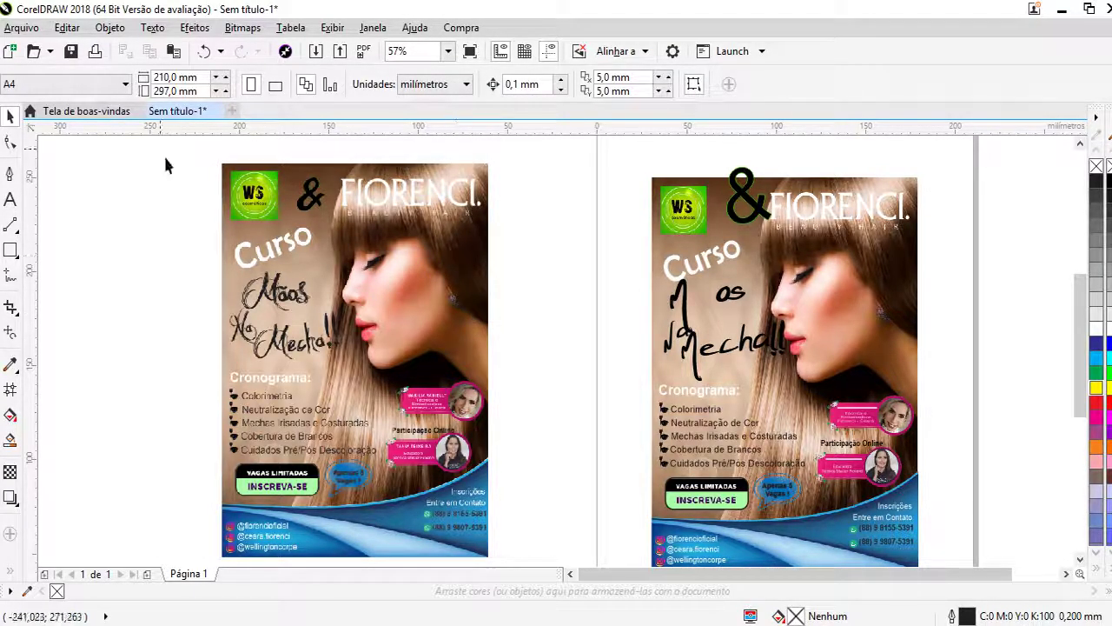
- Select the recreated right-hand flyer group and ungroup it
left_click(725, 226)
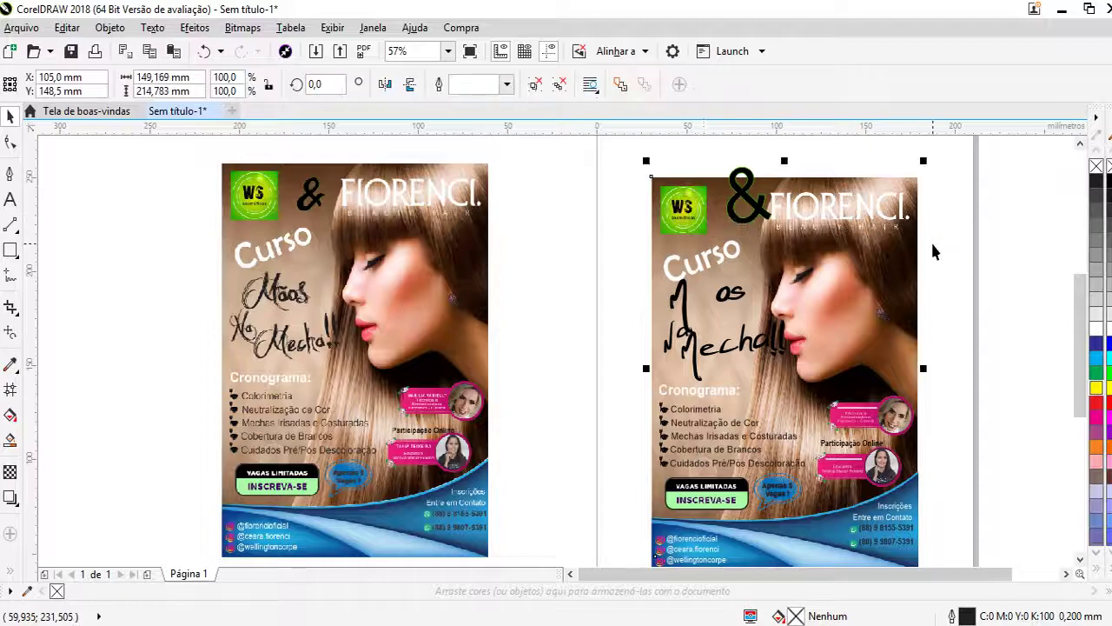
left_click(943, 242)
left_click(675, 207)
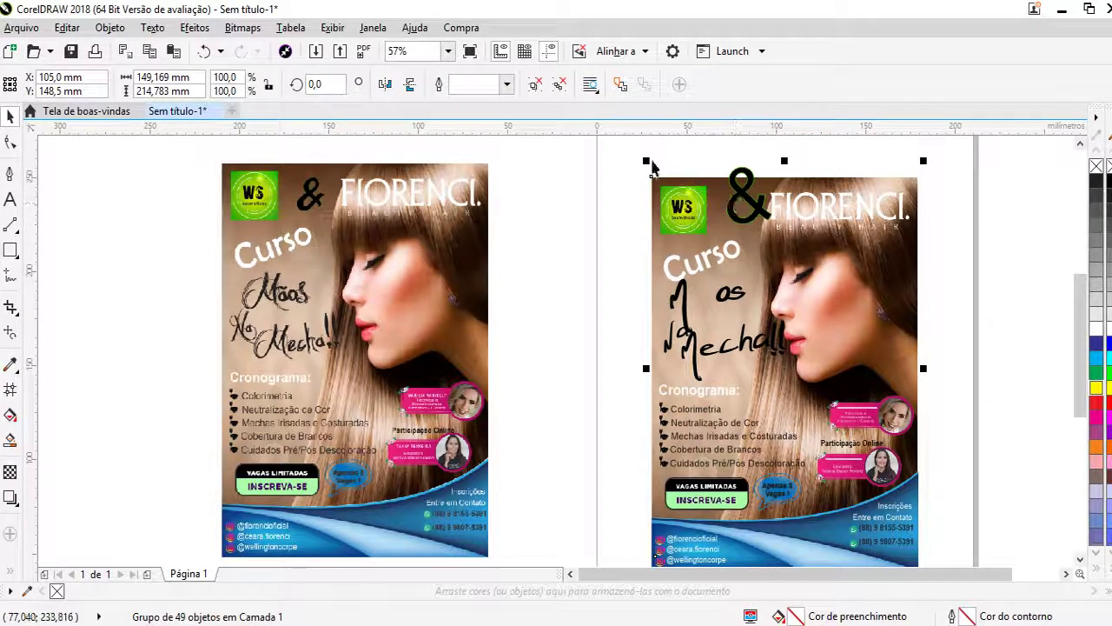
left_click(558, 84)
left_click(586, 207)
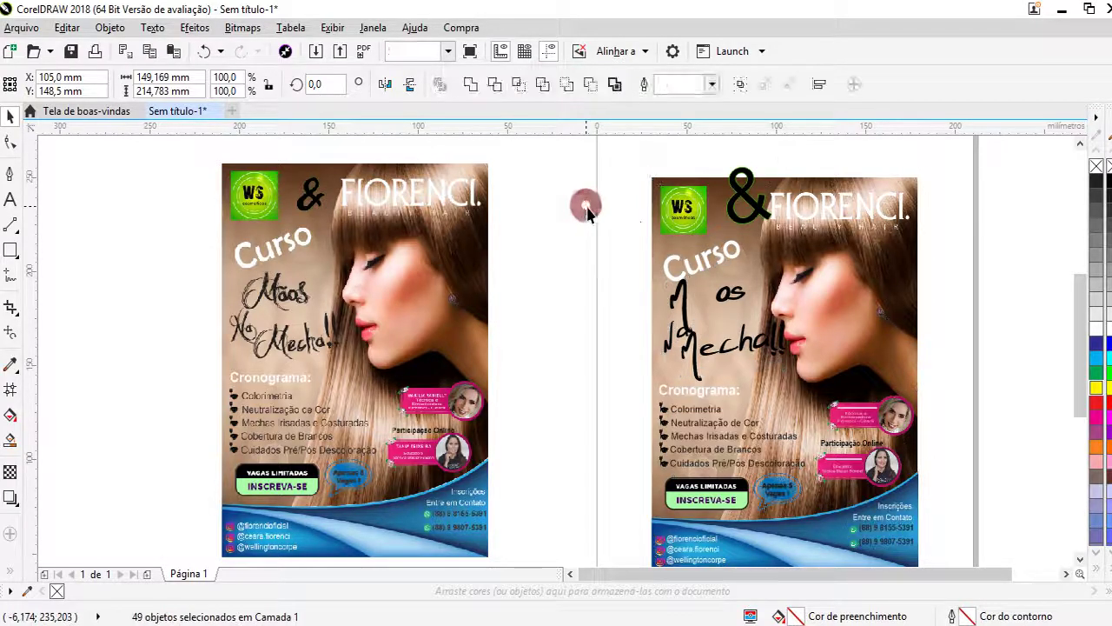
- Check that the flyer's large background photo now selects on its own, then deselect it
left_click(684, 224)
left_click(808, 259)
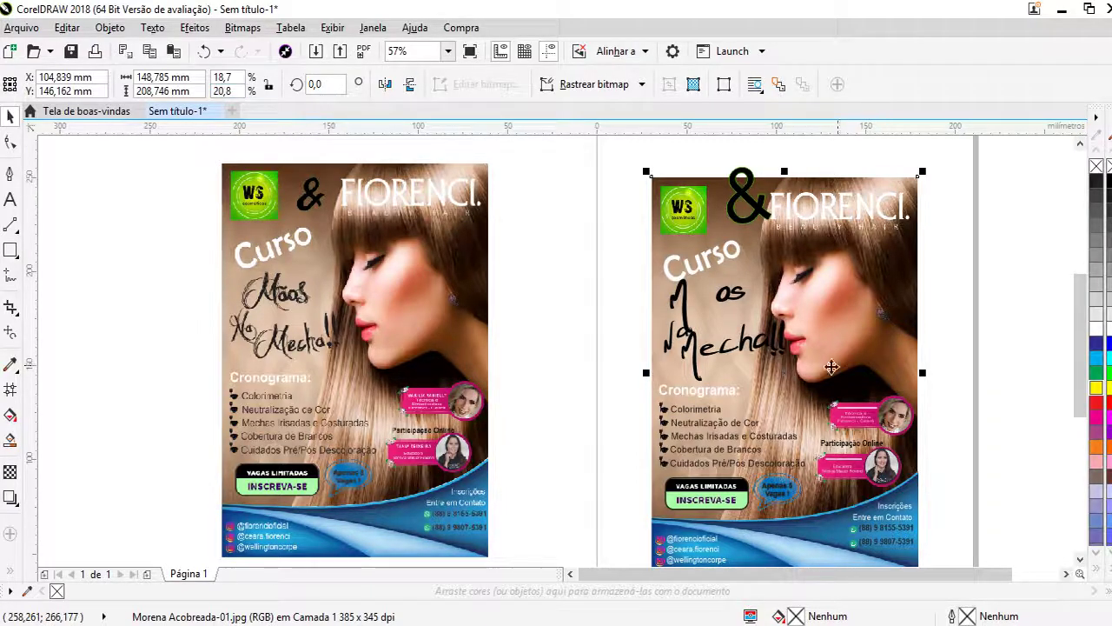
left_click(571, 303)
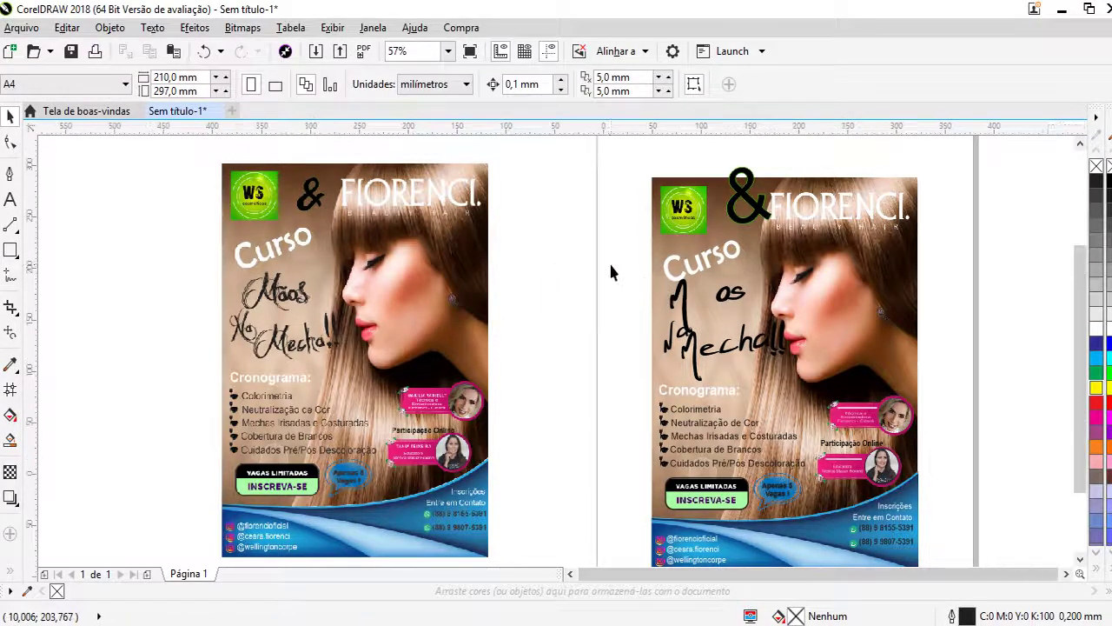
scroll(608, 269, "down", 2)
scroll(895, 276, "up", 2)
scroll(940, 282, "down", 2)
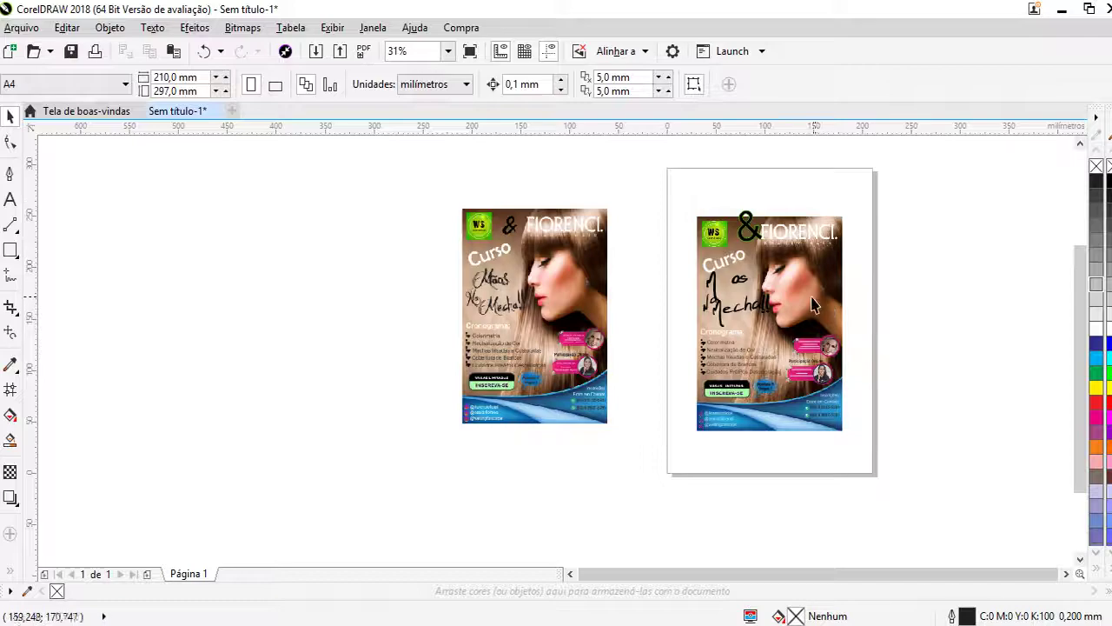
- Drag the original reference flyer bitmap right so it sits just beside the A4 page
scroll(926, 313, "up", 2)
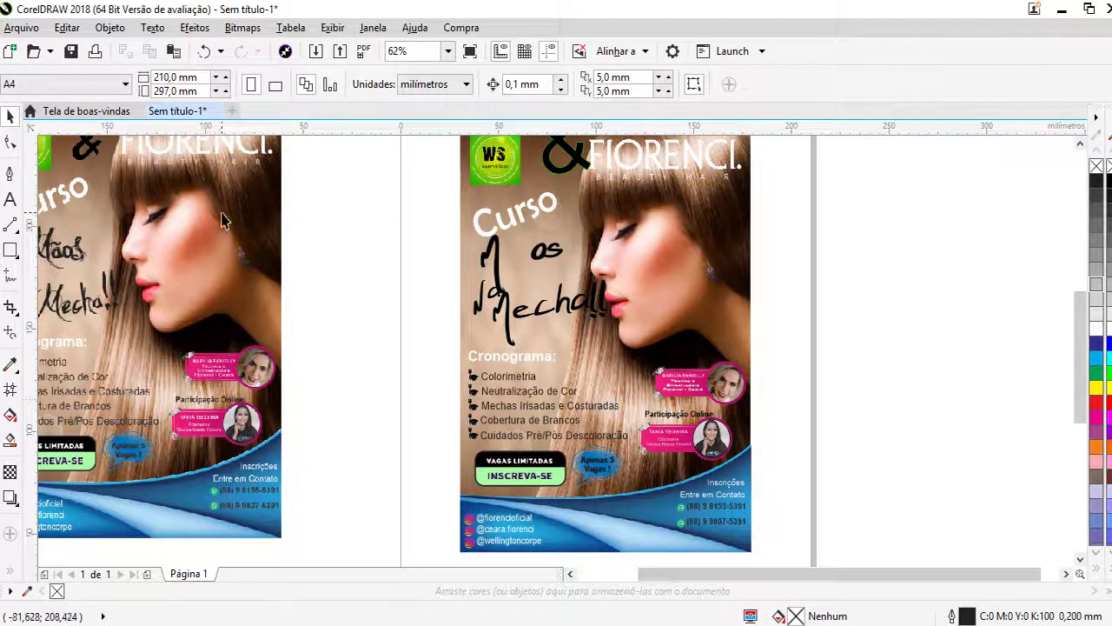
left_click_drag(245, 314, 340, 330)
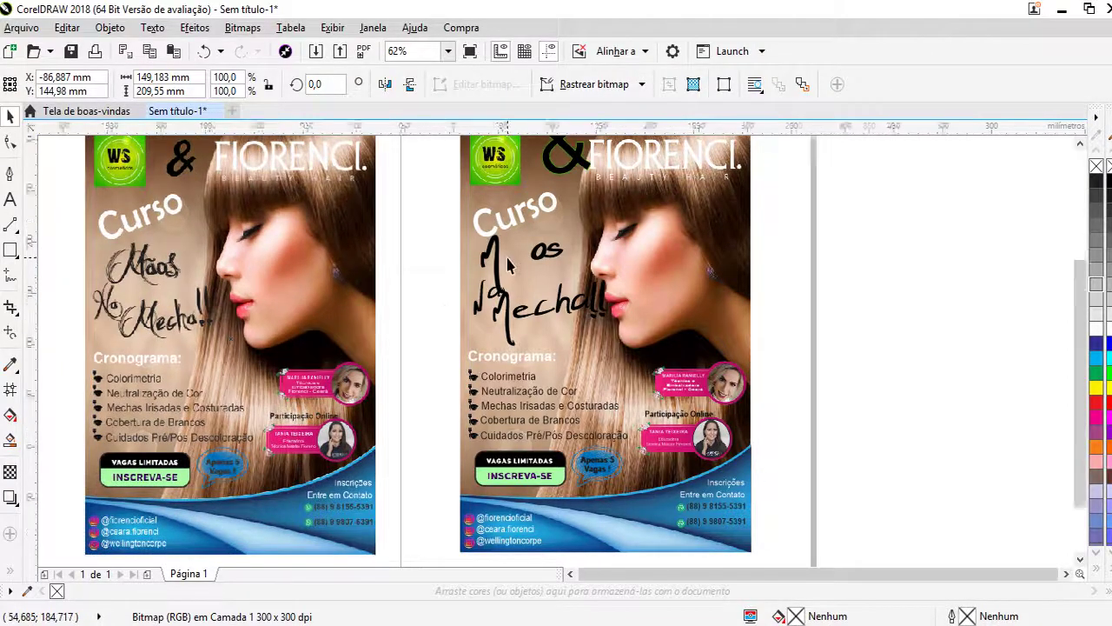
scroll(511, 265, "down", 2)
scroll(556, 248, "up", 2)
scroll(331, 206, "down", 1)
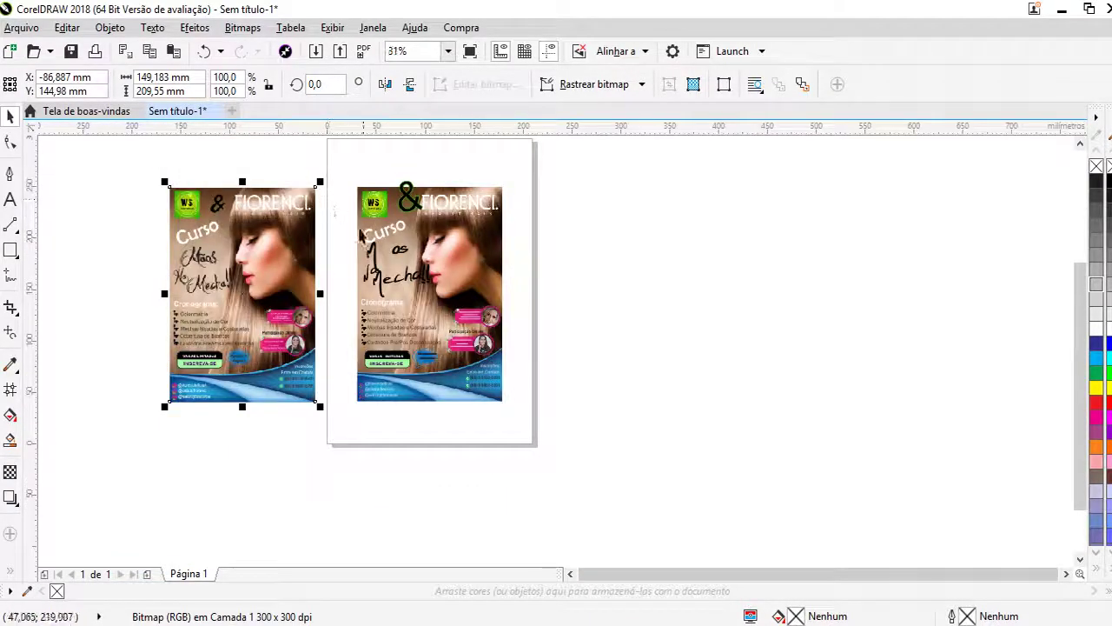
scroll(401, 250, "up", 1)
scroll(261, 278, "down", 1)
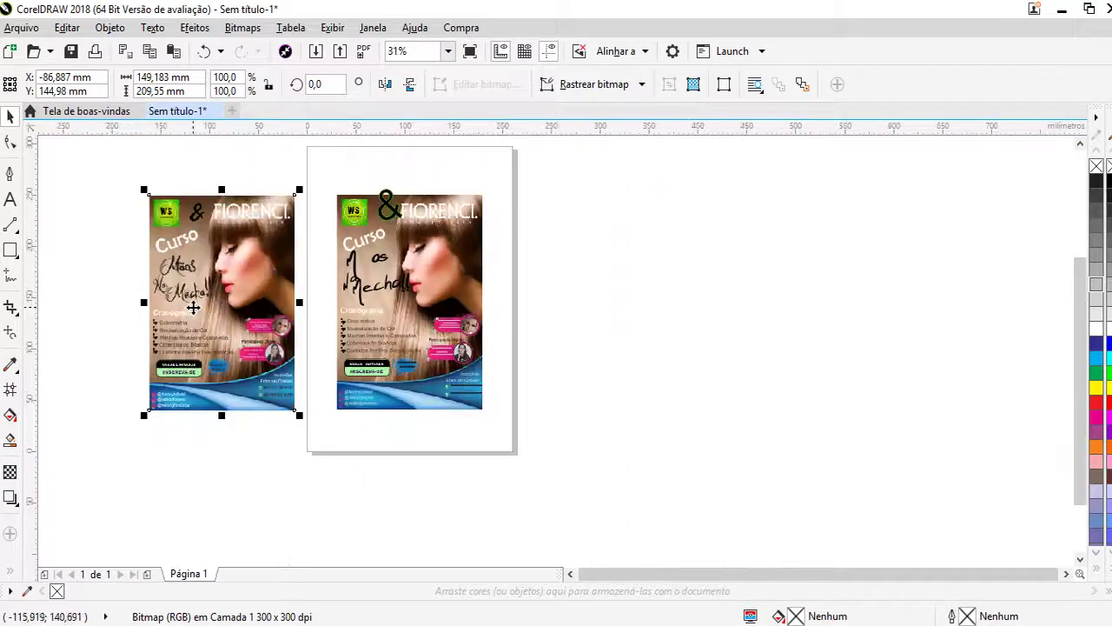
scroll(159, 298, "up", 1)
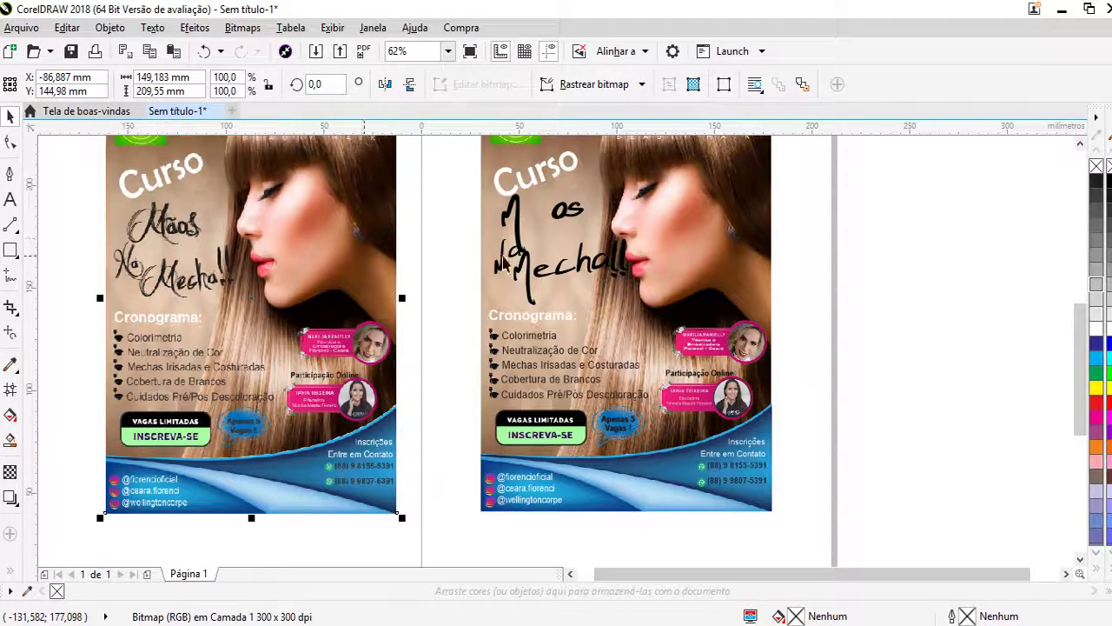
- Compare the right flyer's handwritten title with the original, then deselect and pick the Rectangle tool
left_click(560, 217)
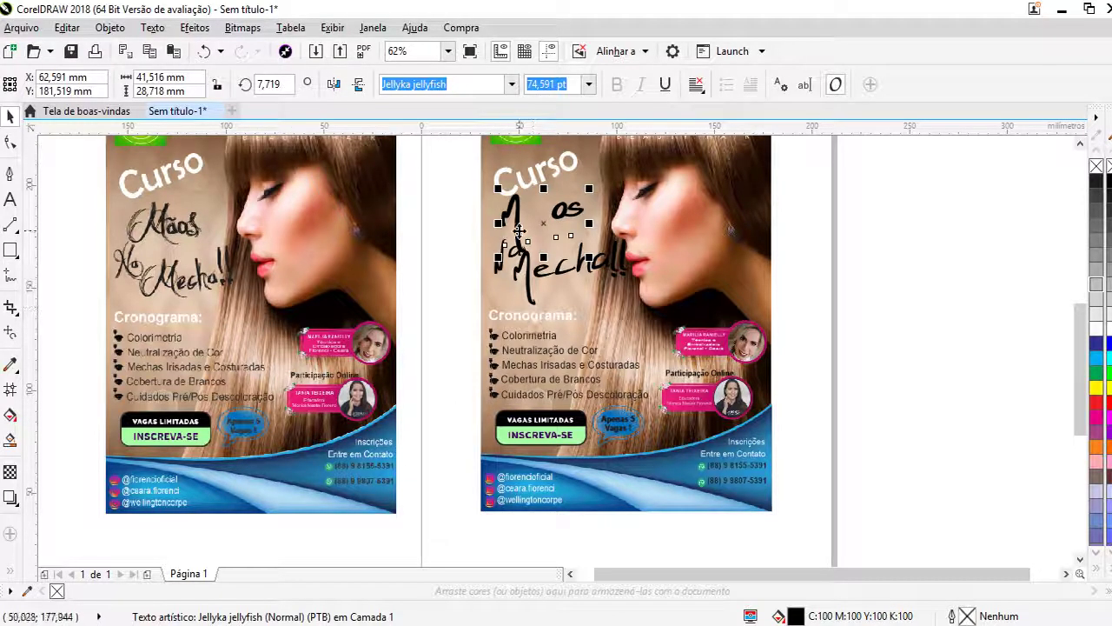
scroll(131, 271, "up", 2)
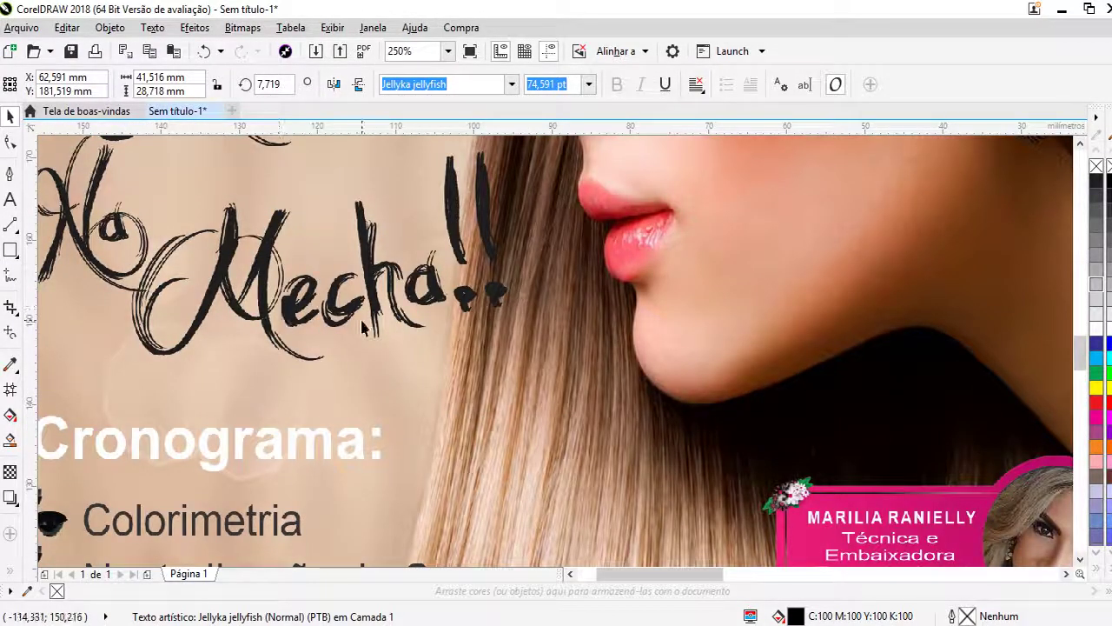
scroll(343, 322, "down", 1)
scroll(321, 308, "down", 1)
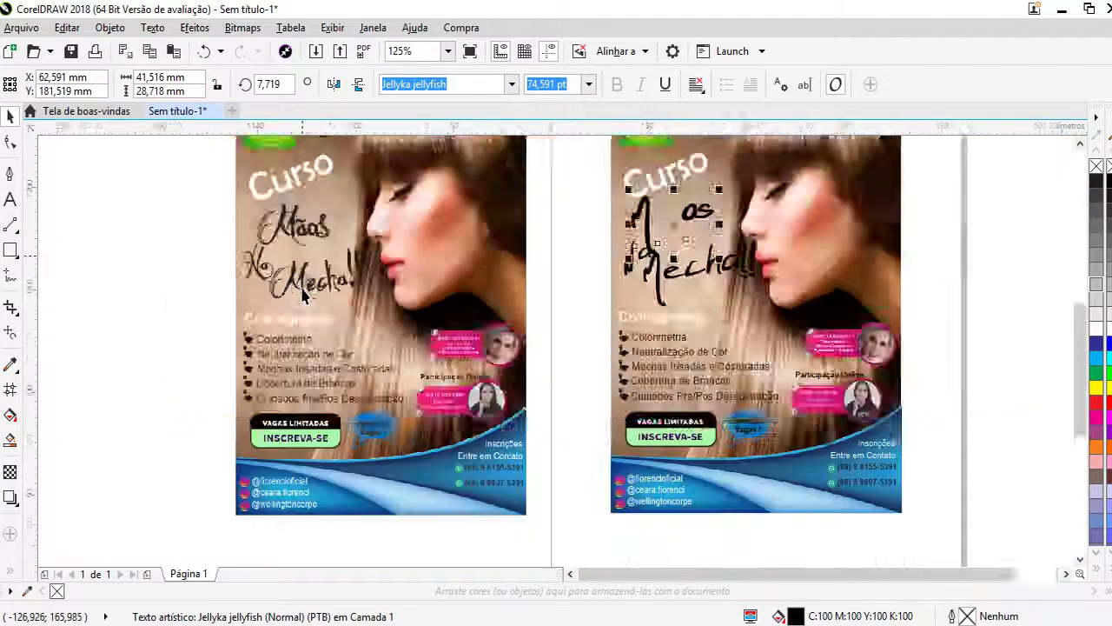
scroll(304, 296, "down", 1)
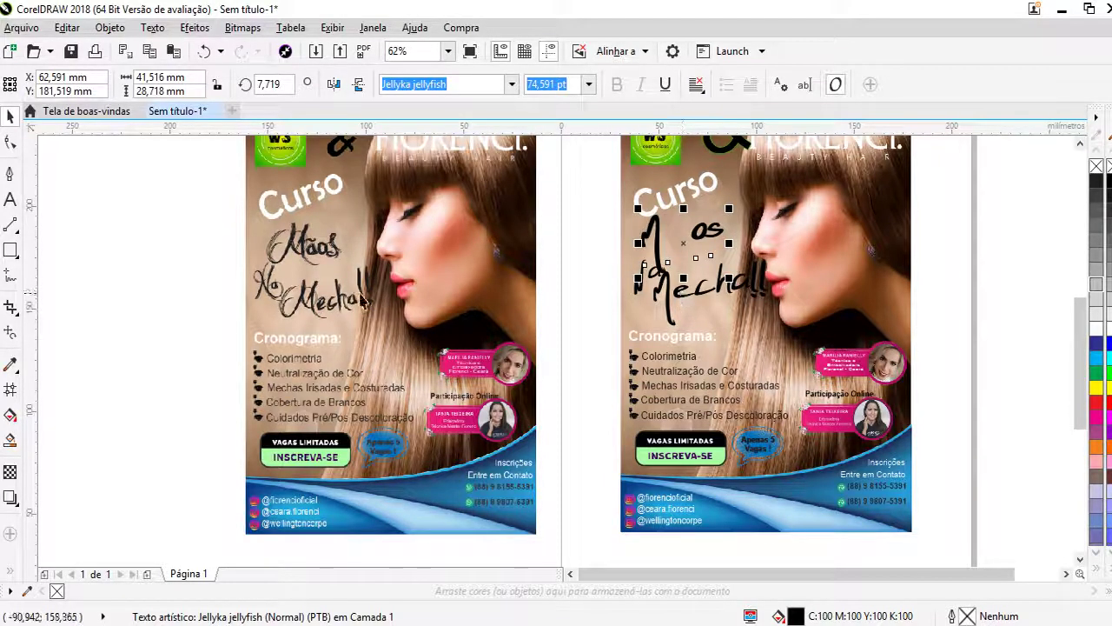
scroll(331, 269, "up", 1)
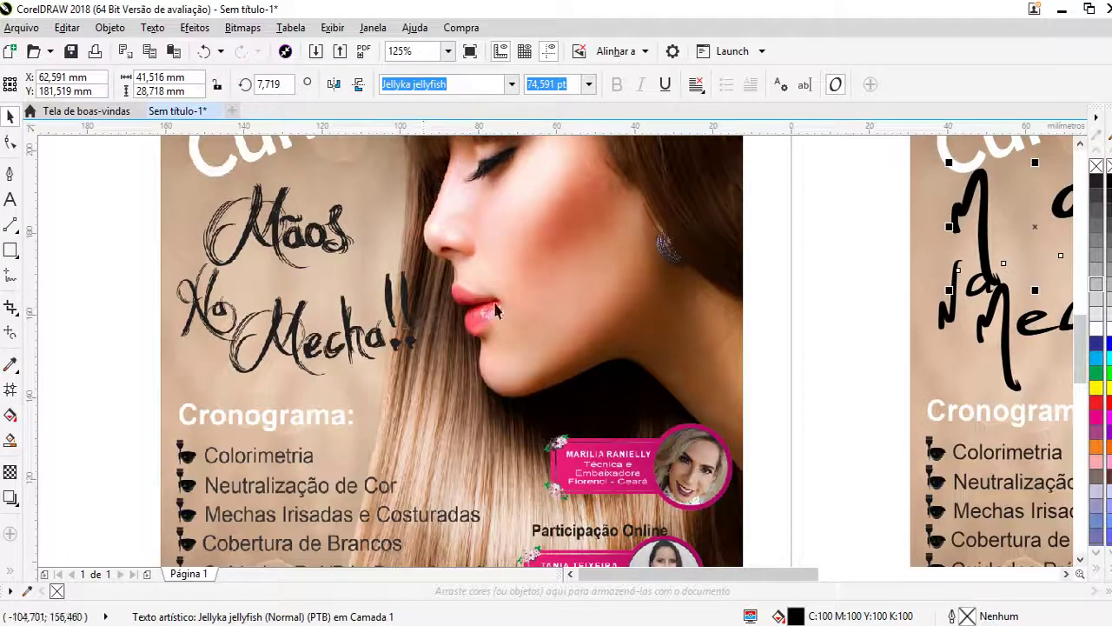
scroll(443, 314, "down", 2)
scroll(477, 330, "up", 1)
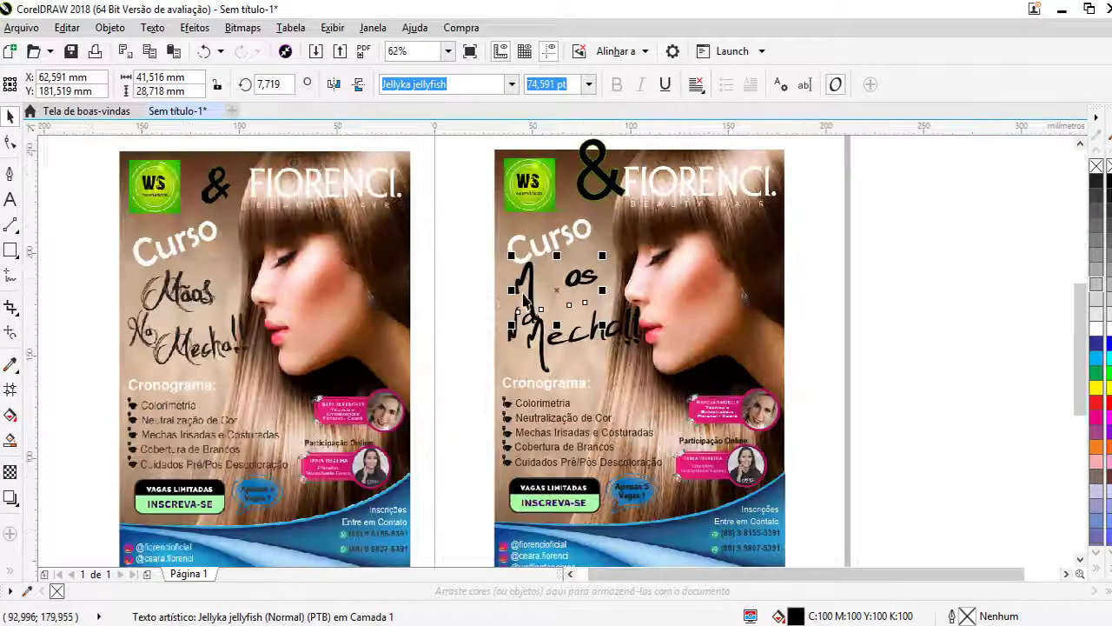
left_click(455, 275)
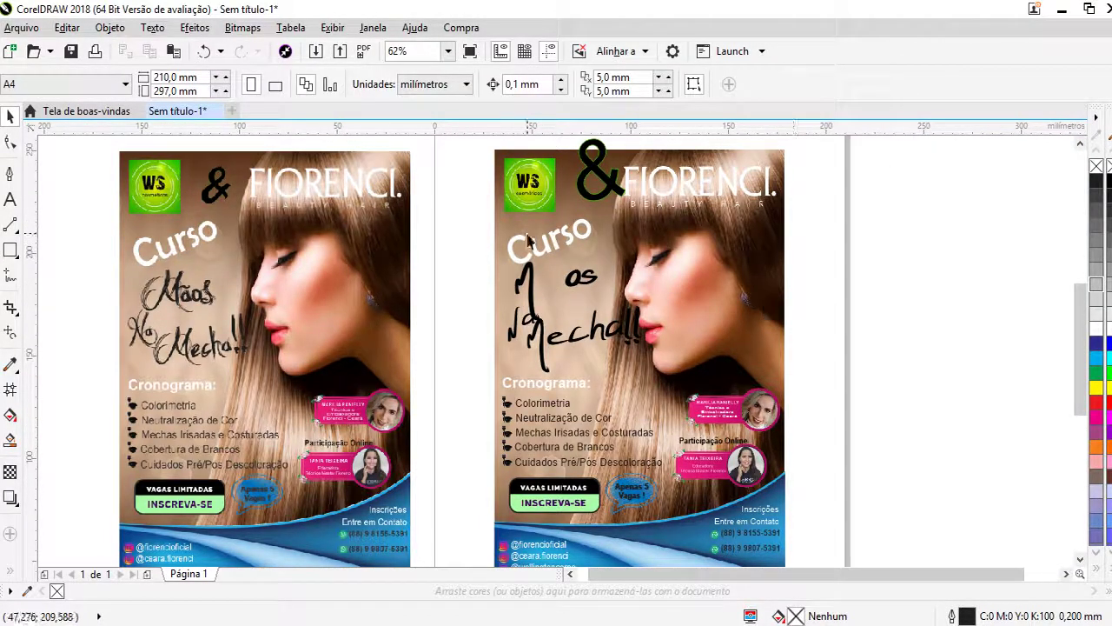
left_click(11, 250)
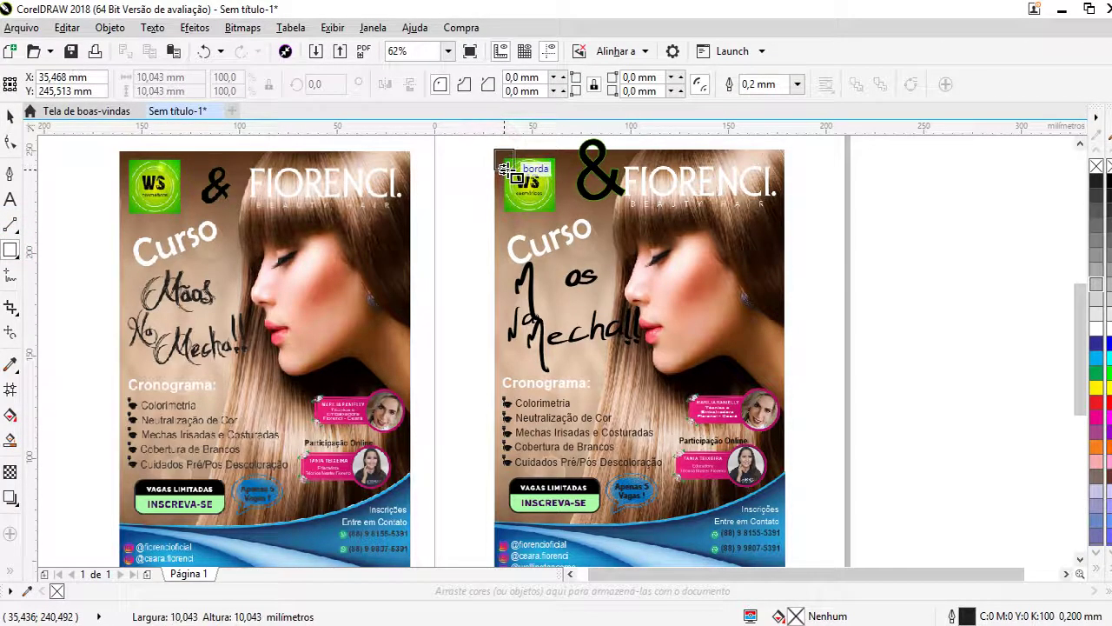
- Draw a small square over the WS logo and pull a vertical guideline to its midpoint
left_click_drag(489, 145, 520, 173)
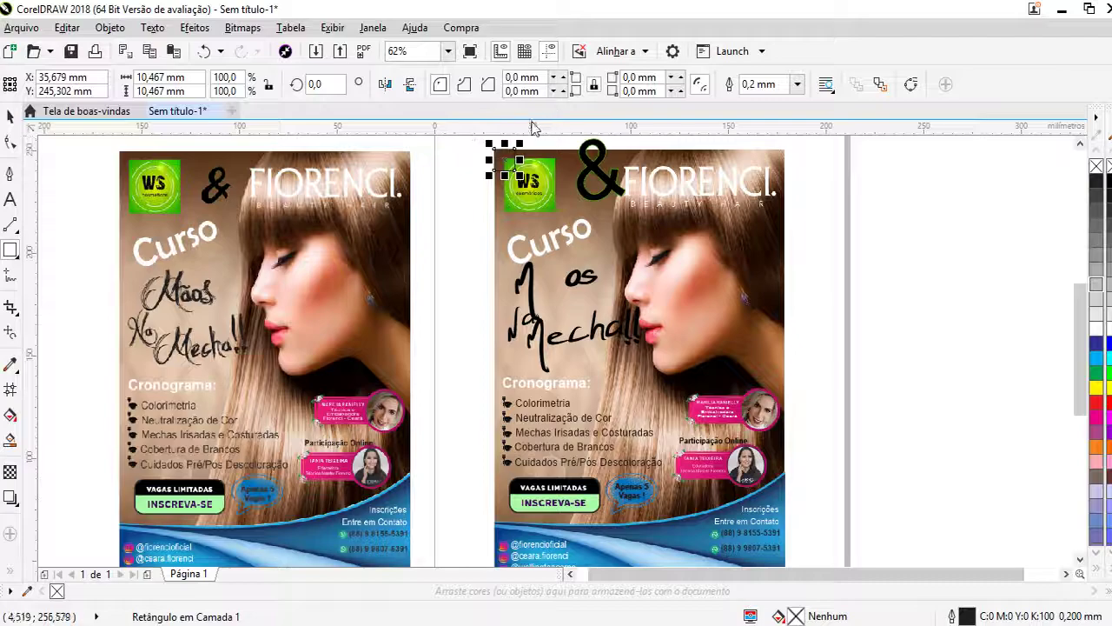
left_click(53, 169)
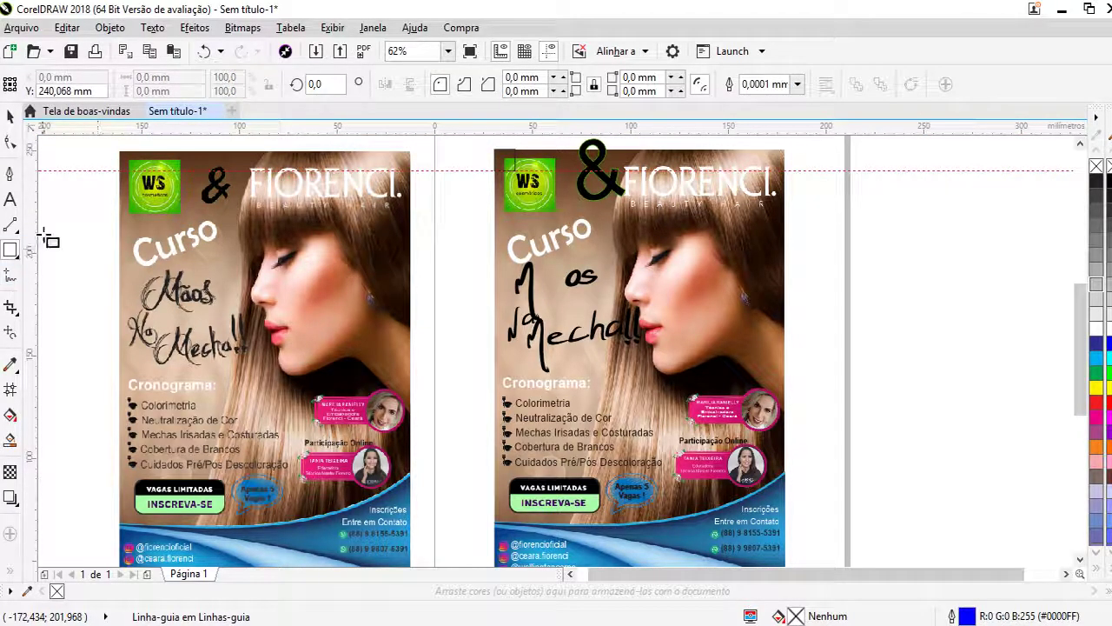
left_click_drag(31, 228, 516, 163)
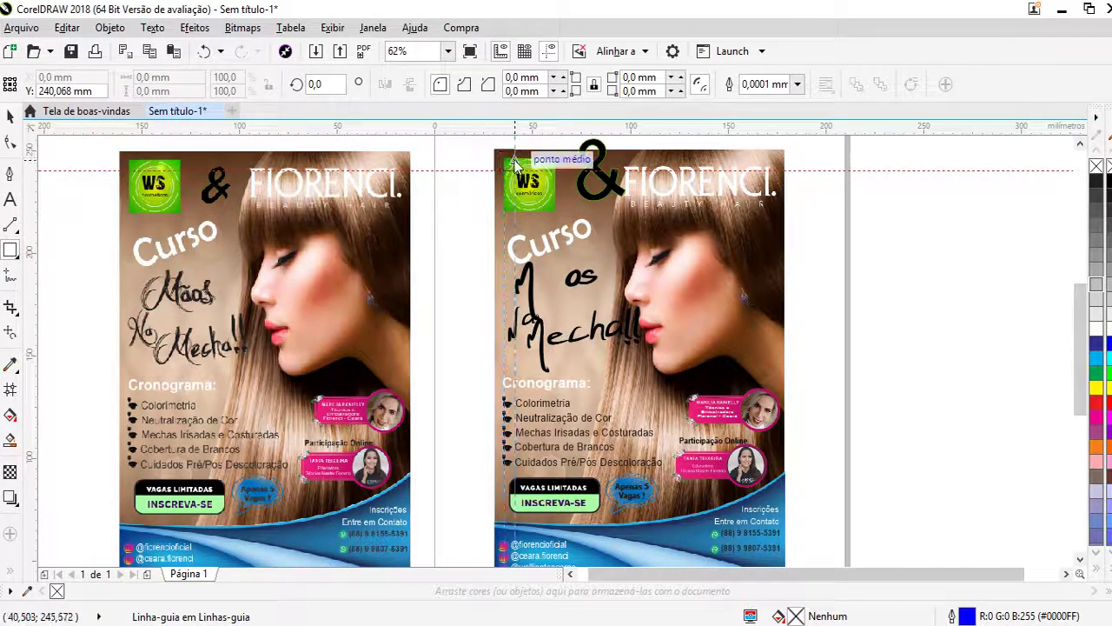
left_click(514, 165)
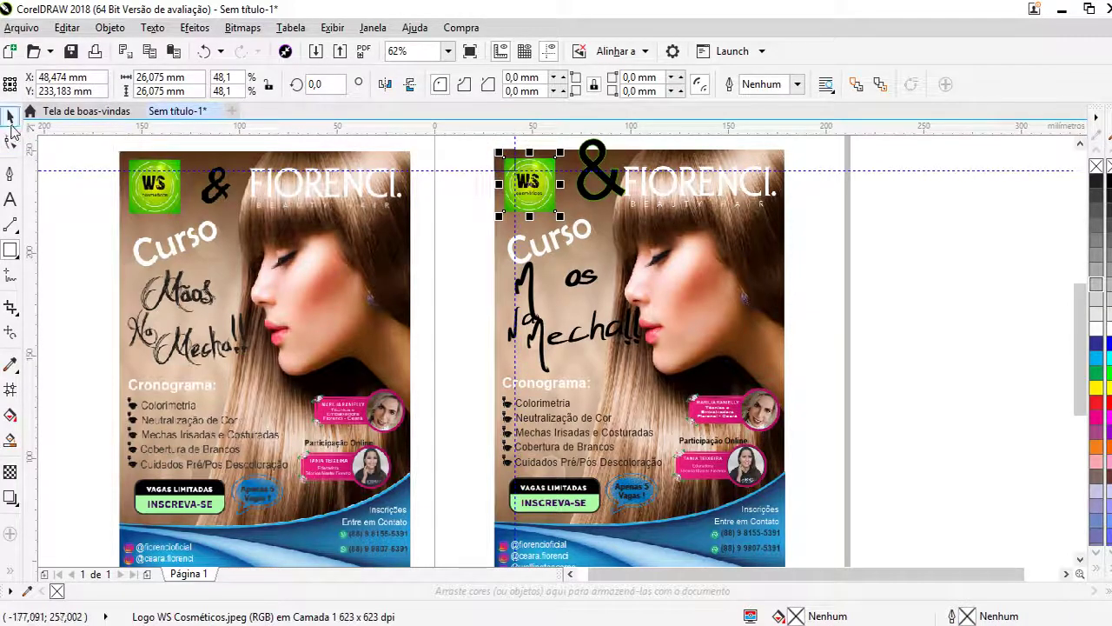
- Try aligning the WS logo to the background photo's right and bottom edges, then undo it
left_click(11, 120)
left_click(426, 137)
left_click(508, 161)
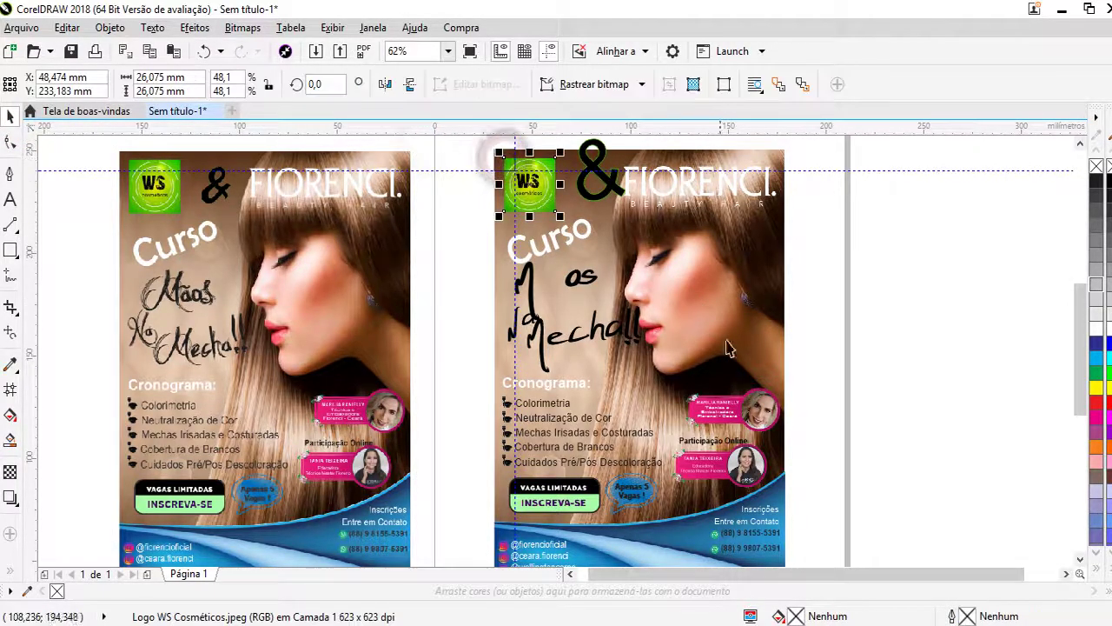
left_click(775, 372, "shift")
key("r")
key("b")
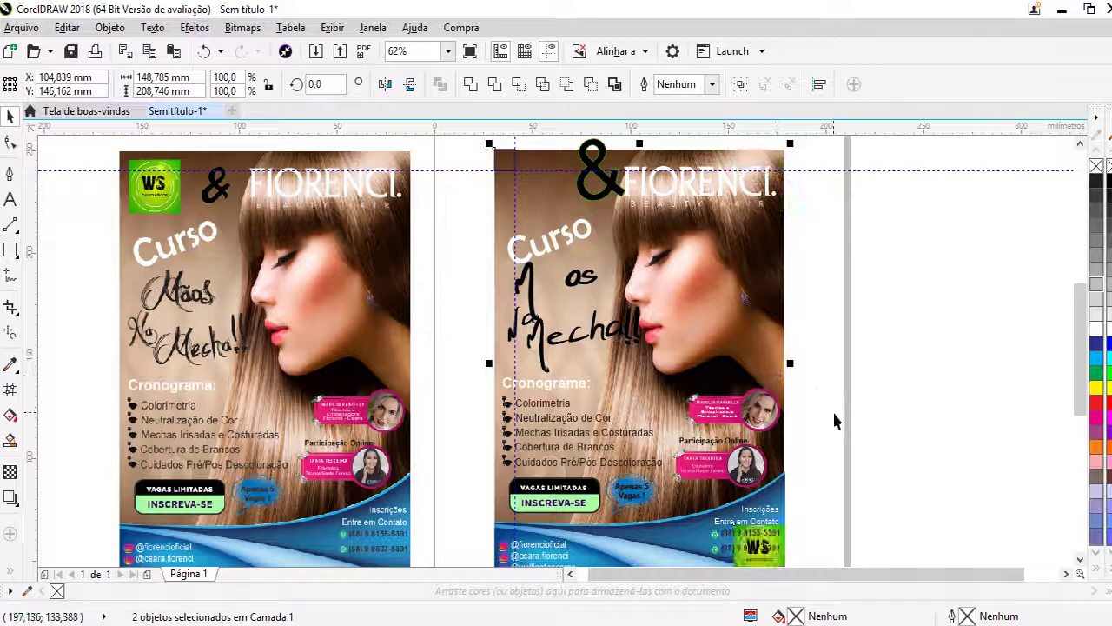
left_click(834, 420)
scroll(816, 486, "down", 2)
key("ctrl+z")
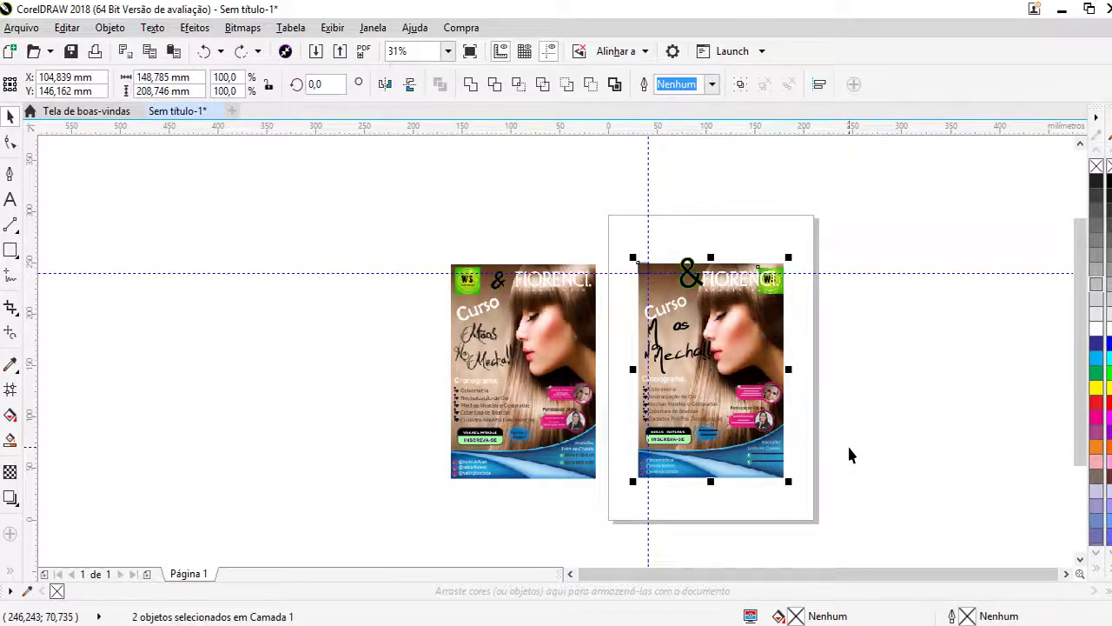
- Move the small square to the midpoint snap and add the flyer photo to the selection
left_click(851, 417)
scroll(696, 283, "up", 2)
left_click_drag(593, 252, 599, 253)
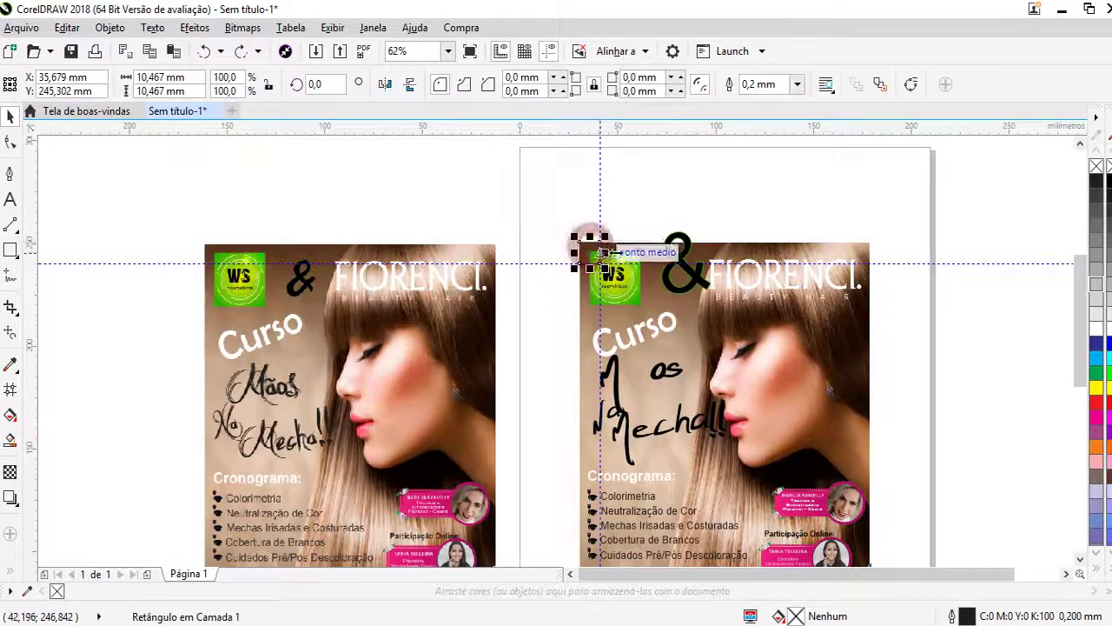
left_click(854, 244, "shift")
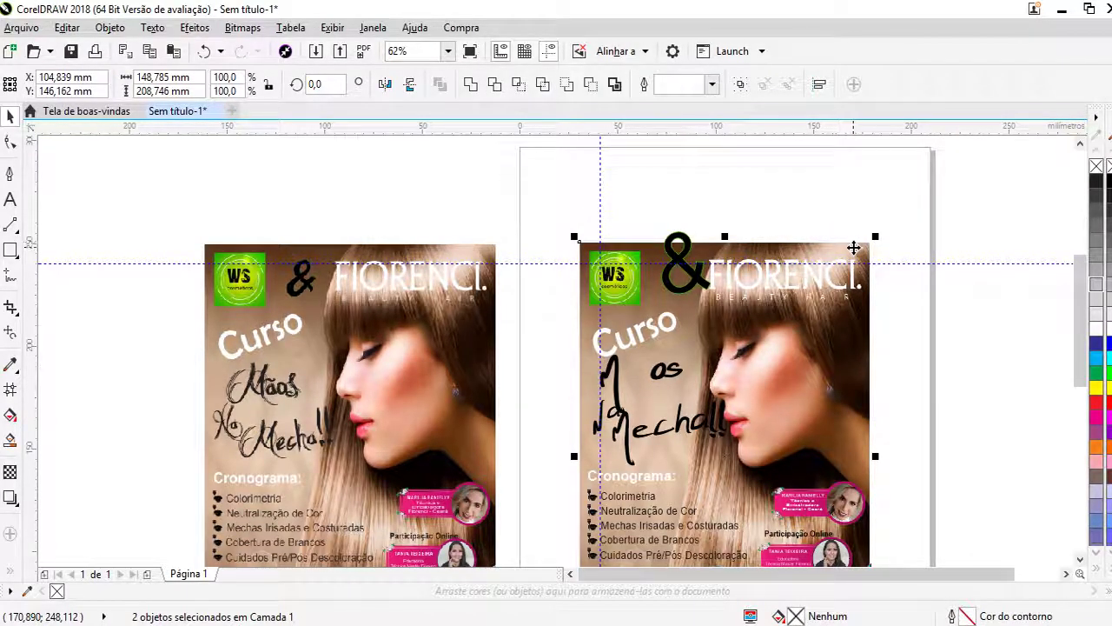
scroll(926, 292, "down", 2)
scroll(784, 329, "up", 2)
scroll(608, 350, "up", 1)
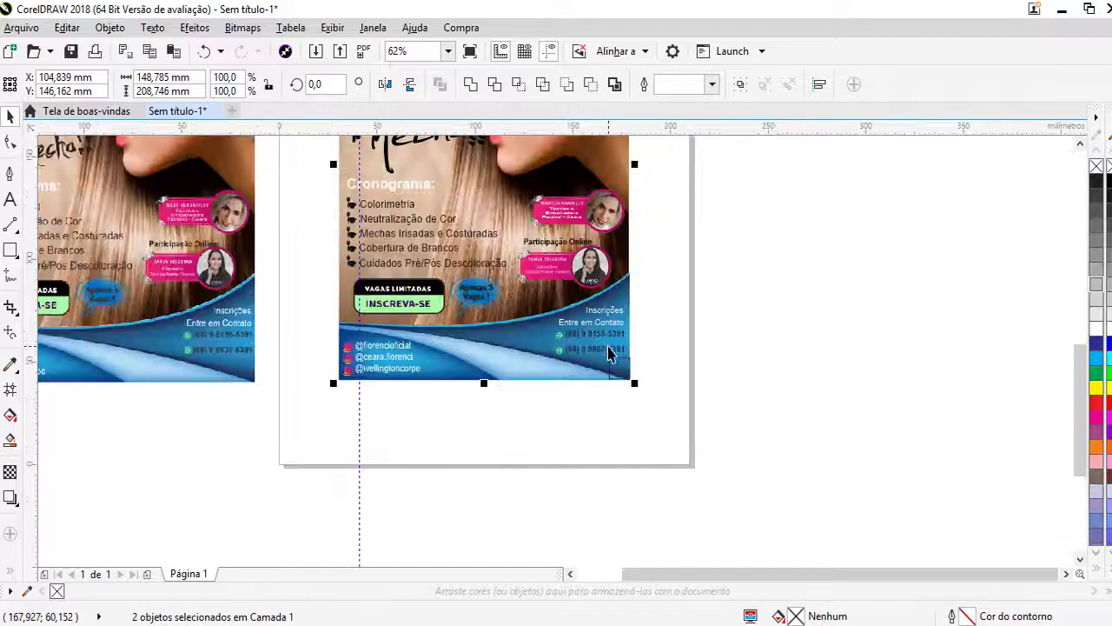
scroll(610, 367, "up", 1)
- Add guidelines along the recreated flyer's bottom and right edges, then clear the selection
left_click_drag(608, 123, 610, 368)
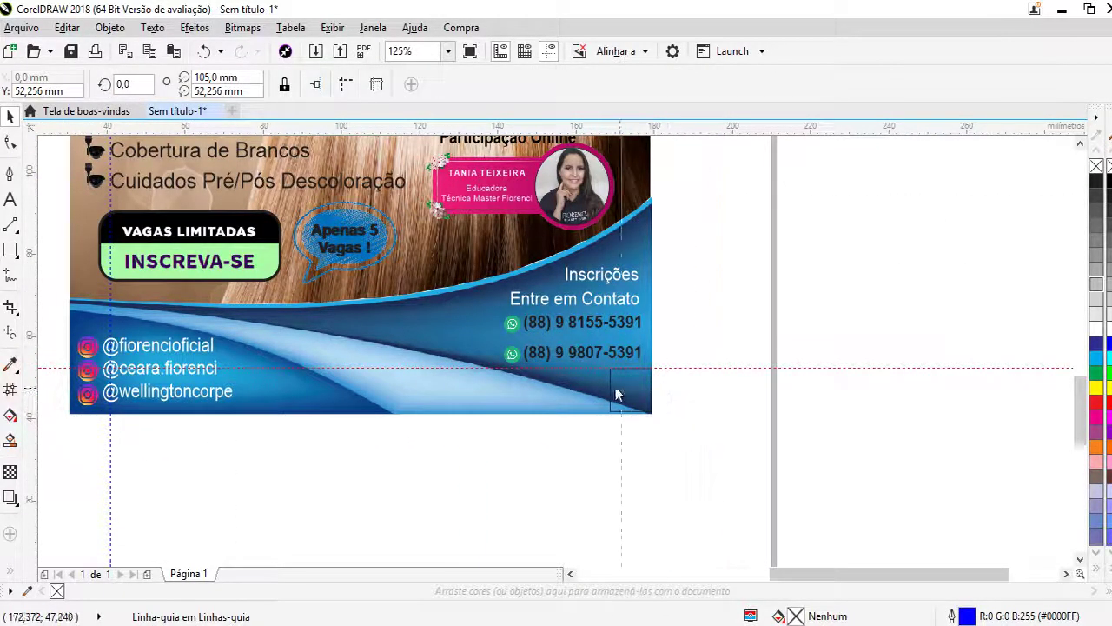
left_click_drag(37, 387, 609, 389)
left_click(627, 388)
left_click(658, 438)
- Scale the FIORENCI logo down to 63% (about 70,275 × 25,352 mm) and shift it slightly right
scroll(658, 439, "down", 2)
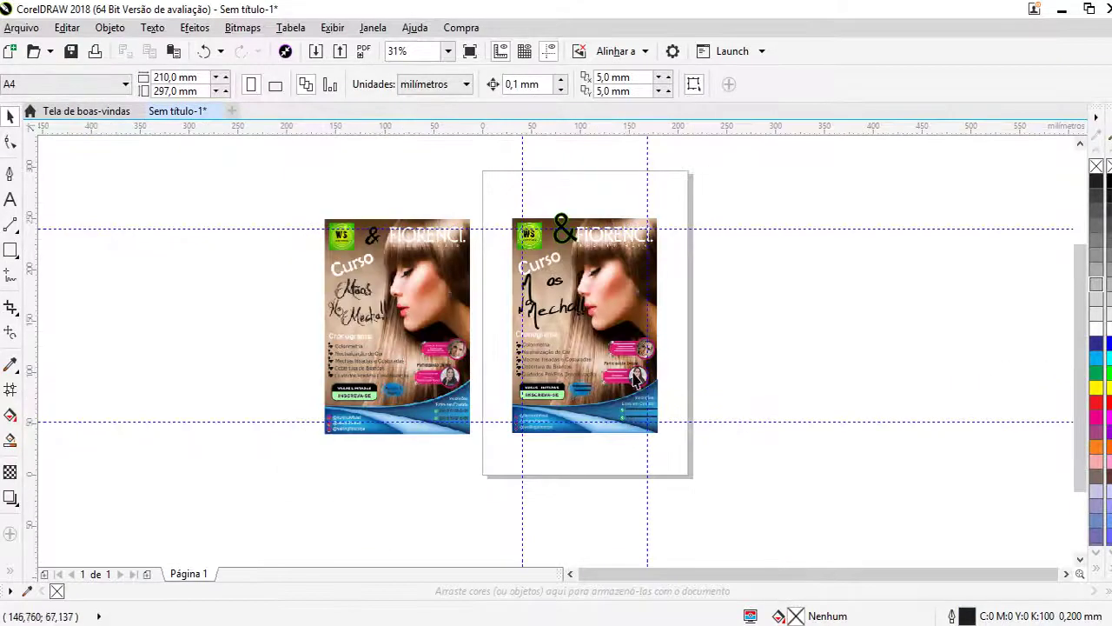
scroll(391, 298, "up", 1)
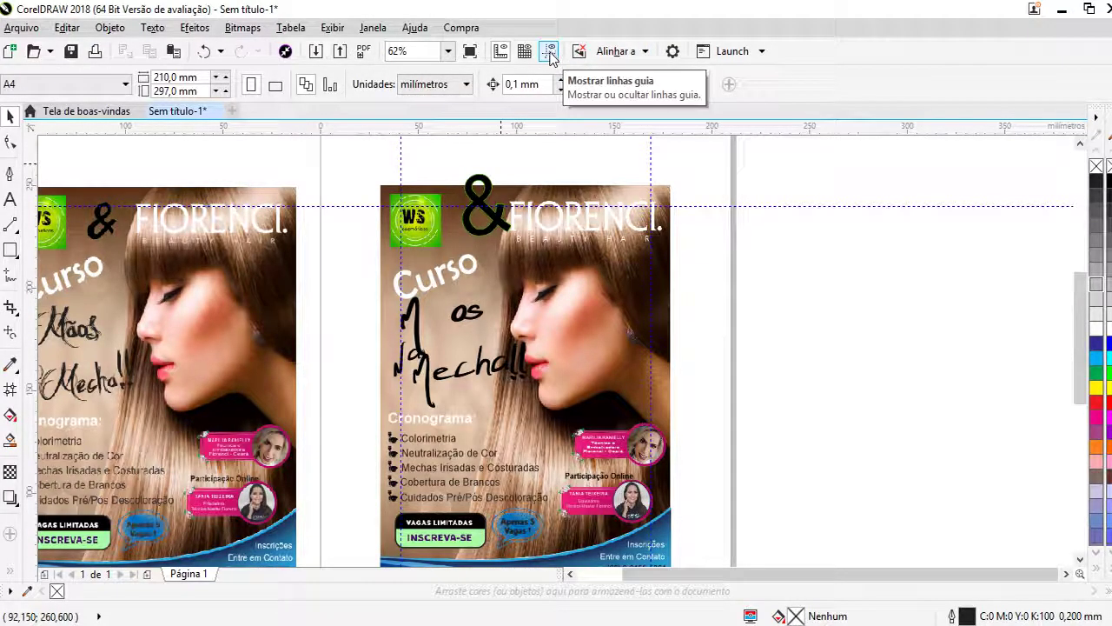
left_click(713, 186)
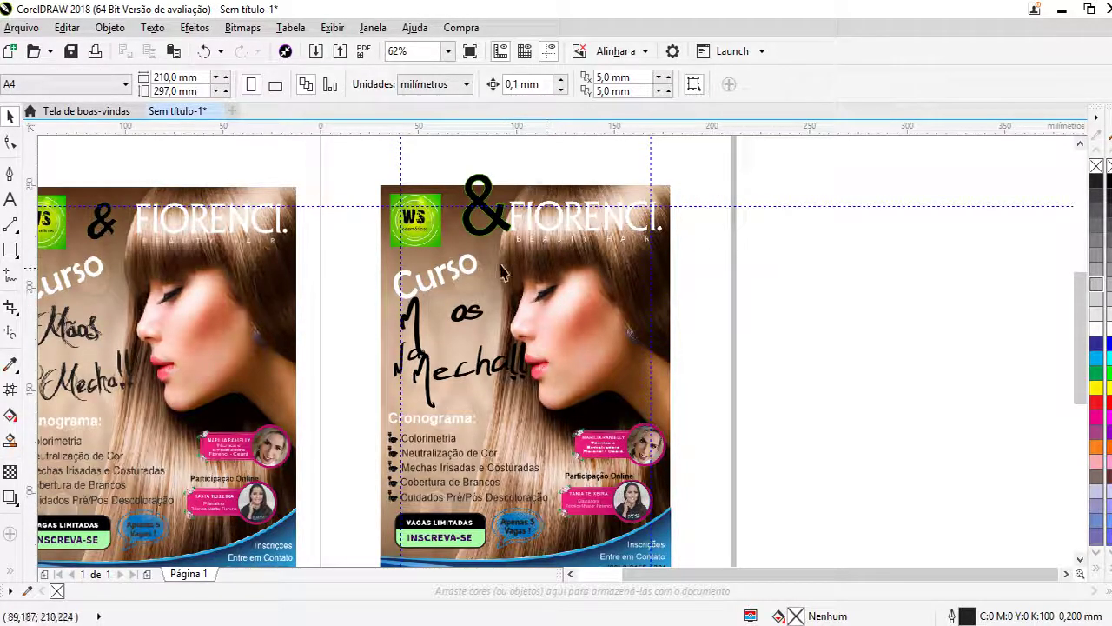
scroll(548, 224, "up", 2)
left_click(570, 233)
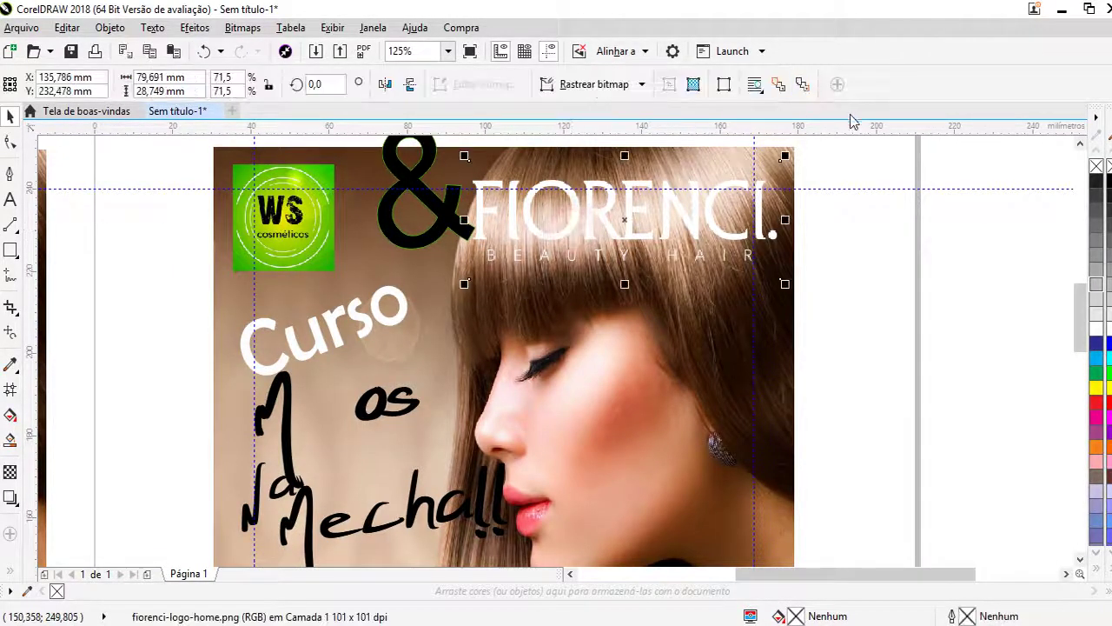
left_click_drag(791, 162, 751, 174)
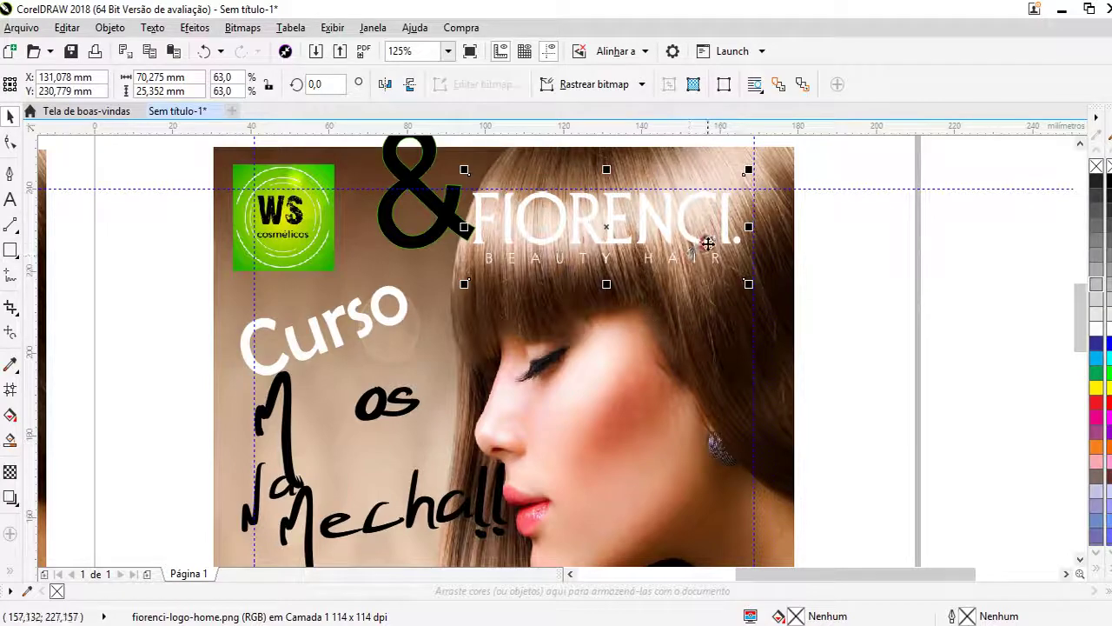
left_click_drag(710, 243, 718, 247)
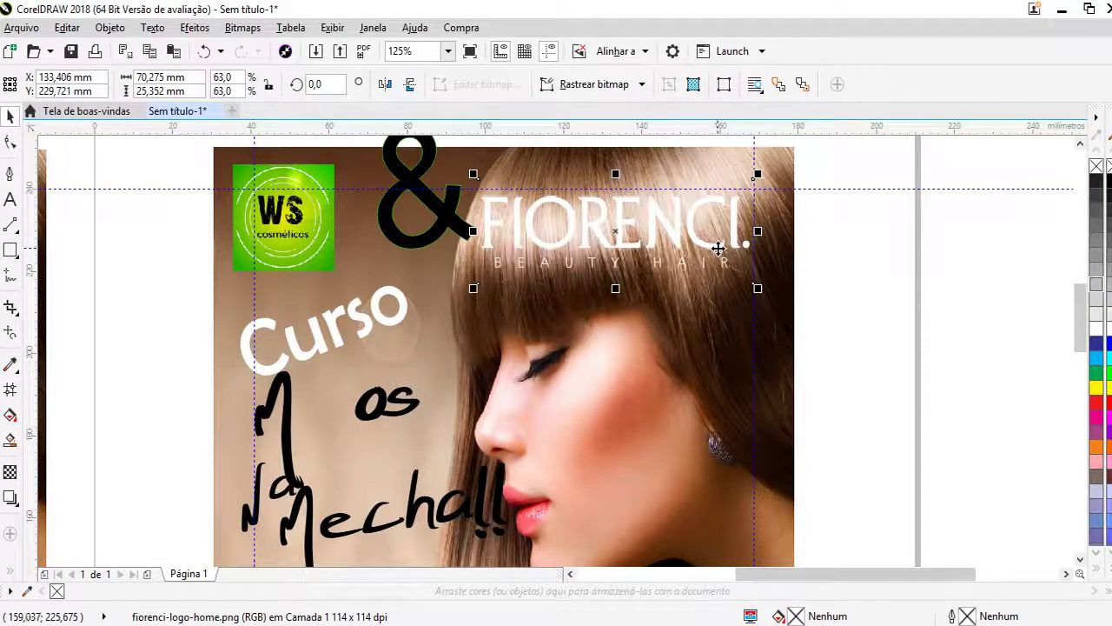
left_click(434, 230)
scroll(434, 228, "down", 3)
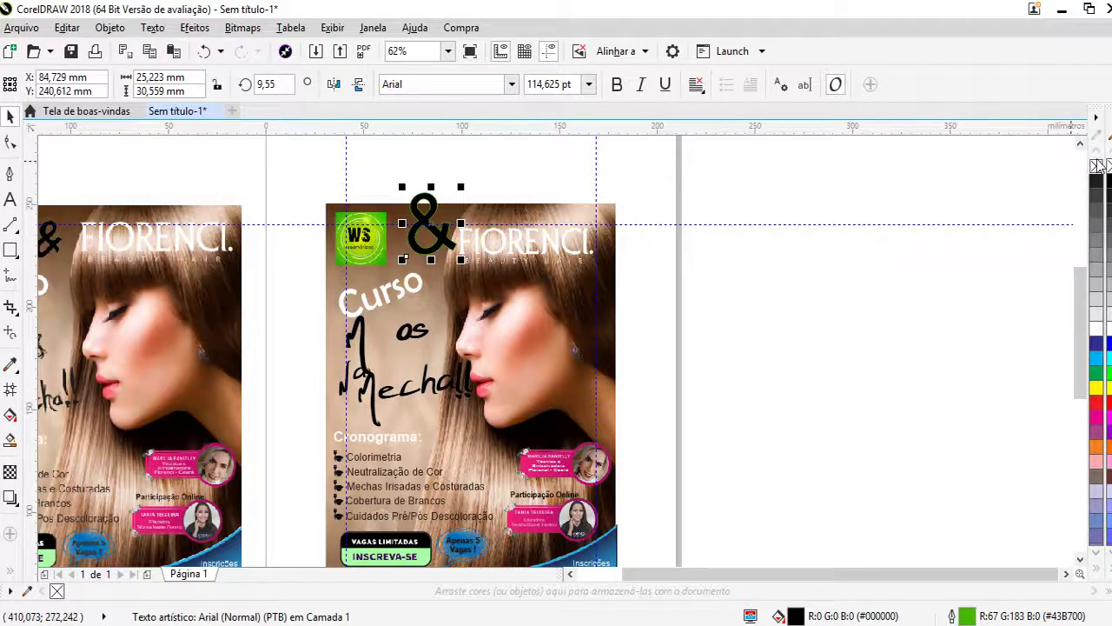
- Remove the ampersand's green outline and scale the '&' down to about 94 pt
right_click(1096, 165)
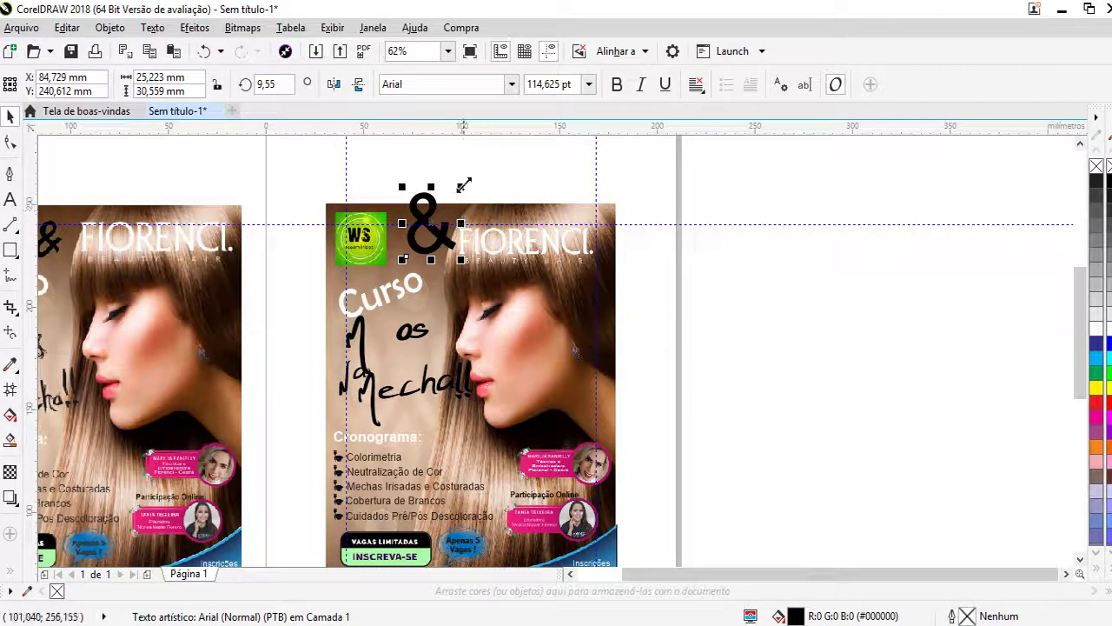
mouse_move(460, 186)
left_mouse_down()
mouse_move(451, 199)
mouse_move(471, 261)
mouse_move(467, 286)
mouse_move(412, 287)
left_mouse_up()
scroll(437, 244, "up", 5)
scroll(466, 286, "down", 5)
- Nudge the WS cosméticos logo so it snaps into line at the top-left guide corner
left_click(412, 288)
scroll(412, 287, "up", 5)
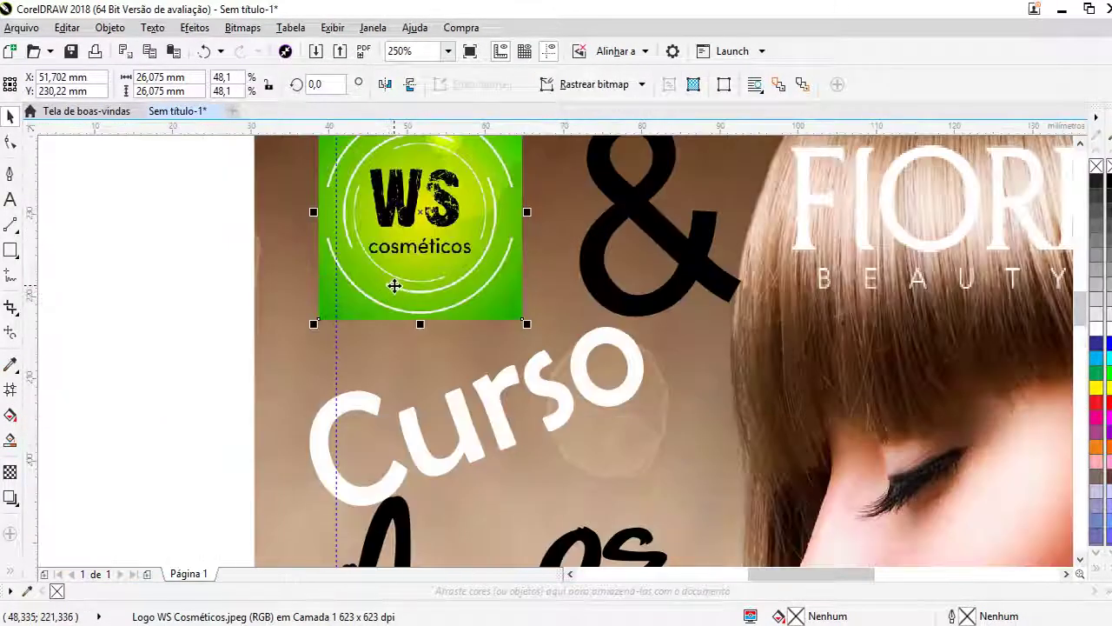
scroll(404, 236, "down", 3)
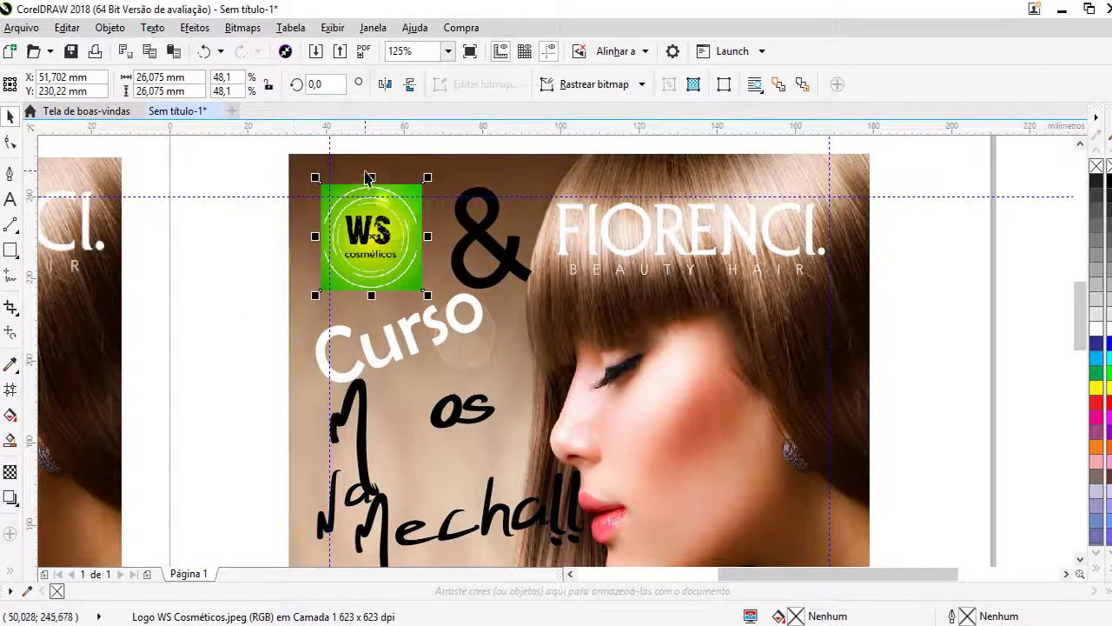
scroll(367, 181, "up", 2)
left_click_drag(378, 285, 384, 283)
scroll(345, 215, "down", 4)
scroll(345, 215, "up", 2)
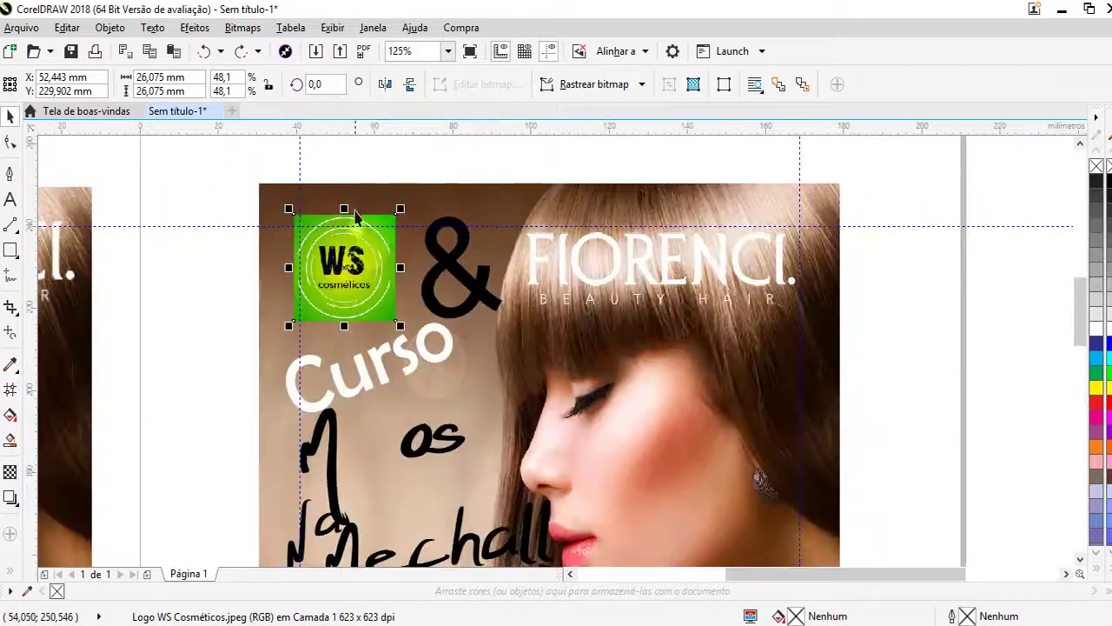
scroll(366, 224, "up", 2)
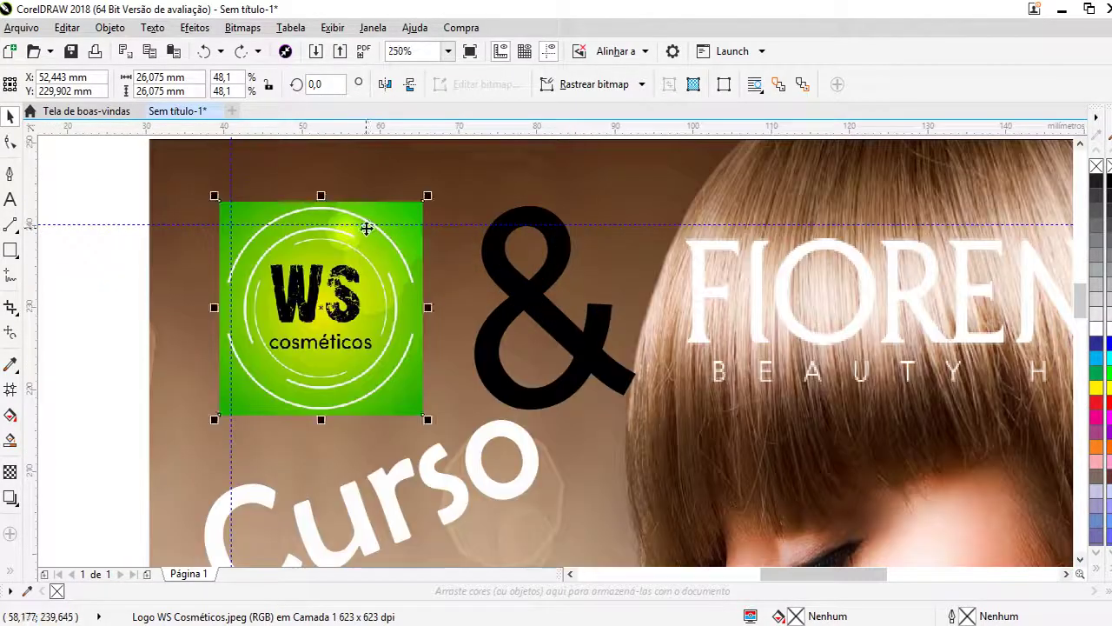
- Try stretching the logo's top edge with the Shape tool, undo it, and return to the Pick tool
left_click(11, 141)
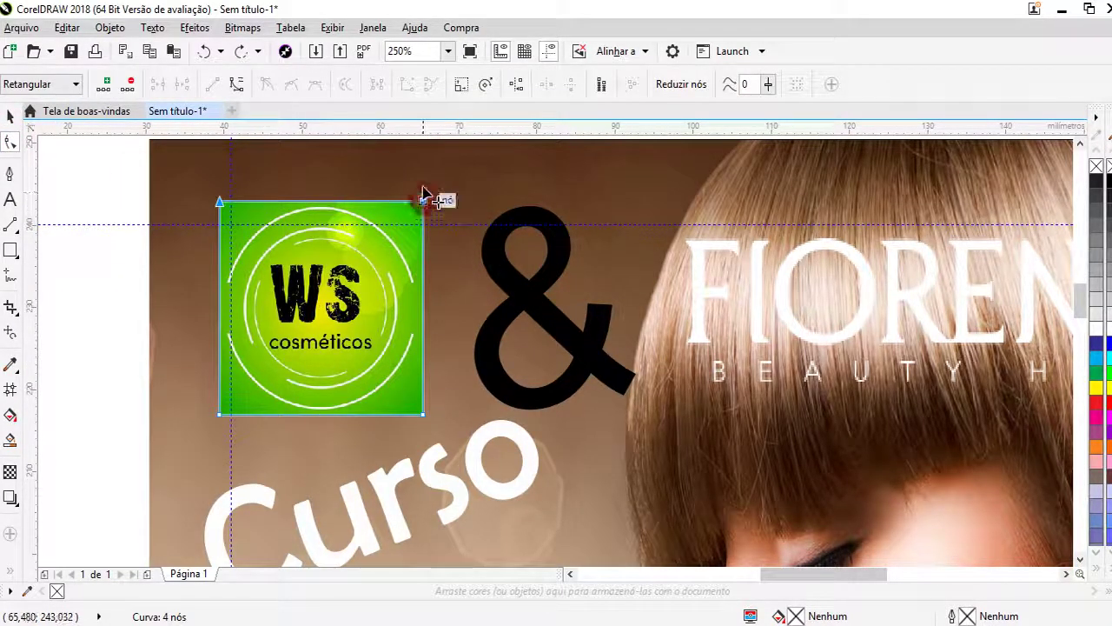
left_click_drag(422, 198, 422, 147)
key("ctrl+z")
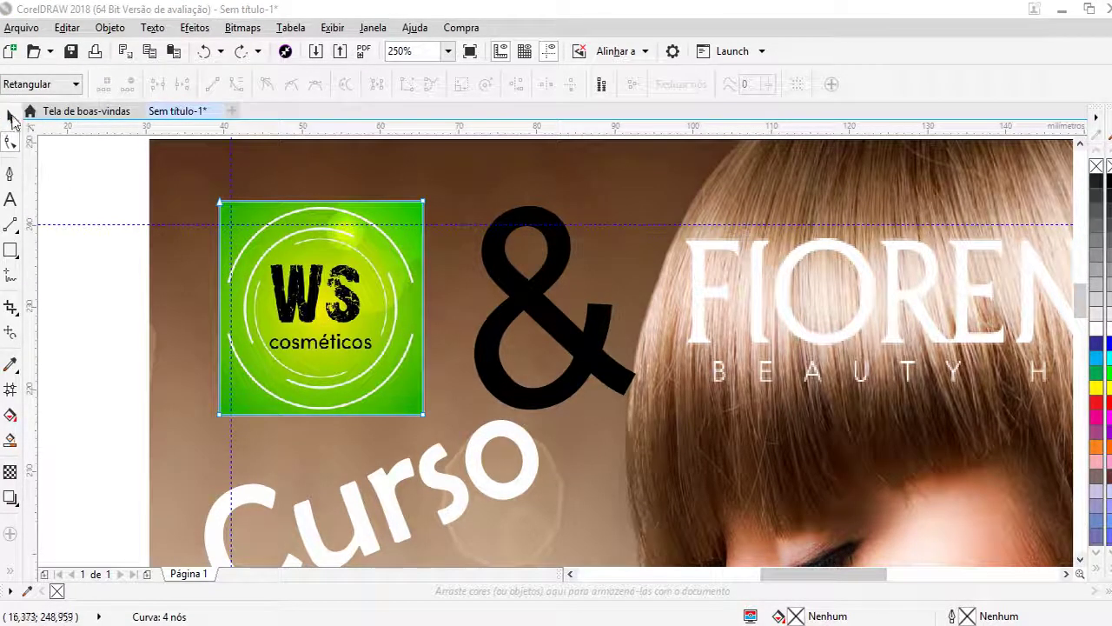
left_click(11, 116)
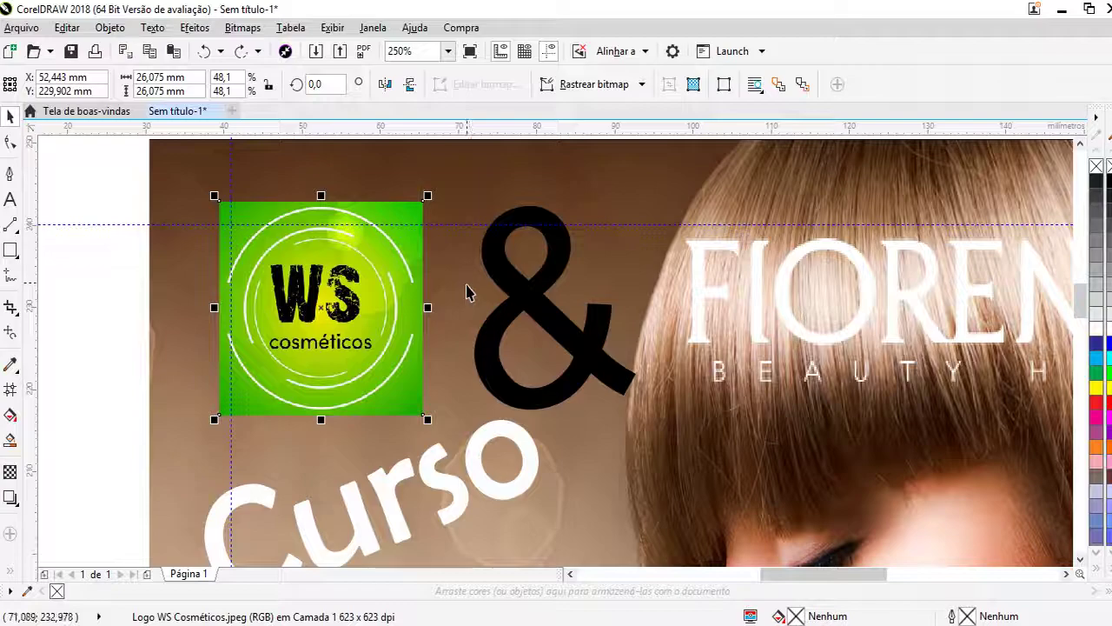
scroll(470, 291, "down", 4)
- Set the Curso text's rotation to 0° and shrink and reposition it
left_click(574, 153)
scroll(660, 405, "down", 2)
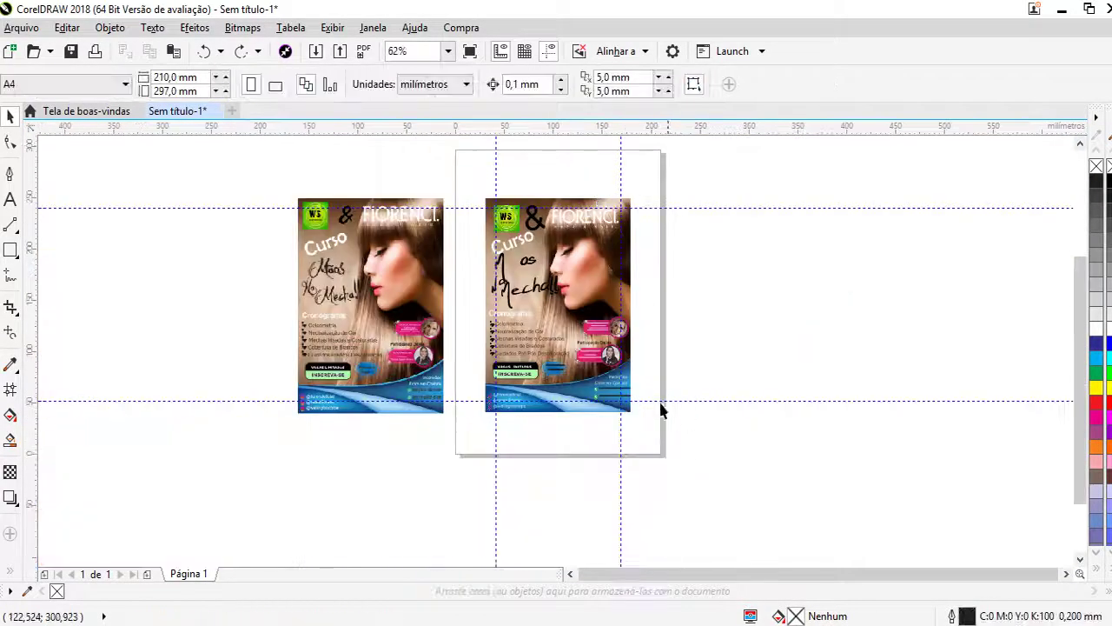
scroll(578, 246, "up", 2)
left_click(452, 300)
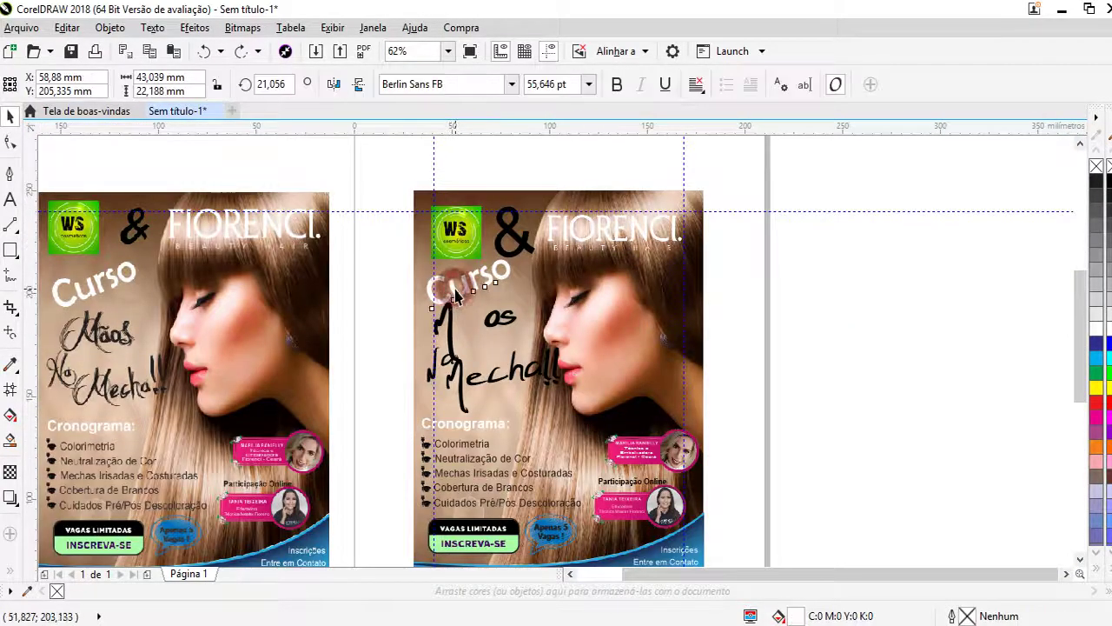
left_click(278, 84)
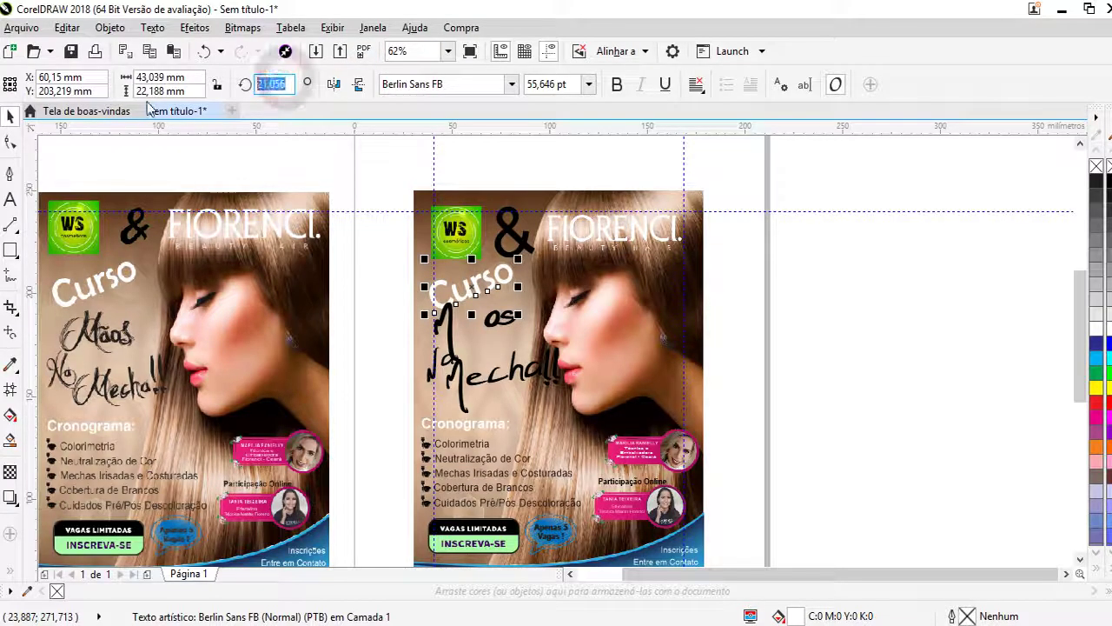
type("0")
key("Return")
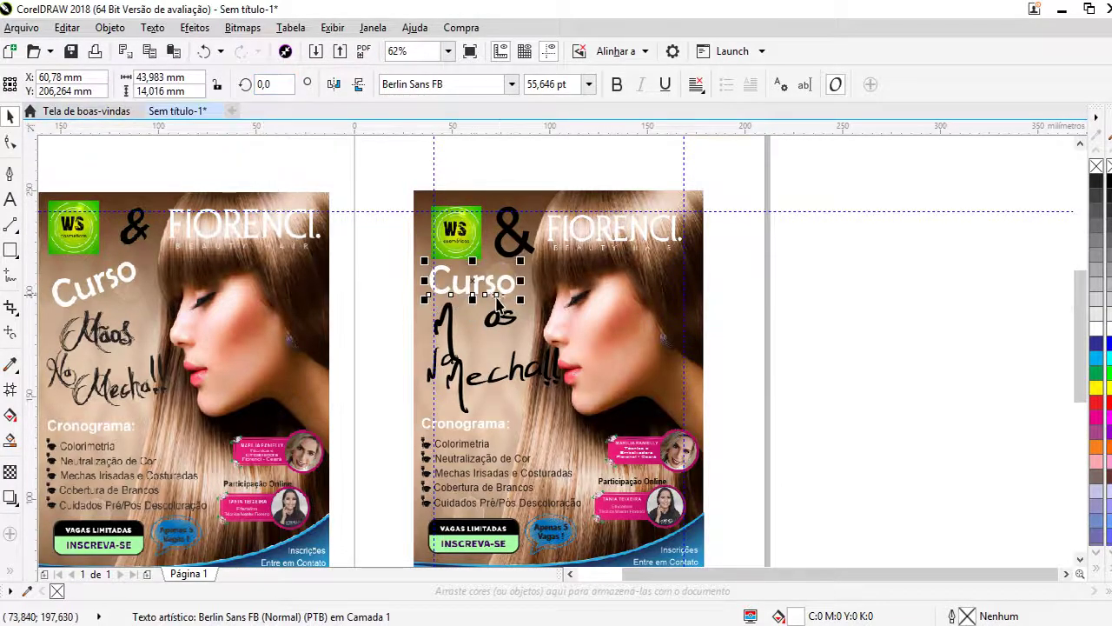
scroll(497, 300, "up", 2)
left_click_drag(543, 228, 511, 240)
left_click_drag(435, 280, 458, 296)
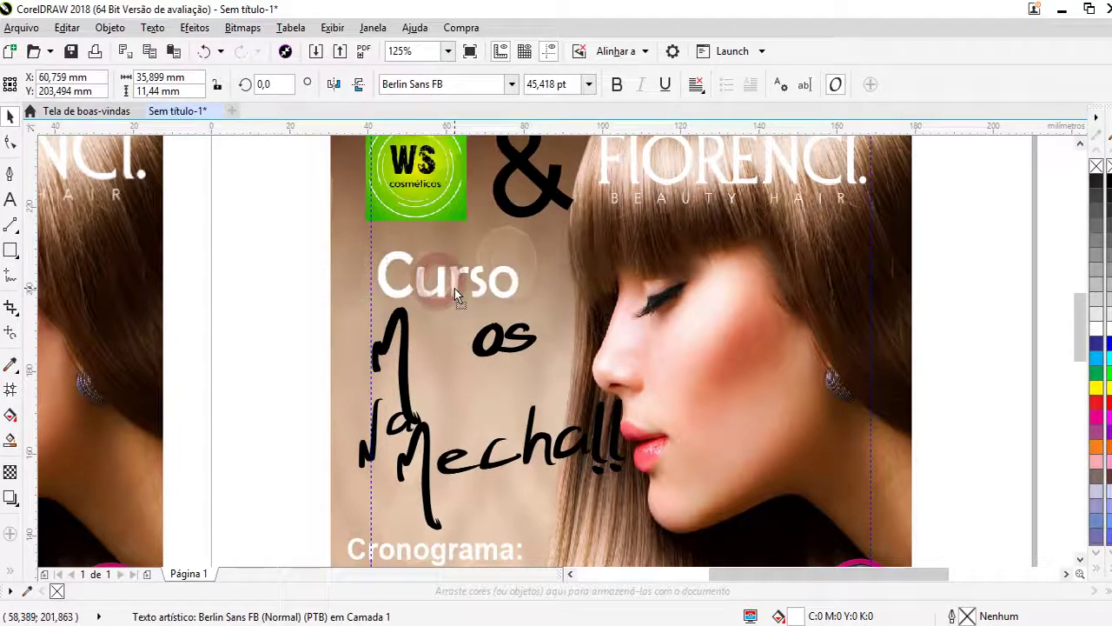
- Change Mãos to bold Futura Md BT and set its rotation to 0°
left_click(483, 360)
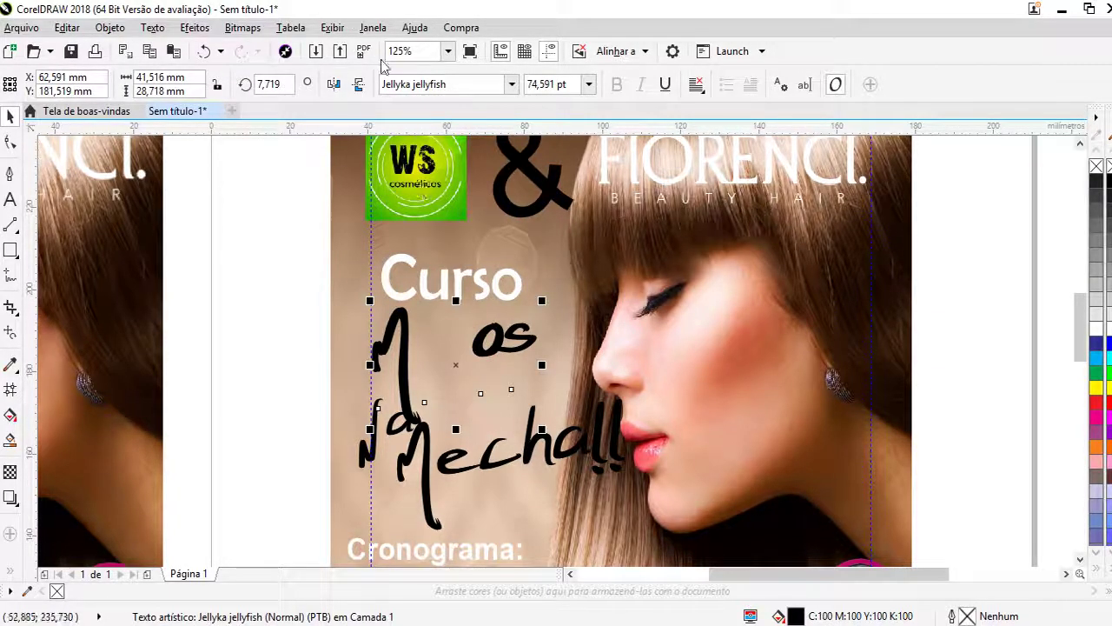
left_click(507, 86)
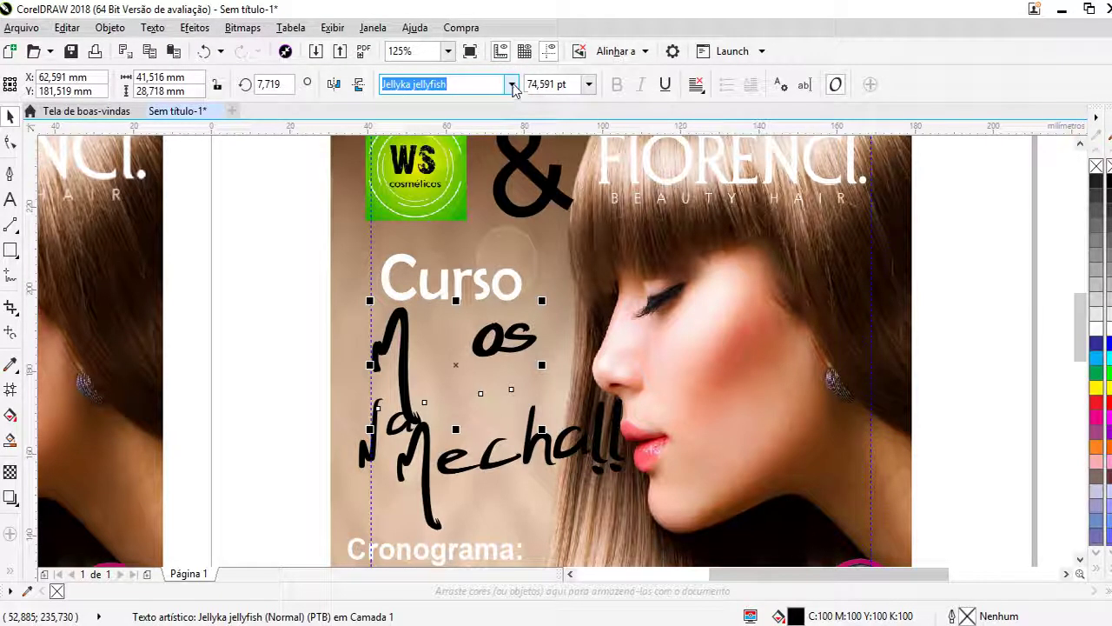
left_click(512, 85)
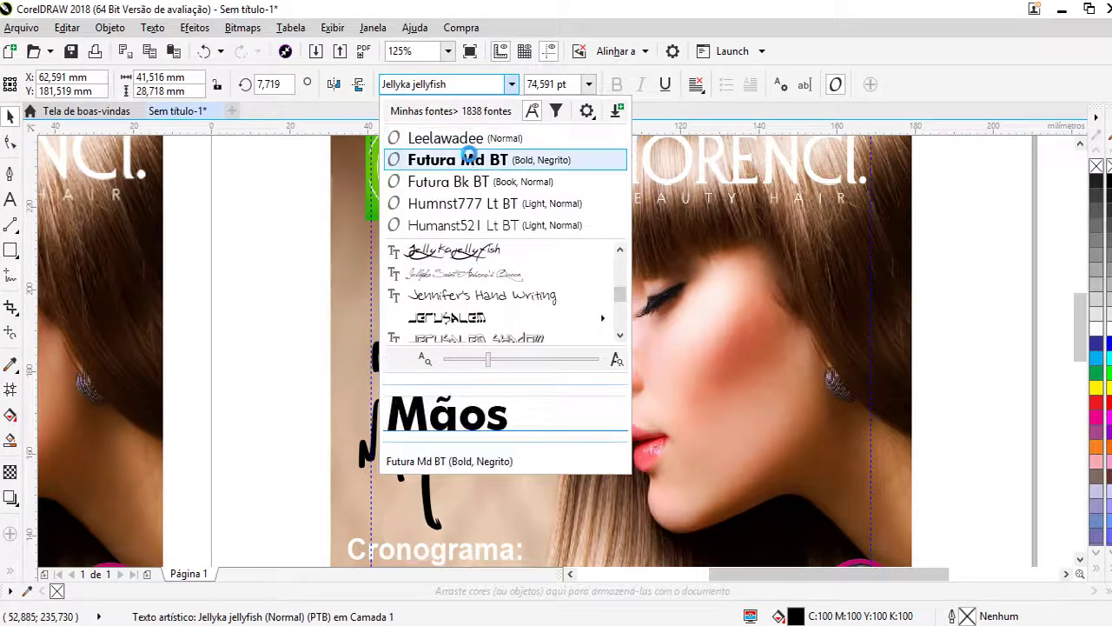
left_click(465, 160)
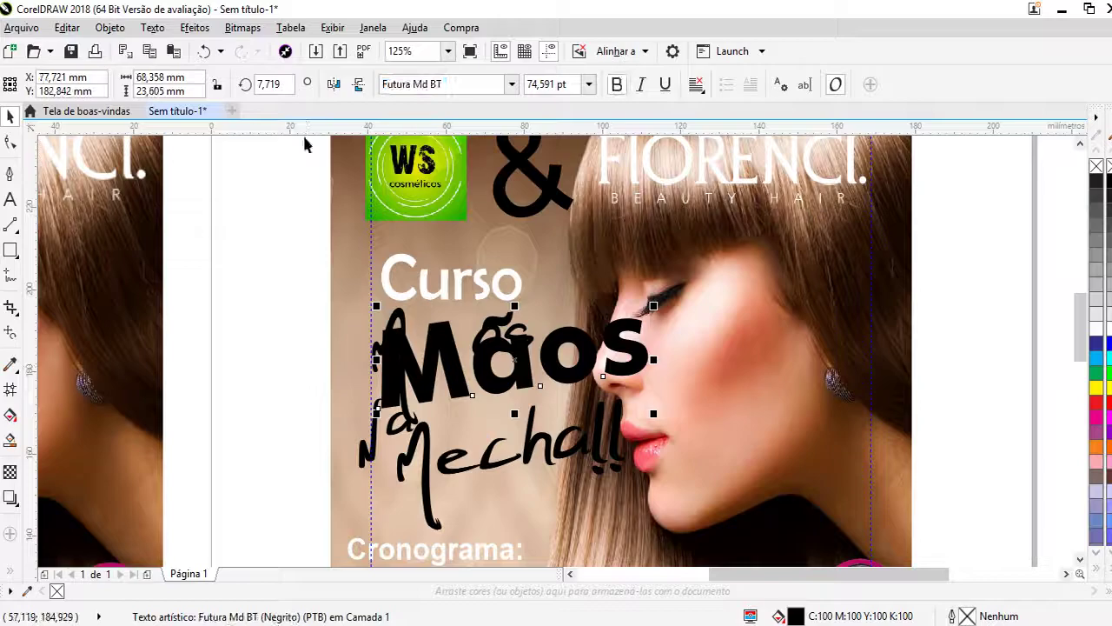
double_click(269, 84)
type("0")
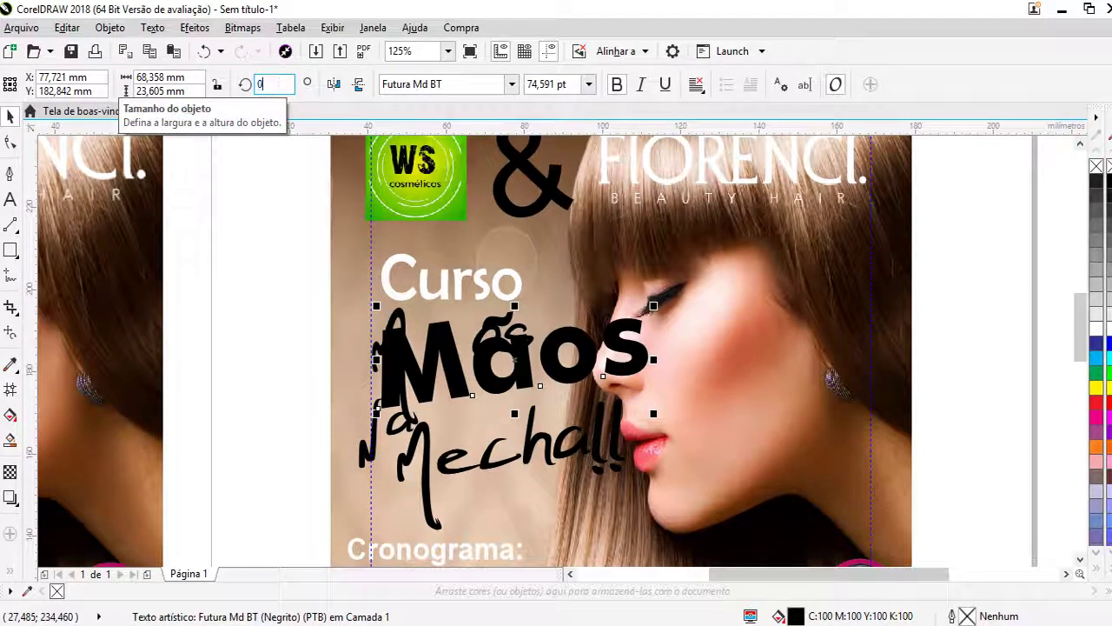
key("Return")
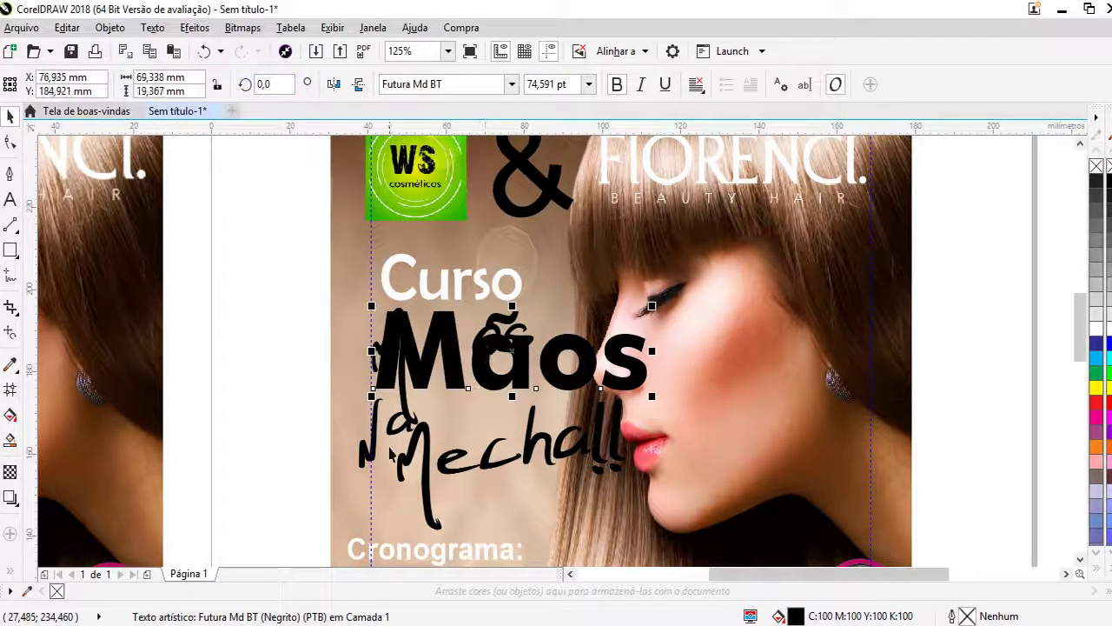
left_click(426, 483)
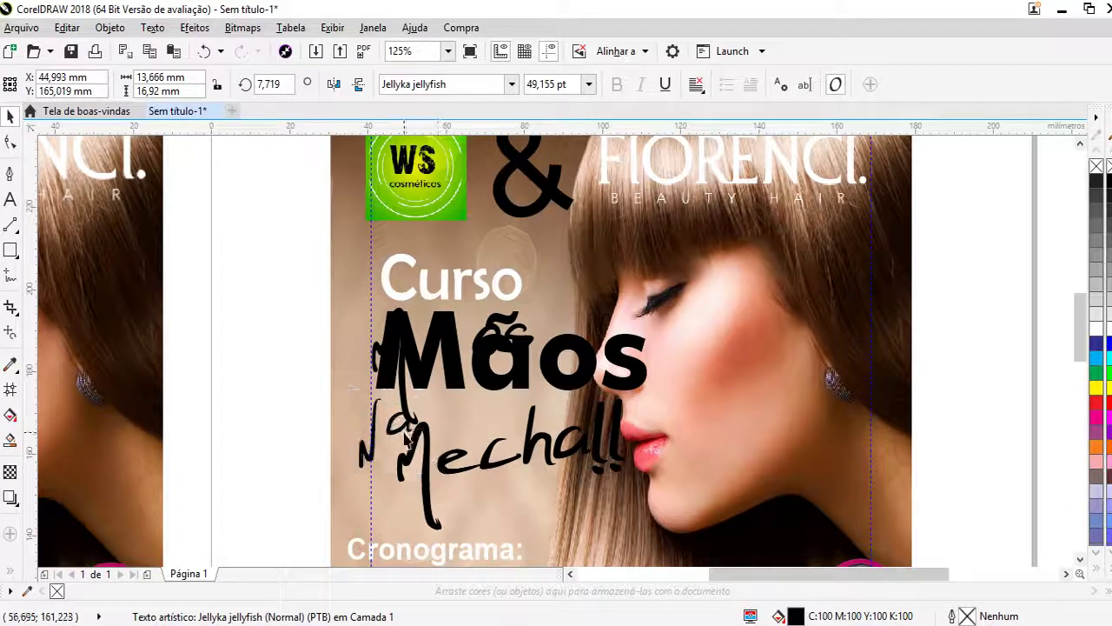
- Accidentally delete the bold Mãos text and restore it with undo
left_click(186, 285)
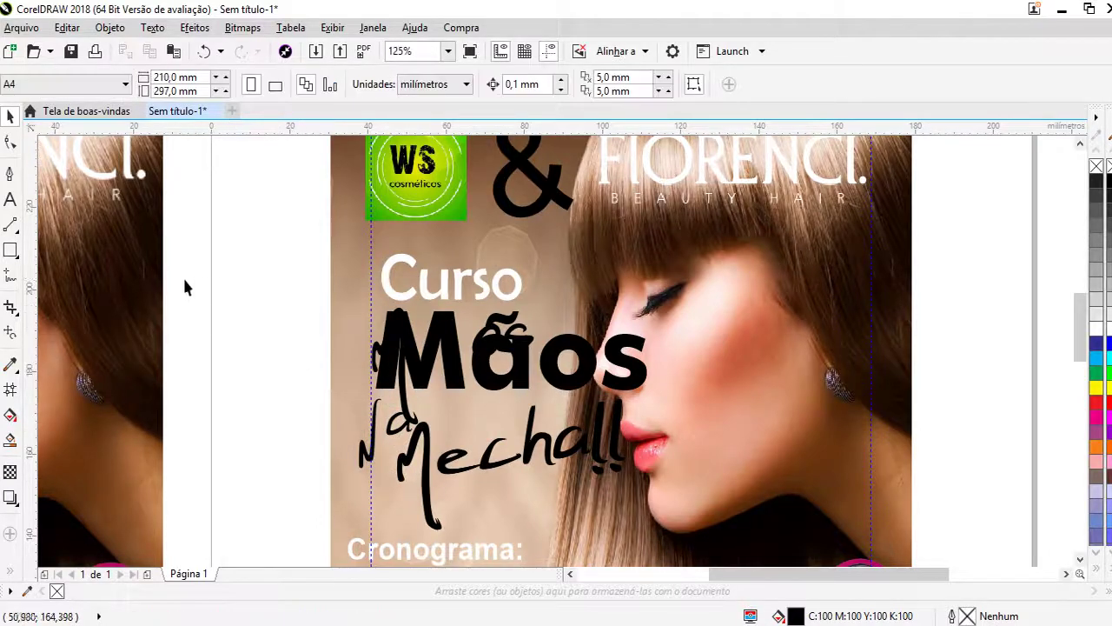
left_click(502, 317)
left_click(512, 345)
key("Delete")
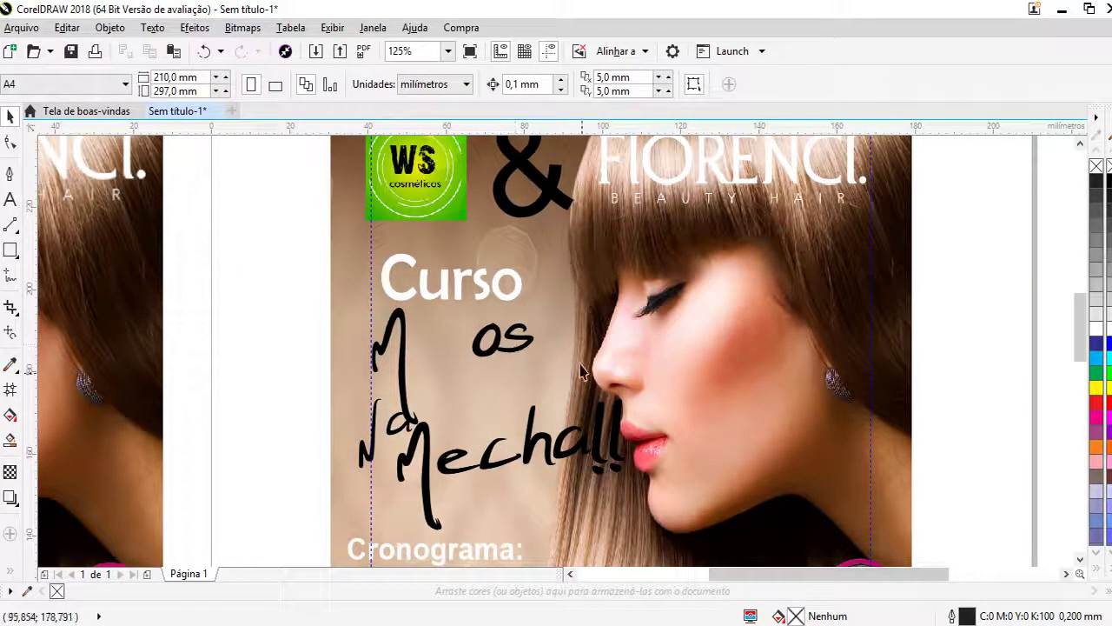
key("ctrl+z")
key("ctrl+z")
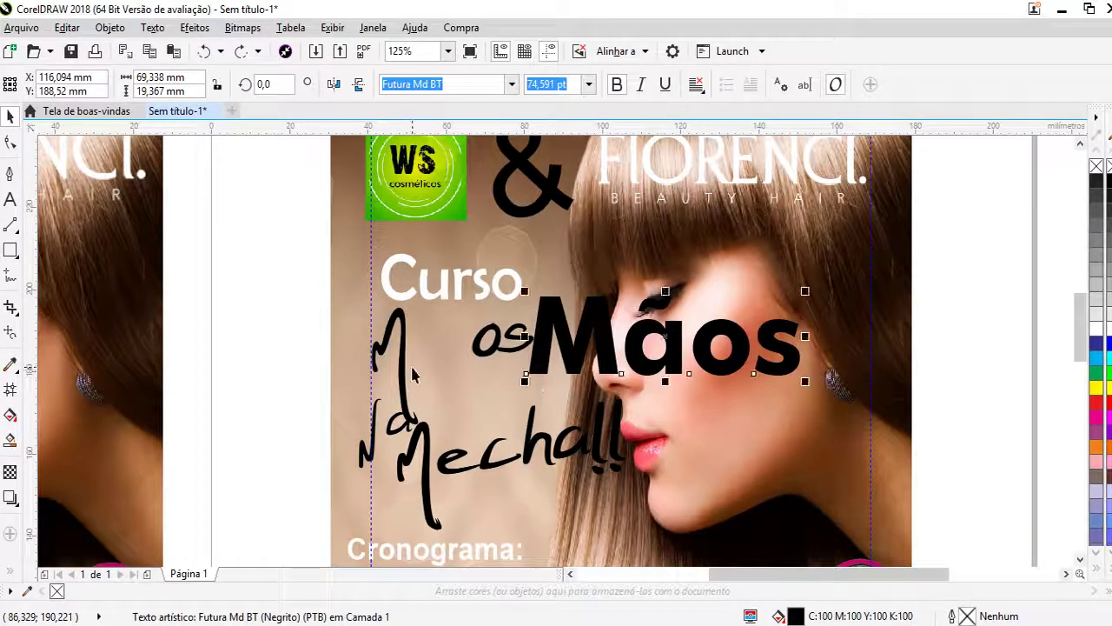
- Delete the handwritten Jellyka Mãos and Mechall script texts
left_click(400, 370)
key("Delete")
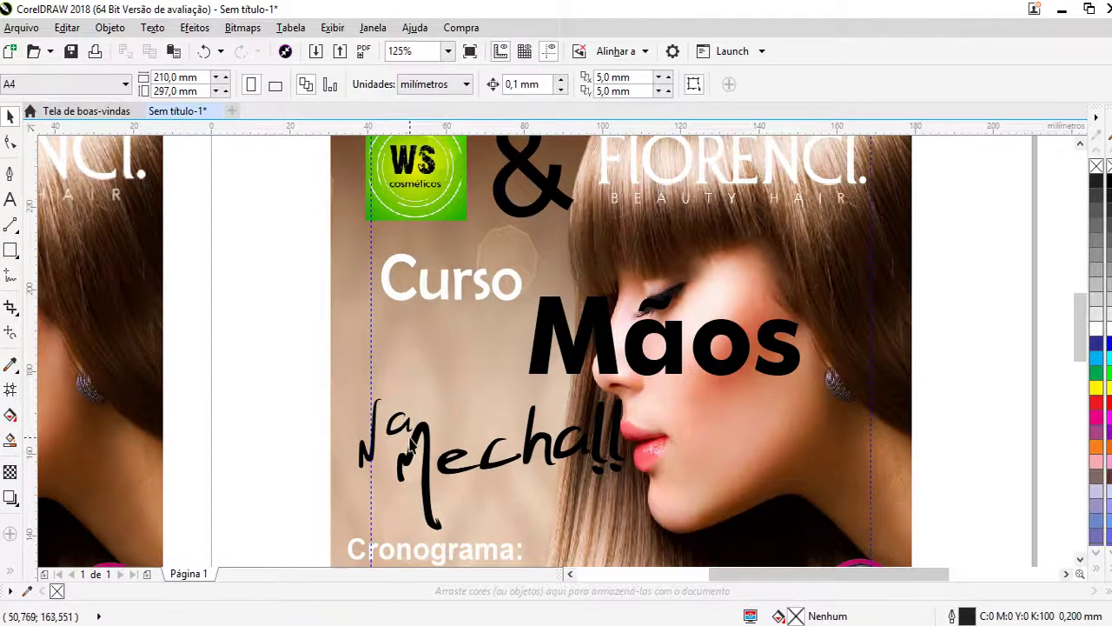
left_click(408, 443)
left_click(409, 444)
left_click(408, 444)
left_click(408, 445)
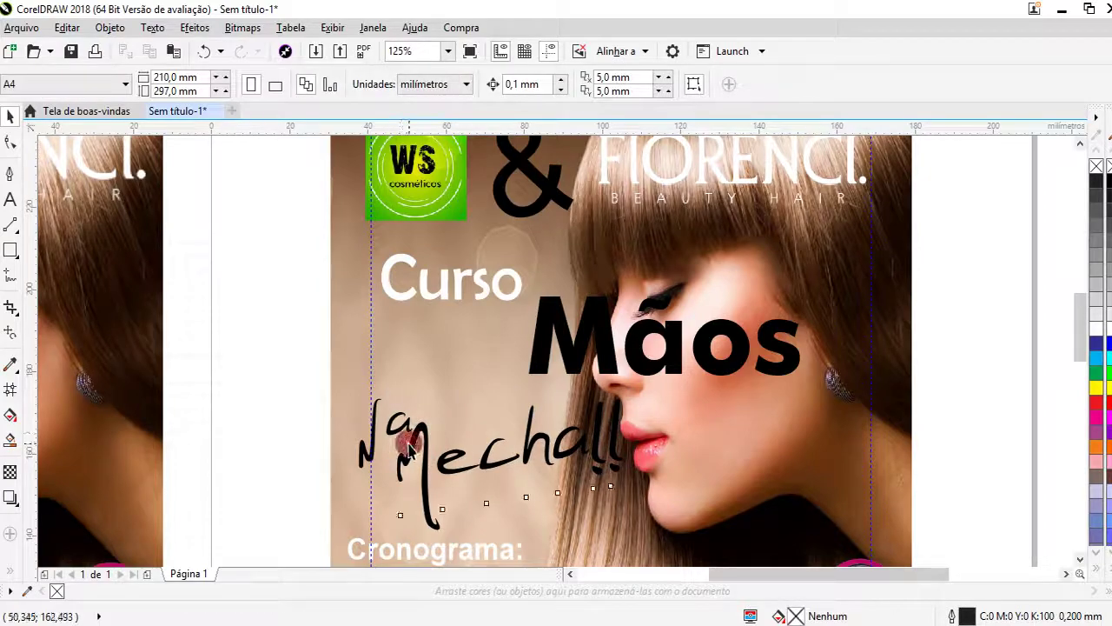
left_click(408, 445)
key("Delete")
left_click(396, 431)
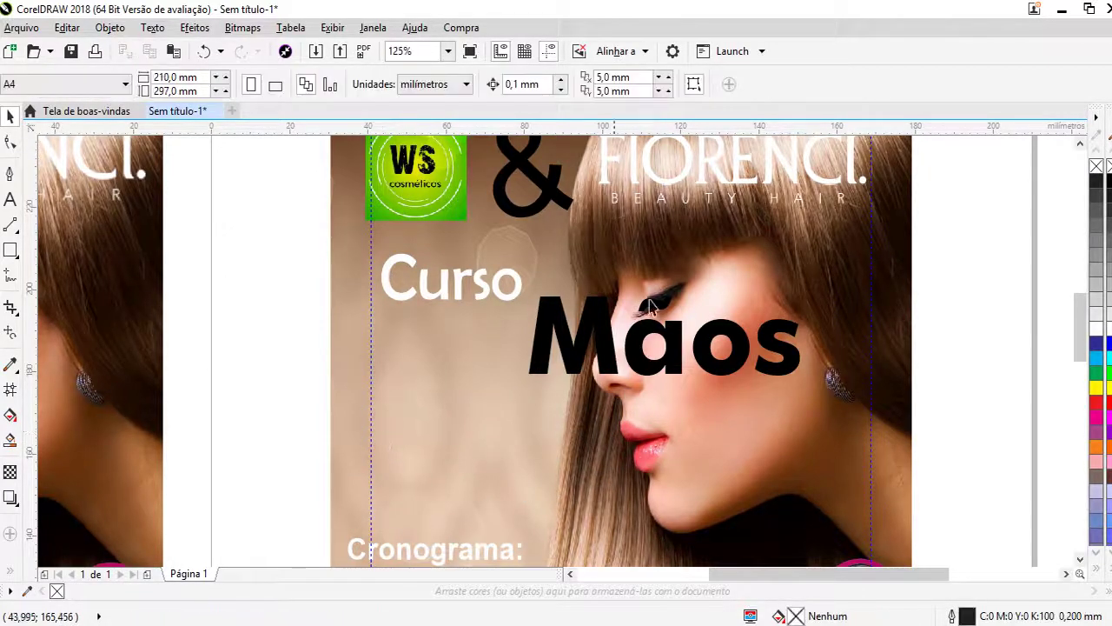
- Move Mãos under Curso, add a second line 'na Mecha', and scale the title to 28,428 pt
left_click_drag(554, 339, 382, 369)
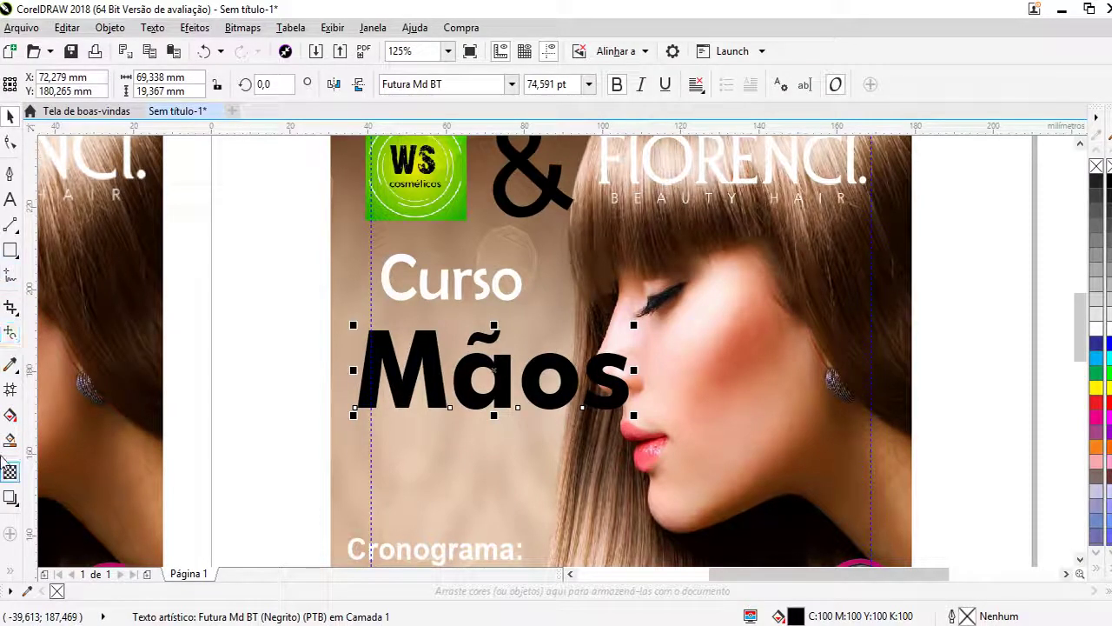
left_click(10, 199)
left_click(630, 375)
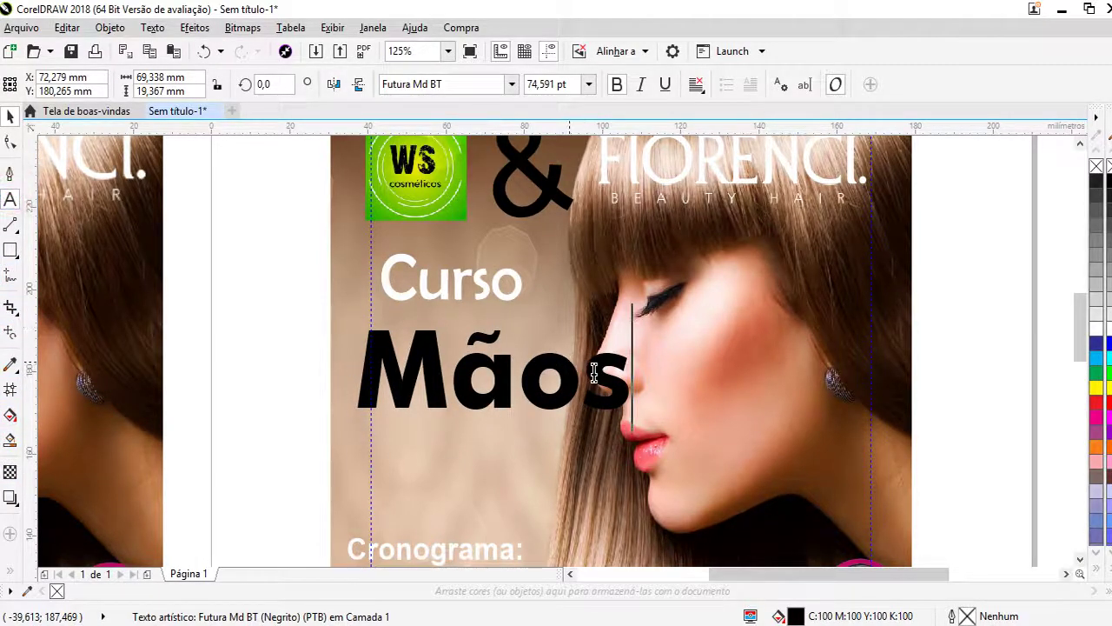
key("Return")
type("na")
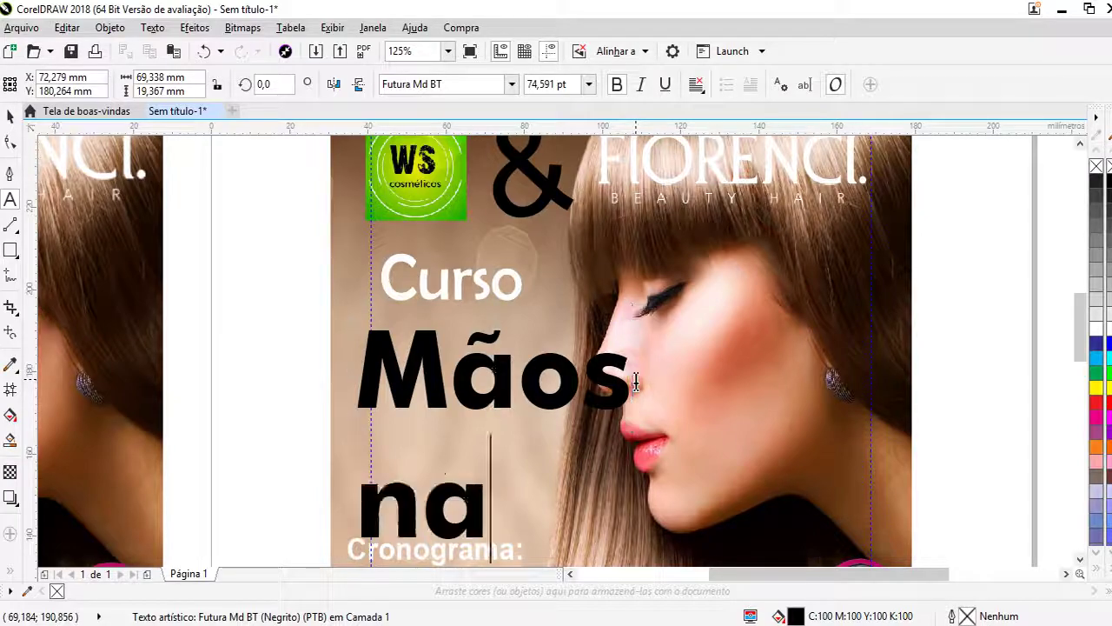
type(" Mecha")
left_click(11, 116)
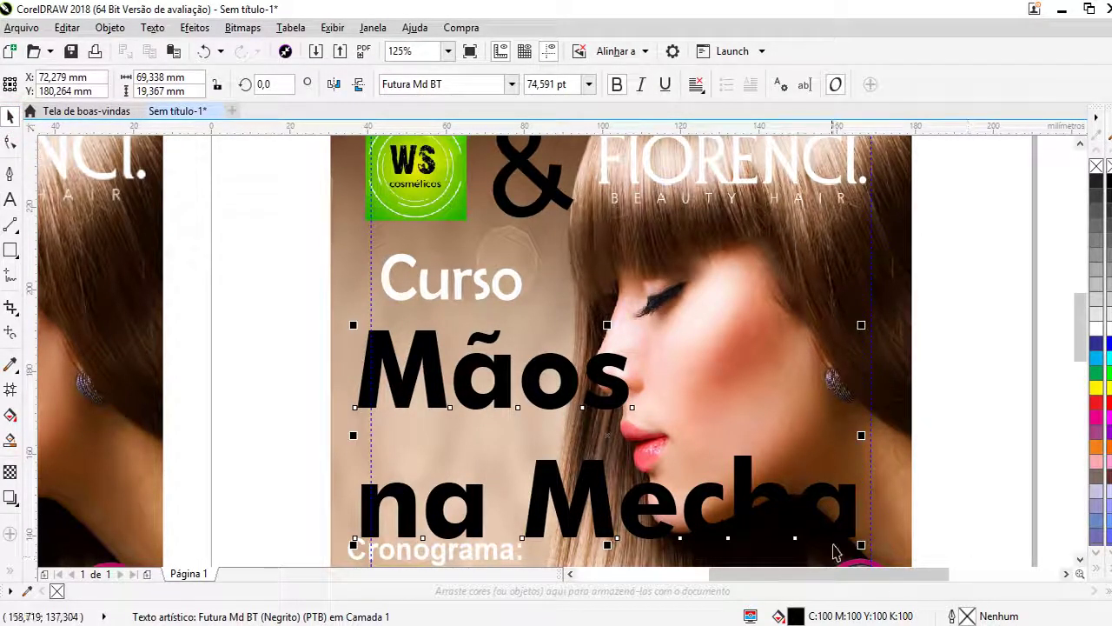
left_click_drag(861, 546, 565, 422)
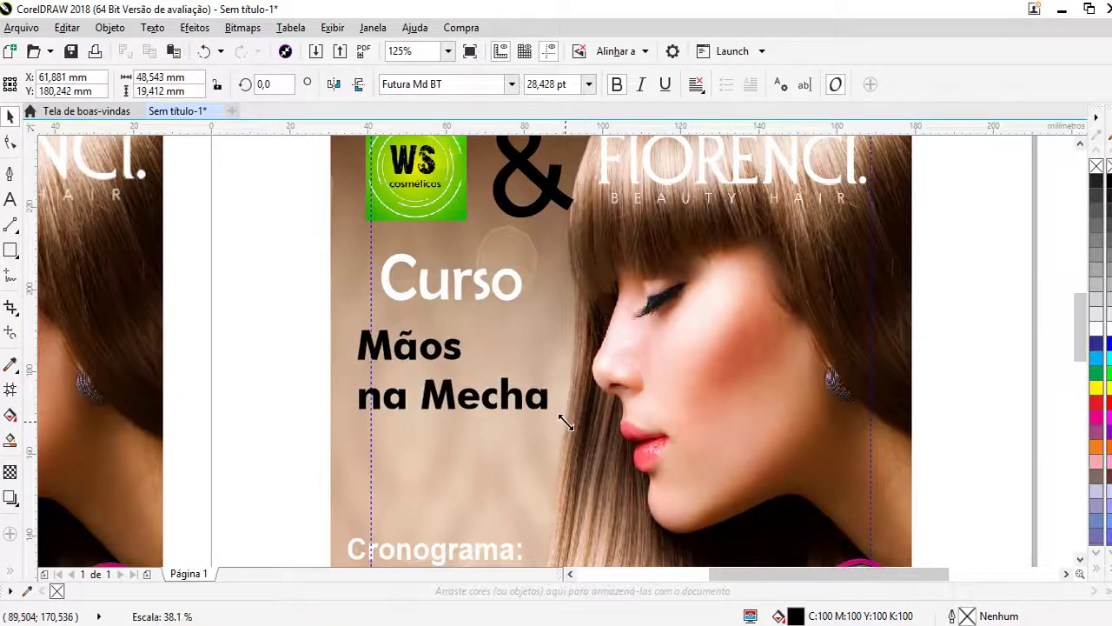
- Zoom in on the Cronograma list and inspect the Colorimetria, Neutralização de Cor and Mechas Irisadas lines
left_click(937, 269)
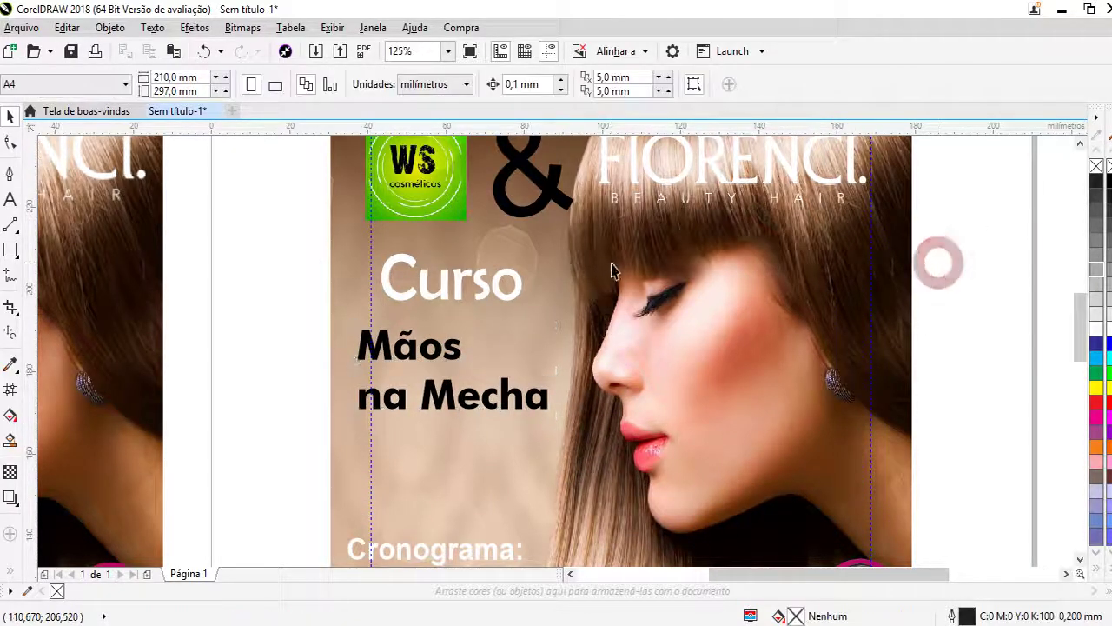
scroll(608, 269, "down", 2)
left_click(519, 407)
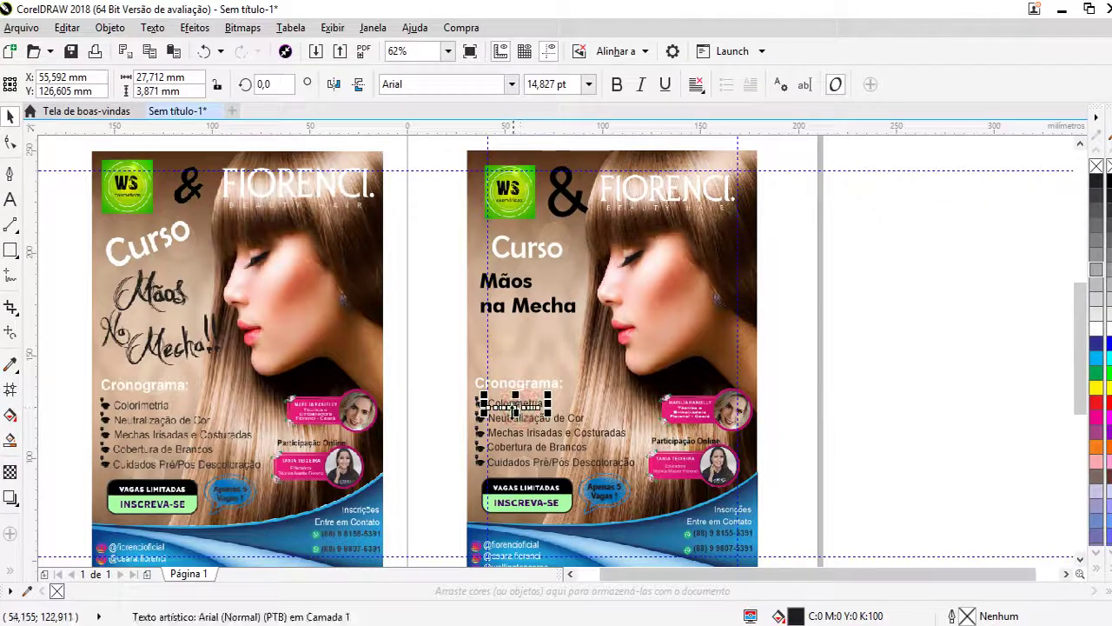
scroll(469, 469, "up", 2)
scroll(452, 417, "down", 2)
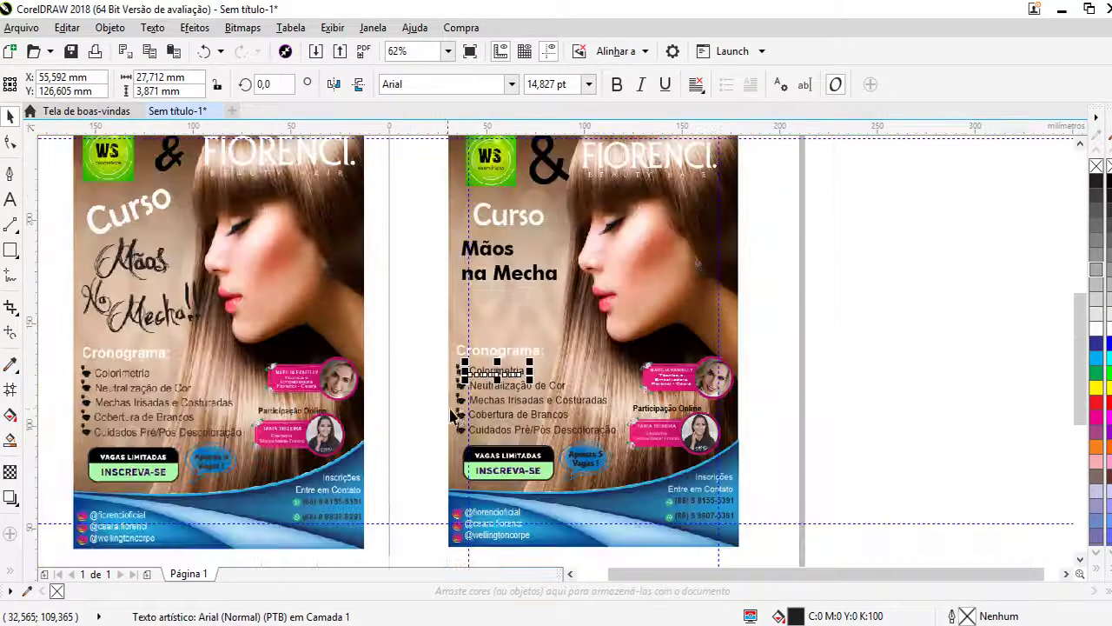
scroll(525, 408, "up", 2)
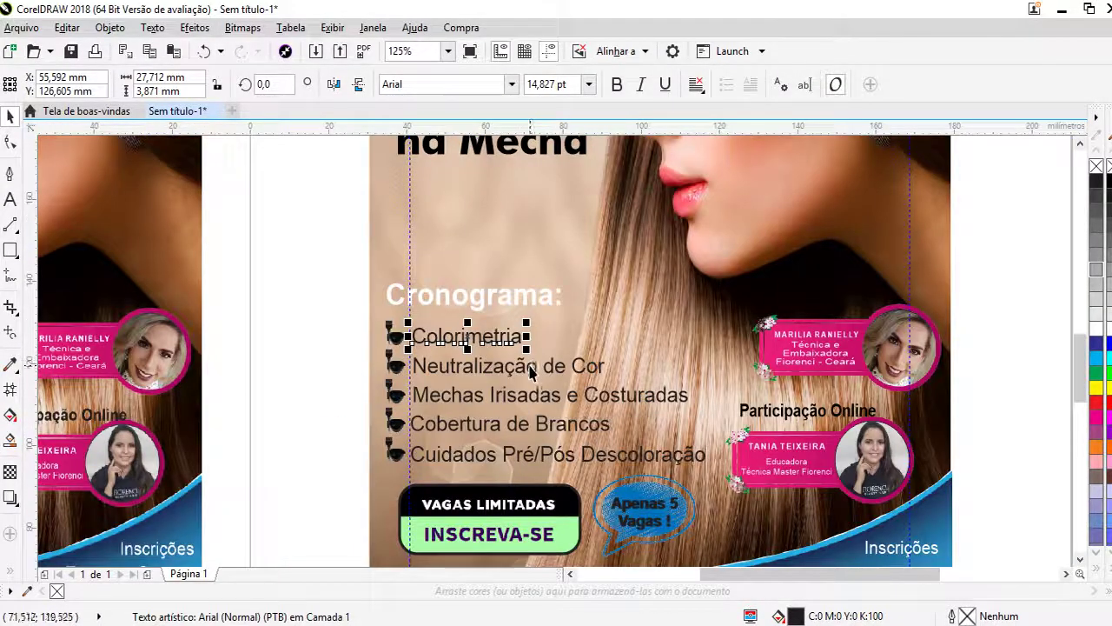
left_click(530, 369)
left_click(509, 396)
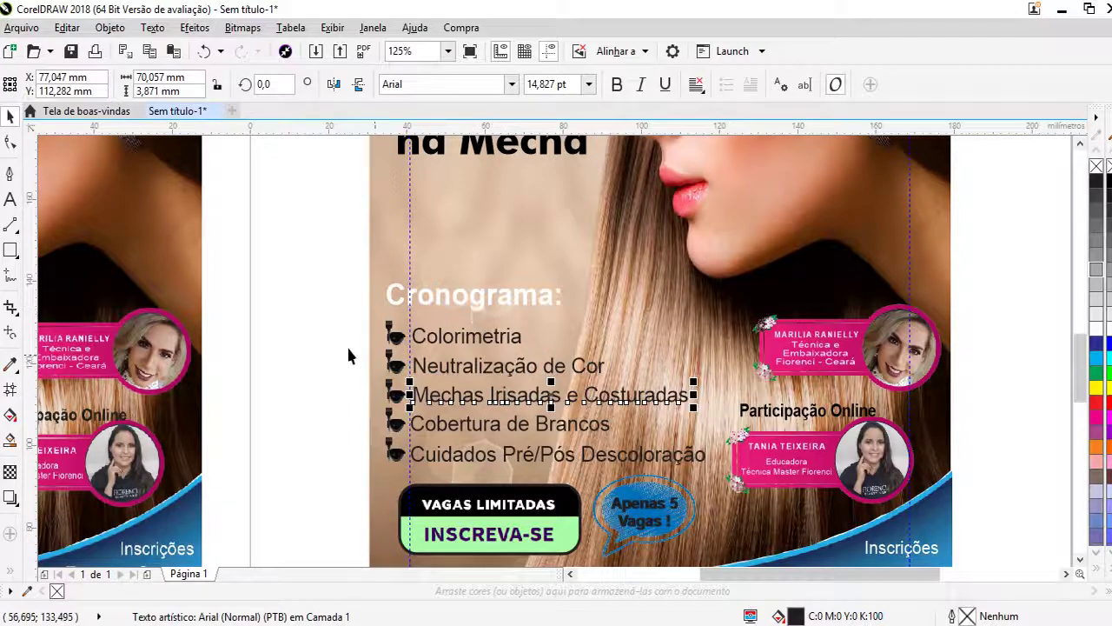
- Marquee-select the five bullet icons, delete them, and clear the selection
left_click_drag(432, 515, 431, 515)
mouse_move(396, 398)
left_mouse_down()
mouse_move(271, 233)
mouse_move(715, 474)
left_mouse_up()
key("Delete")
scroll(348, 261, "down", 2)
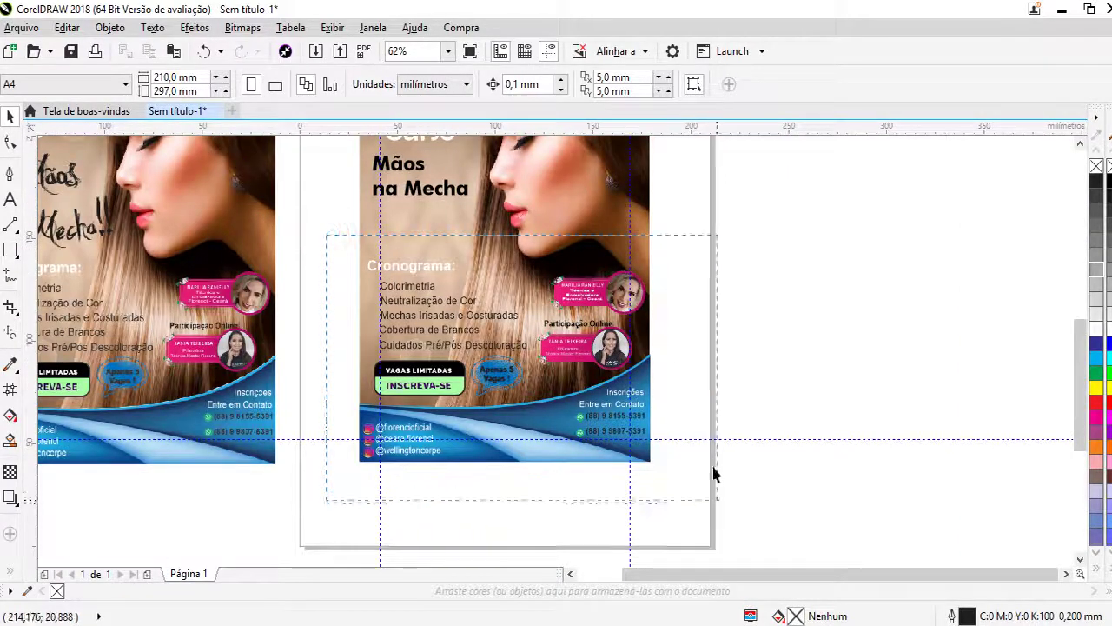
left_click(11, 199)
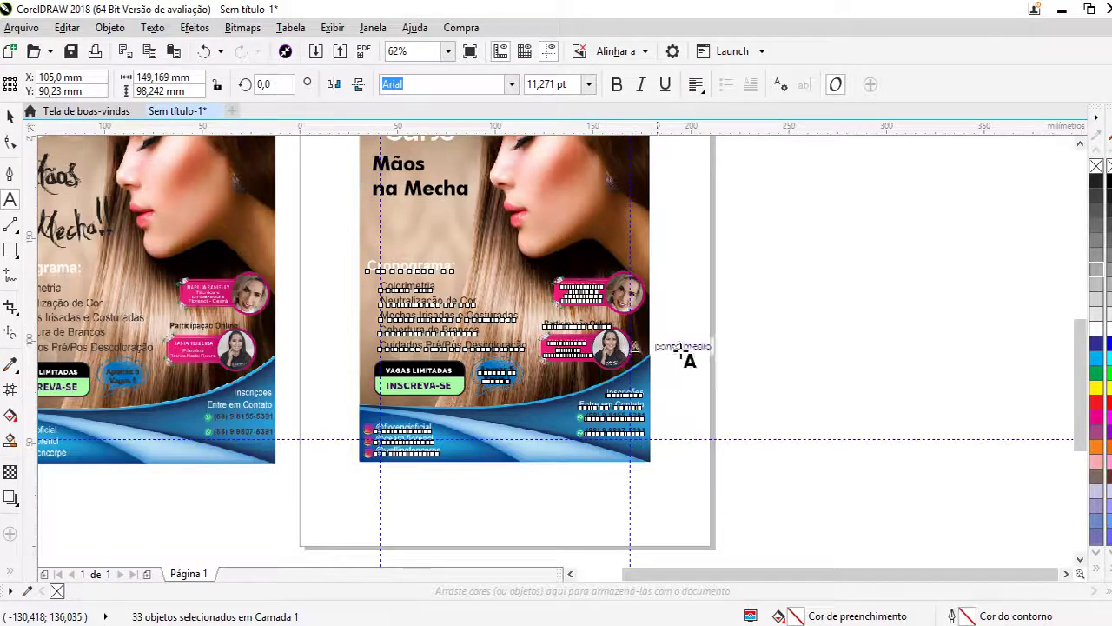
left_click(11, 118)
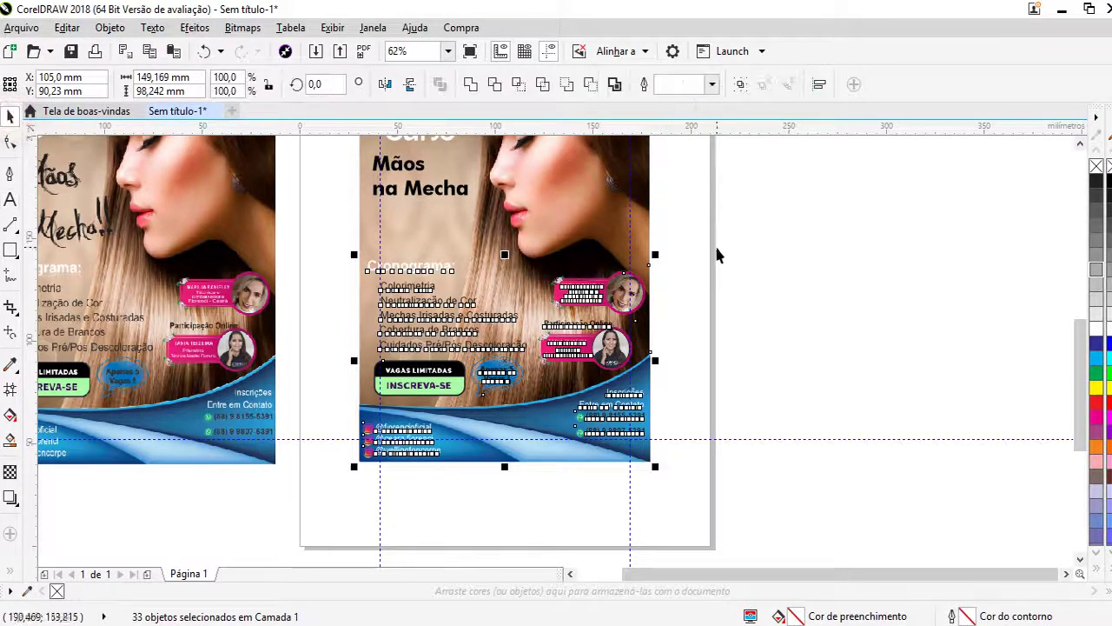
left_click(717, 247)
- Nudge the five Cronograma list lines left and align the Cronograma: title with them
scroll(312, 382, "up", 2)
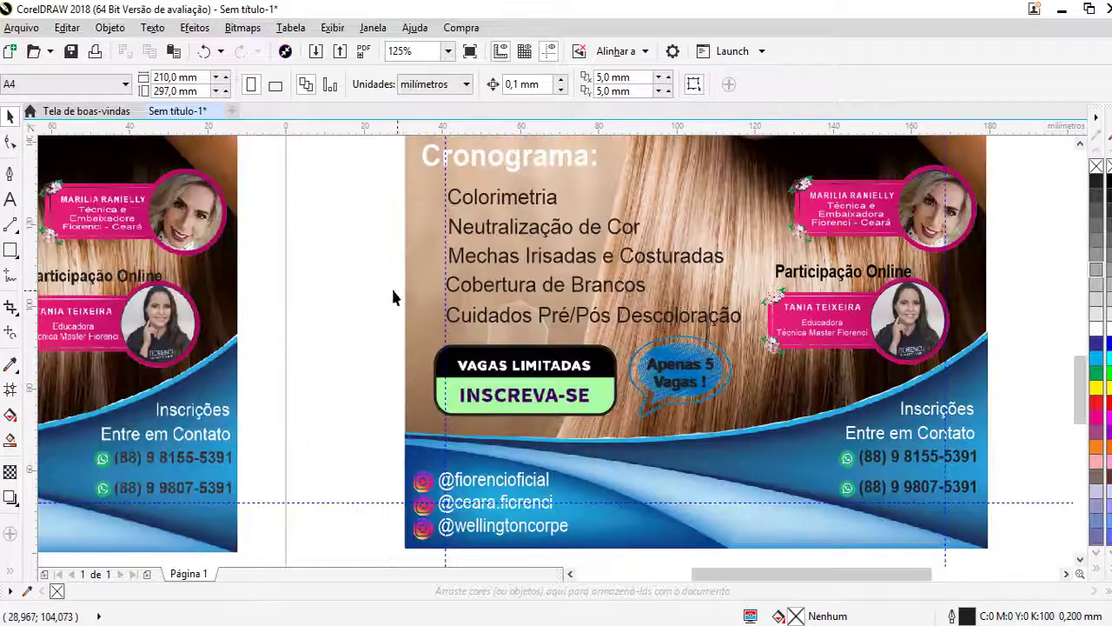
left_click_drag(346, 178, 838, 333)
left_click_drag(771, 342, 773, 341)
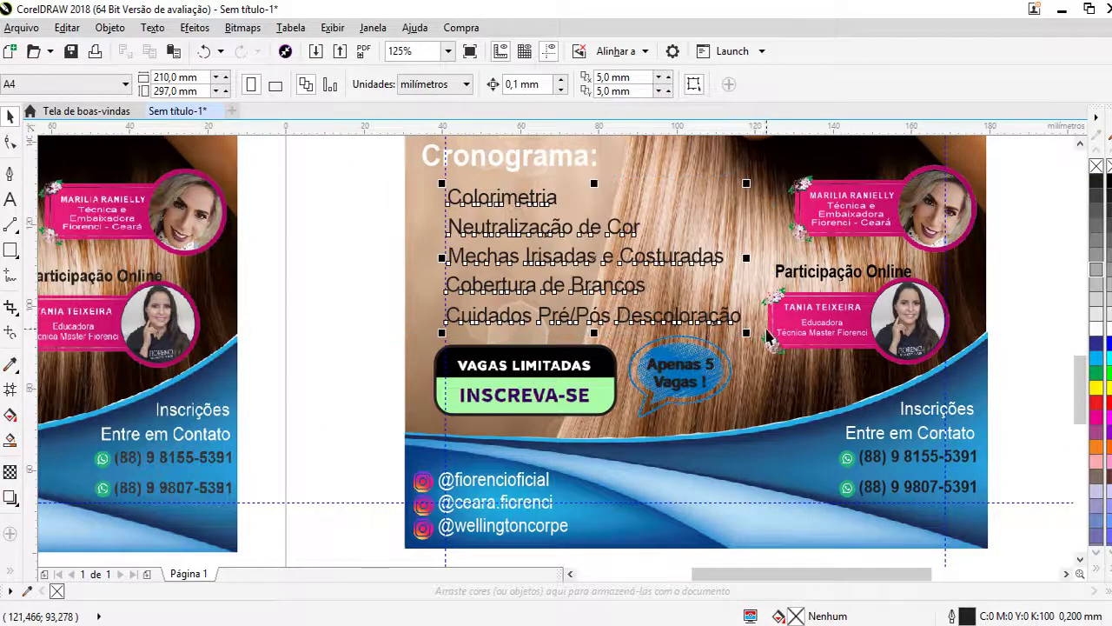
key("Left")
key("Left")
key("Left")
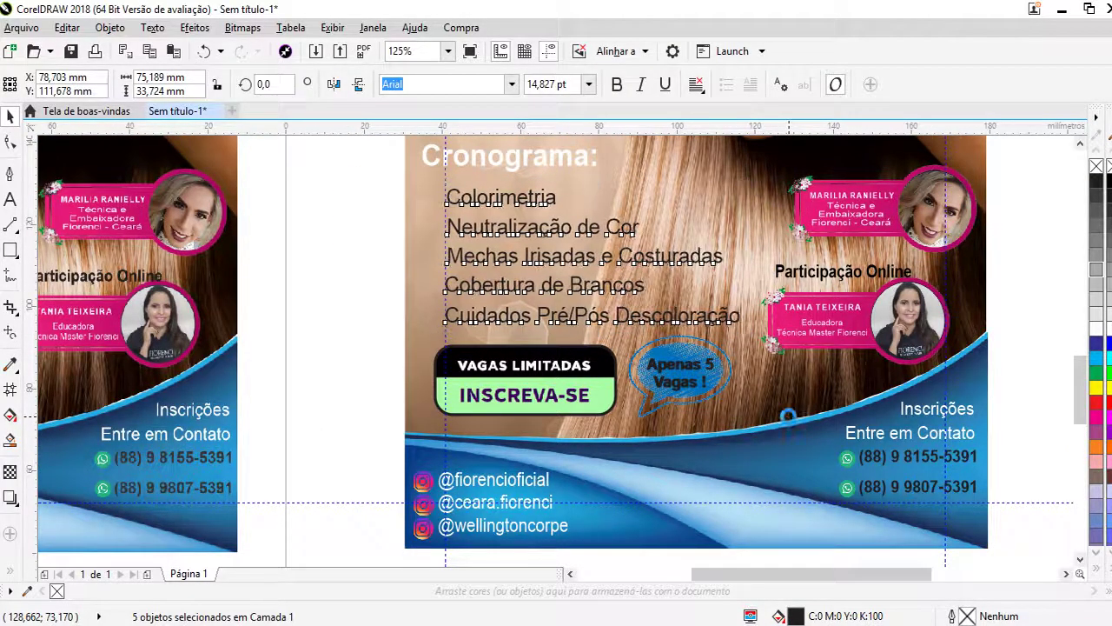
key("Left")
key("Left")
key("Left")
key("Left")
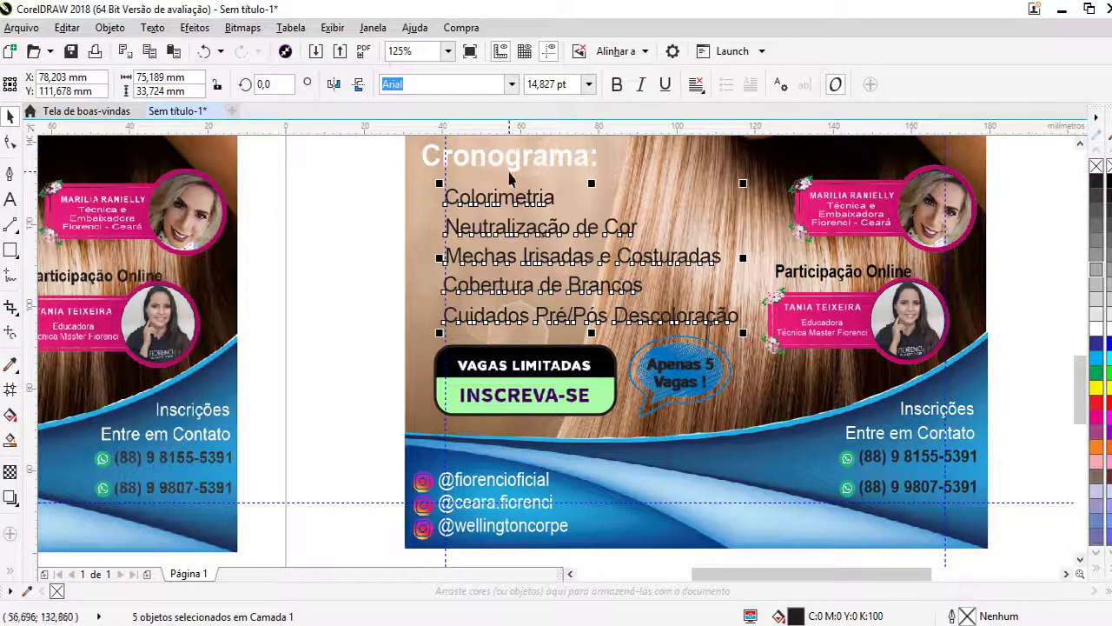
left_click_drag(514, 173, 536, 181)
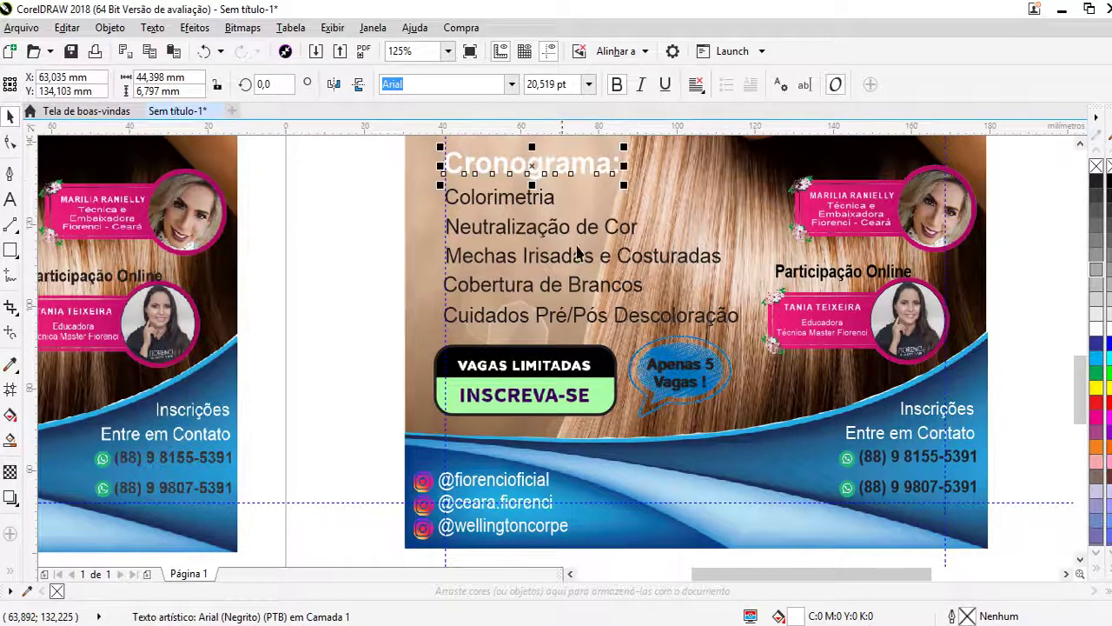
- Select the Marilia pink banner group at the top presenter badge
scroll(1003, 206, "up", 2)
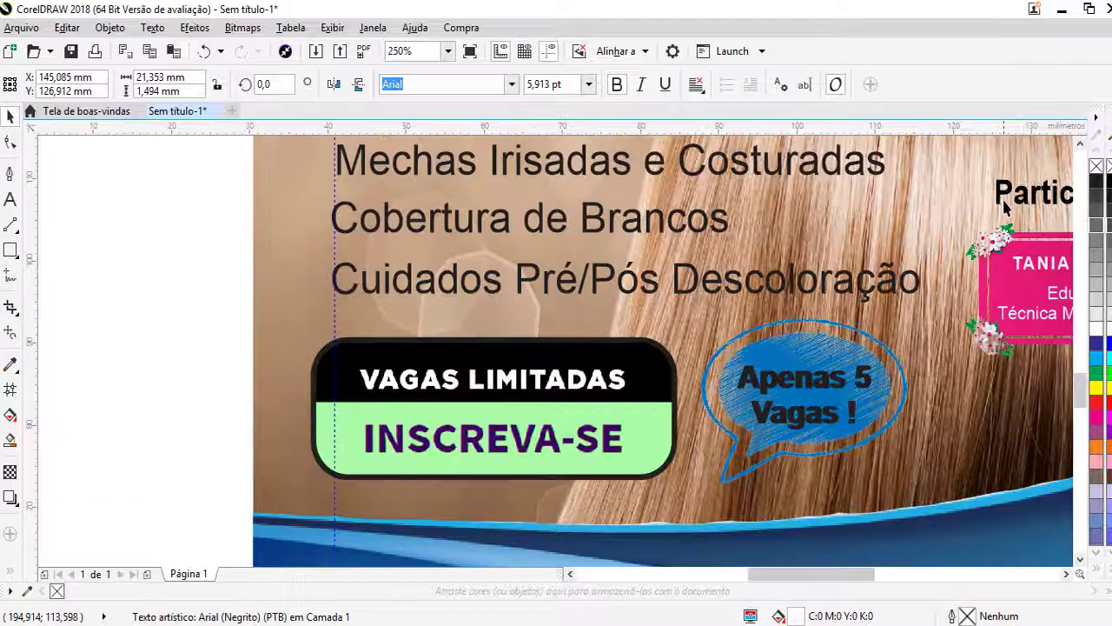
scroll(438, 191, "down", 2)
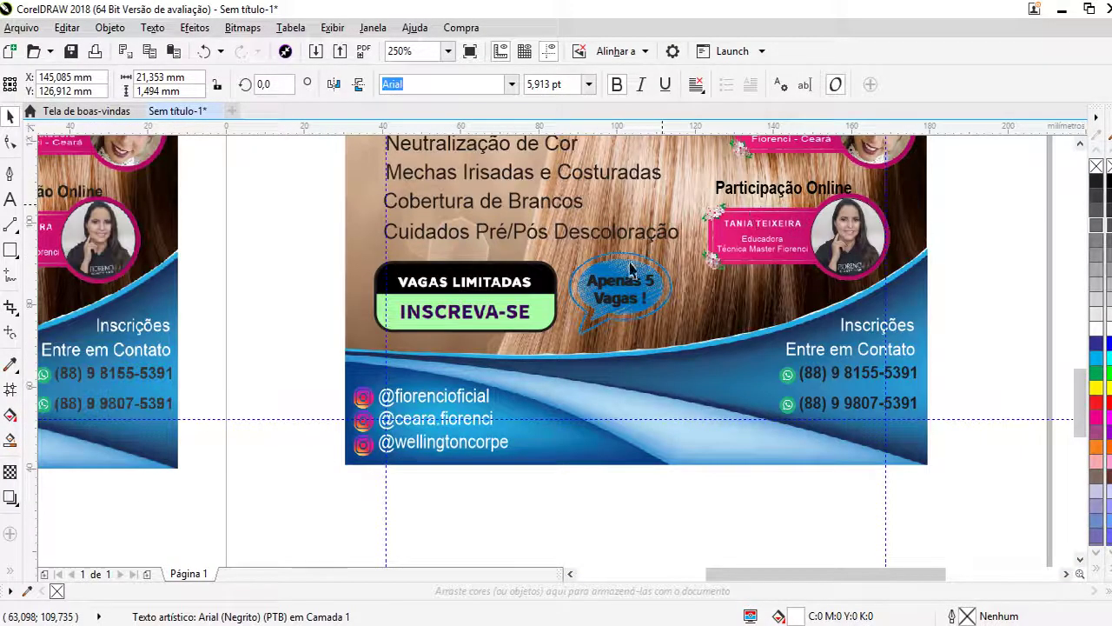
scroll(660, 243, "down", 2)
scroll(719, 204, "up", 2)
scroll(755, 191, "up", 2)
left_click(742, 193)
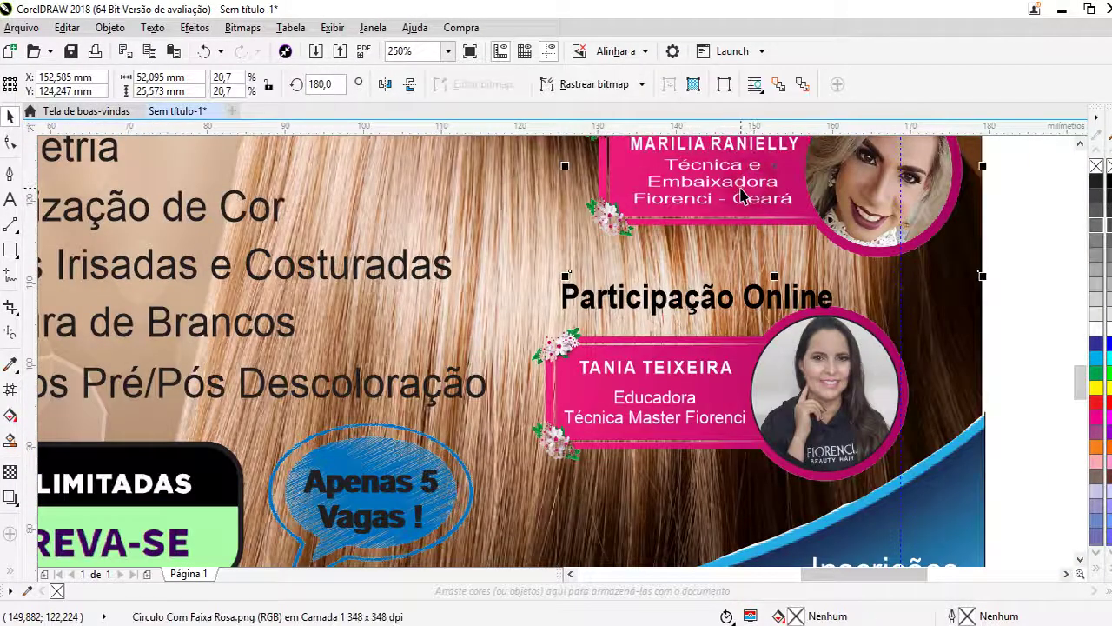
scroll(695, 215, "down", 2)
scroll(664, 276, "down", 2)
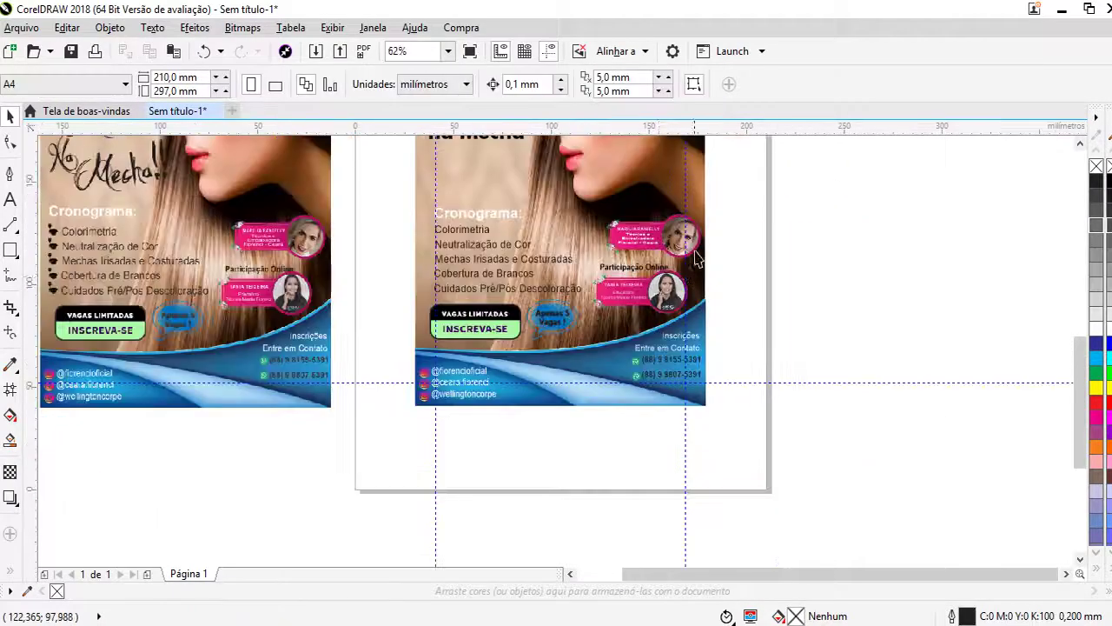
mouse_move(717, 207)
left_mouse_down()
mouse_move(599, 265)
mouse_move(699, 238)
left_mouse_up()
- Drag the Marilia pink banner shape off the page to the right
scroll(651, 247, "up", 2)
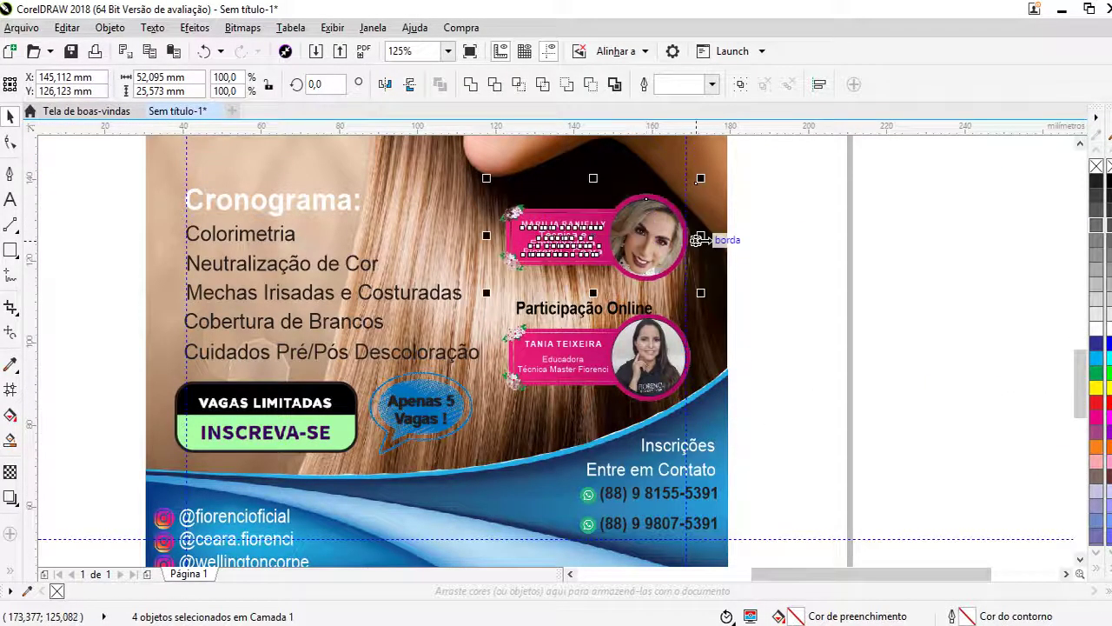
right_click(695, 197)
left_click(745, 199)
left_click(669, 191)
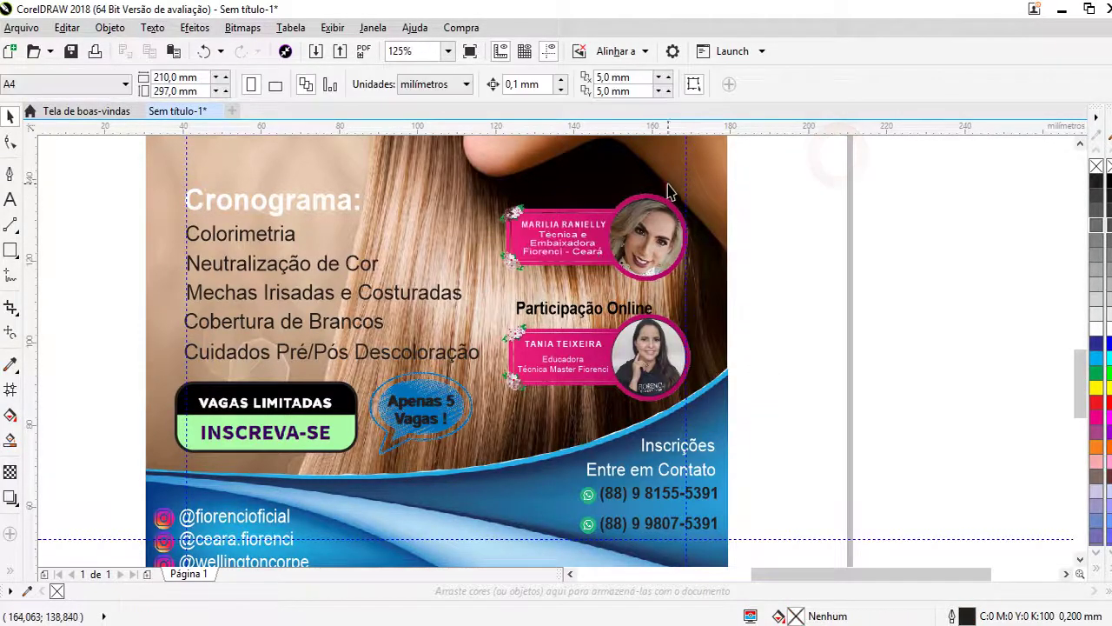
left_click_drag(669, 191, 843, 188)
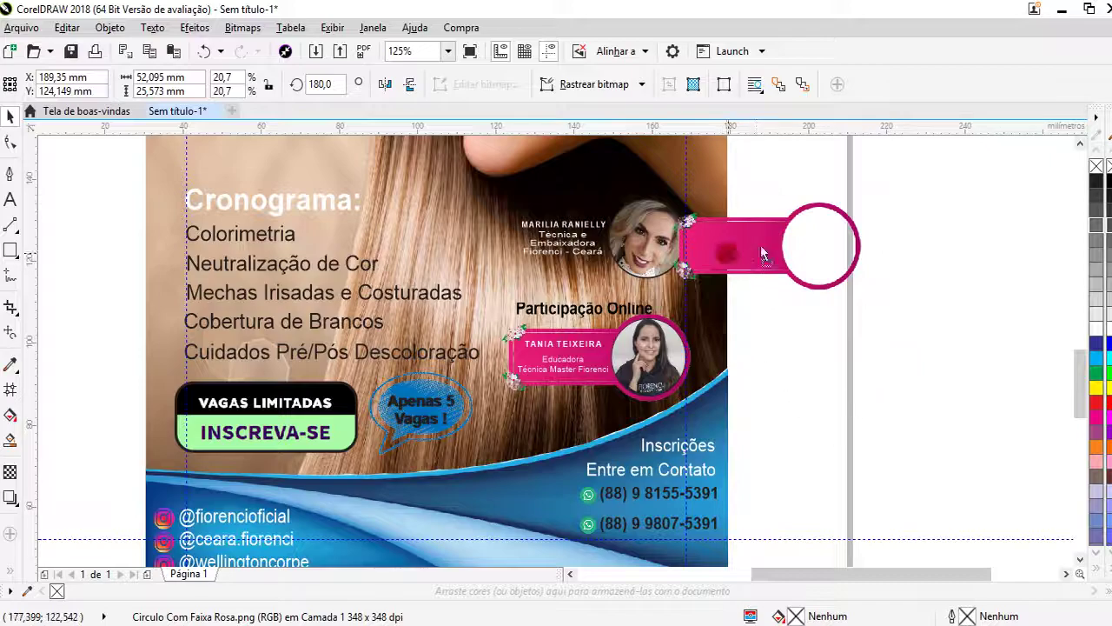
left_click_drag(761, 252, 897, 221)
- Move the second speaker's pink banner off the page below the spare one, leaving photo and text in place
left_click(656, 239)
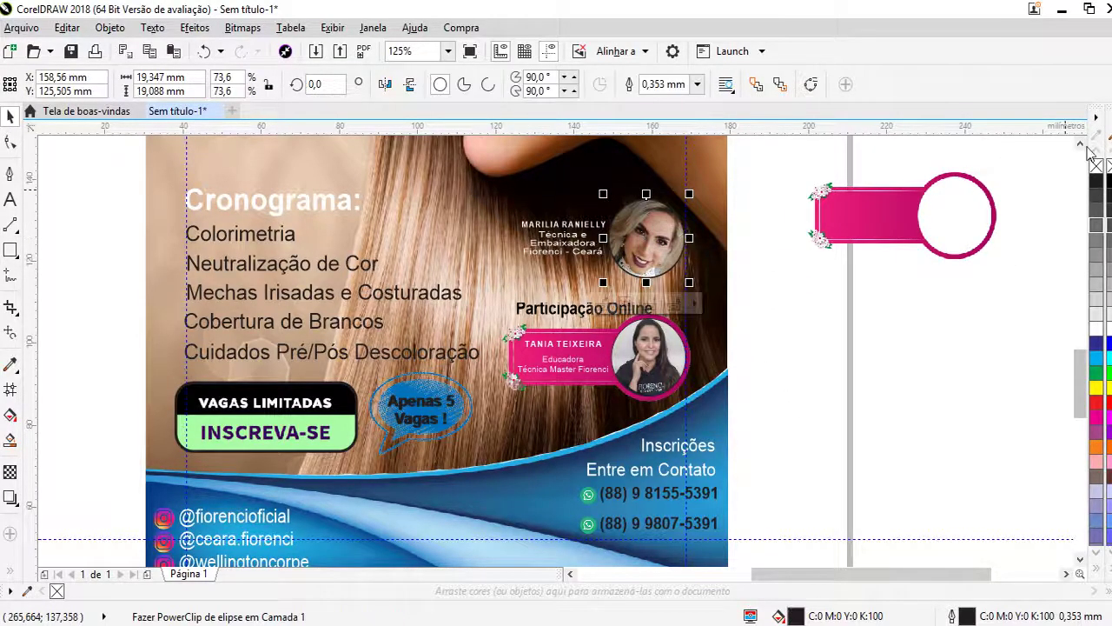
left_click(565, 344)
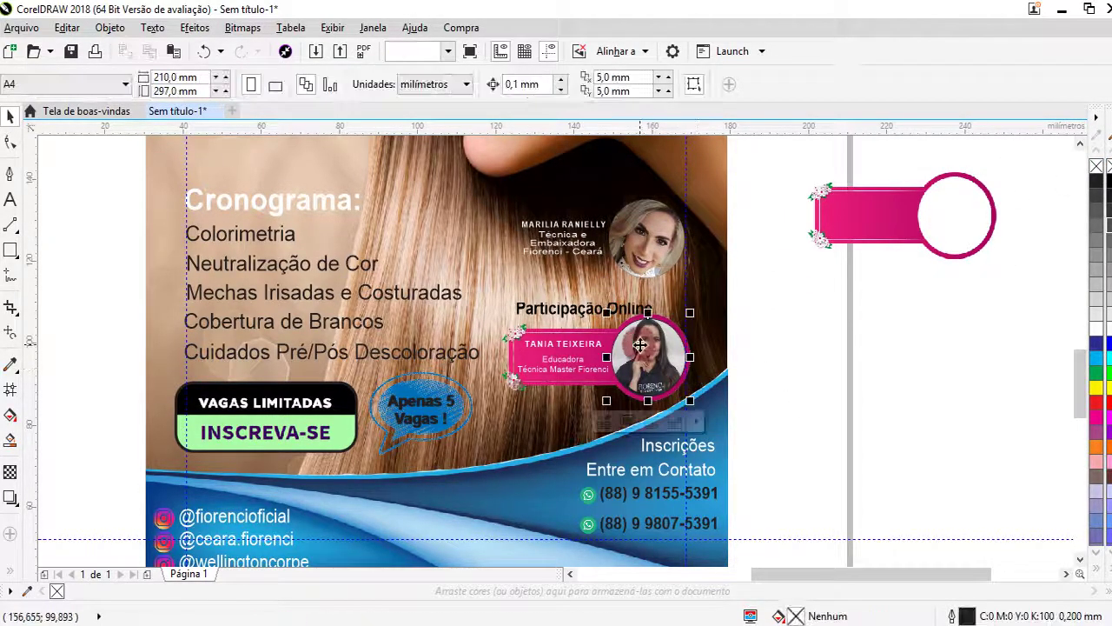
left_click_drag(564, 344, 648, 348)
key("Escape")
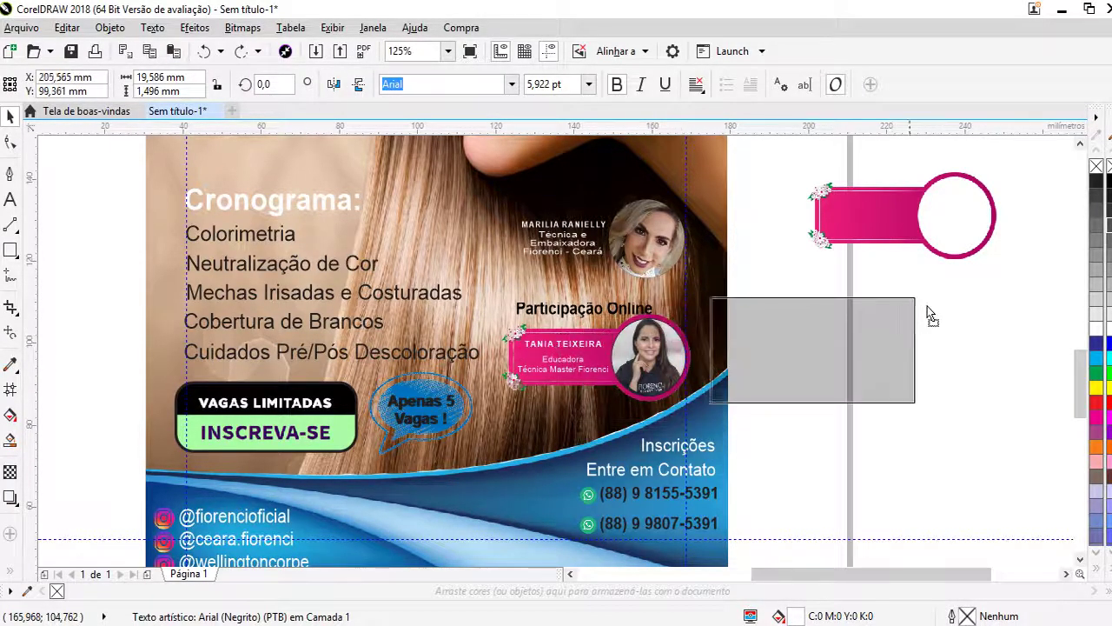
left_click_drag(677, 331, 919, 300)
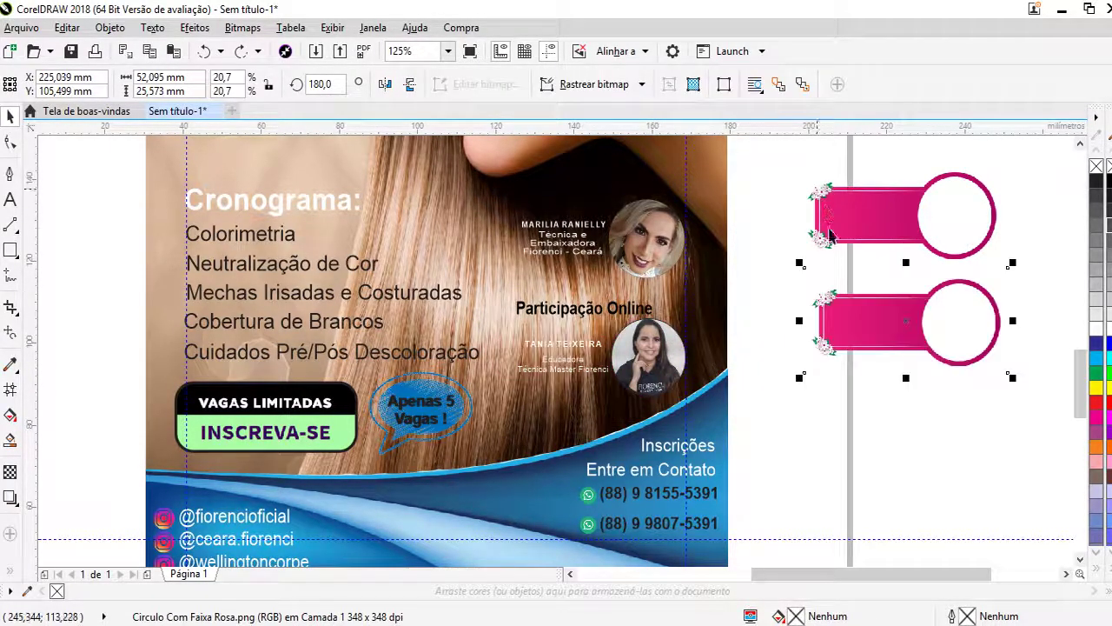
left_click(673, 361)
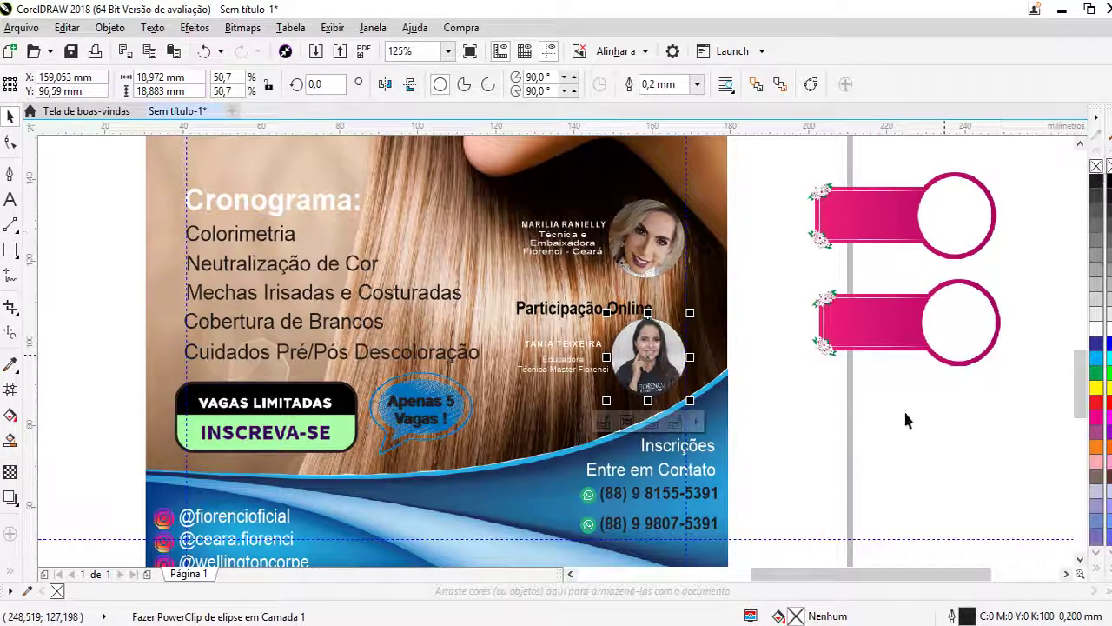
left_click(778, 423)
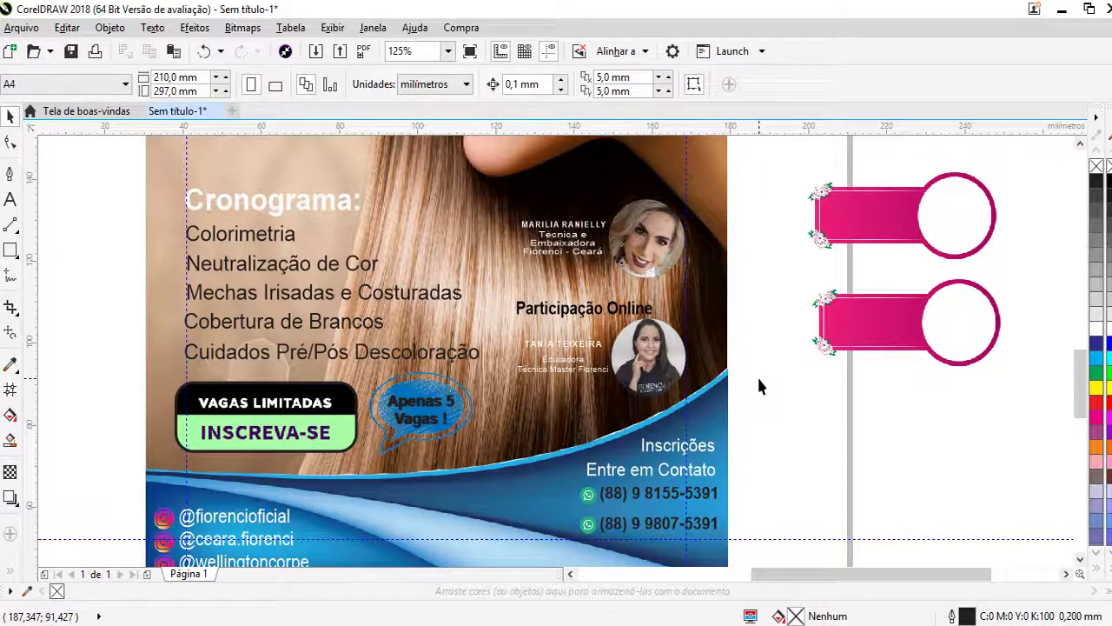
scroll(744, 408, "down", 2)
scroll(754, 456, "up", 2)
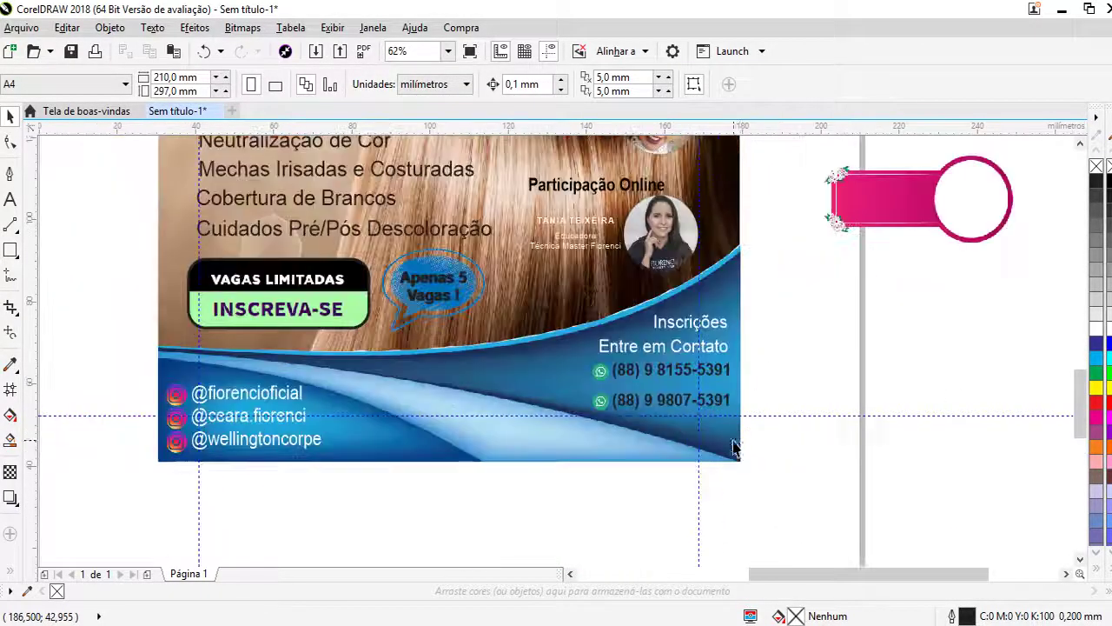
- Delete the blue wave graphic from the flyer's bottom
left_click(385, 379)
key("Delete")
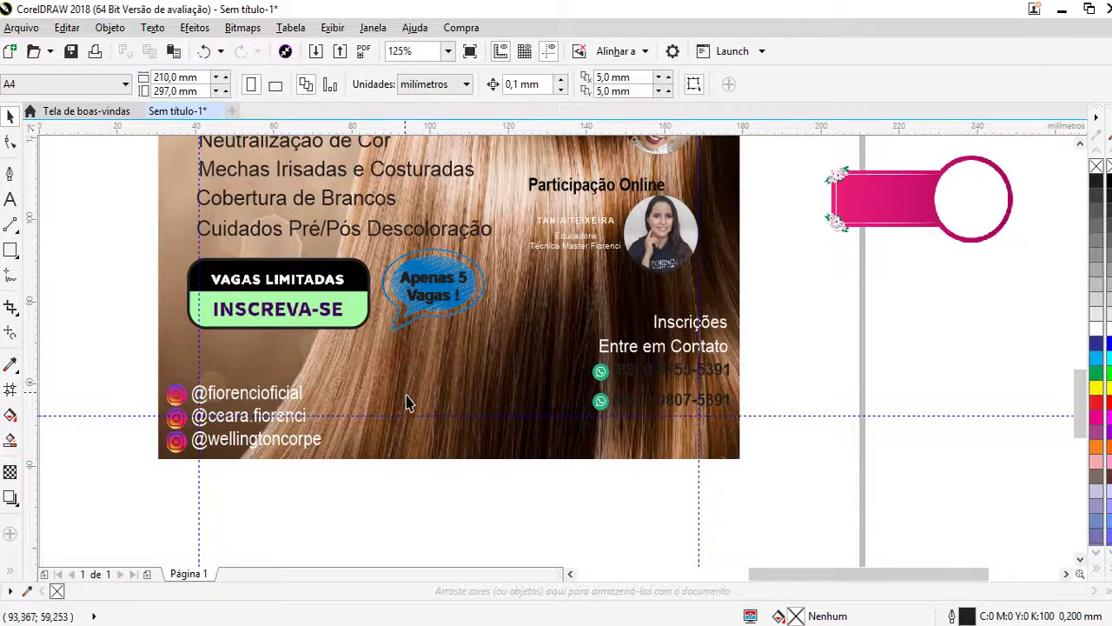
scroll(827, 305, "down", 2)
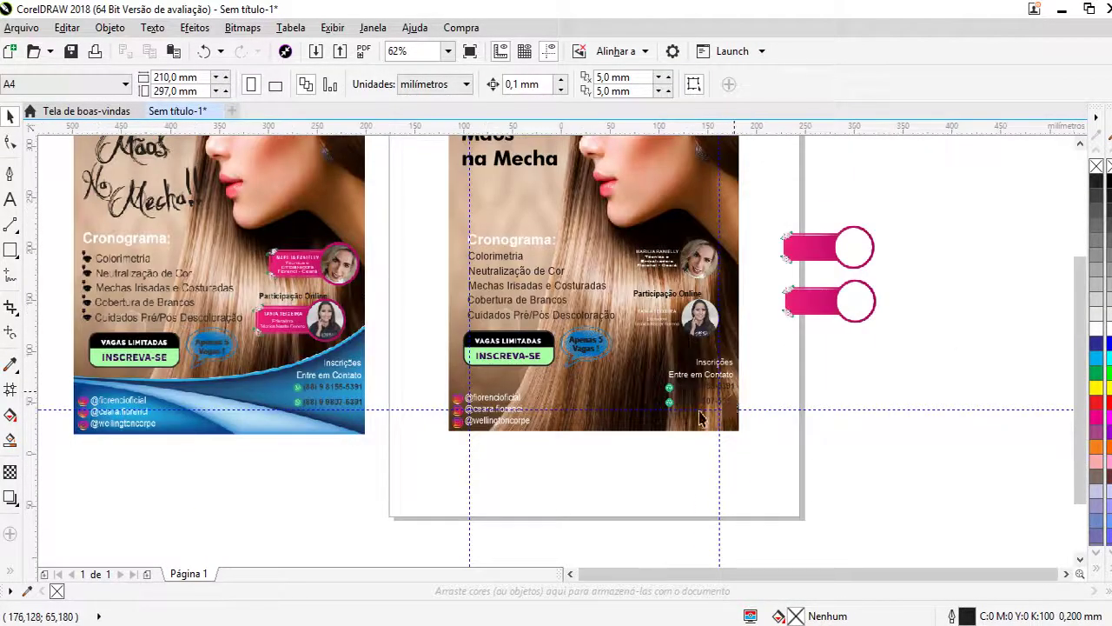
scroll(641, 397, "left", 1)
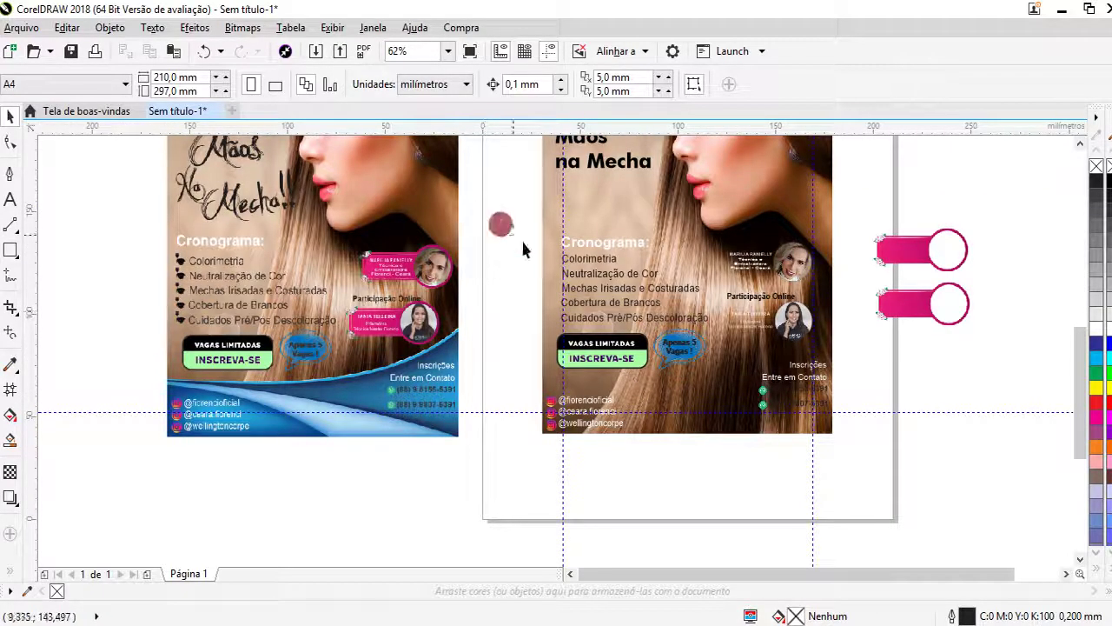
- Raise the Cronograma heading, list and Vagas Limitadas elements slightly higher together
left_click_drag(522, 250, 792, 384)
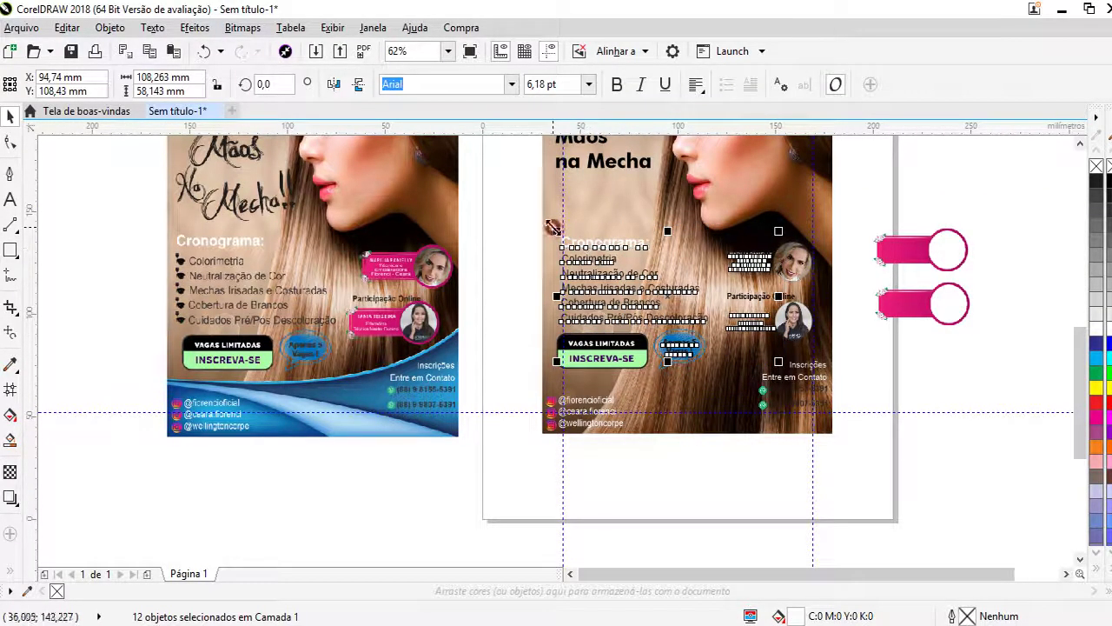
left_click_drag(503, 229, 745, 397)
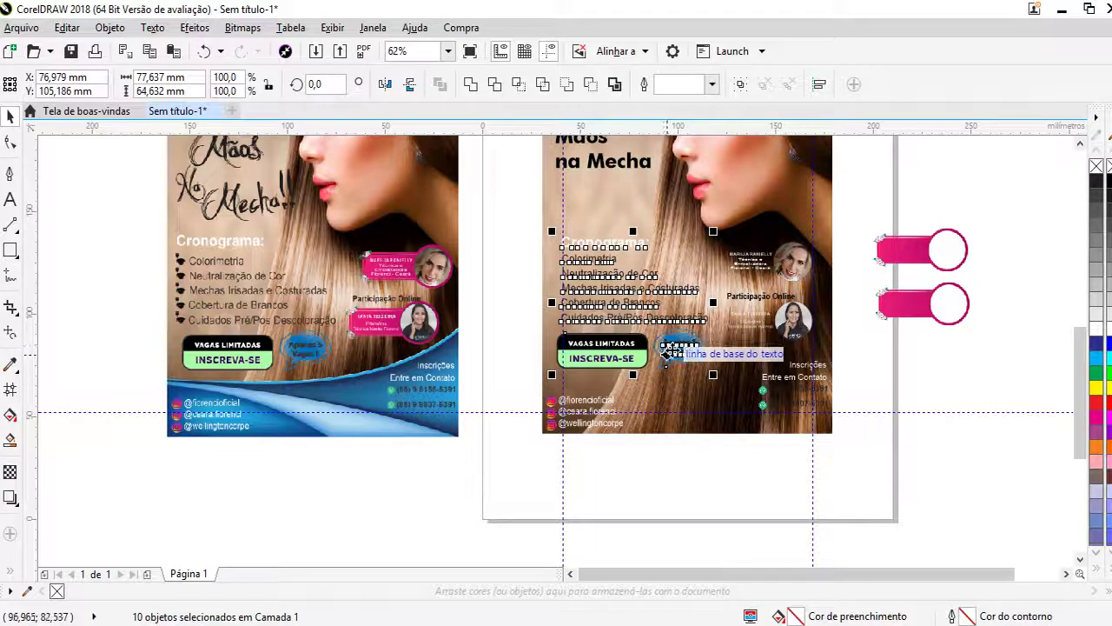
left_click_drag(671, 351, 674, 346)
left_click_drag(498, 345, 482, 322)
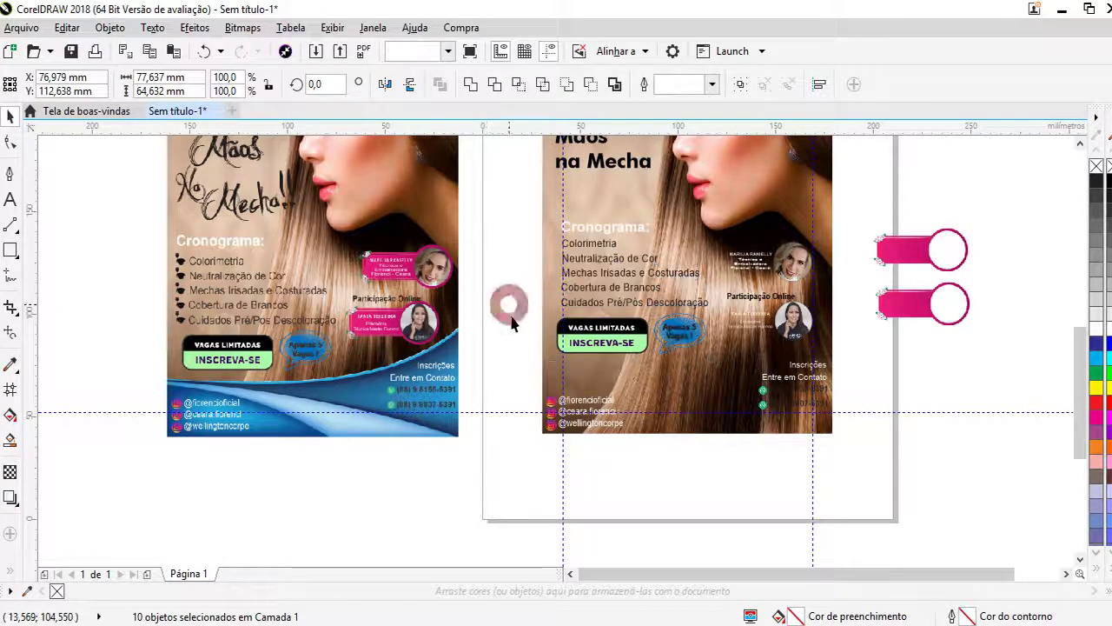
left_click(510, 303)
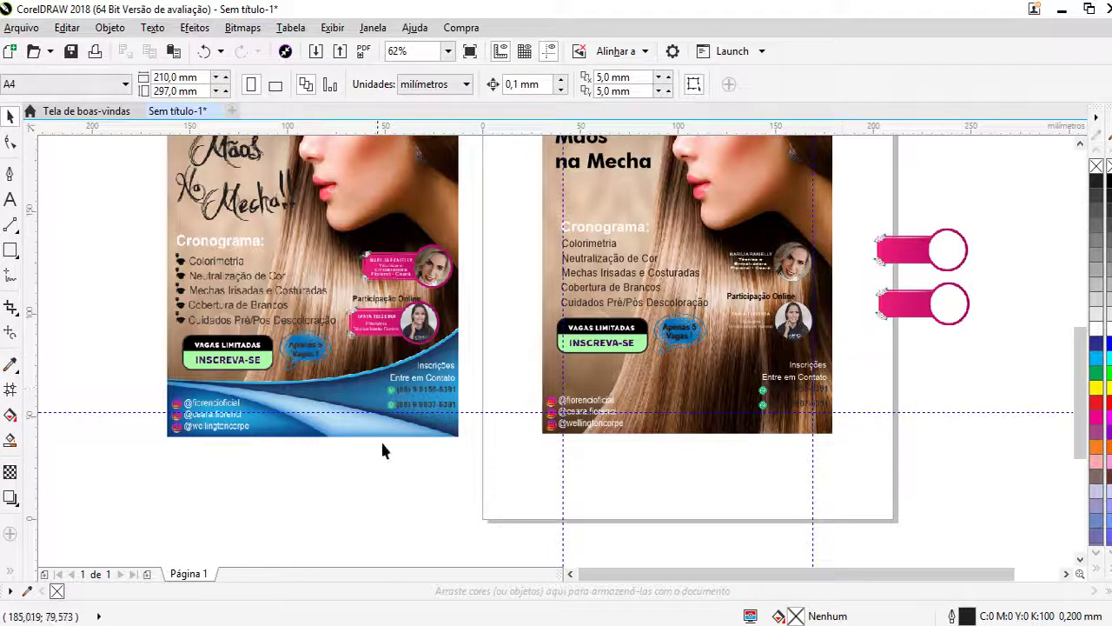
scroll(504, 464, "down", 3)
scroll(497, 350, "up", 1)
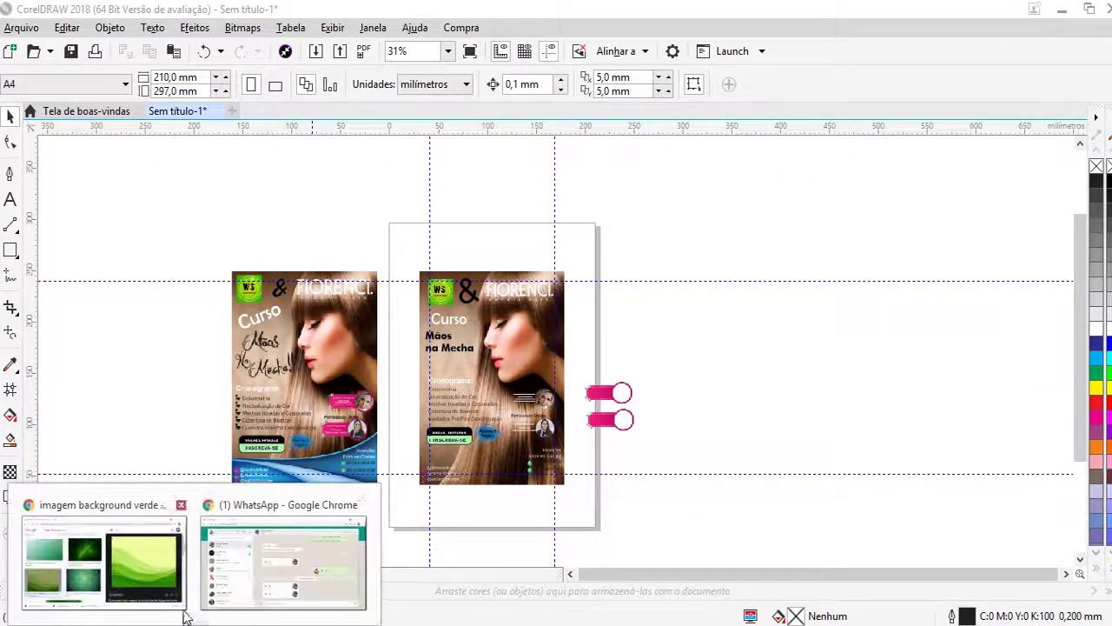
- Browse the Google Images results for 'imagem background verde'
left_click(156, 564)
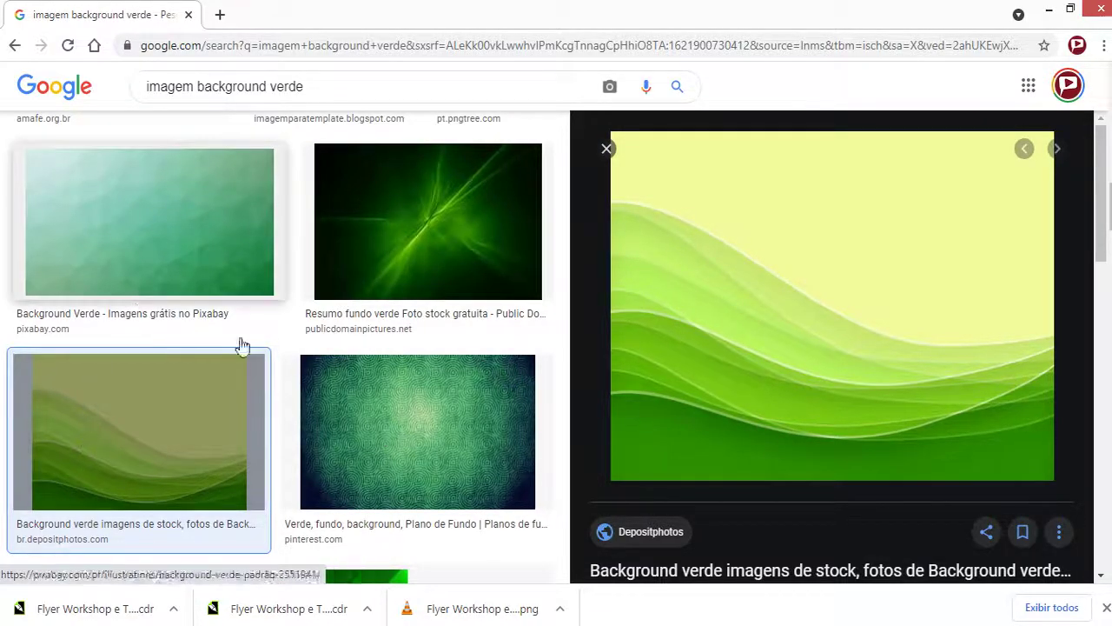
right_click(727, 299)
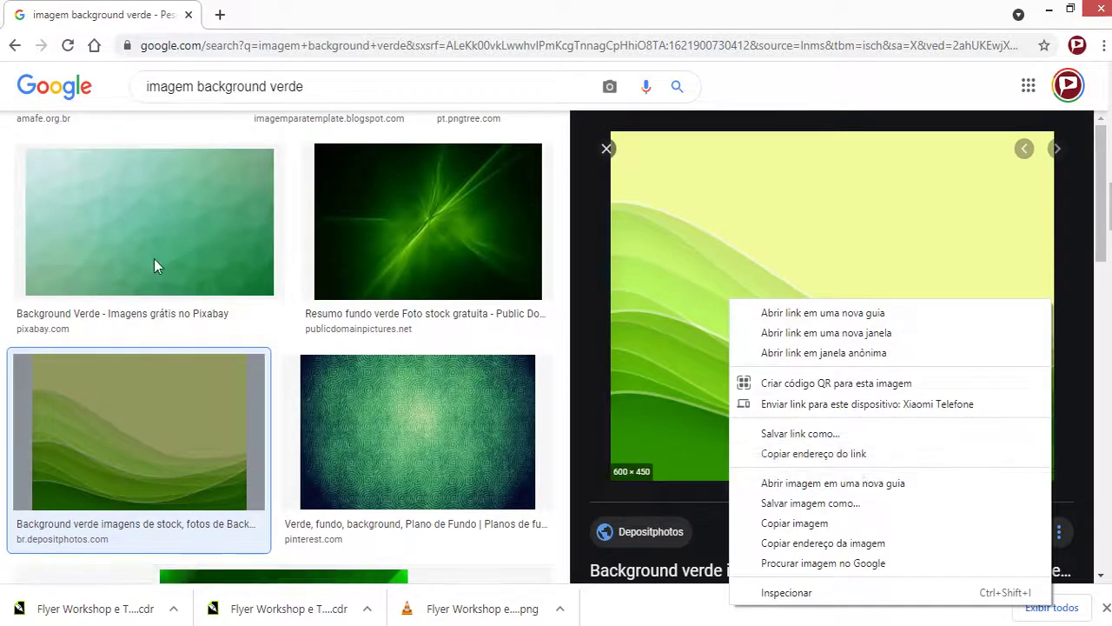
scroll(429, 351, "down", 2)
scroll(460, 373, "down", 3)
scroll(881, 403, "down", 3)
scroll(881, 402, "down", 2)
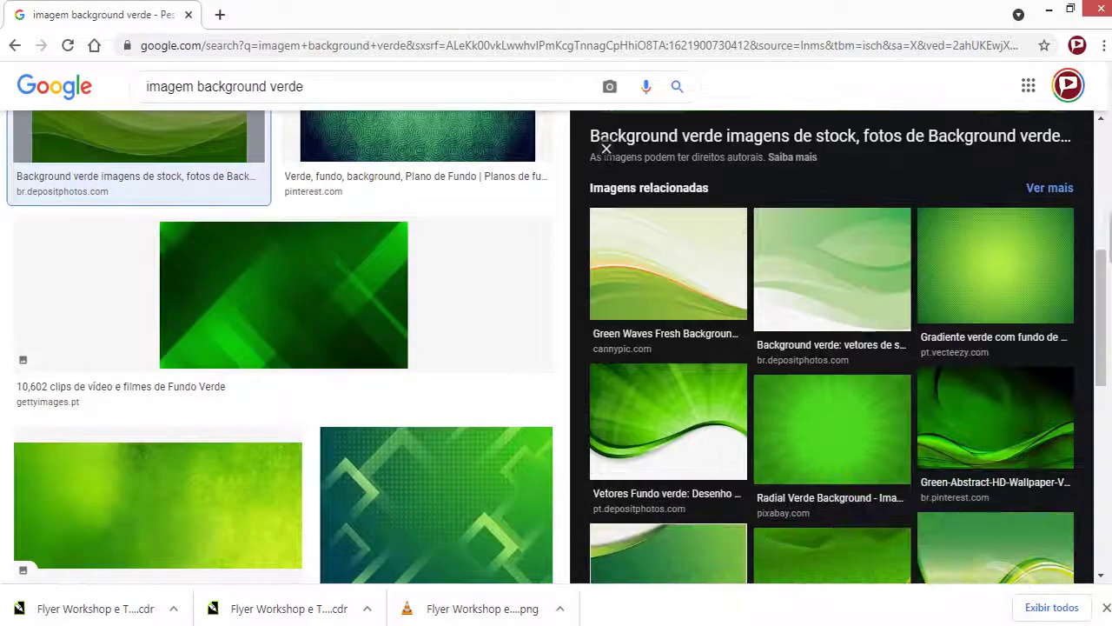
scroll(1004, 382, "down", 1)
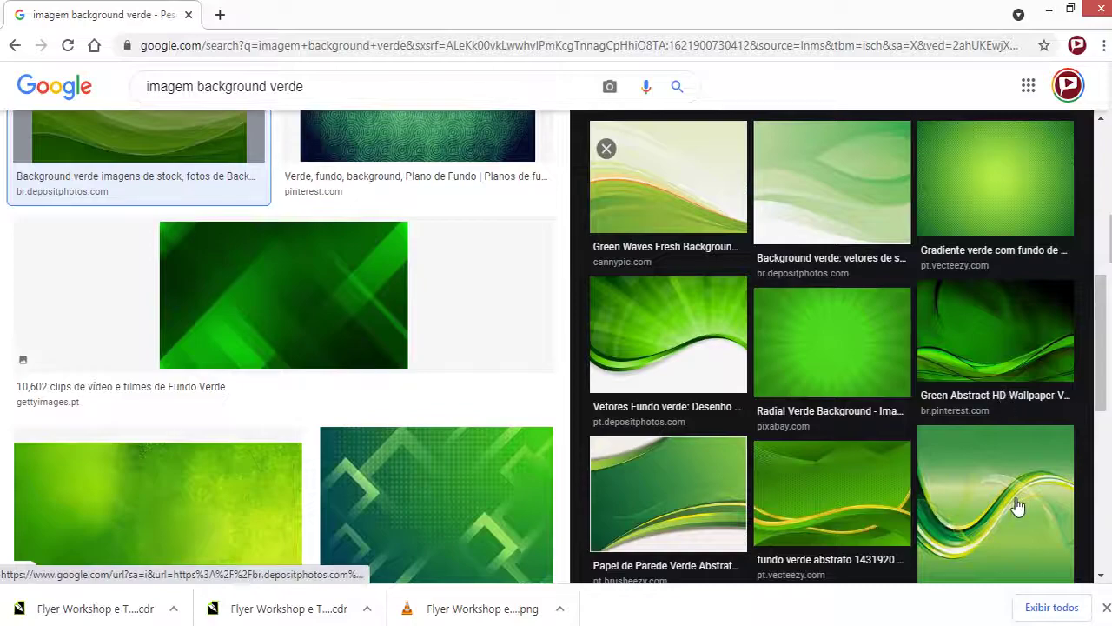
scroll(987, 423, "down", 3)
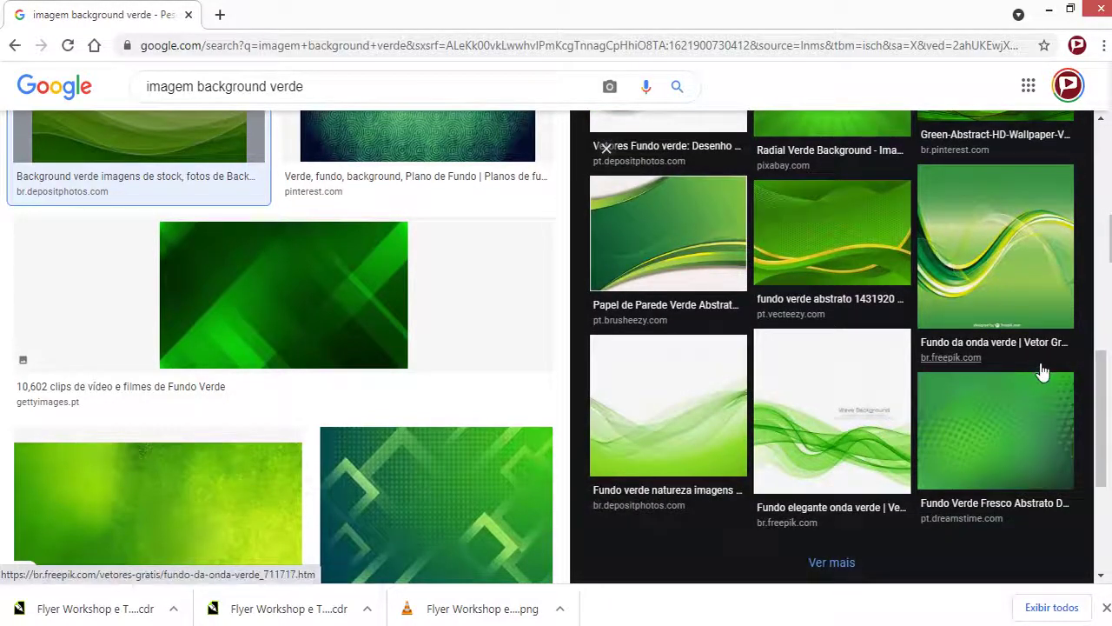
scroll(1034, 357, "down", 3)
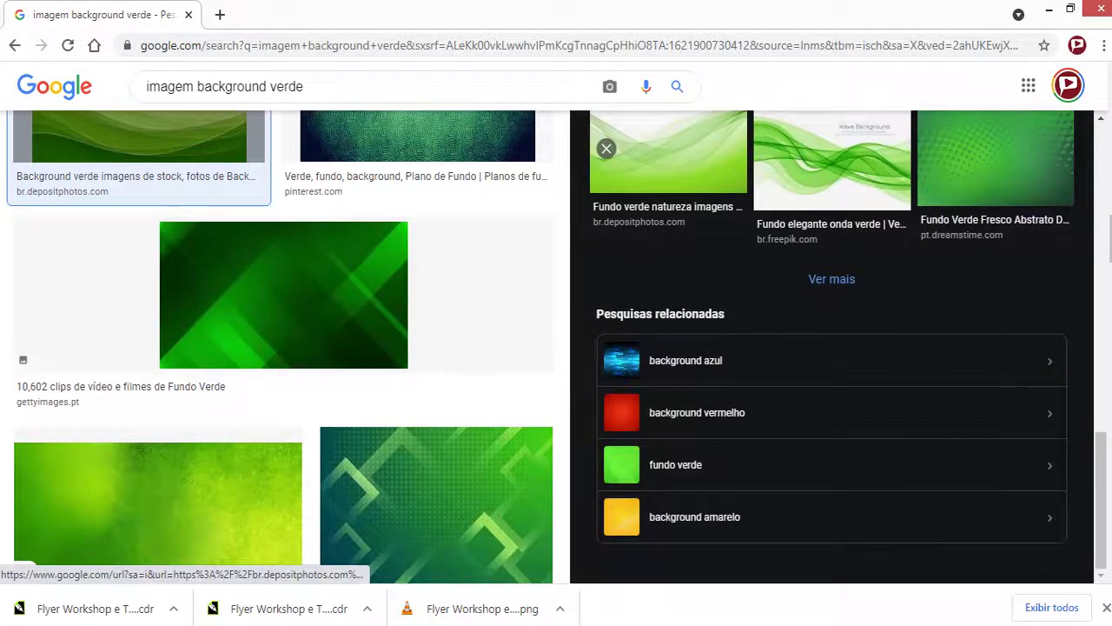
scroll(495, 413, "down", 3)
scroll(512, 481, "down", 3)
scroll(508, 432, "down", 1)
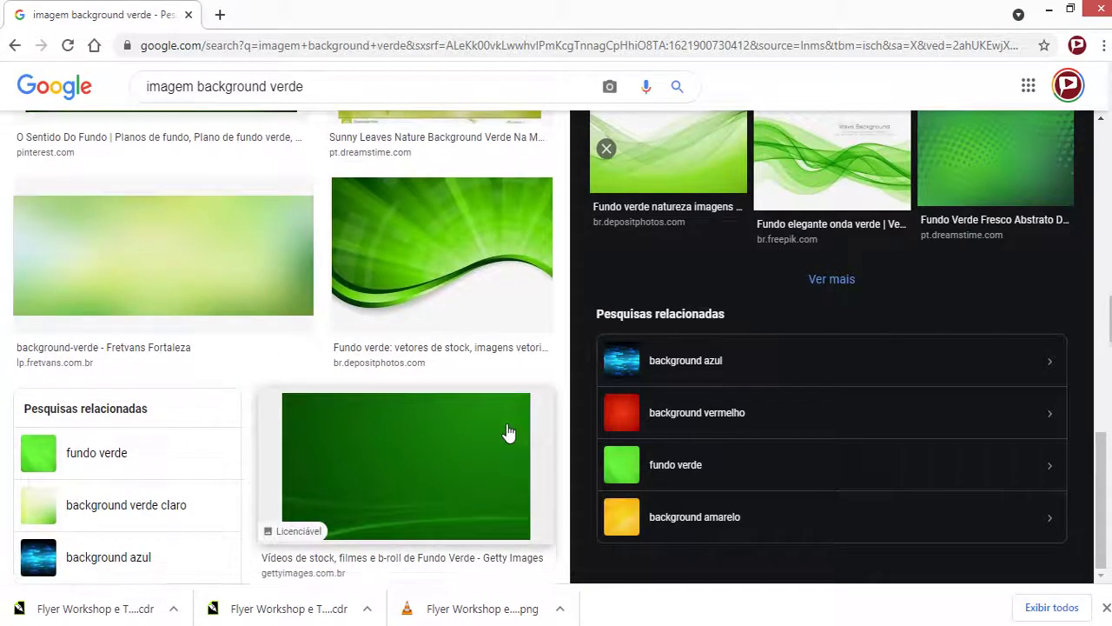
scroll(507, 430, "up", 5)
scroll(513, 428, "up", 1)
scroll(517, 428, "down", 3)
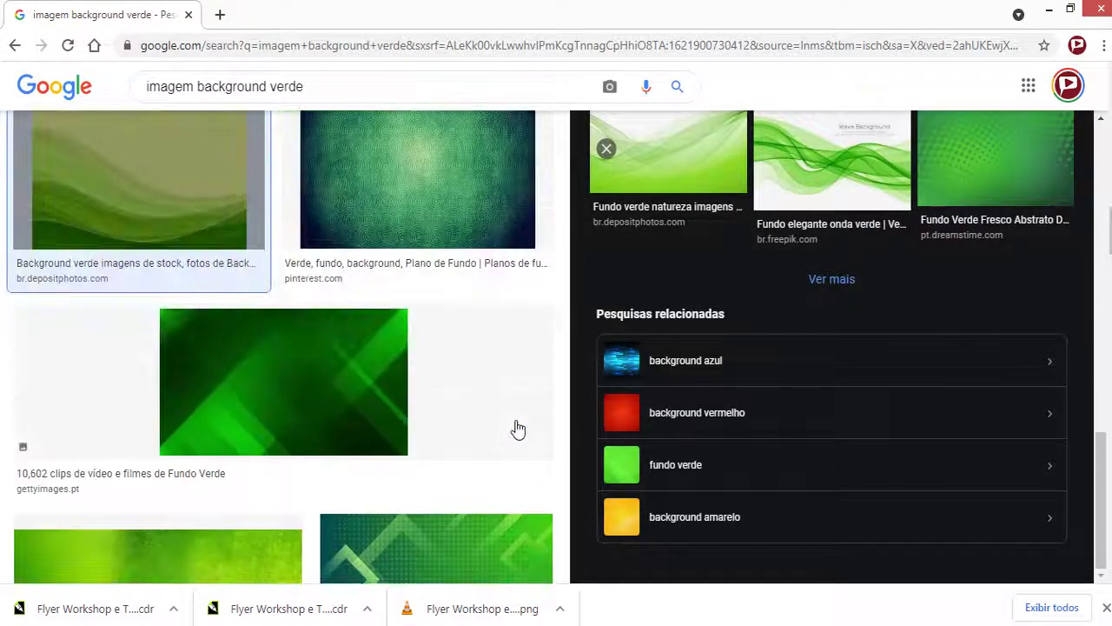
scroll(518, 429, "down", 3)
scroll(522, 431, "down", 3)
scroll(522, 448, "up", 3)
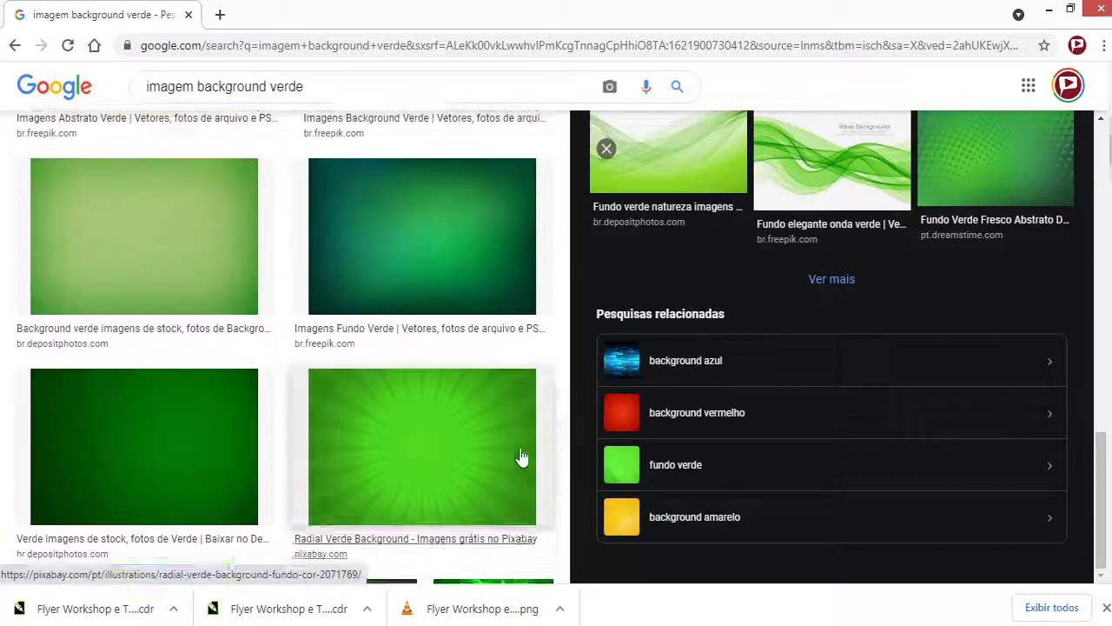
scroll(535, 443, "up", 3)
scroll(608, 391, "up", 5)
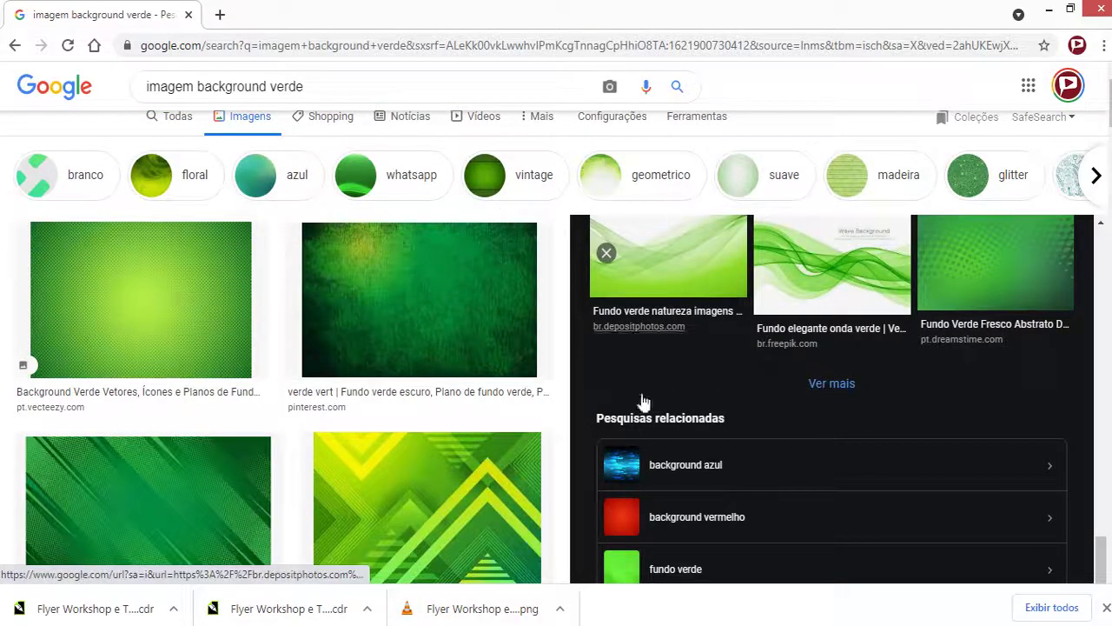
scroll(781, 443, "up", 5)
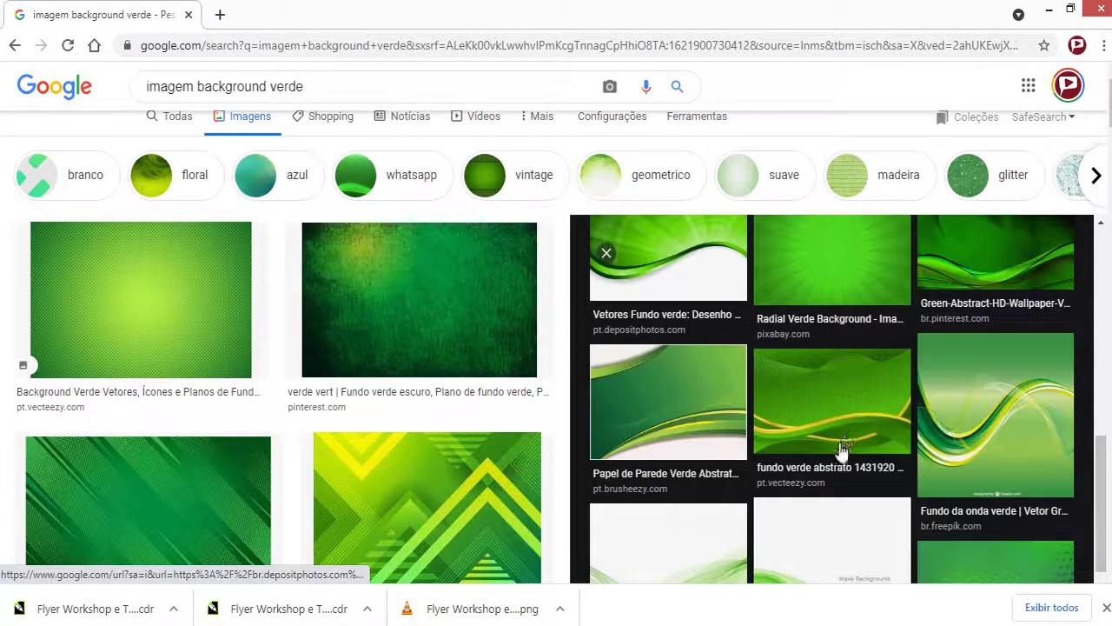
scroll(841, 448, "up", 2)
scroll(827, 478, "up", 2)
scroll(826, 489, "up", 3)
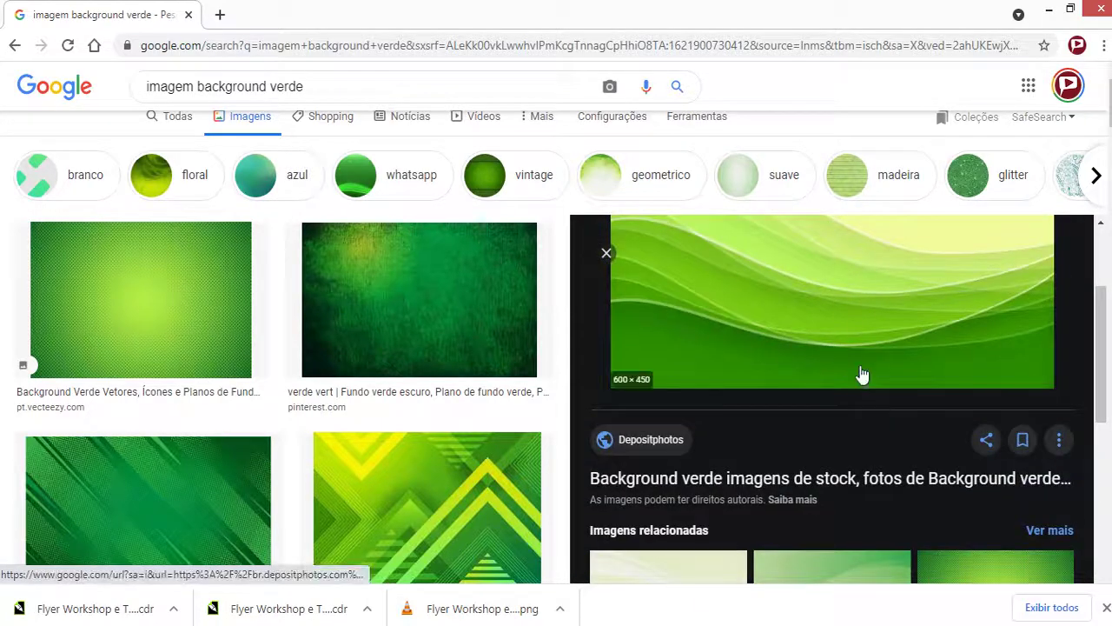
scroll(861, 383, "up", 1)
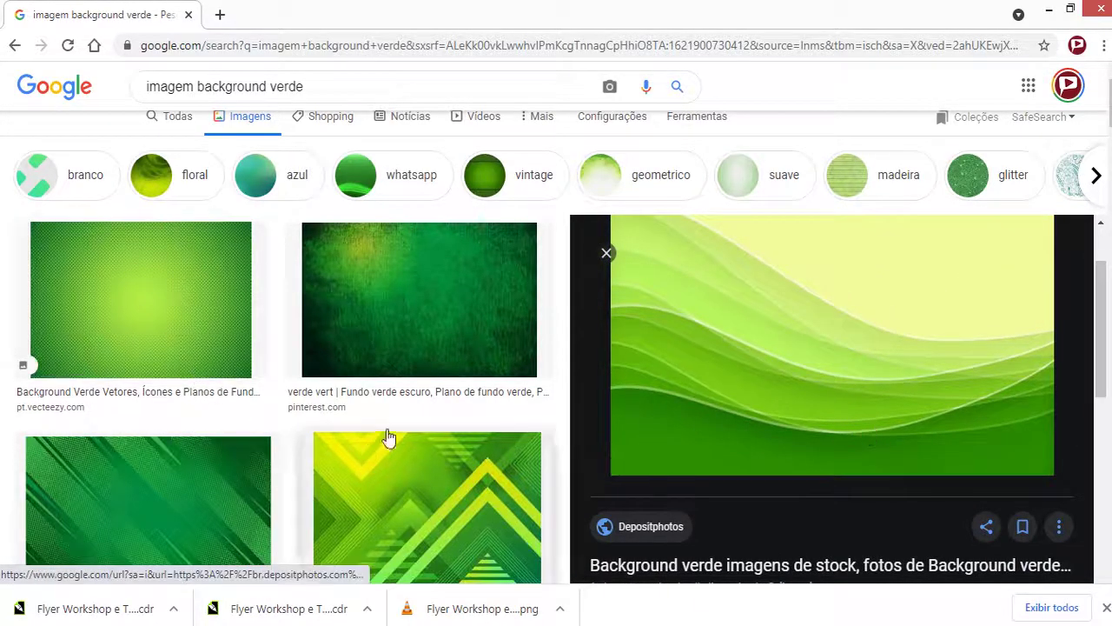
scroll(767, 397, "down", 3)
scroll(779, 398, "down", 2)
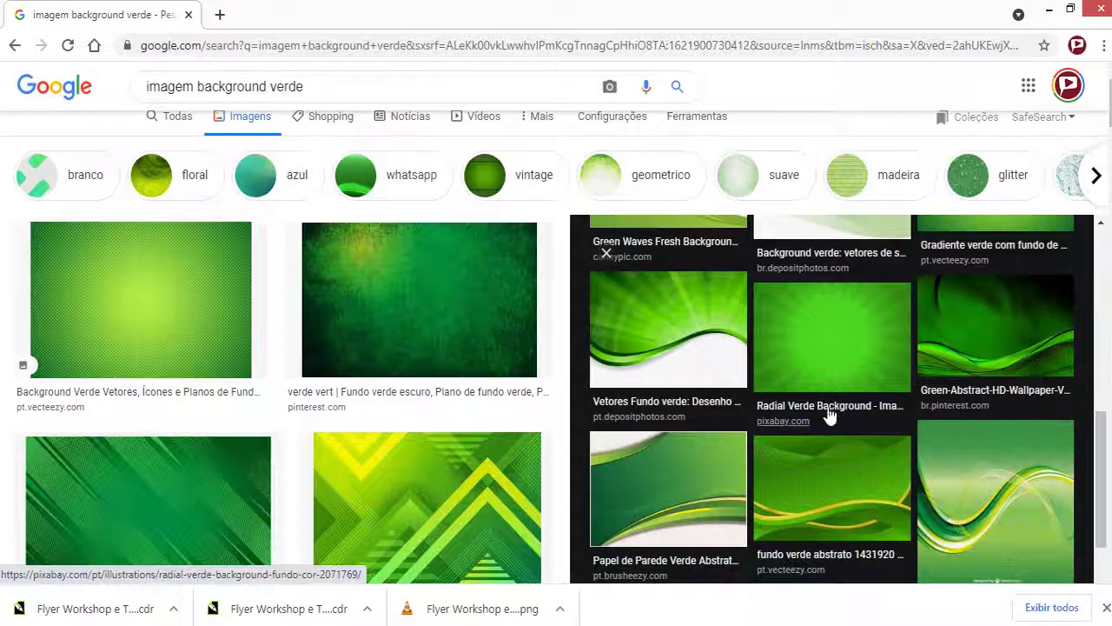
scroll(952, 373, "up", 3)
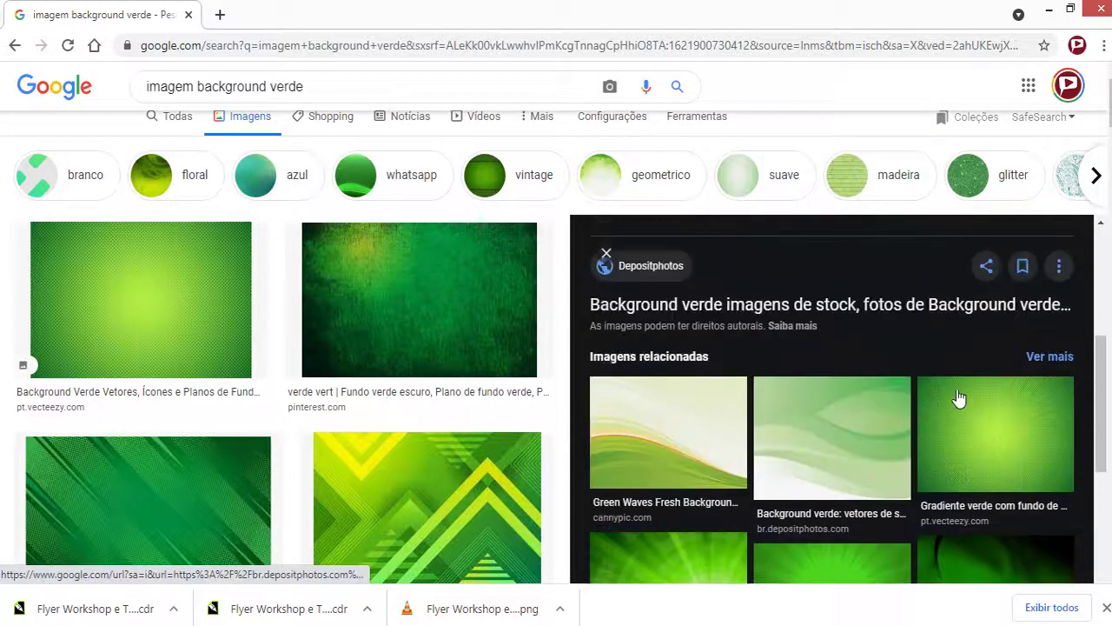
- Preview the radial and bright green gradient results and bring up the search filters
left_click(971, 441)
left_click(198, 222)
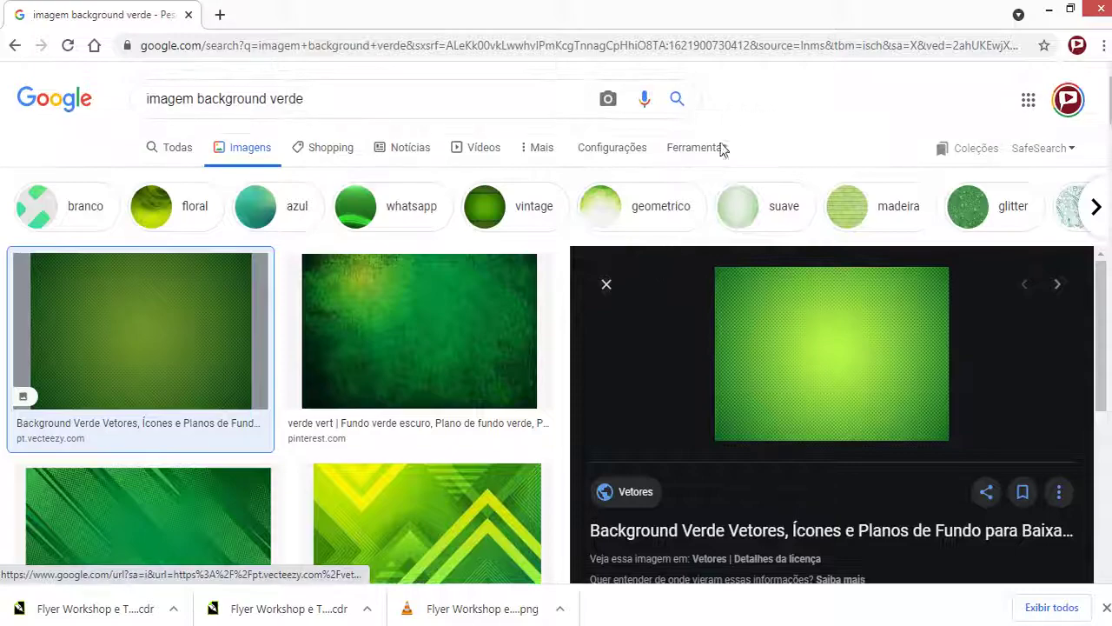
left_click(708, 148)
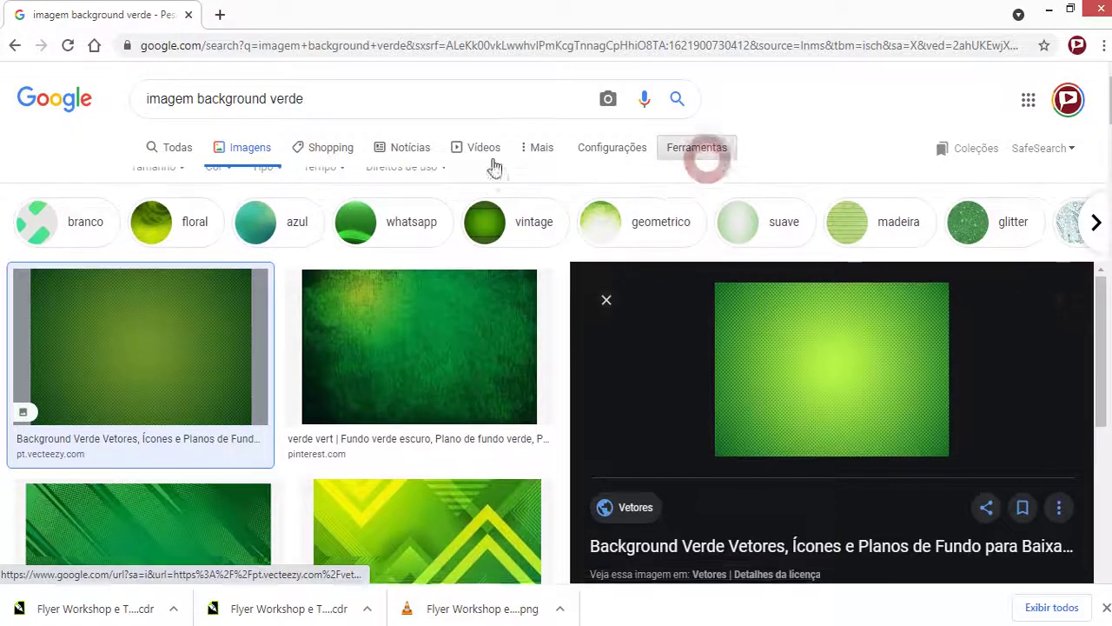
- Filter the image results to large size (Tamanho > Grande) and look through them
left_click(165, 178)
left_click(168, 240)
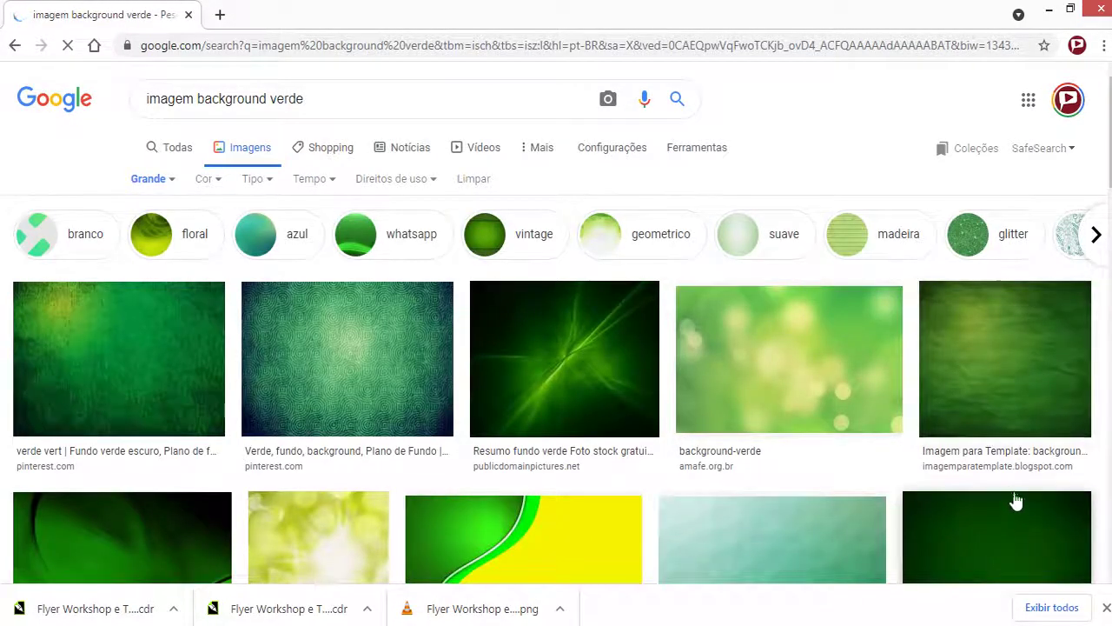
scroll(1013, 496, "down", 2)
scroll(1016, 496, "down", 2)
scroll(1018, 496, "down", 2)
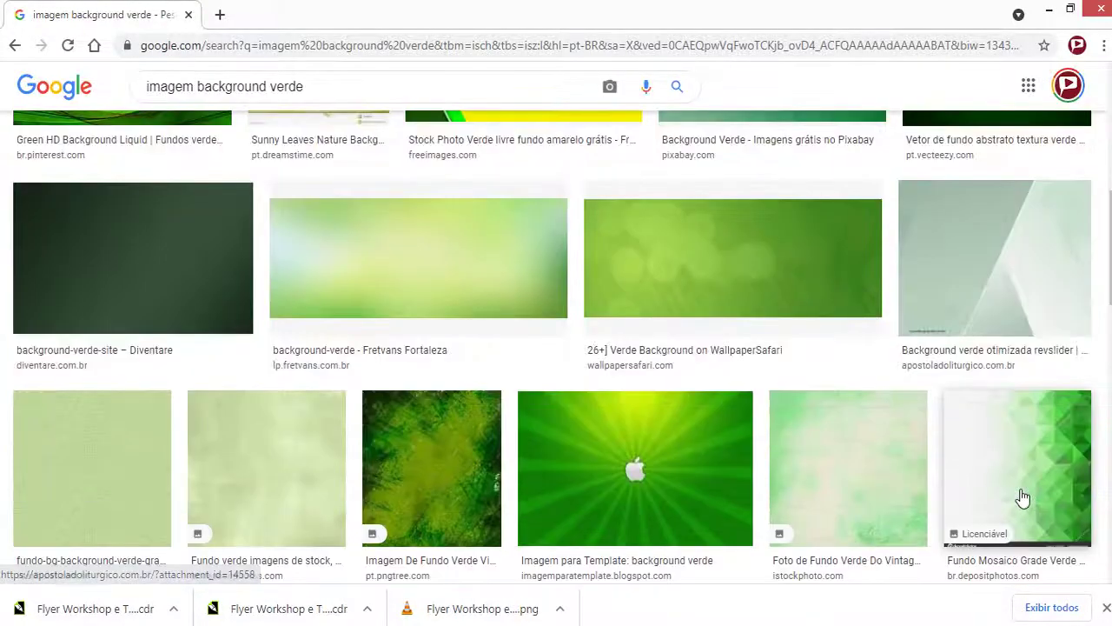
scroll(1096, 311, "down", 1)
scroll(1097, 311, "down", 3)
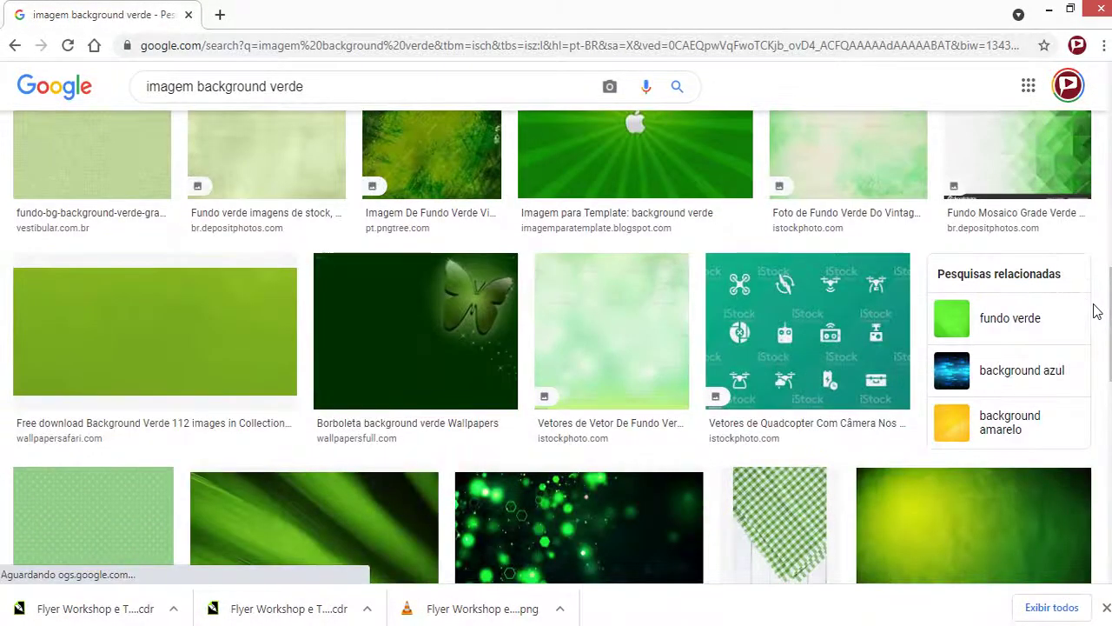
scroll(1092, 310, "down", 2)
scroll(1092, 317, "down", 3)
scroll(1021, 356, "up", 6)
scroll(869, 322, "up", 2)
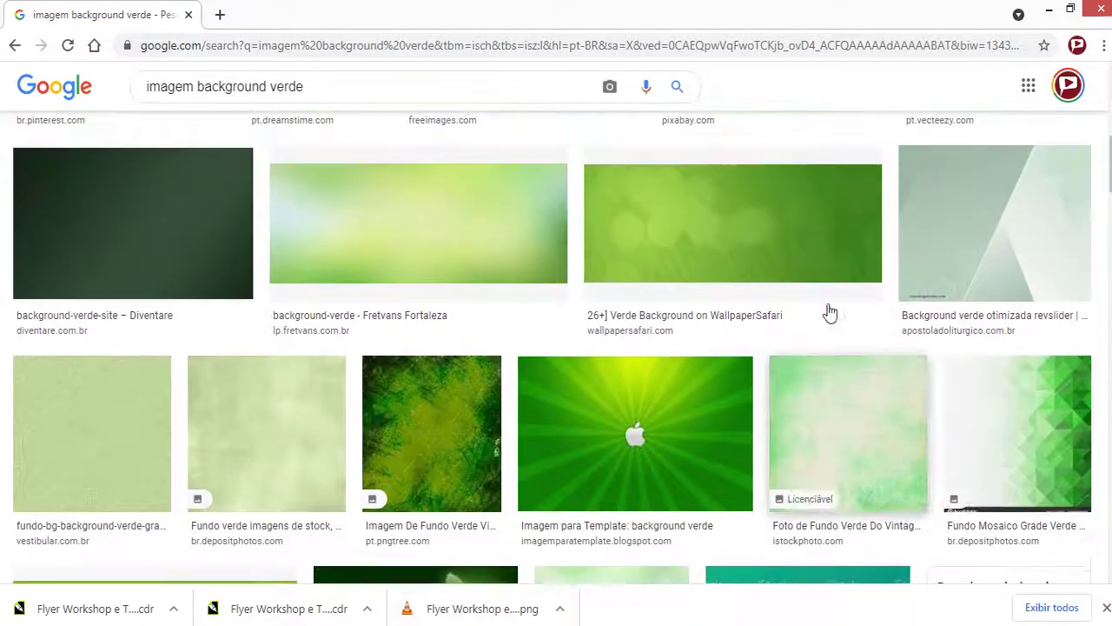
- Copy the green WallpaperSafari background image and return to the CorelDRAW flyer
left_click(784, 289)
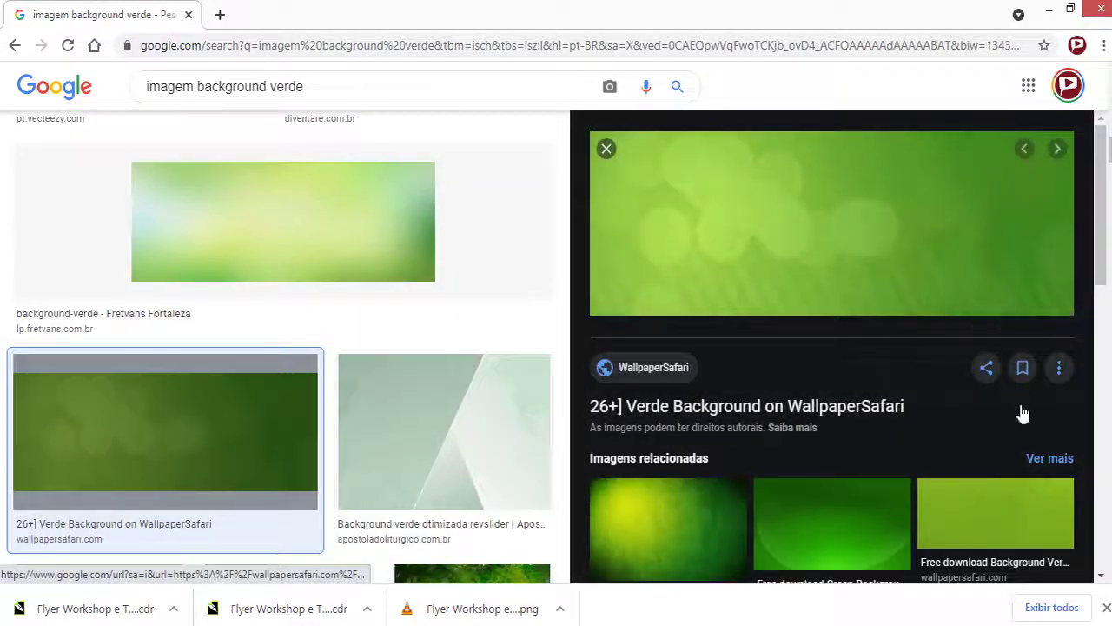
scroll(983, 400, "down", 2)
scroll(1025, 417, "down", 2)
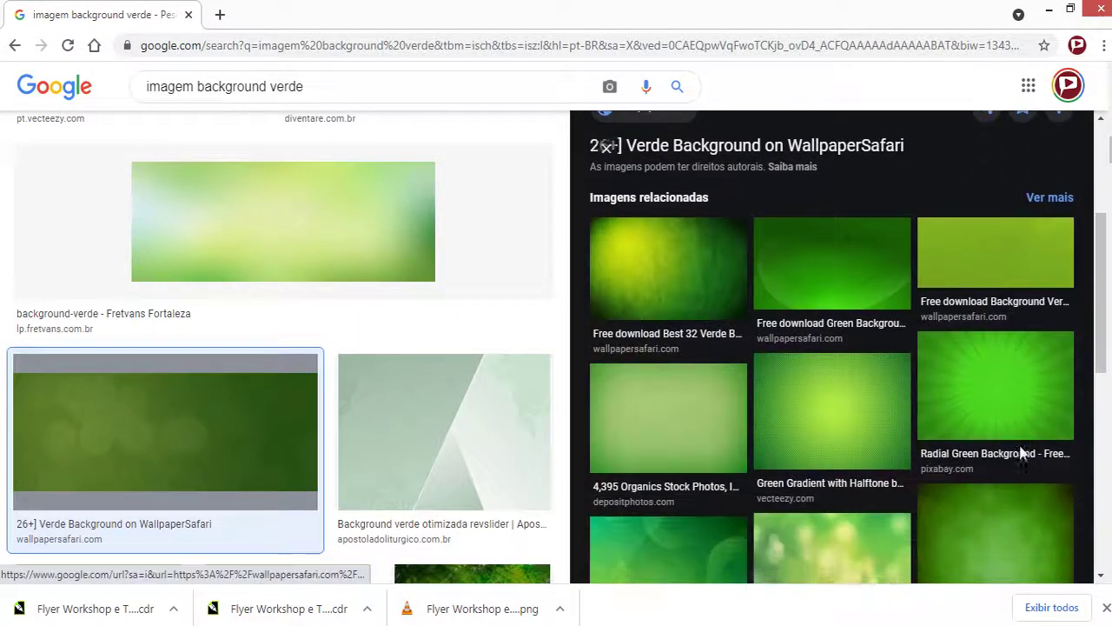
scroll(1020, 451, "up", 4)
right_click(860, 280)
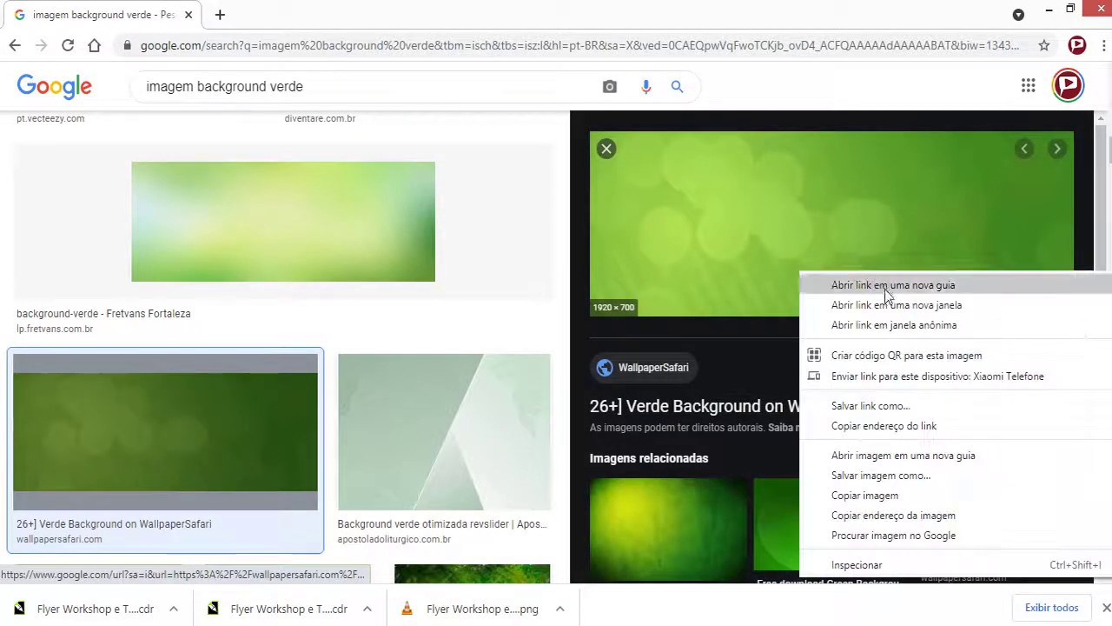
left_click(871, 494)
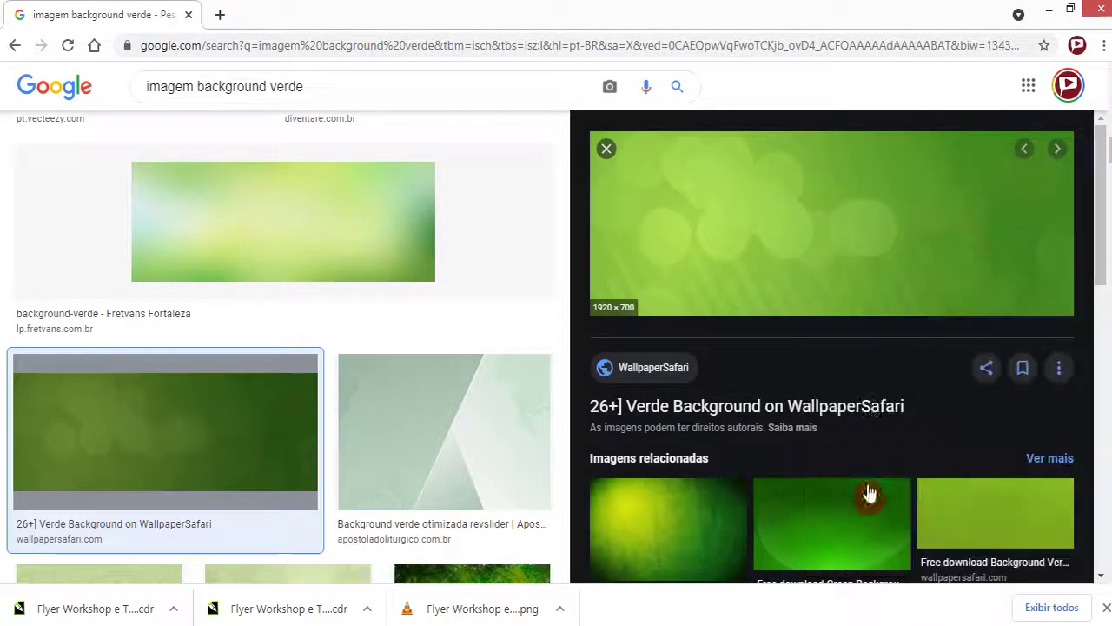
left_click(1048, 15)
left_click(887, 365)
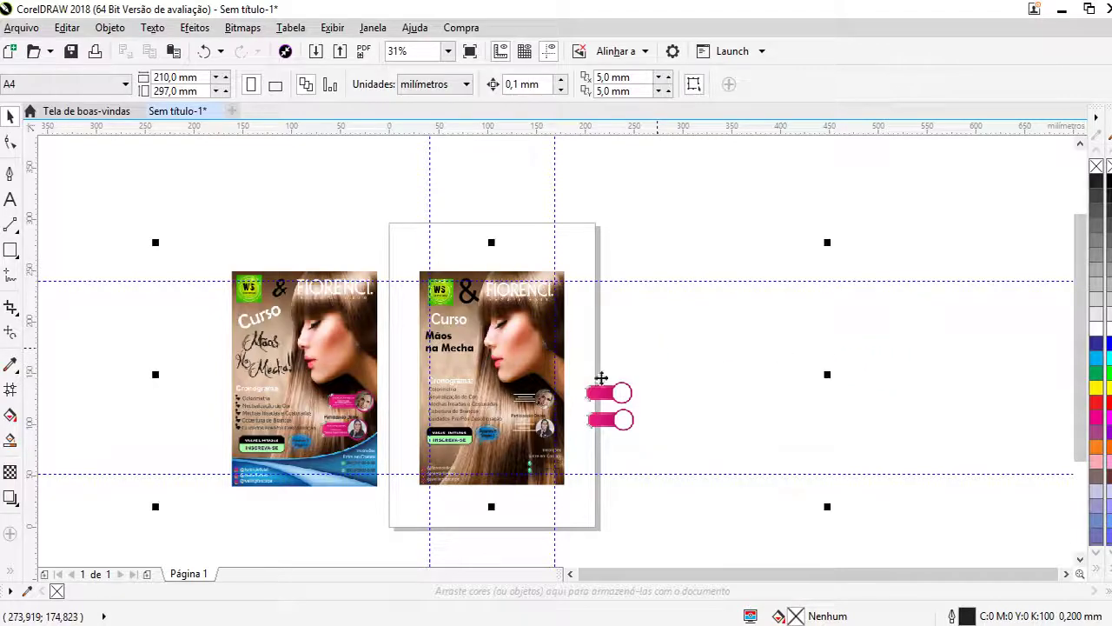
- Paste the green image, shrink it into a strip and centre it on the right flyer
key("ctrl+v")
mouse_move(826, 238)
left_mouse_down()
mouse_move(533, 345)
mouse_move(523, 364)
left_mouse_up()
scroll(492, 447, "up", 2)
scroll(539, 270, "up", 1)
scroll(538, 270, "down", 3)
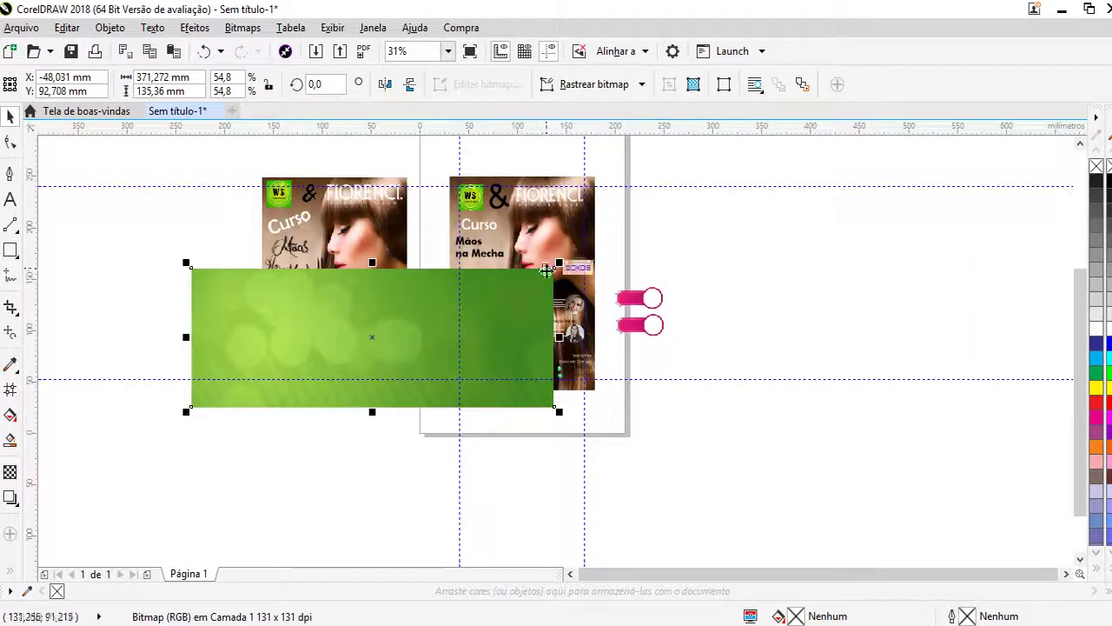
left_click_drag(559, 261, 348, 347)
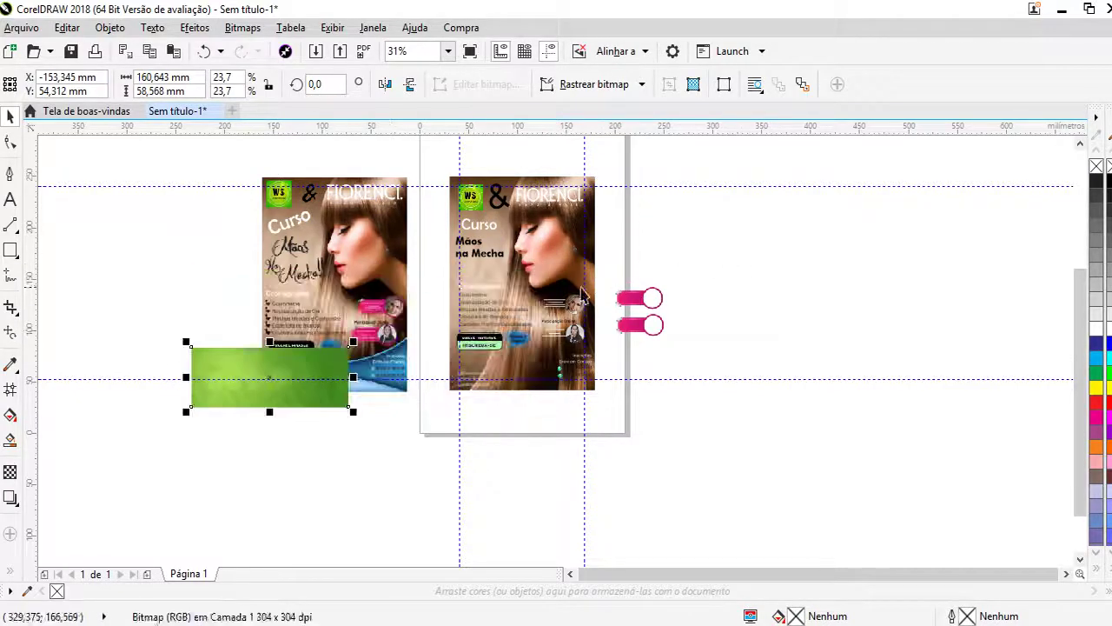
left_click(566, 279, "shift")
key("c")
key("e")
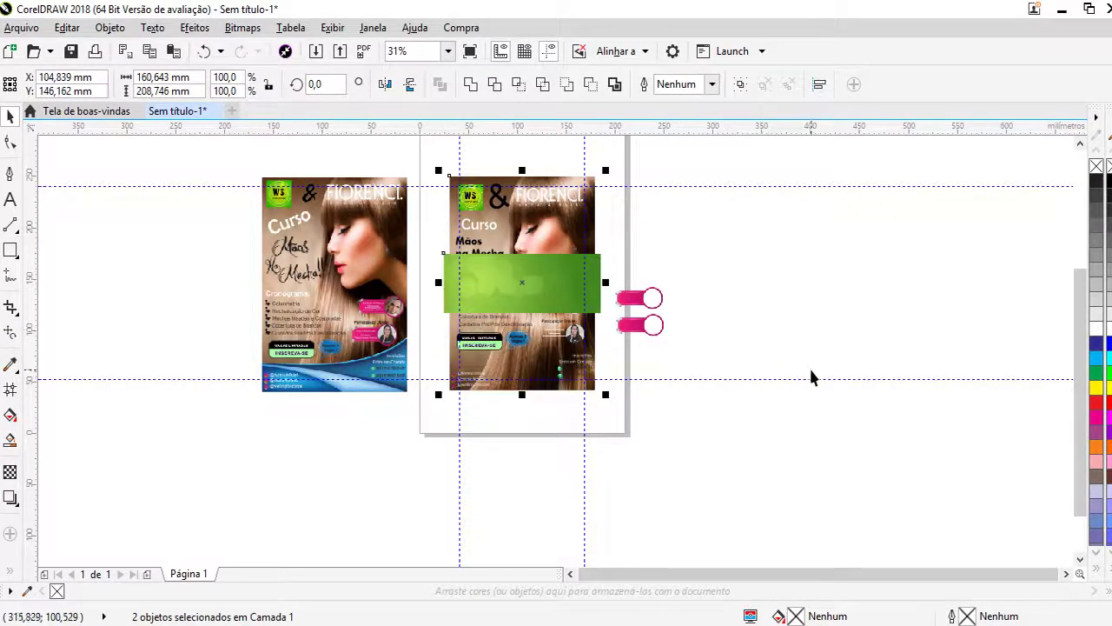
- Align the green strip to the right flyer's bottom edge
left_click(826, 363)
scroll(488, 328, "up", 2)
mouse_move(504, 274)
left_mouse_down()
mouse_move(502, 376)
mouse_move(503, 345)
left_mouse_up()
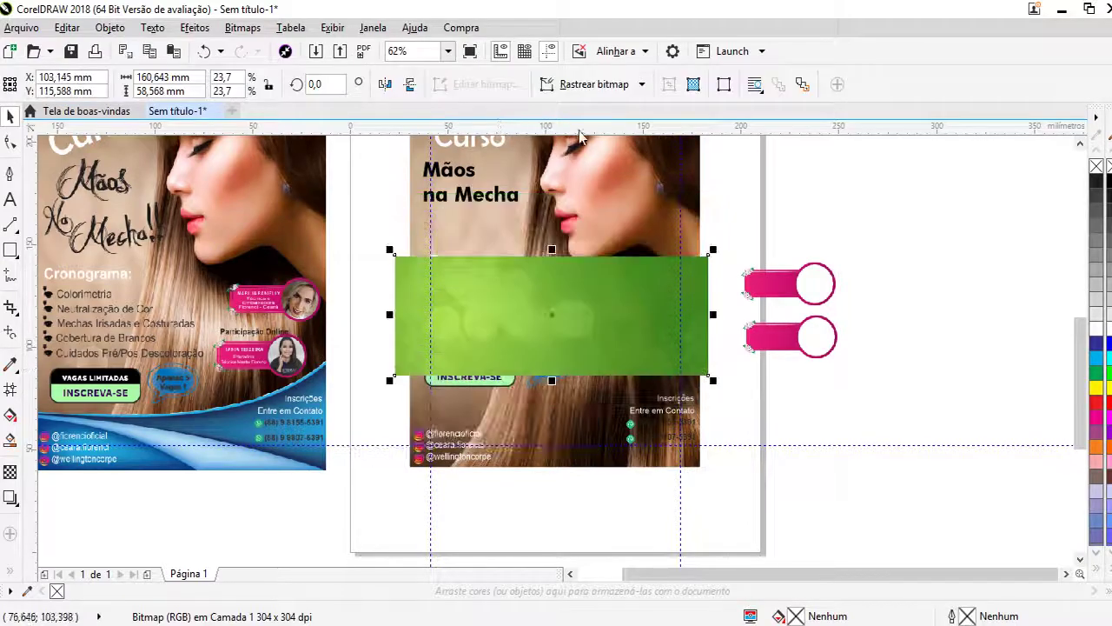
left_click(602, 219, "shift")
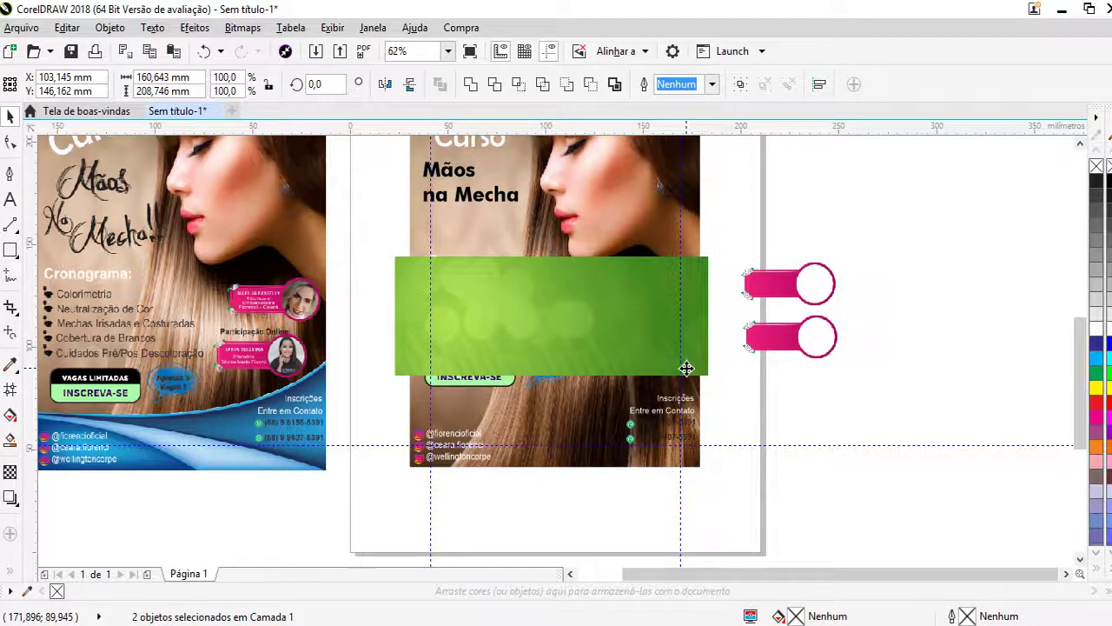
key("b")
left_click(754, 404)
left_click(700, 387)
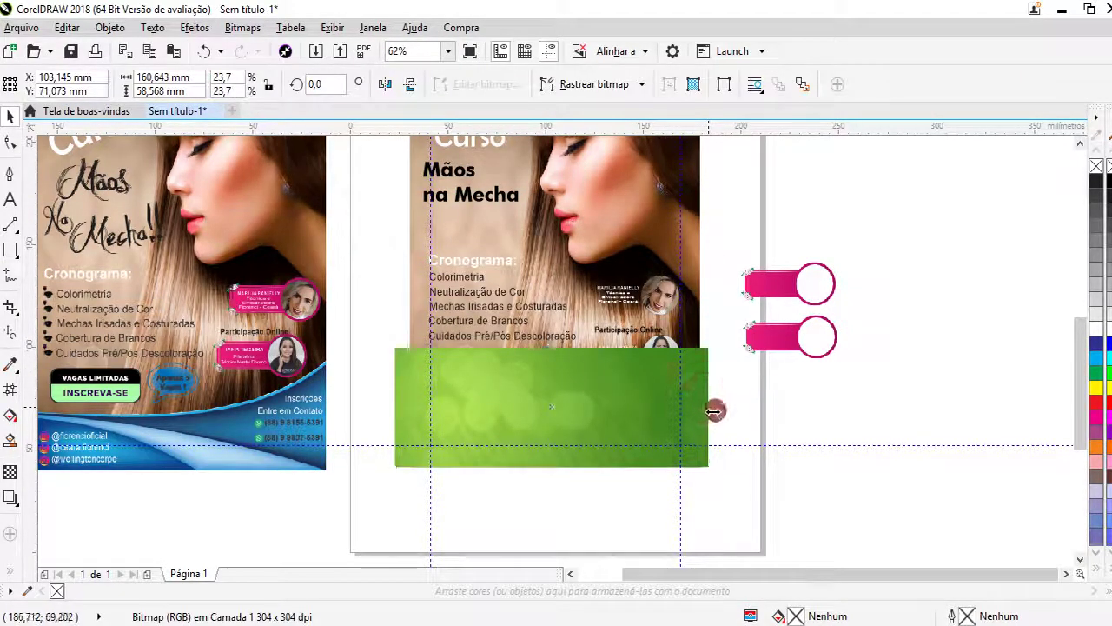
- Resize the strip to the flyer's left and right edges, about 148,785 × 56,76 mm
left_click_drag(713, 411, 695, 404)
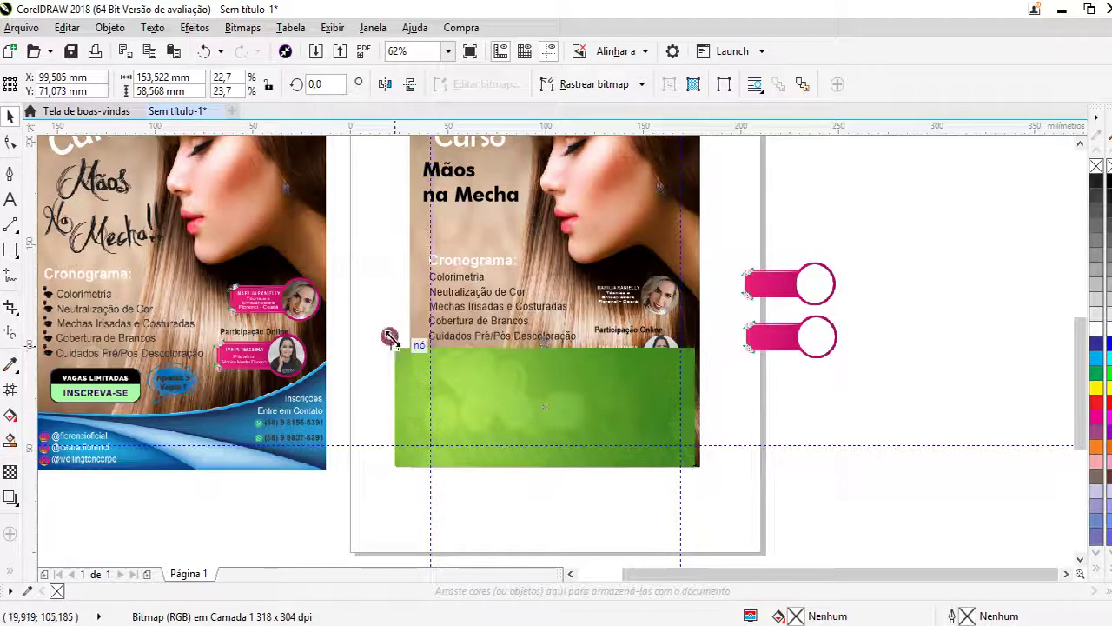
left_click_drag(389, 341, 298, 342)
scroll(391, 340, "up", 4)
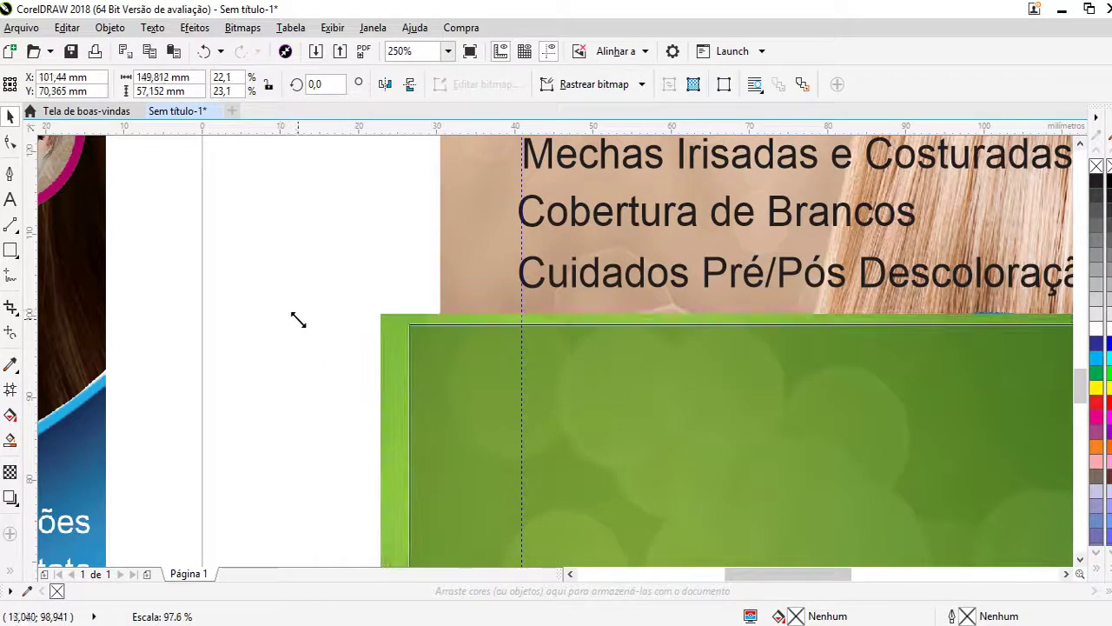
left_click_drag(298, 342, 371, 362)
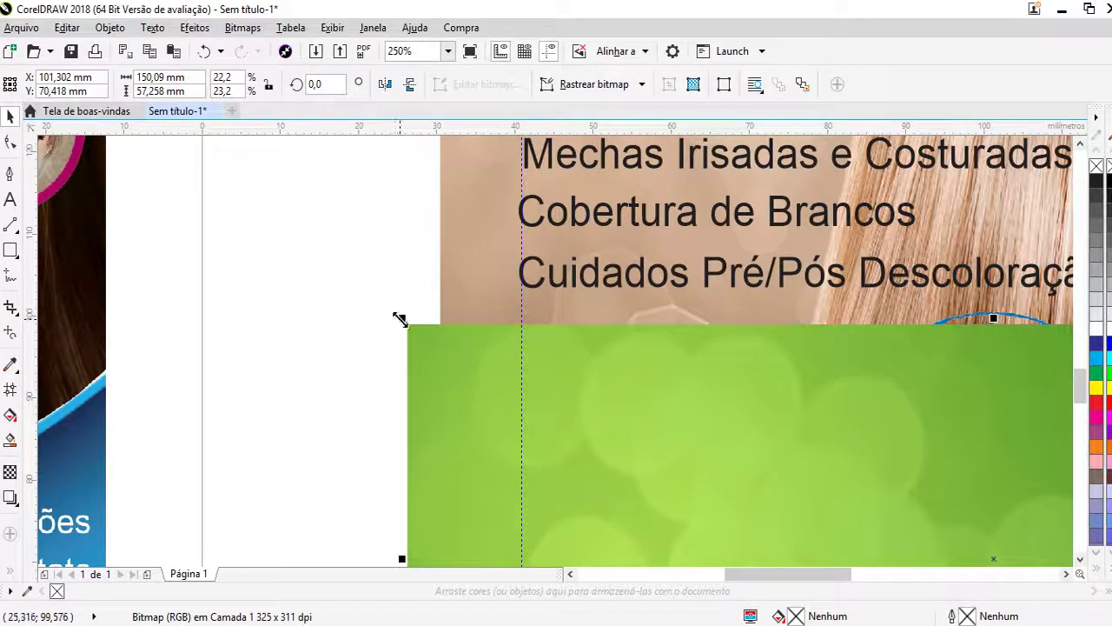
left_click_drag(399, 319, 443, 344)
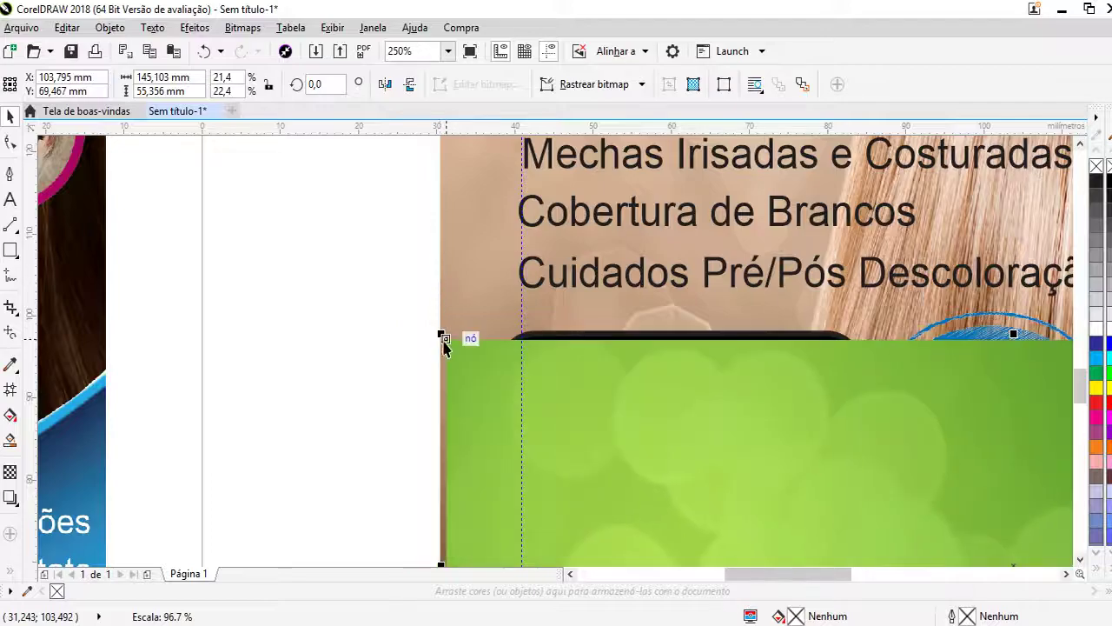
scroll(443, 339, "up", 3)
left_click_drag(443, 334, 417, 313)
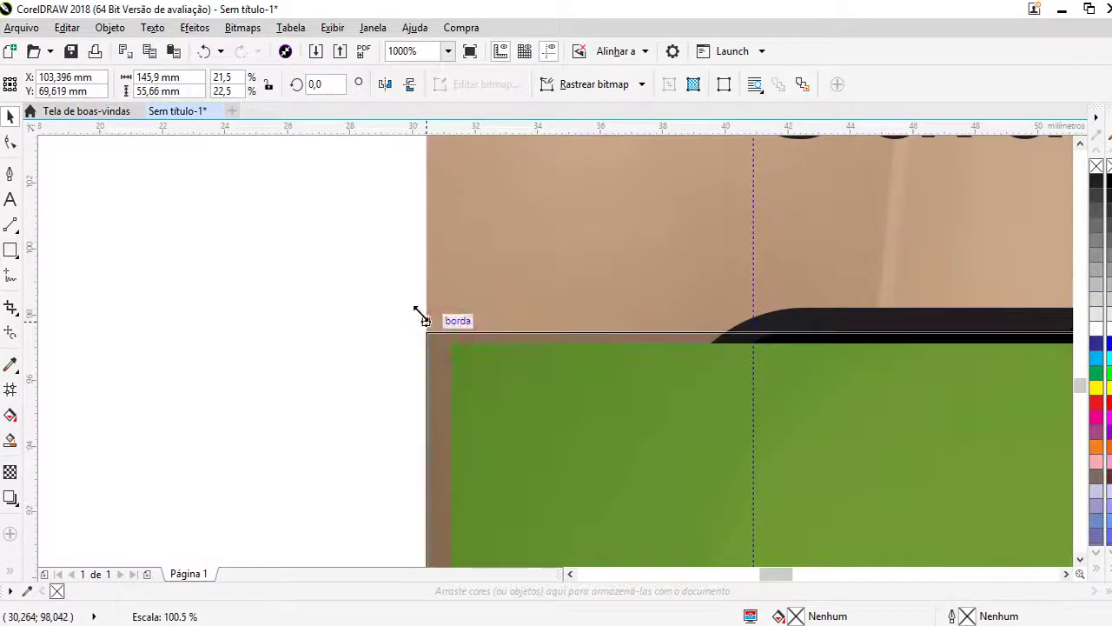
scroll(413, 286, "down", 3)
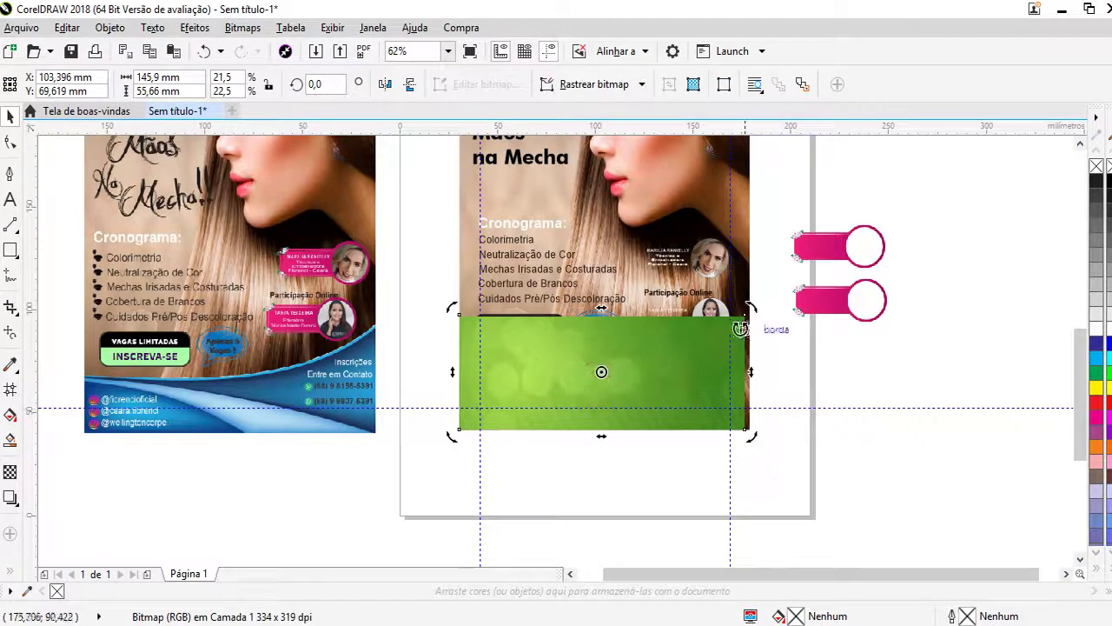
left_click_drag(752, 310, 755, 305)
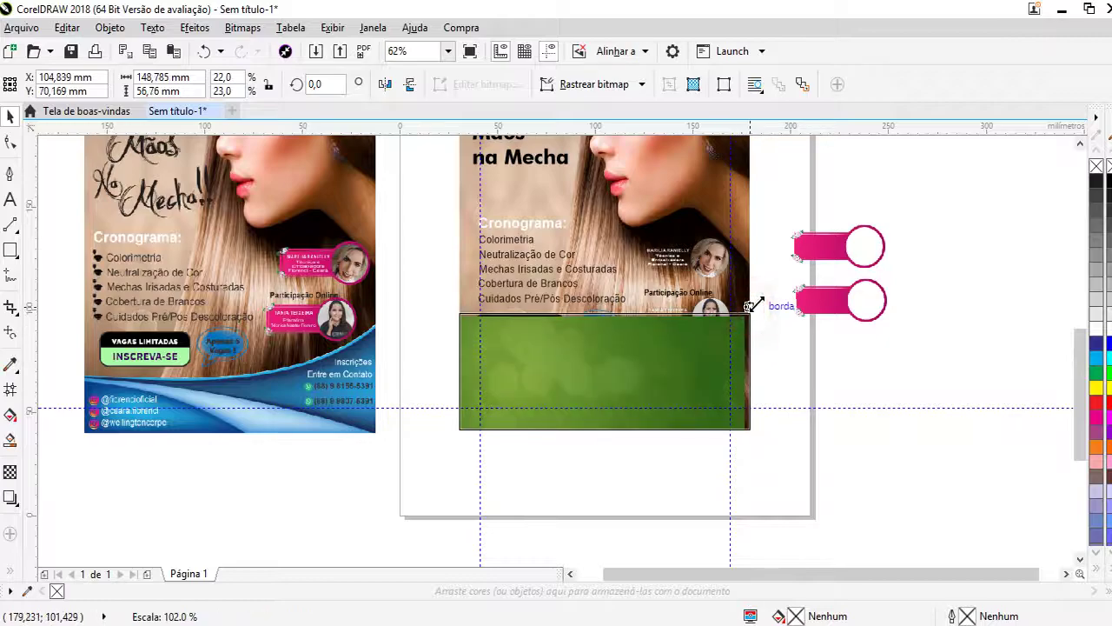
left_click(801, 334)
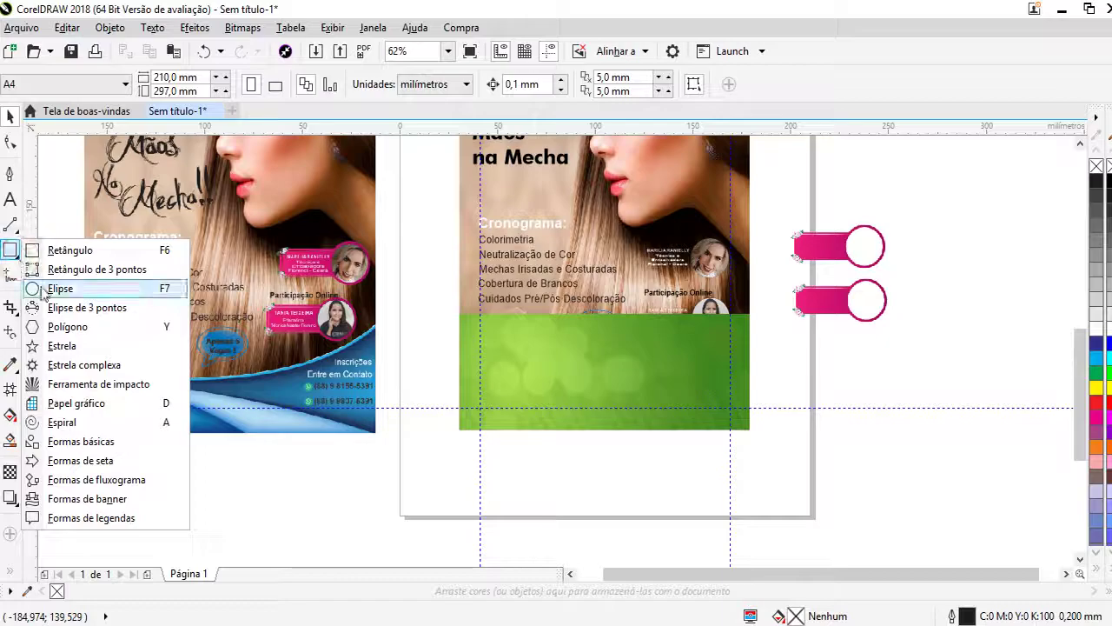
- Draw an ellipse over the flyer's middle and enlarge it upward and leftward
left_click(39, 287)
left_click_drag(422, 248, 760, 373)
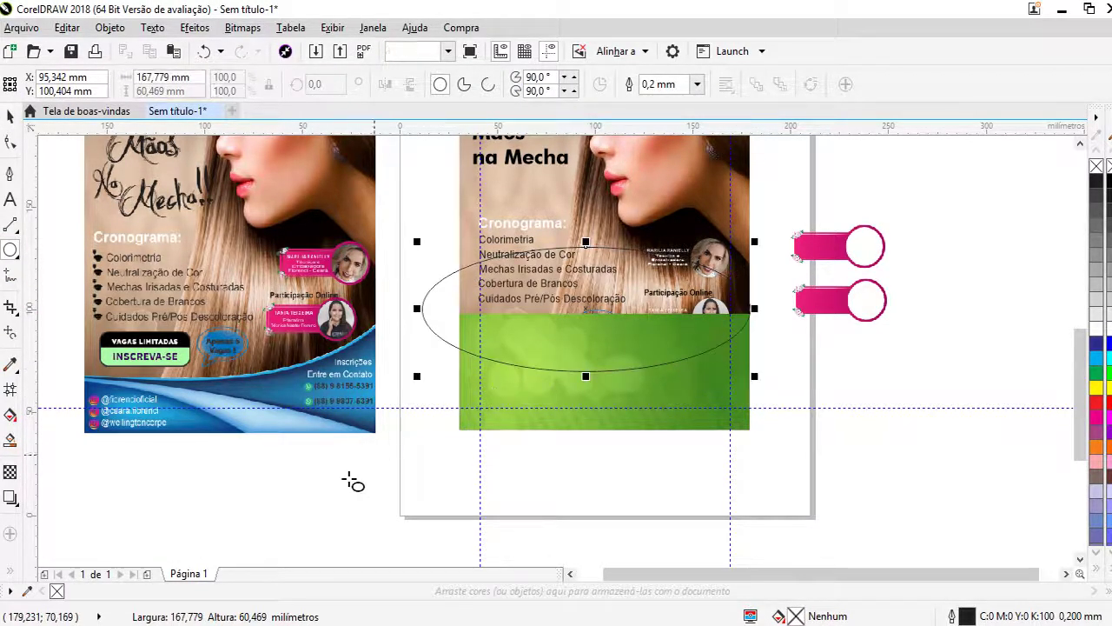
left_click(10, 116)
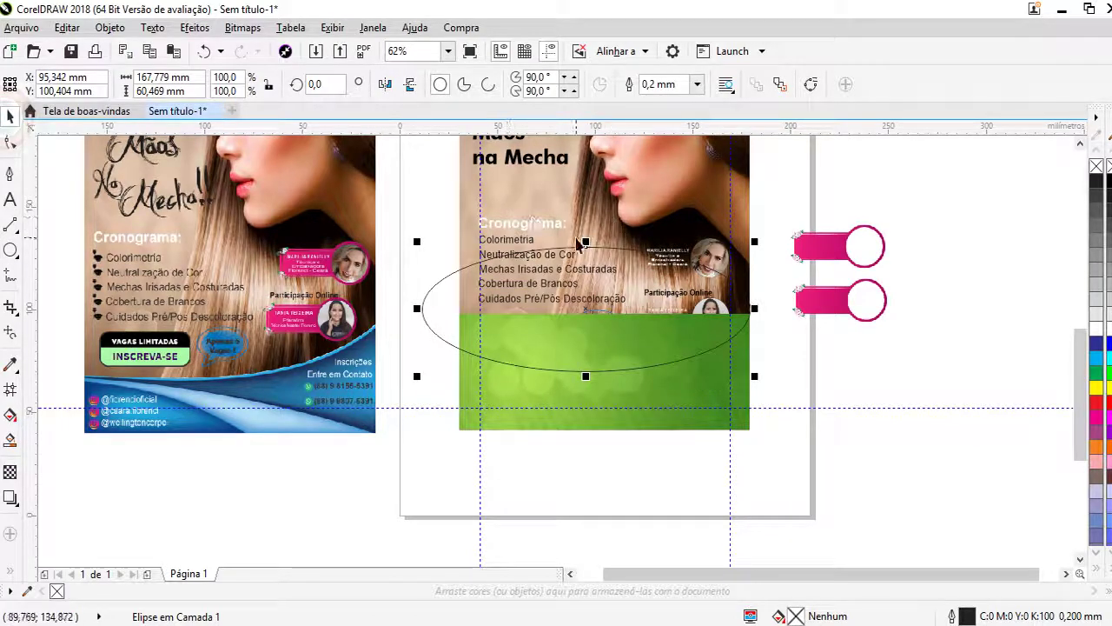
left_click_drag(585, 242, 585, 175)
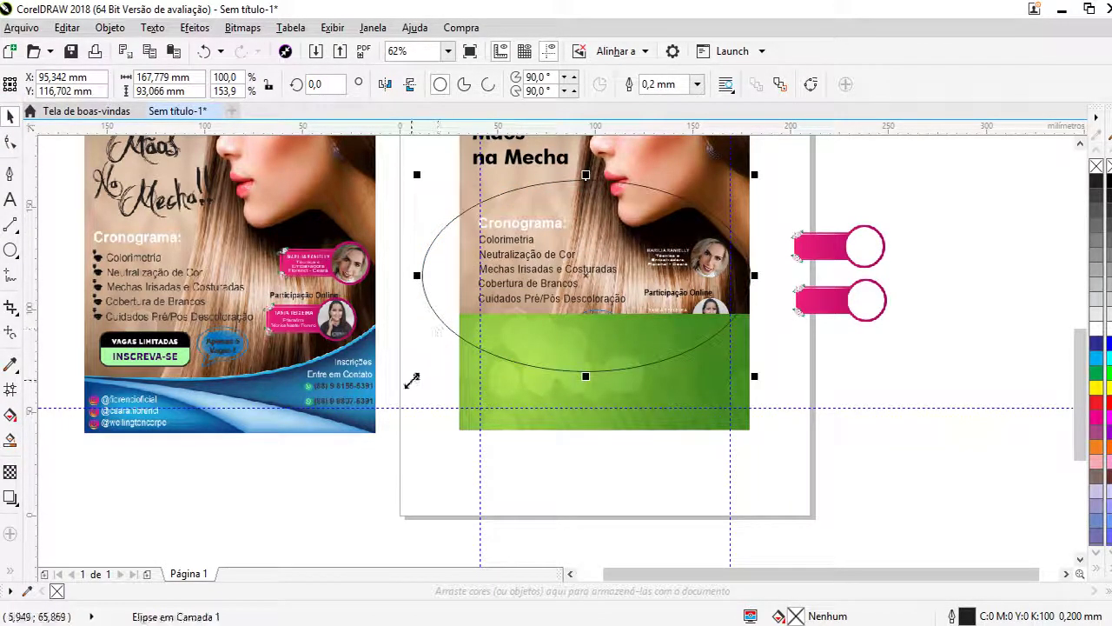
left_click(410, 378)
left_click(461, 251)
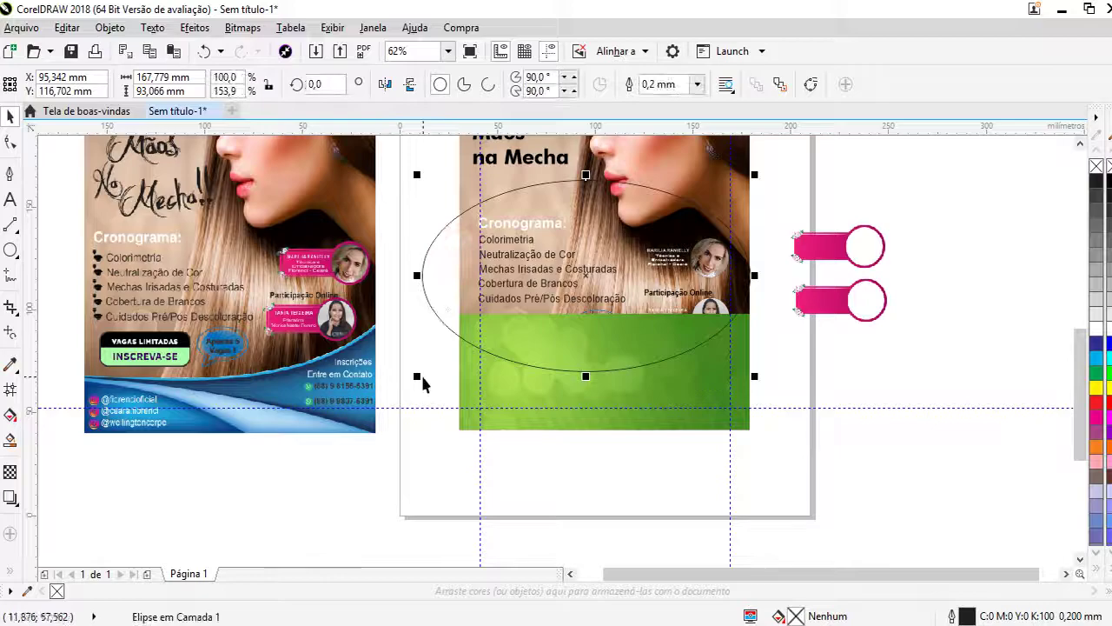
left_click_drag(417, 376, 456, 311)
- Tilt the ellipse slightly to angle its curve
left_click(787, 264)
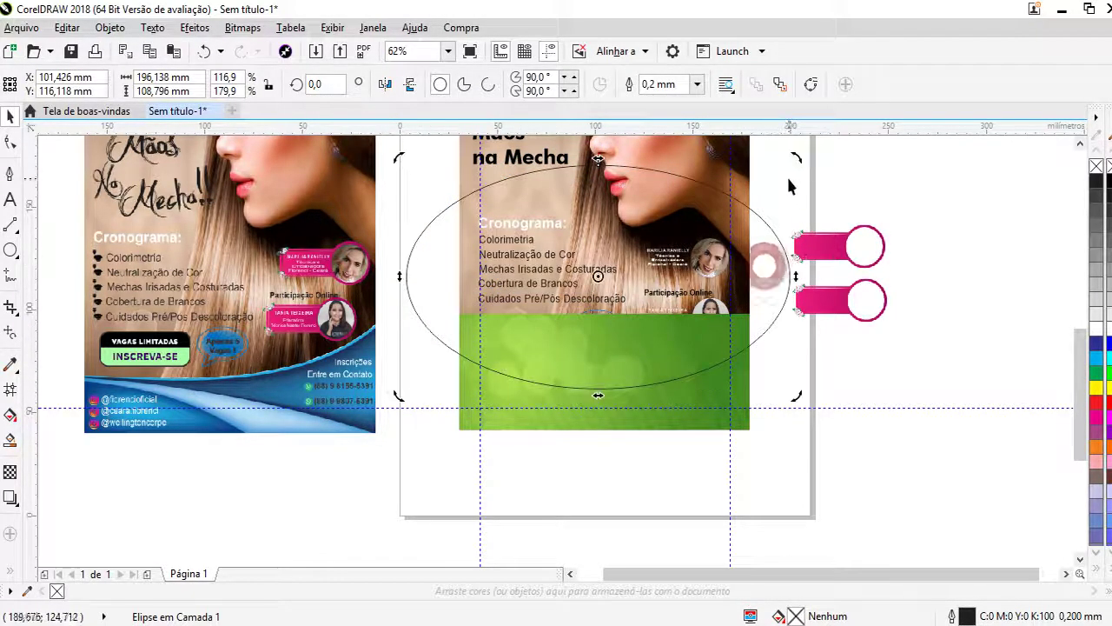
mouse_move(794, 159)
left_mouse_down()
mouse_move(771, 174)
mouse_move(770, 301)
mouse_move(752, 379)
left_mouse_up()
left_click(764, 307)
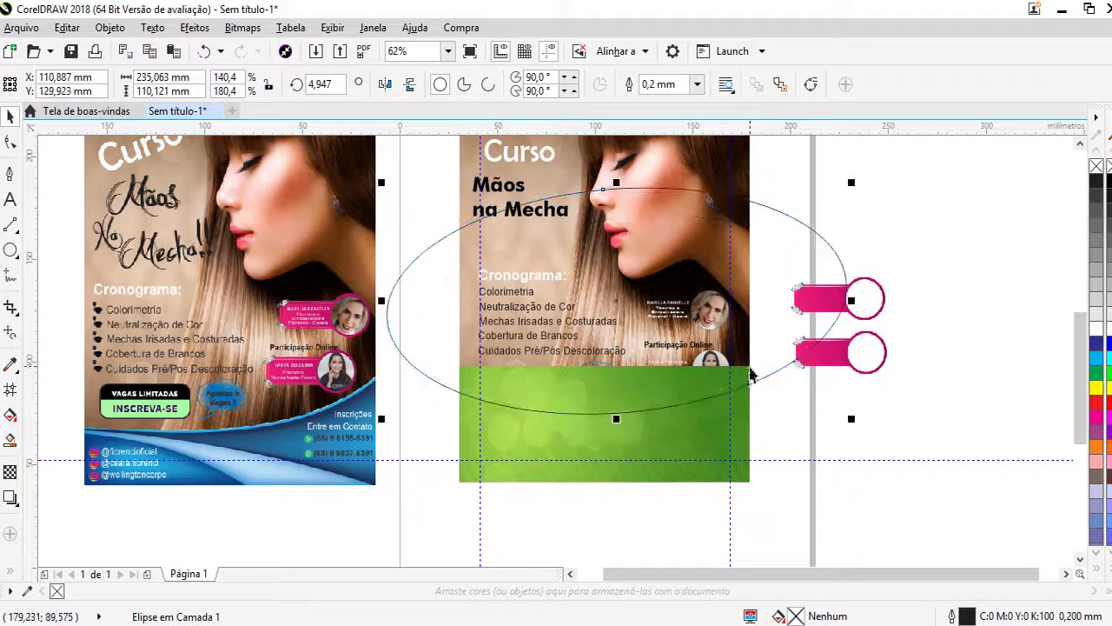
left_click(753, 313)
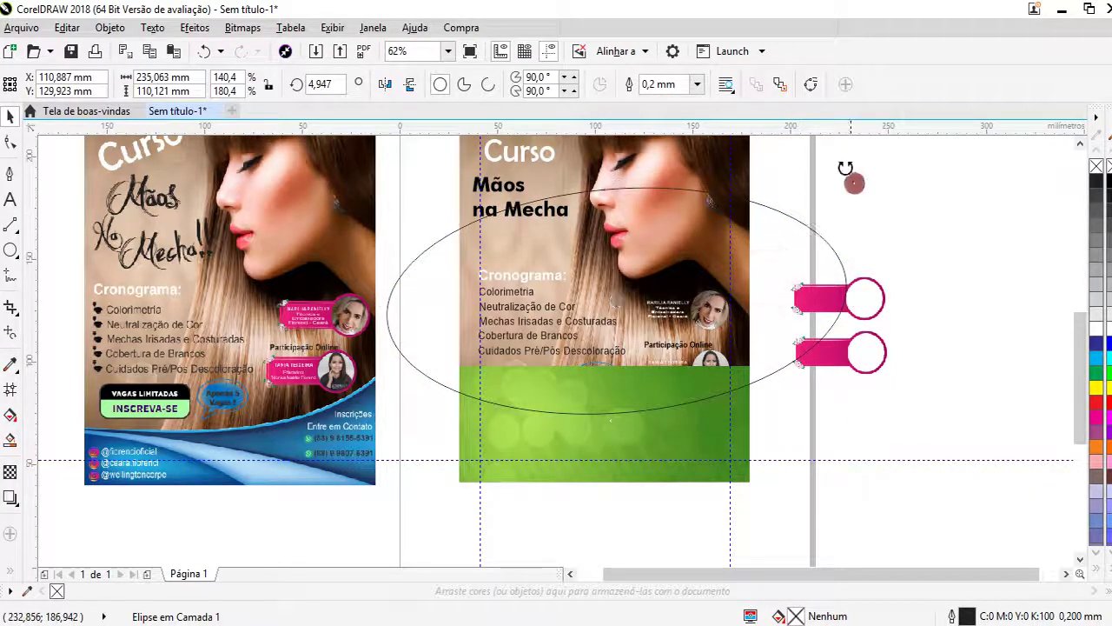
left_click_drag(850, 178, 832, 152)
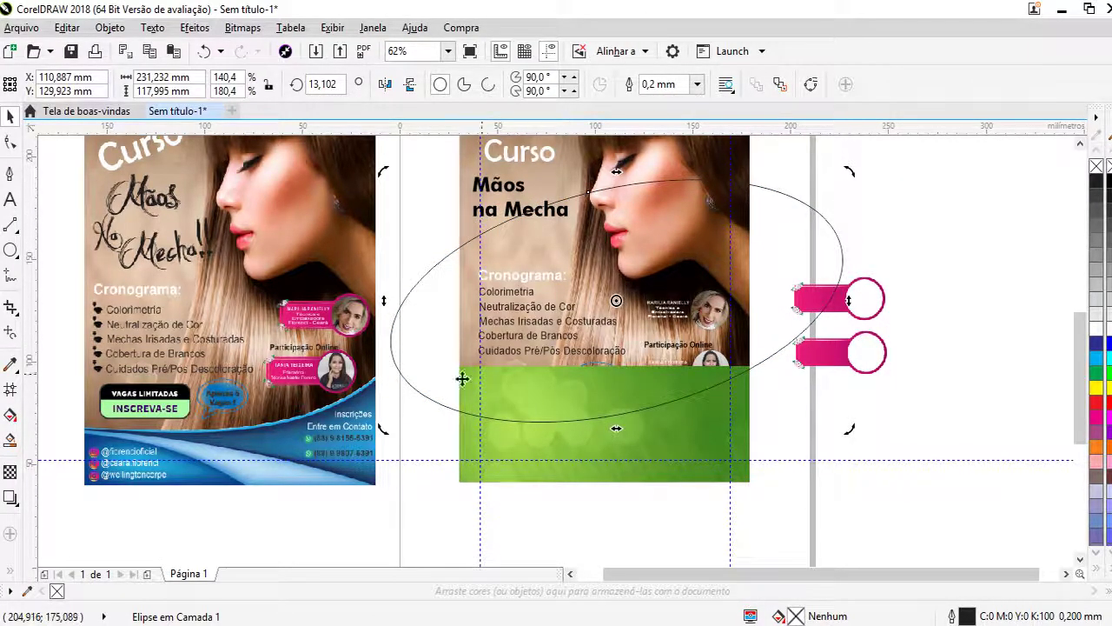
left_click_drag(853, 167, 812, 256)
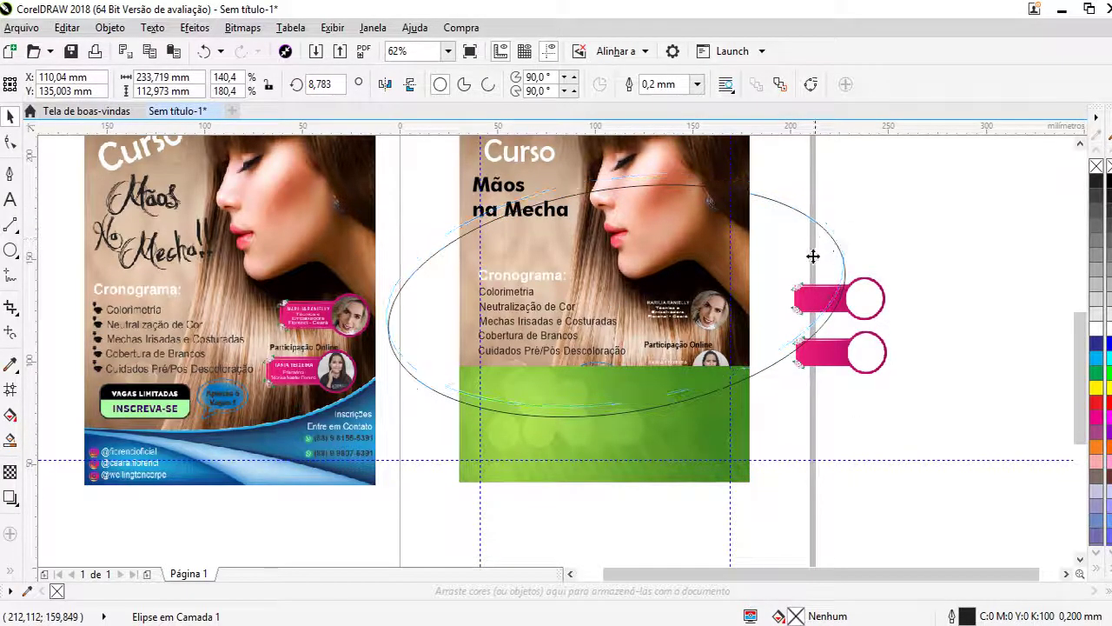
- Cut the green background along the ellipse's curve and delete the leftover ellipse
left_click(745, 426, "shift")
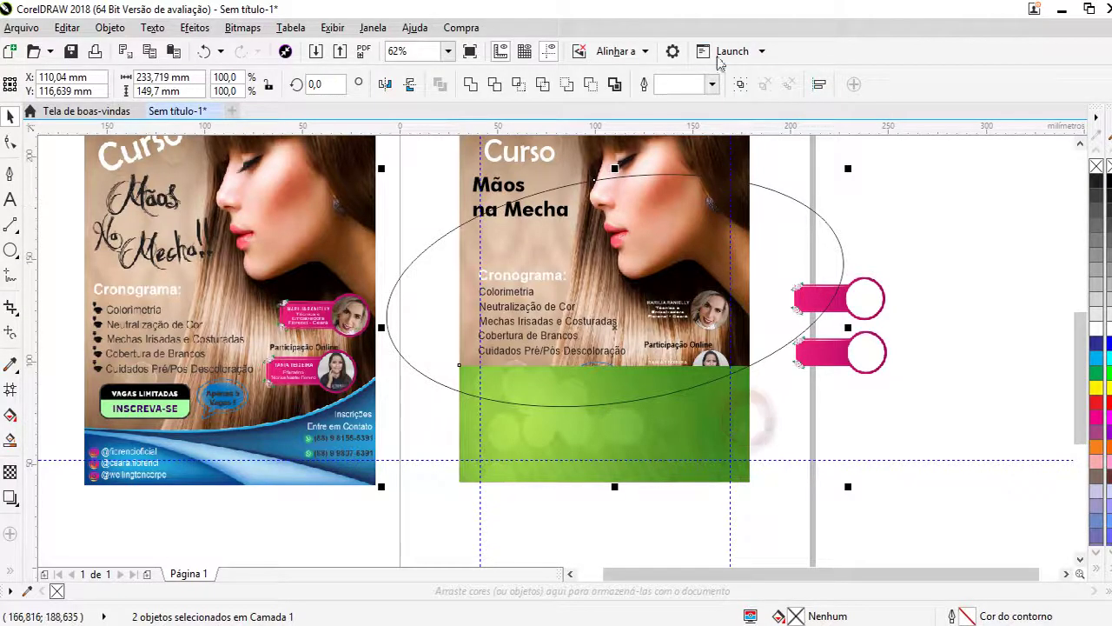
left_click(507, 87)
left_click(494, 84)
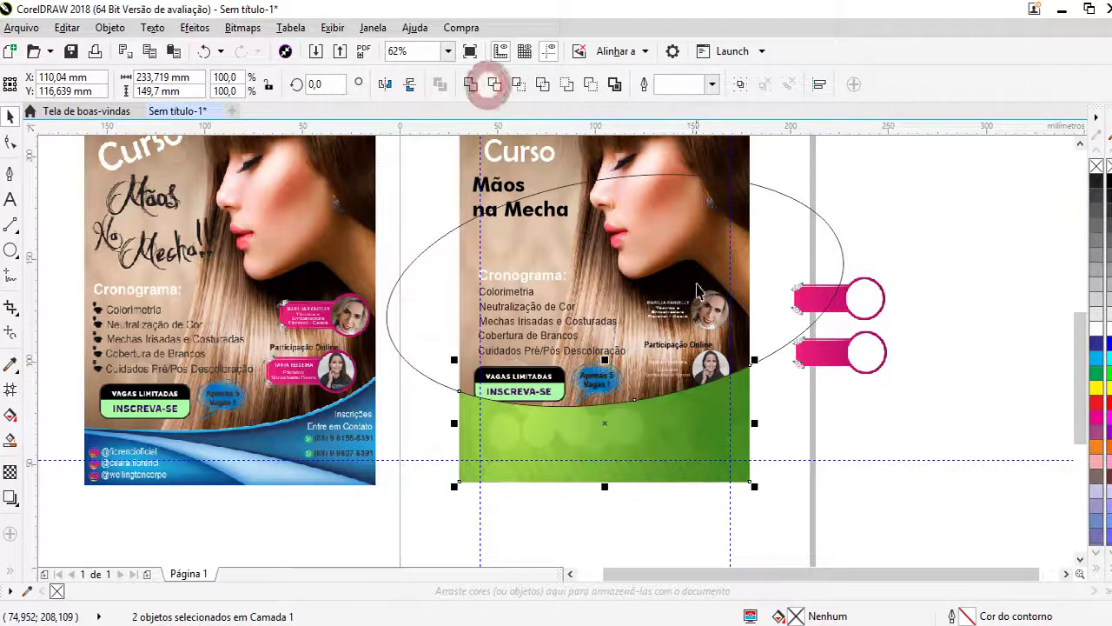
left_click(788, 249)
key("Delete")
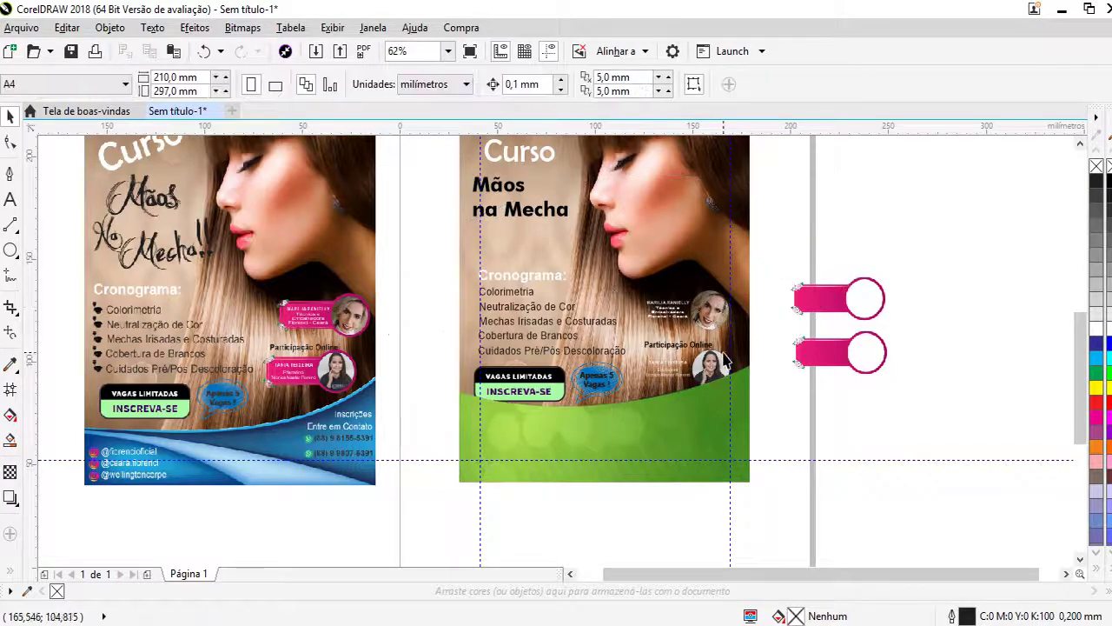
- Nudge the curved green piece down two steps and select the 13 contact objects over it
left_click(671, 423)
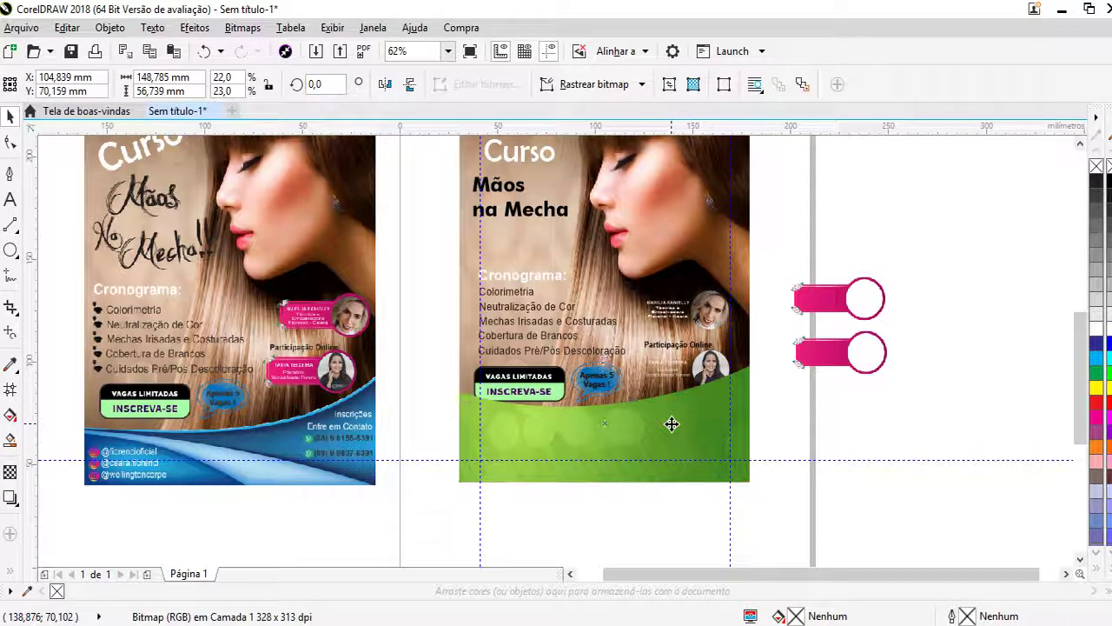
key("Down")
key("Down")
key("Down")
key("Down")
key("Down")
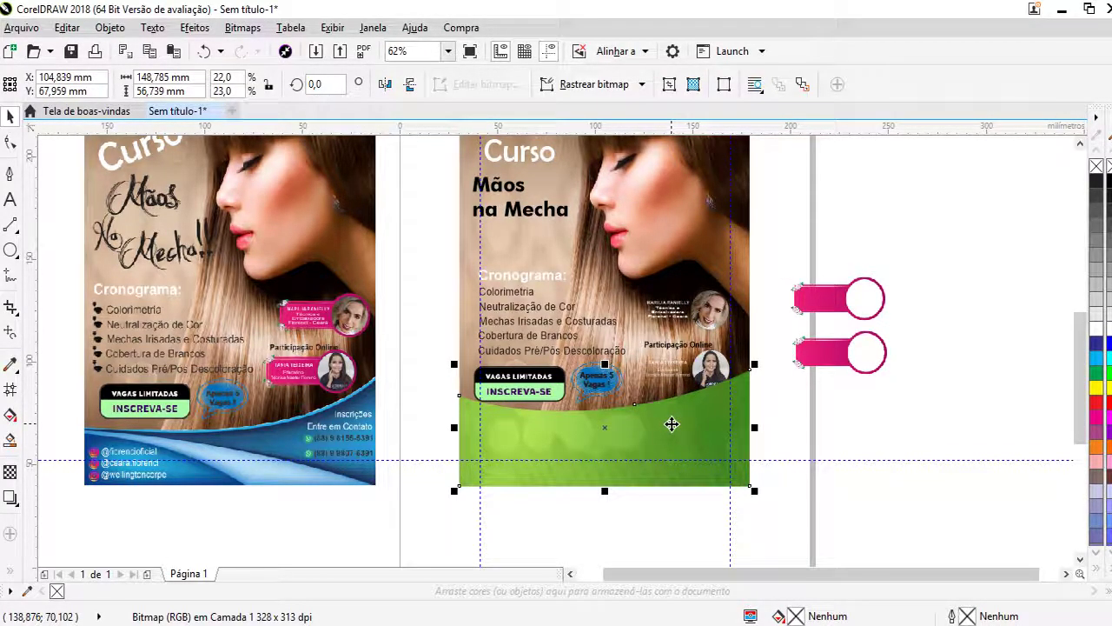
key("Down")
key("Down")
key("Down")
key("Down")
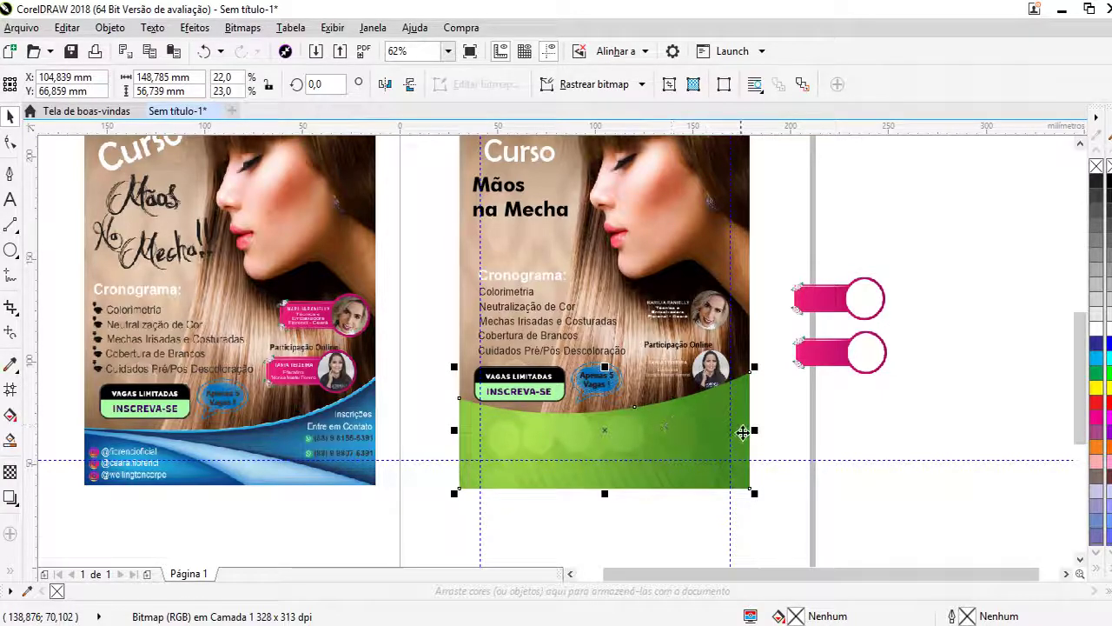
left_click_drag(779, 383, 437, 489)
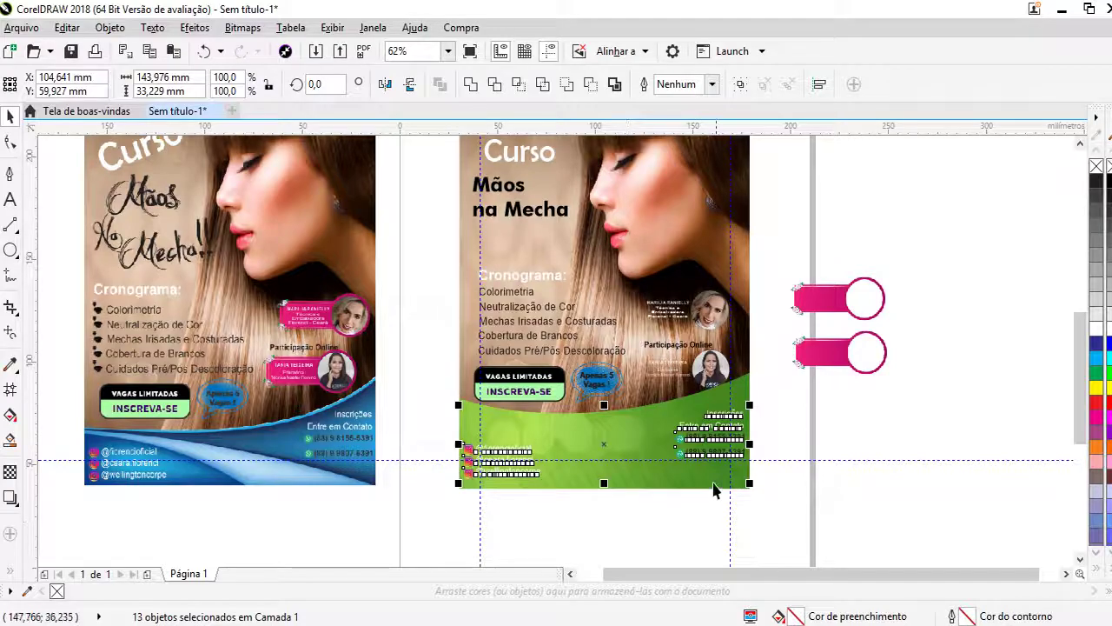
- Move the social-media handles and their icons up into the green area
left_click(789, 417)
scroll(647, 469, "up", 2)
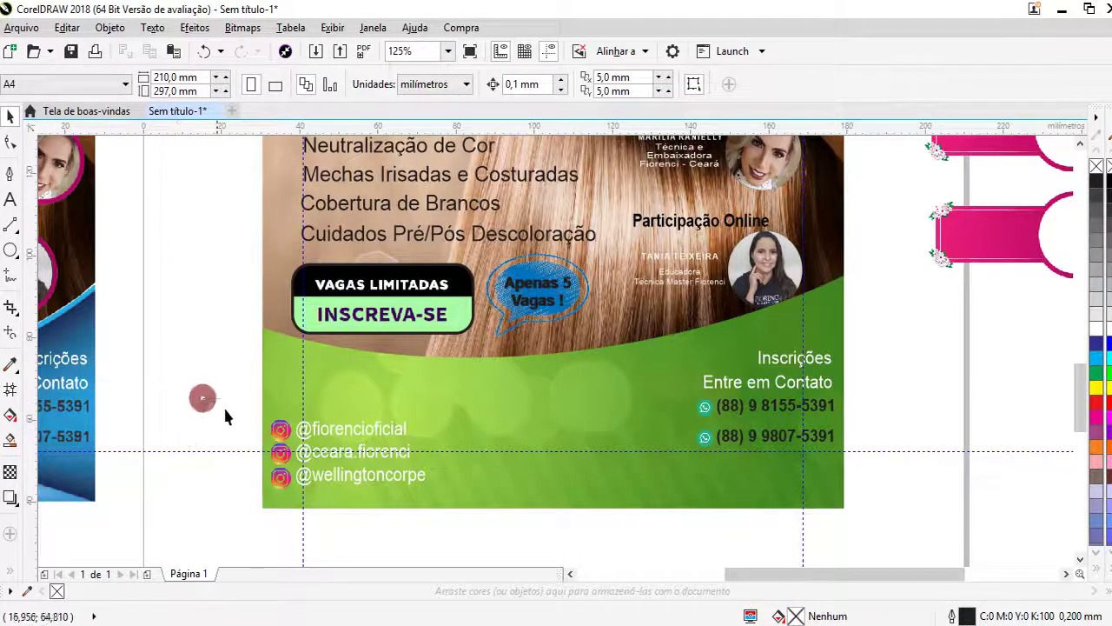
left_click_drag(201, 398, 431, 509)
mouse_move(370, 433)
left_mouse_down()
mouse_move(423, 402)
mouse_move(408, 394)
left_mouse_up()
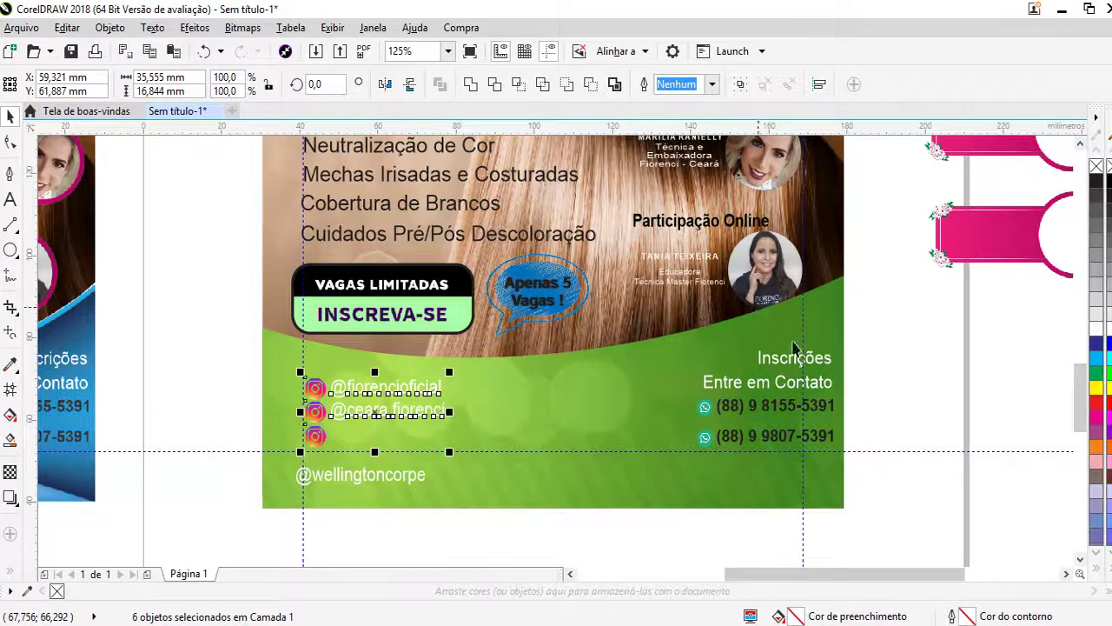
- Shift the Inscrições and phone-number contact block to the left
left_click_drag(918, 325, 691, 456)
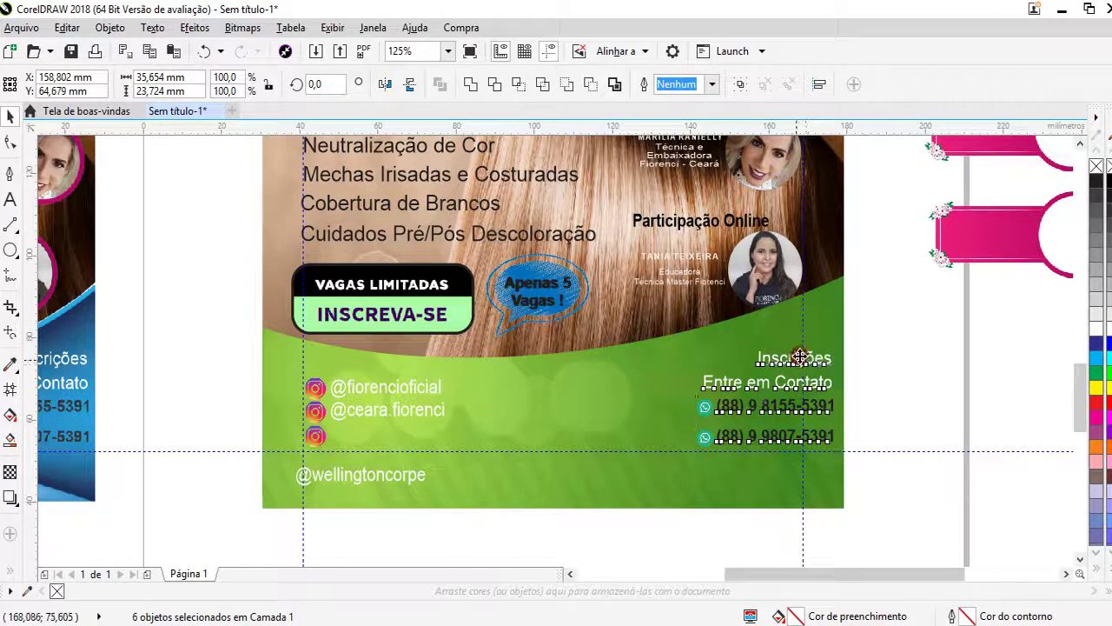
left_click_drag(799, 356, 760, 360)
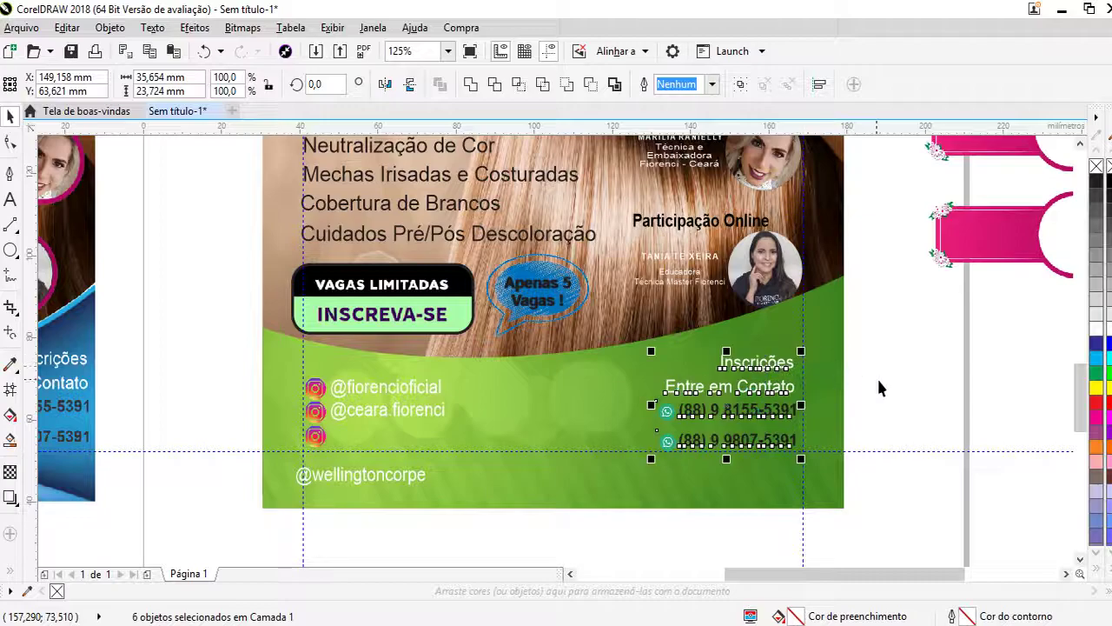
left_click(943, 388)
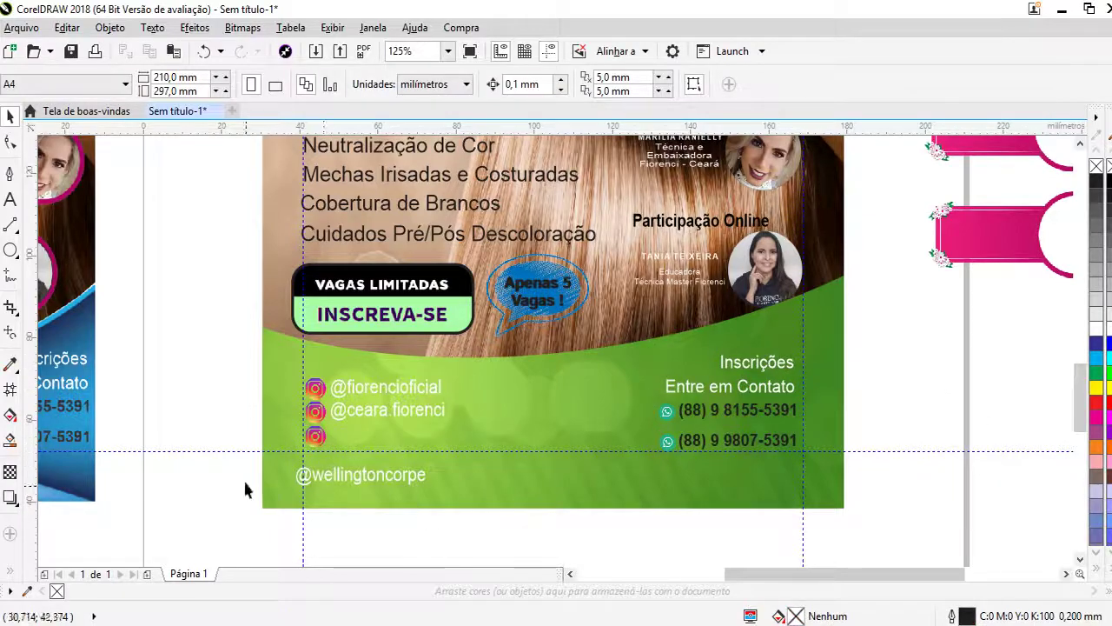
left_click_drag(328, 483, 365, 439)
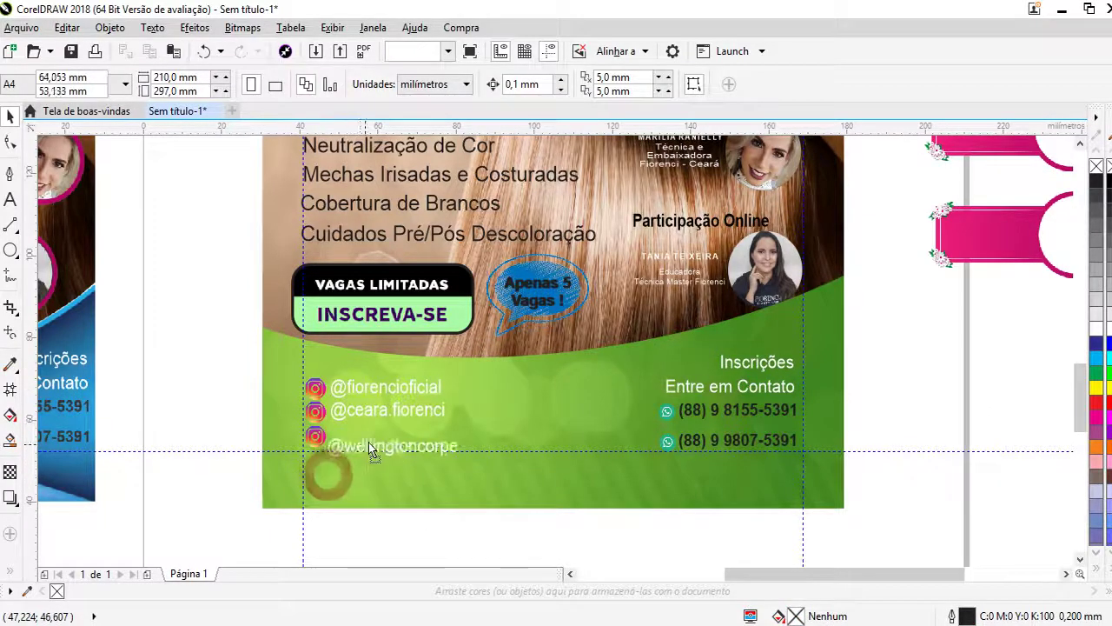
left_click(950, 311)
key("F4")
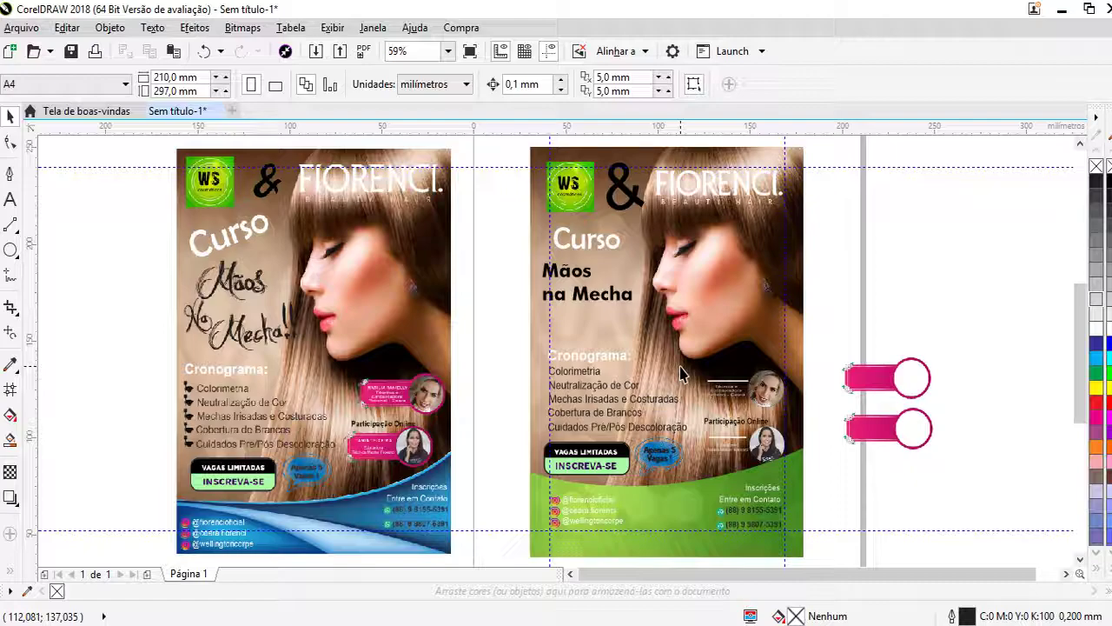
left_click(912, 316)
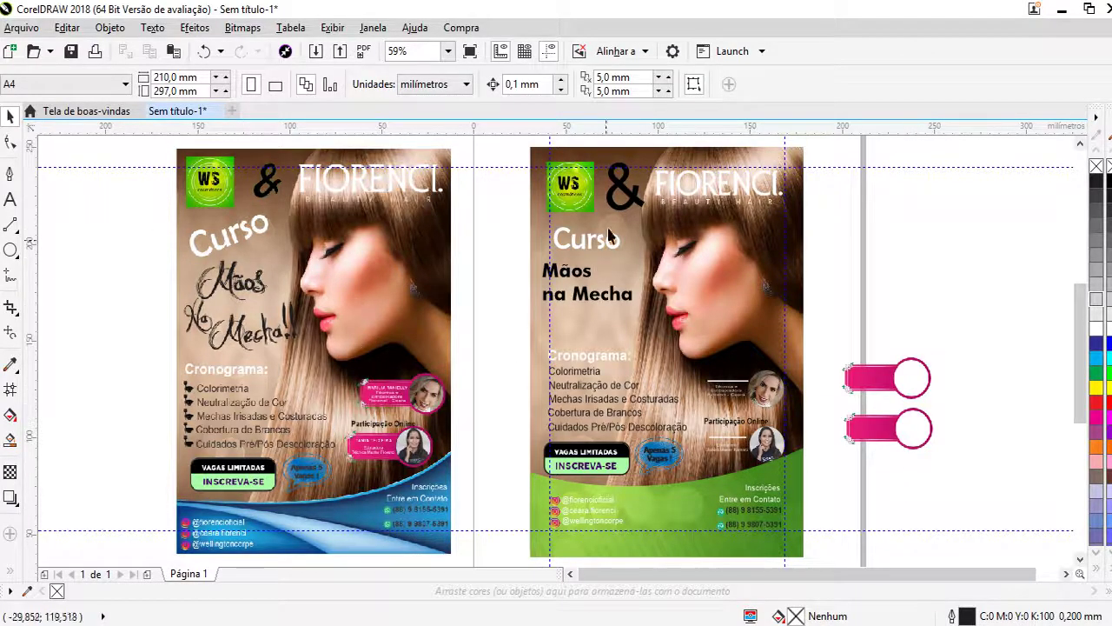
left_click(583, 207)
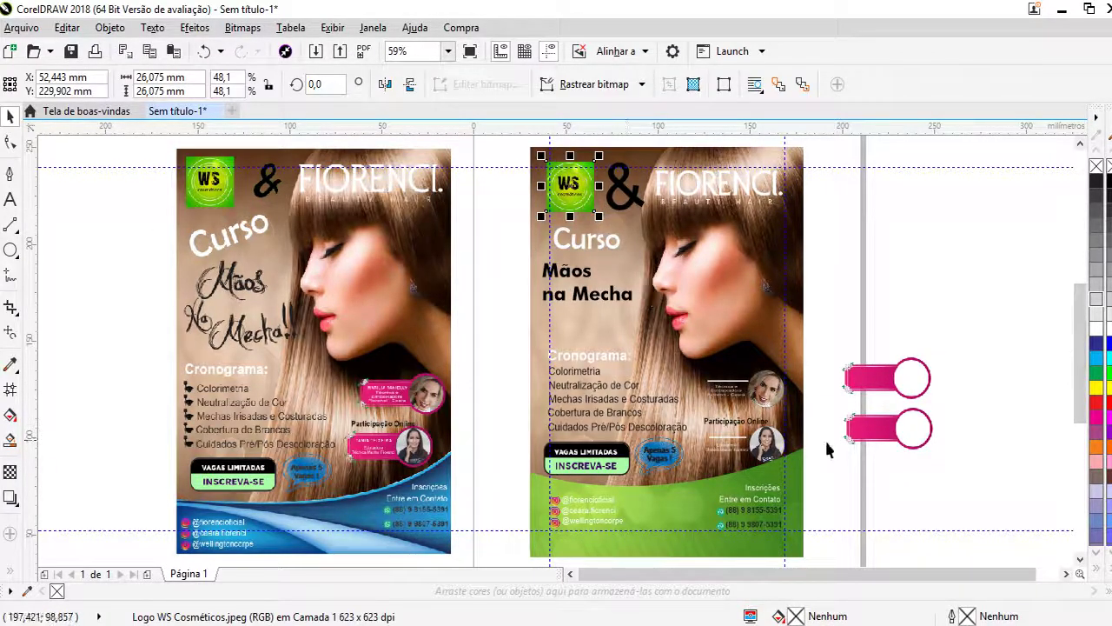
left_click(799, 469)
scroll(860, 452, "up", 2)
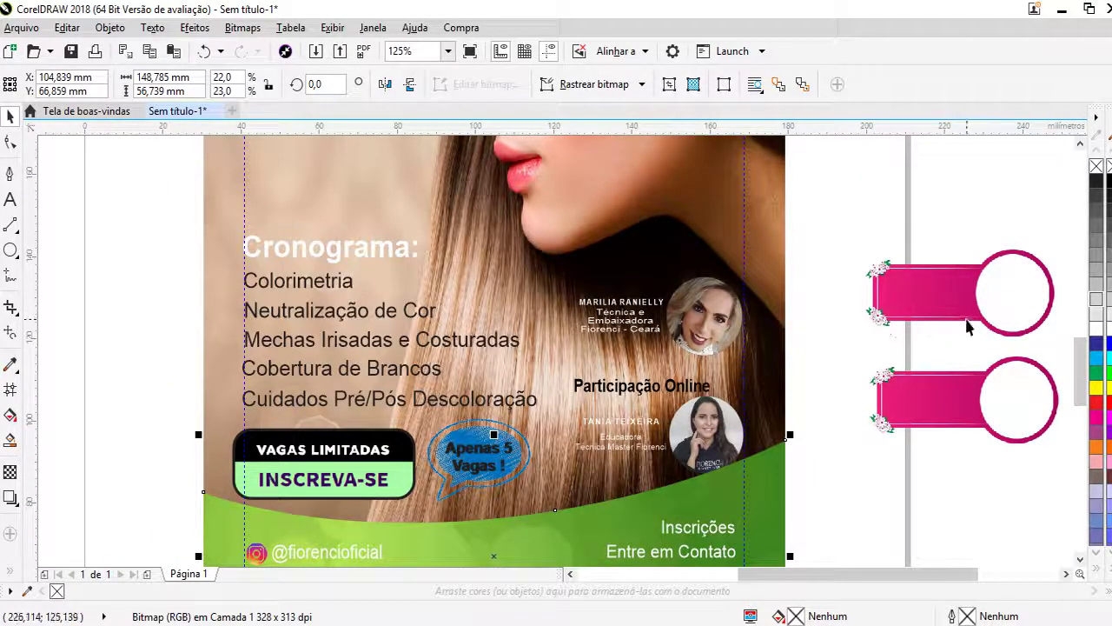
key("F3")
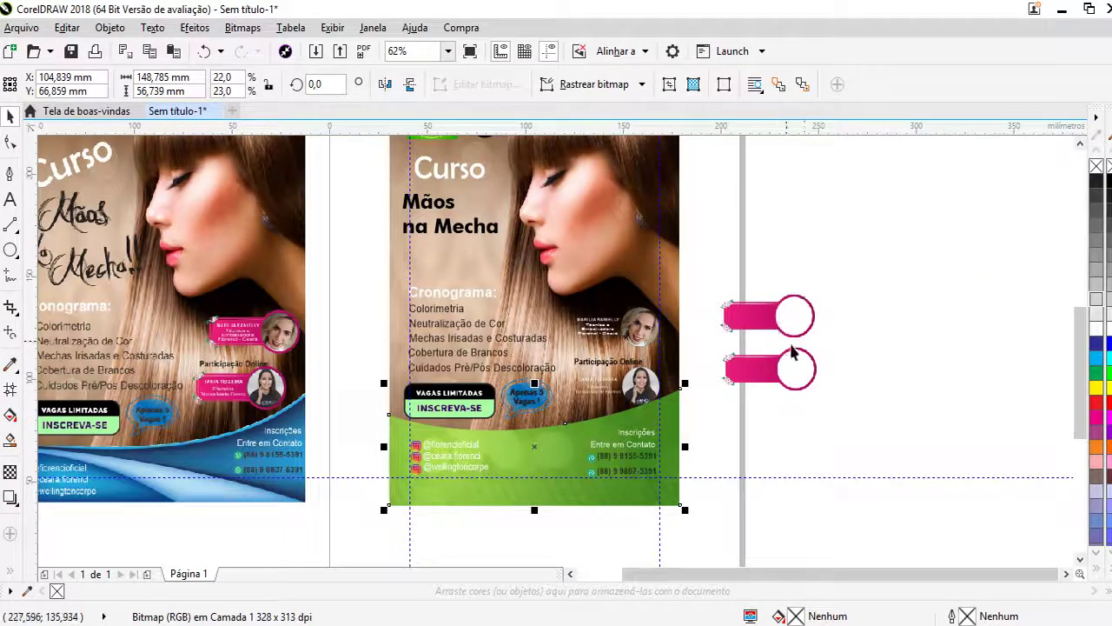
scroll(465, 408, "up", 2)
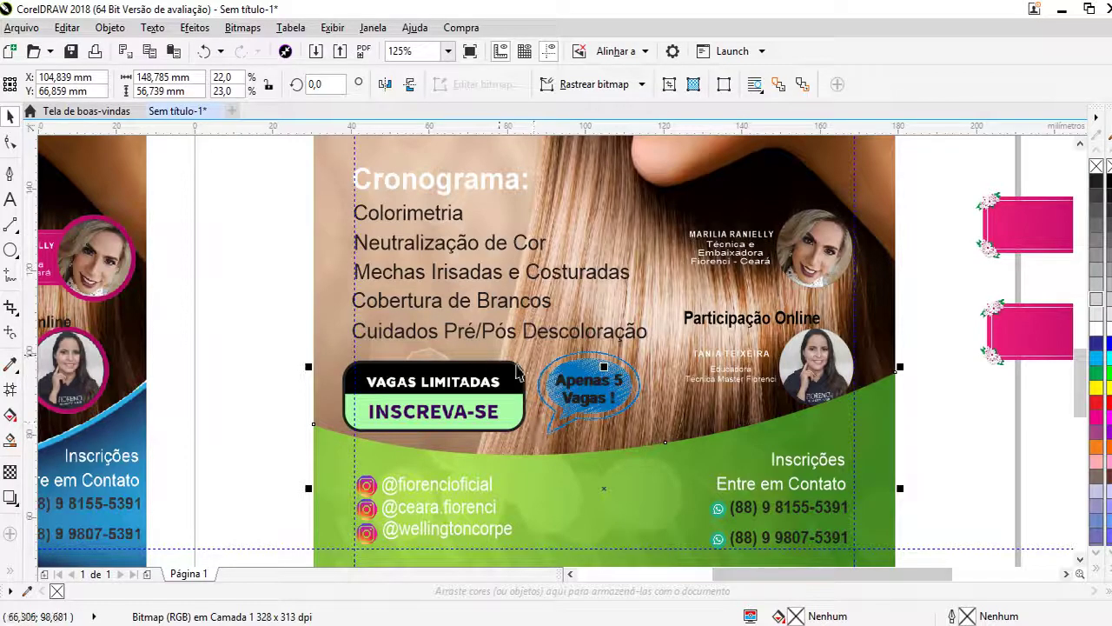
scroll(540, 410, "up", 1)
left_click(552, 404)
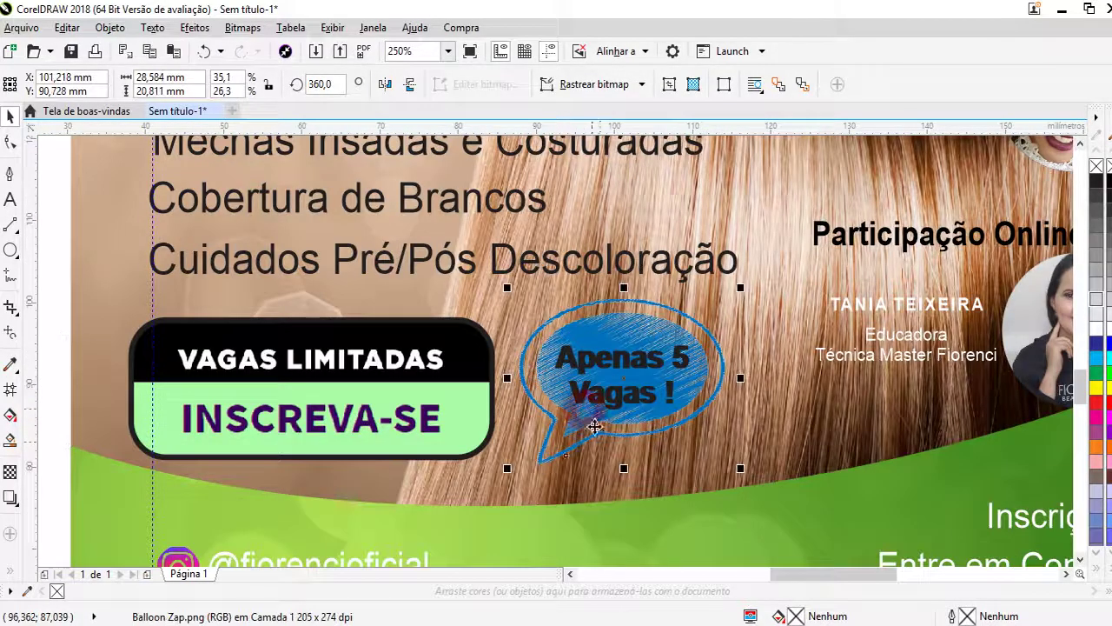
scroll(590, 395, "up", 1)
scroll(632, 386, "down", 2)
scroll(651, 384, "down", 8)
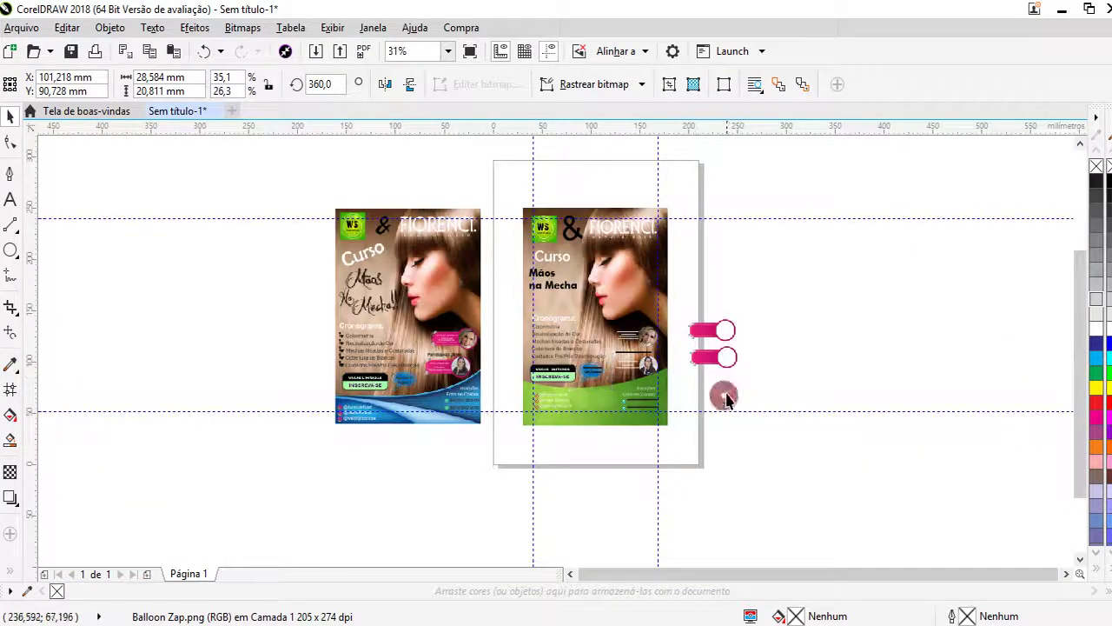
left_click(721, 393)
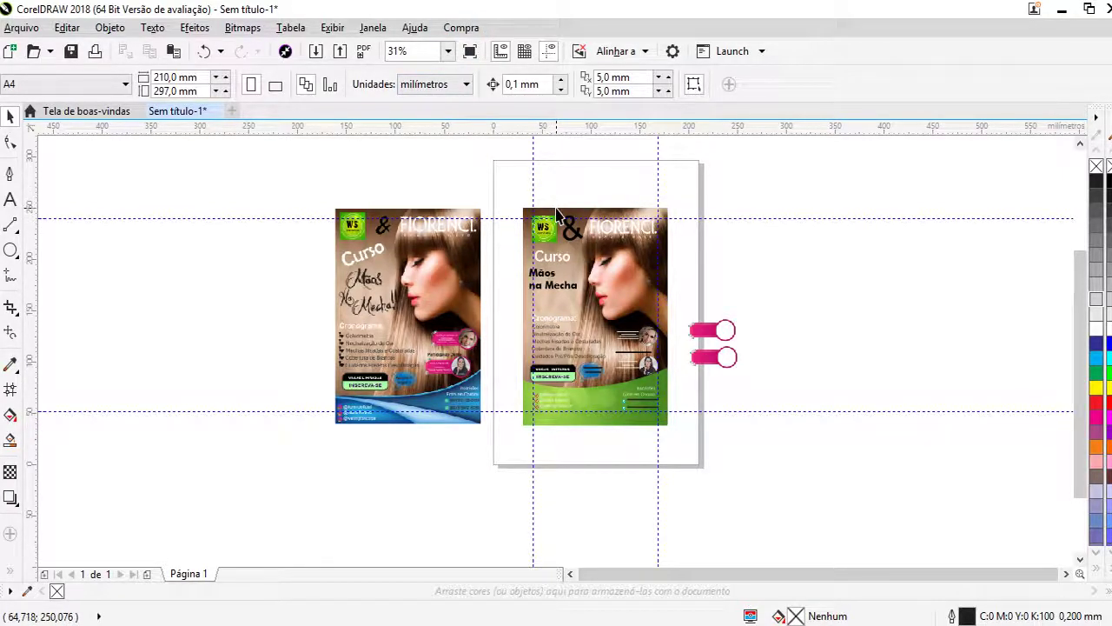
scroll(705, 333, "up", 2)
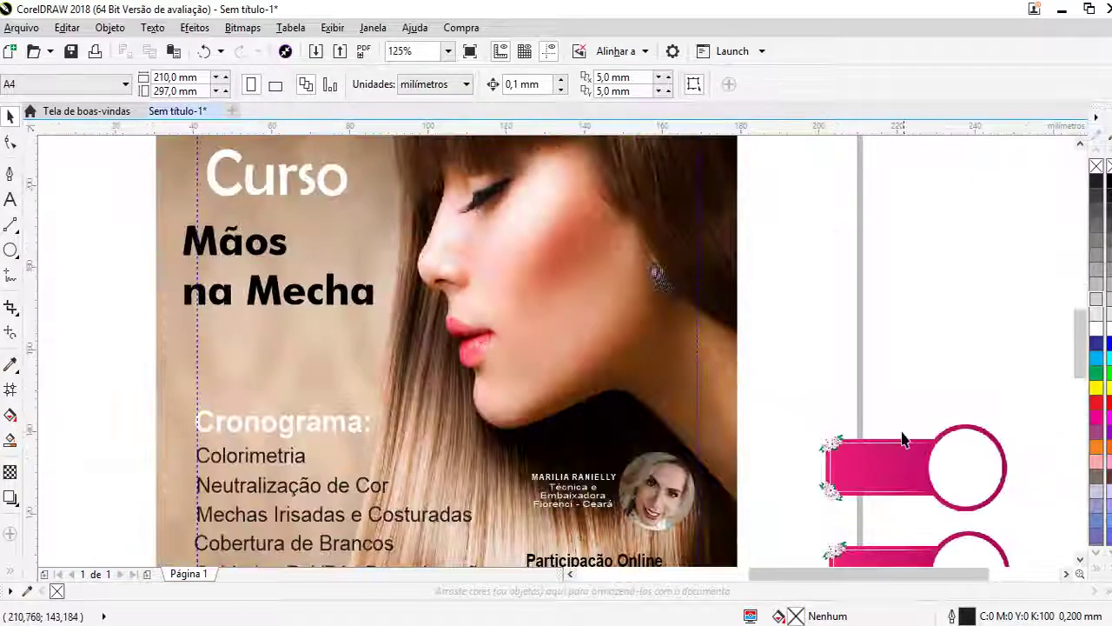
scroll(912, 469, "down", 1)
scroll(954, 509, "up", 1)
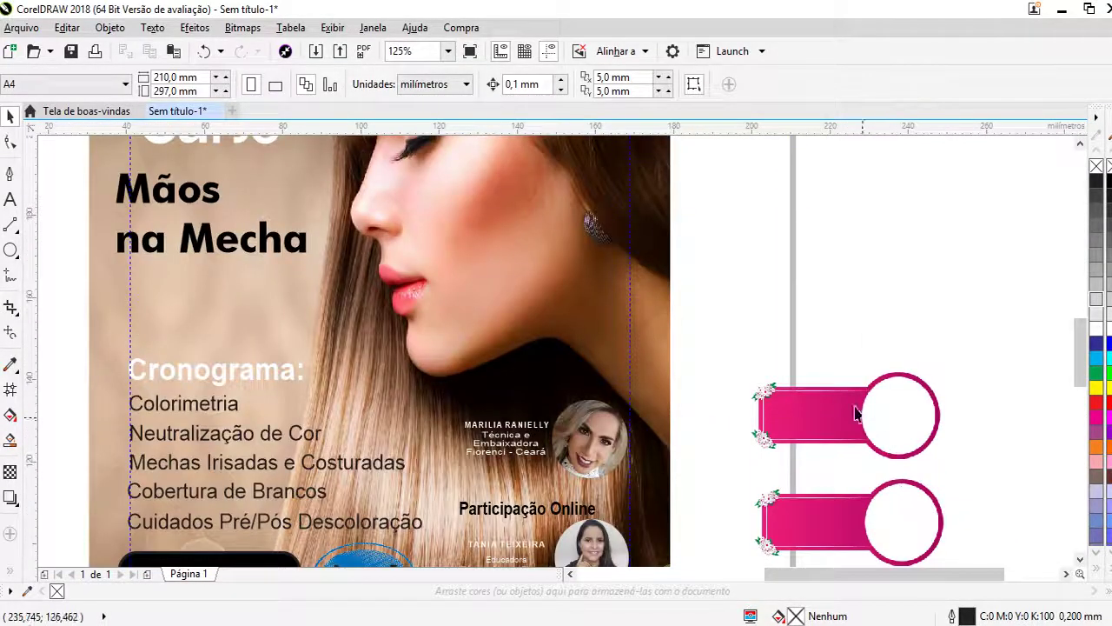
scroll(855, 414, "down", 1)
scroll(844, 343, "down", 1)
scroll(825, 370, "up", 1)
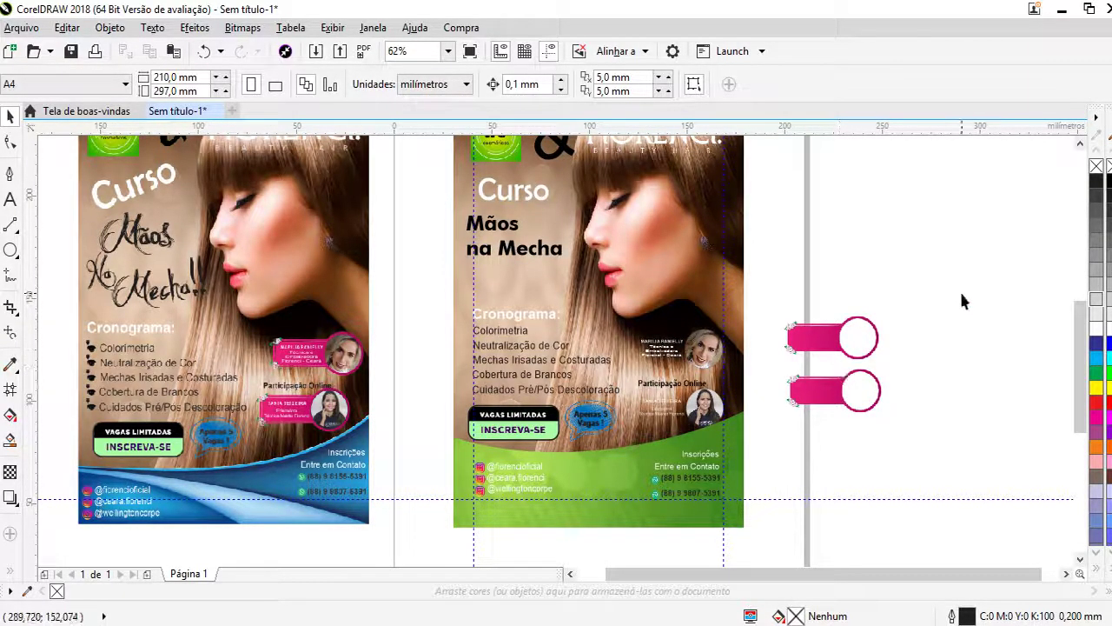
- Draw a new circle beside the pink banners
left_click(11, 249)
scroll(769, 324, "up", 2)
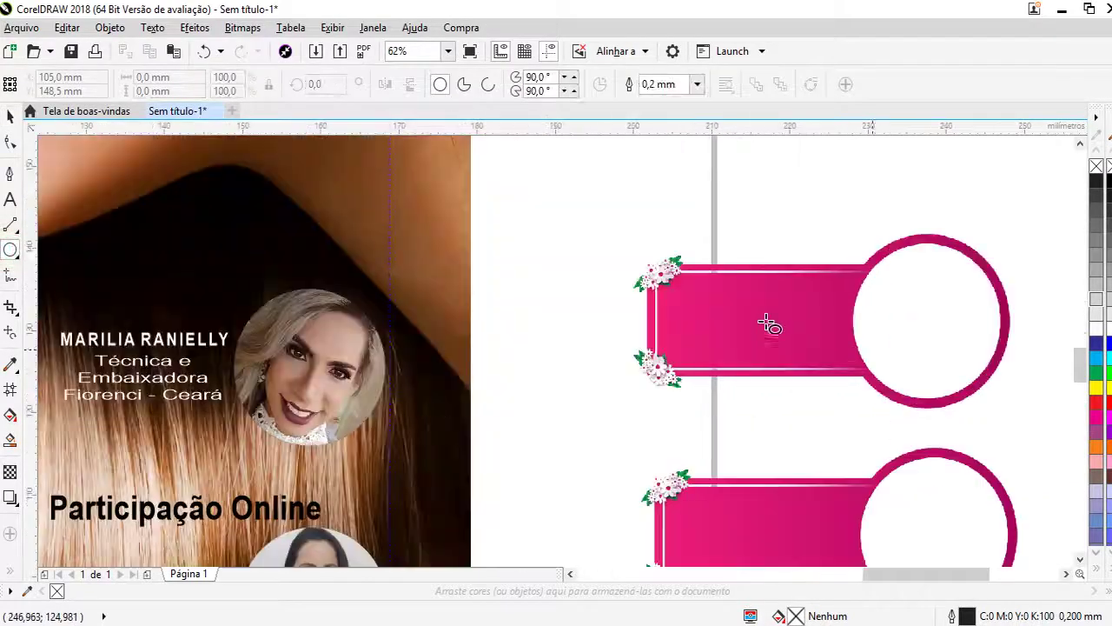
scroll(716, 162, "down", 1)
left_click_drag(878, 244, 984, 354)
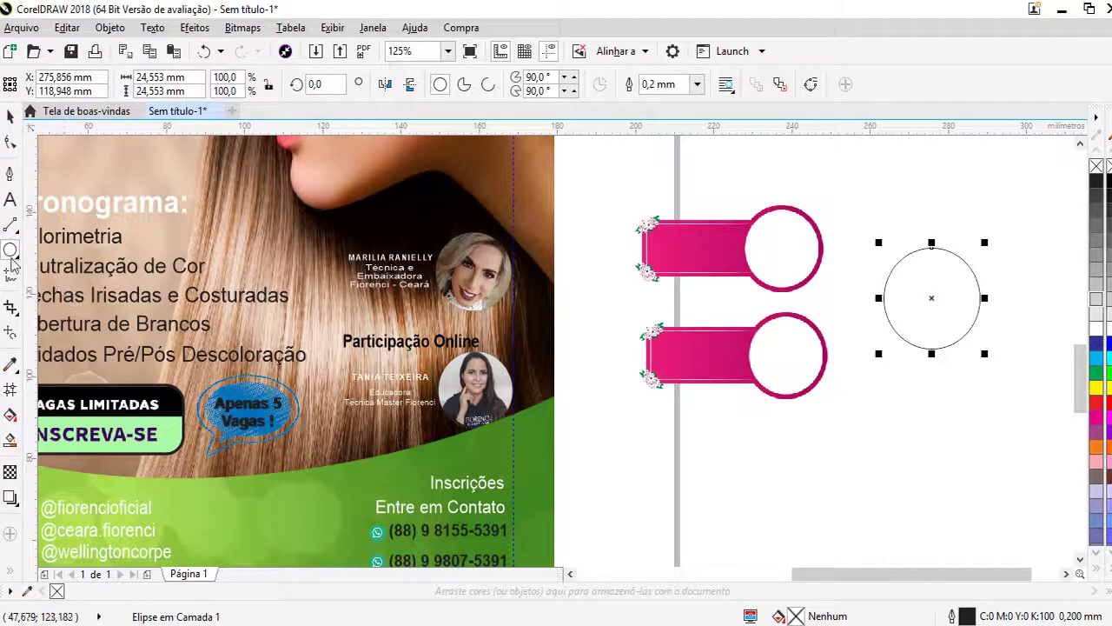
- Draw a rectangle that runs into the right side of the circle
left_click(19, 260)
left_click(52, 250)
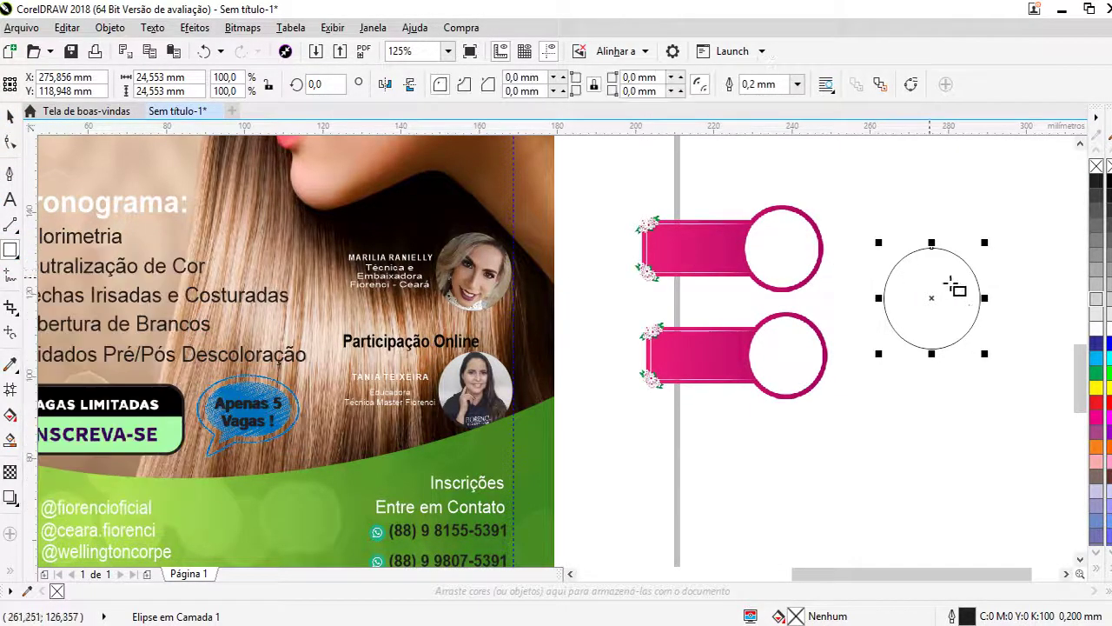
left_click_drag(944, 275, 740, 345)
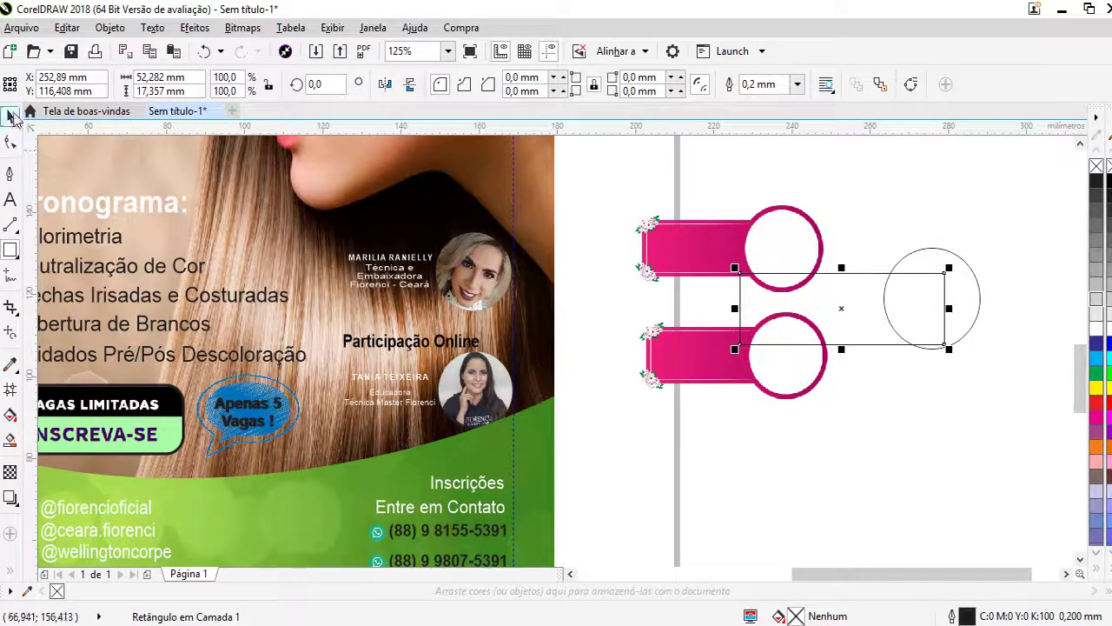
left_click(11, 115)
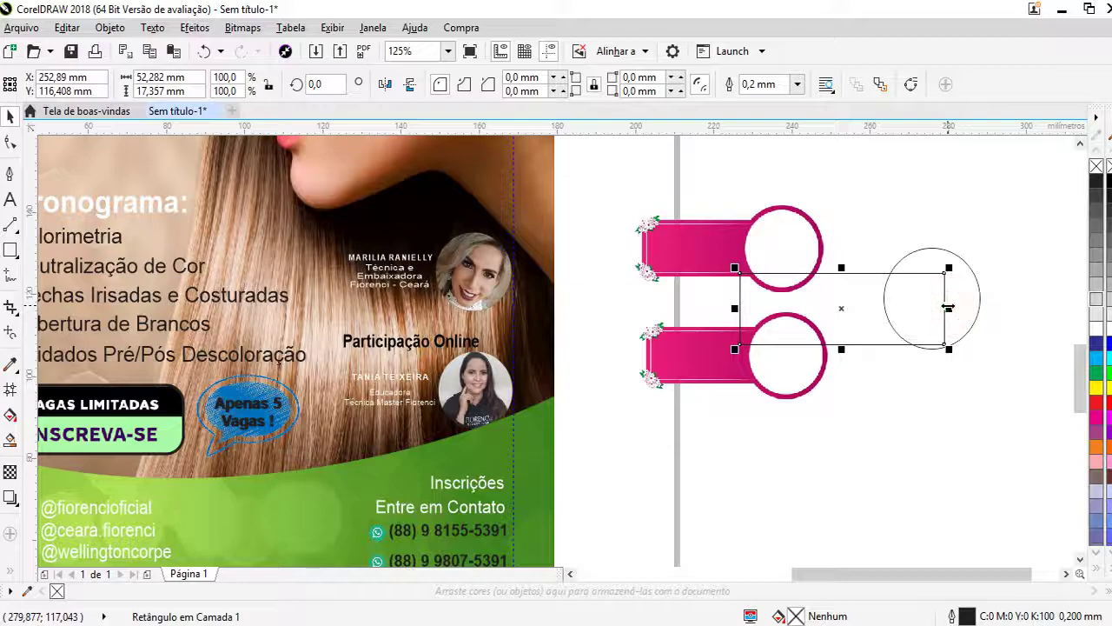
- Make a smaller copy of the circle inside it to form a double ring
left_click(964, 292, "shift")
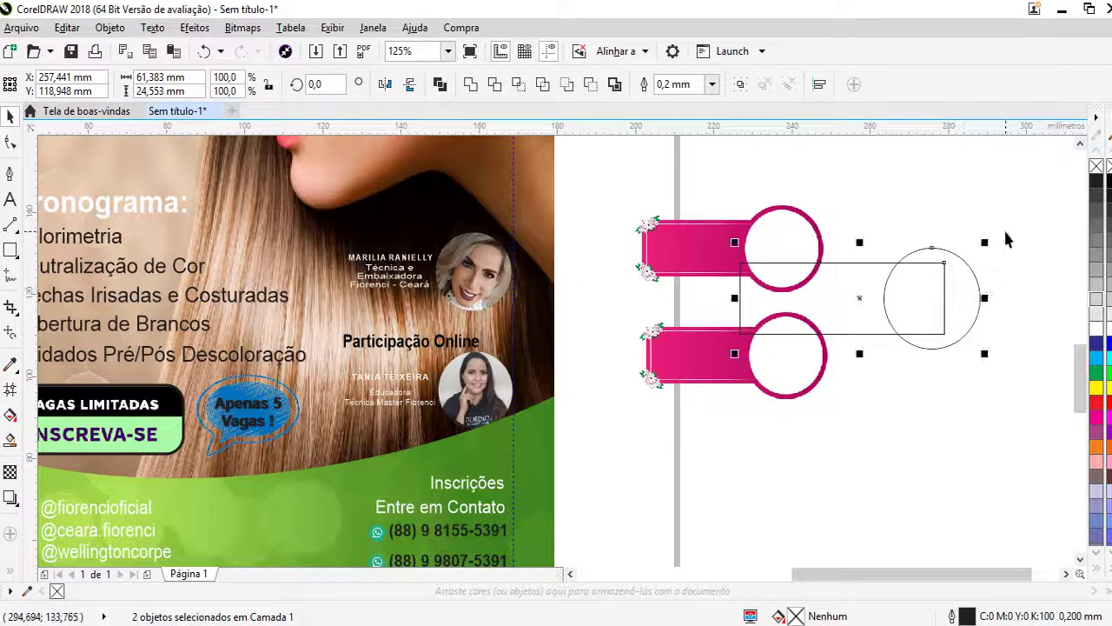
left_click(1004, 227)
left_click(977, 295)
scroll(990, 258, "up", 2)
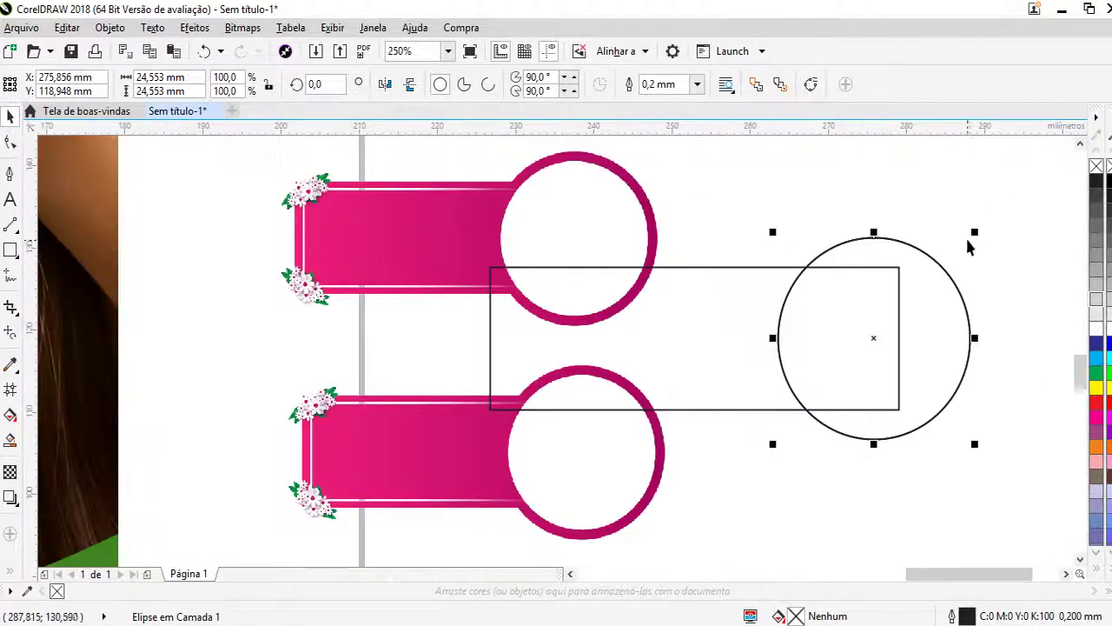
left_click_drag(974, 228, 968, 228)
left_click(914, 244, "shift")
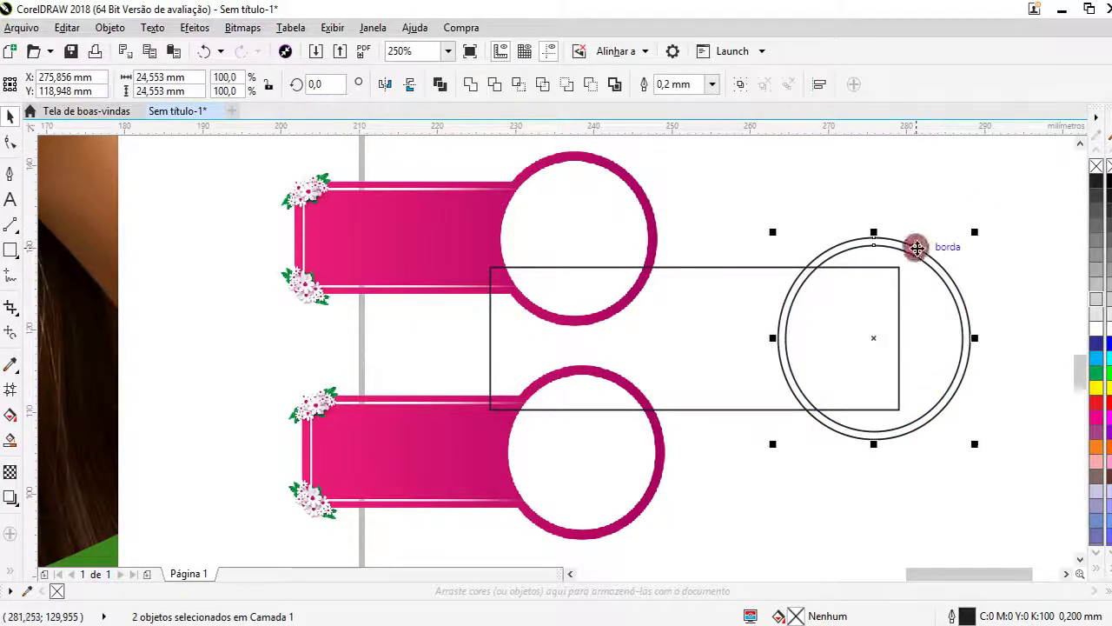
left_click(729, 154)
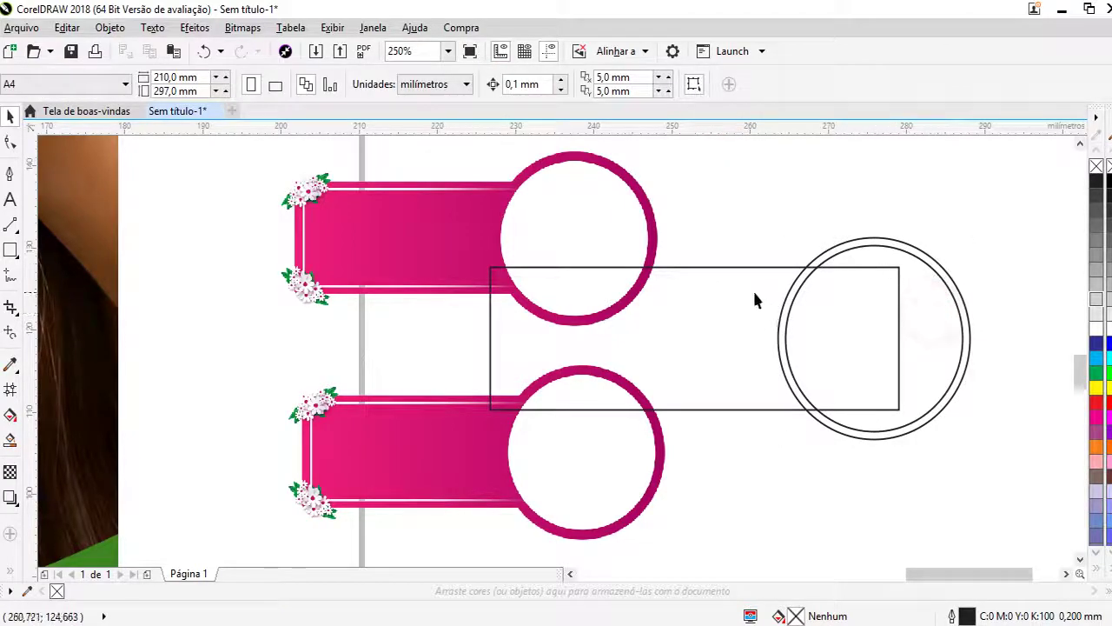
scroll(778, 297, "down", 3)
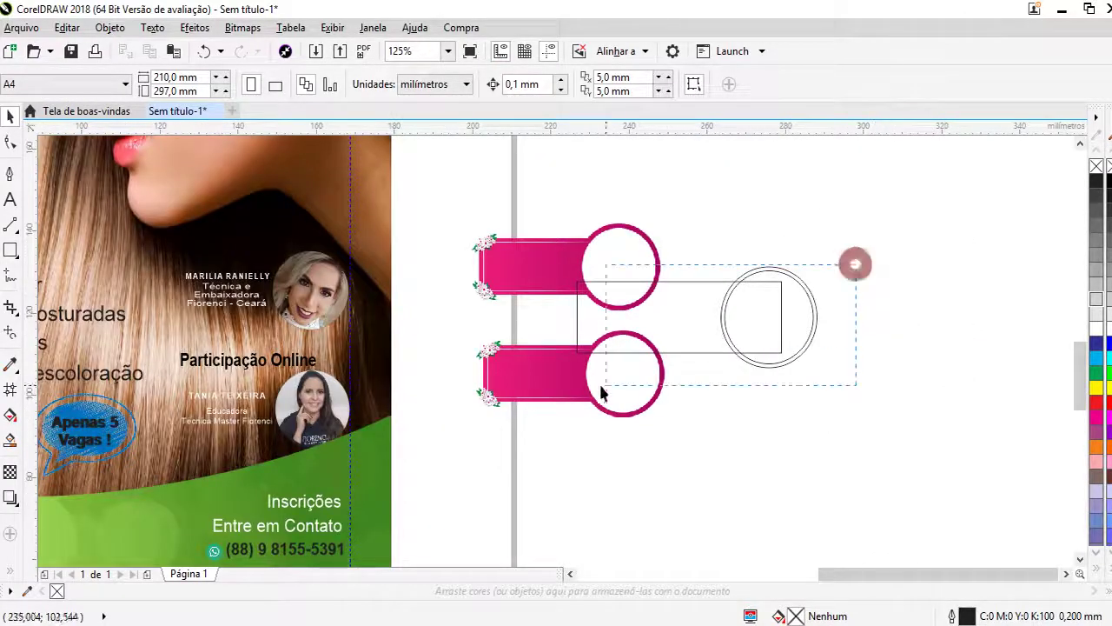
left_click_drag(601, 393, 547, 377)
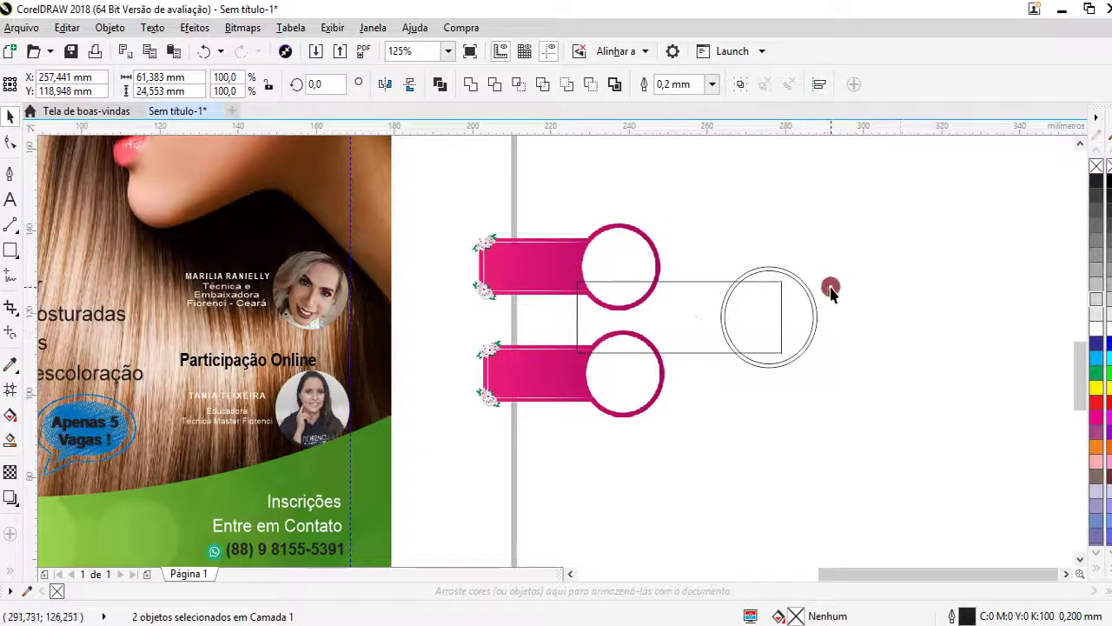
- Trim the rectangle at the circle's edge, then select the rectangle and both circles
scroll(830, 291, "up", 3)
left_click(947, 214)
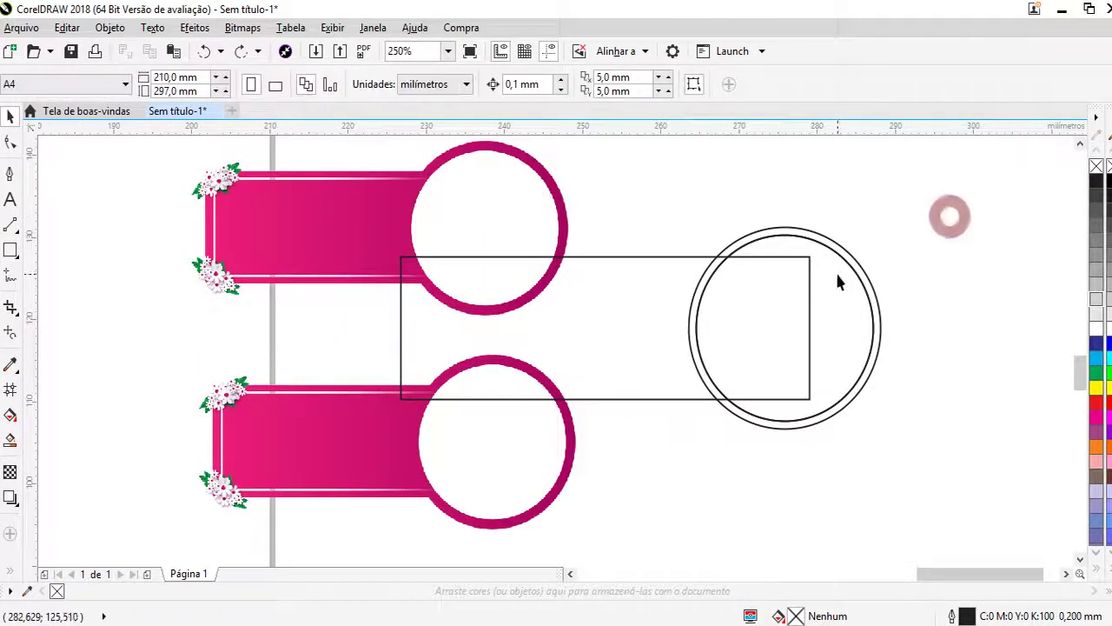
left_click(839, 281)
left_click(556, 307, "shift")
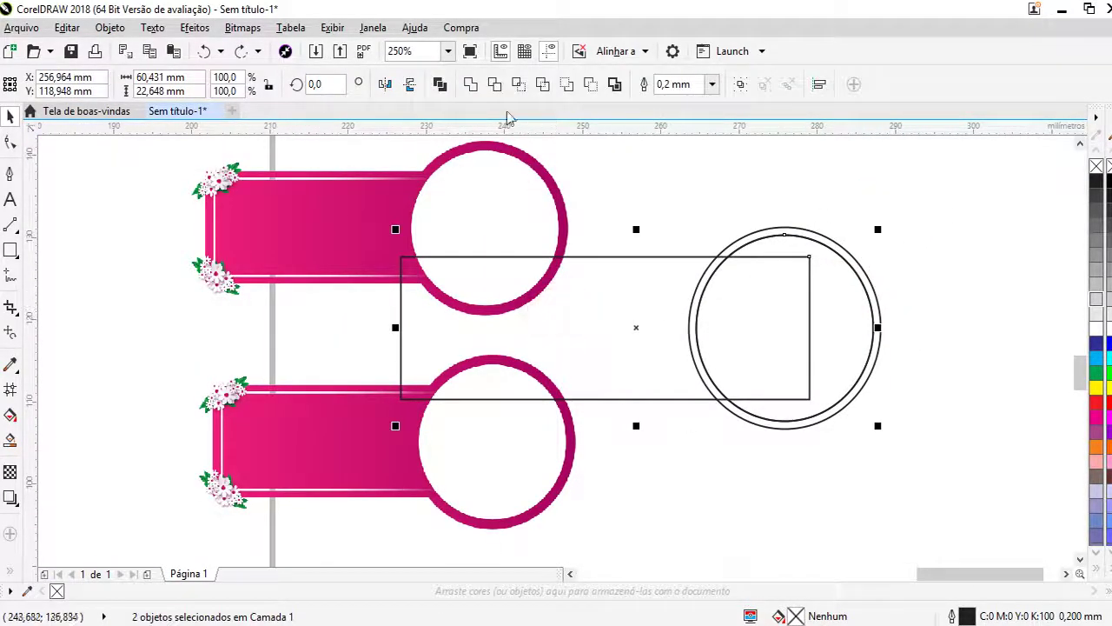
left_click(494, 84)
left_click(791, 298)
mouse_move(952, 219)
left_mouse_down()
mouse_move(538, 417)
mouse_move(338, 449)
left_mouse_up()
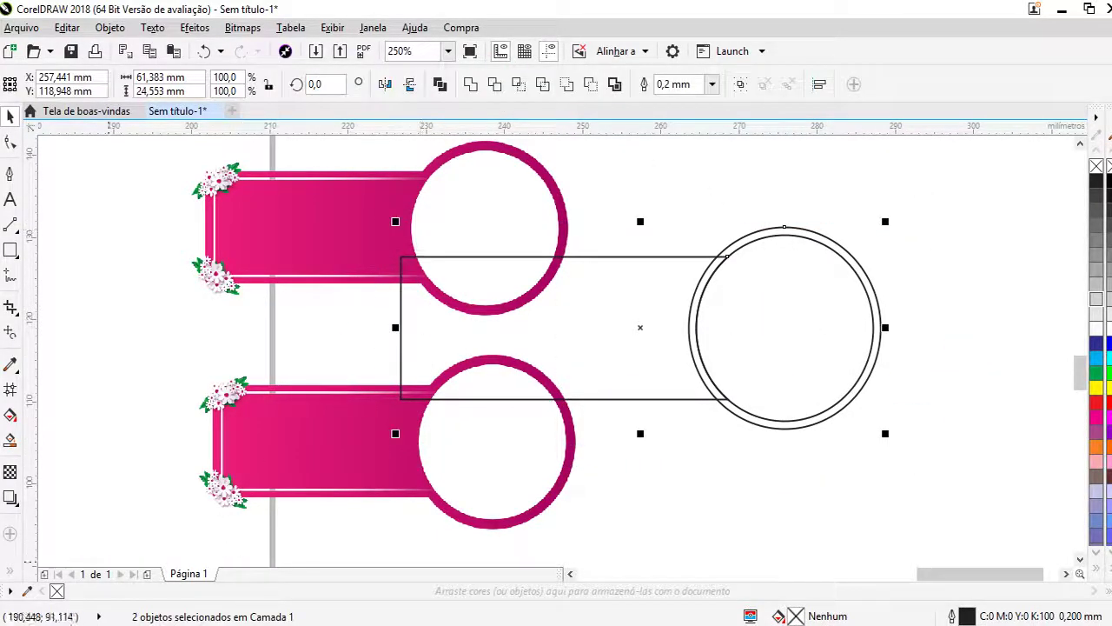
- Try welding the shapes and moving the banners, then undo back to separate shapes
left_click(470, 84)
scroll(785, 235, "down", 4)
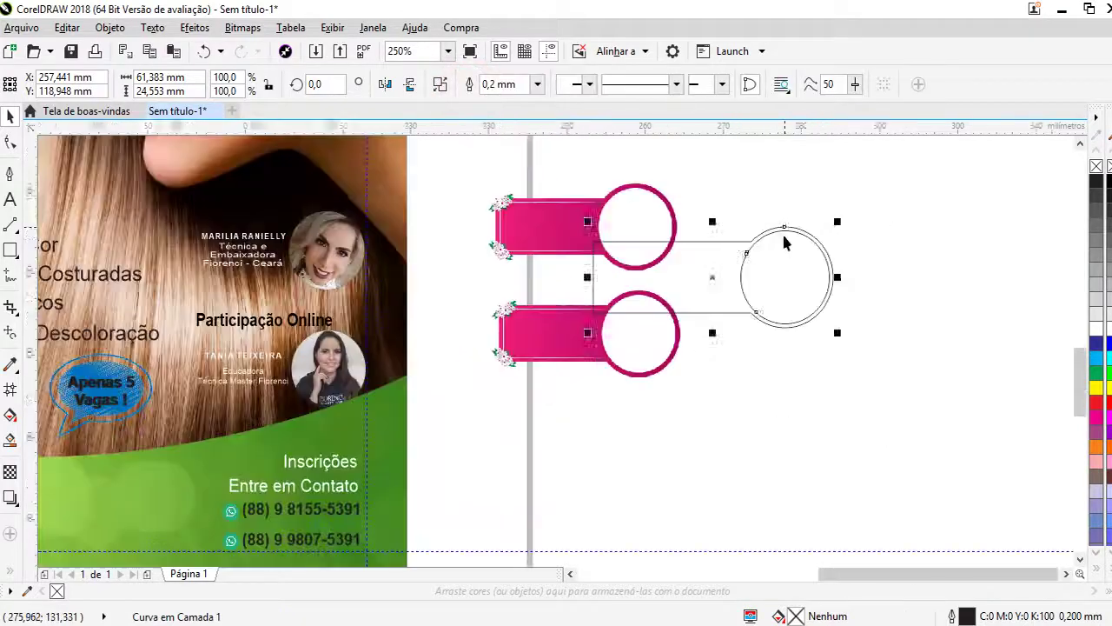
left_click_drag(721, 252, 747, 359)
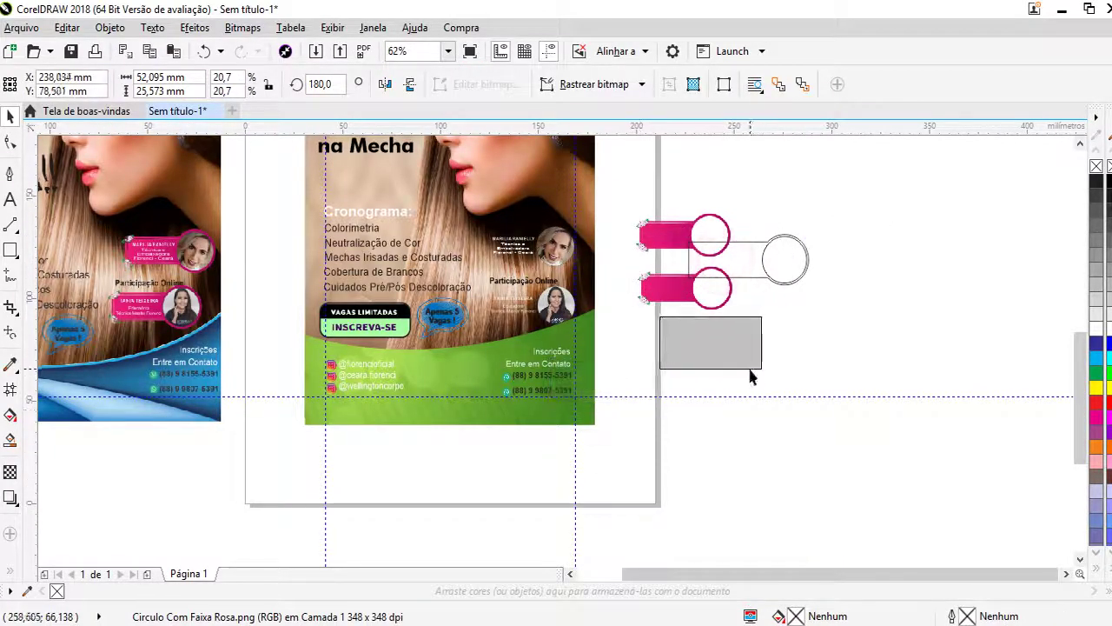
left_click_drag(725, 282, 693, 209)
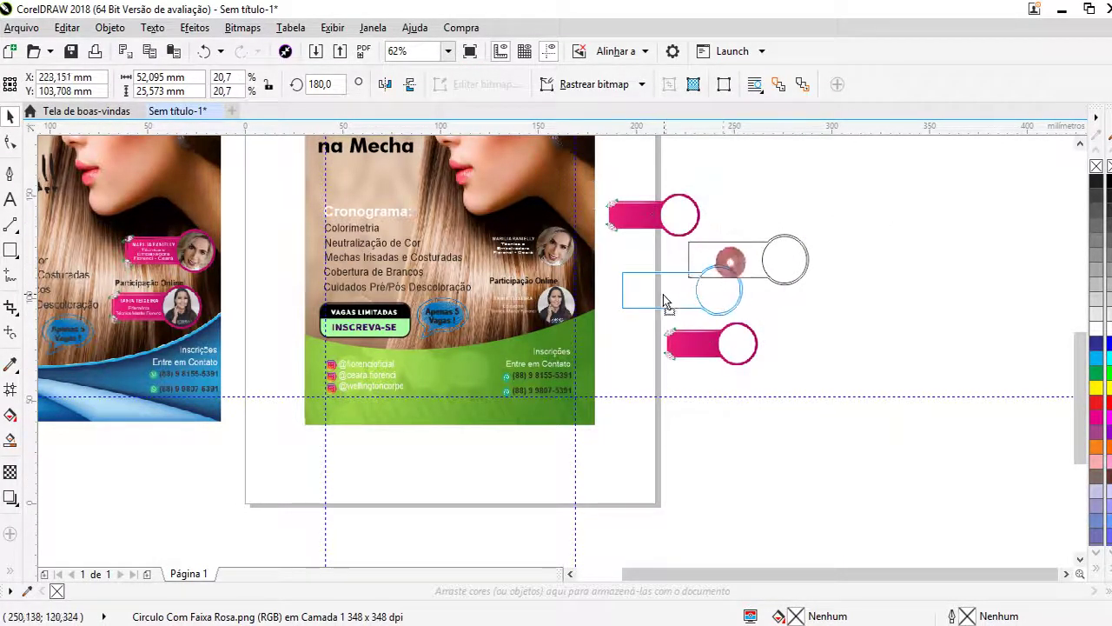
left_click_drag(795, 260, 727, 290)
scroll(755, 303, "up", 2)
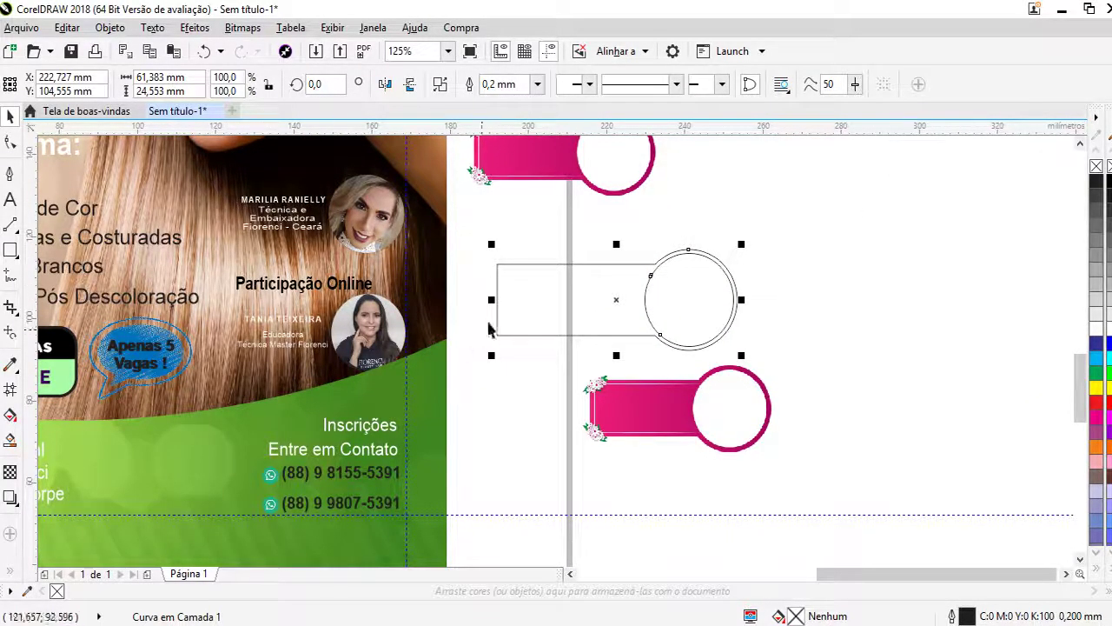
left_click_drag(701, 310, 836, 251)
left_click_drag(556, 161, 621, 301)
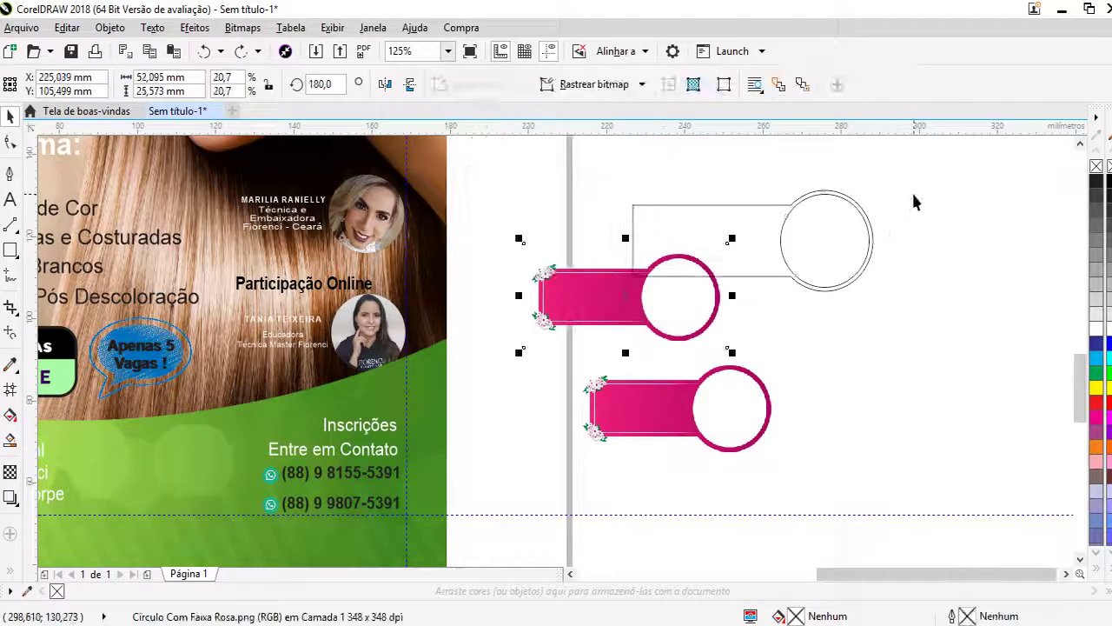
key("ctrl+z")
key("ctrl+z")
key("ctrl+z")
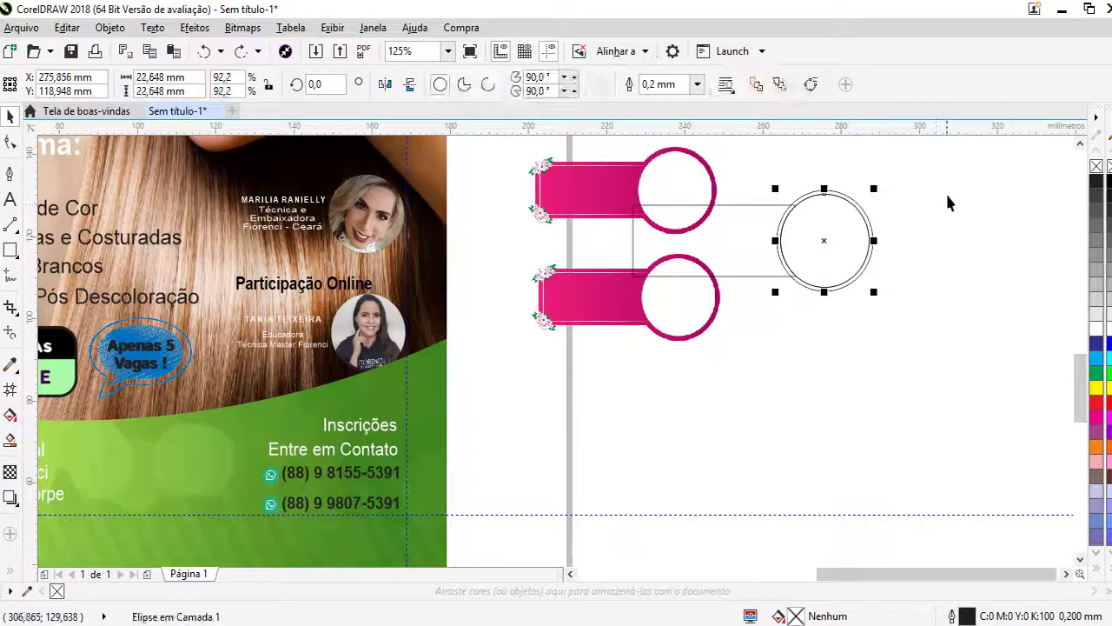
key("ctrl+z")
- Round the rectangle's corners to 2,011 mm with the Shape tool
left_click(946, 192)
left_click(750, 231)
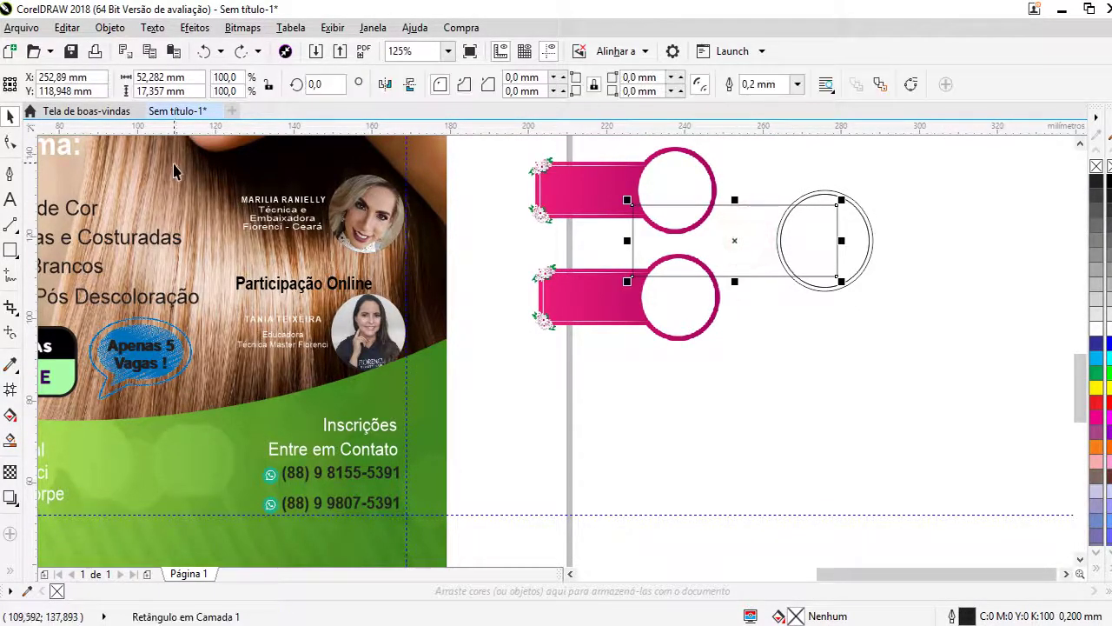
left_click(11, 142)
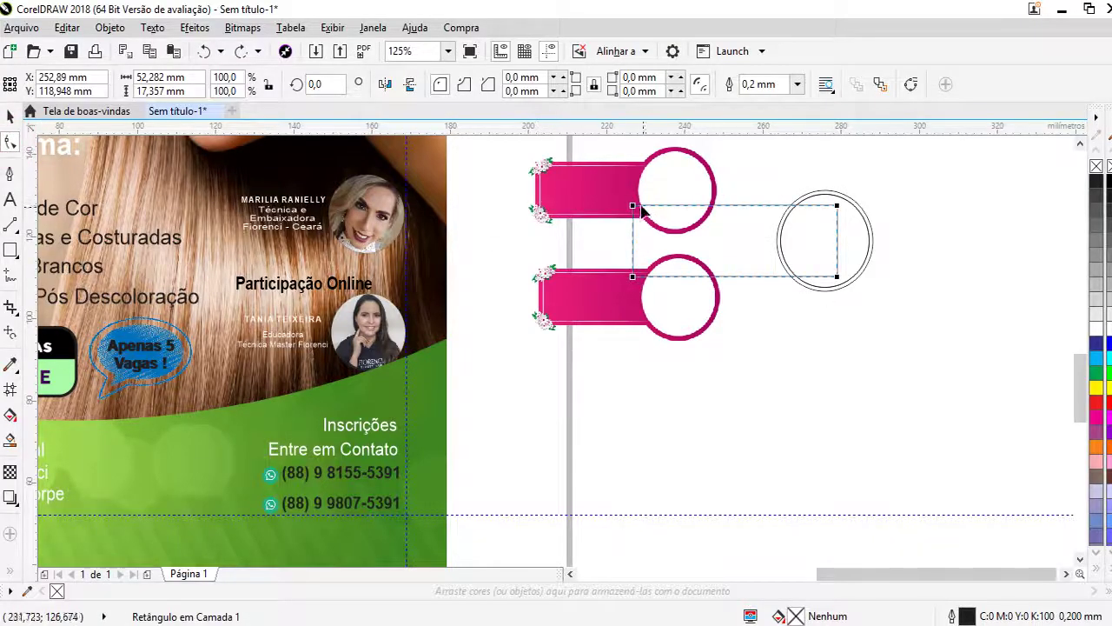
left_click_drag(639, 211, 646, 213)
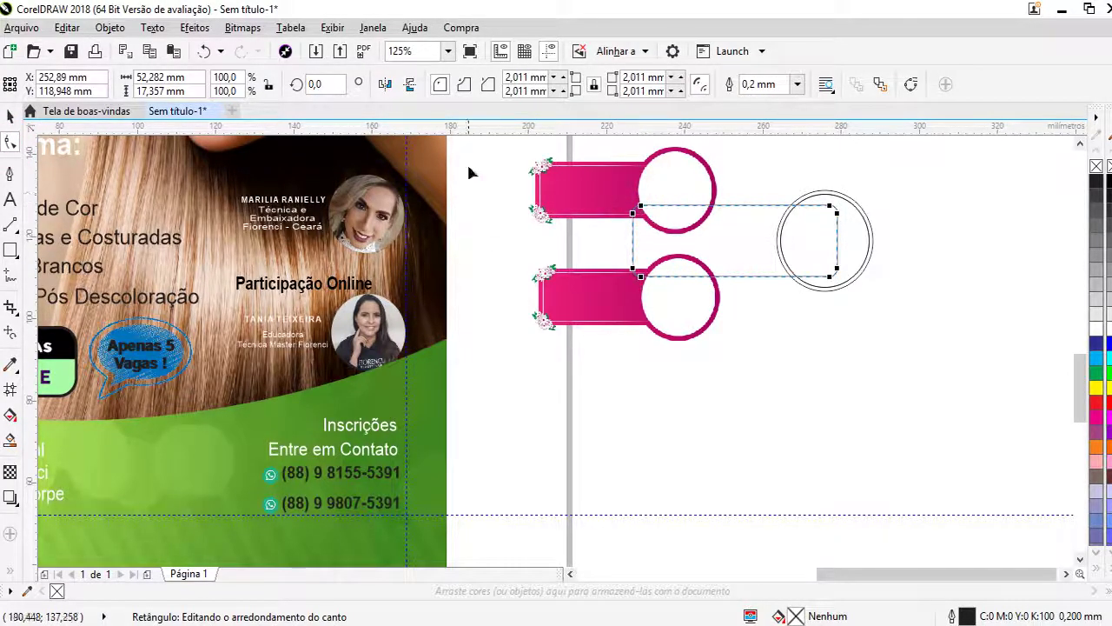
left_click(10, 116)
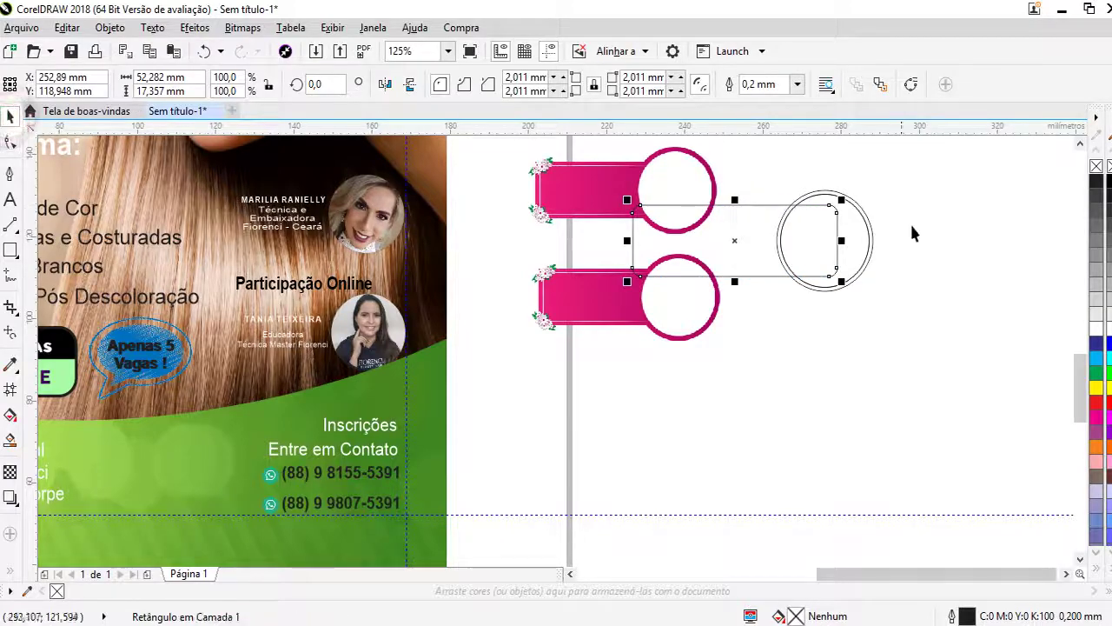
- Weld the inner circle and the rounded rectangle into one outline shape
left_click(862, 229)
left_click(680, 229, "shift")
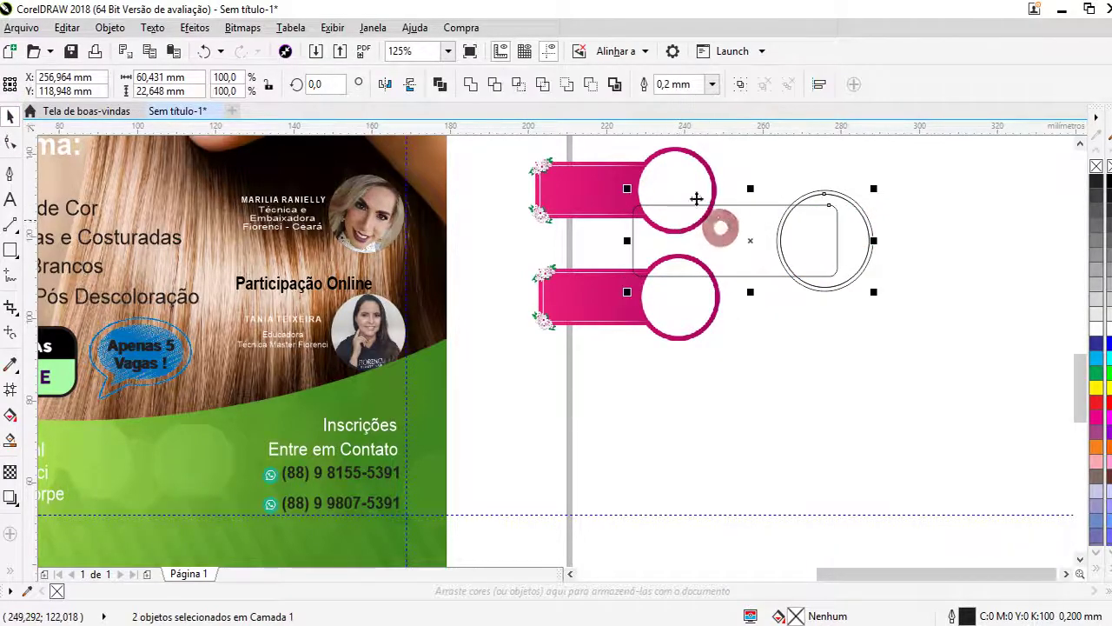
left_click(820, 190)
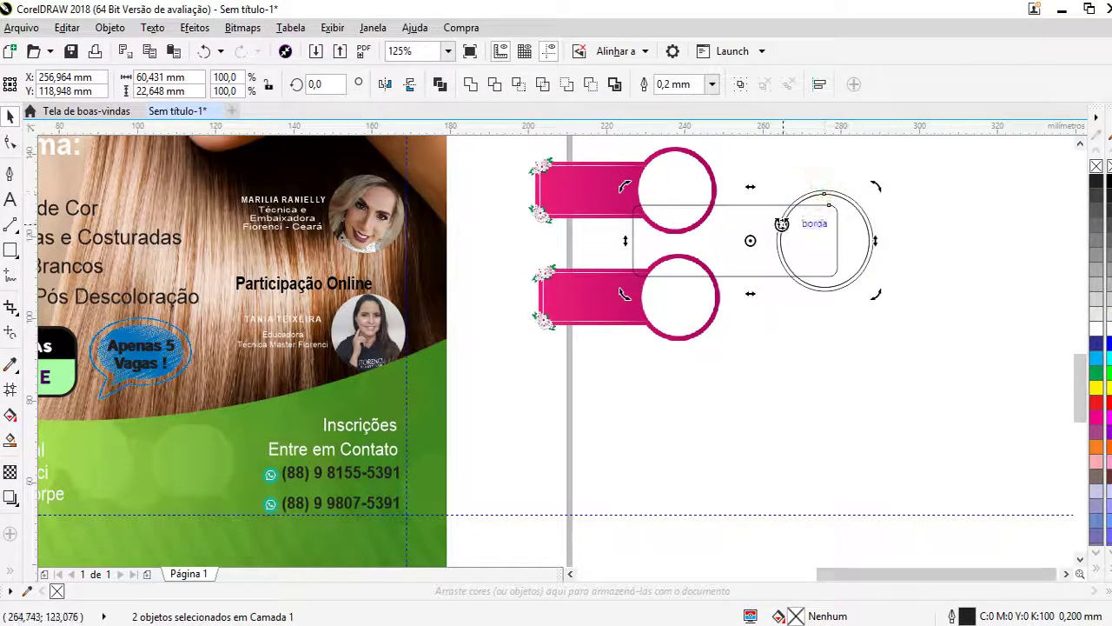
left_click(774, 211)
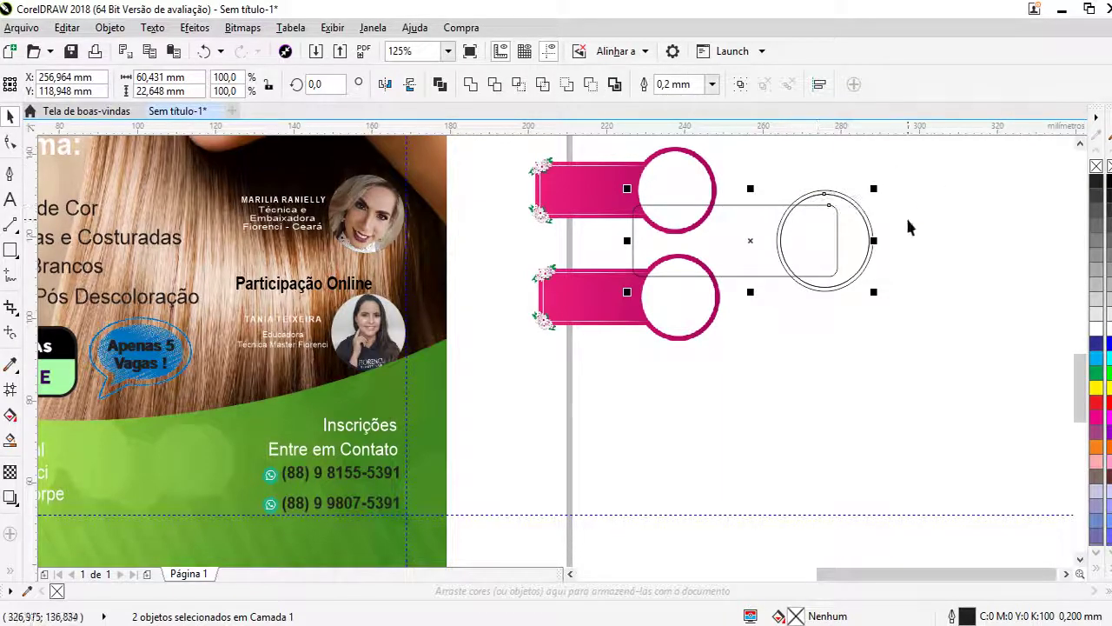
left_click(906, 219)
left_click(849, 234)
left_click(729, 236, "shift")
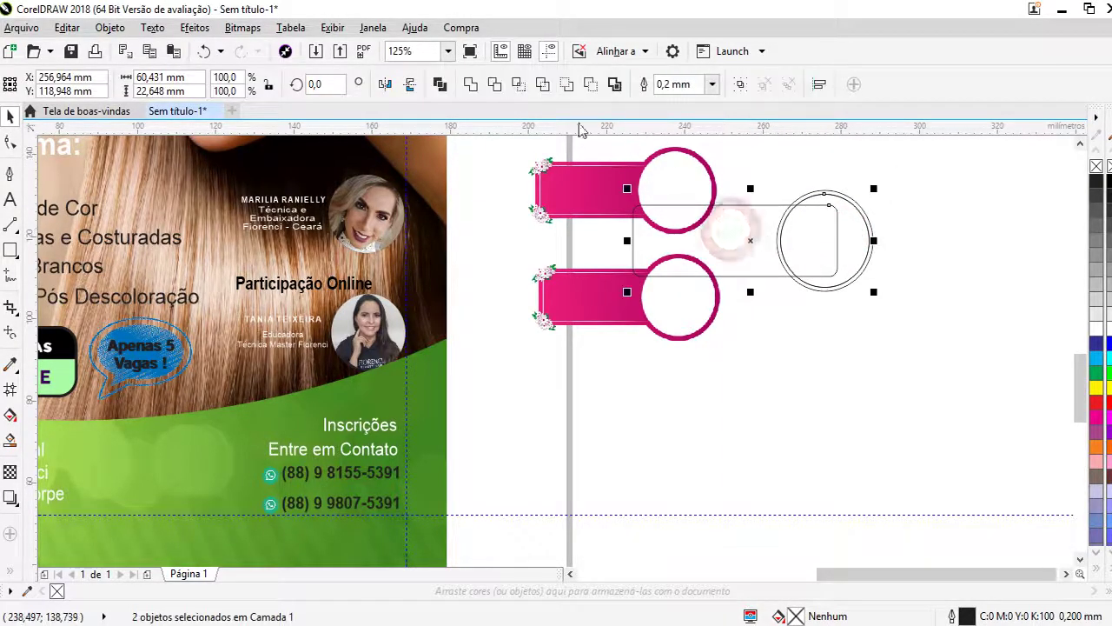
left_click(488, 83)
left_click(807, 239)
left_click(807, 240)
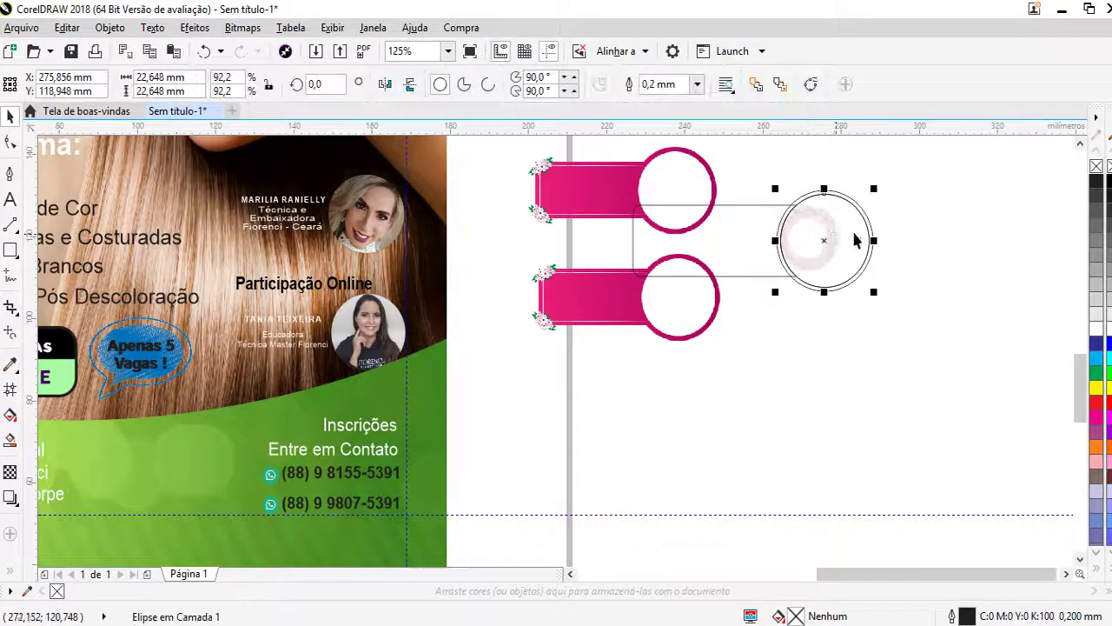
left_click_drag(938, 169, 593, 268)
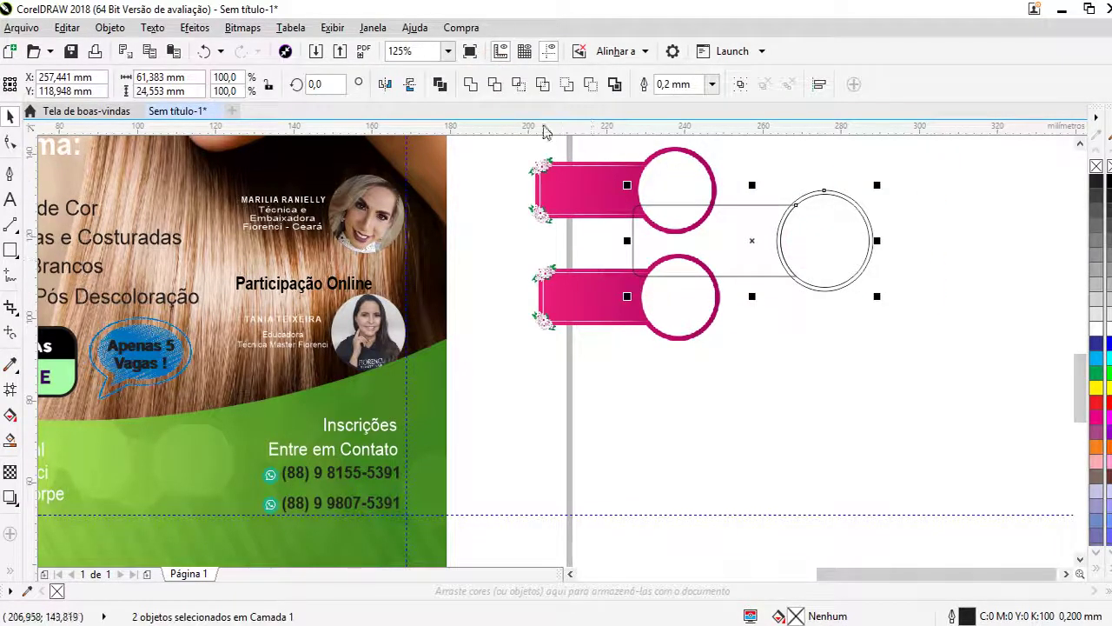
- Combine the tag into one outline, delete the top pink banner and reposition the other
left_click(470, 84)
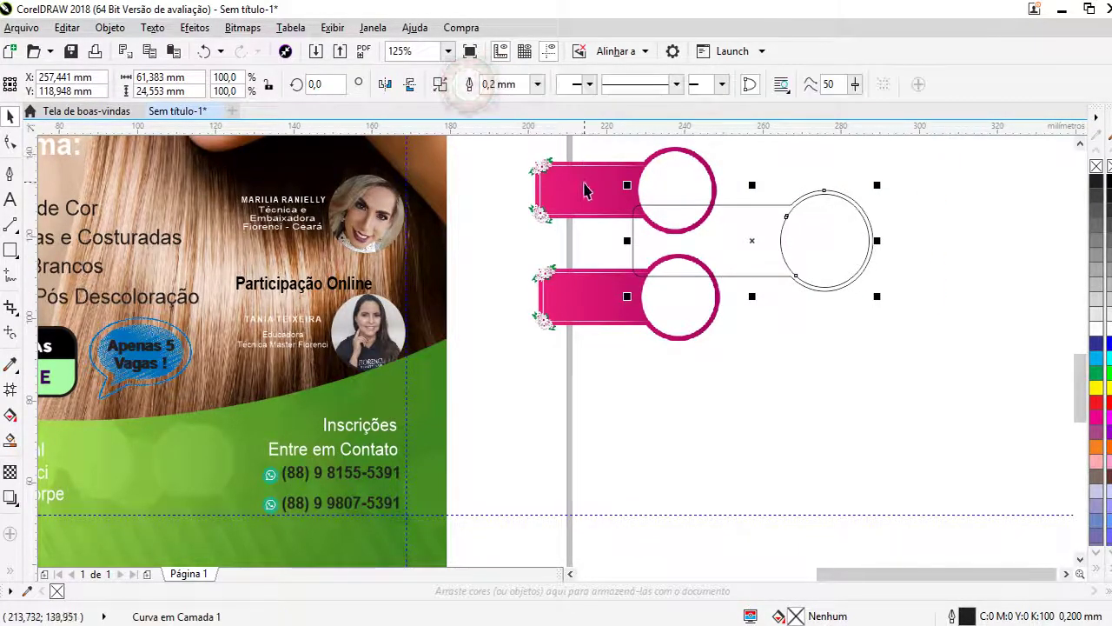
left_click(583, 186)
key("Delete")
left_click_drag(599, 292, 616, 362)
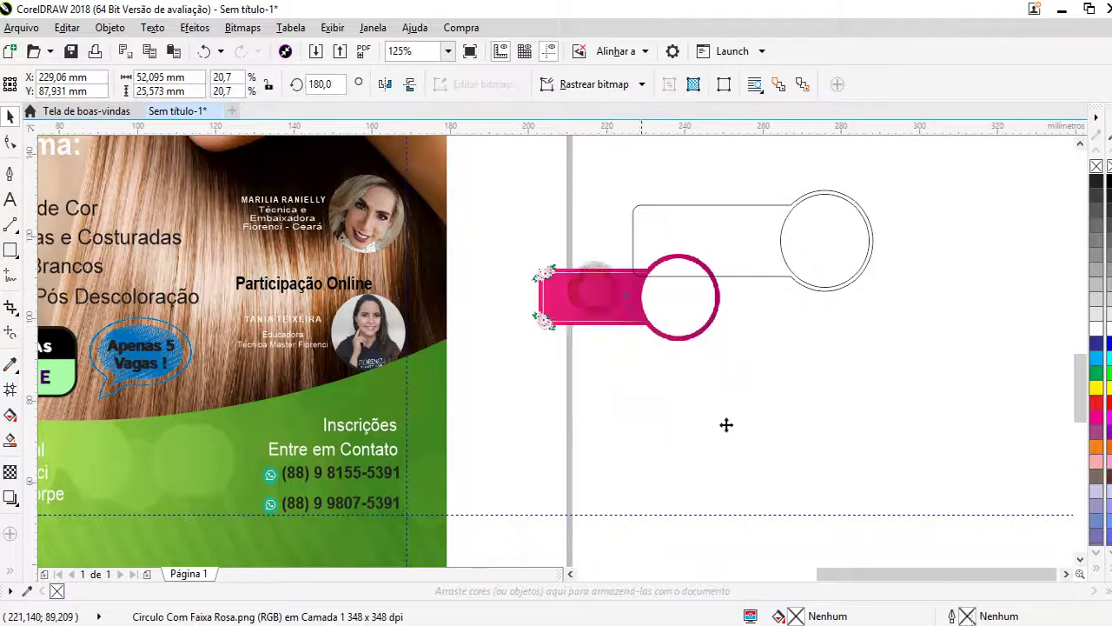
left_click(735, 265)
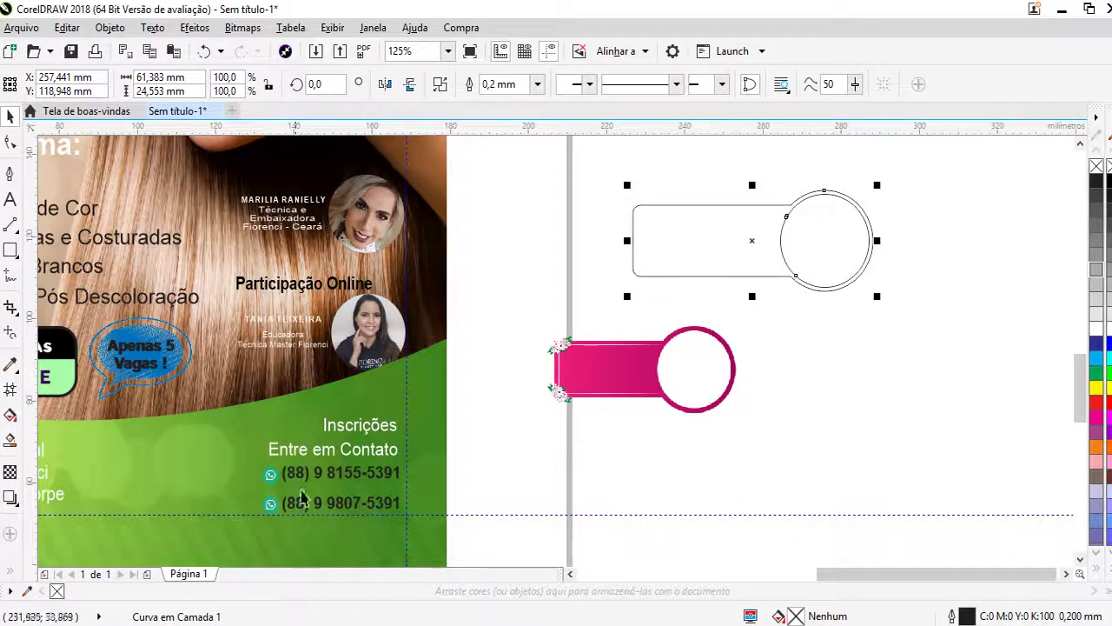
- Sample the existing banner's pink with the Eyedropper and test-fill the tag shape
left_click(12, 365)
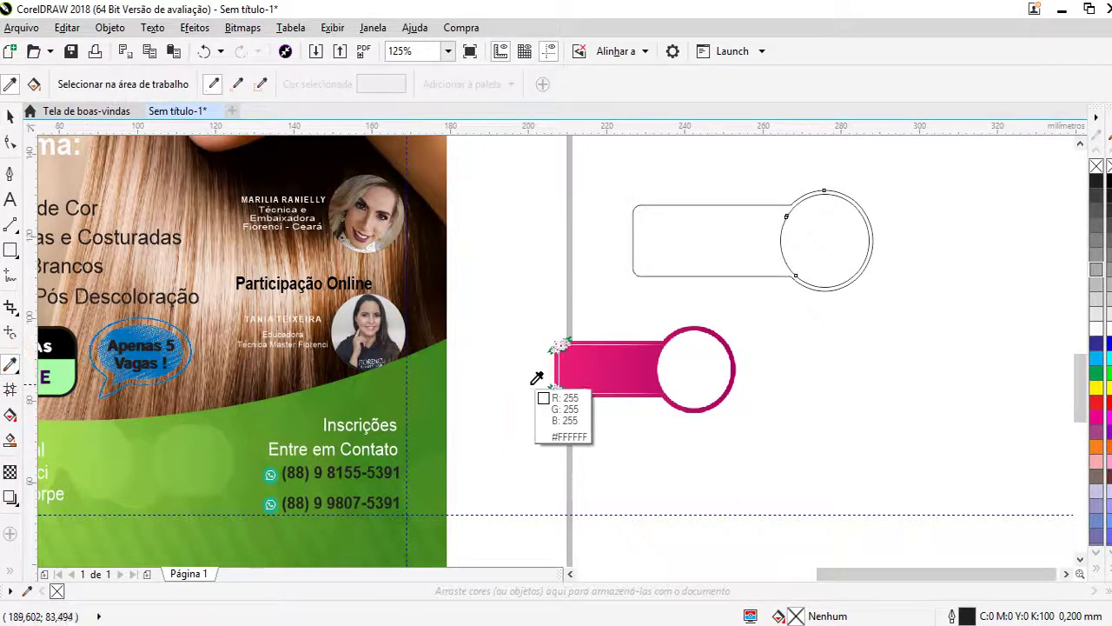
left_click(618, 373)
left_click(649, 252)
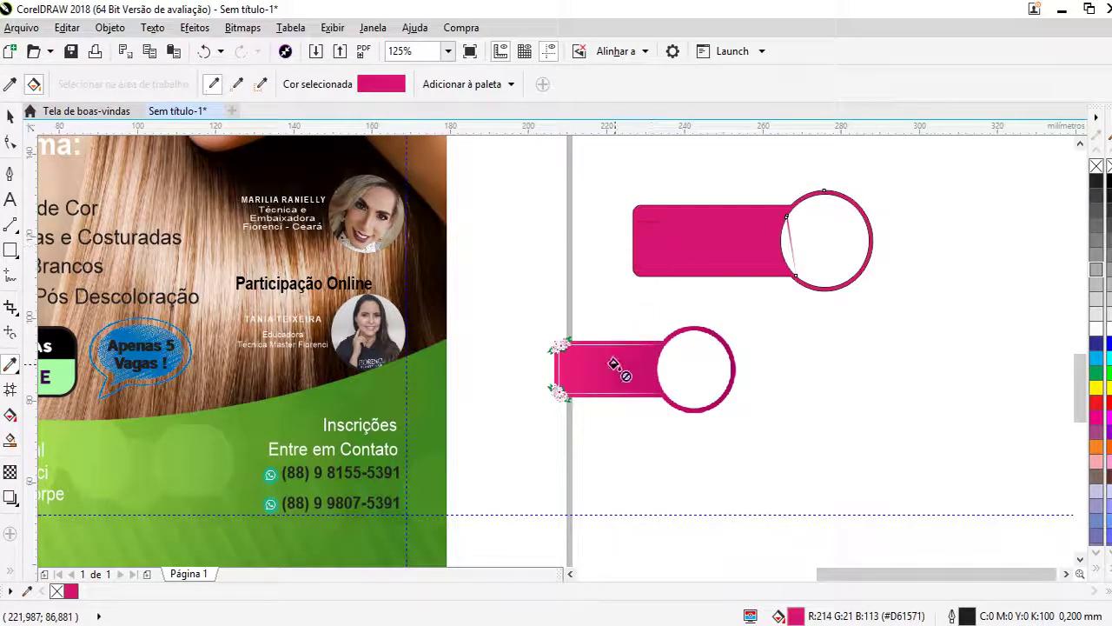
key("Delete")
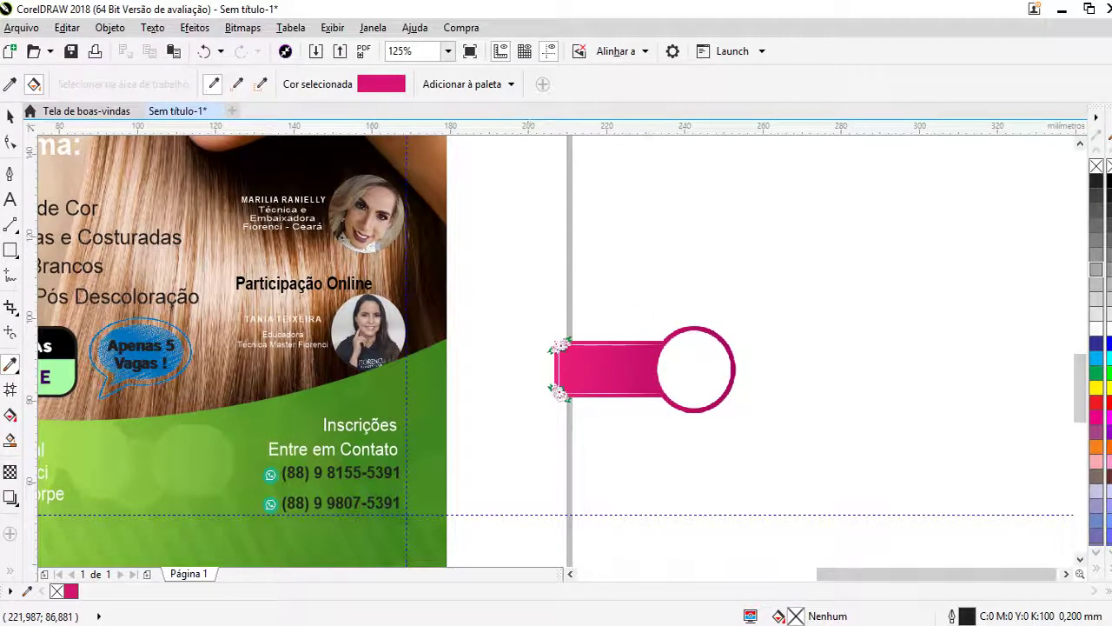
key("ctrl+z")
- Try deleting the nodes along the circle's left arc, then undo it
left_click(11, 142)
scroll(819, 236, "up", 2)
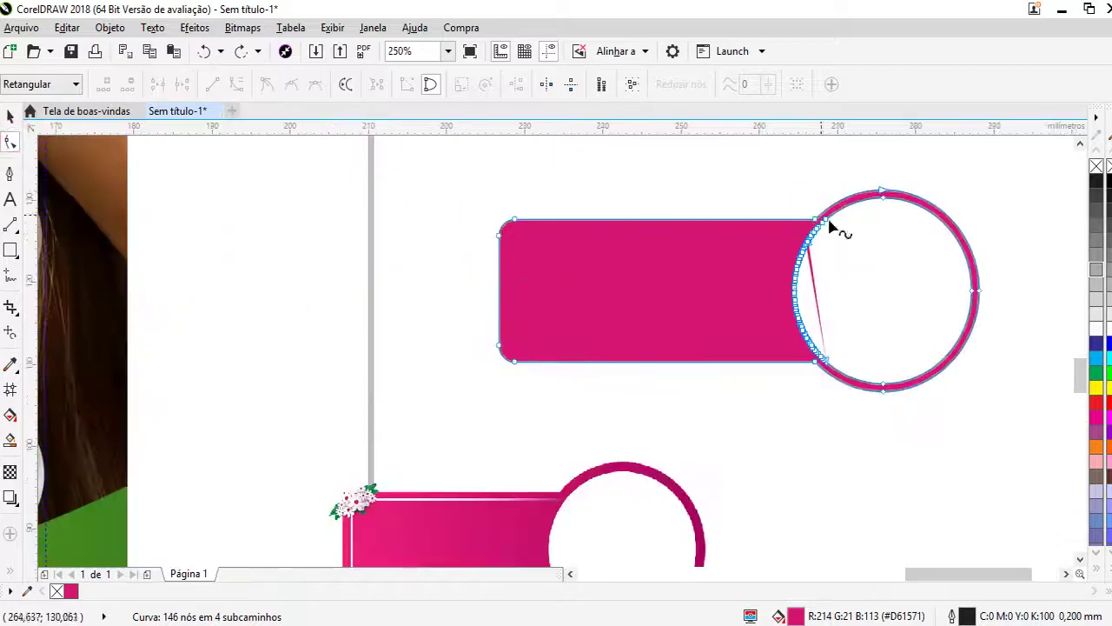
scroll(830, 227, "up", 5)
scroll(410, 186, "down", 3)
scroll(417, 248, "up", 2)
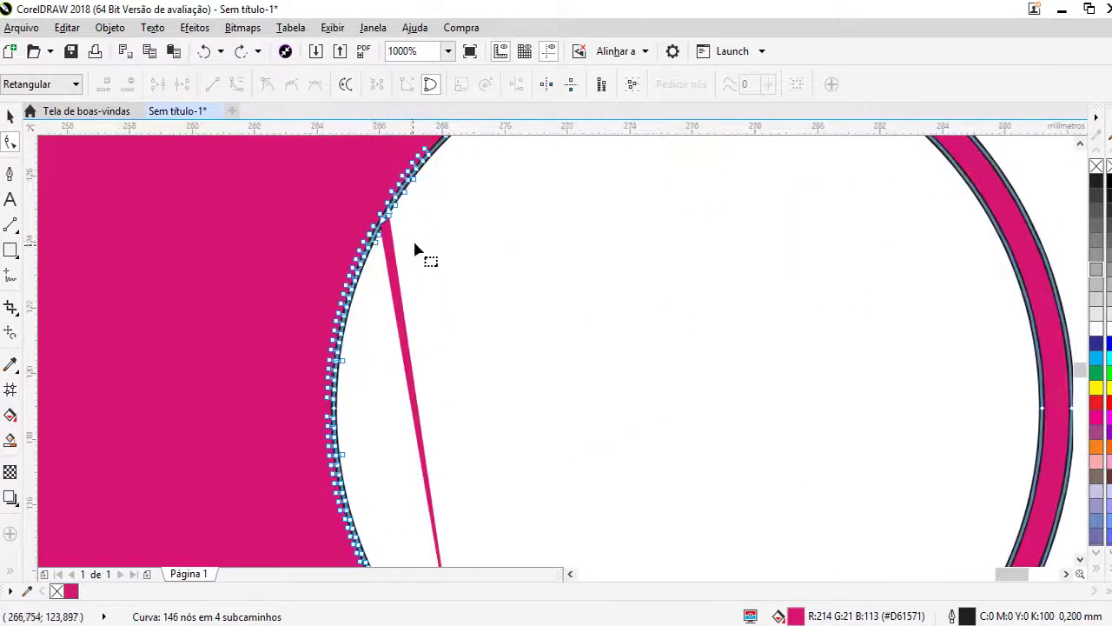
scroll(380, 248, "up", 3)
scroll(385, 258, "down", 3)
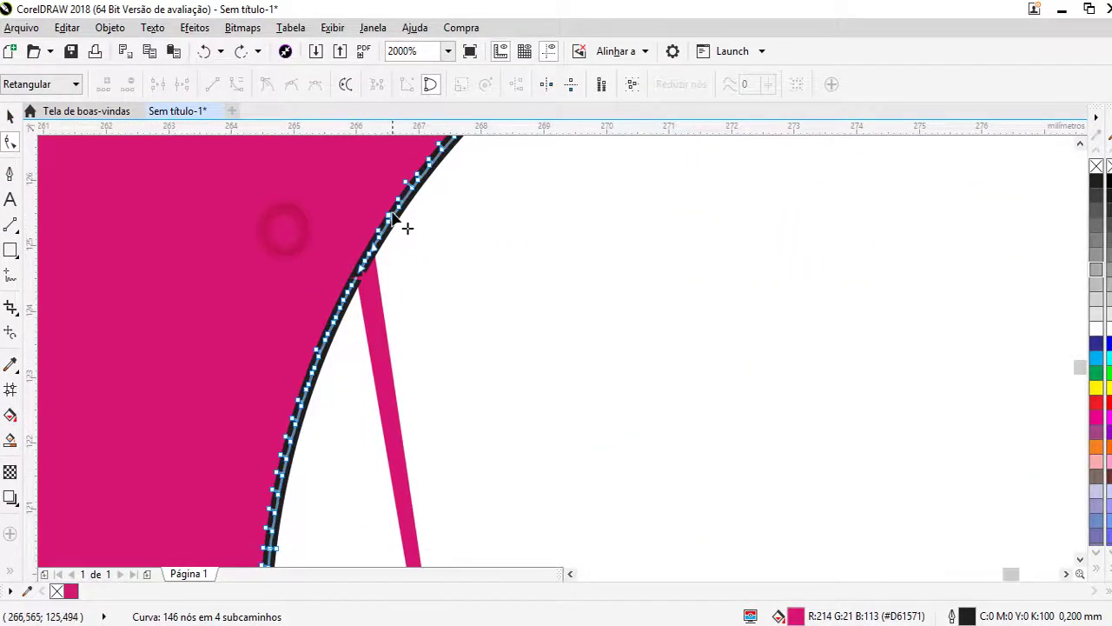
scroll(382, 234, "down", 2)
left_click_drag(303, 209, 501, 426)
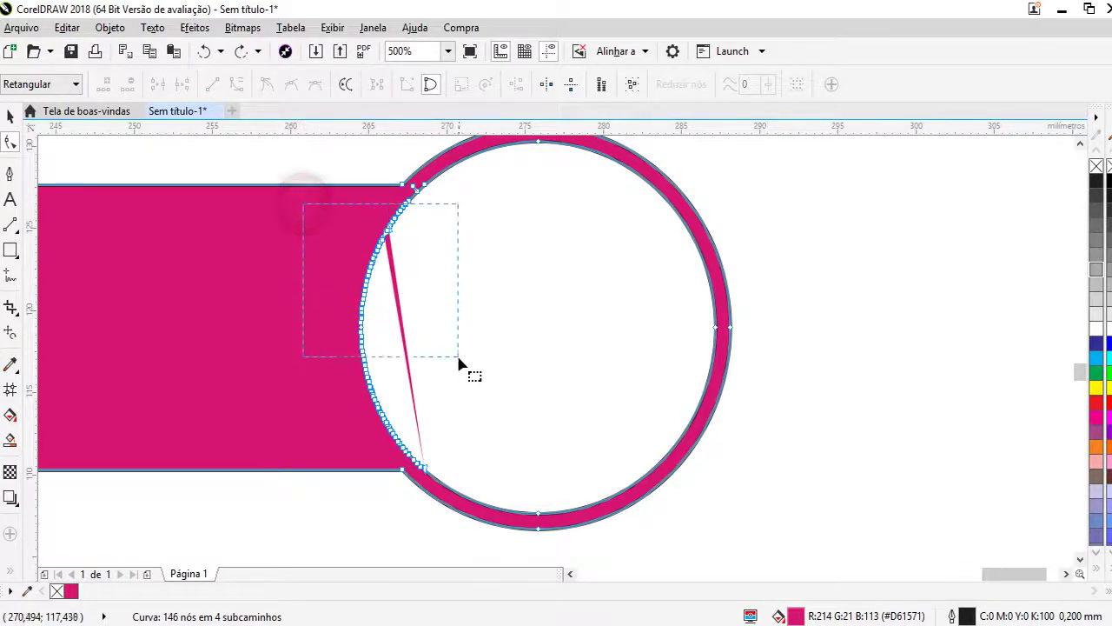
key("Delete")
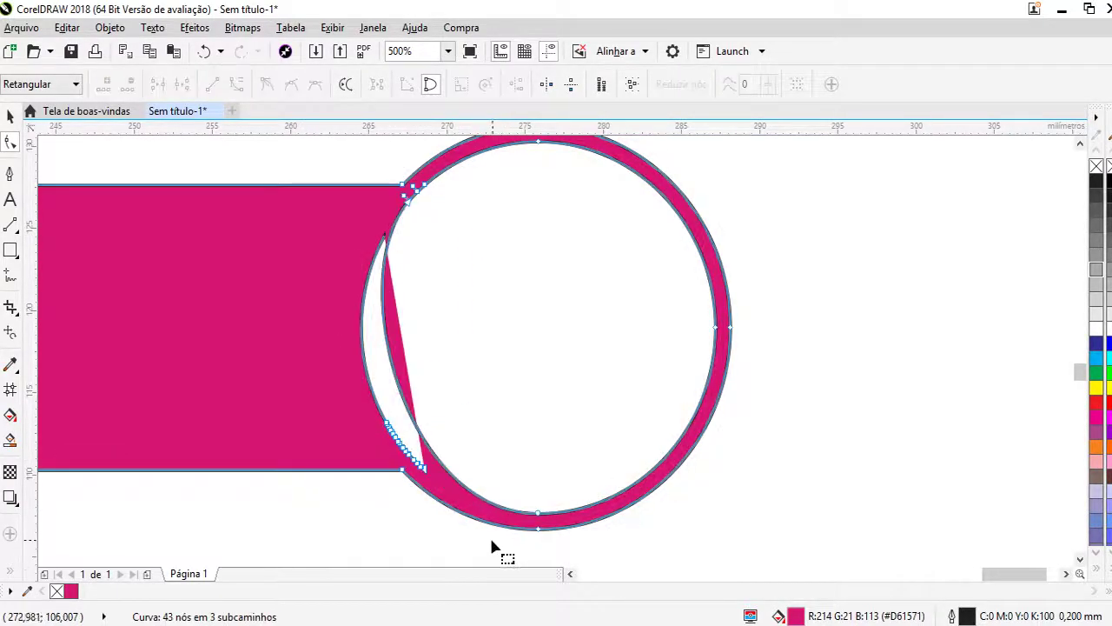
scroll(445, 486, "up", 1)
key("ctrl+z")
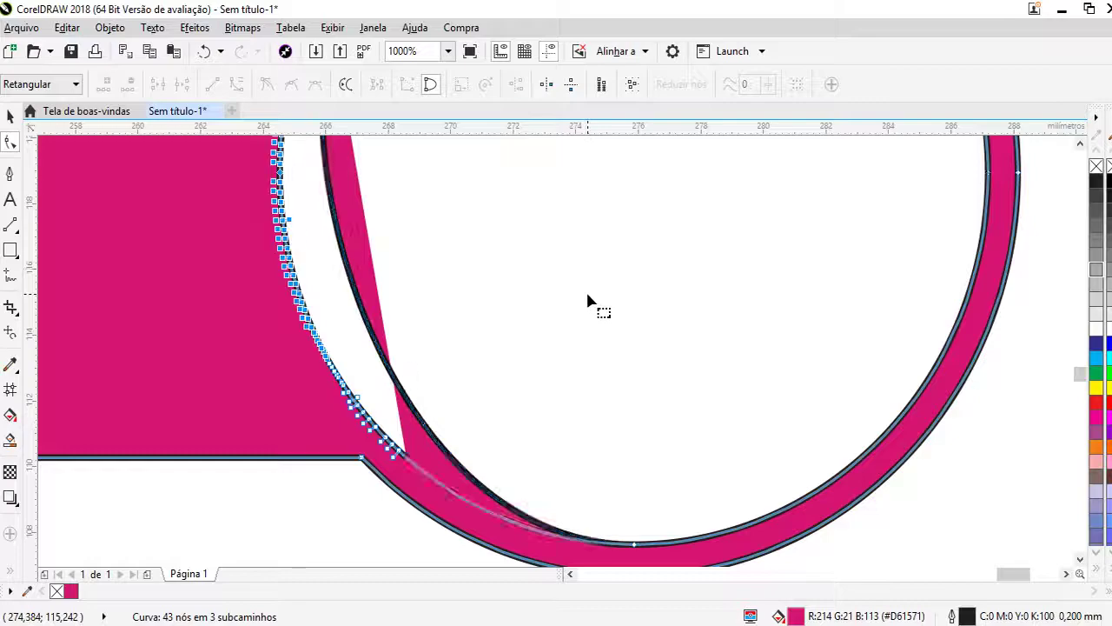
- Drag one arc node to reshape the tag's curve, then return to the Pick tool
left_click_drag(405, 458, 457, 426)
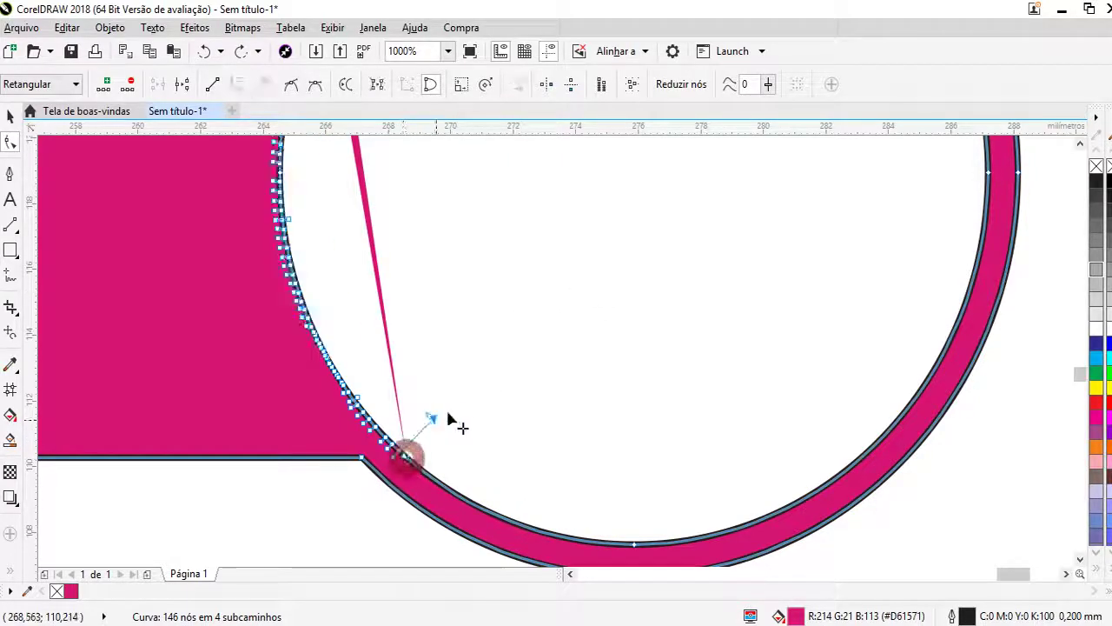
scroll(417, 447, "up", 2)
scroll(437, 413, "up", 1)
scroll(437, 413, "down", 1)
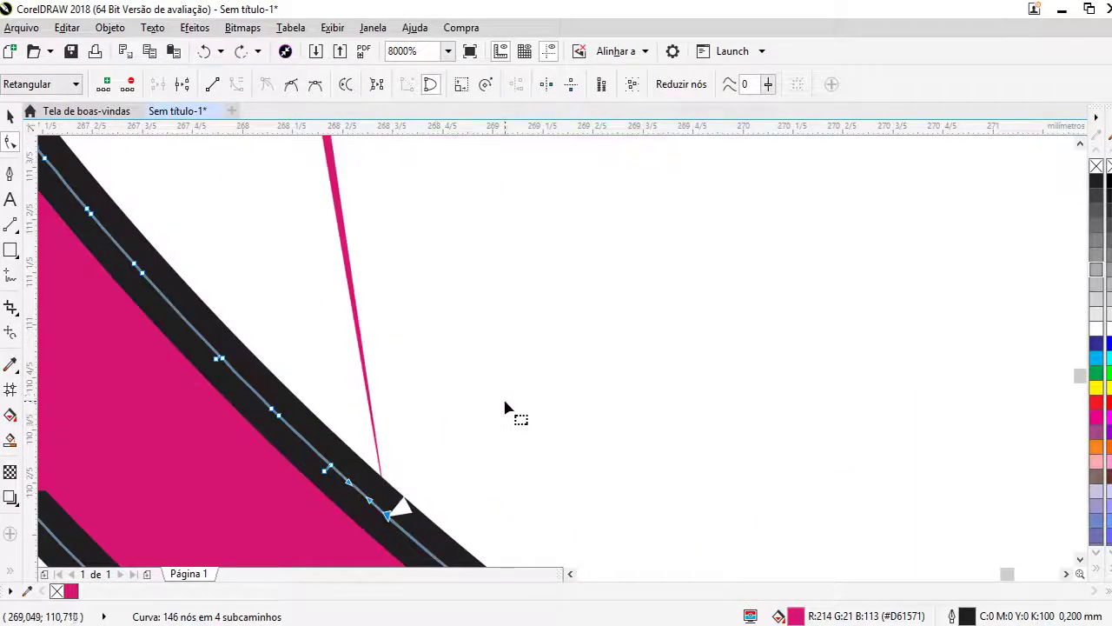
scroll(504, 410, "down", 1)
scroll(472, 397, "down", 5)
scroll(484, 415, "up", 2)
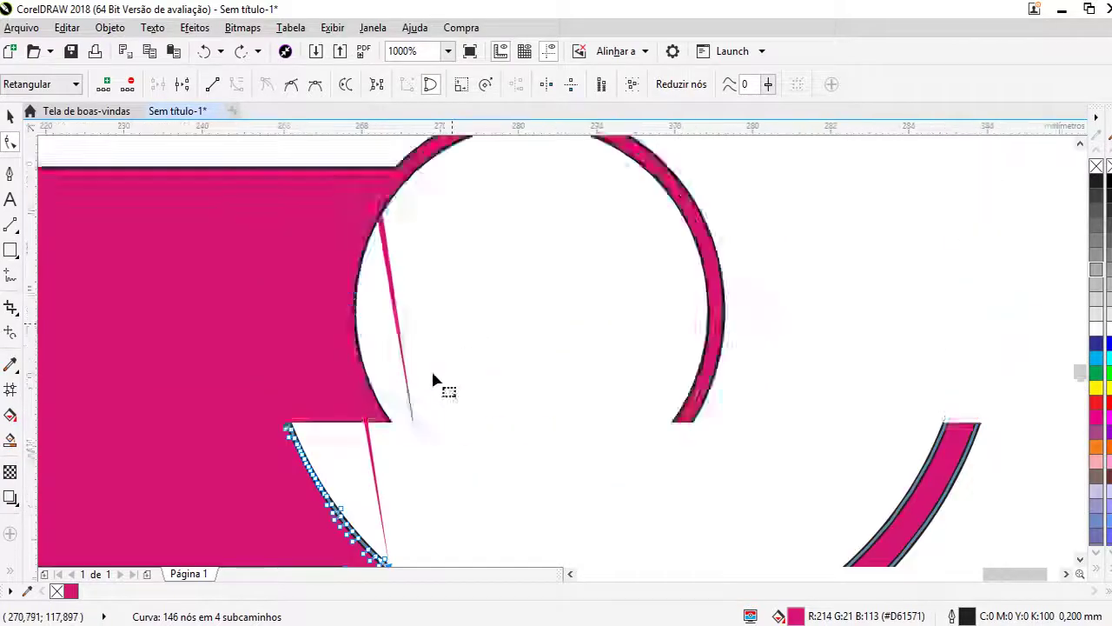
left_click(11, 115)
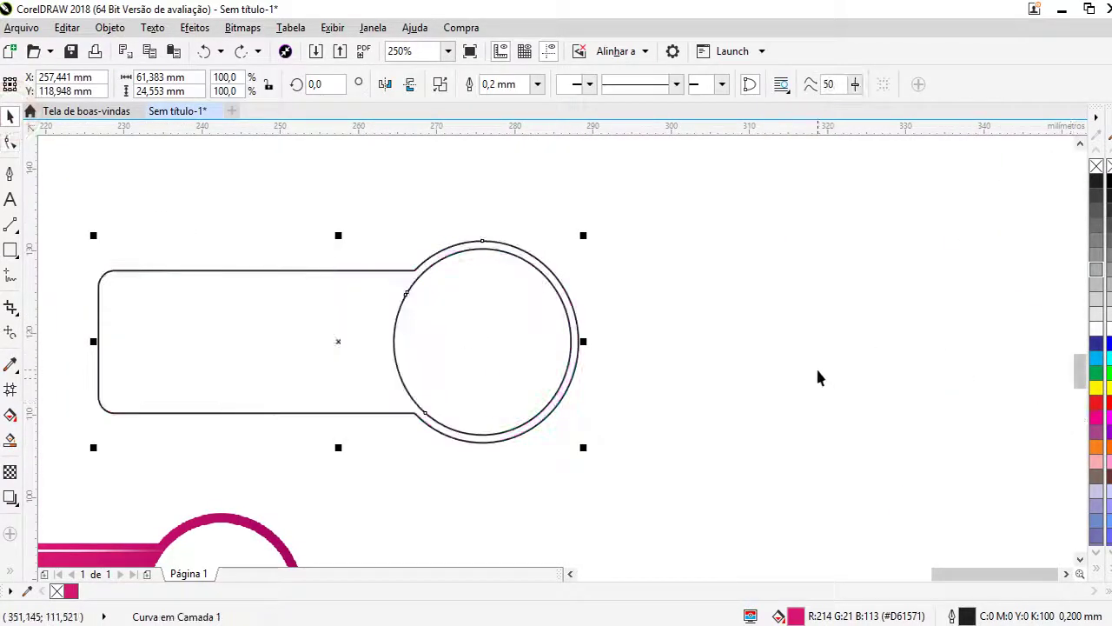
- Restore the separate shapes and weld the rounded bar to the outer circle
key("ctrl+z")
key("ctrl+z")
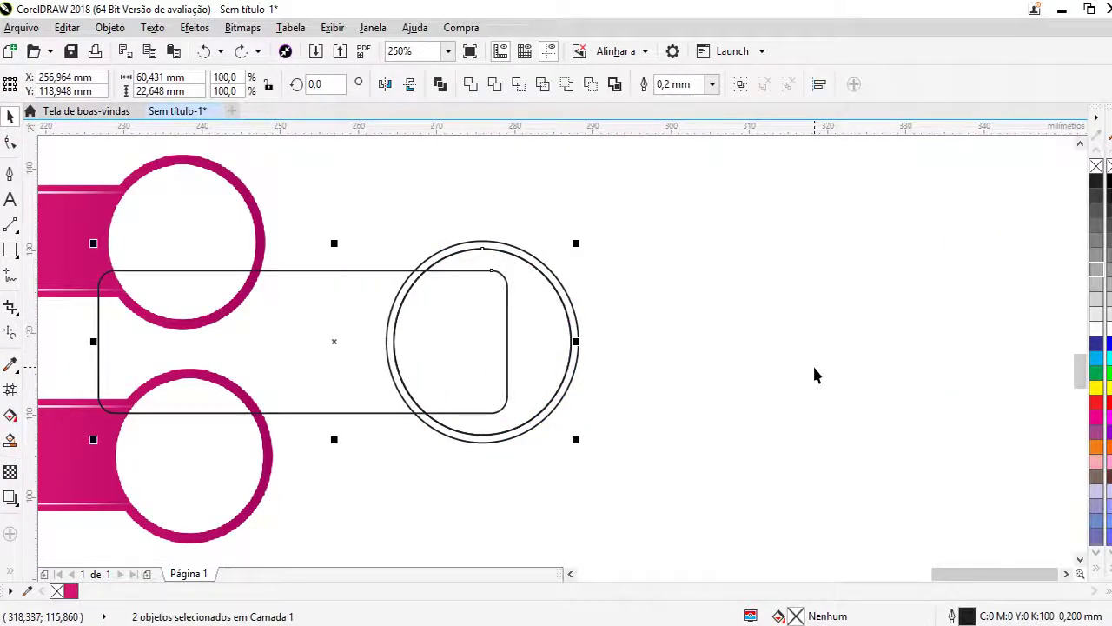
left_click(752, 356)
scroll(447, 307, "up", 3)
left_click(467, 310)
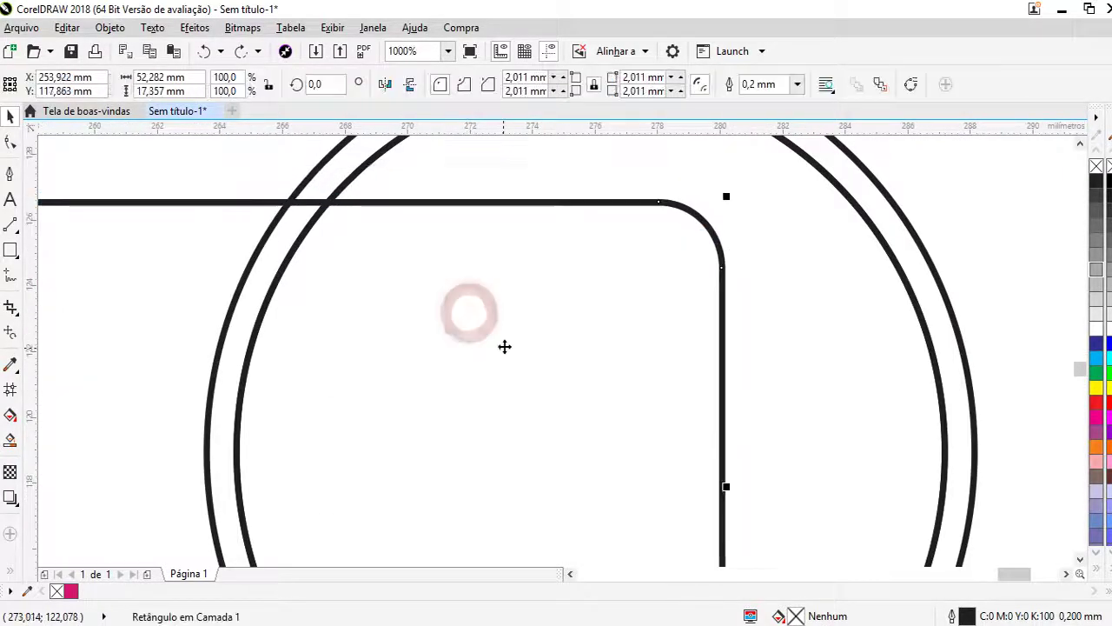
scroll(786, 282, "down", 1)
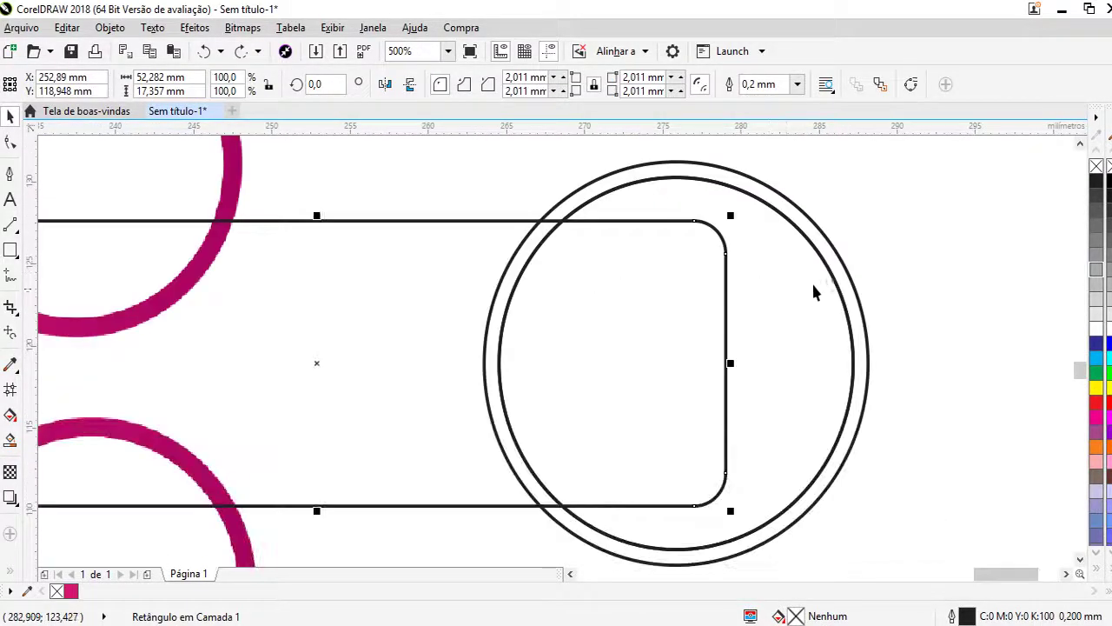
left_click(834, 264, "shift")
left_click(479, 84)
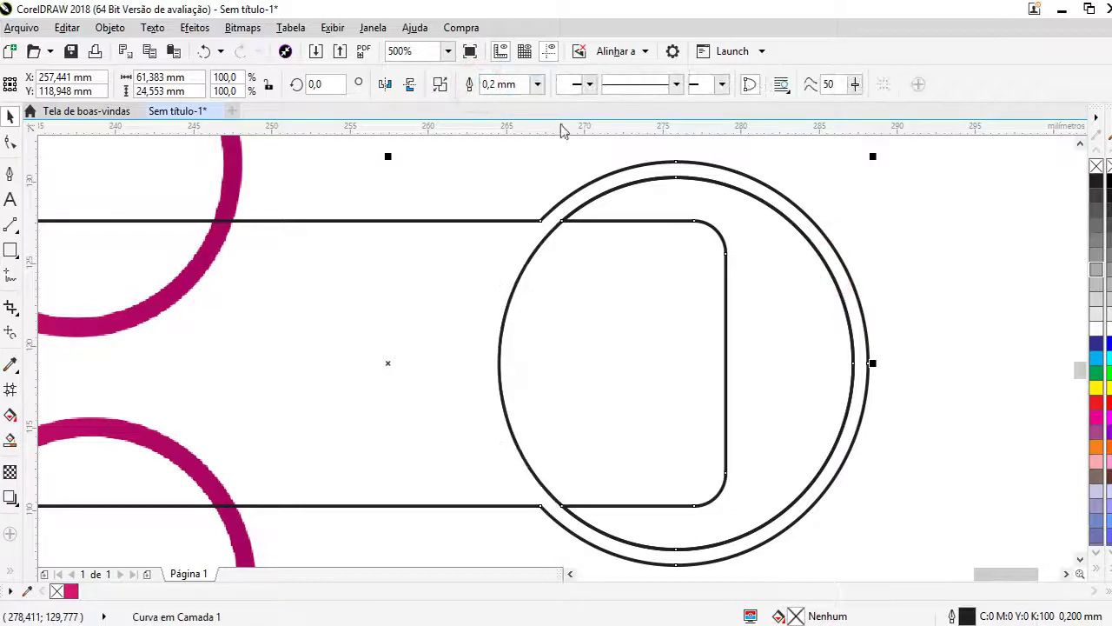
- Trim the inner circle out of the welded tag and delete the leftover circle
left_click(786, 204)
left_click(766, 270)
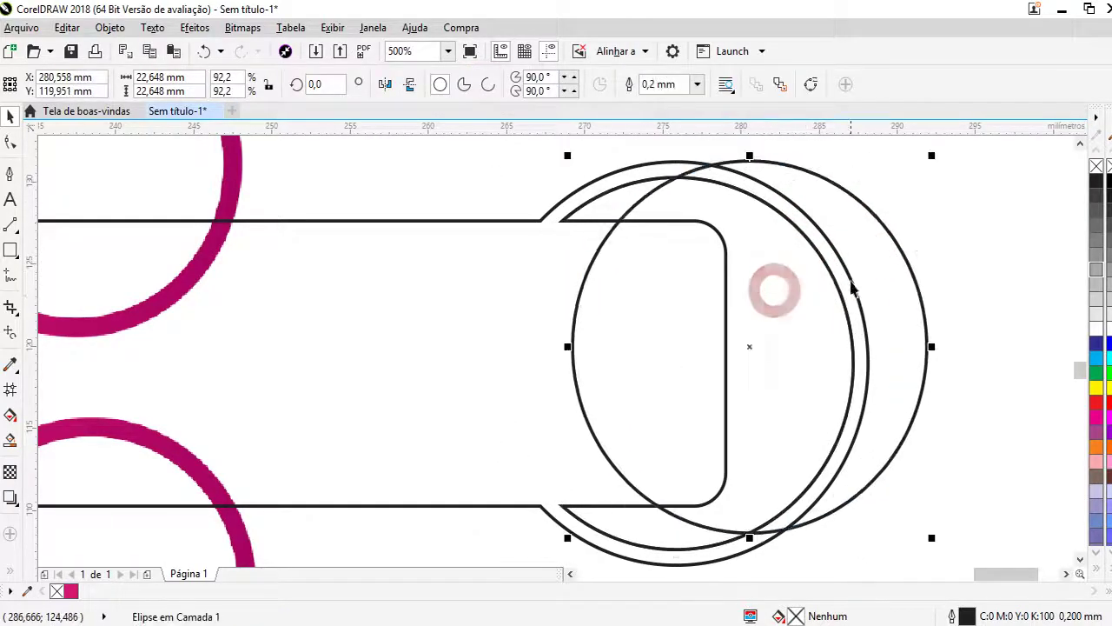
left_click(322, 336, "shift")
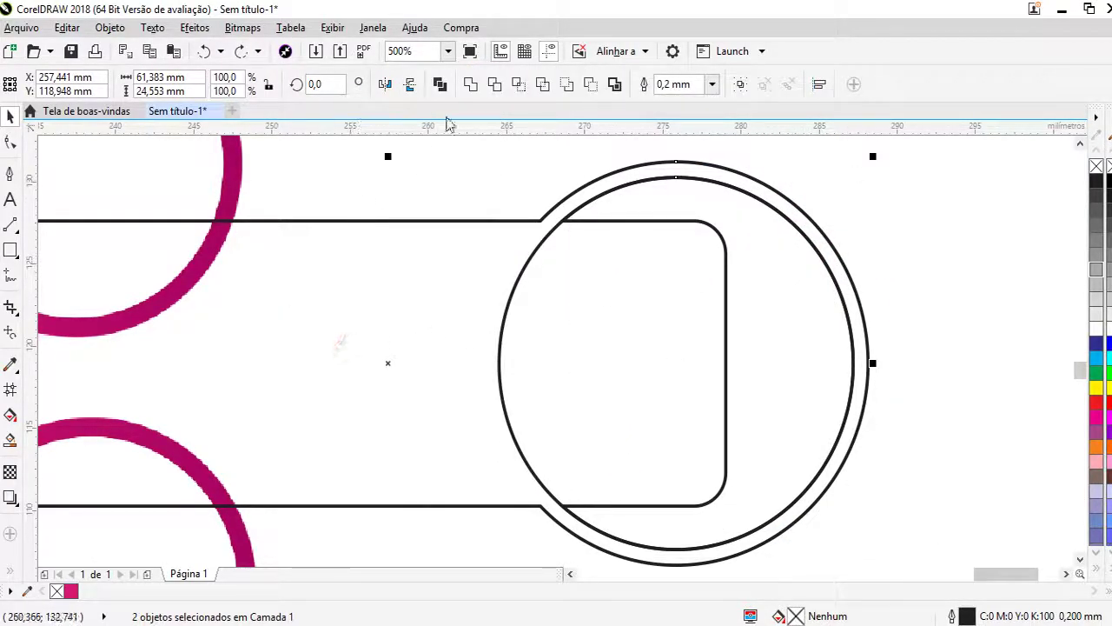
left_click(494, 83)
left_click(654, 323)
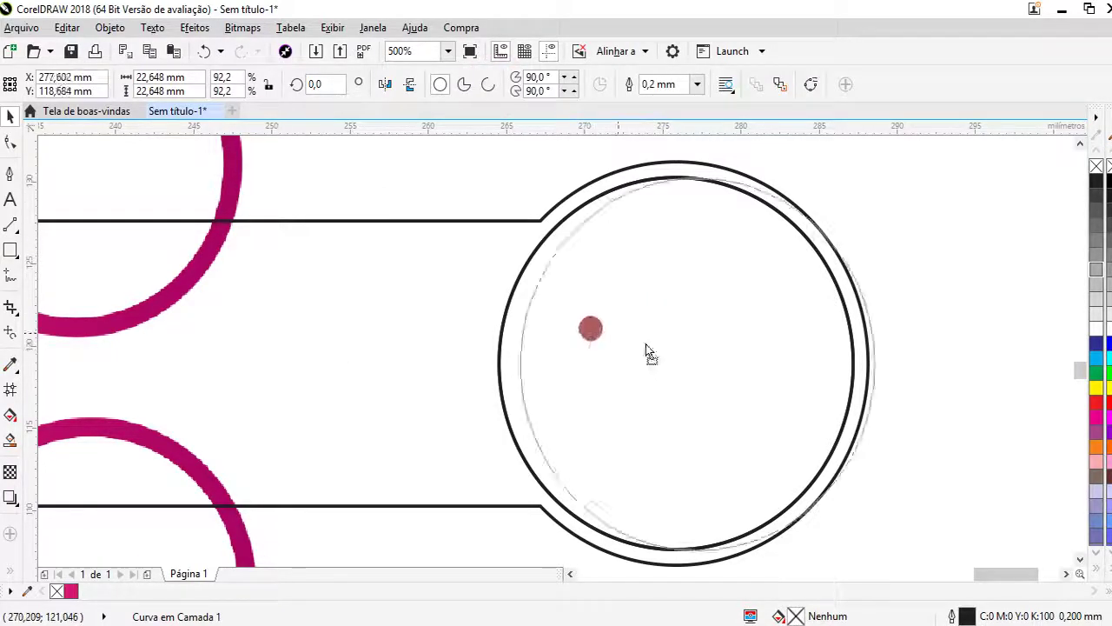
left_click_drag(591, 325, 676, 350)
key("Delete")
left_click(434, 352)
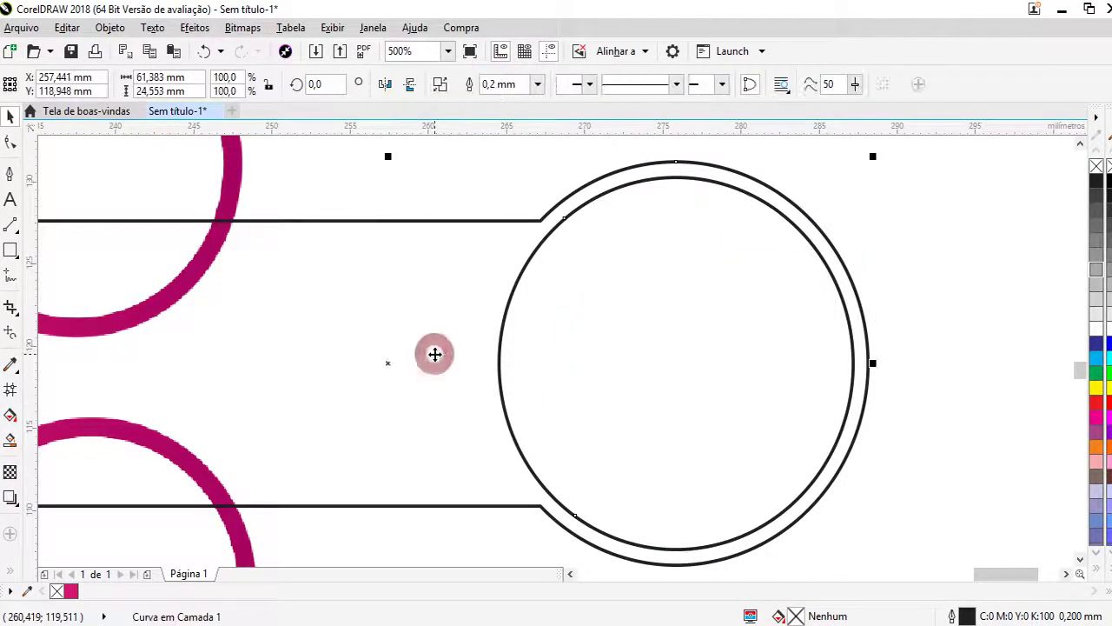
scroll(463, 414, "down", 3)
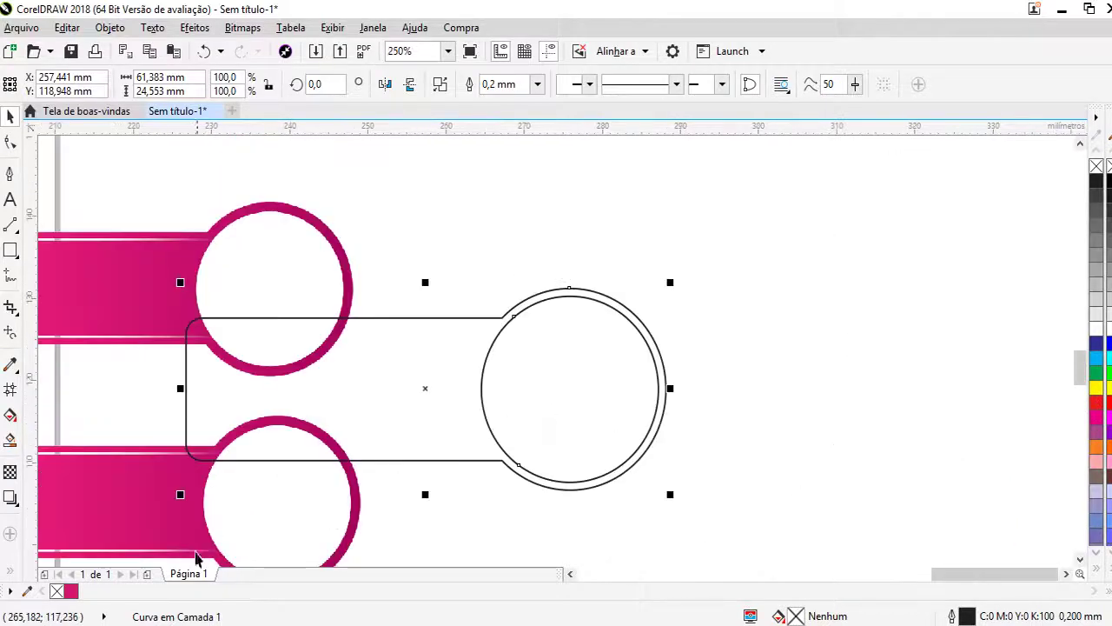
- Fill the tag with the banner pink, remove its outline and move it lower right
left_click_drag(69, 591, 469, 374)
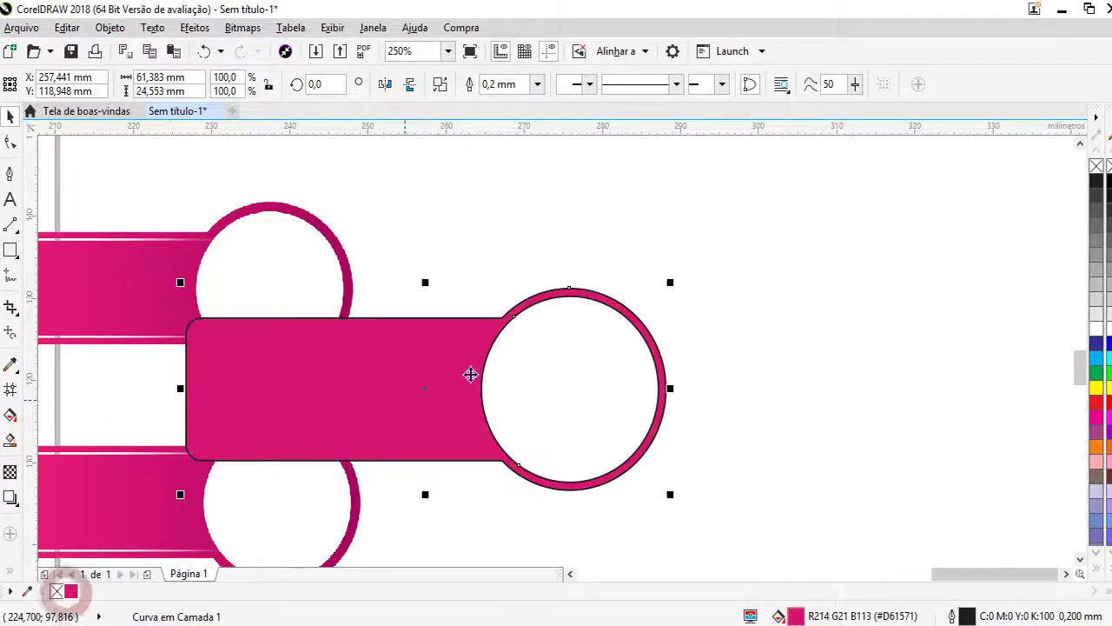
right_click(1093, 167)
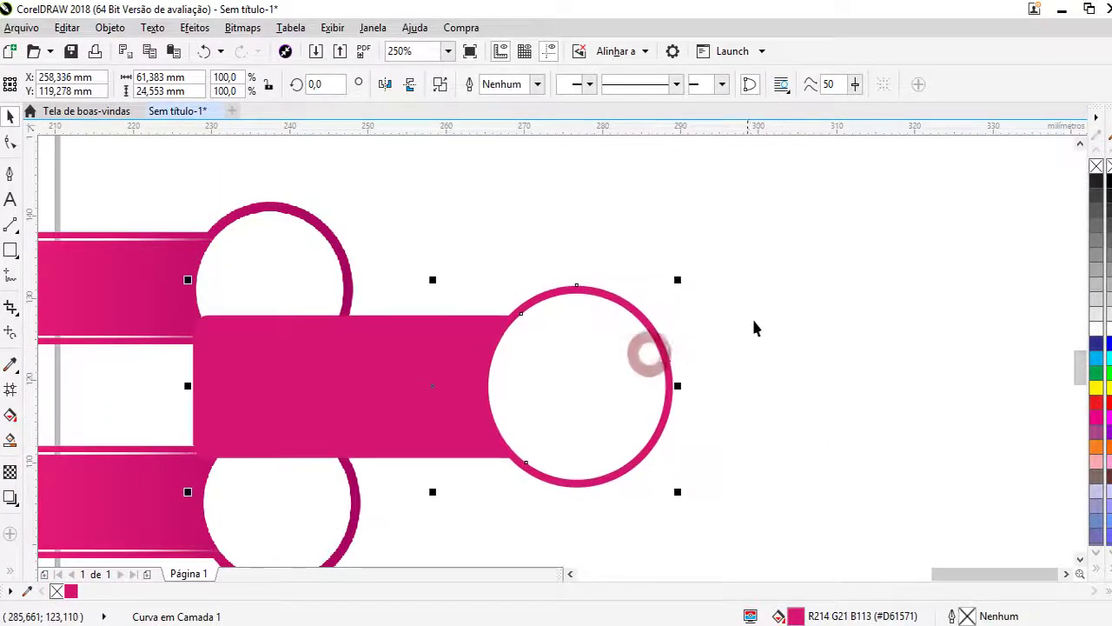
scroll(752, 320, "down", 5)
mouse_move(714, 307)
left_mouse_down()
mouse_move(749, 324)
mouse_move(760, 363)
left_mouse_up()
- Delete the two old circle images and move the pink tag onto the first speaker's photo
left_click(630, 313)
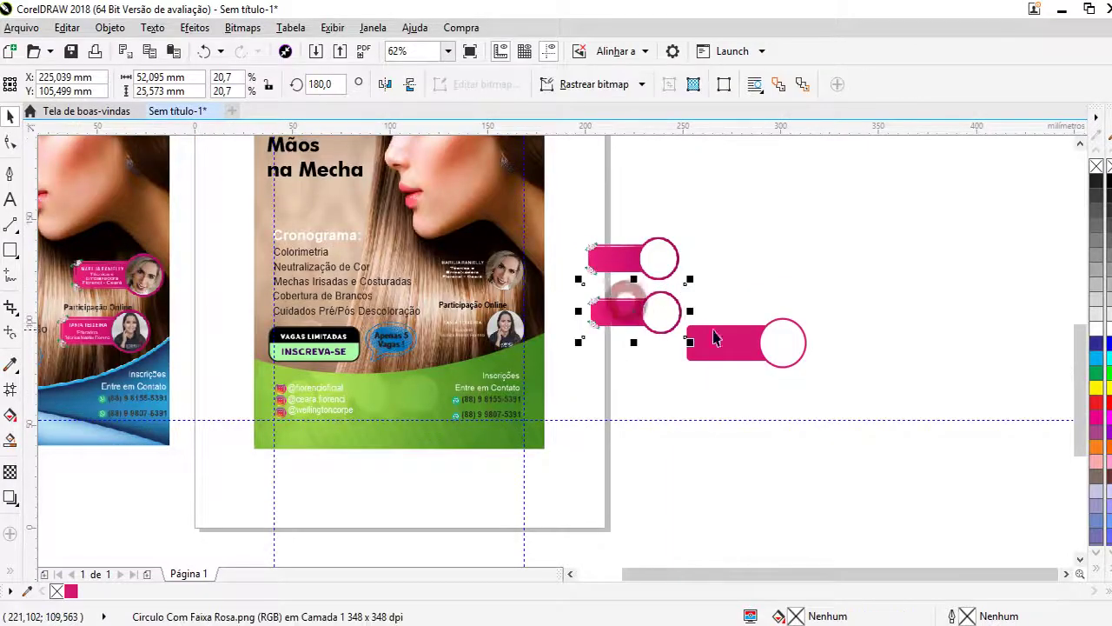
key("Delete")
left_click(638, 261)
key("Delete")
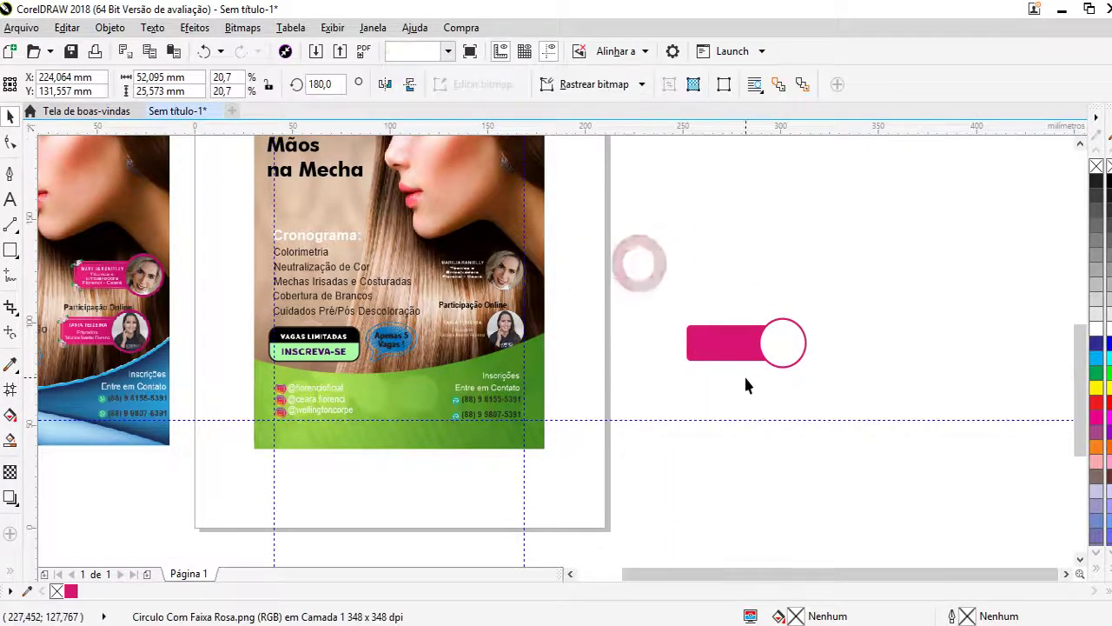
left_click(534, 305)
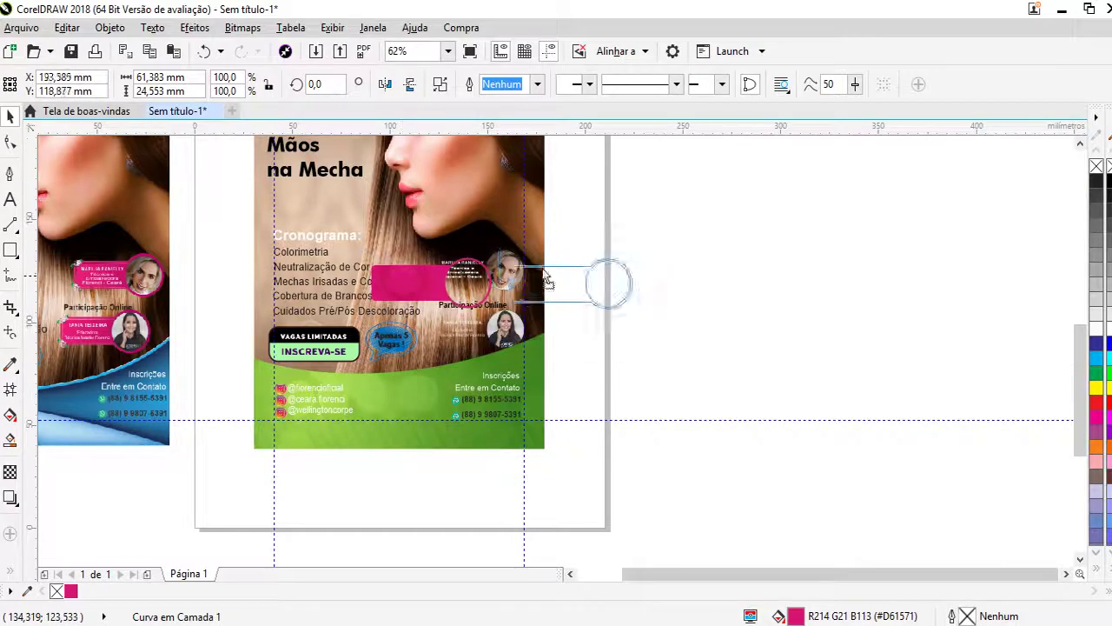
left_click_drag(428, 285, 738, 292)
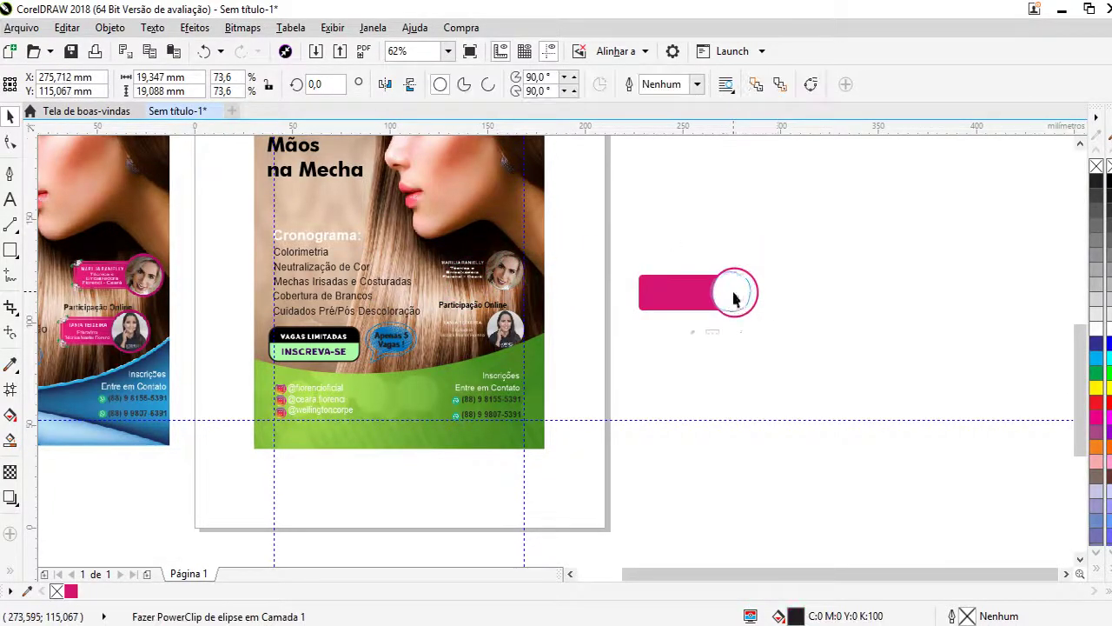
- PowerClip the speaker's photo inside the tag's ring, then deselect and zoom out to 62%
scroll(718, 281, "up", 4)
left_click_drag(683, 199, 678, 188)
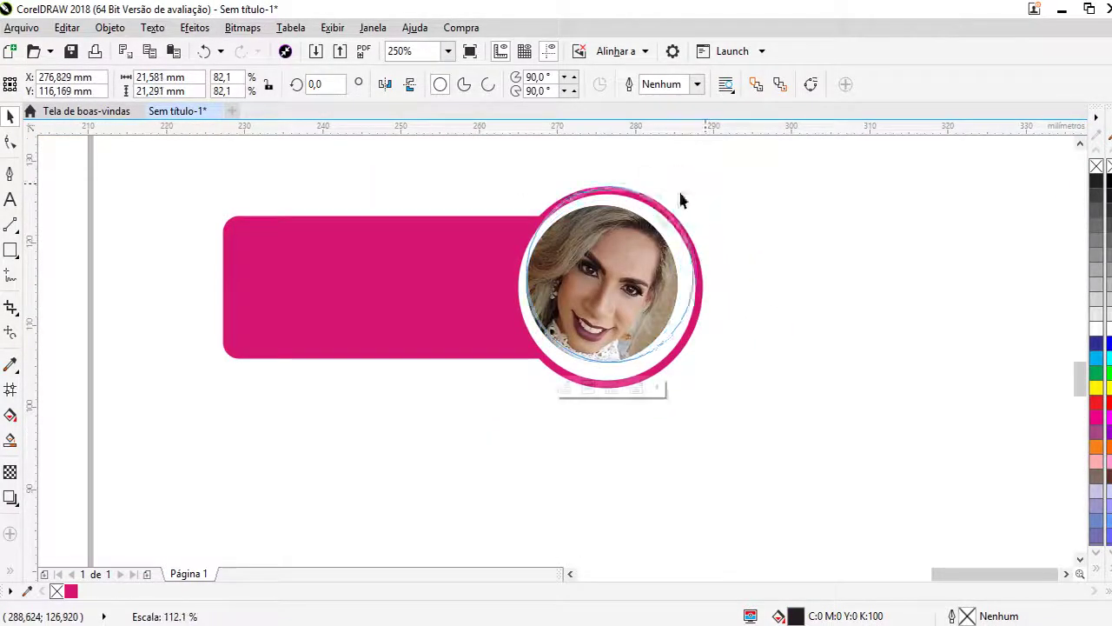
left_click_drag(640, 265, 641, 265)
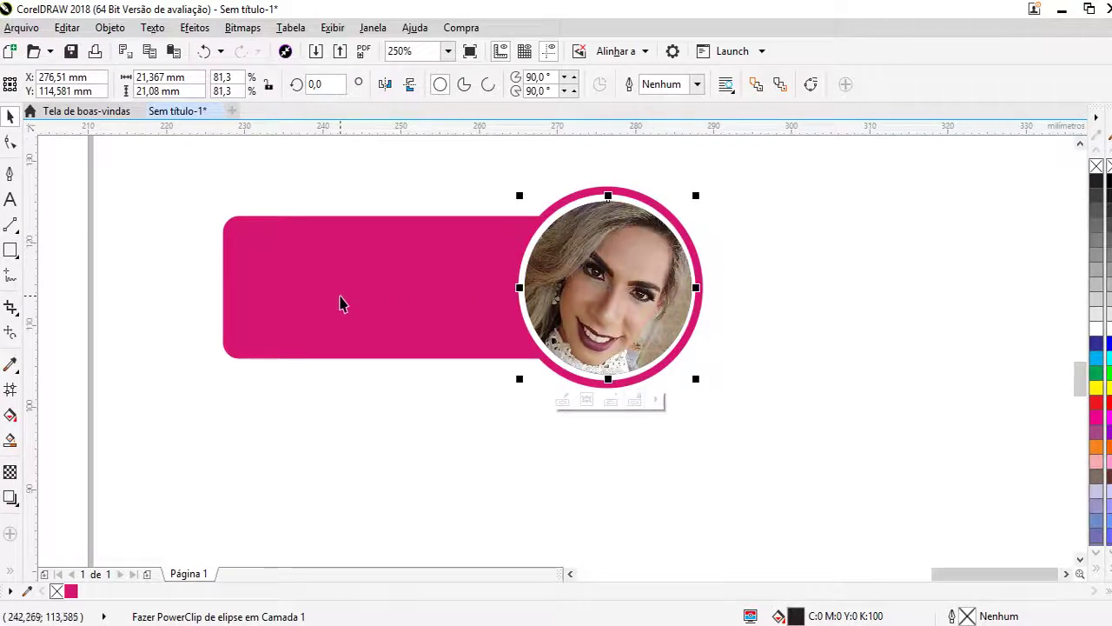
key("ctrl+a")
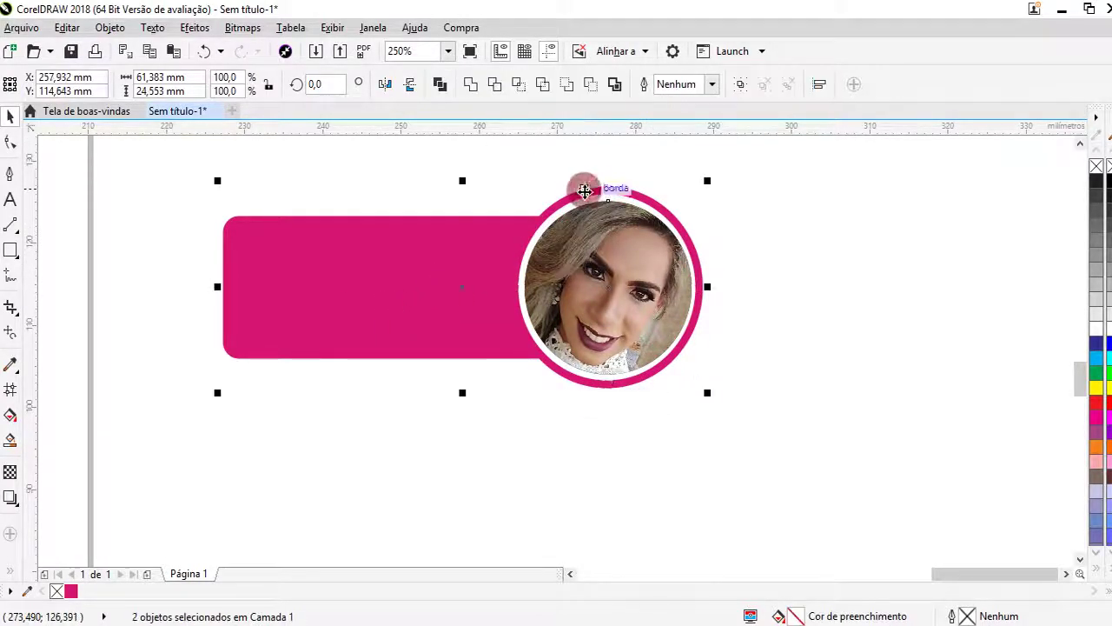
left_click(804, 223)
left_click(655, 282)
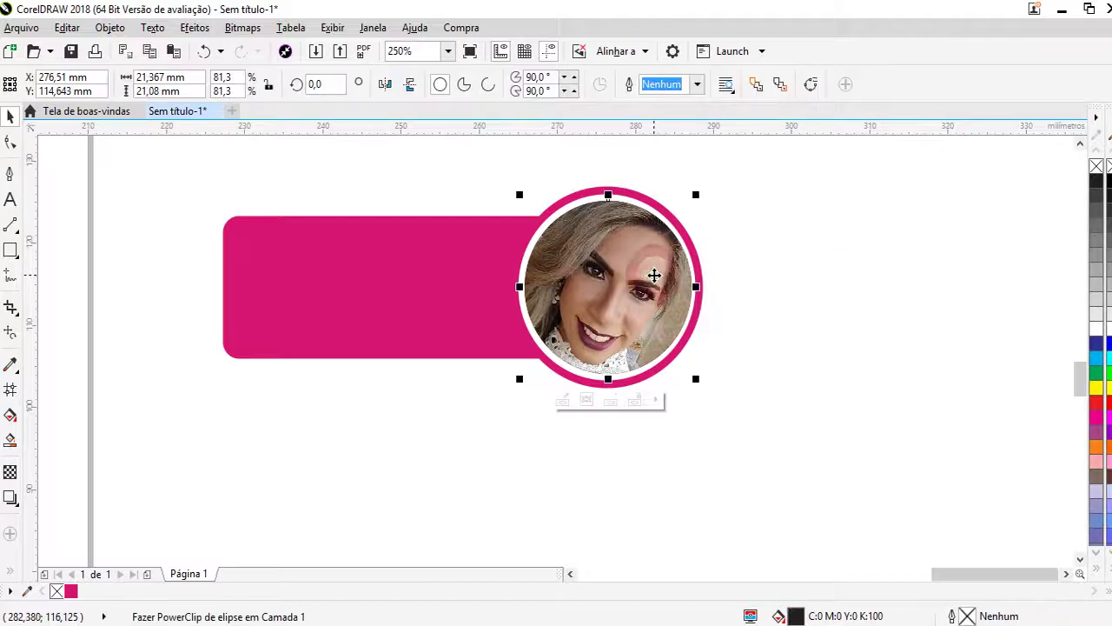
left_click(786, 346)
scroll(792, 347, "down", 5)
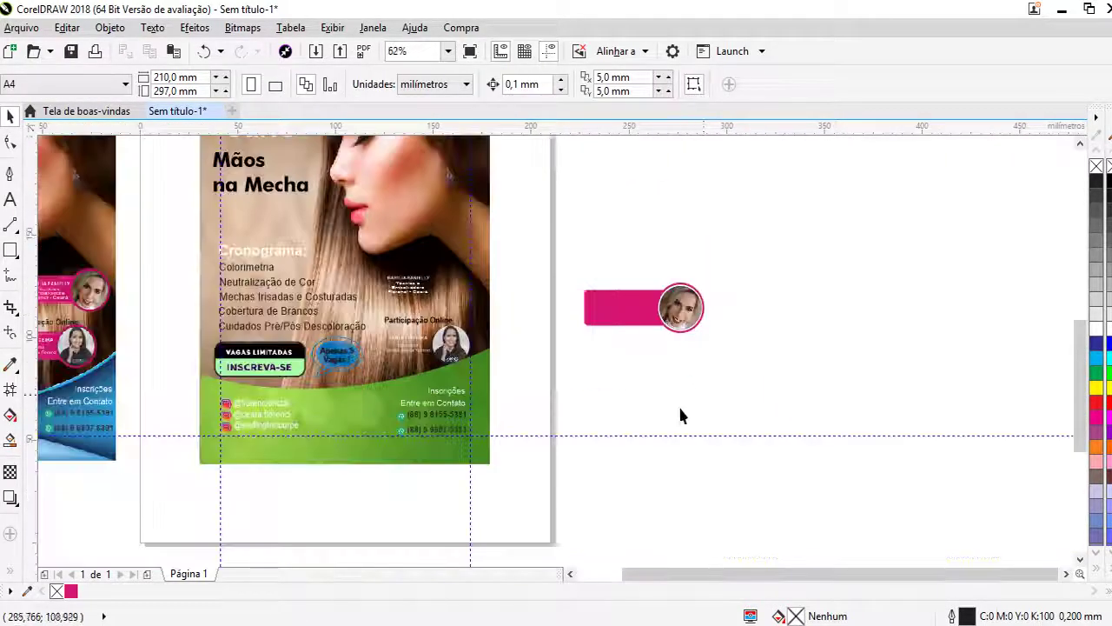
- Duplicate the pink banner directly below the original
left_click(615, 323)
left_click_drag(615, 317, 590, 378)
key("Tab")
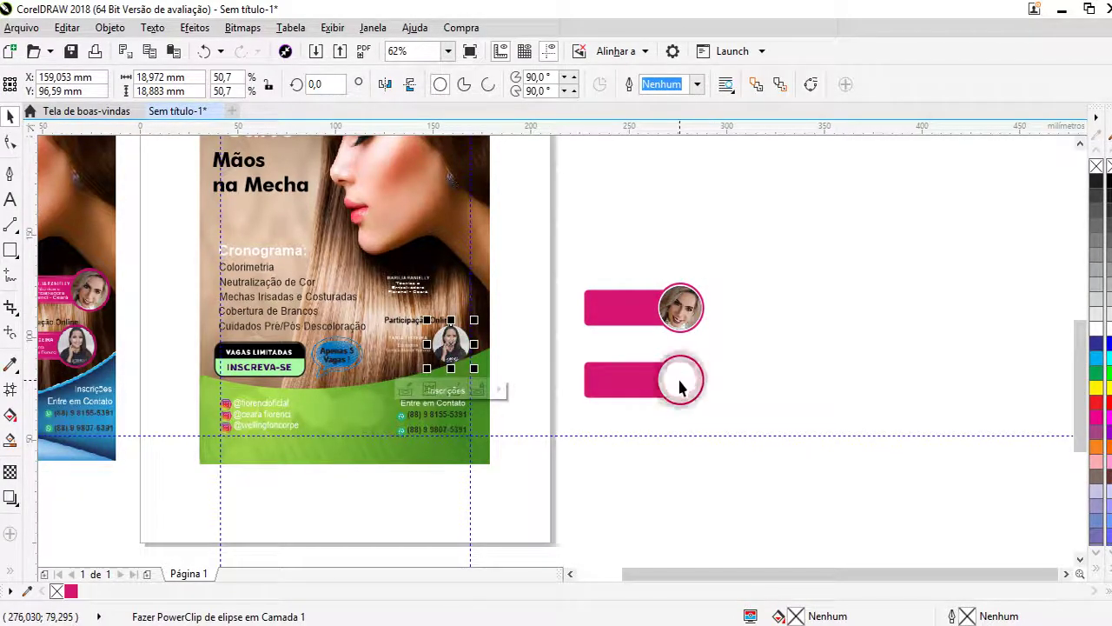
left_click(498, 351)
- Bring the flyer's dark-haired speaker photo to the front of the page
left_click(450, 343)
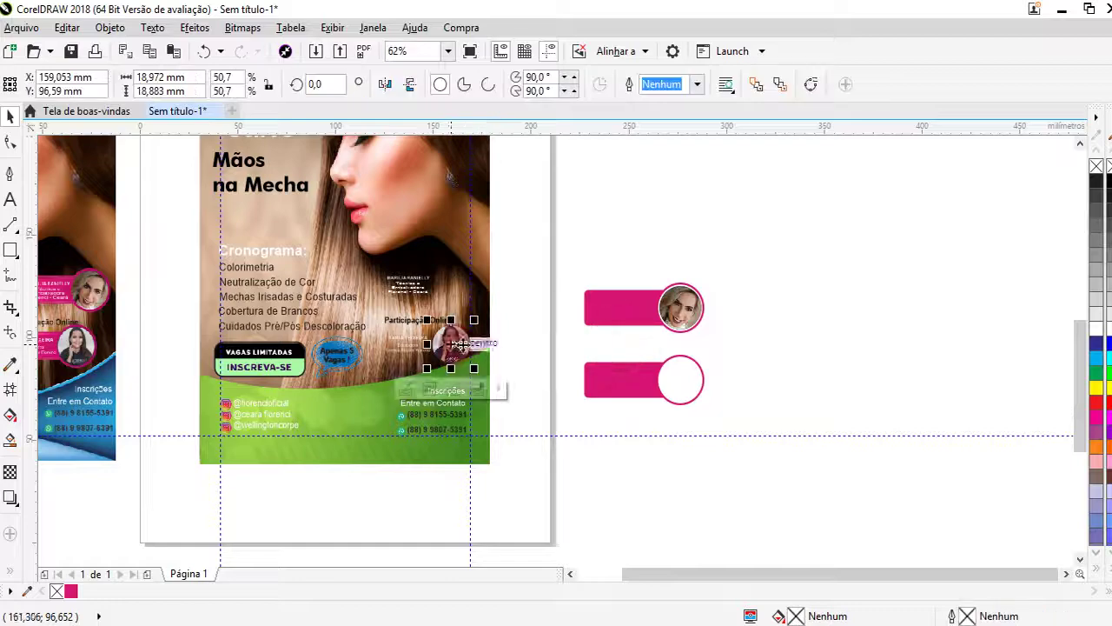
left_click(680, 306, "shift")
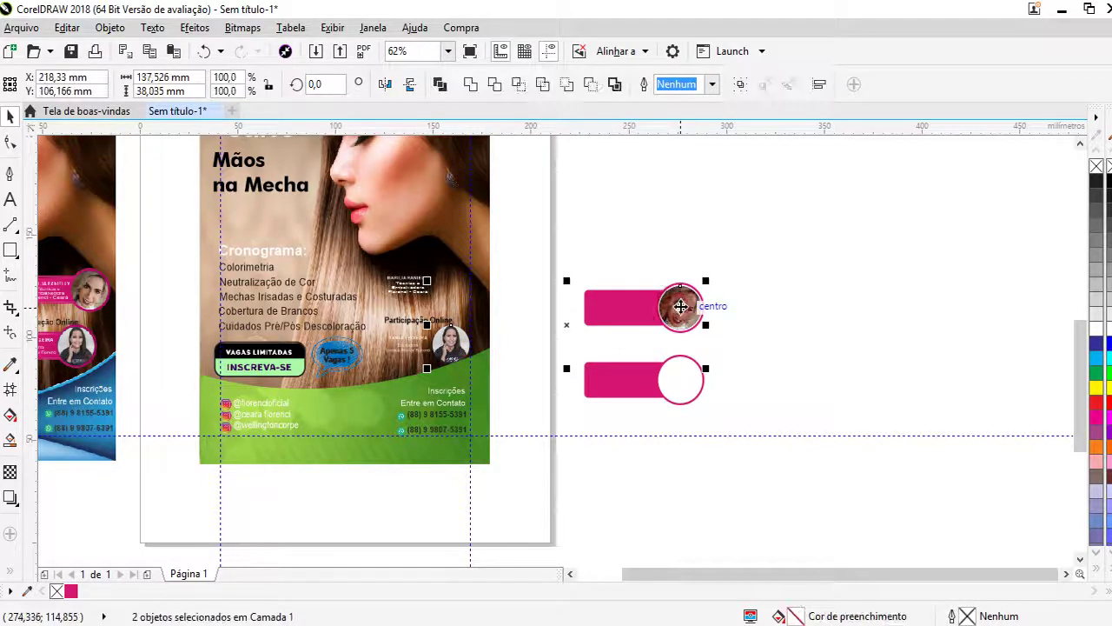
left_click(761, 318)
left_click(680, 305)
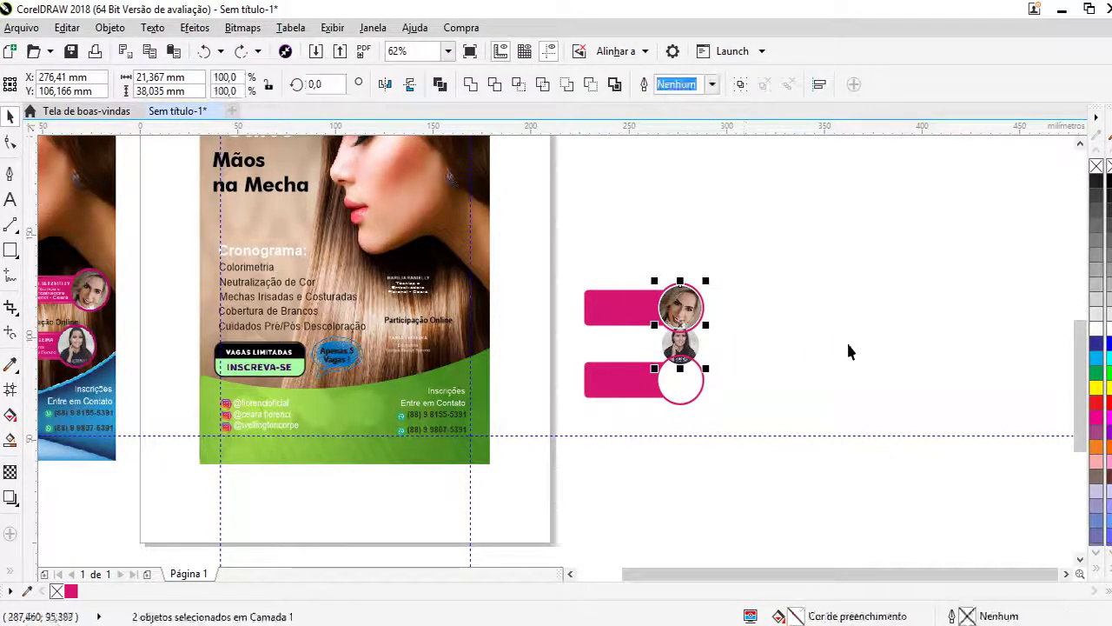
right_click(696, 347)
mouse_move(817, 436)
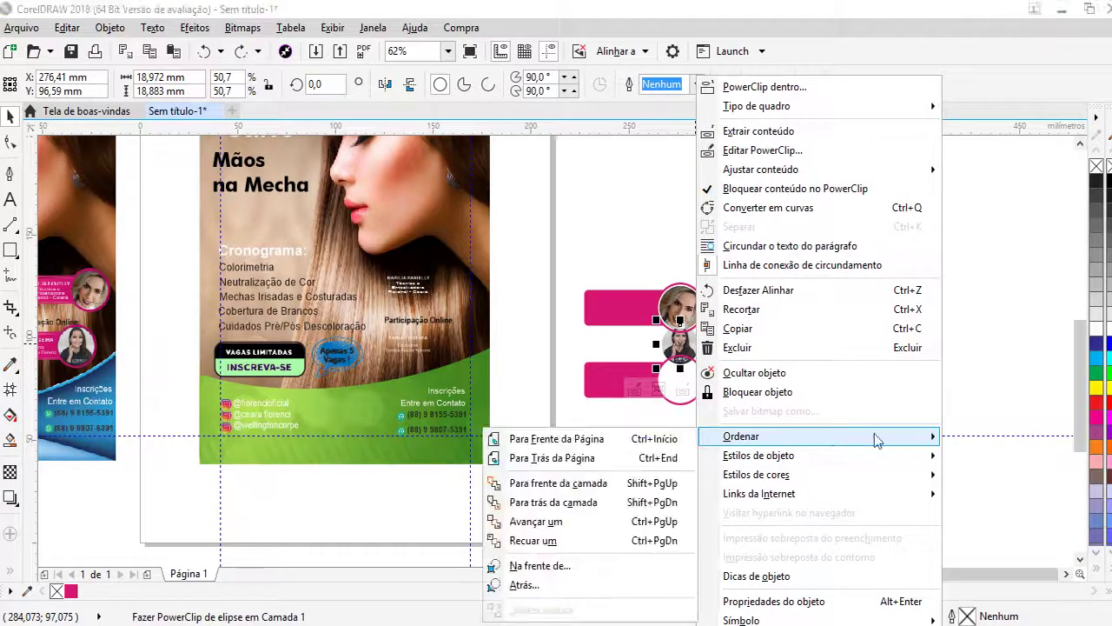
left_click(622, 441)
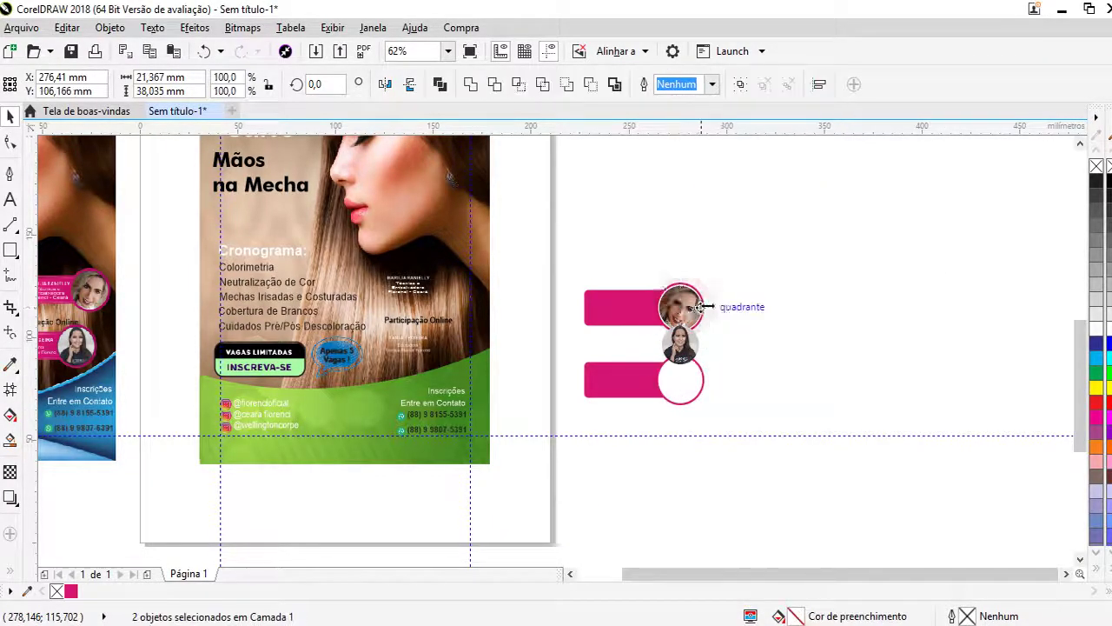
left_click(812, 301)
- Enlarge the dark-haired photo and place it in the lower banner's circle
scroll(704, 296, "up", 4)
left_click(698, 299)
scroll(794, 224, "up", 2)
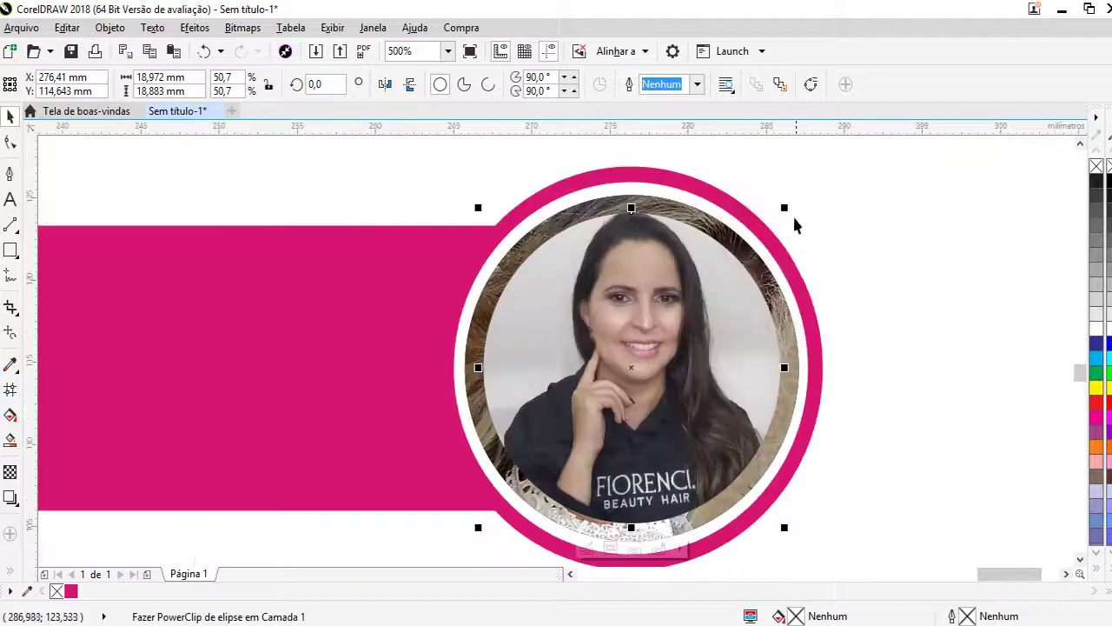
left_click_drag(785, 210, 807, 182)
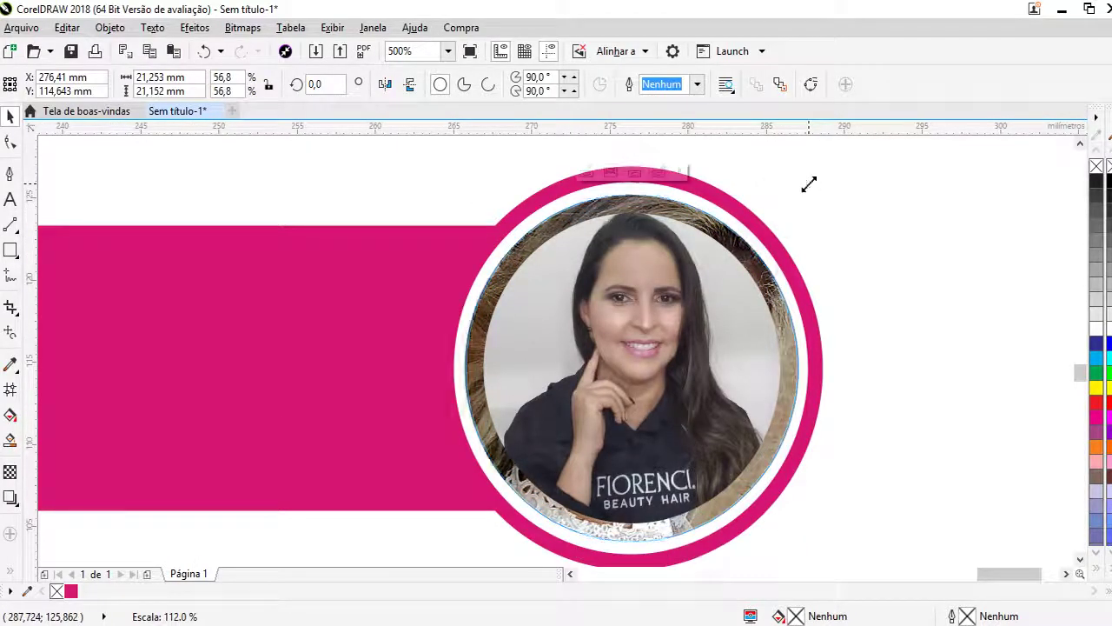
scroll(807, 181, "down", 4)
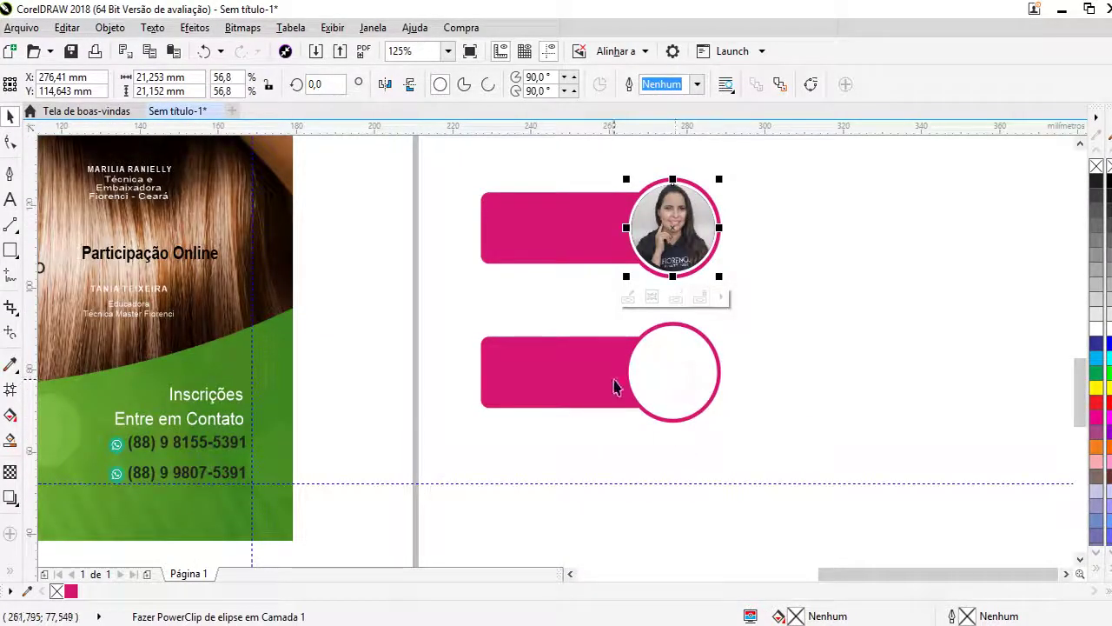
left_click_drag(676, 382, 635, 373)
left_click(865, 313)
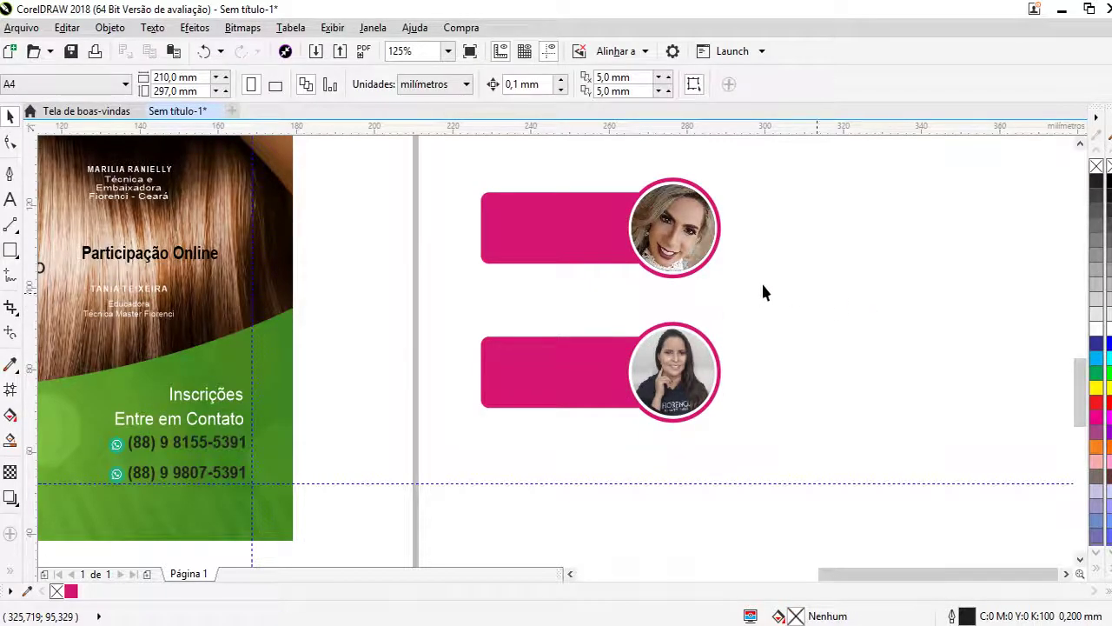
scroll(626, 309, "down", 3)
scroll(596, 276, "up", 2)
scroll(546, 278, "up", 1)
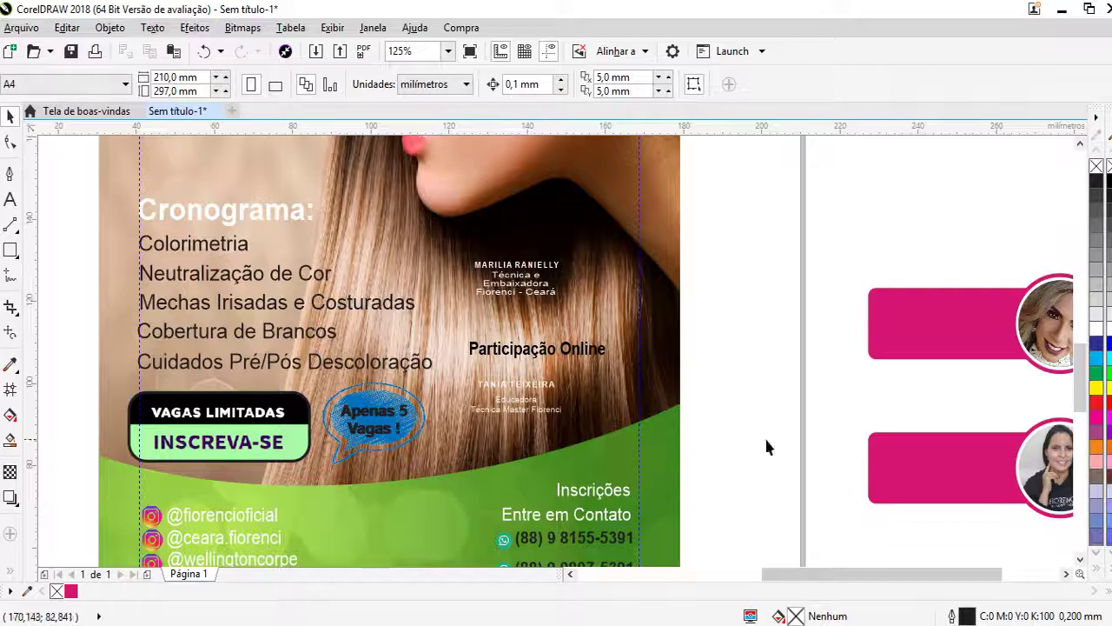
left_click(537, 265)
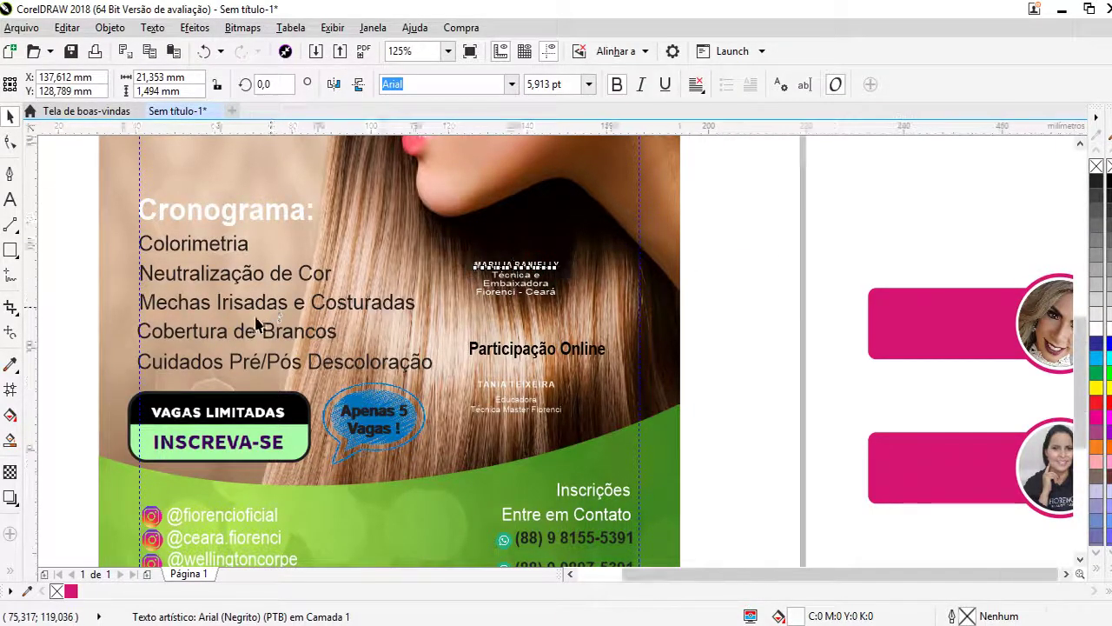
scroll(265, 323, "down", 2)
scroll(478, 300, "up", 1)
scroll(261, 291, "up", 2)
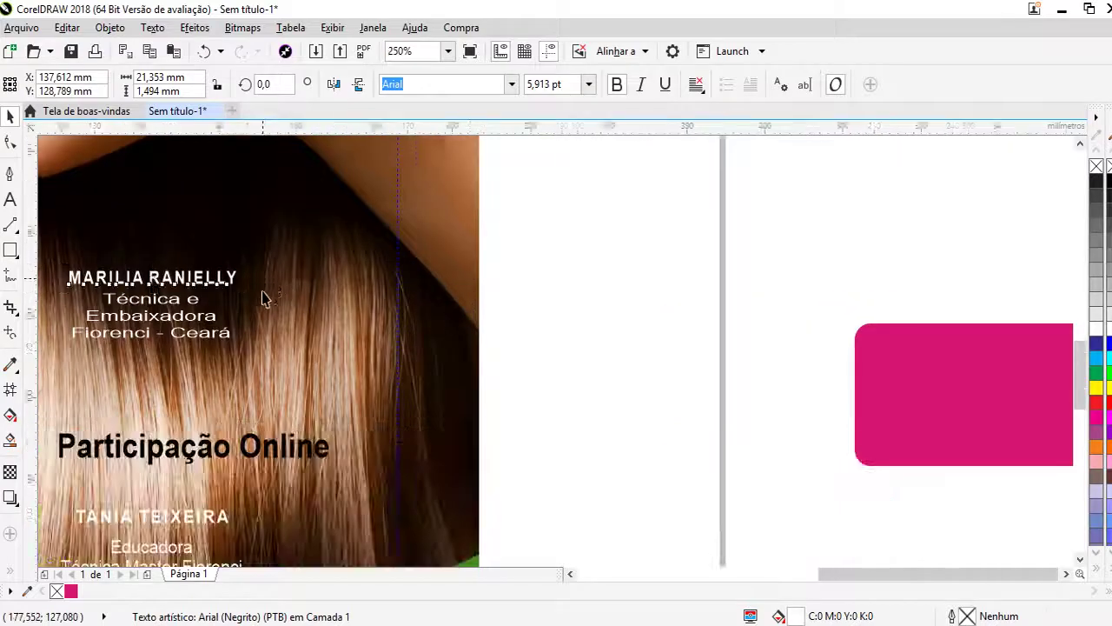
scroll(450, 252, "down", 3)
scroll(376, 300, "up", 2)
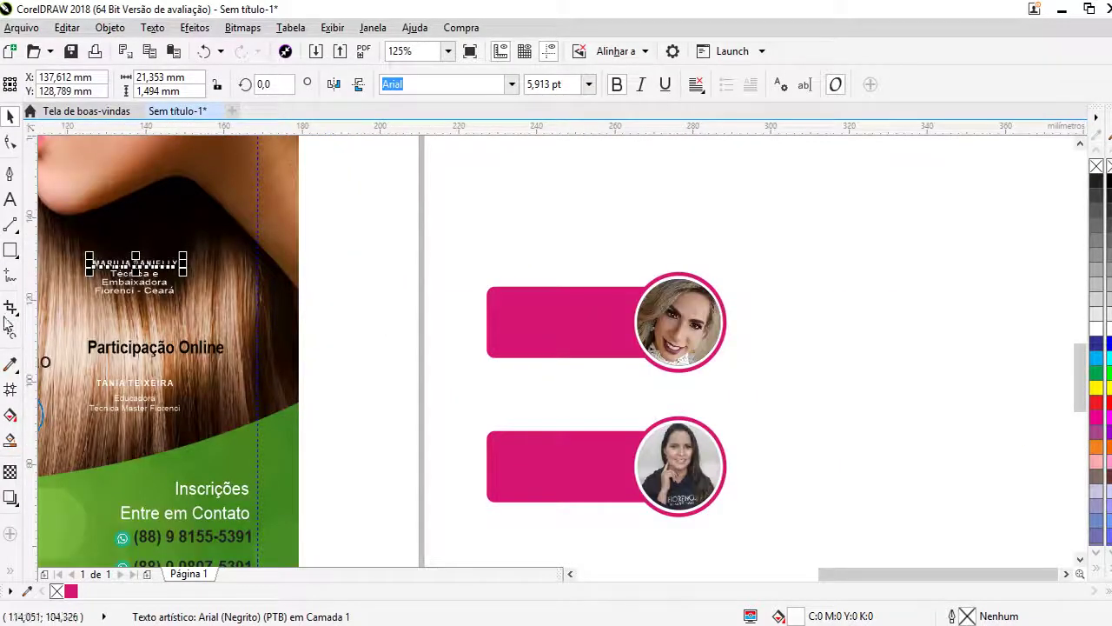
- Type the first speaker's name, 'Técnica e Embaixadora' and 'Fiorenci - Ceará' on three lines above the banners
left_click(352, 232)
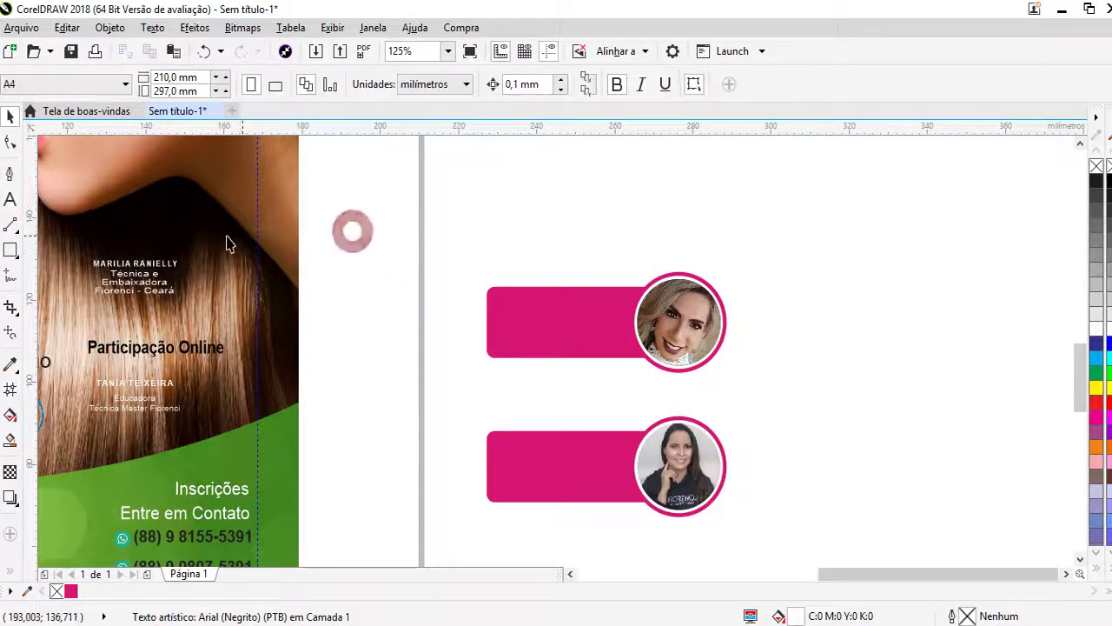
left_click(10, 199)
left_click(334, 243)
type("M")
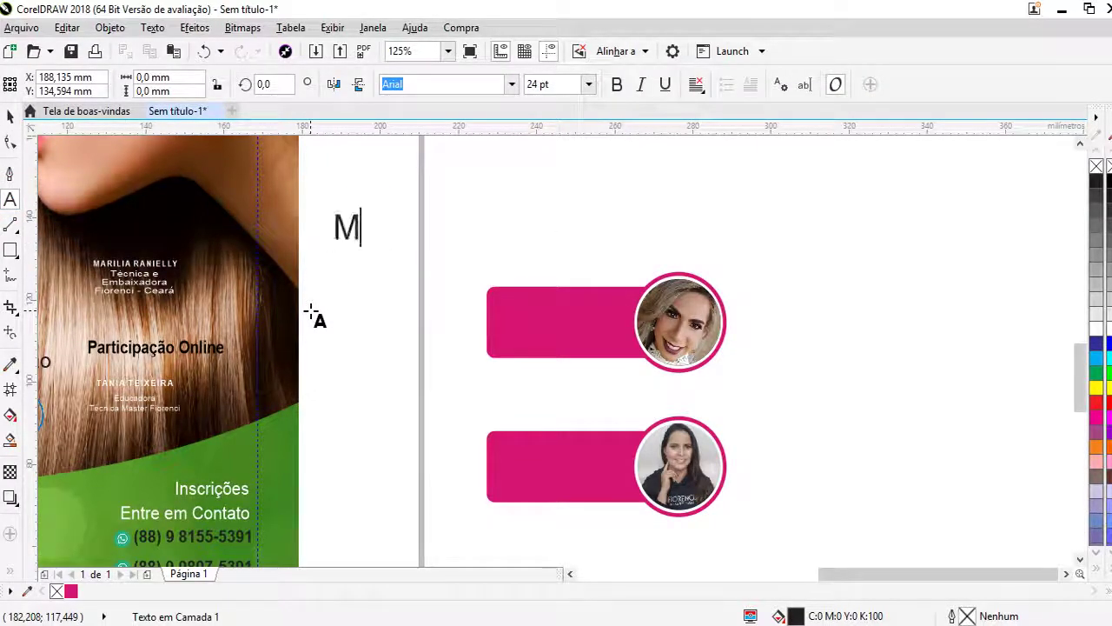
type("ARIL")
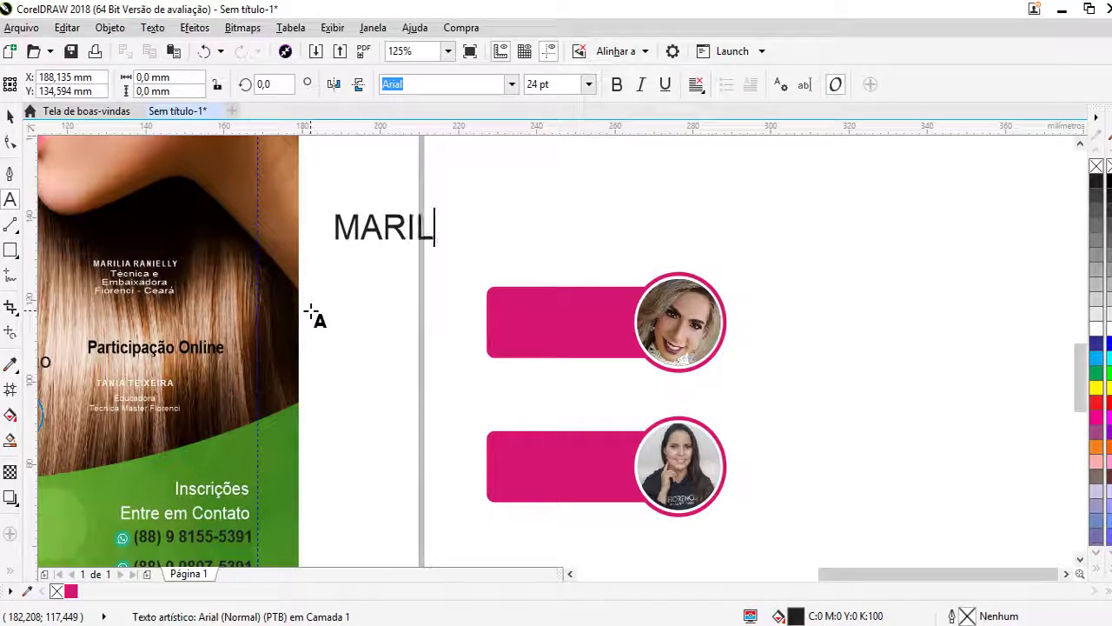
type("IA RA")
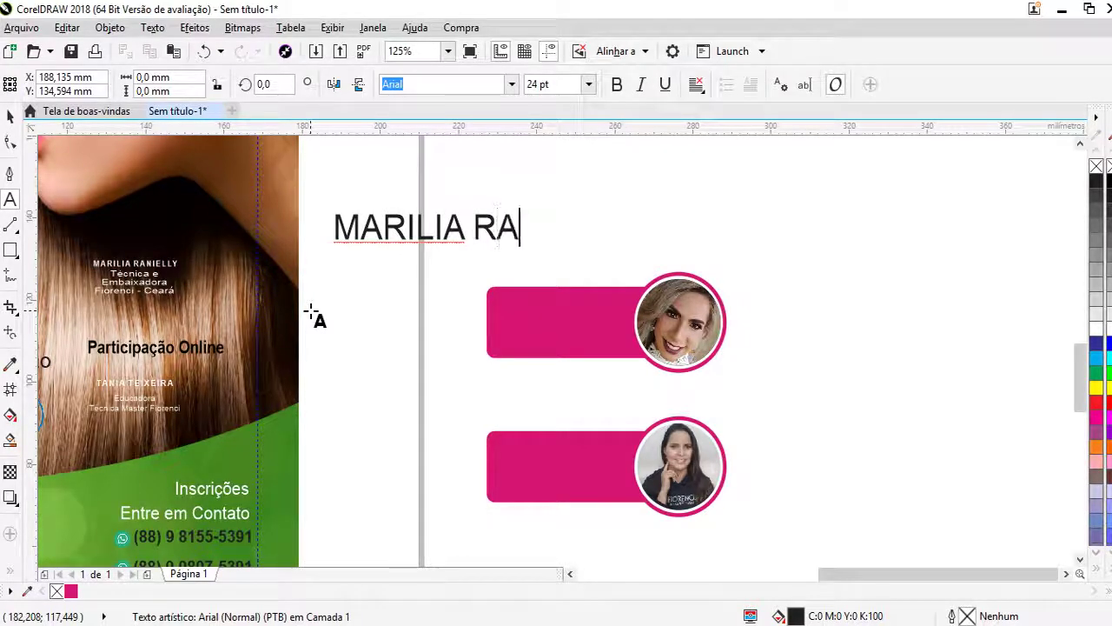
type("BN")
type("NI")
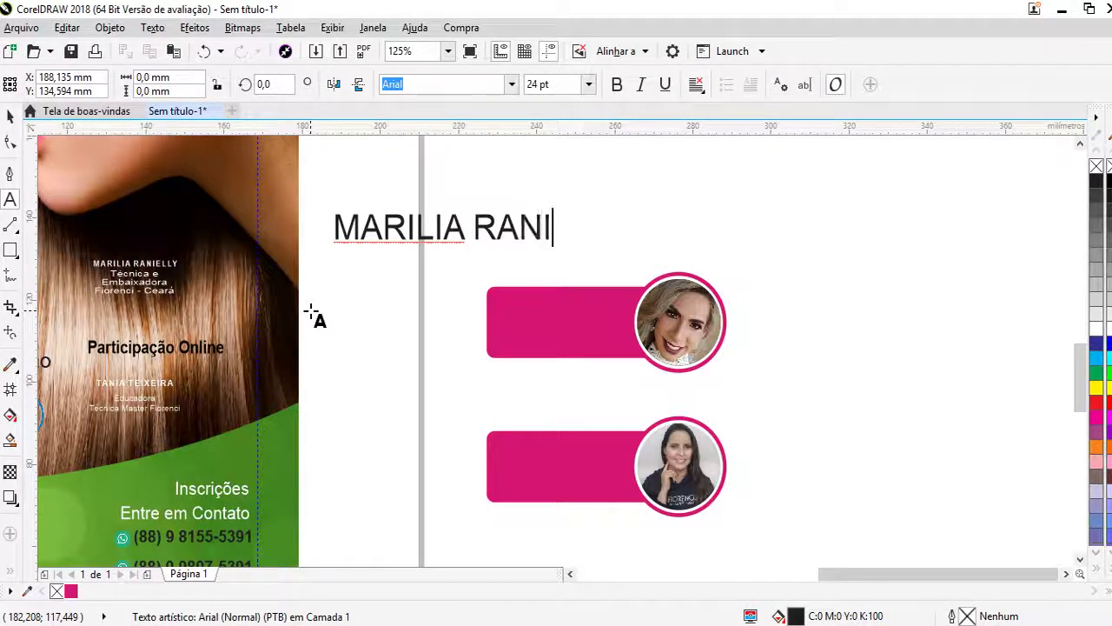
type("ELLY")
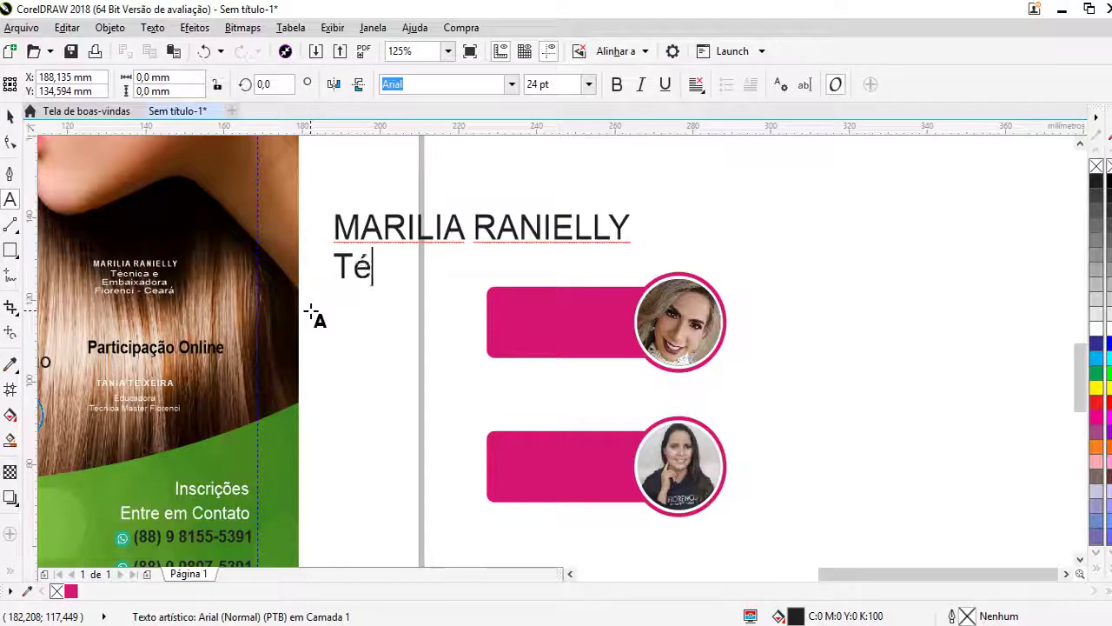
type("cnica e E")
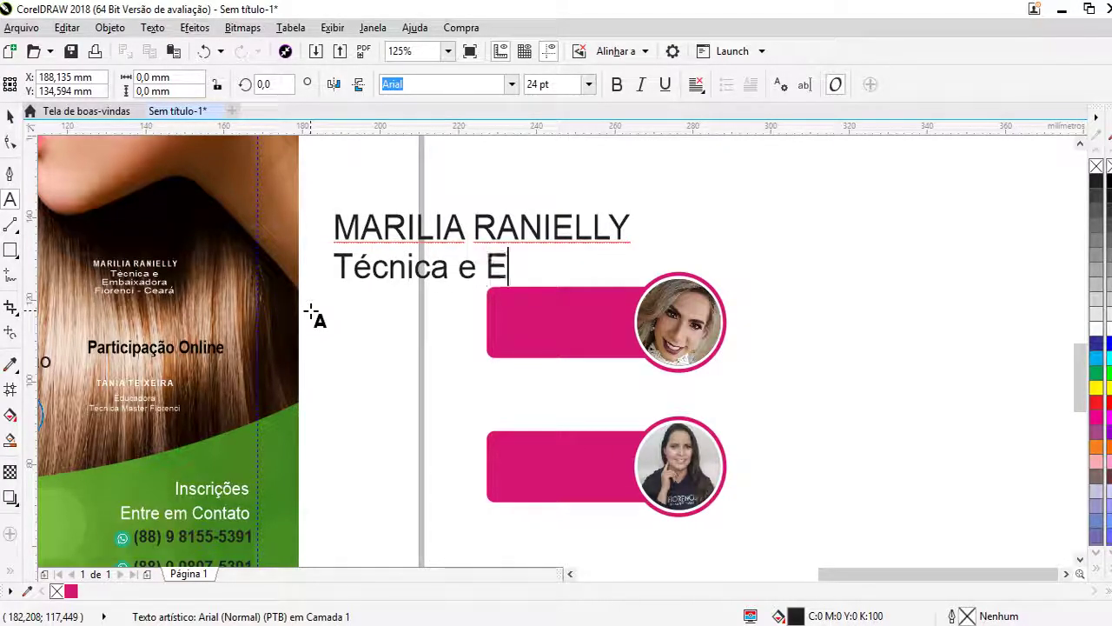
type("baixadora")
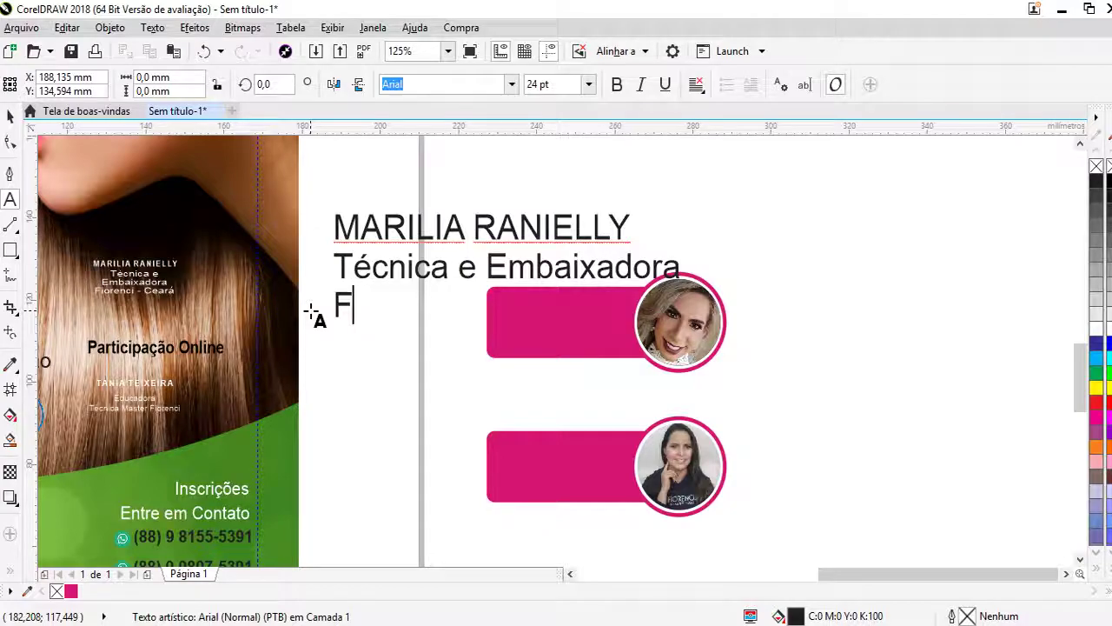
type("enci")
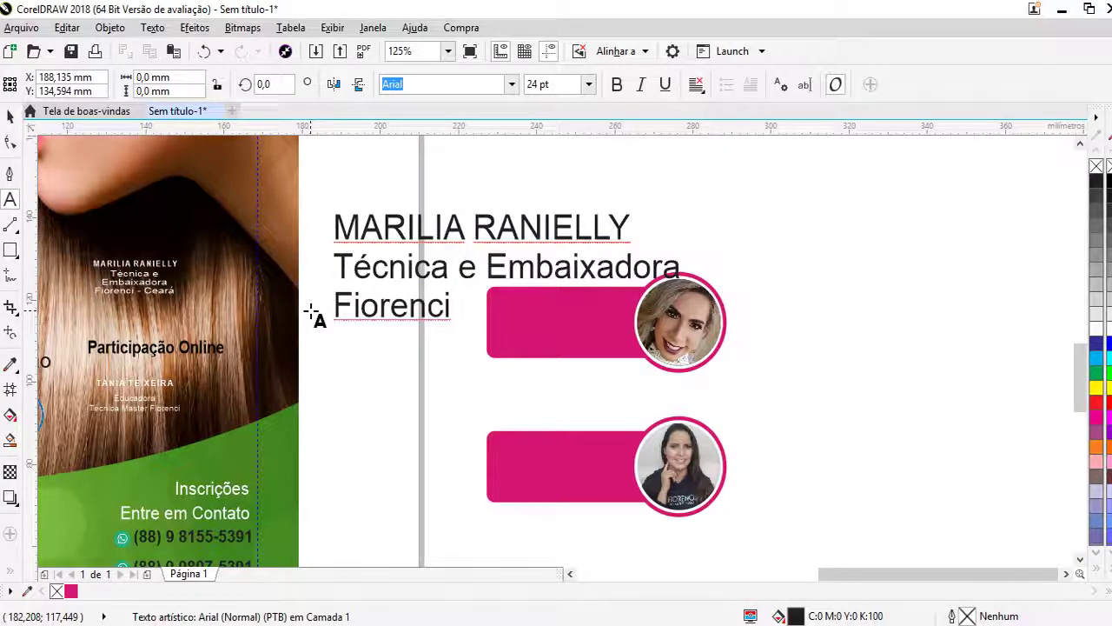
type("Ceará")
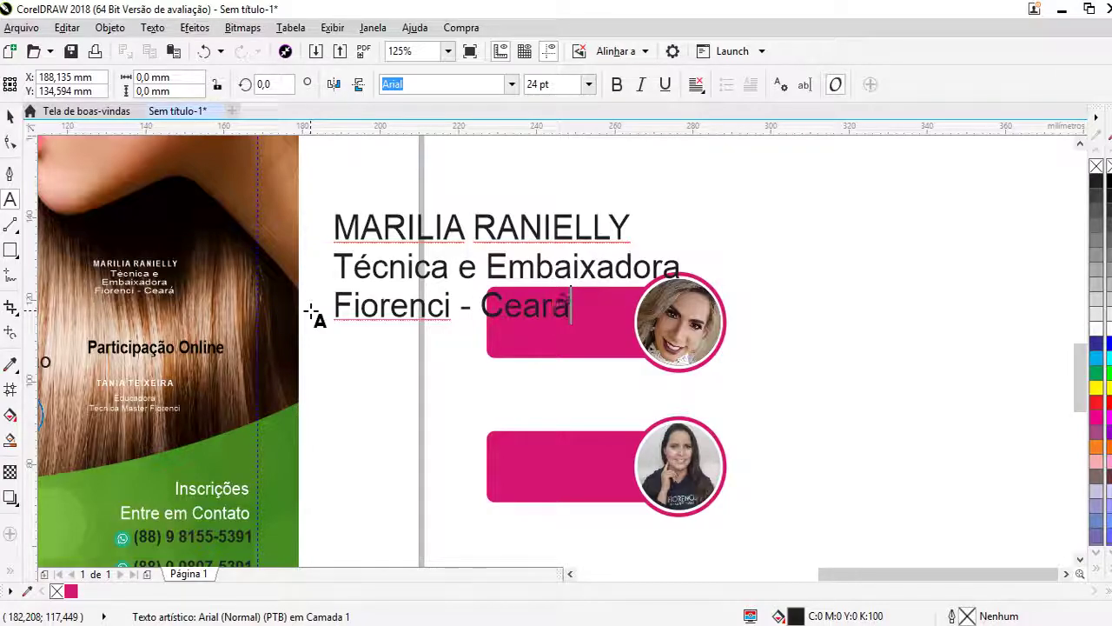
key("Escape")
- Centre-align the three text lines and make the speaker's name bold
left_click(10, 113)
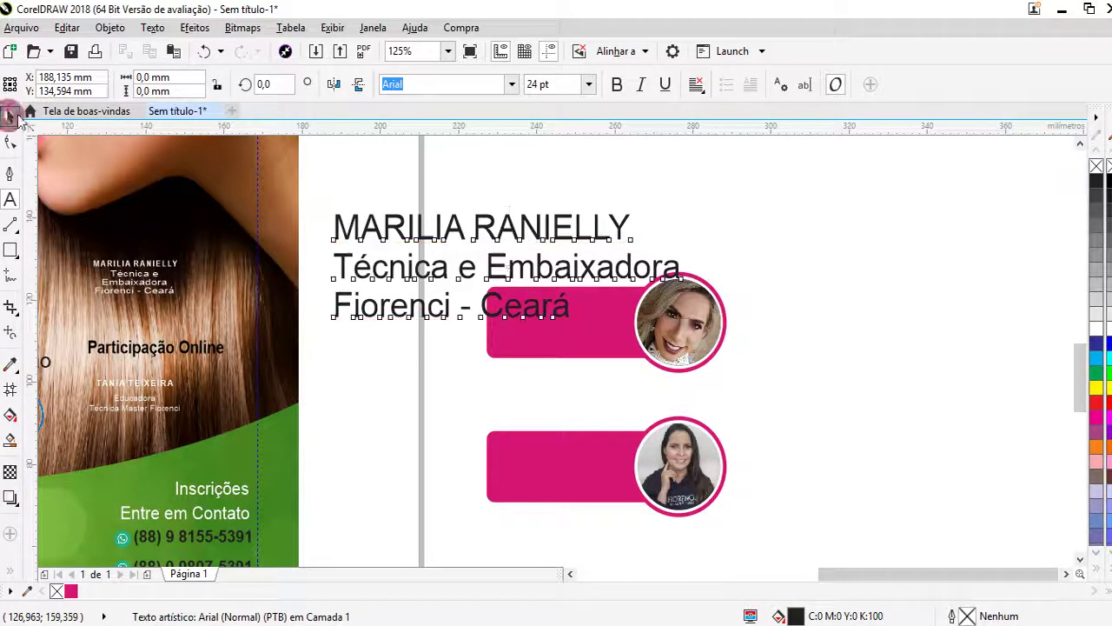
left_click(695, 87)
left_click(704, 148)
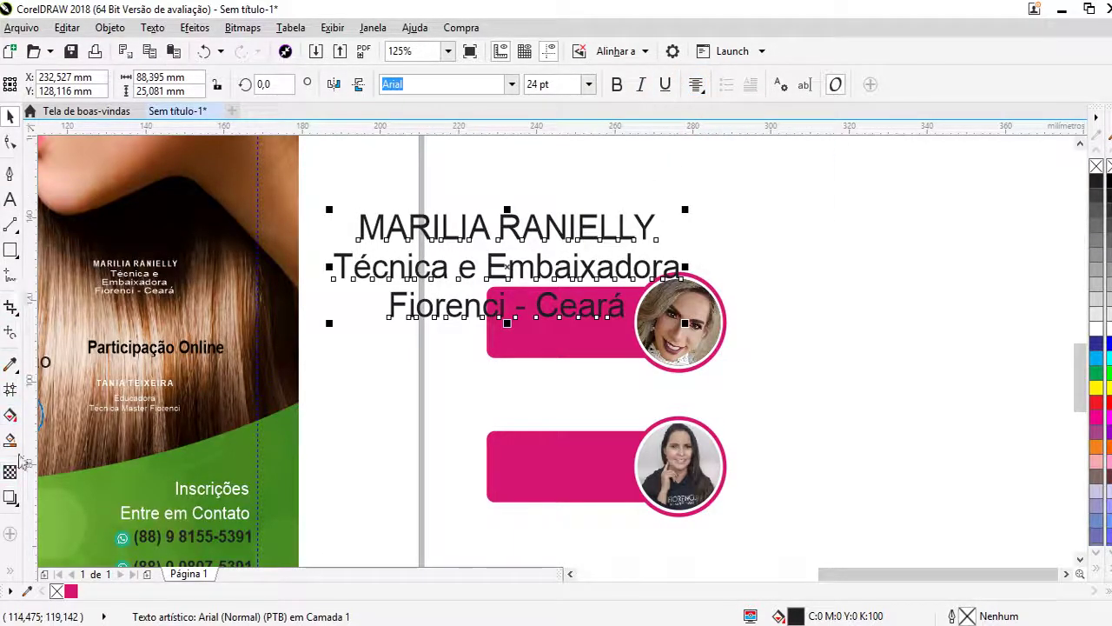
left_click(10, 199)
left_click_drag(658, 226, 356, 210)
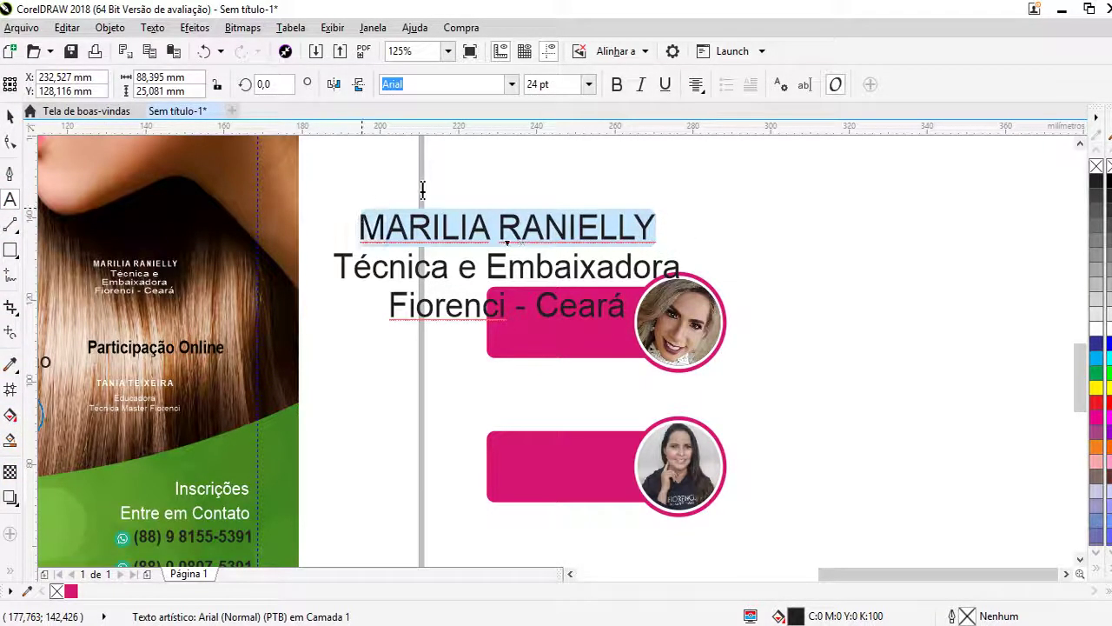
left_click(616, 84)
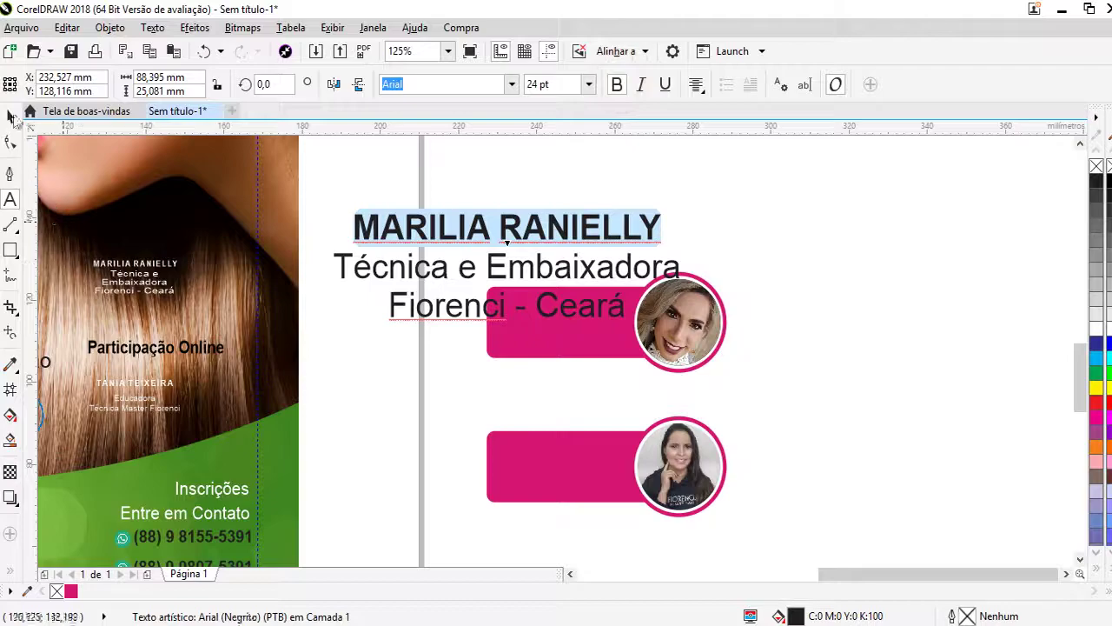
- Scale the text block to 10 pt and move it into the first pink banner
left_click(13, 116)
left_click_drag(688, 202, 489, 266)
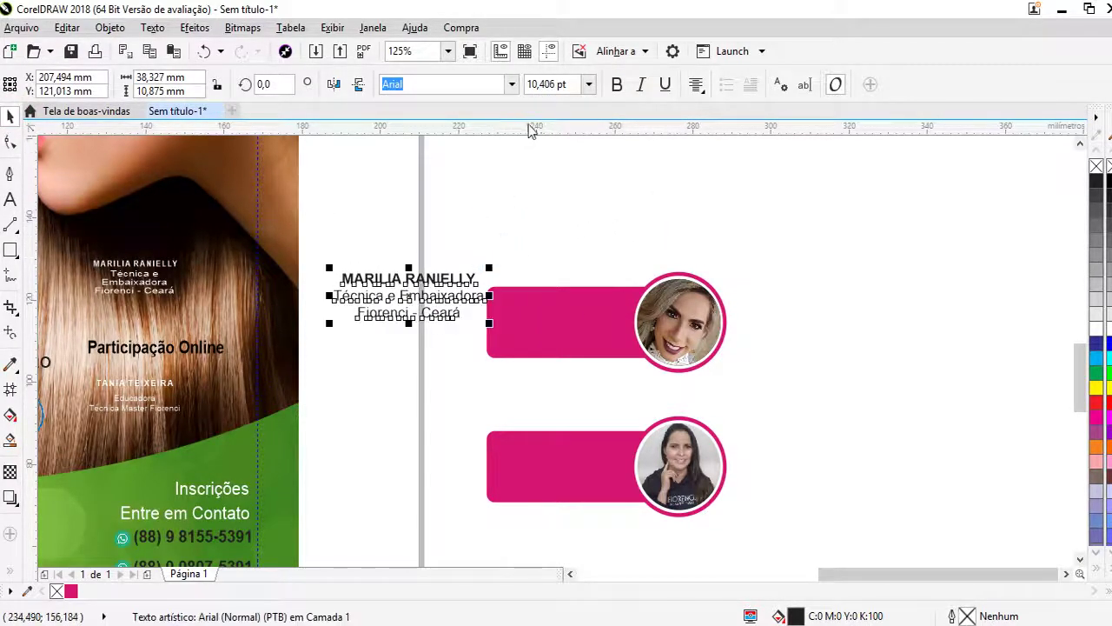
left_click(571, 84)
double_click(572, 84)
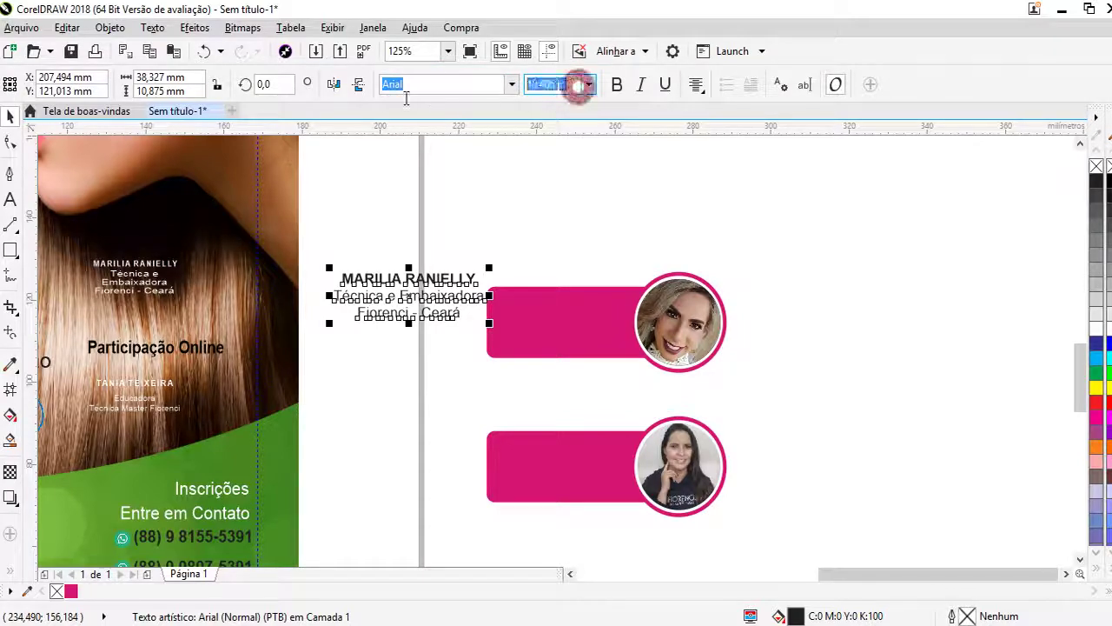
type("10")
key("Return")
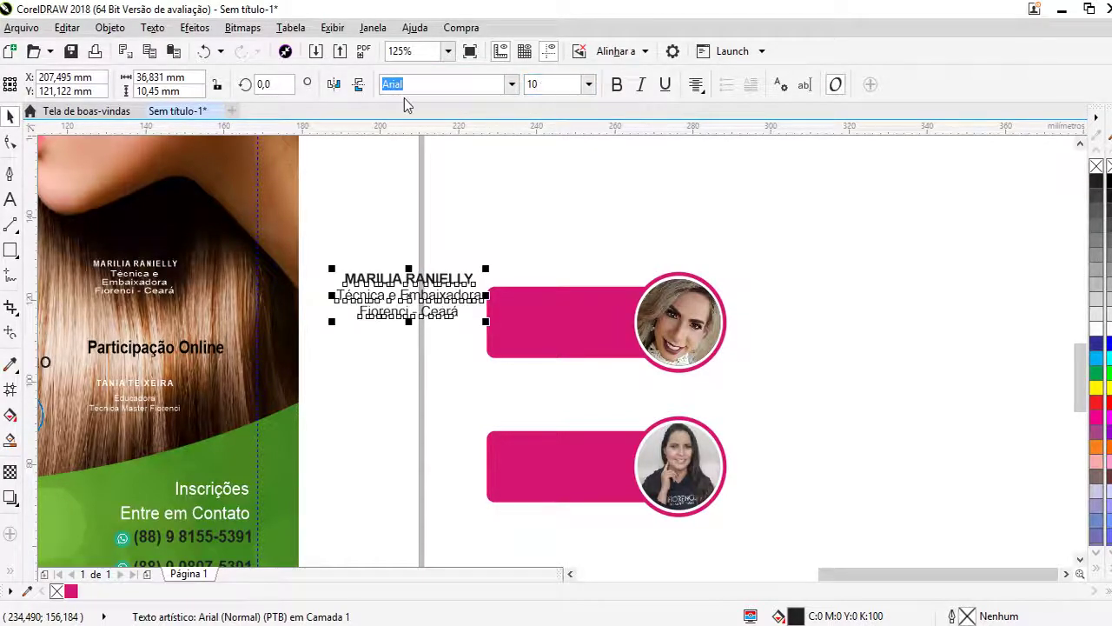
left_click_drag(417, 275, 577, 303)
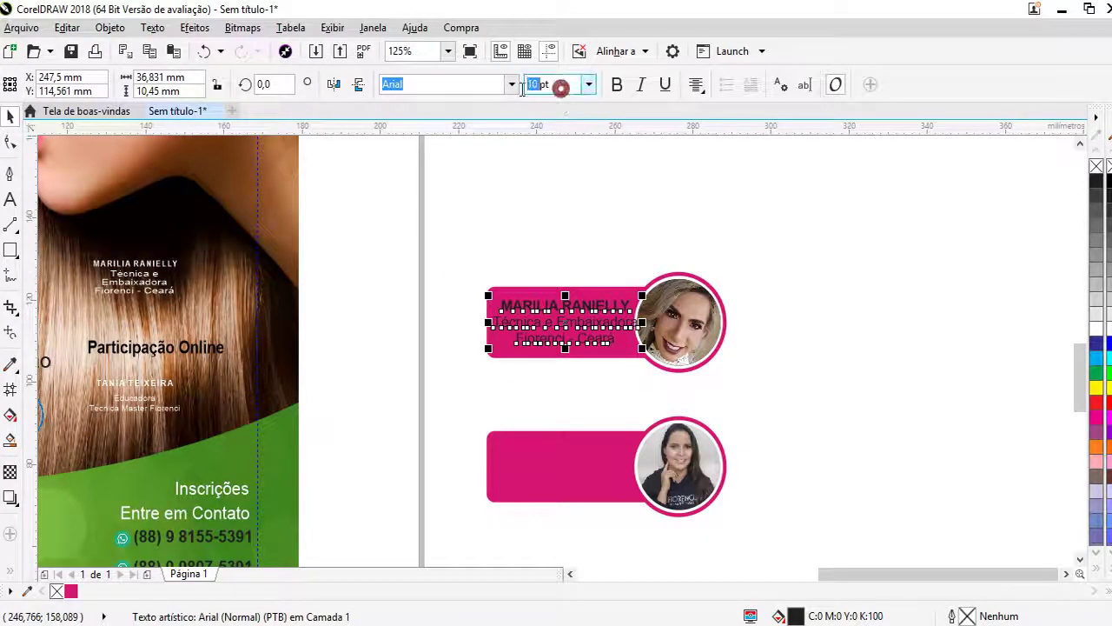
- Reduce the banner text's font size to 8.5 pt
left_click(382, 90)
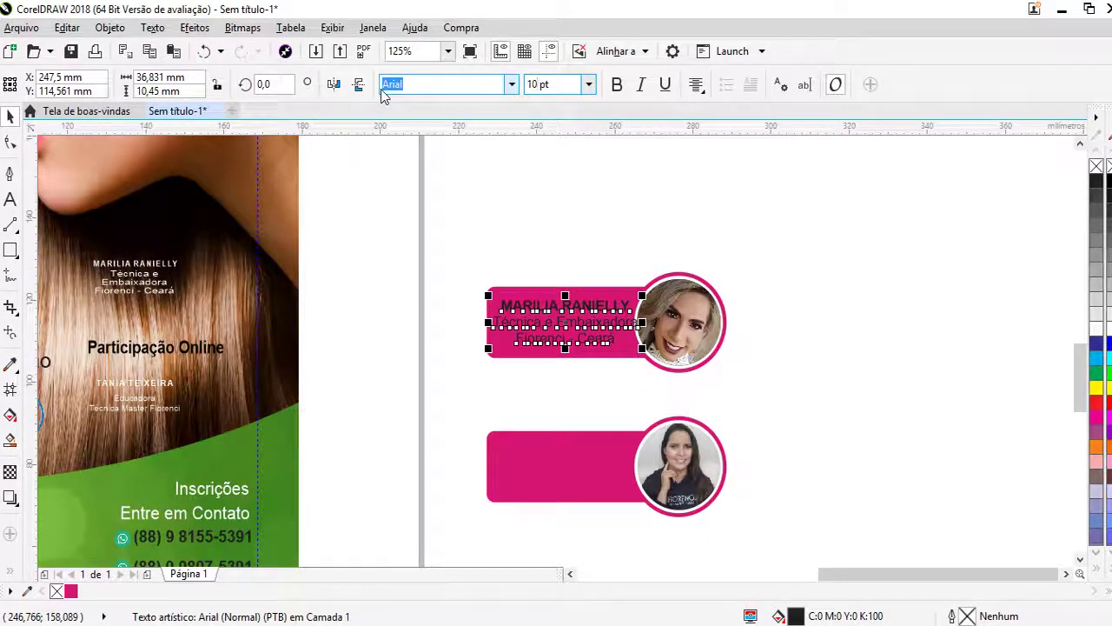
key("BackSpace")
key("BackSpace")
type("5")
key("Return")
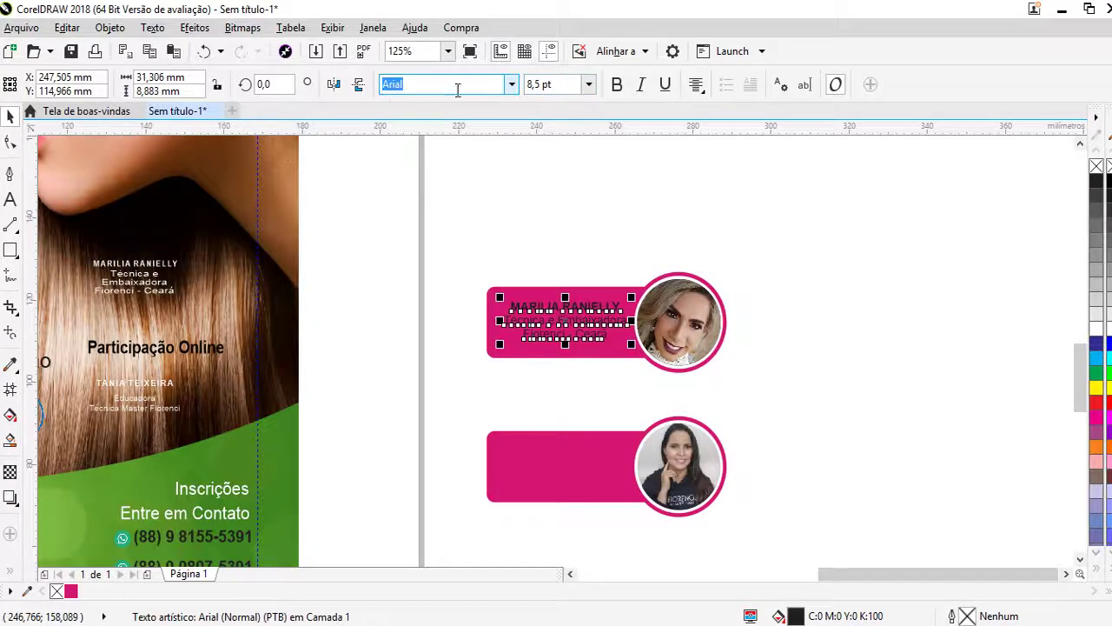
scroll(620, 325, "up", 2)
scroll(571, 249, "up", 1)
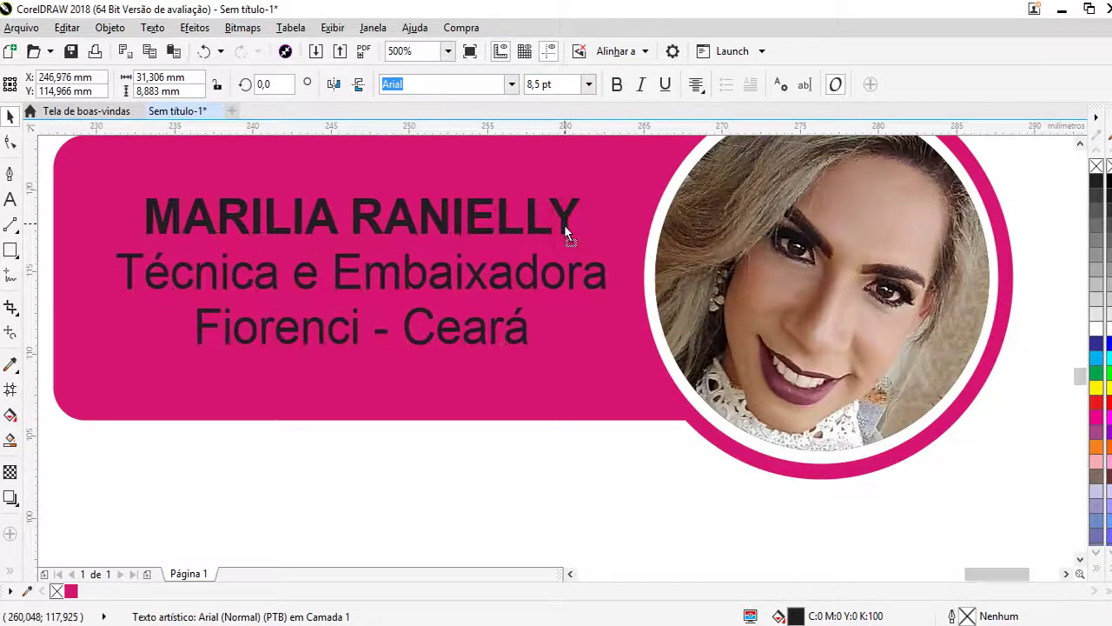
scroll(564, 224, "down", 2)
scroll(556, 304, "down", 1)
- Make the banner text white and copy it for the second banner
left_click(540, 359)
left_click(528, 278)
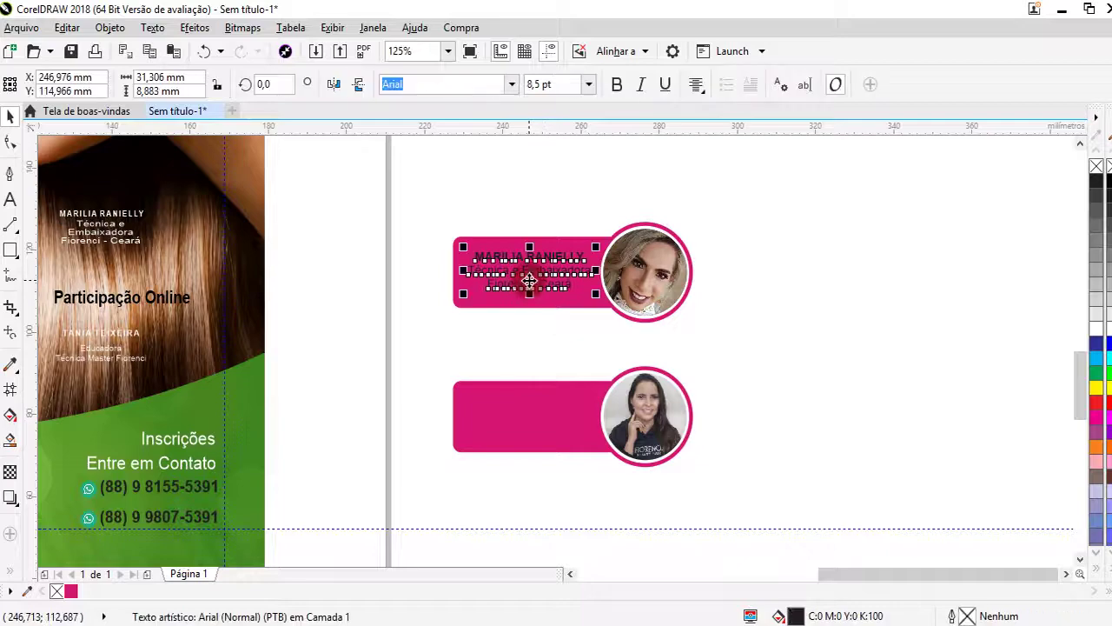
left_click(1093, 326)
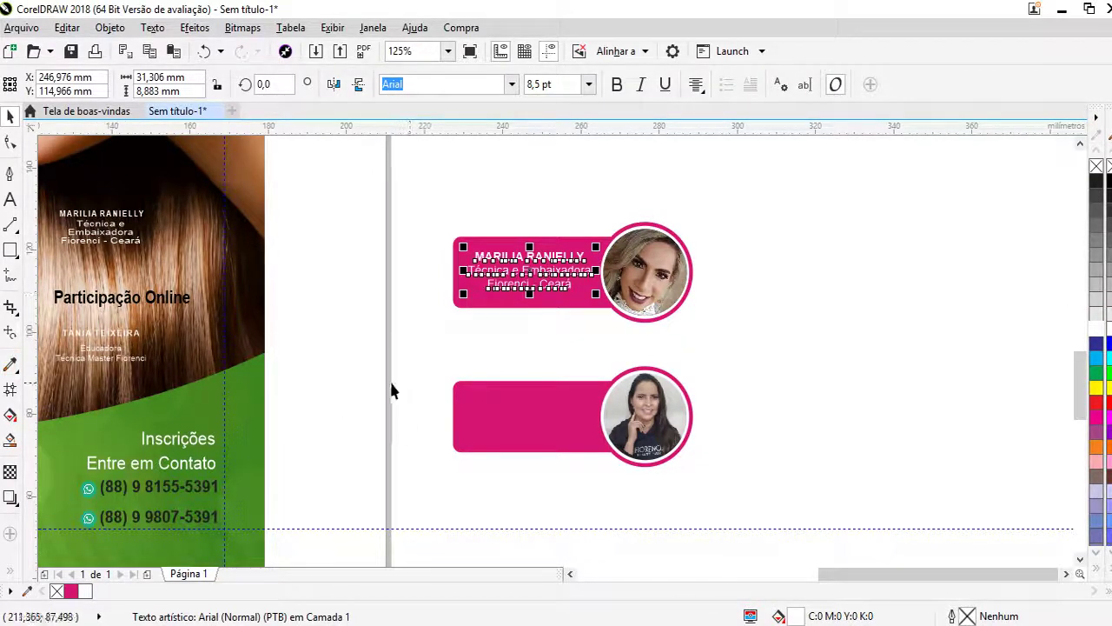
key("ctrl+c")
left_click(526, 390)
- Paste the text onto the second banner and replace the name with the second speaker's name in capitals
key("ctrl+v")
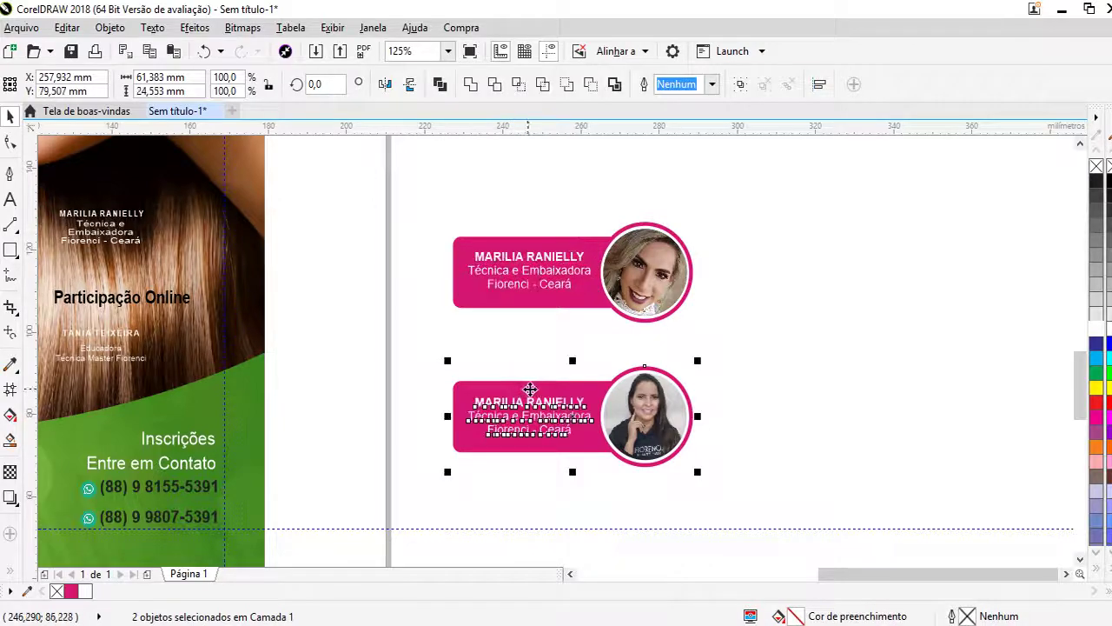
left_click(579, 401)
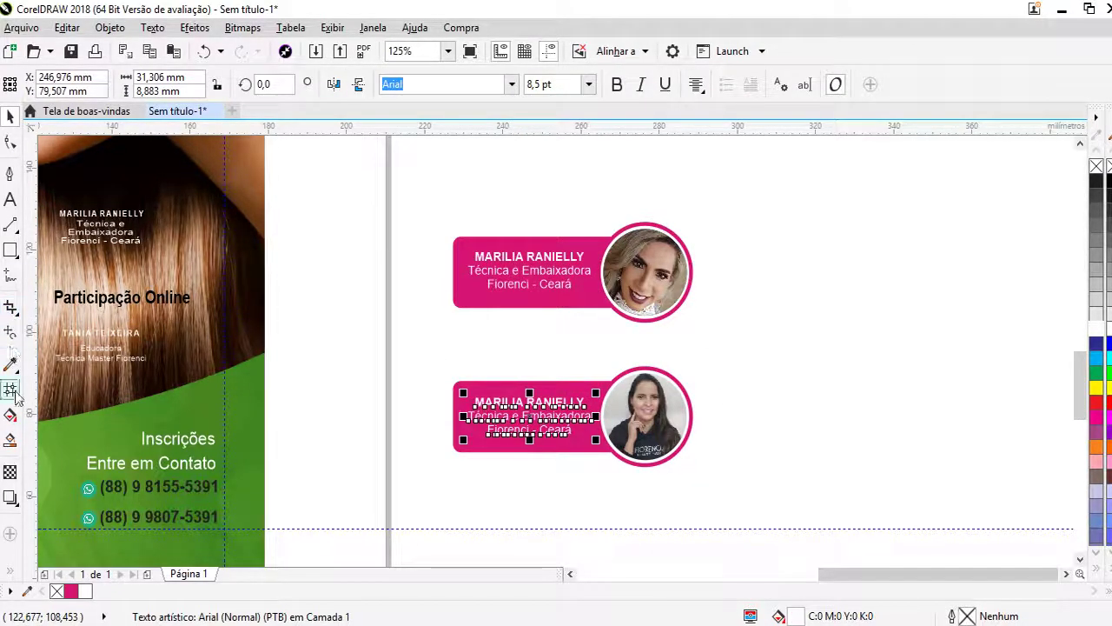
left_click(11, 199)
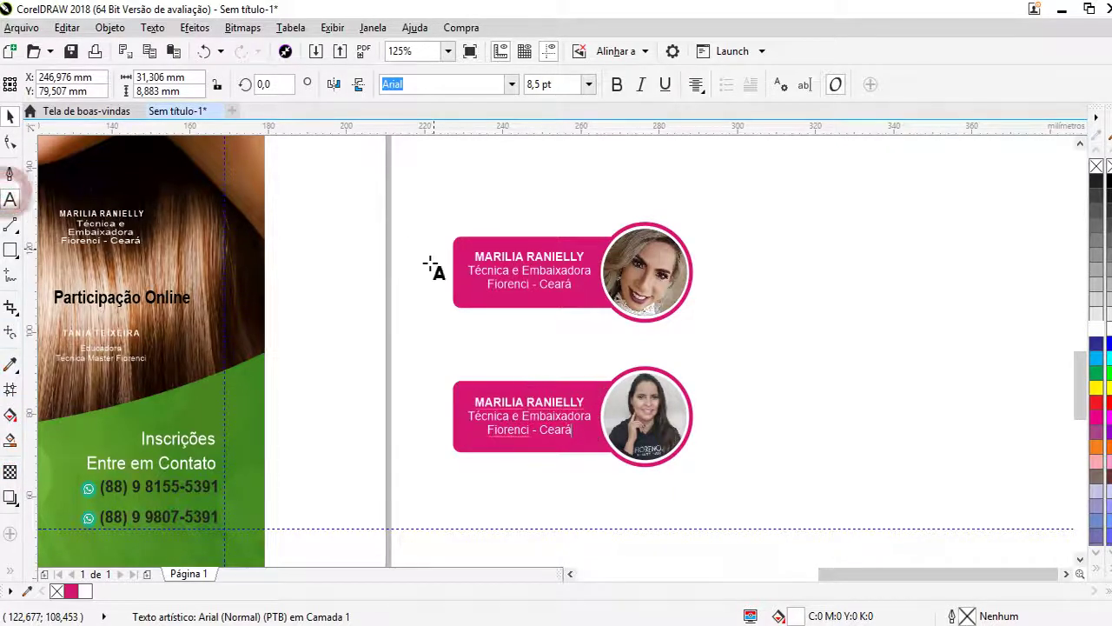
left_click_drag(585, 401, 463, 401)
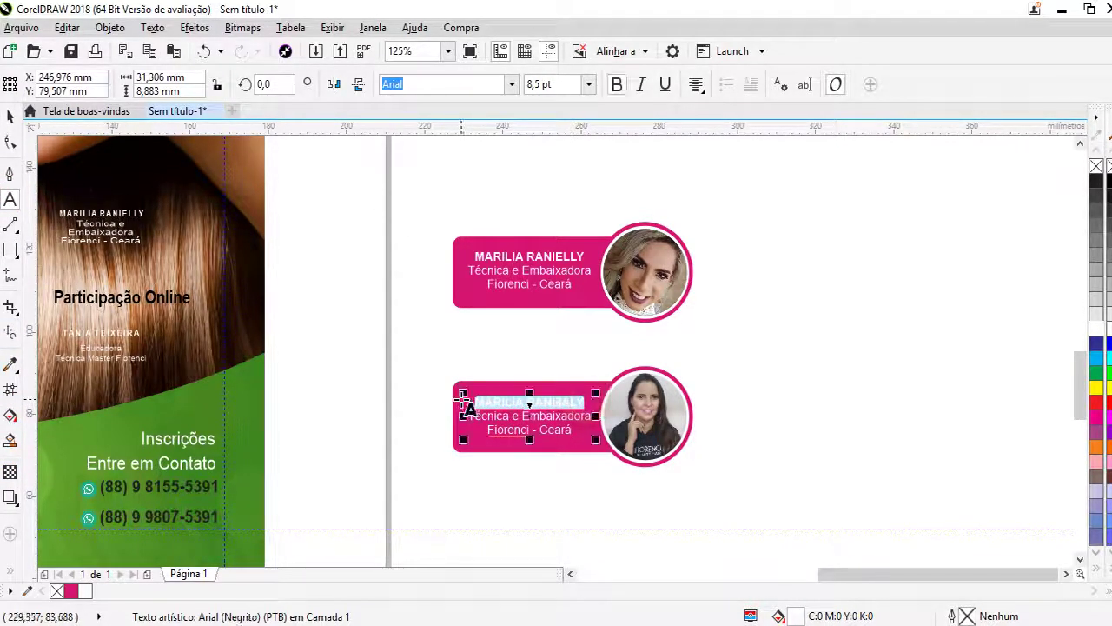
type("ta")
key("BackSpace")
key("BackSpace")
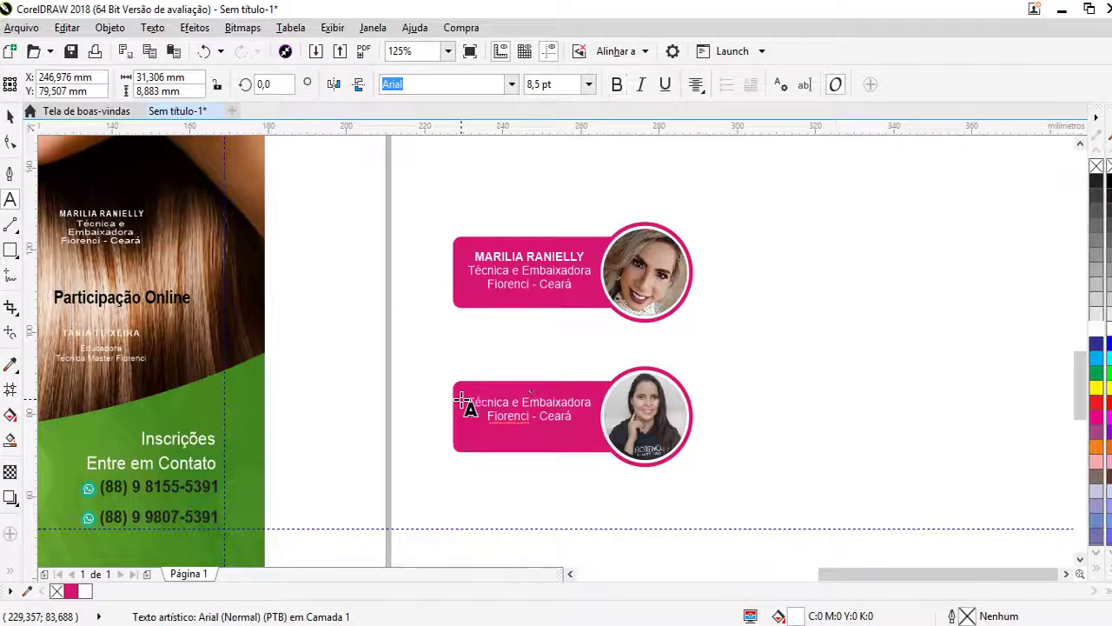
type("TANIA TEIXEIRA")
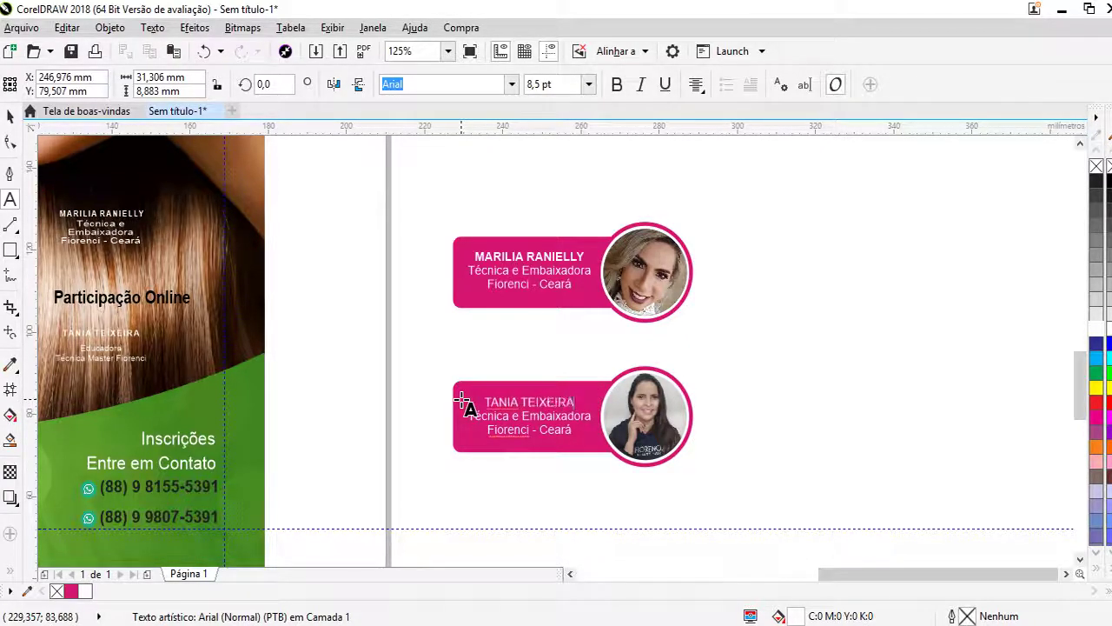
- Replace the title with 'Educadora' and 'Técnica' on separate lines
left_click(554, 429)
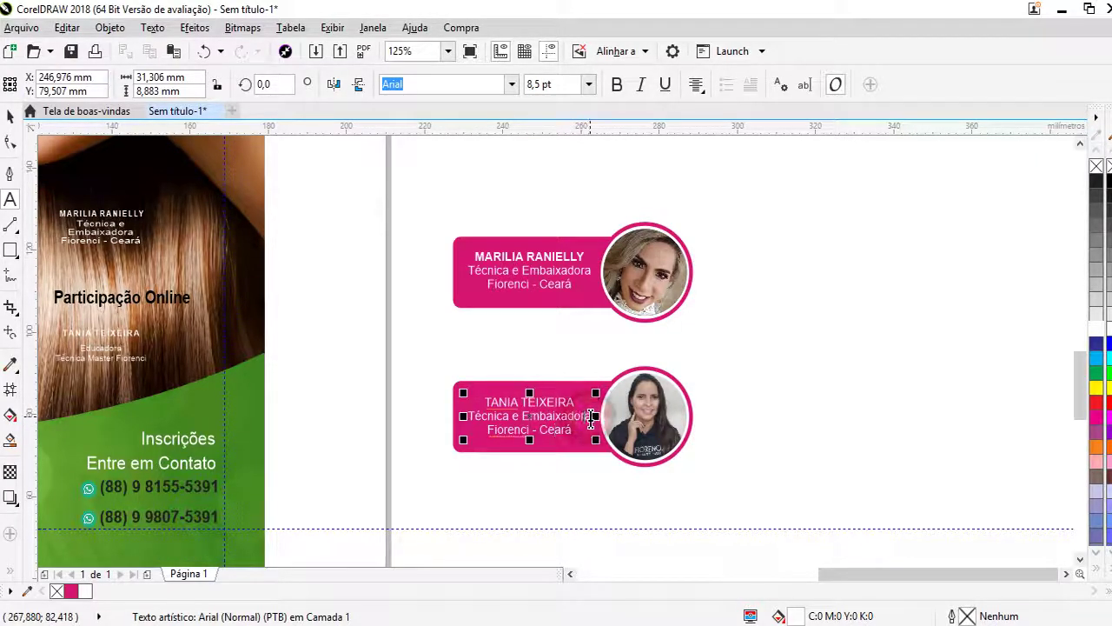
left_click_drag(591, 416, 459, 417)
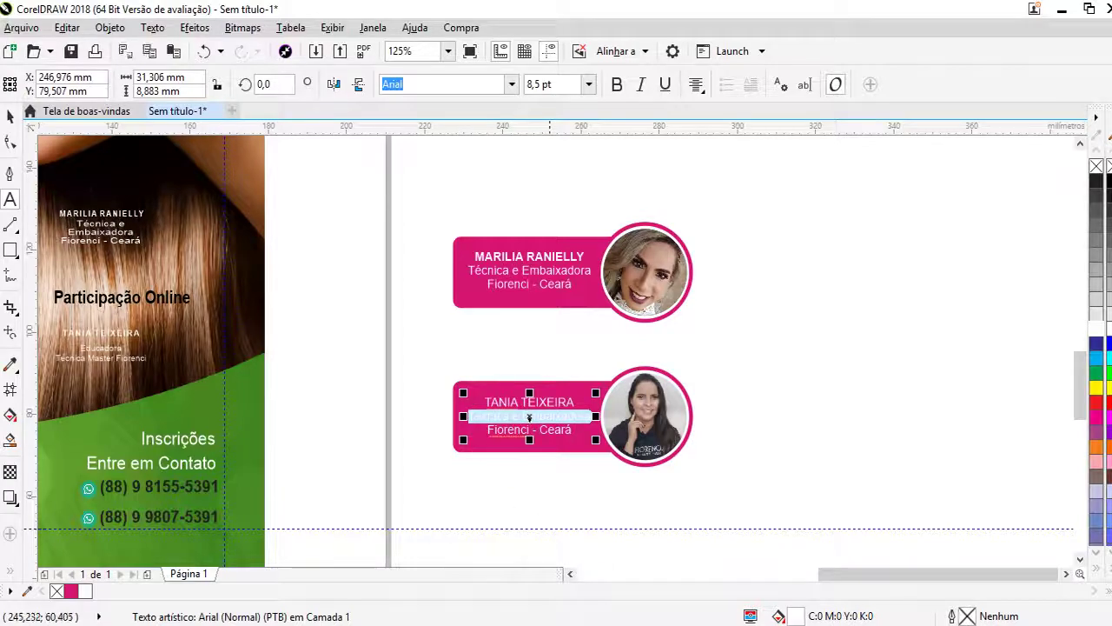
type("eDUCADORA")
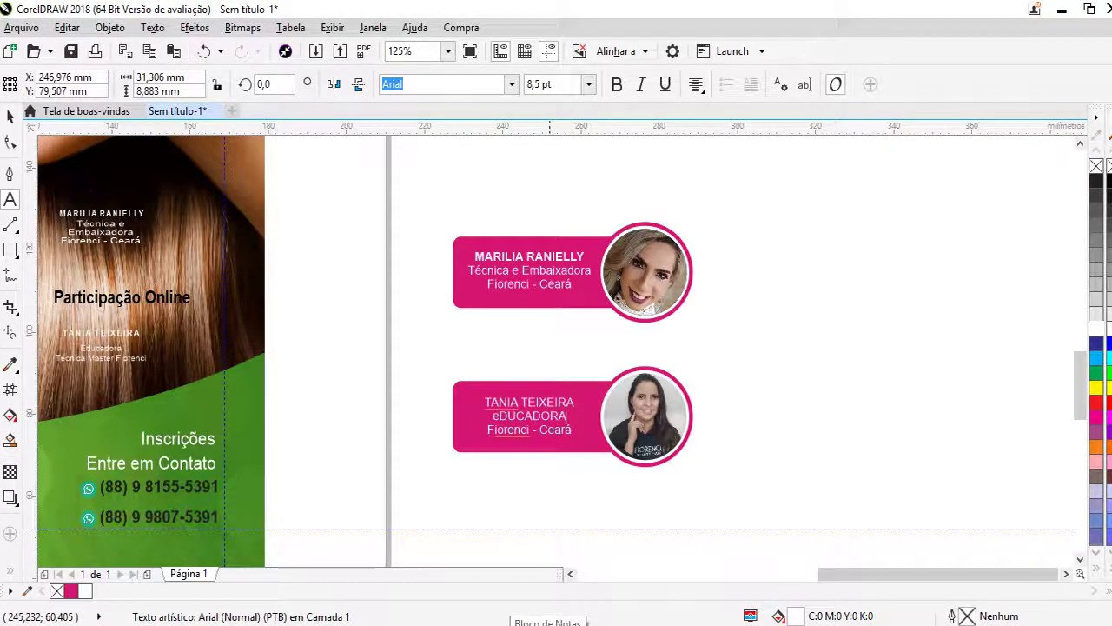
key("BackSpace")
key("BackSpace")
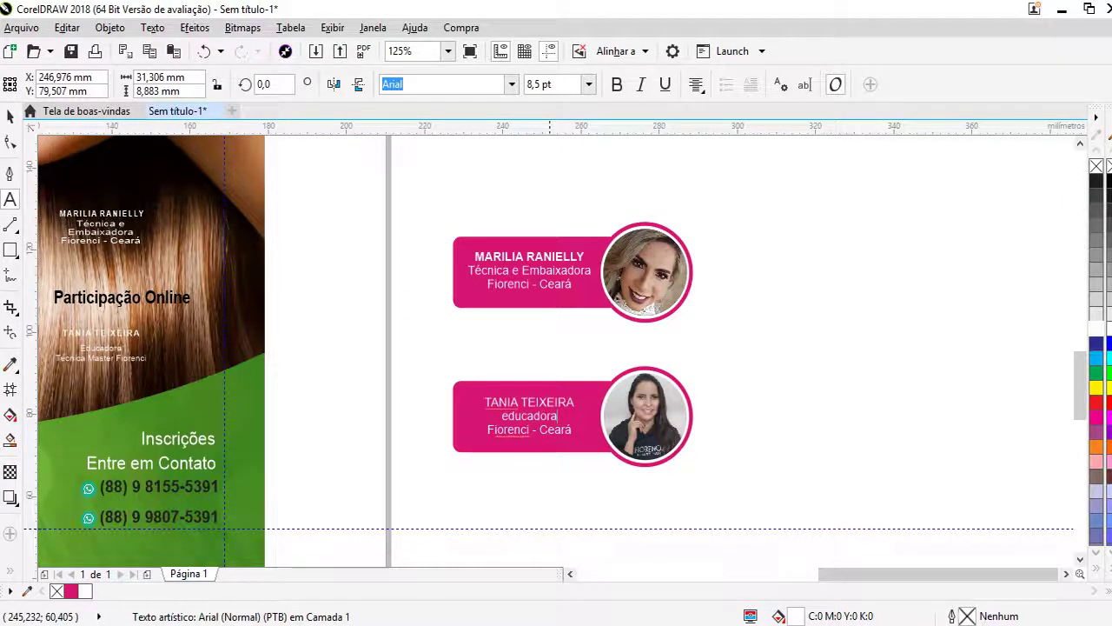
type("nica")
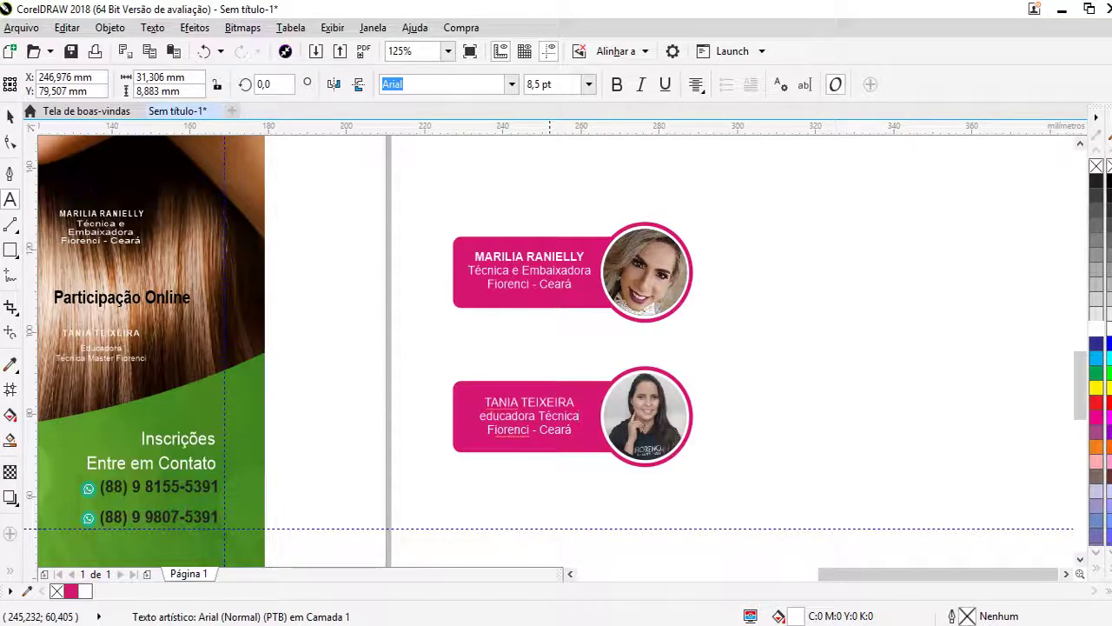
key("Return")
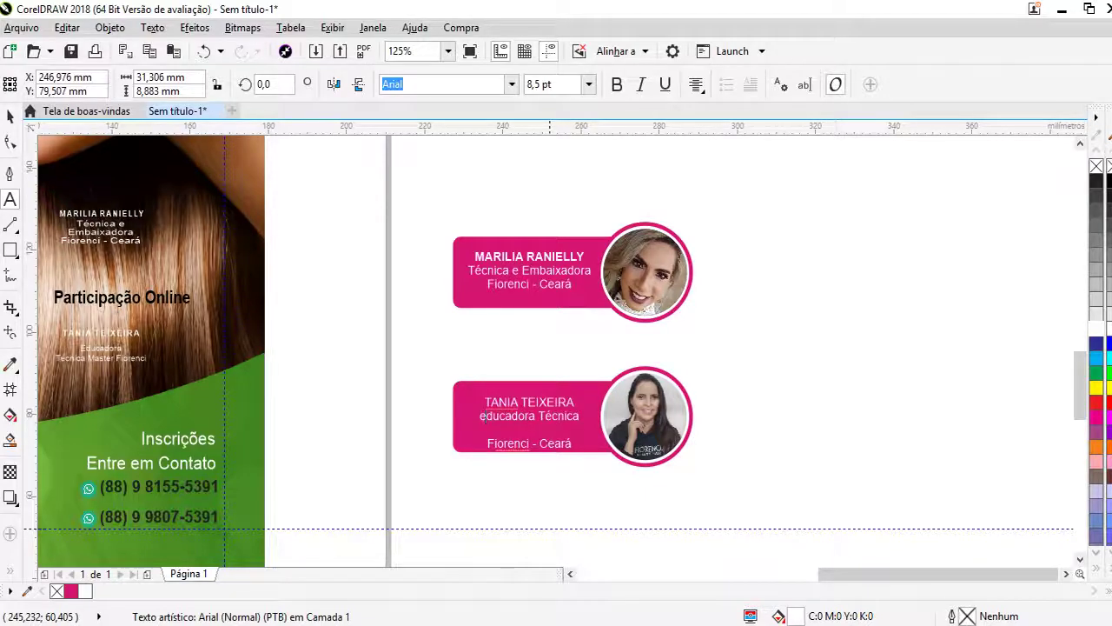
key("BackSpace")
type("E")
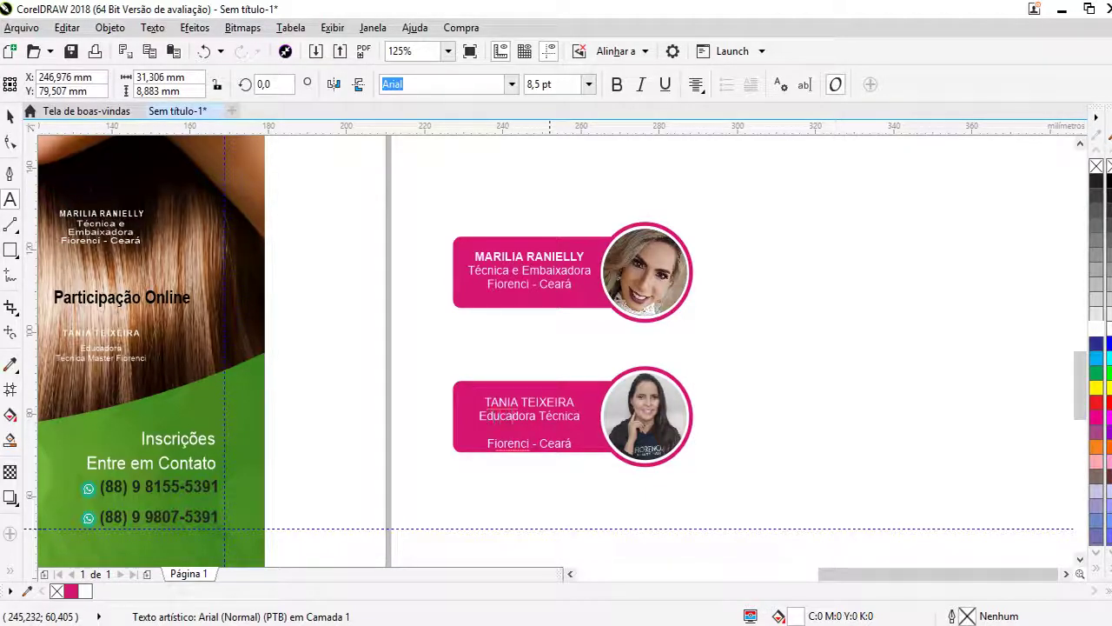
key("Return")
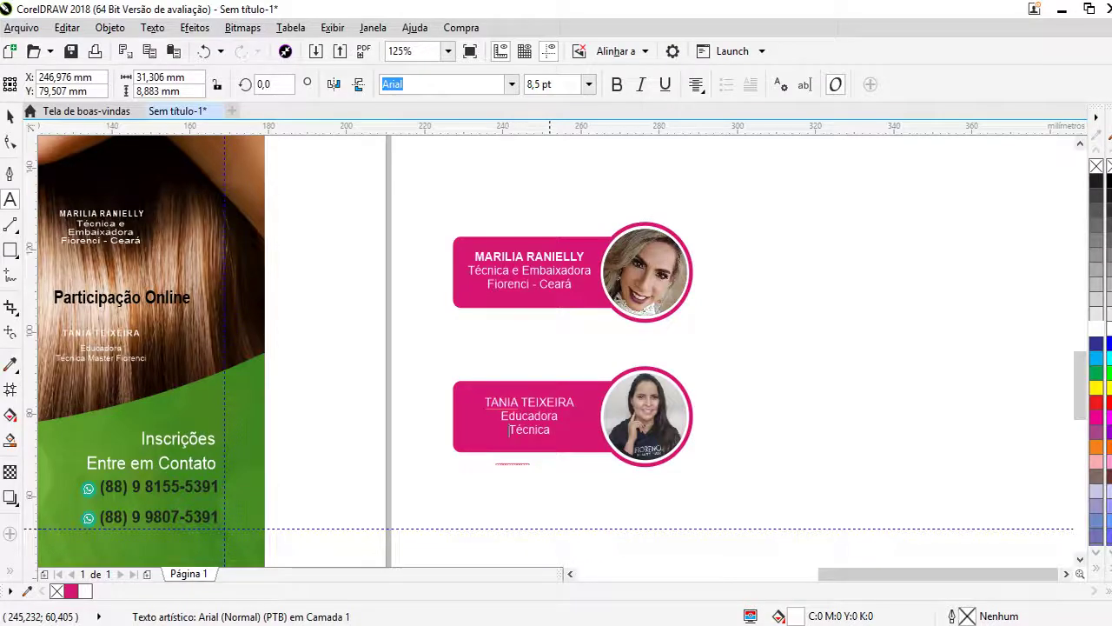
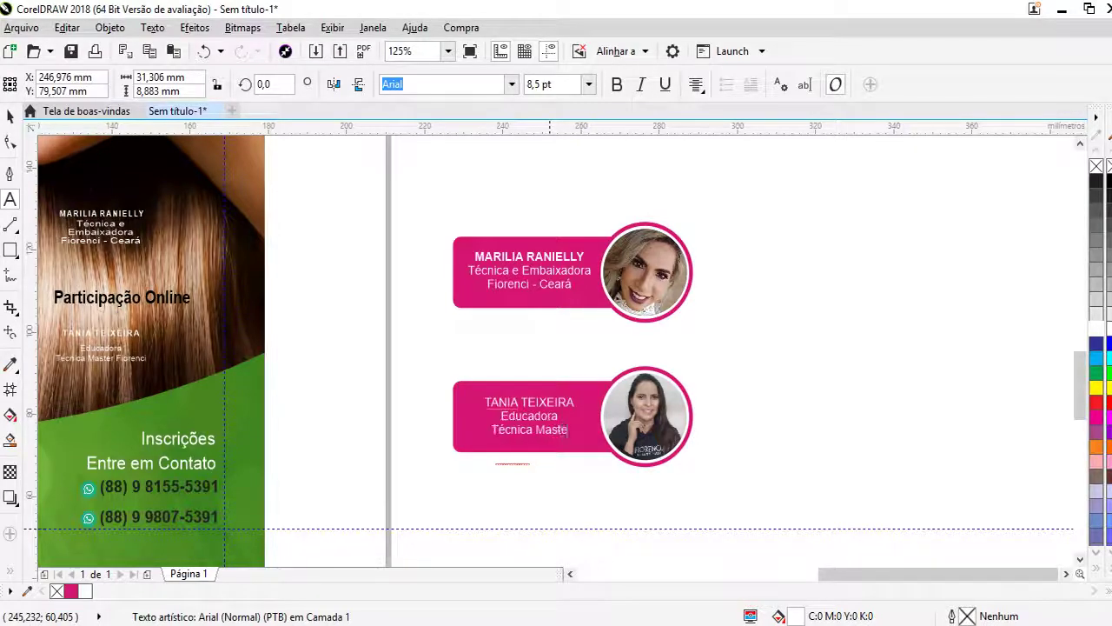
type("ster fio")
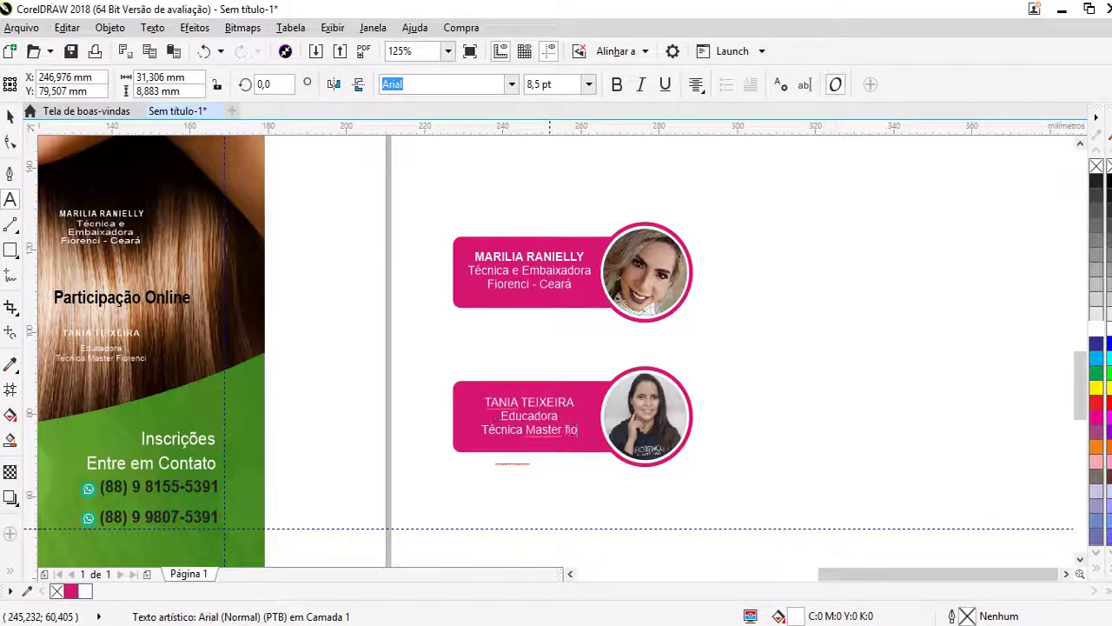
type("renci")
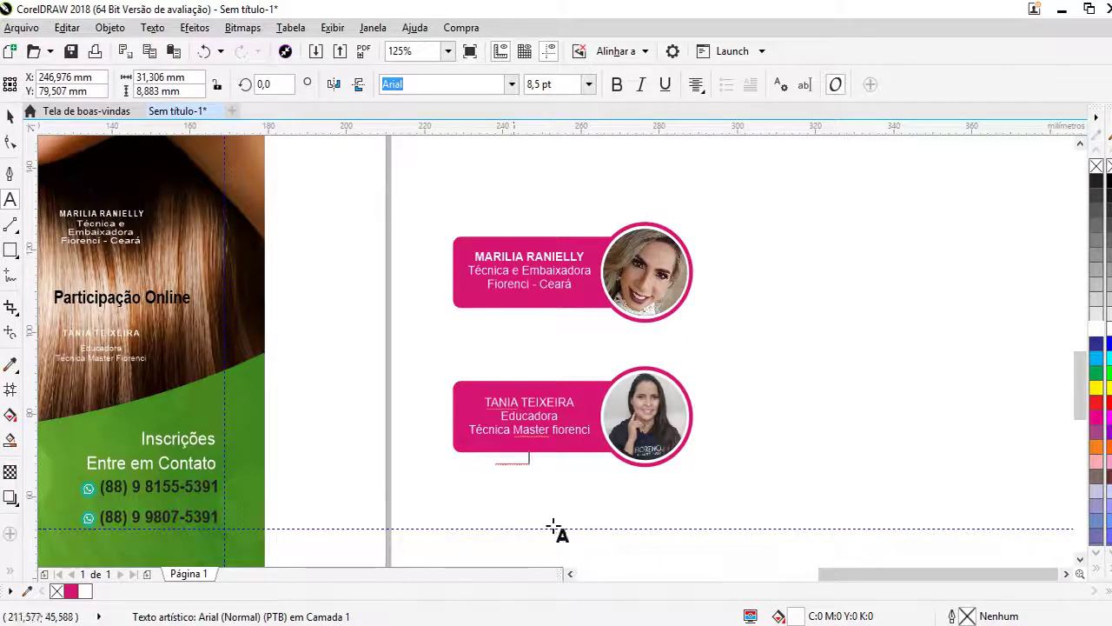
key("Escape")
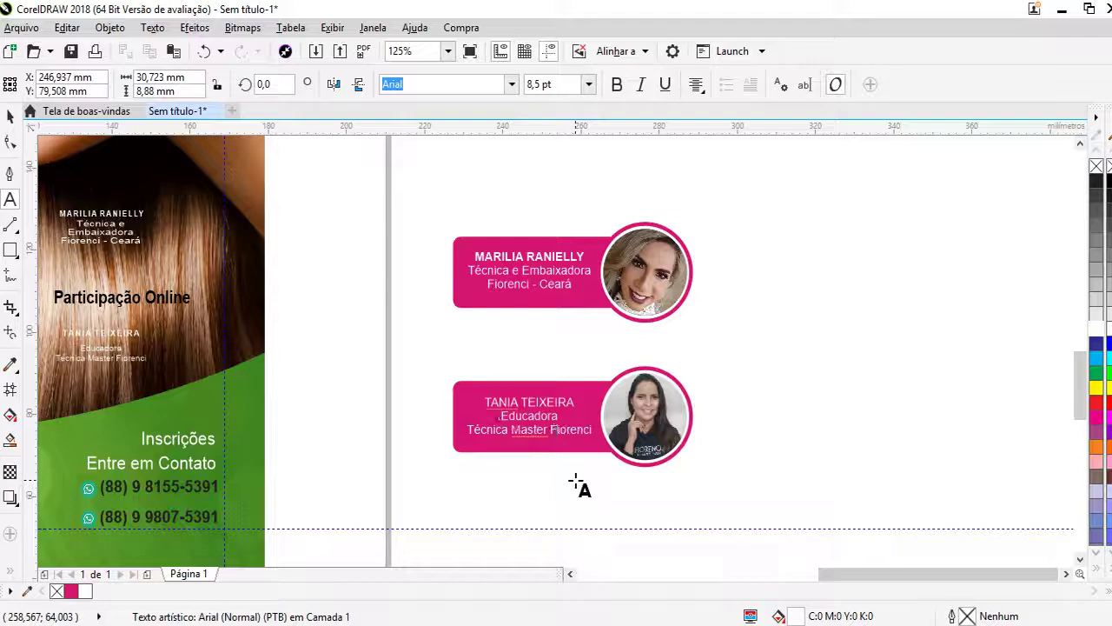
left_click_drag(578, 405, 484, 403)
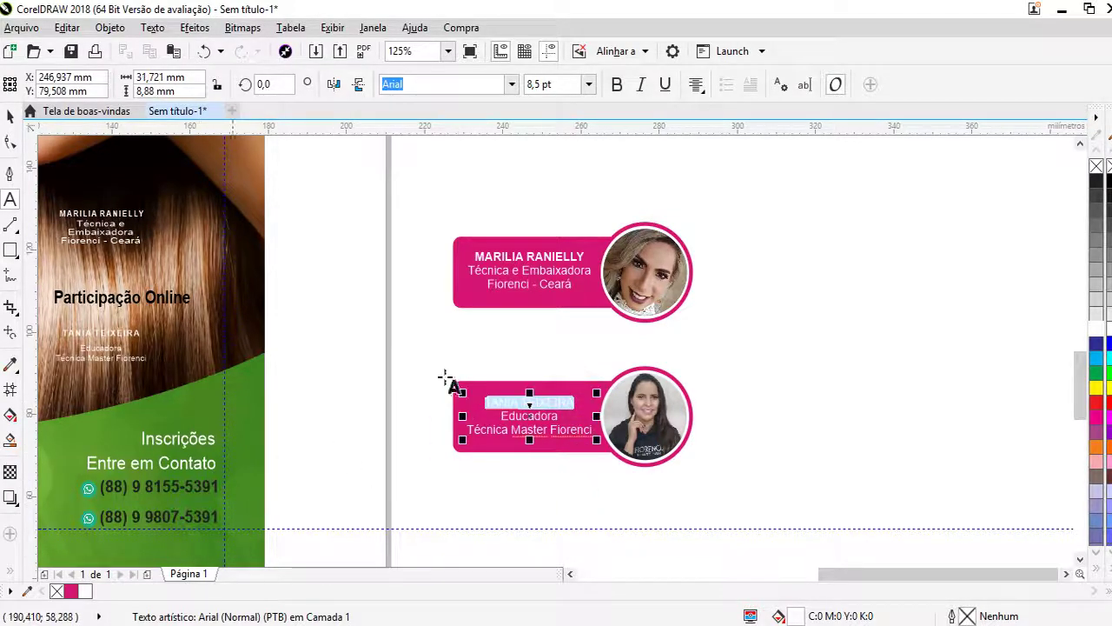
left_click(614, 86)
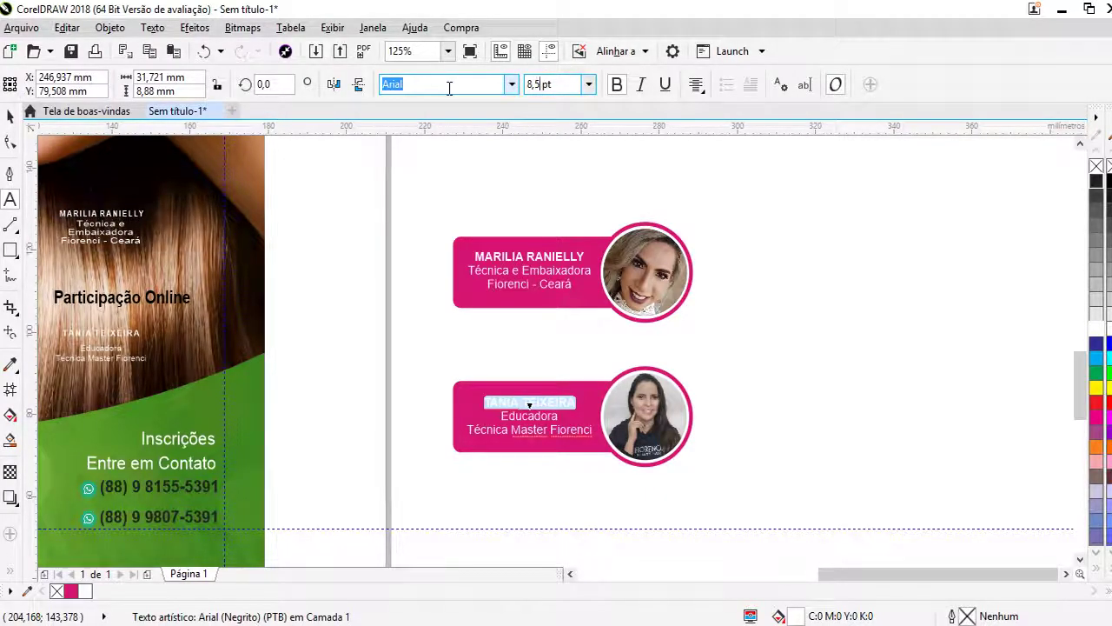
key("BackSpace")
type("10")
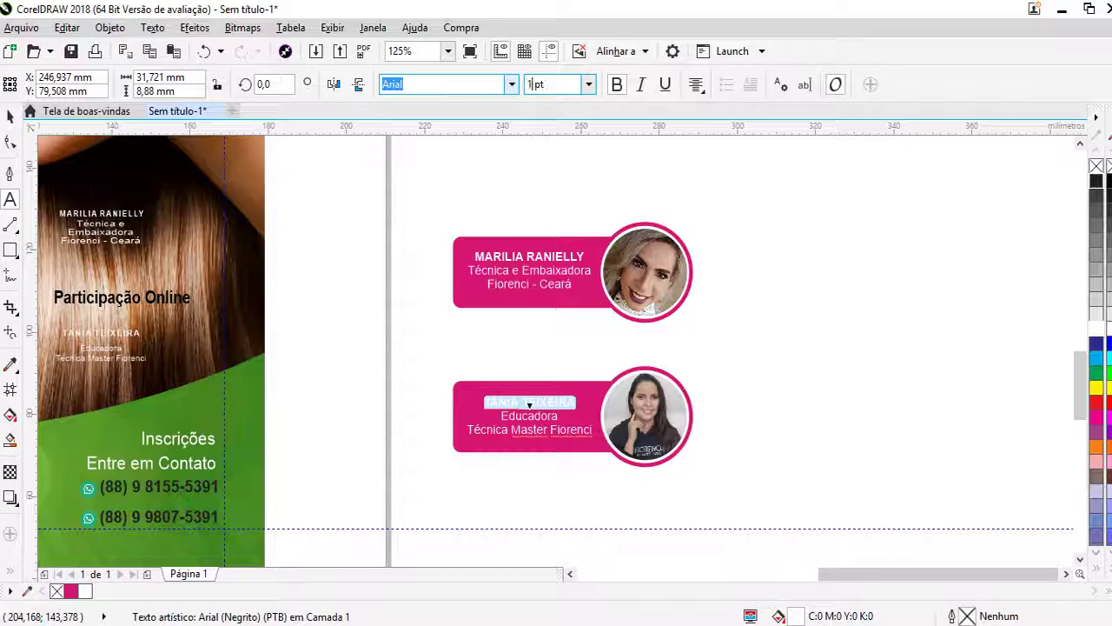
key("Return")
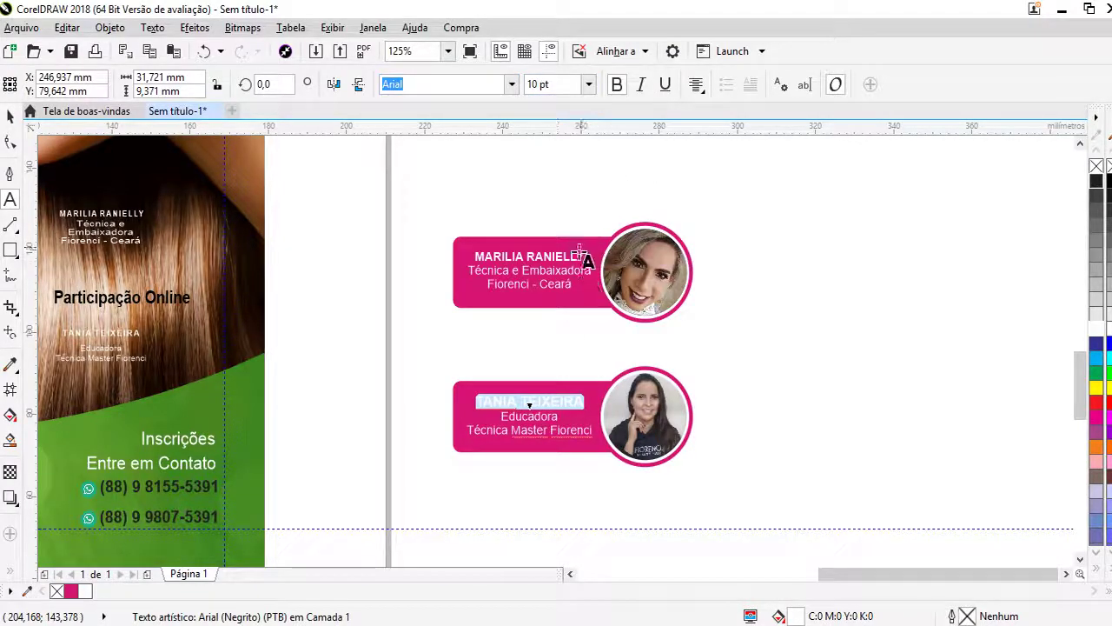
left_click_drag(584, 256, 464, 257)
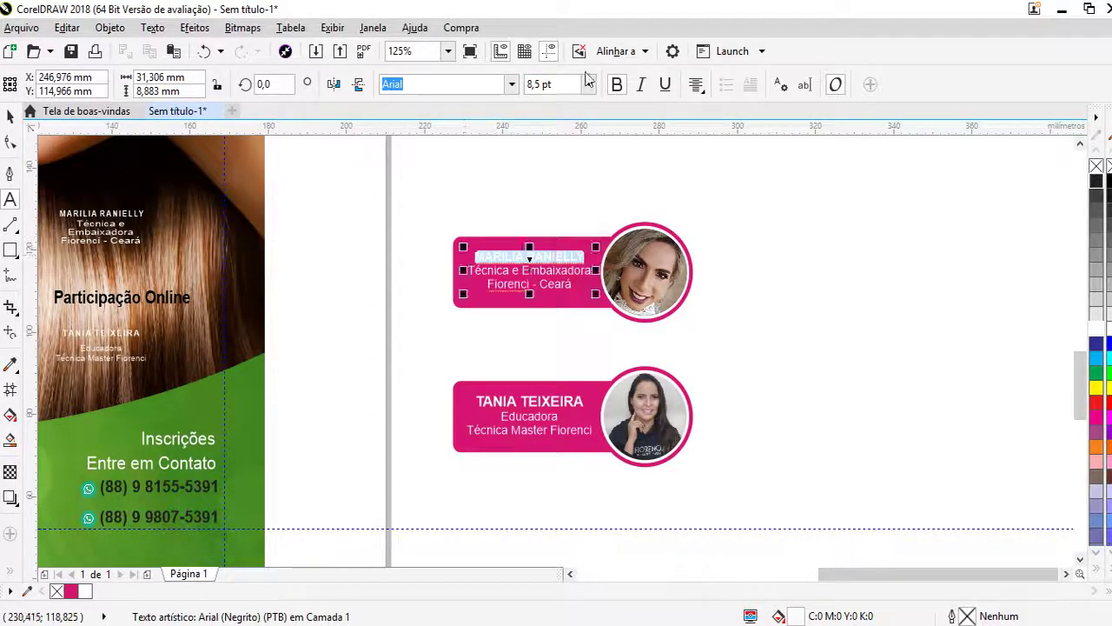
left_click(556, 83)
key("Right")
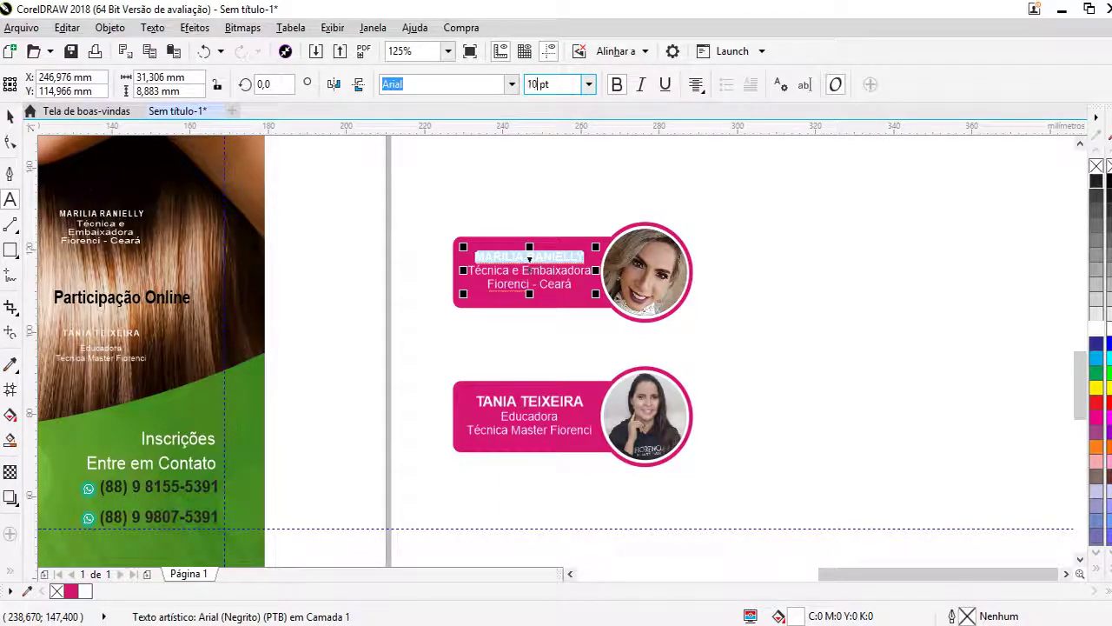
key("Return")
left_click(11, 116)
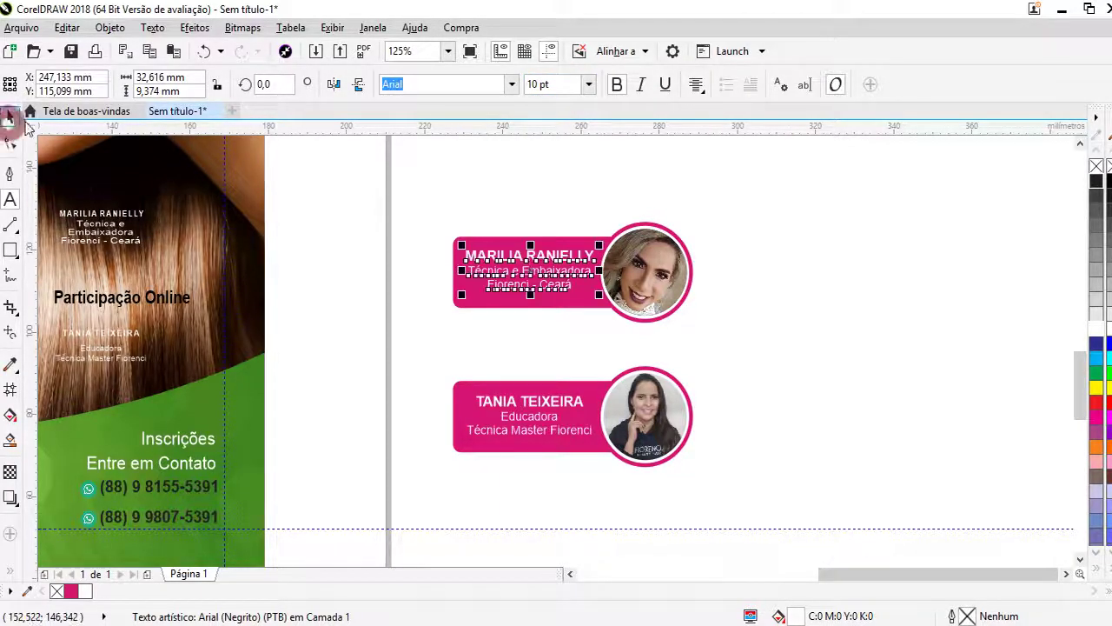
- Group the three parts of TANIA's badge and of MARILIA's badge with Ctrl+G
left_click(509, 211)
left_click(521, 253)
left_click(504, 231)
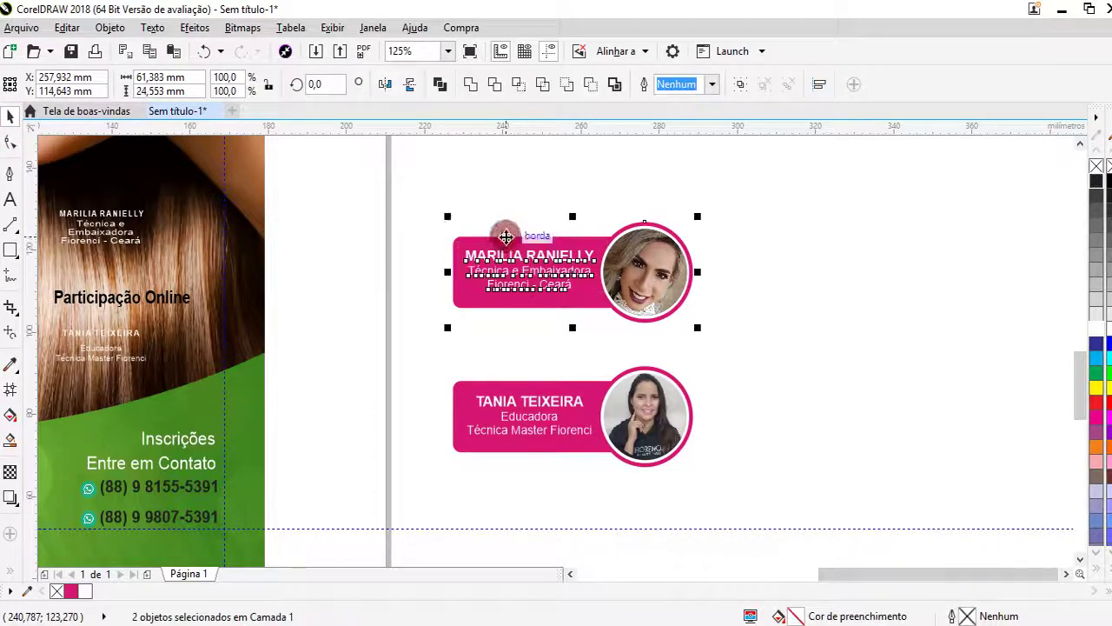
left_click(540, 396)
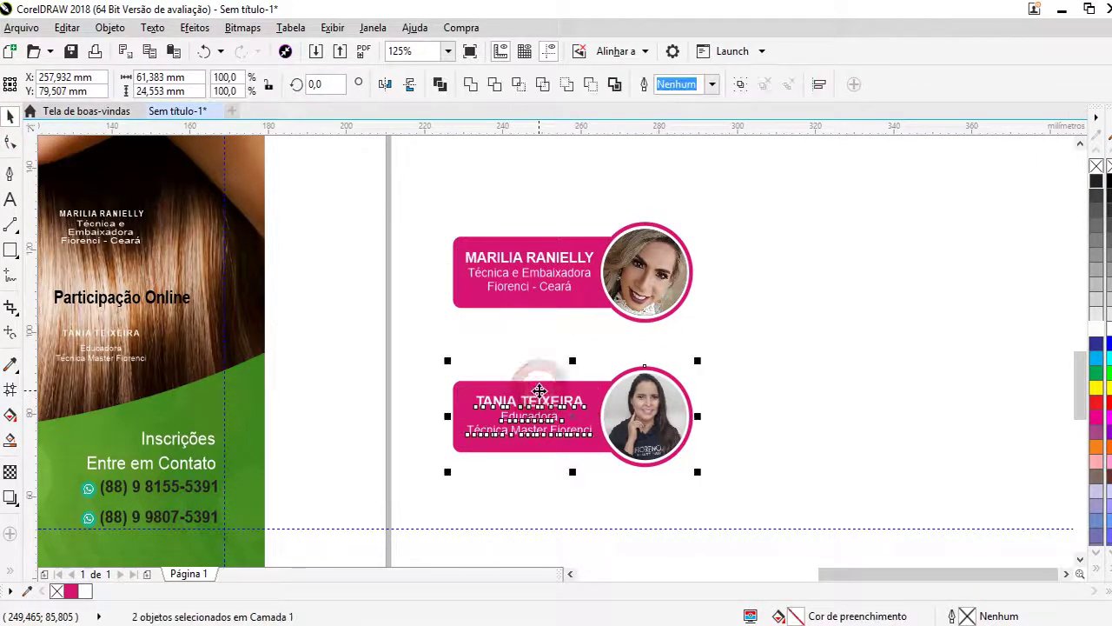
left_click_drag(807, 357, 412, 501)
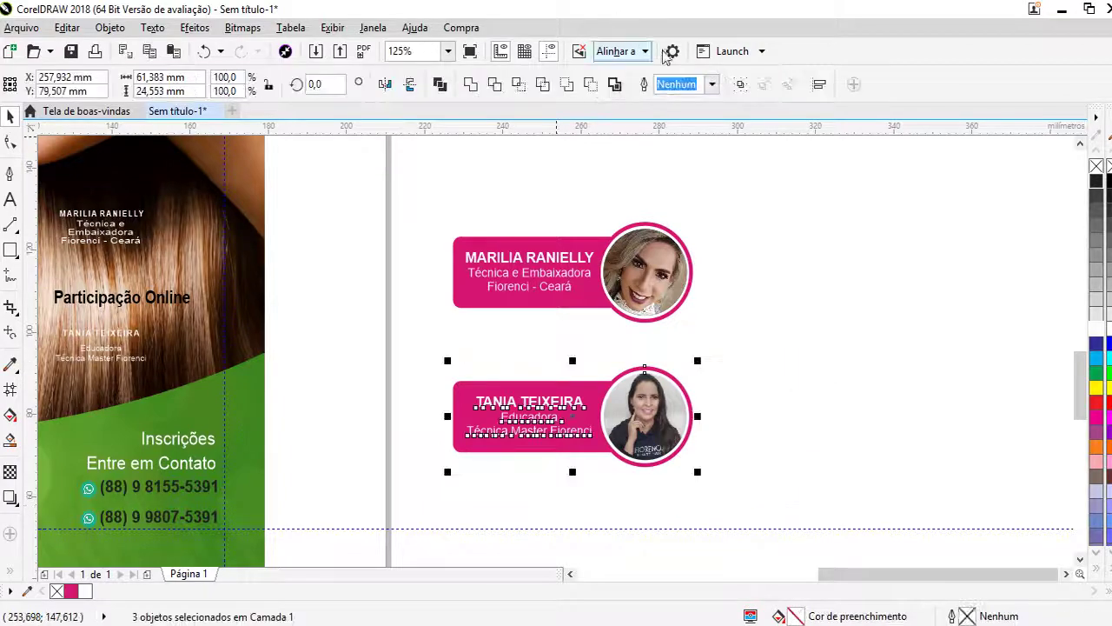
left_click(727, 79)
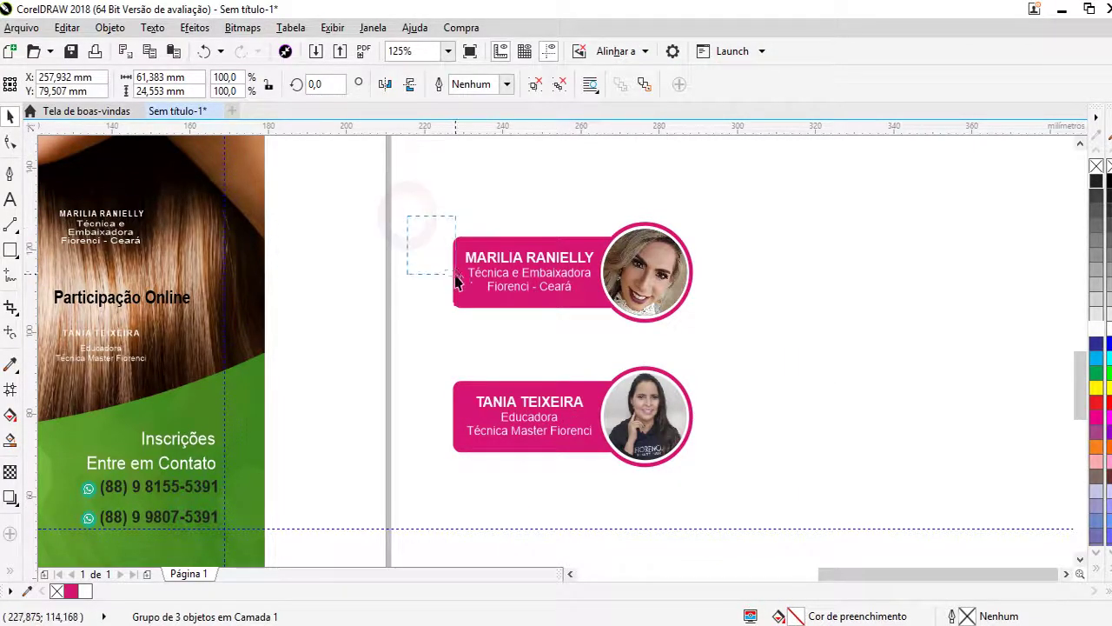
left_click_drag(411, 218, 611, 315)
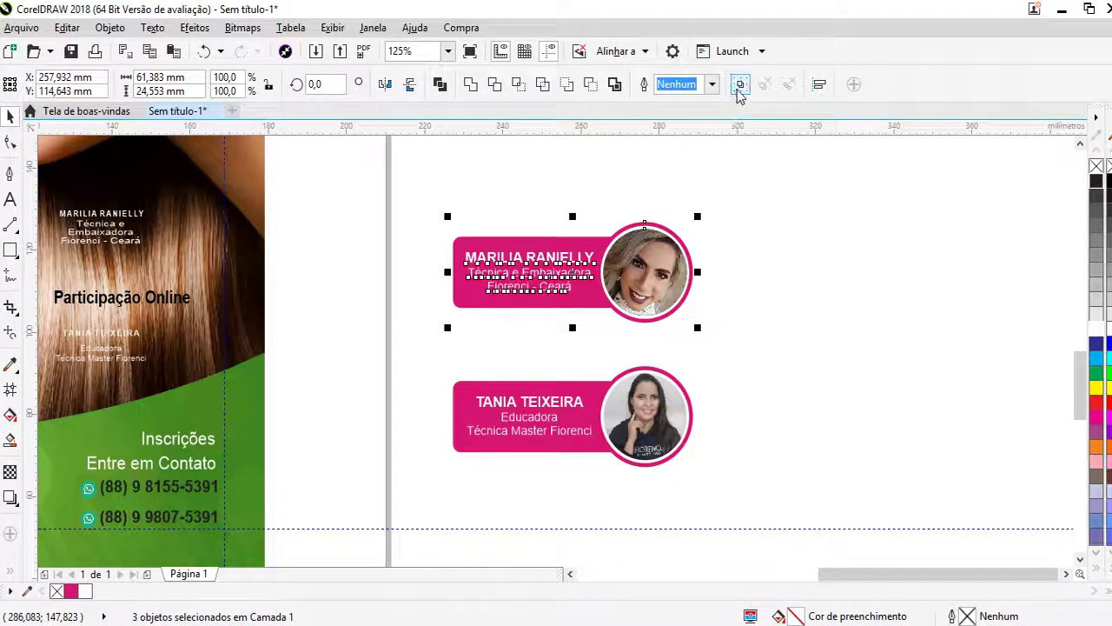
left_click(739, 86)
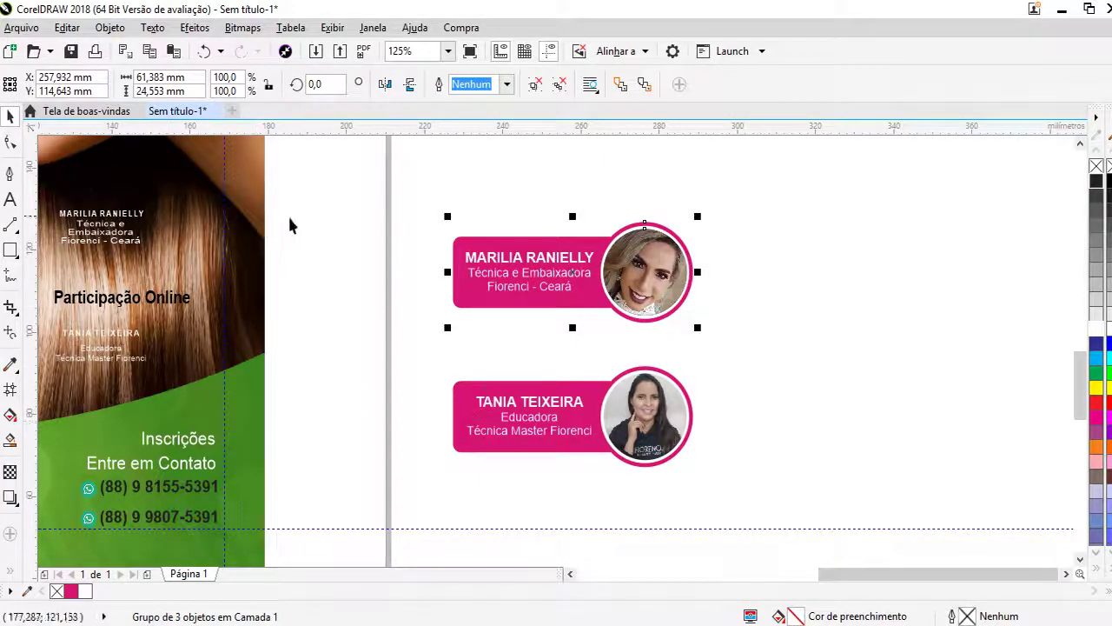
- Delete the old speaker text and place both badges on the flyer, left-aligned
left_click_drag(310, 191, 173, 380)
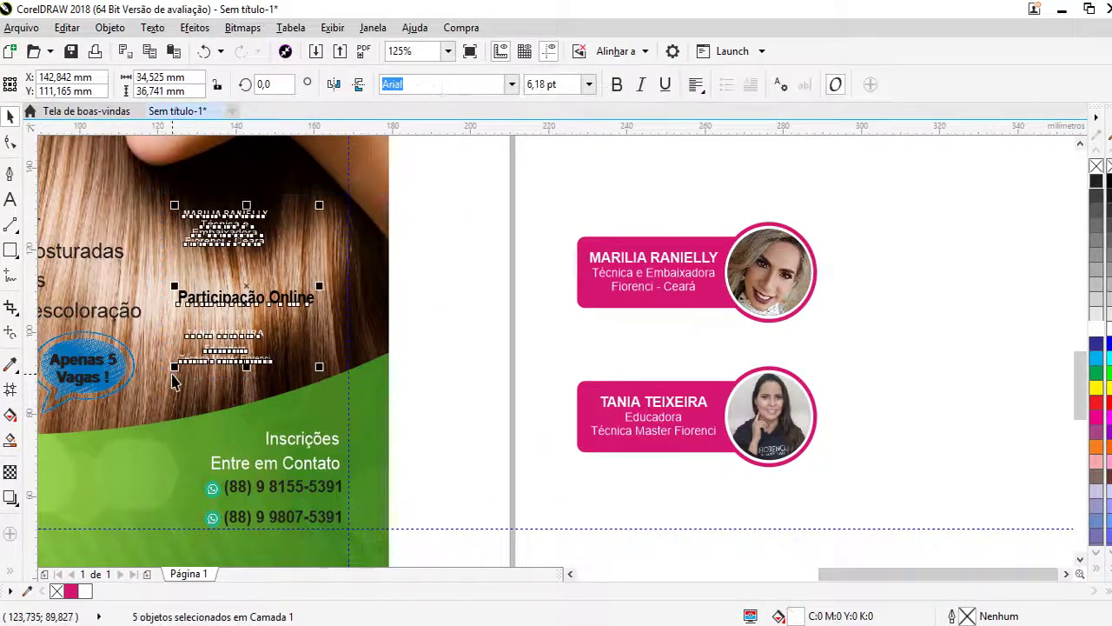
key("Delete")
left_click_drag(645, 448, 201, 331)
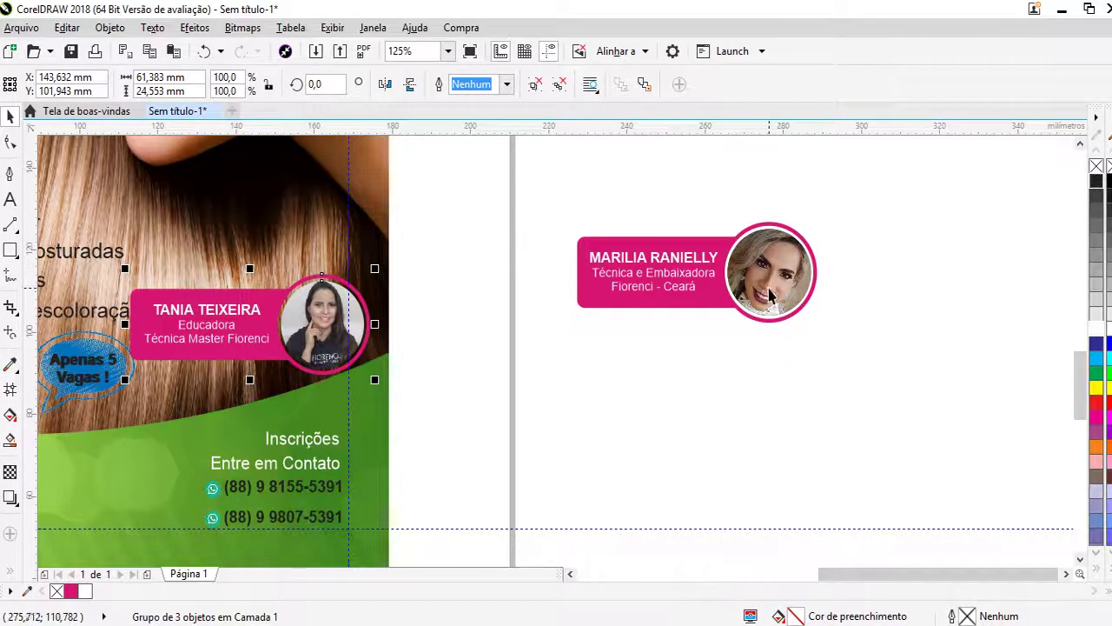
left_click_drag(769, 295, 331, 242)
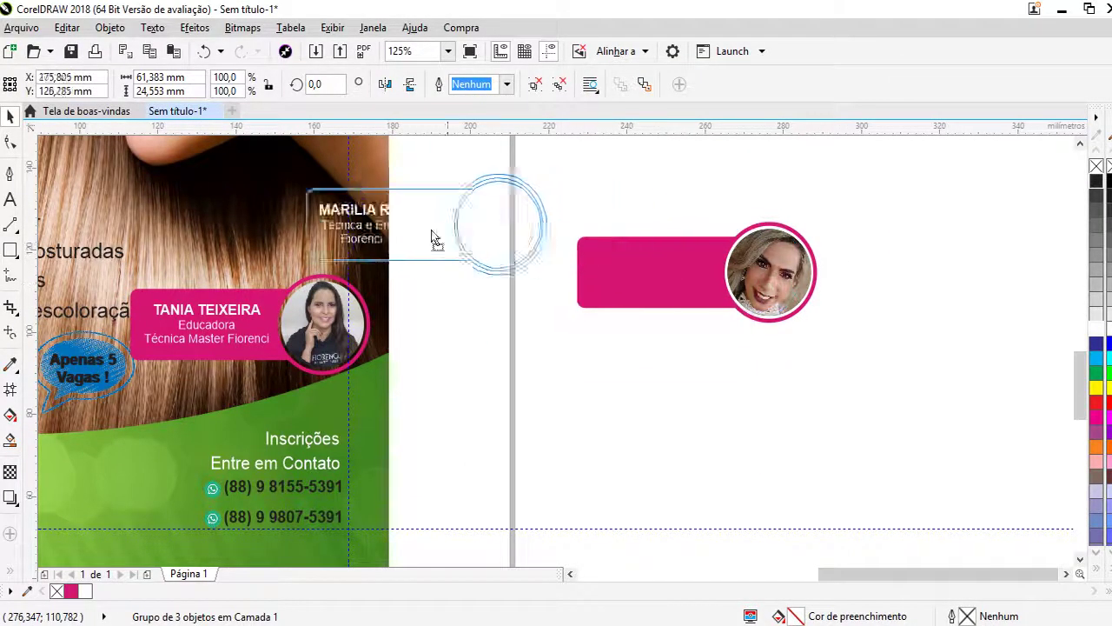
left_click(317, 326, "shift")
key("c")
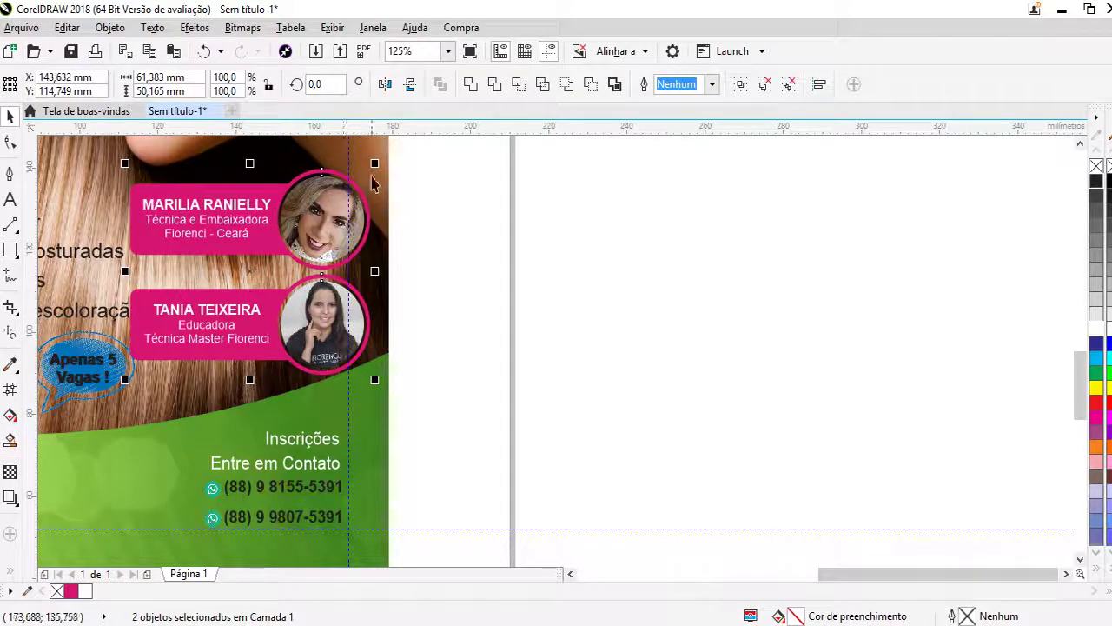
- Scale both badges to about 90% and nudge them into place above the green wave
left_click_drag(375, 163, 349, 184)
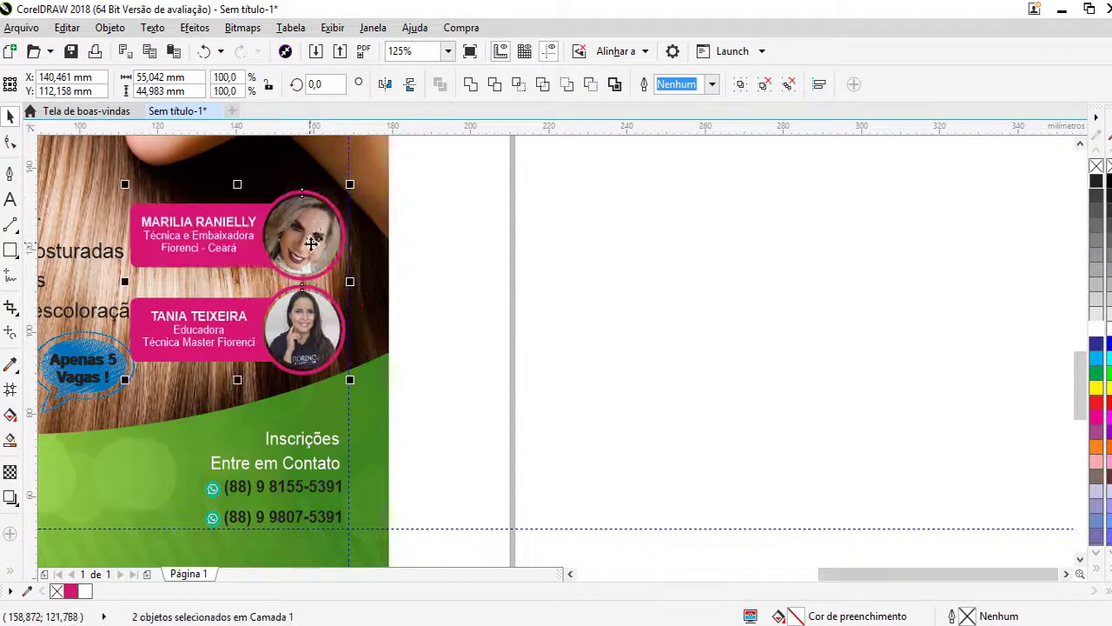
left_click_drag(311, 244, 322, 242)
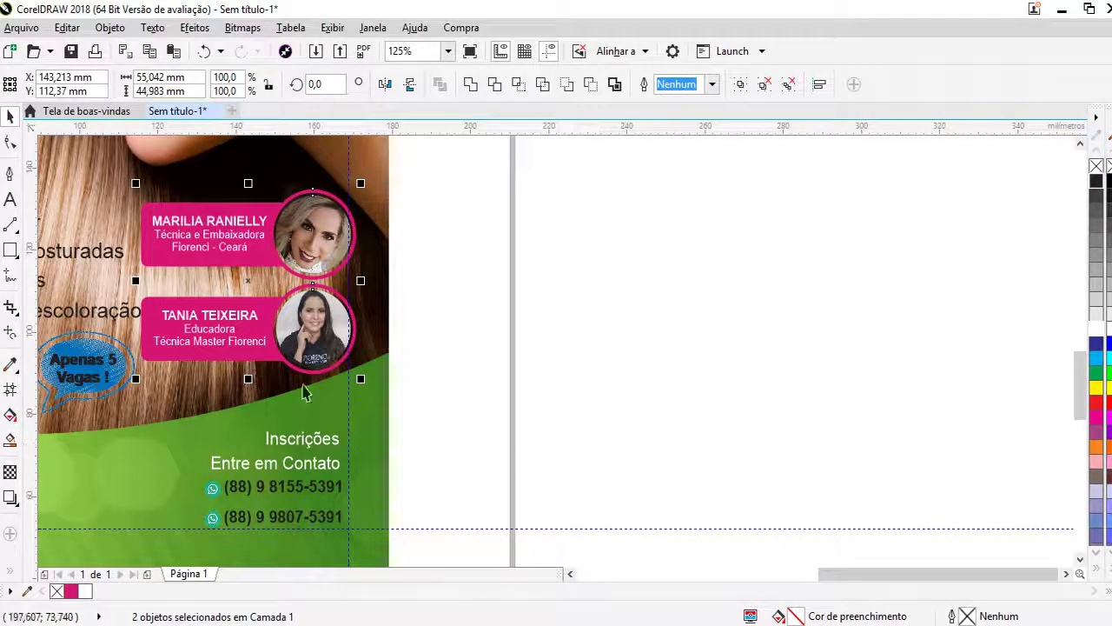
scroll(522, 374, "down", 3)
scroll(688, 485, "up", 2)
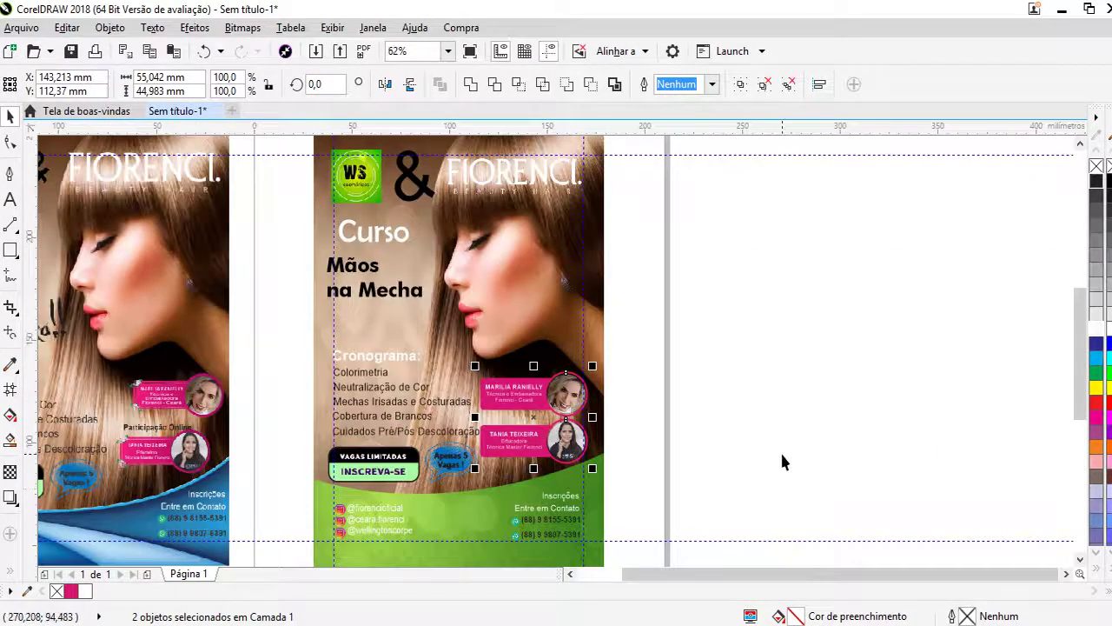
key("Down")
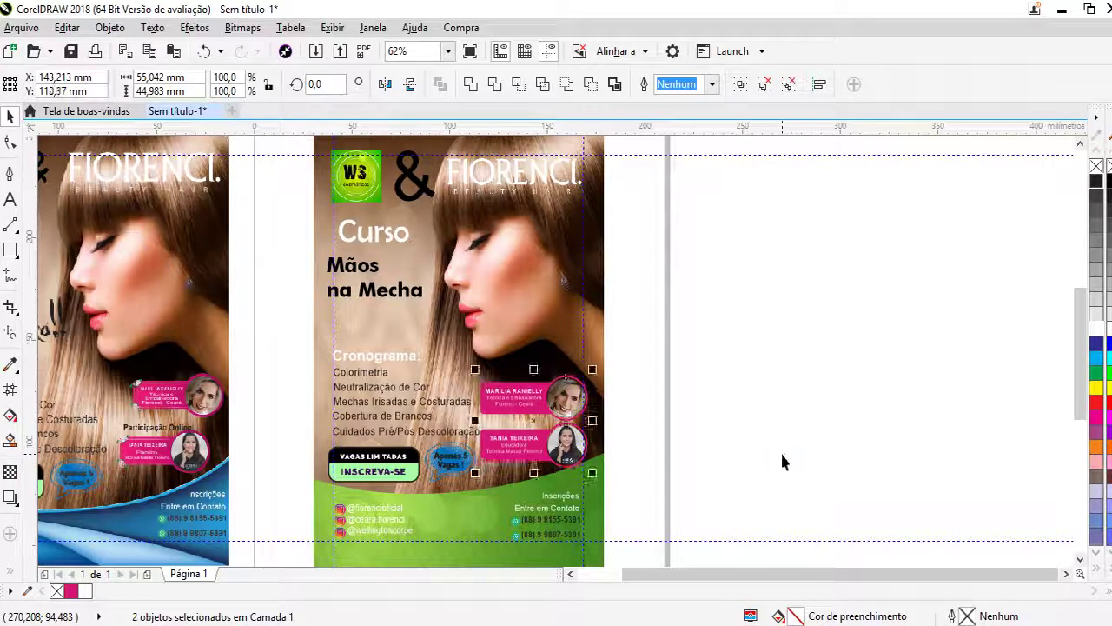
key("Down")
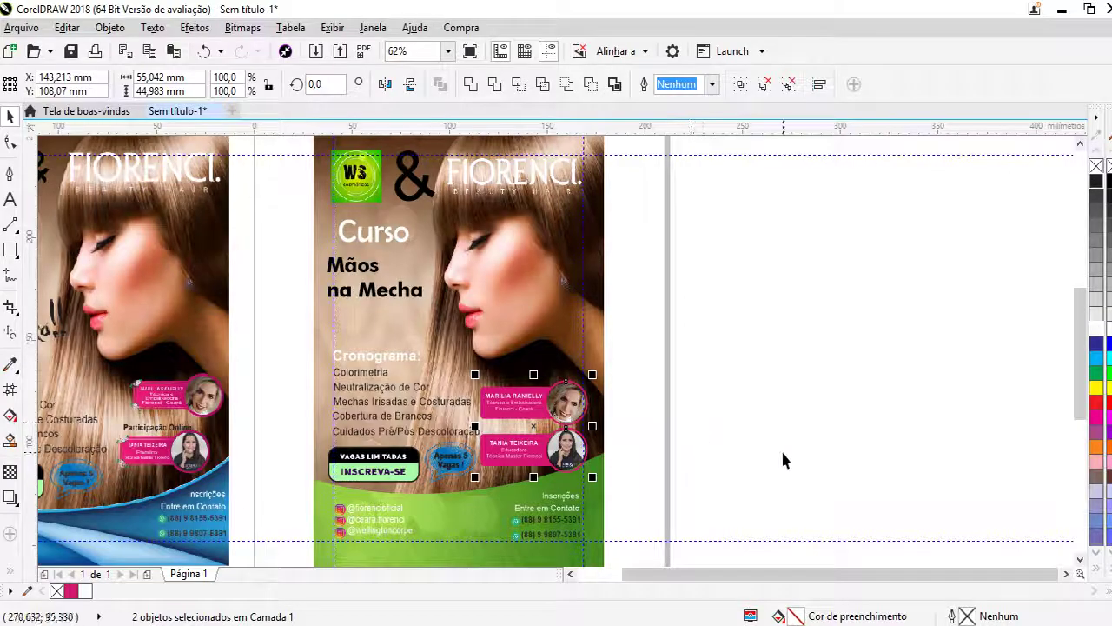
scroll(558, 484, "up", 2)
- Draw a circle over MARILIA's portrait photo
left_click(877, 358)
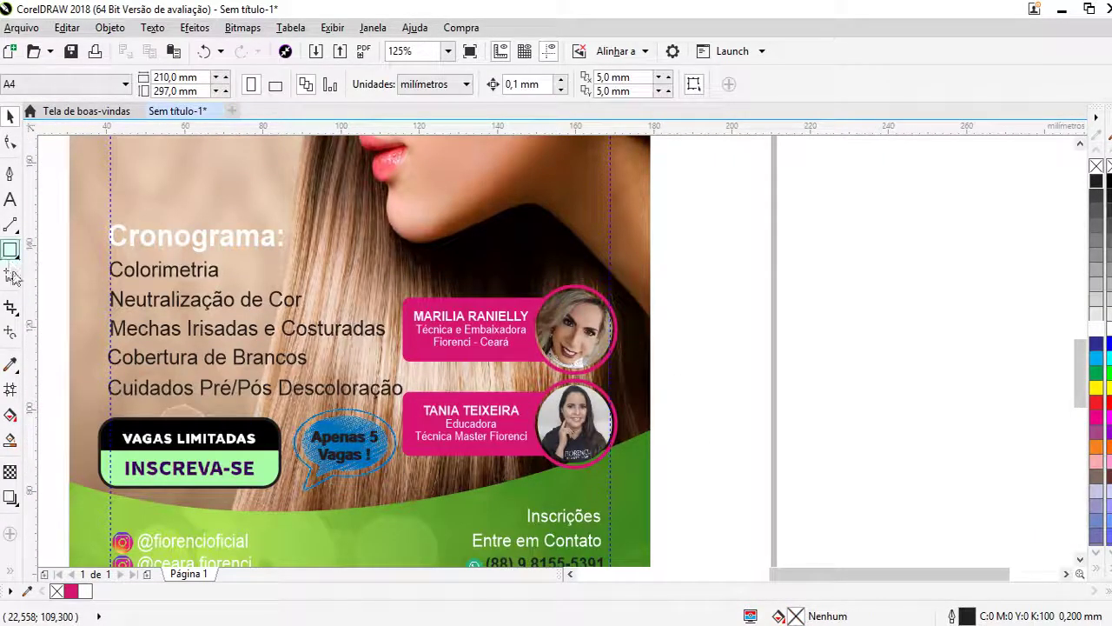
scroll(628, 315, "up", 2)
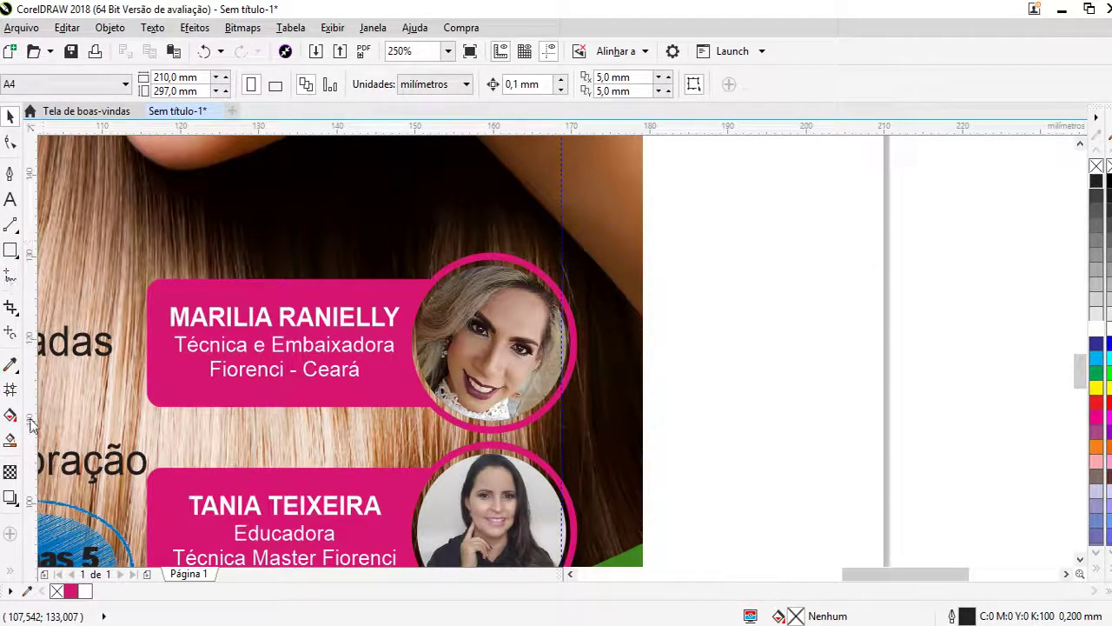
left_click(84, 591)
left_click(684, 200)
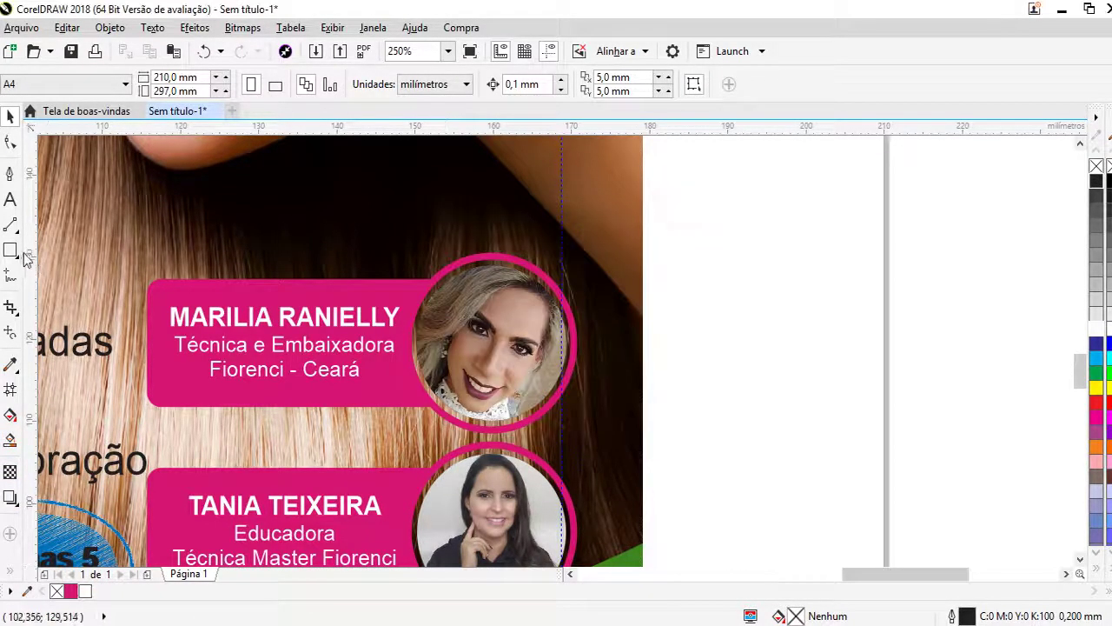
left_click(10, 250)
left_click(52, 286)
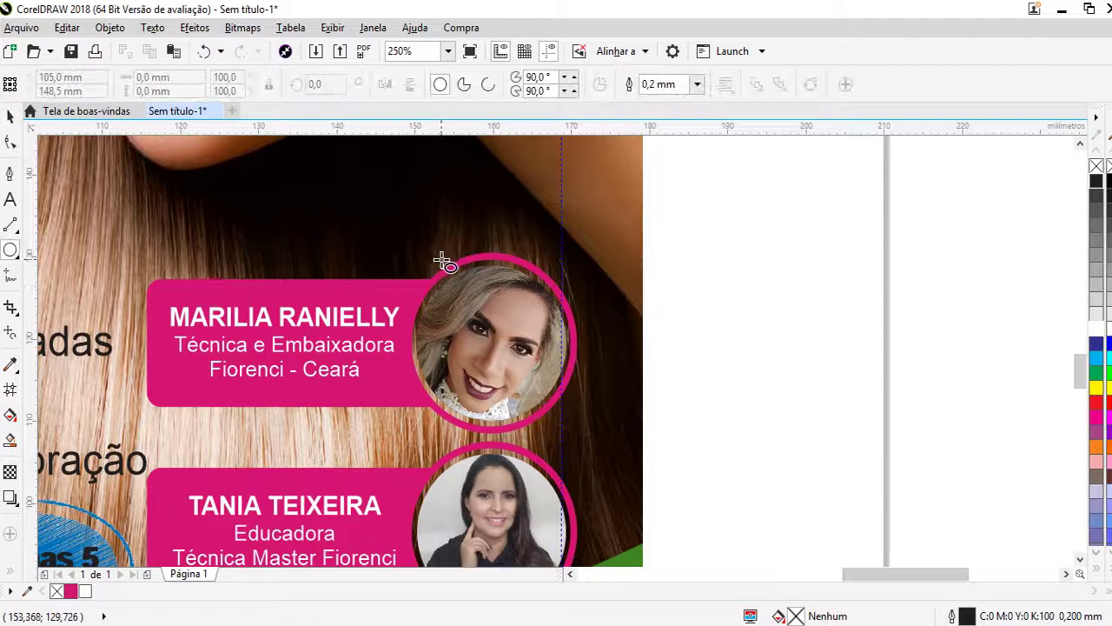
left_click_drag(430, 259, 552, 429)
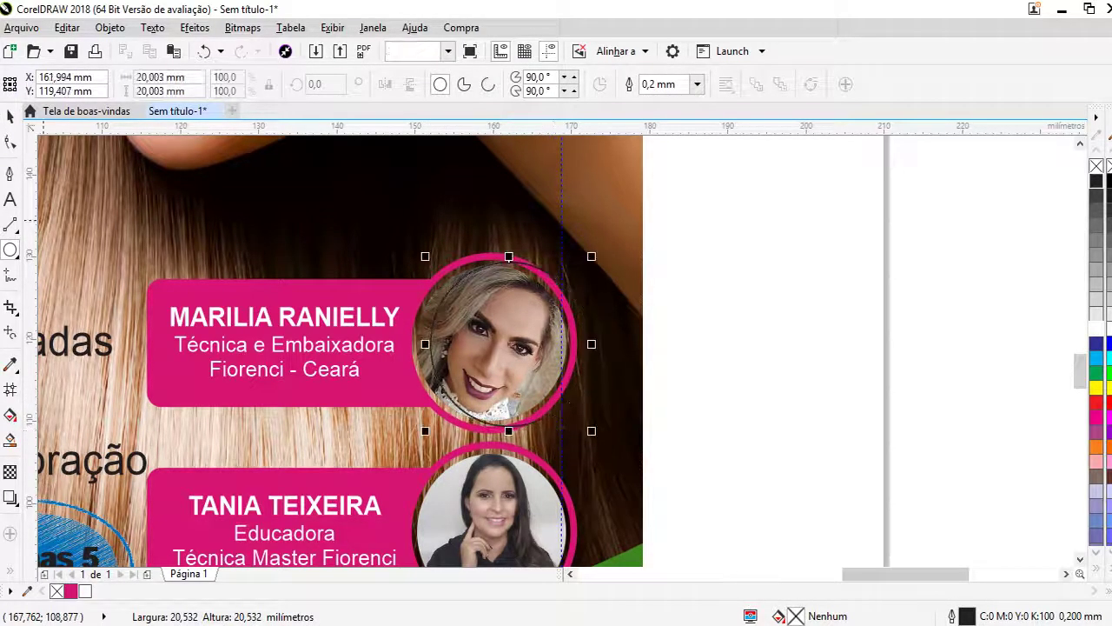
left_click(11, 118)
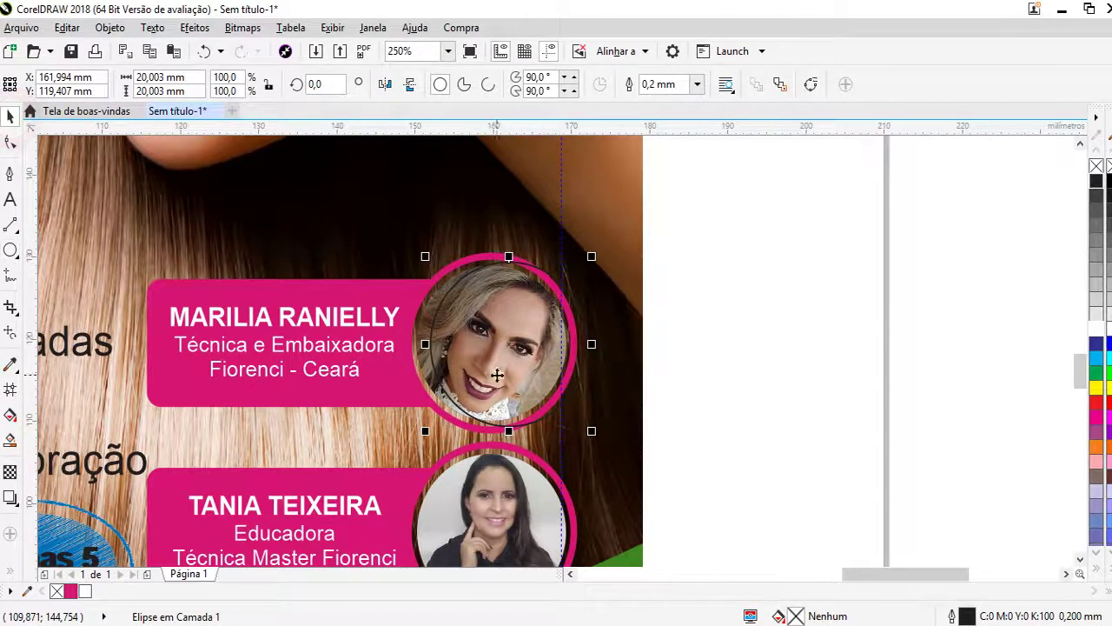
left_click_drag(502, 357, 485, 355)
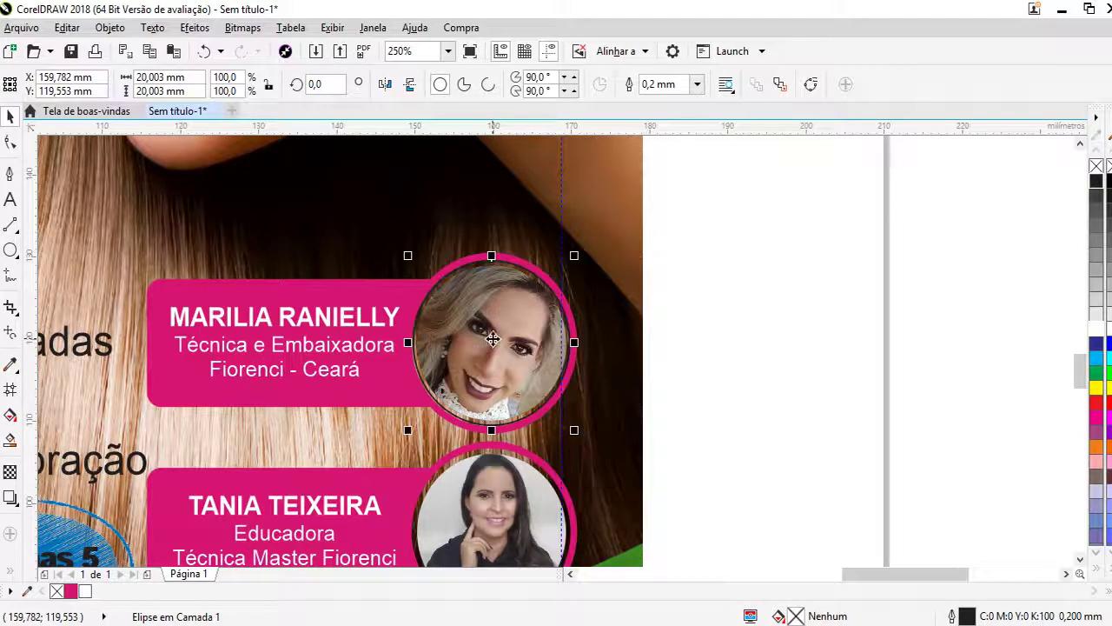
- Fill the circle white, enlarge it slightly, and order it behind the portrait
scroll(540, 283, "up", 4)
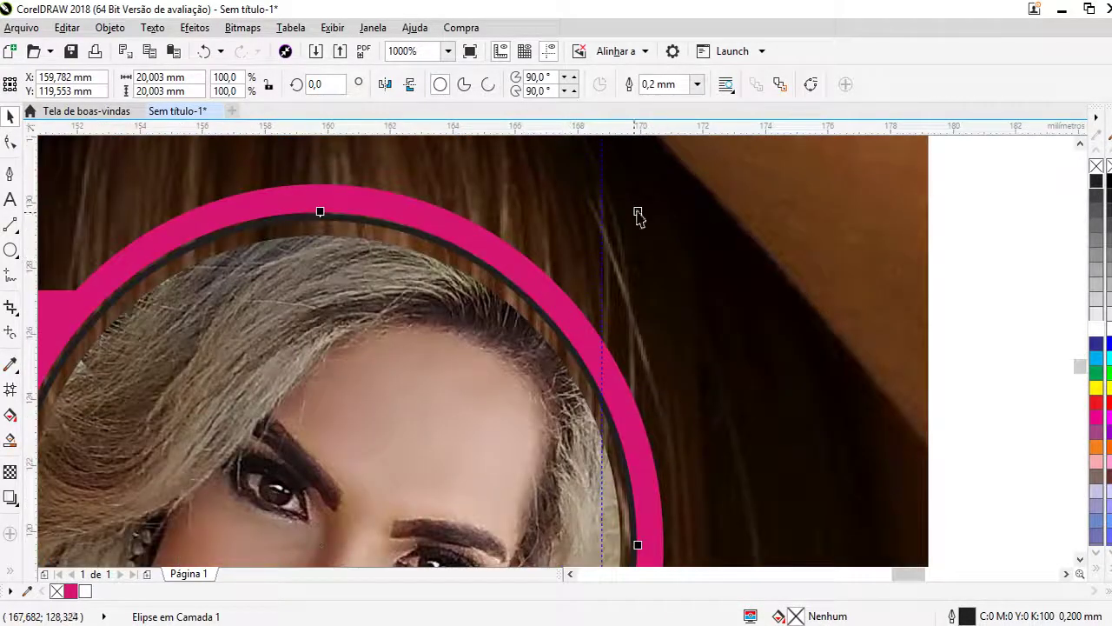
left_click(1094, 323)
mouse_move(640, 211)
left_mouse_down()
mouse_move(653, 210)
mouse_move(648, 199)
left_mouse_up()
scroll(484, 249, "down", 4)
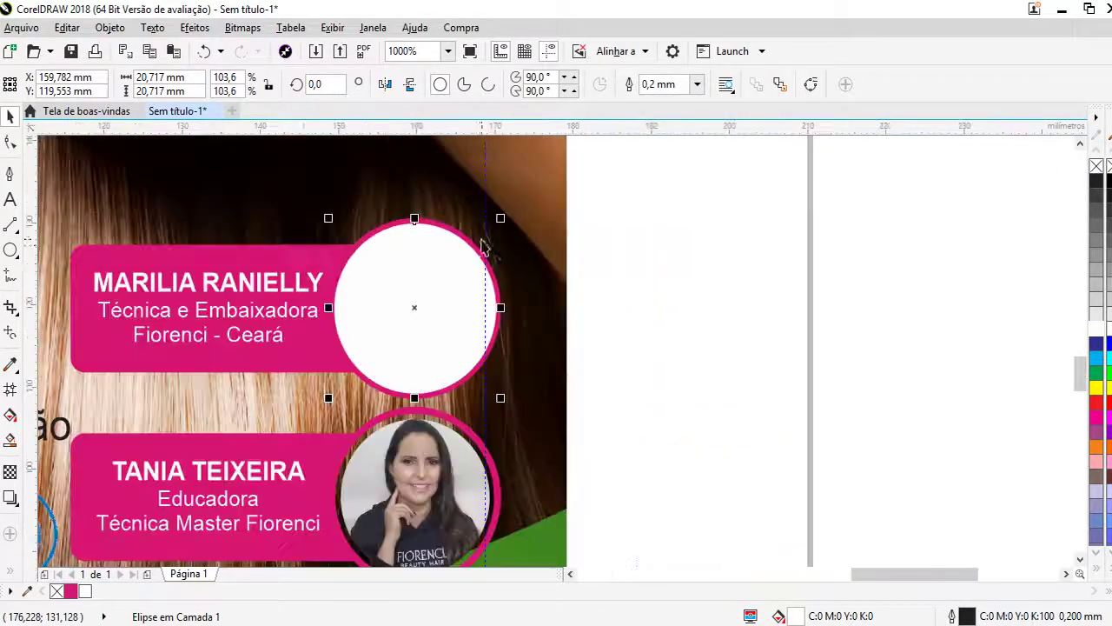
right_click(392, 327)
mouse_move(513, 436)
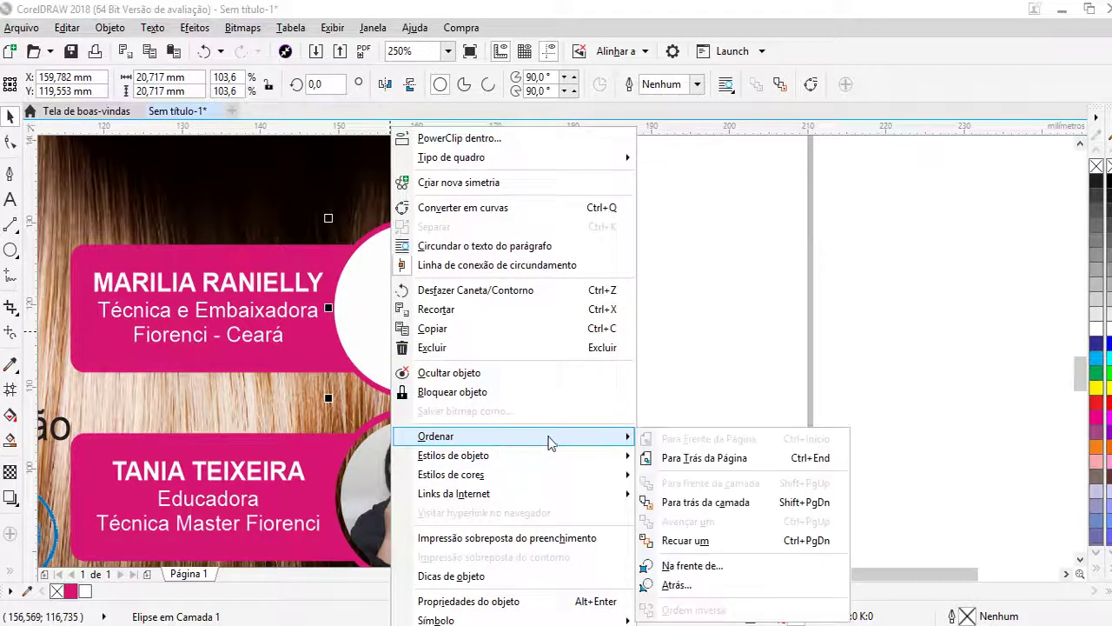
left_click(692, 585)
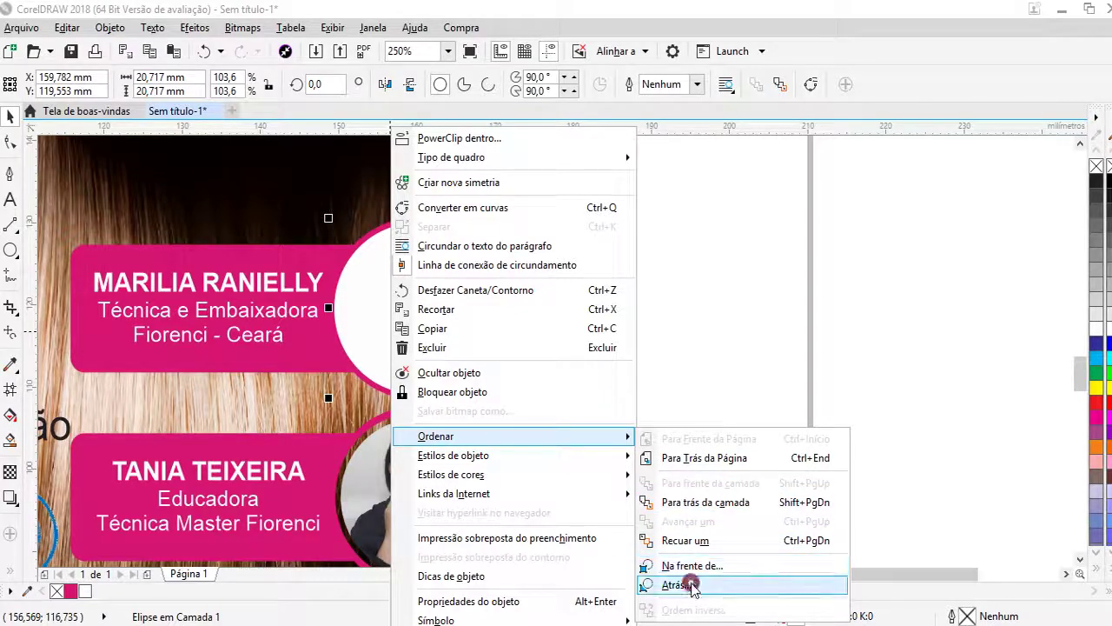
left_click(282, 255)
- Ungroup the upper presenter's label and photo to rework its pieces
left_click(654, 274)
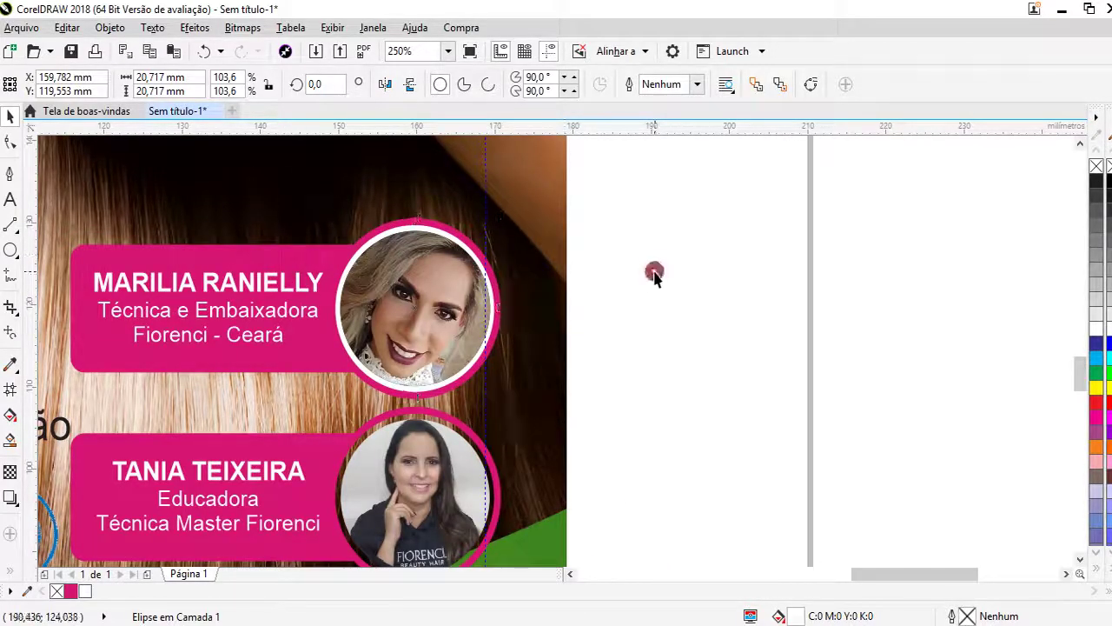
left_click(439, 287)
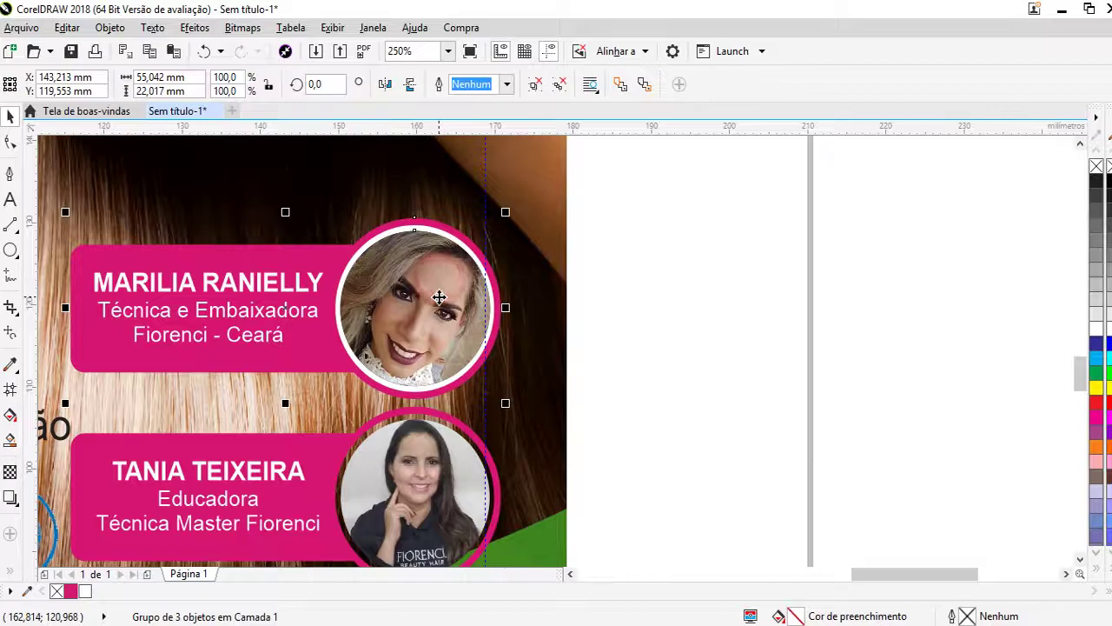
left_click(560, 83)
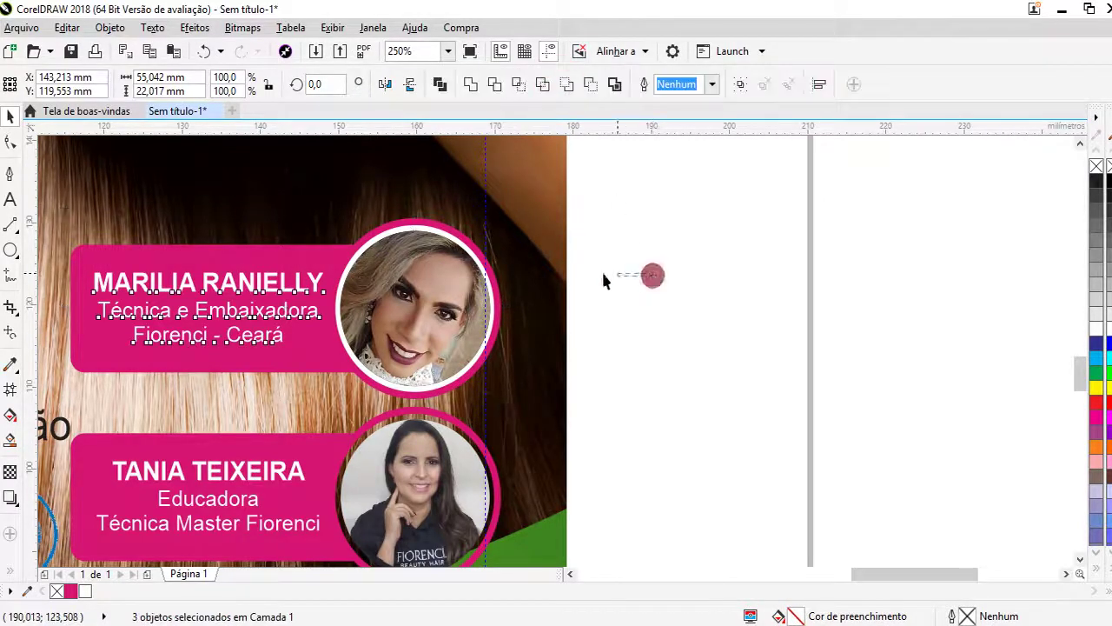
left_click(602, 272)
left_click(434, 308)
left_click(673, 310)
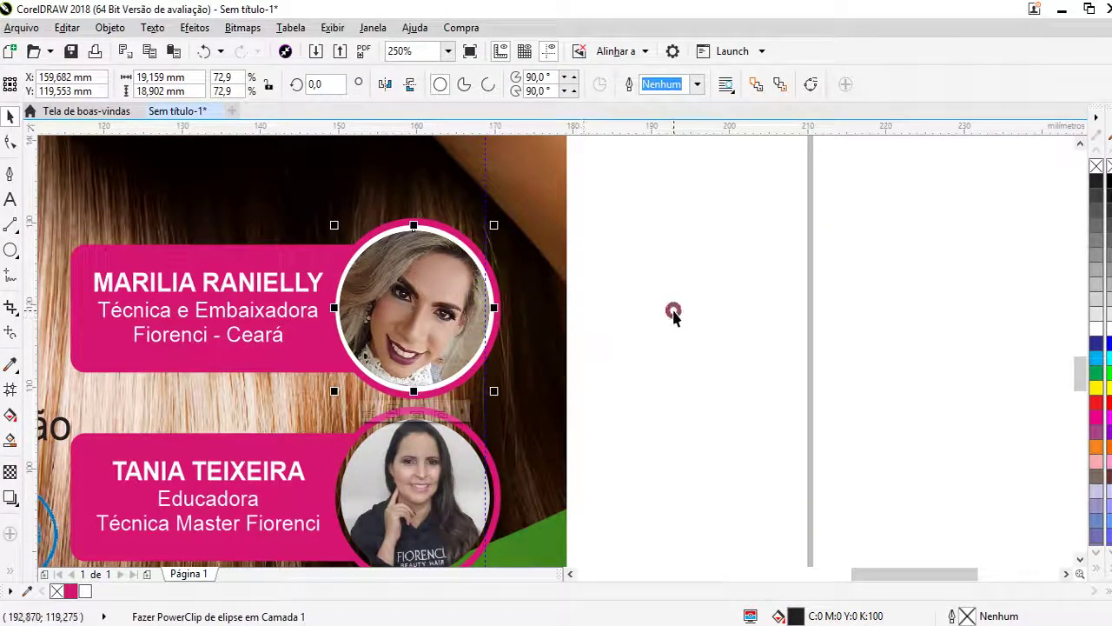
left_click(440, 233)
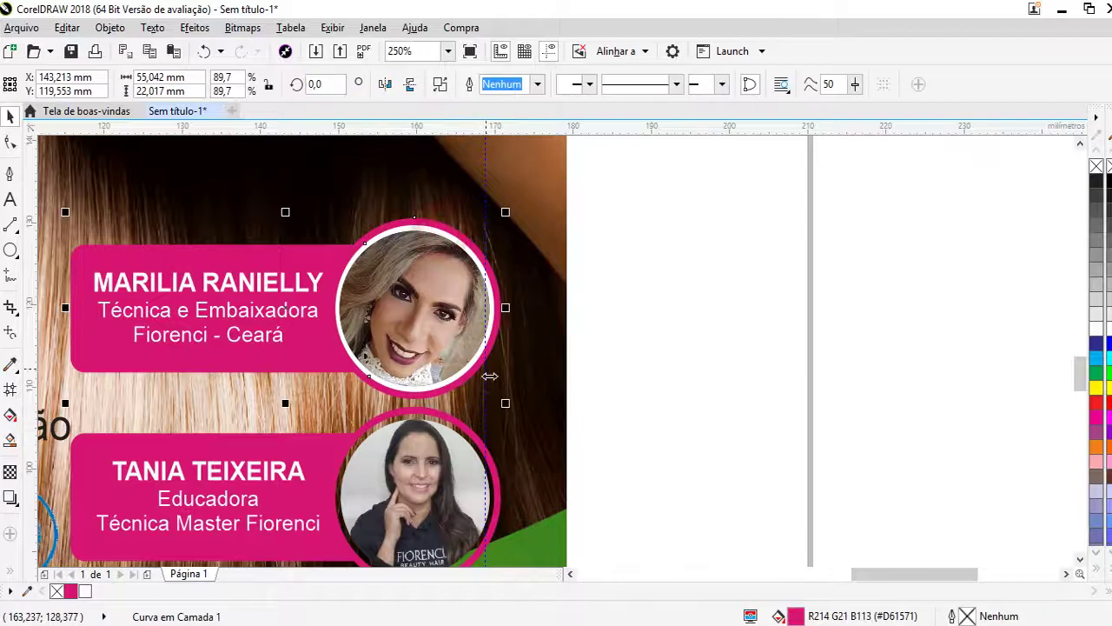
left_click(694, 313)
left_click(441, 236)
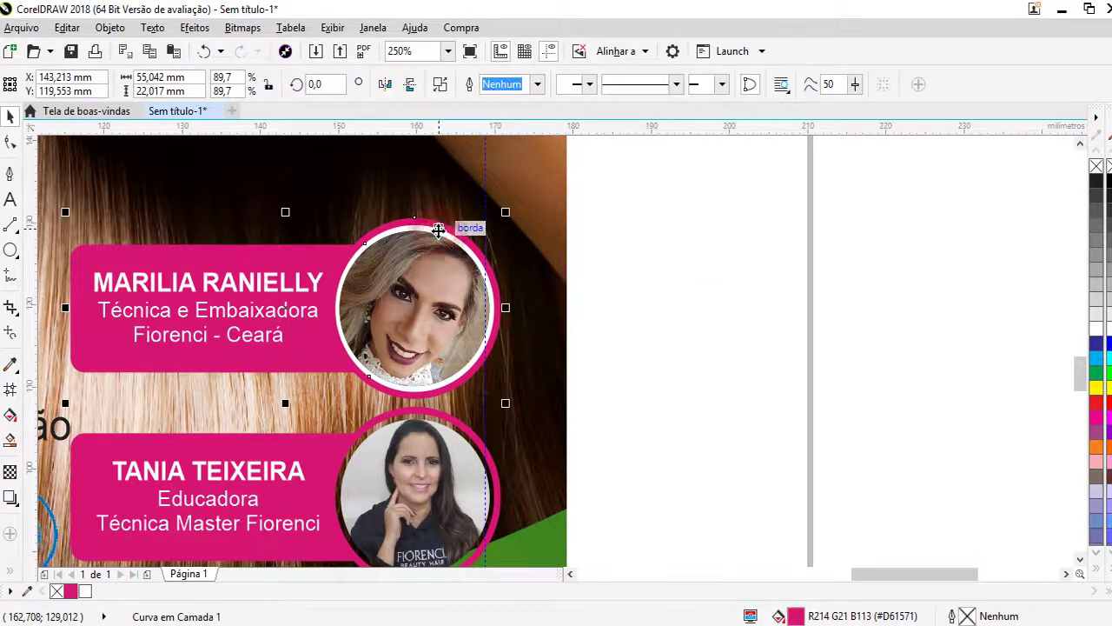
- Group each presenter's pink label with its photo, then select the five Cronograma lines
left_click_drag(701, 170, 299, 430)
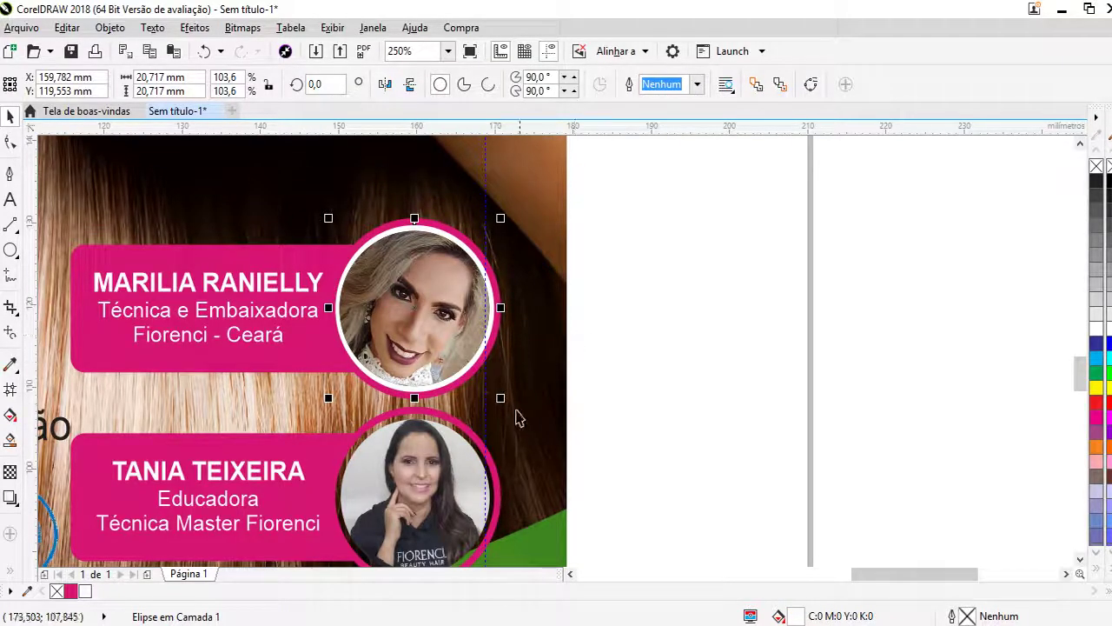
left_click(461, 491, "shift")
left_click(845, 327)
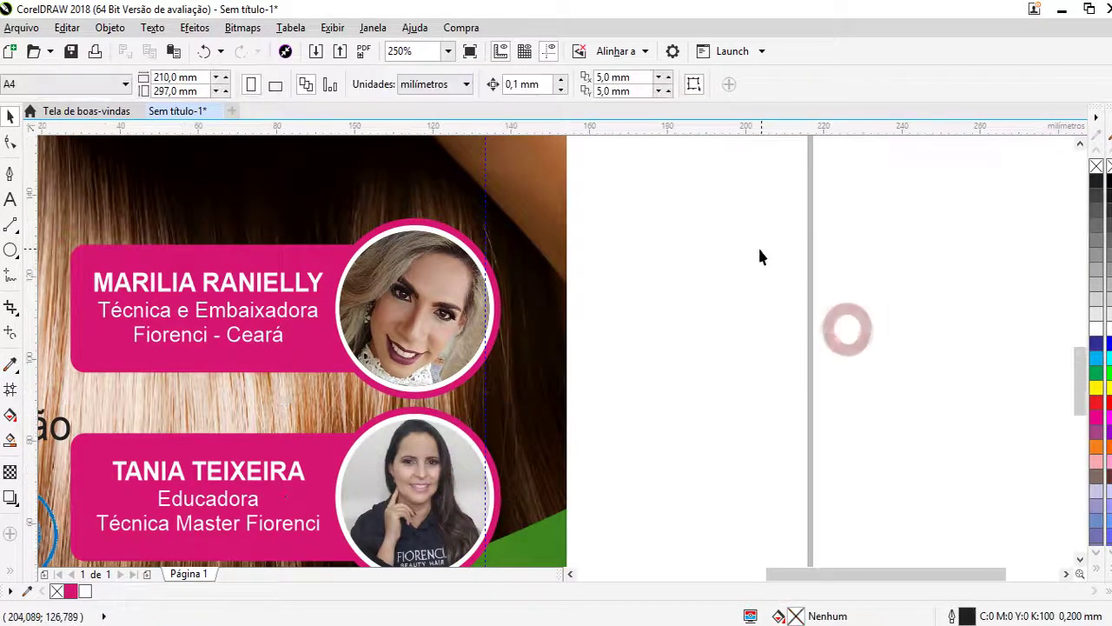
scroll(757, 274, "down", 5)
scroll(757, 275, "up", 2)
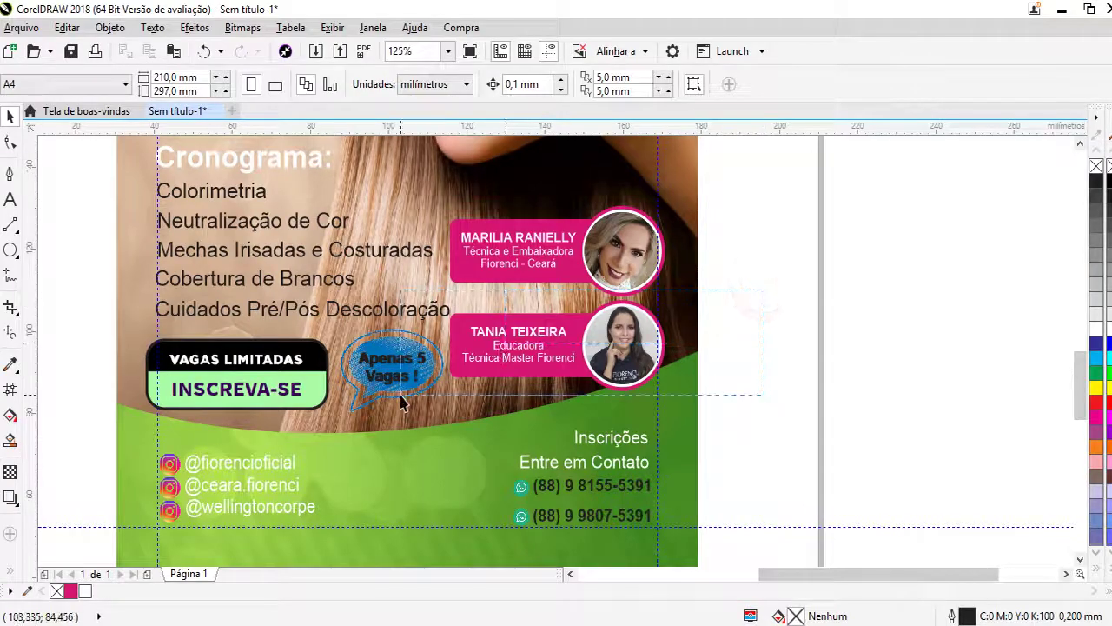
left_click_drag(521, 346, 424, 412)
left_click(739, 85)
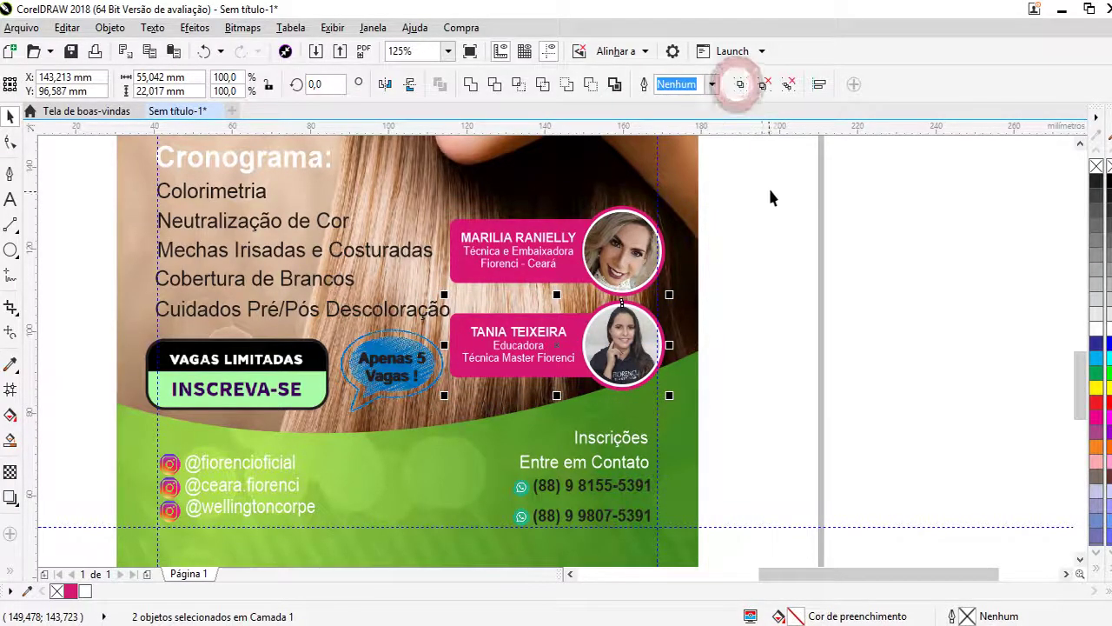
left_click_drag(745, 193, 437, 306)
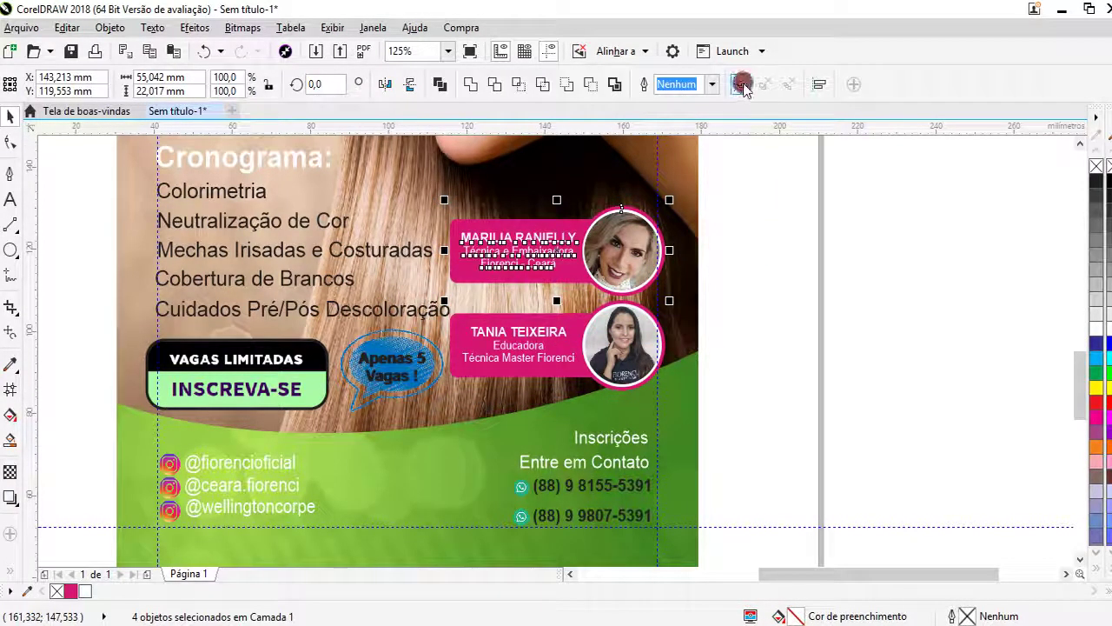
left_click(741, 82)
left_click_drag(91, 167, 401, 311)
left_click(567, 87)
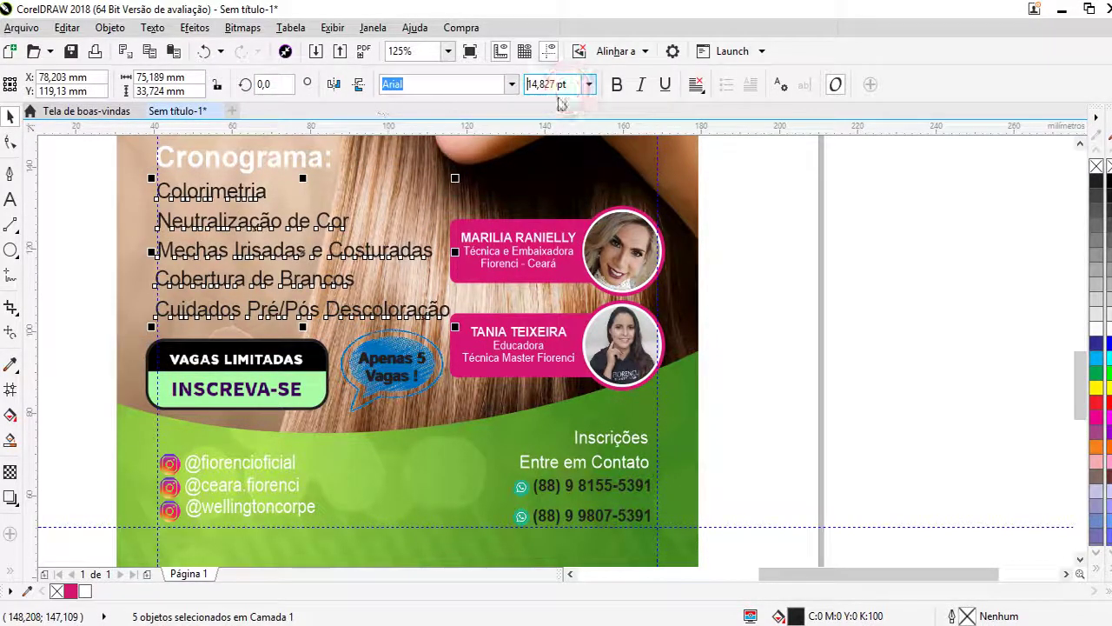
- Set the Cronograma schedule lines to 12 pt
double_click(569, 84)
type("12")
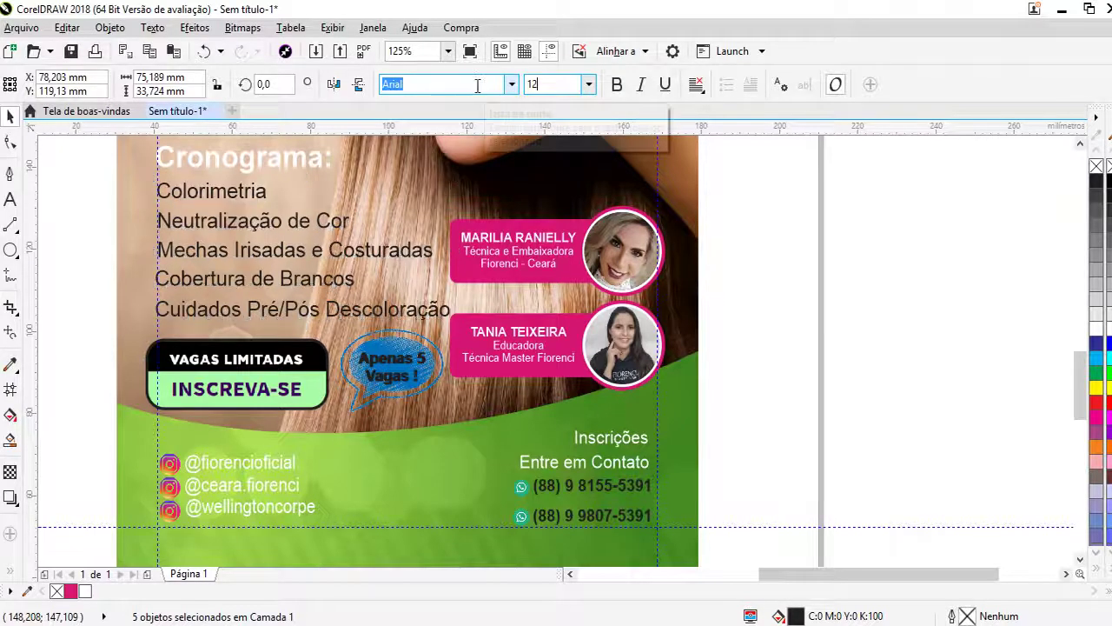
key("Return")
left_click(99, 246)
- Move the Neutralização de Cor line below Colorimetria
left_click(174, 223)
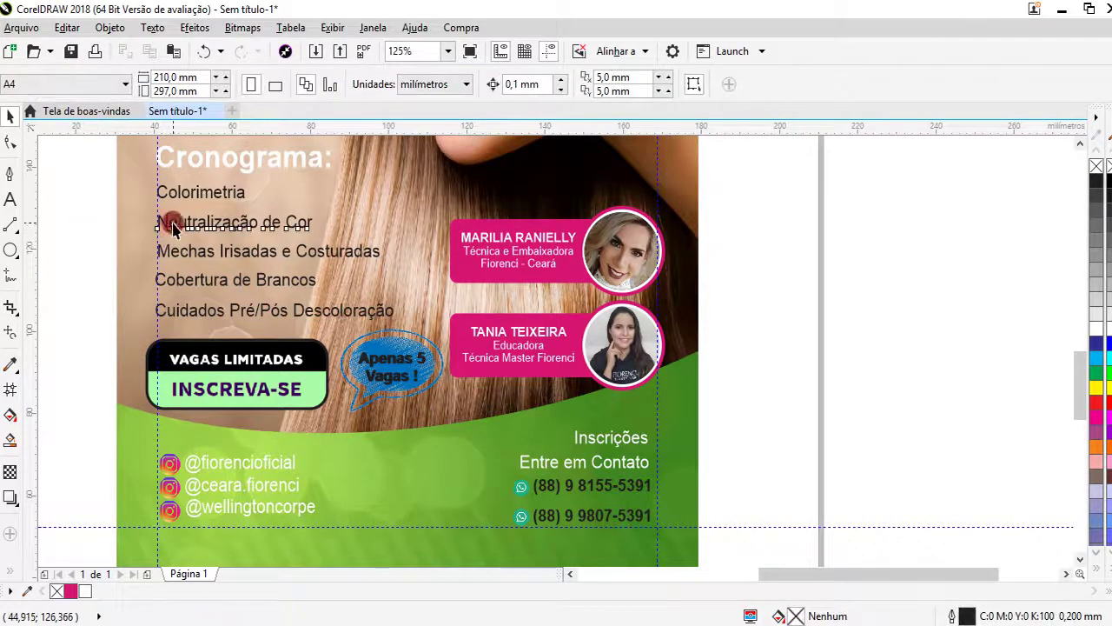
scroll(174, 221, "up", 1)
scroll(362, 325, "down", 1)
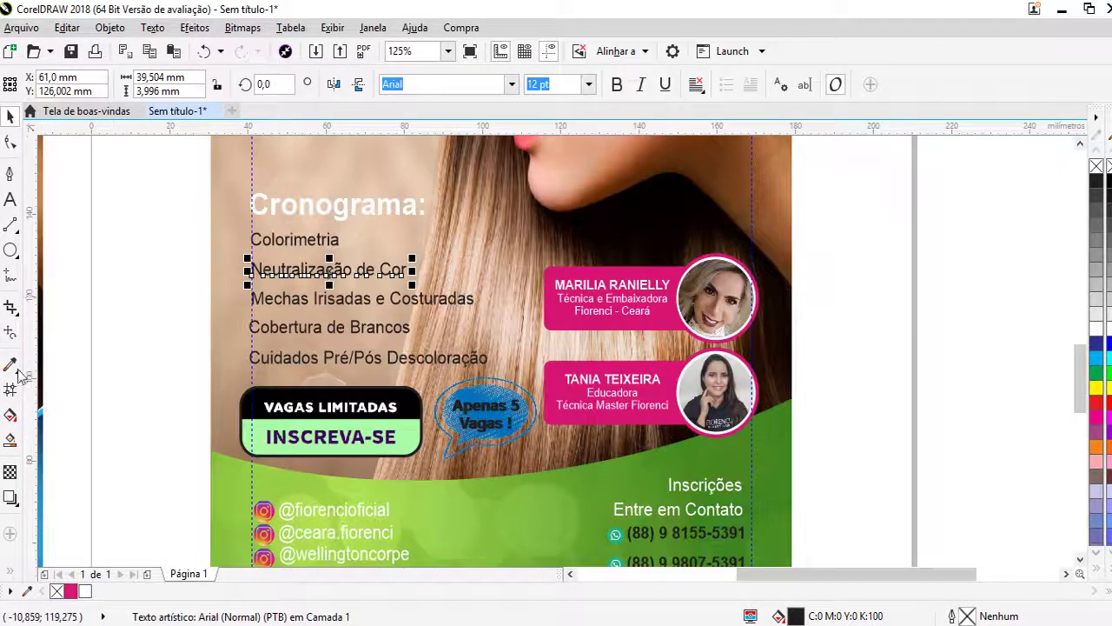
left_click(10, 200)
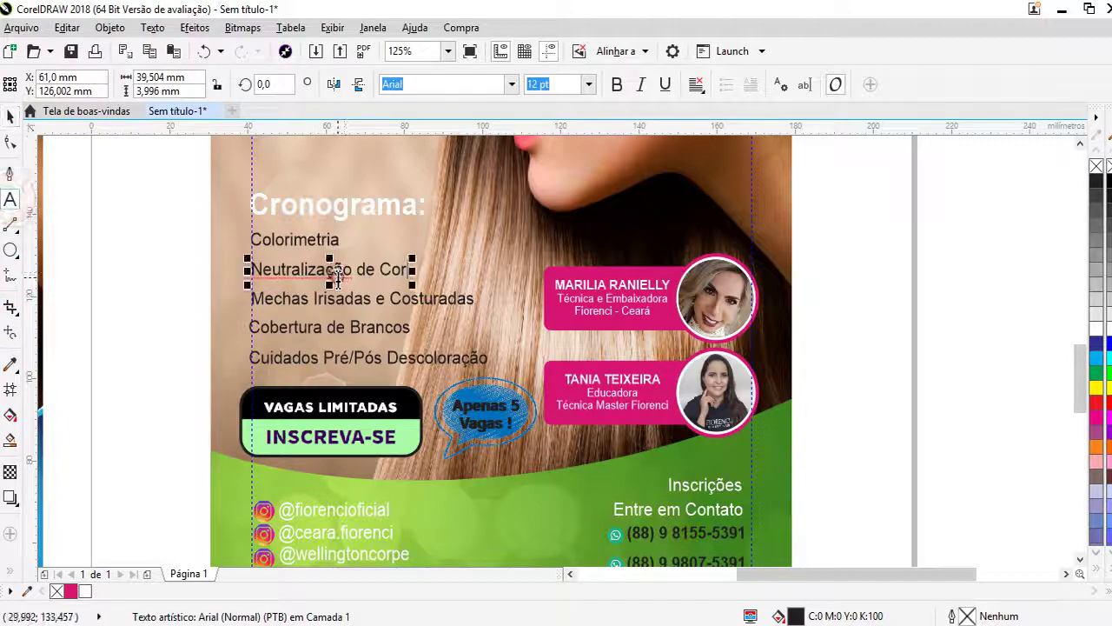
triple_click(338, 272)
left_click_drag(338, 272, 408, 270)
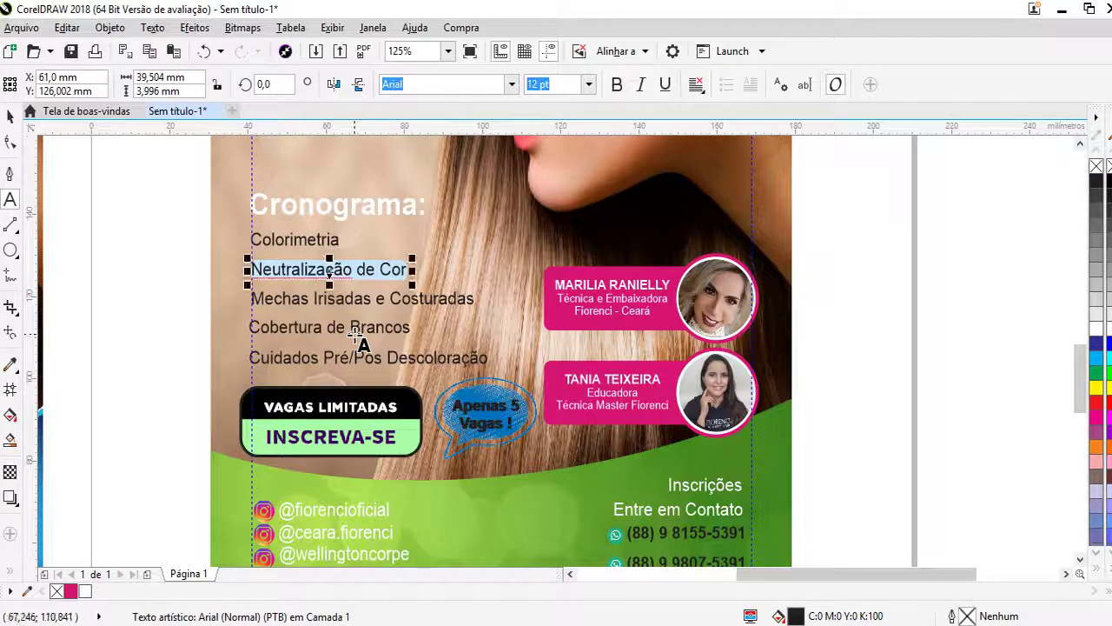
key("BackSpace")
left_click(341, 241)
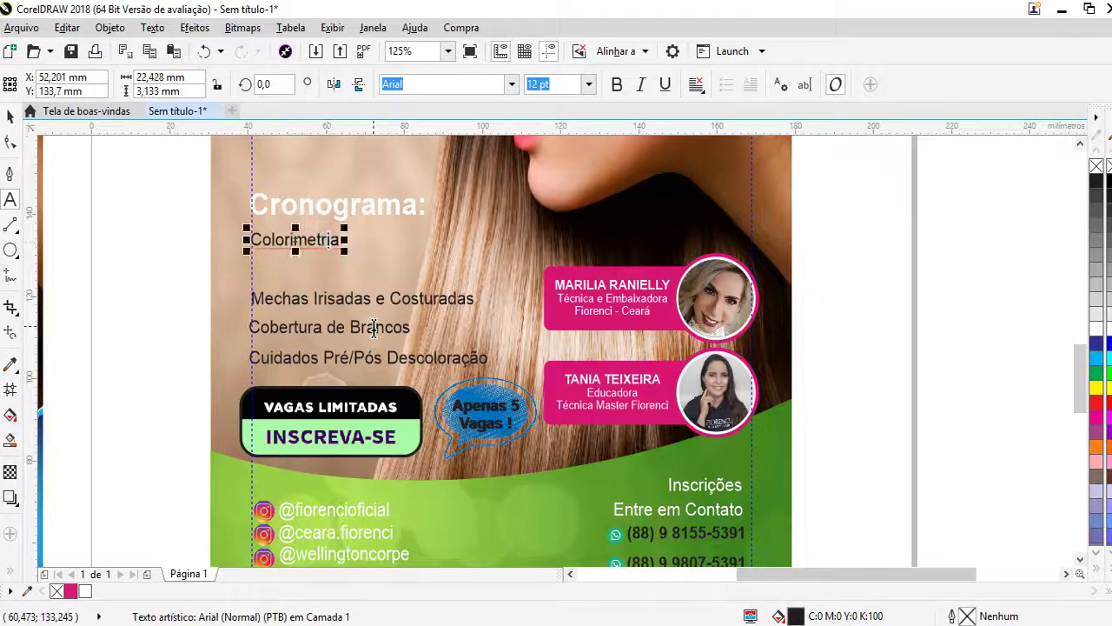
key("ctrl+z")
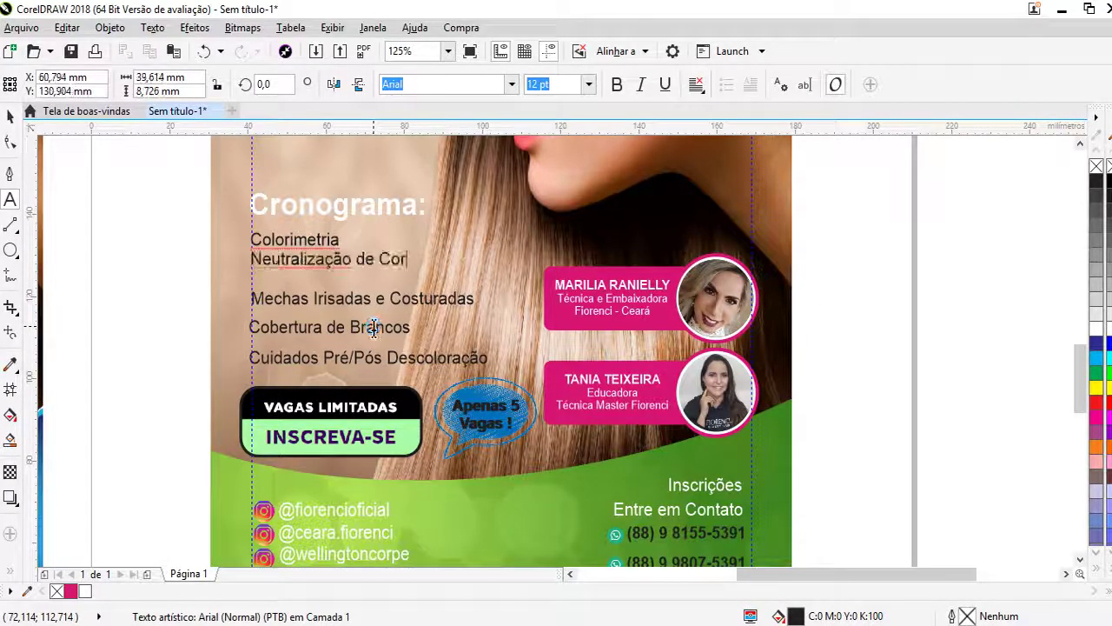
- Reorder the list so Mechas Irisadas e Costuradas is third and Cobertura de Brancos fourth
triple_click(380, 298)
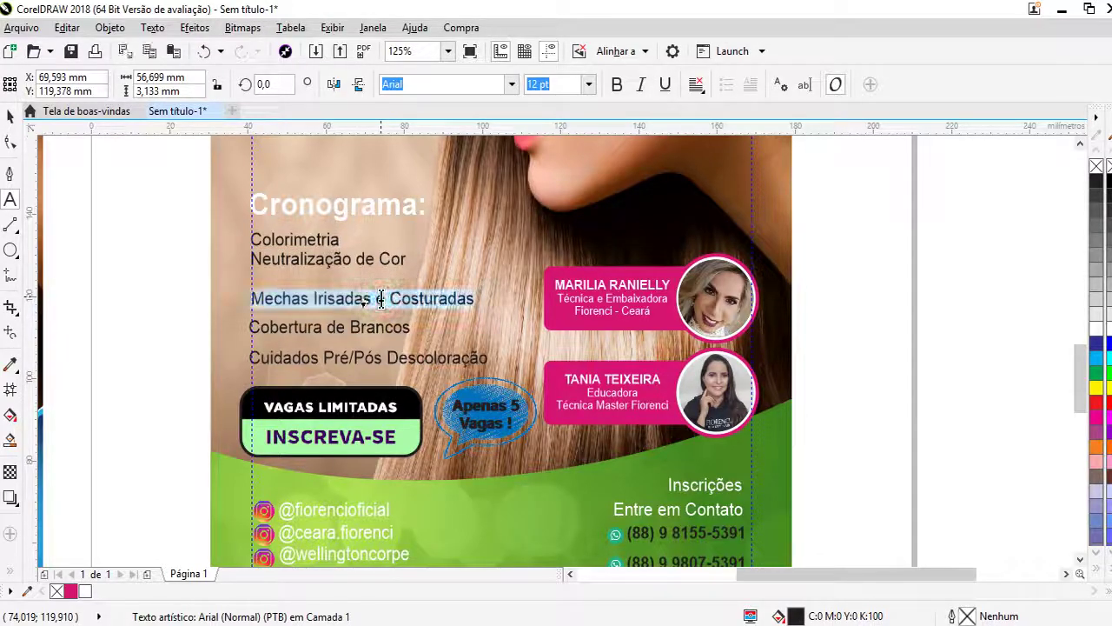
key("BackSpace")
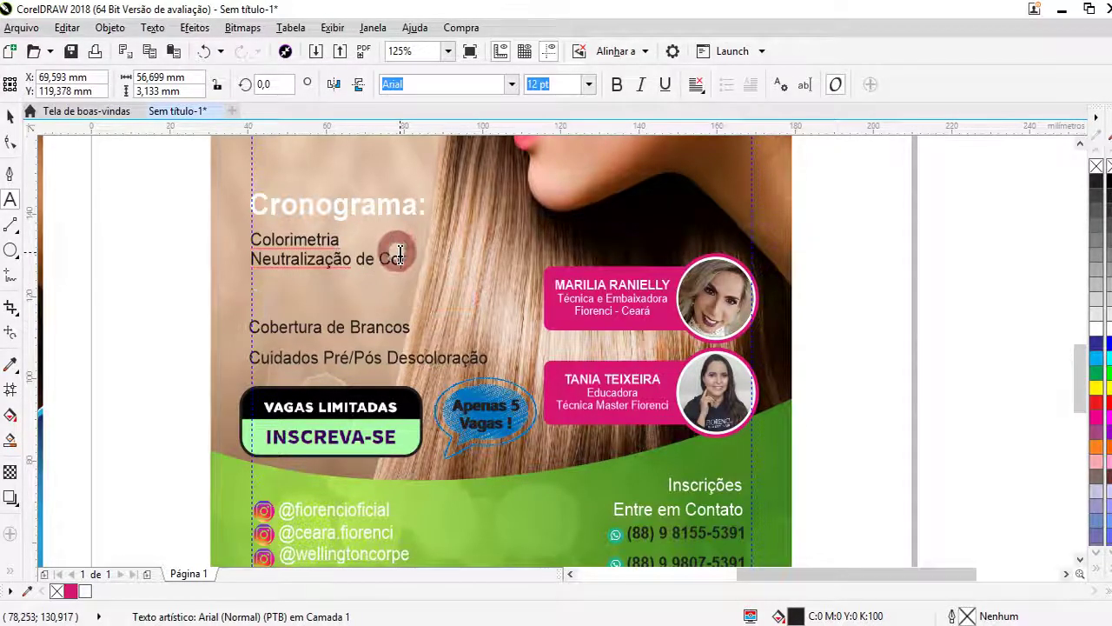
left_click(399, 252)
key("ctrl+z")
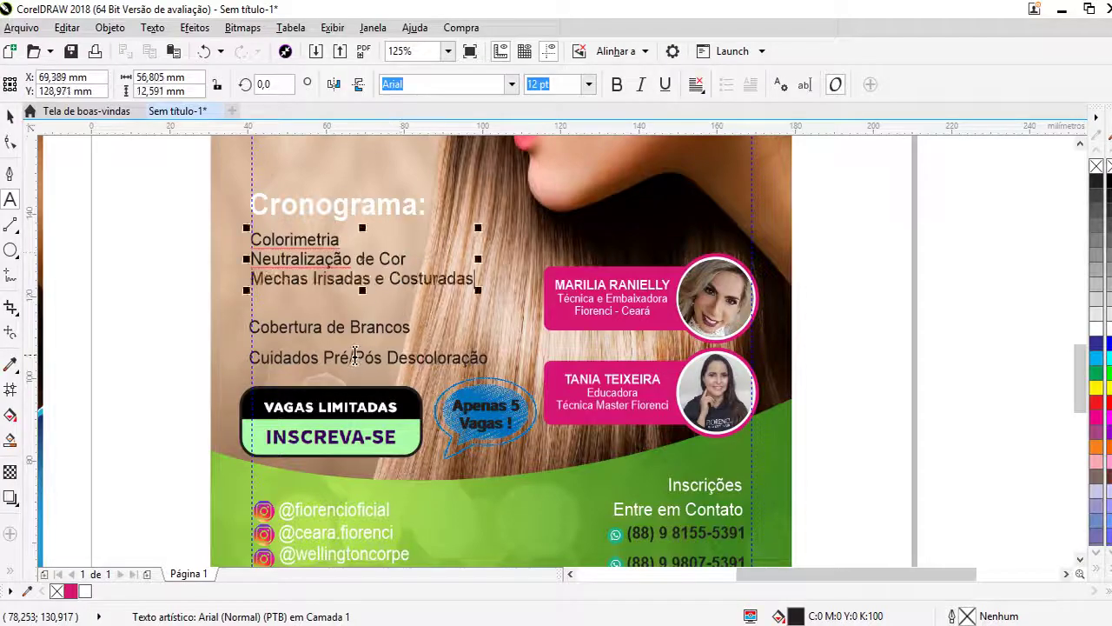
triple_click(374, 331)
key("ctrl+c")
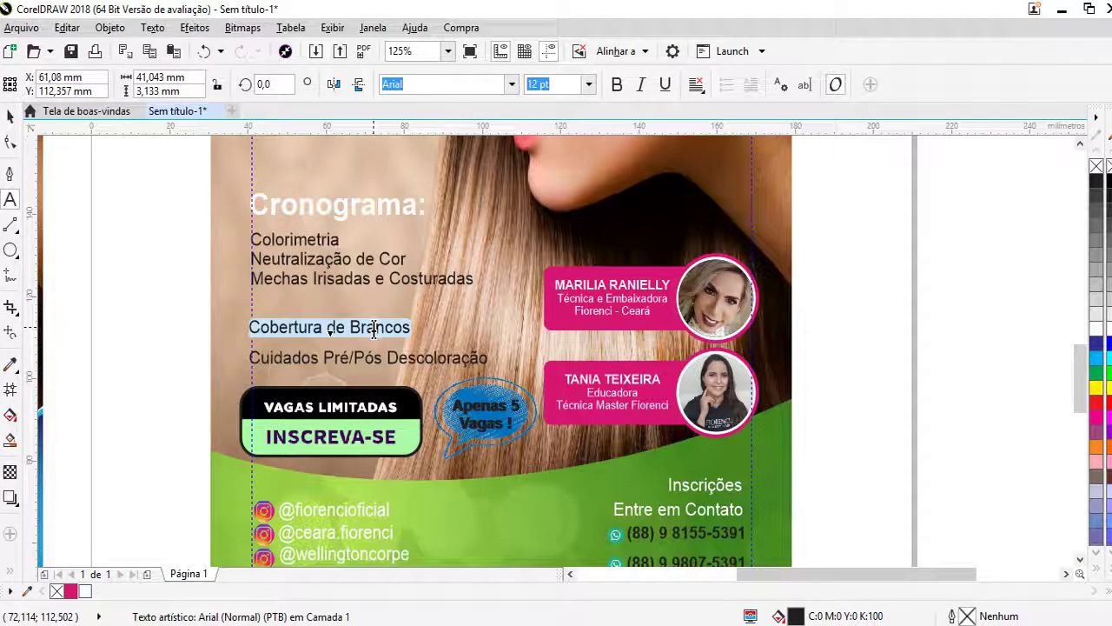
key("BackSpace")
left_click(472, 286)
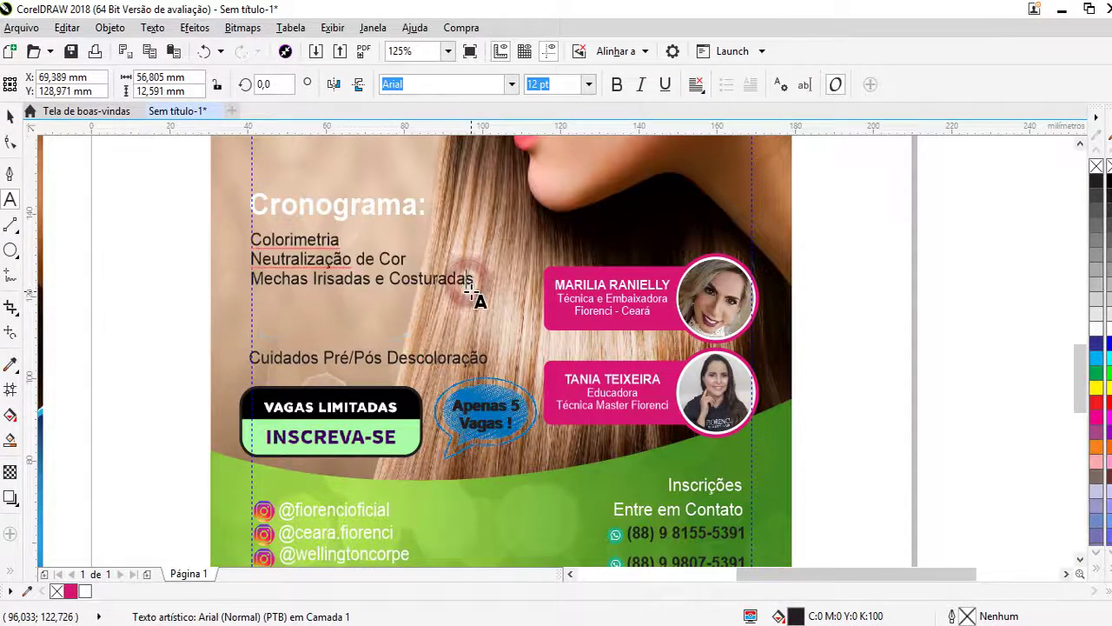
key("Return")
key("ctrl+v")
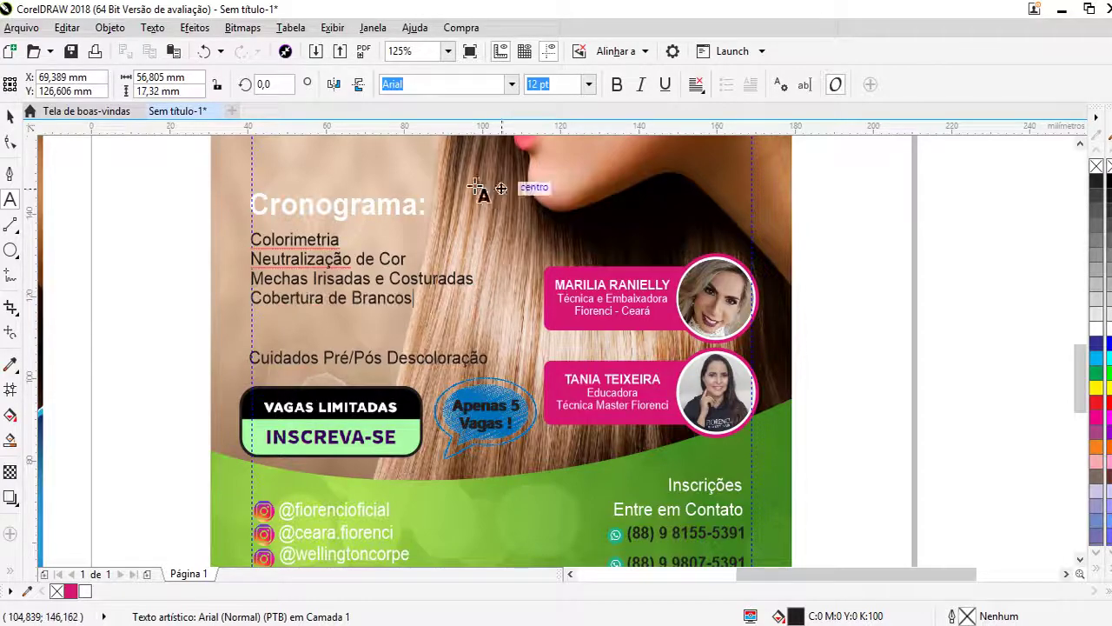
- Delete the Cuidados Pré/Pós Descoloração line, then restore it with Ctrl+Z
left_click_drag(488, 358, 250, 358)
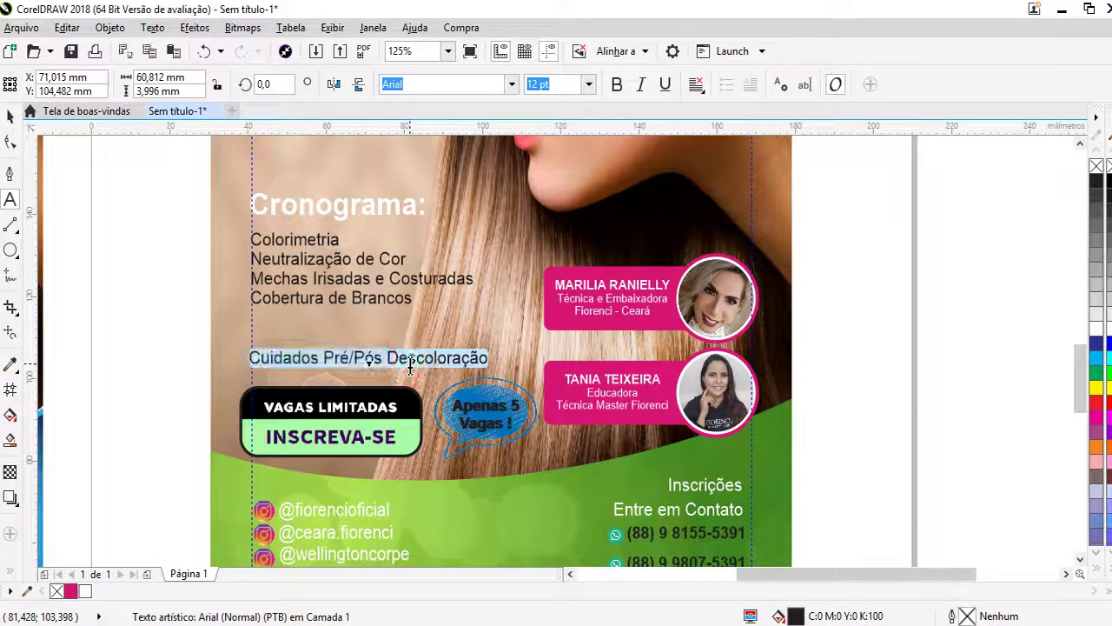
key("shift+Right")
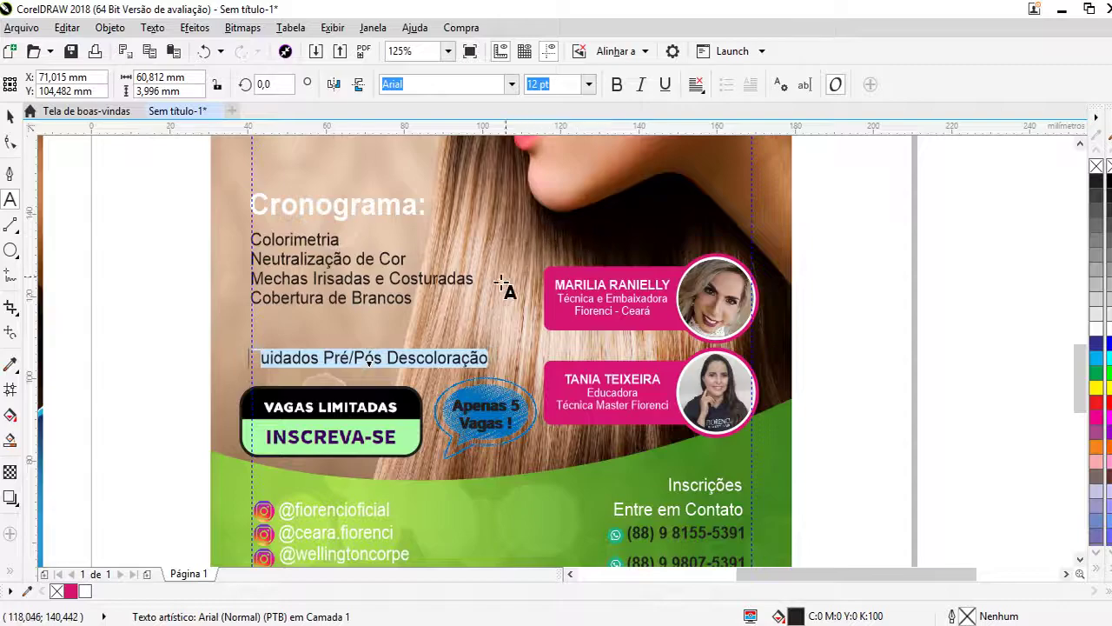
key("Delete")
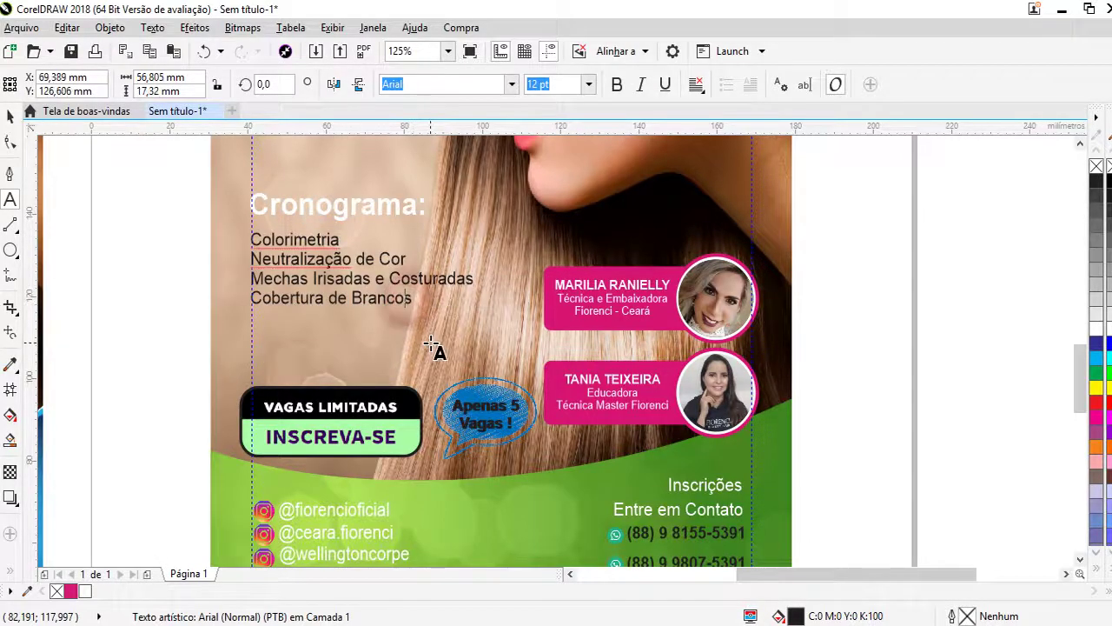
key("ctrl+z")
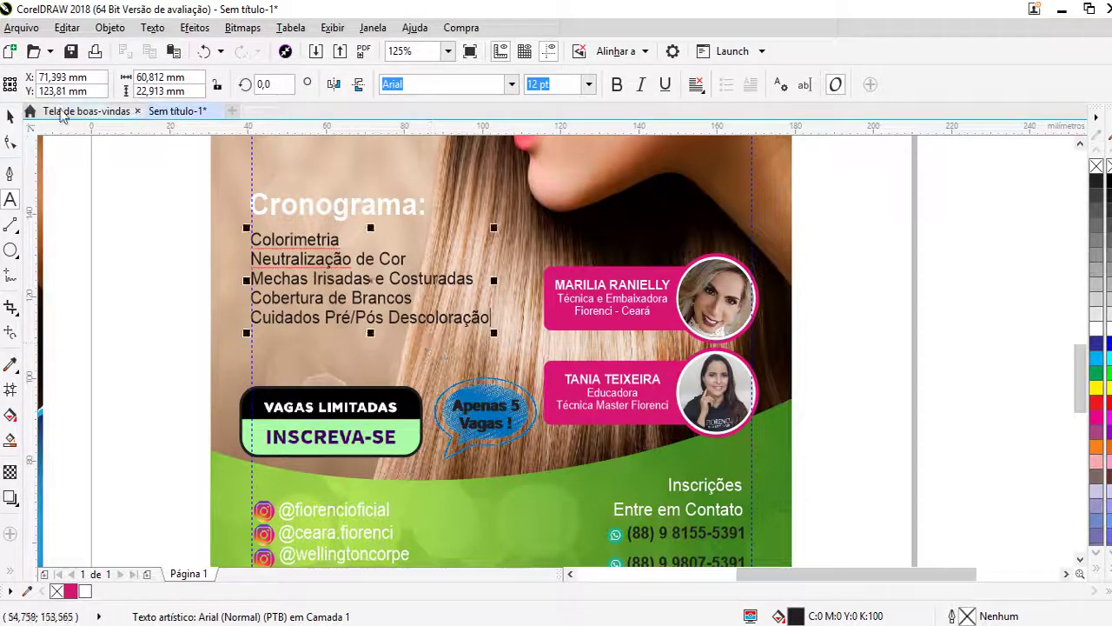
- Exit text editing and select the Cronograma: heading
left_click(11, 117)
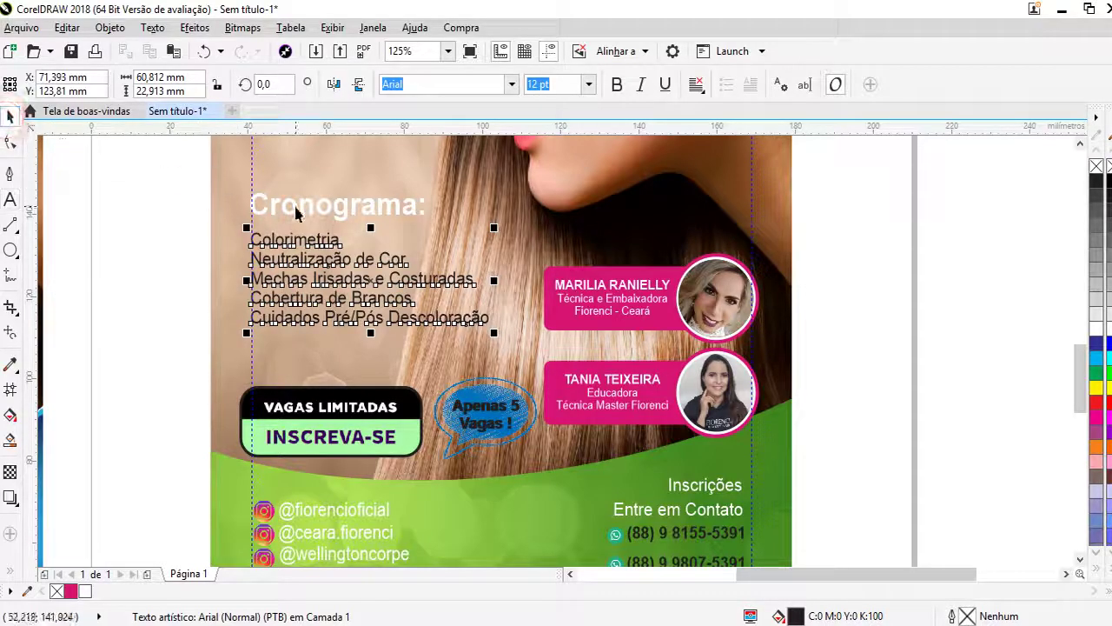
left_click(294, 217)
left_click(293, 219)
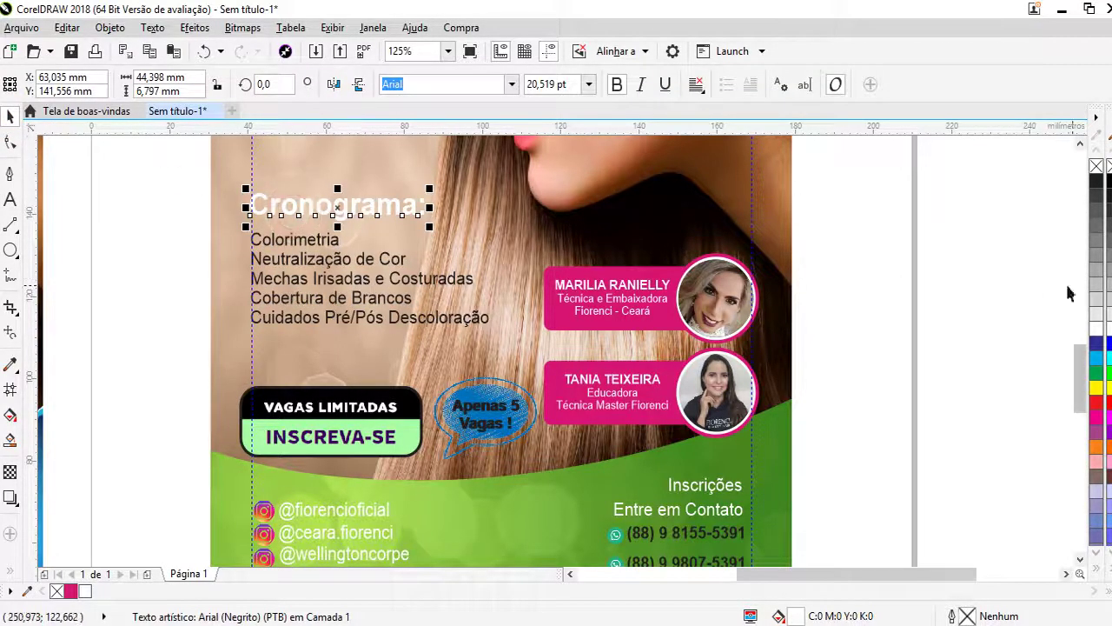
left_click(917, 277)
scroll(677, 297, "down", 2)
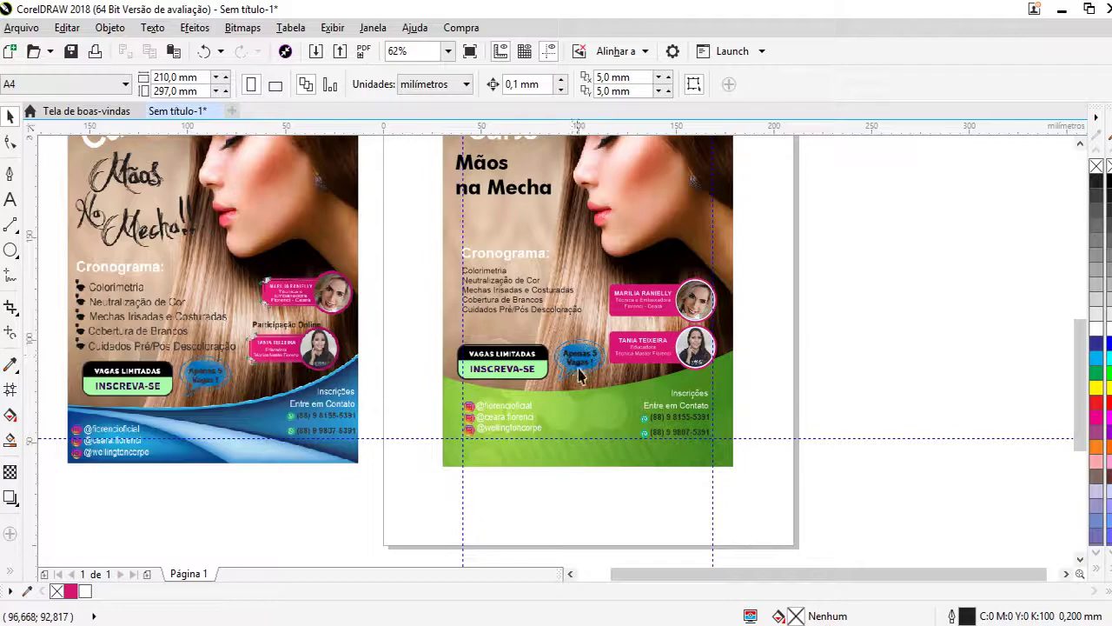
scroll(581, 371, "up", 2)
- Move the VAGAS LIMITADAS / INSCREVA-SE button off the flyer to the right
left_click(485, 357)
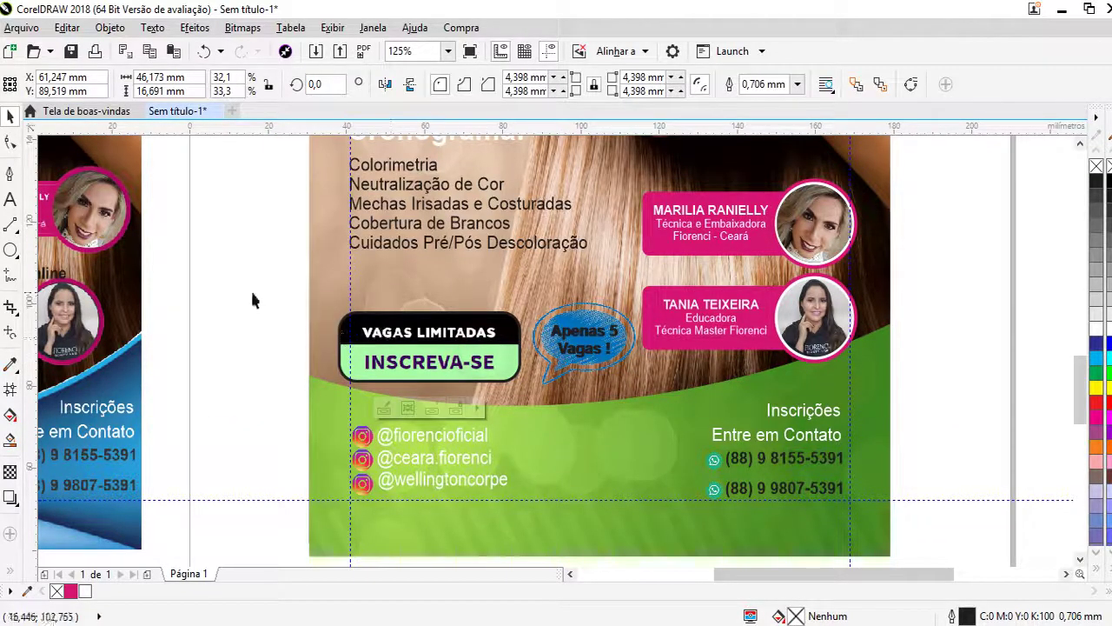
left_click_drag(252, 300, 305, 293)
scroll(304, 290, "down", 2)
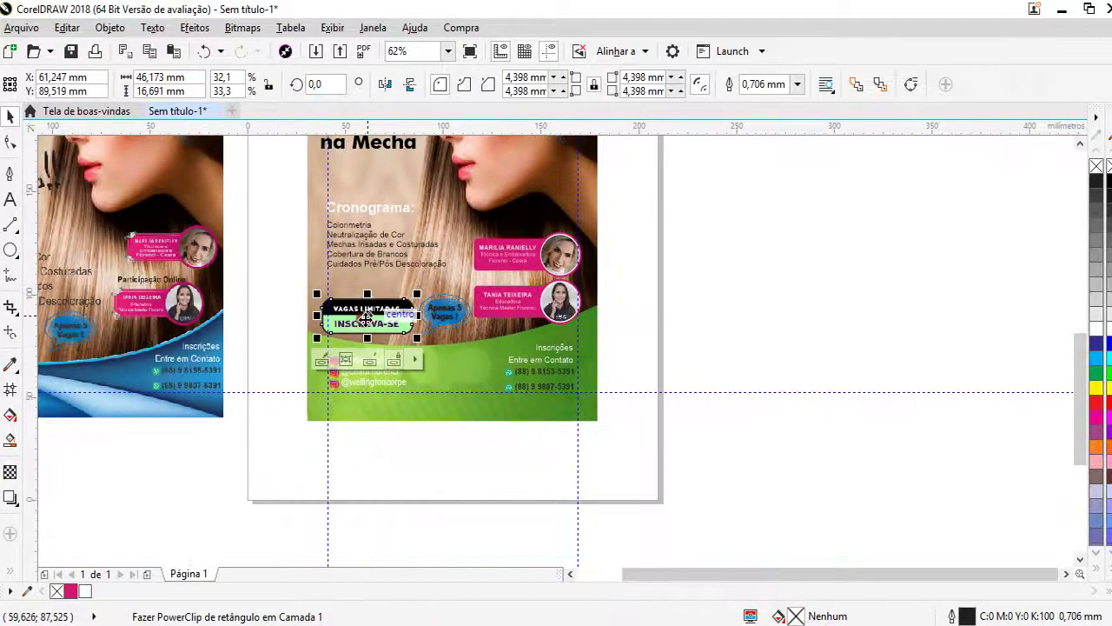
left_click_drag(366, 317, 779, 299)
- Move the 'Apenas 5 Vagas !' text off the page and delete the blue speech bubble
left_click(448, 323)
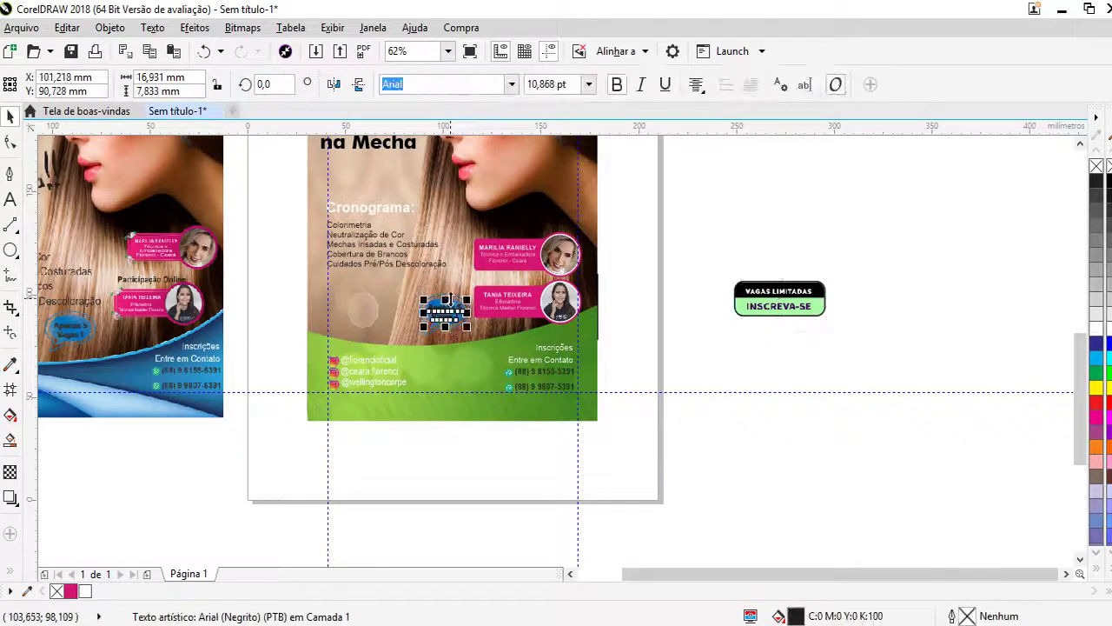
left_click(443, 318, "shift")
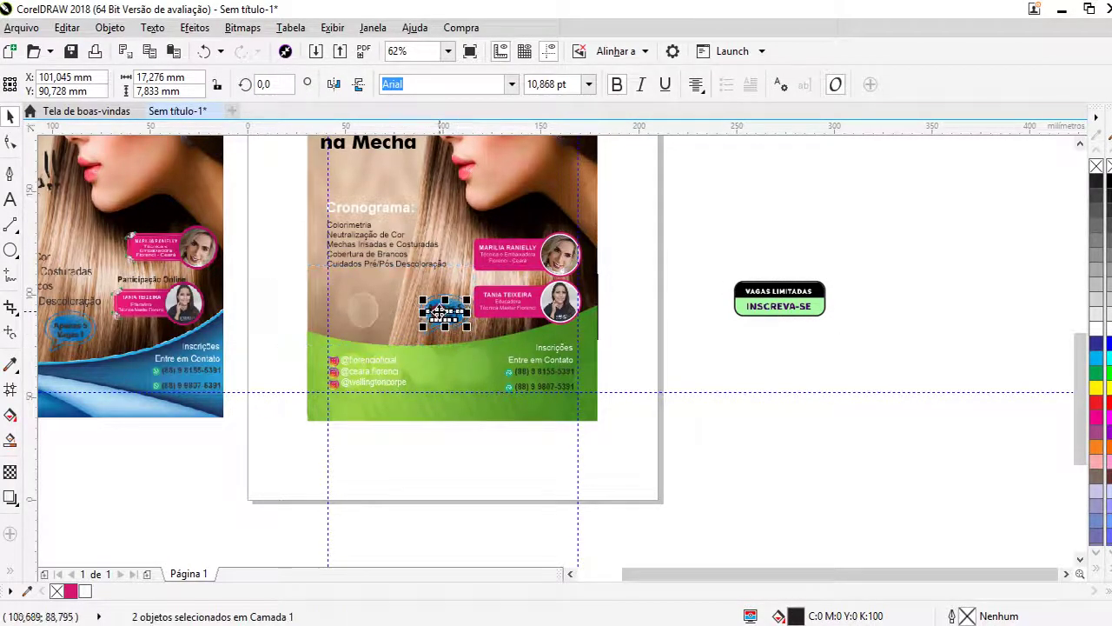
mouse_move(445, 316)
left_mouse_down()
mouse_move(648, 373)
mouse_move(761, 388)
left_mouse_up()
left_click_drag(461, 327, 758, 343)
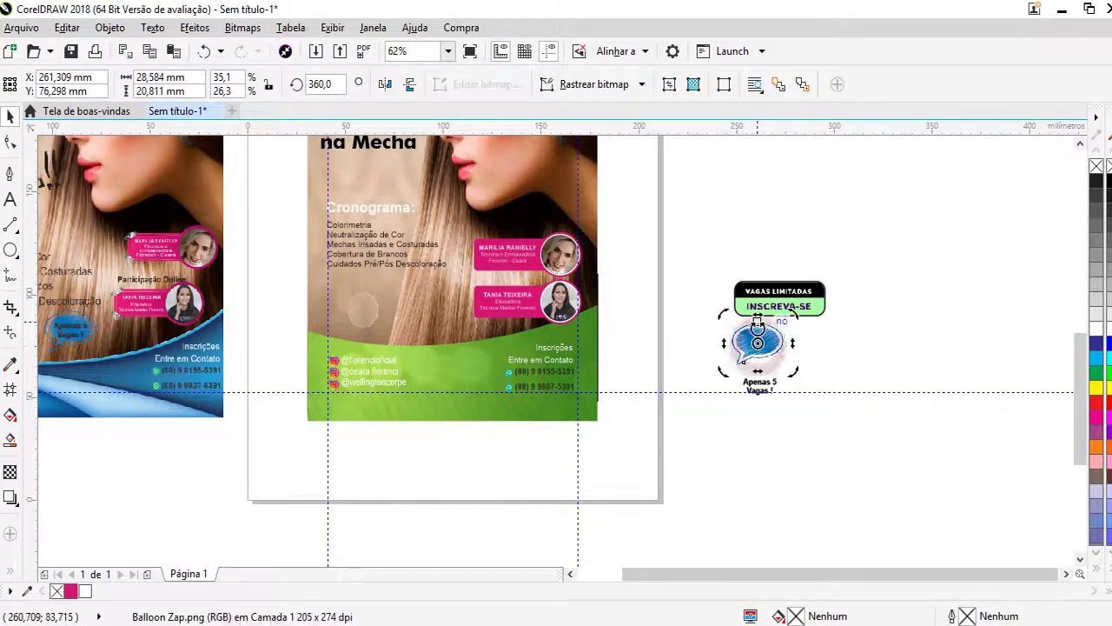
key("Delete")
- Duplicate the Marilia name badge beside the page
left_click(533, 252)
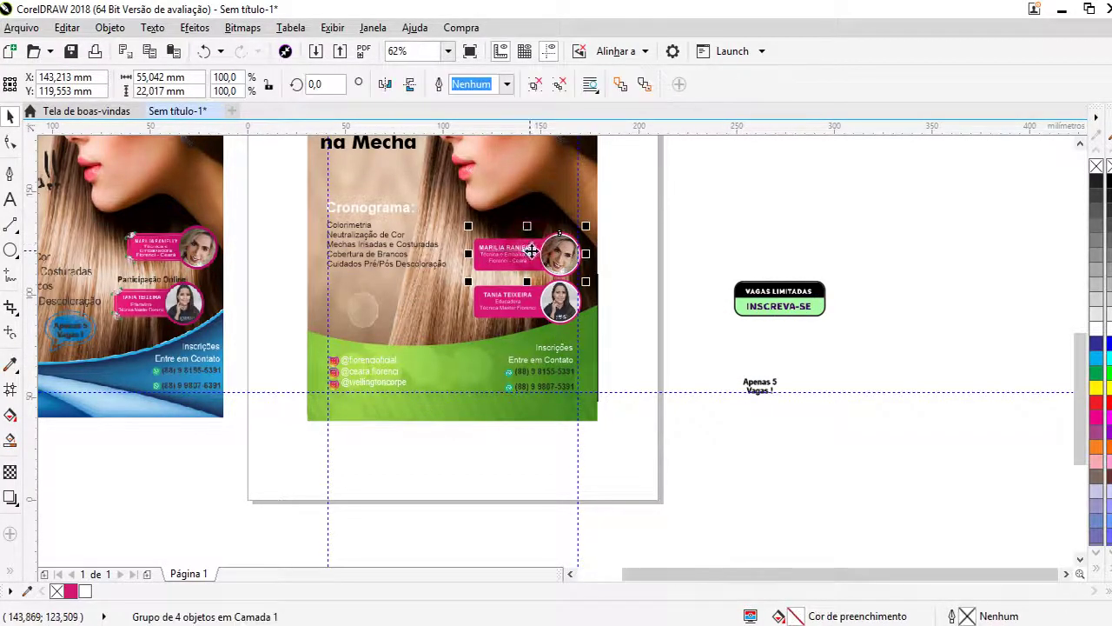
scroll(559, 251, "up", 1)
scroll(559, 252, "up", 1)
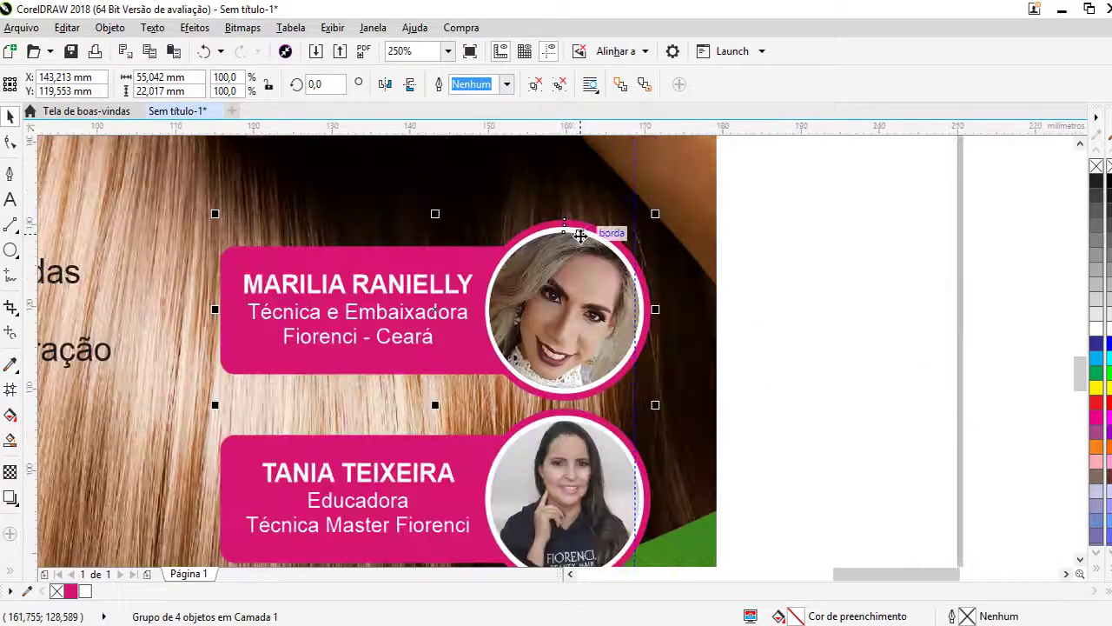
scroll(576, 229, "down", 1)
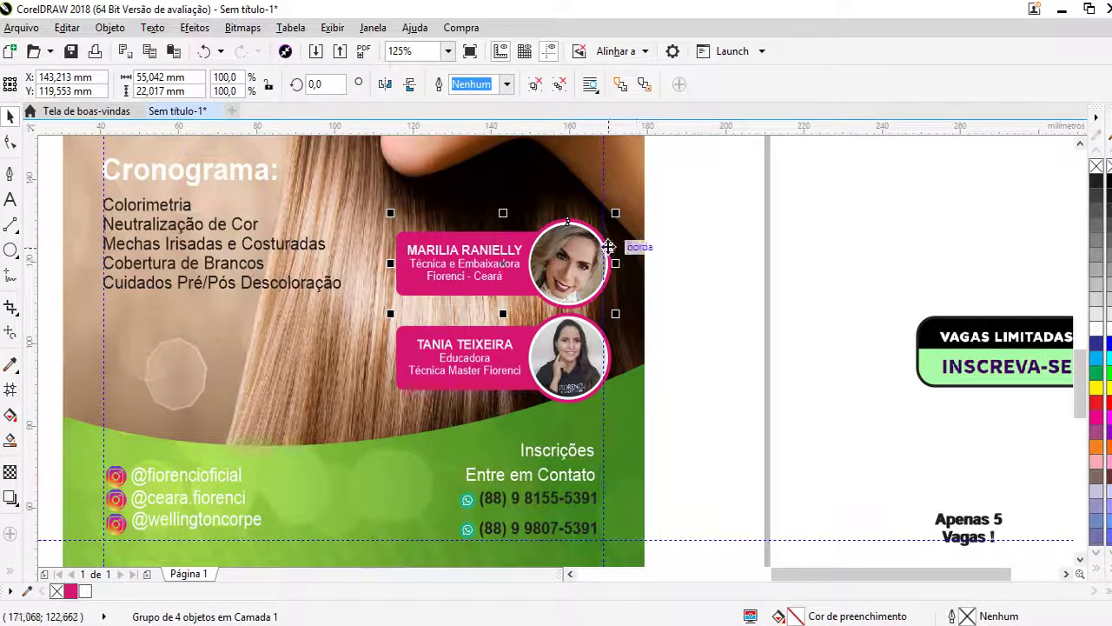
left_click_drag(536, 242, 807, 235)
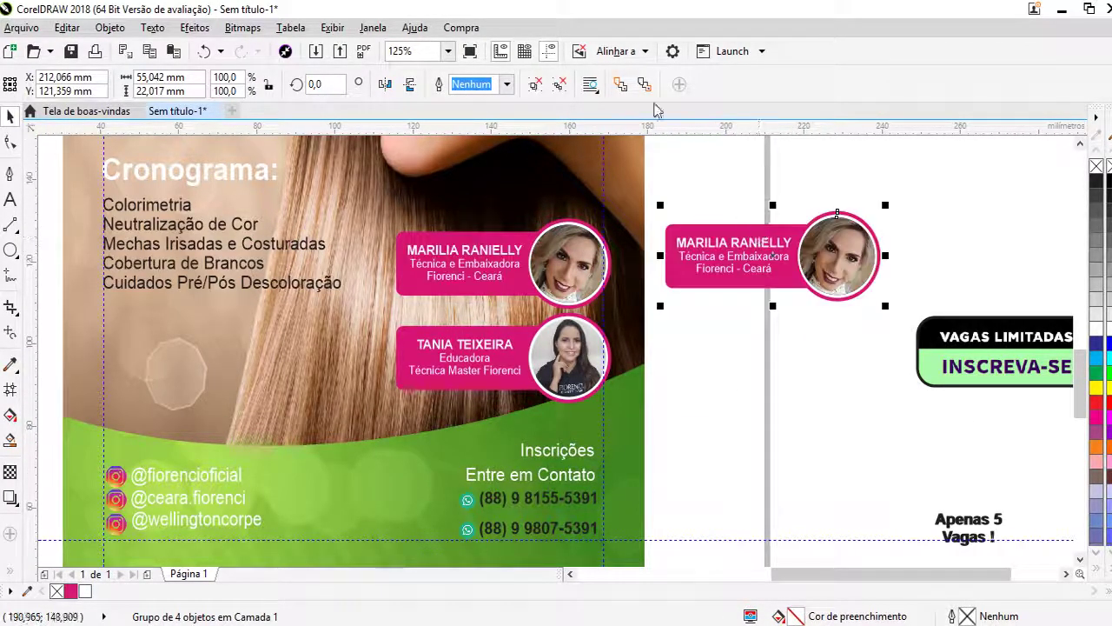
left_click(697, 163)
left_click(709, 255)
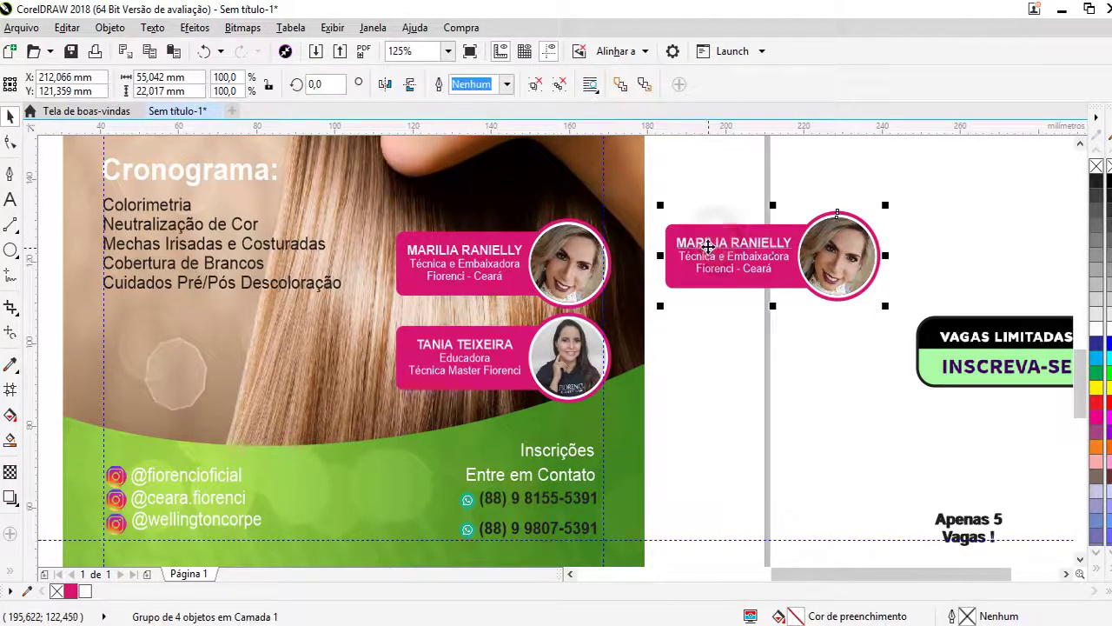
left_click(708, 255)
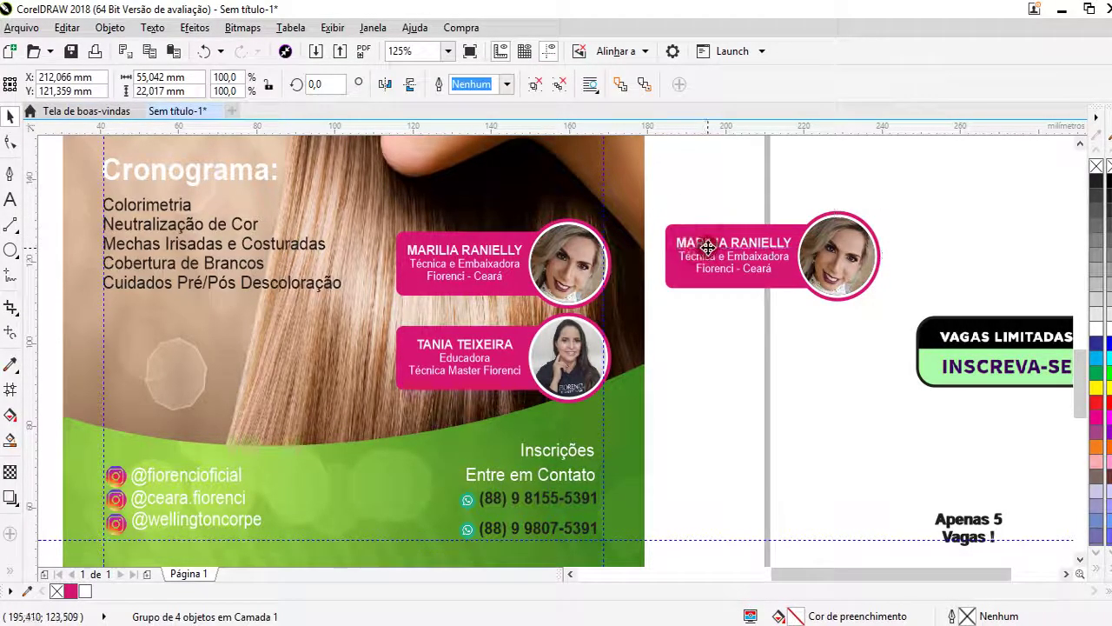
- Ungroup the copy, delete its text, extract the photo, and group the pink bar with the empty circle
left_click(564, 83)
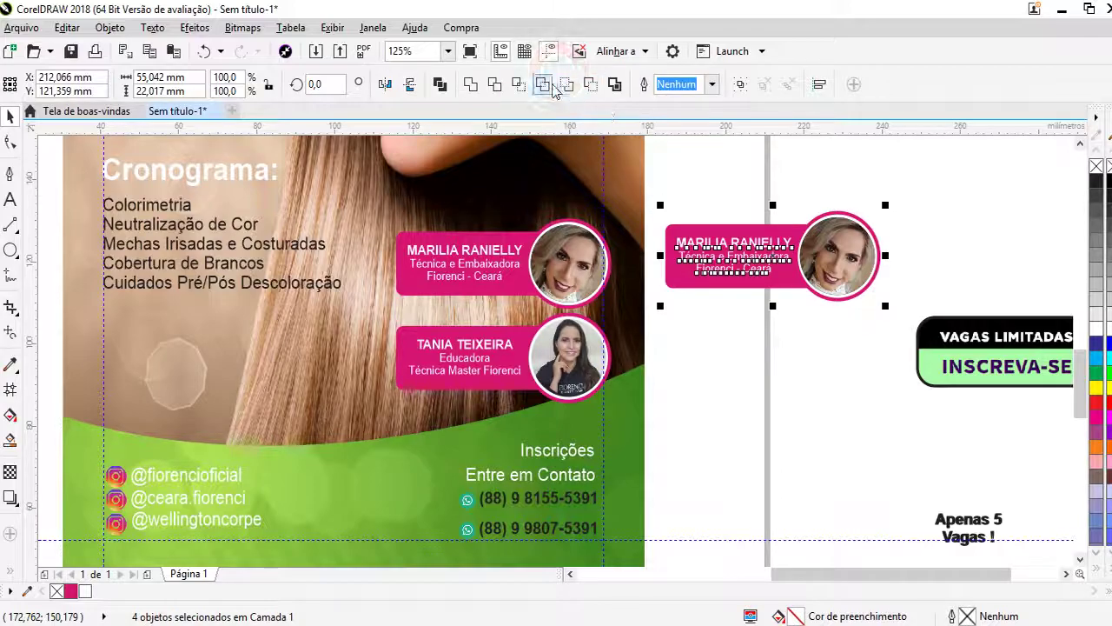
left_click(735, 170)
left_click(713, 258)
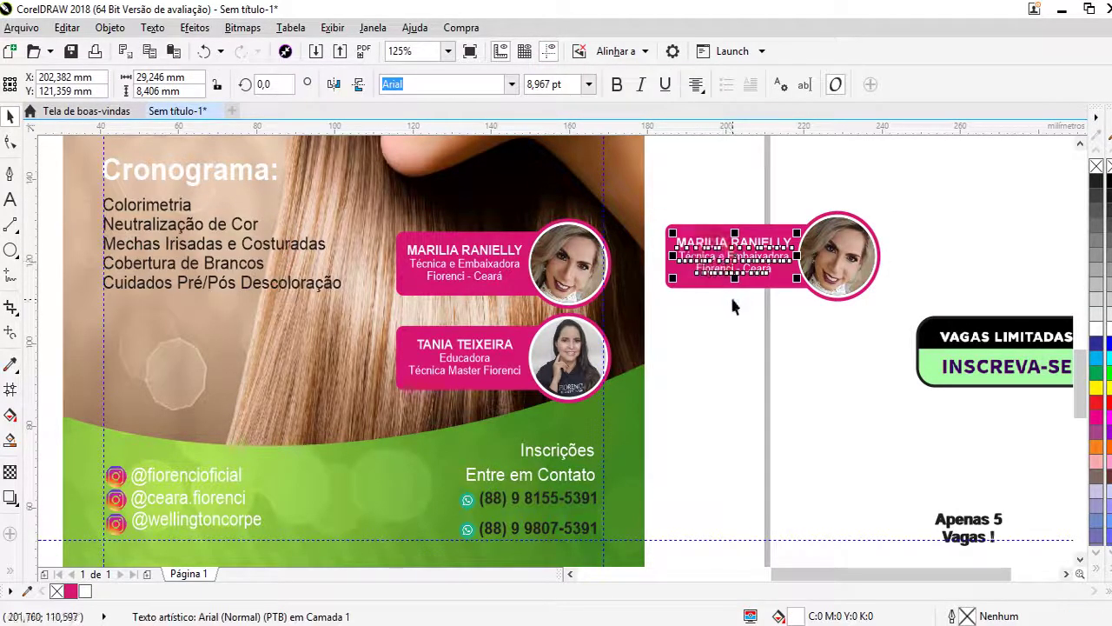
key("Delete")
left_click(761, 270)
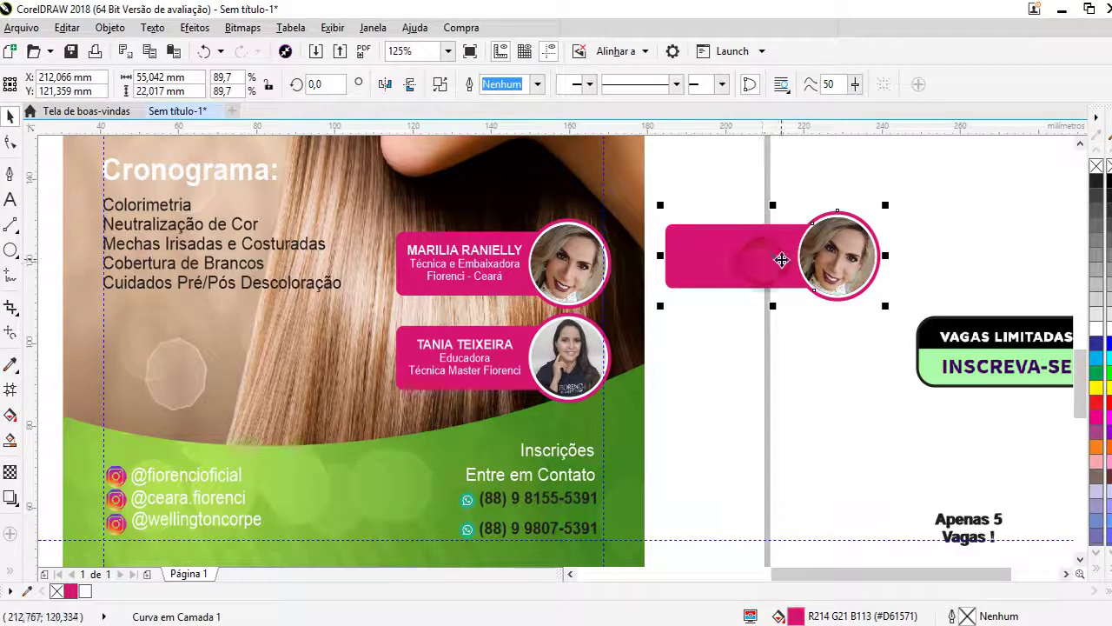
left_click(828, 255)
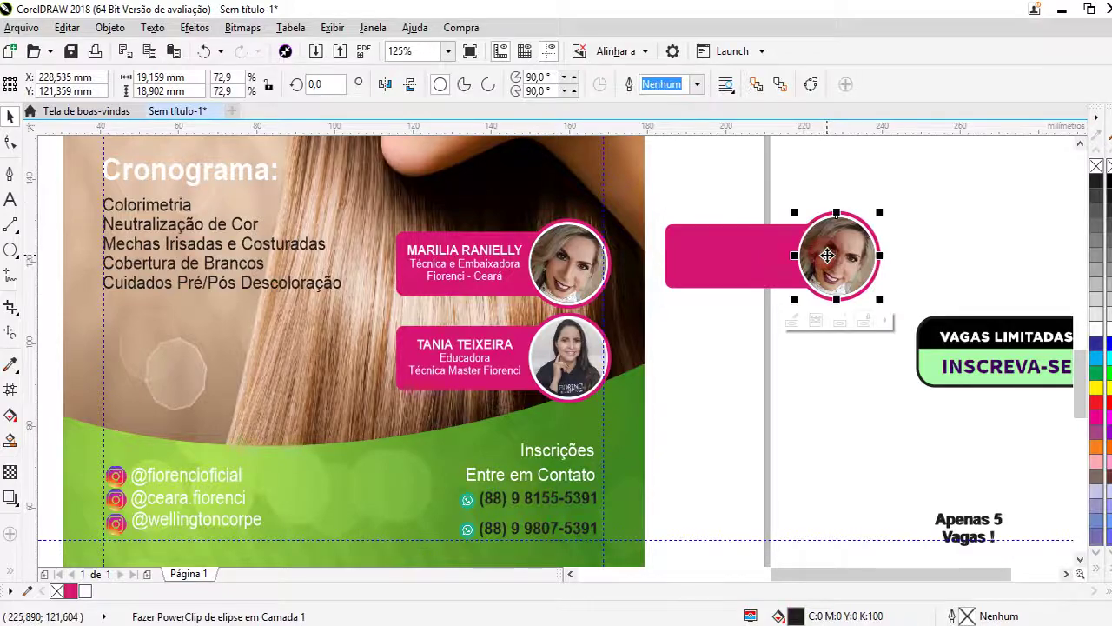
left_click(764, 261, "shift")
left_click(742, 86)
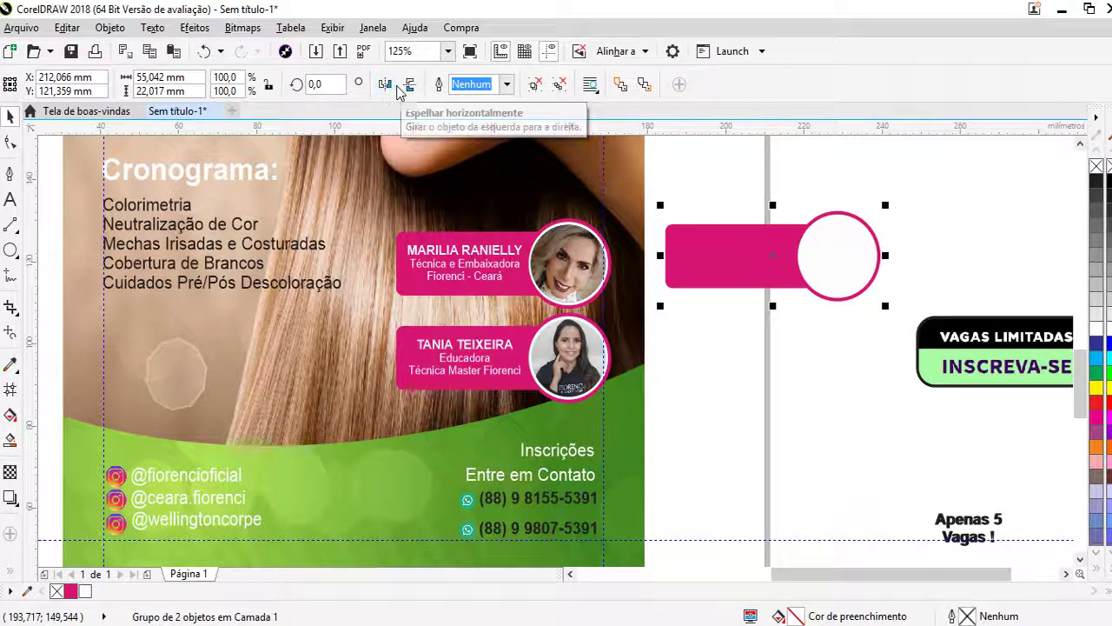
- Mirror the empty badge horizontally and place it below the Cronograma list
left_click(385, 84)
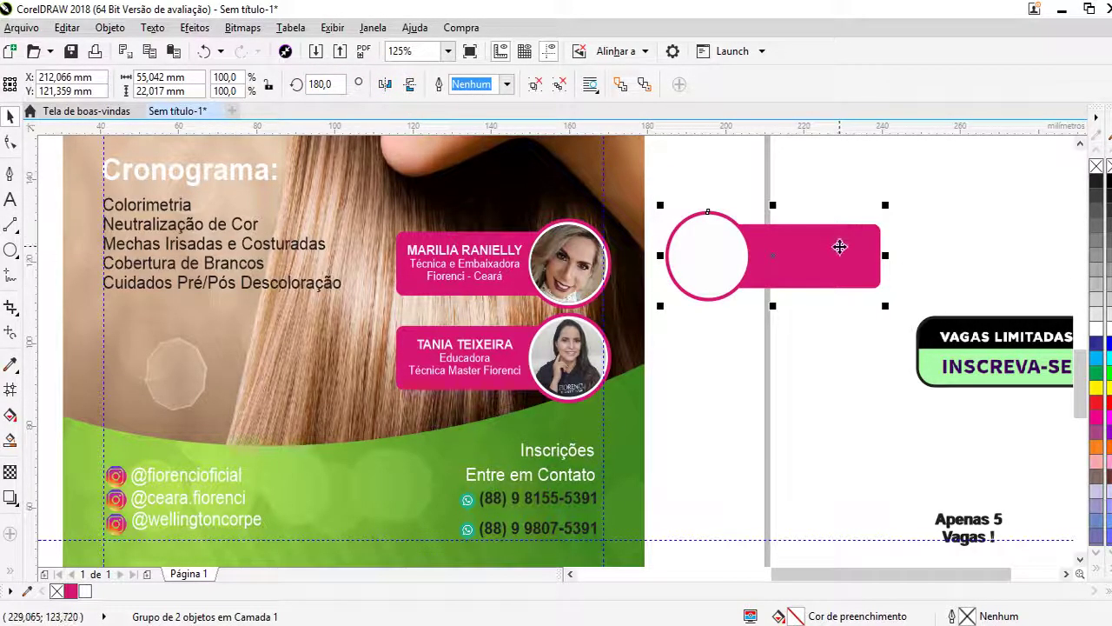
mouse_move(839, 247)
left_mouse_down()
mouse_move(274, 365)
mouse_move(260, 355)
left_mouse_up()
left_click(409, 340, "shift")
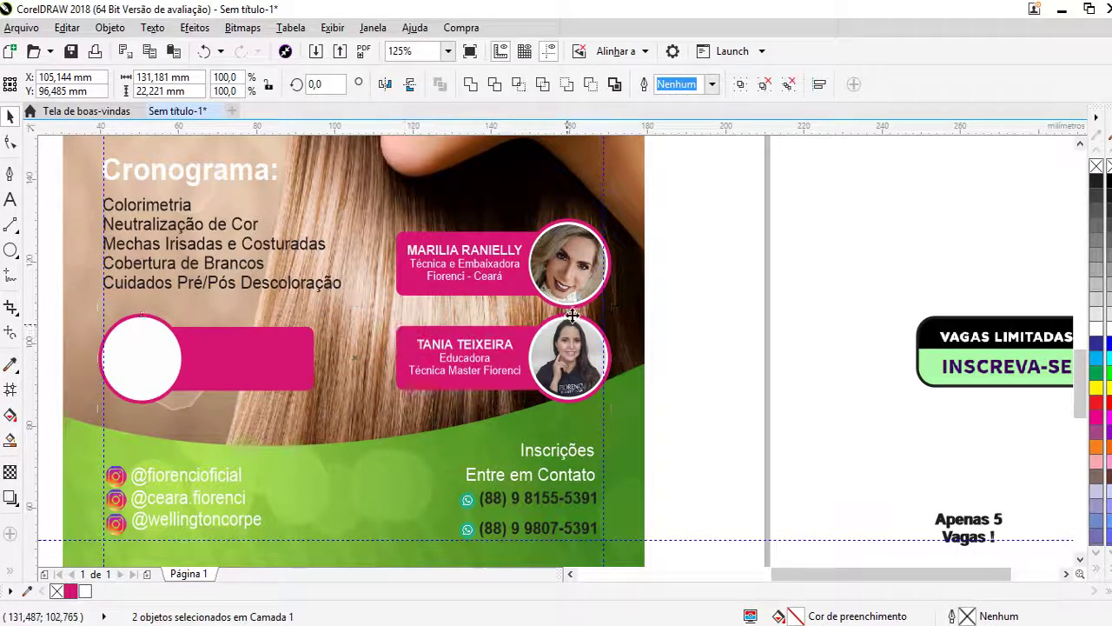
left_click(747, 341)
scroll(746, 346, "down", 2)
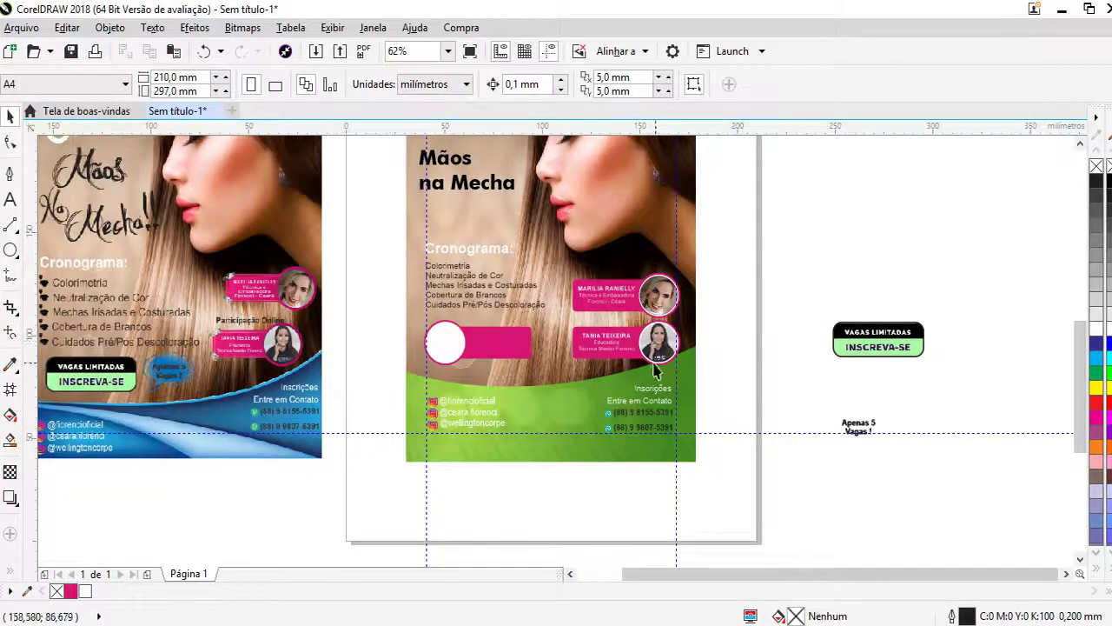
scroll(494, 361, "up", 2)
left_click(379, 341)
- Try centring the Apenas 5 Vagas text on the badge, then undo the alignment
scroll(379, 339, "down", 2)
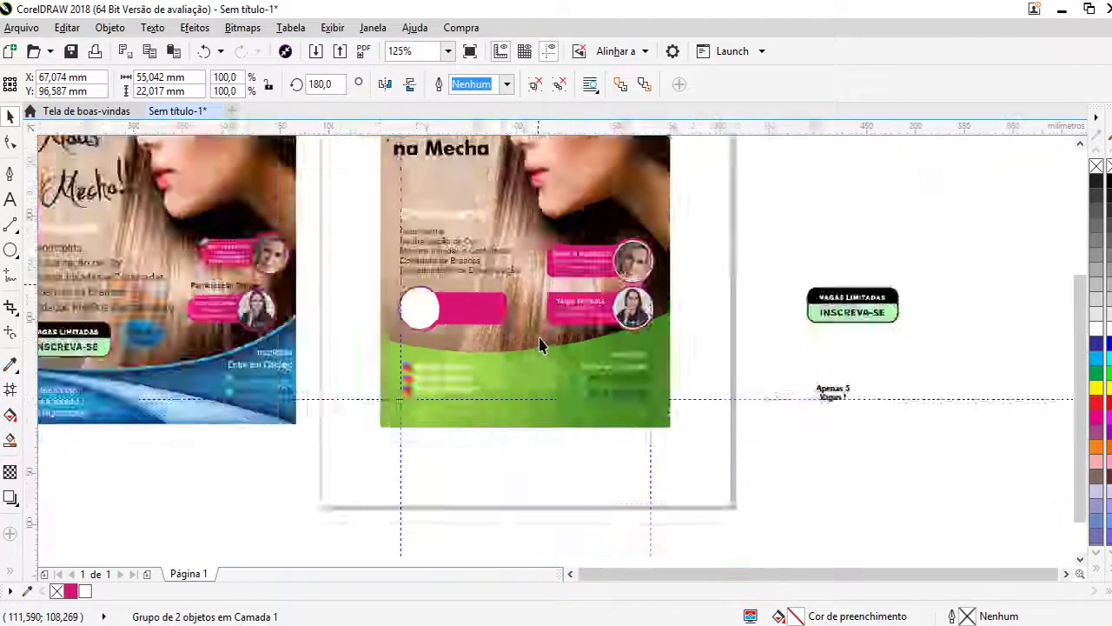
scroll(518, 340, "down", 2)
scroll(513, 321, "up", 2)
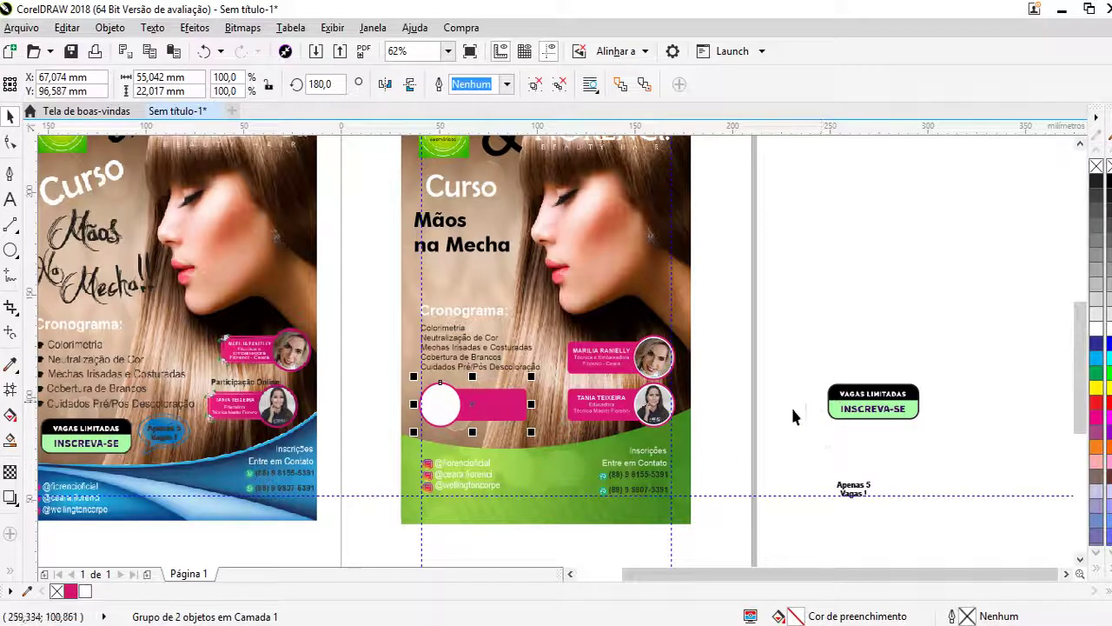
left_click_drag(818, 458, 889, 521)
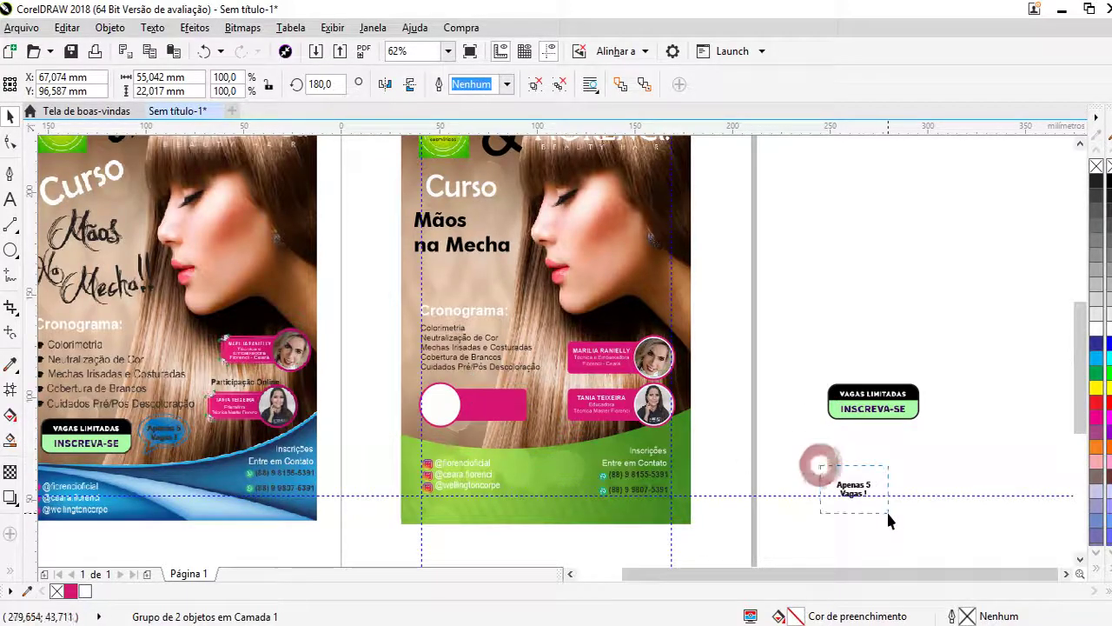
left_click(442, 405, "shift")
key("c")
key("e")
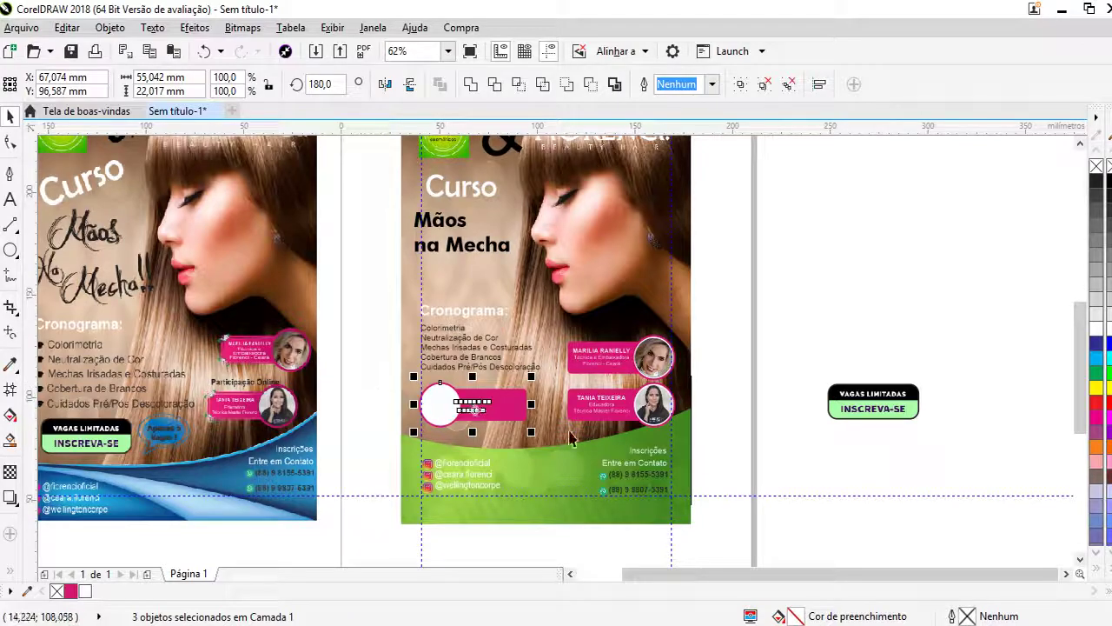
key("ctrl+z")
key("ctrl+z")
left_click(787, 442)
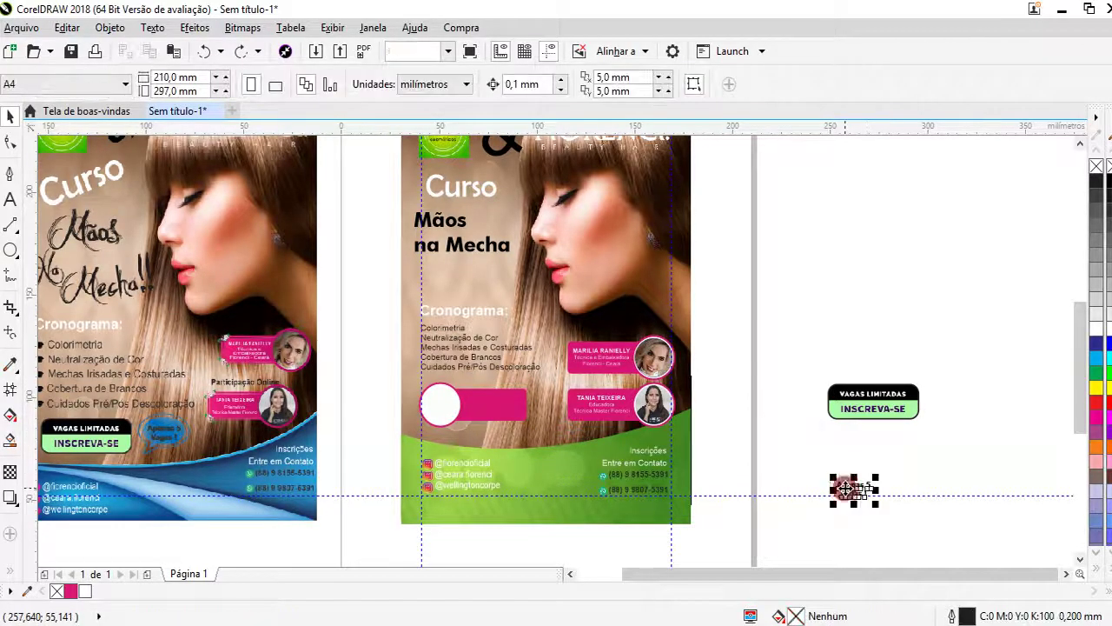
left_click(843, 482)
- Move the Apenas 5 Vagas ! text beside the flyer and bring it to the front
left_click_drag(799, 466, 737, 428)
scroll(737, 427, "up", 2)
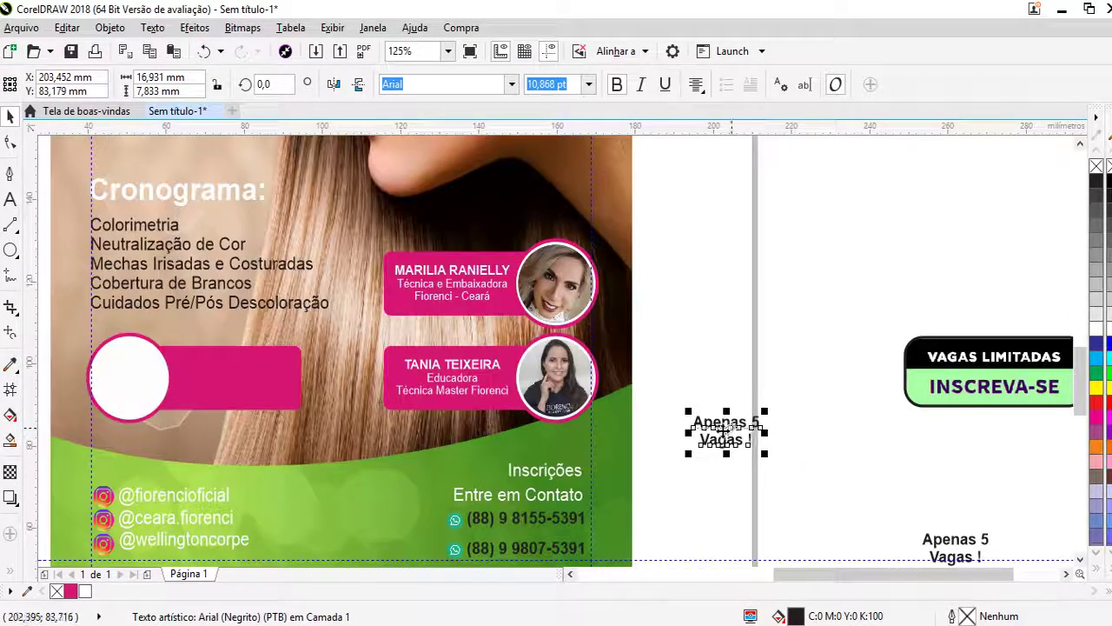
scroll(774, 445, "up", 4)
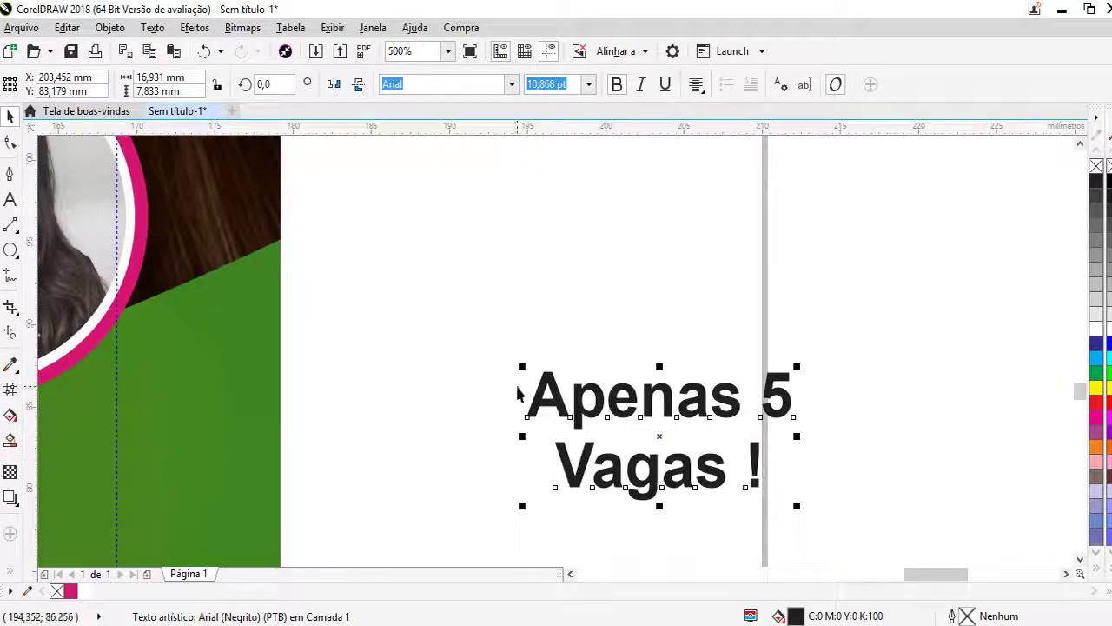
scroll(518, 394, "down", 2)
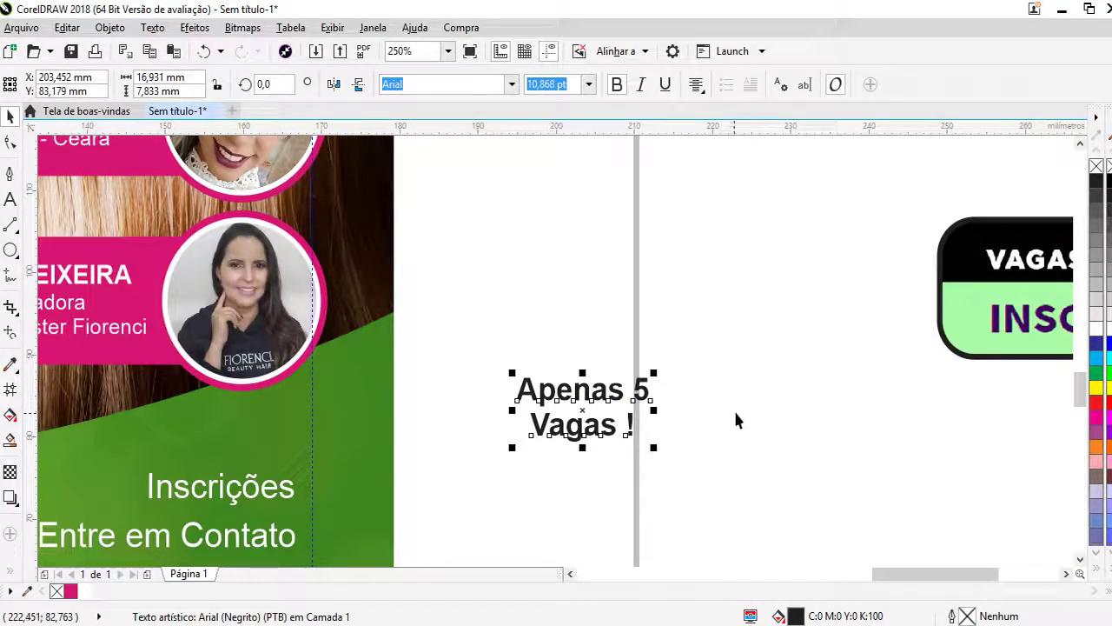
scroll(639, 391, "down", 2)
left_click_drag(639, 390, 639, 415)
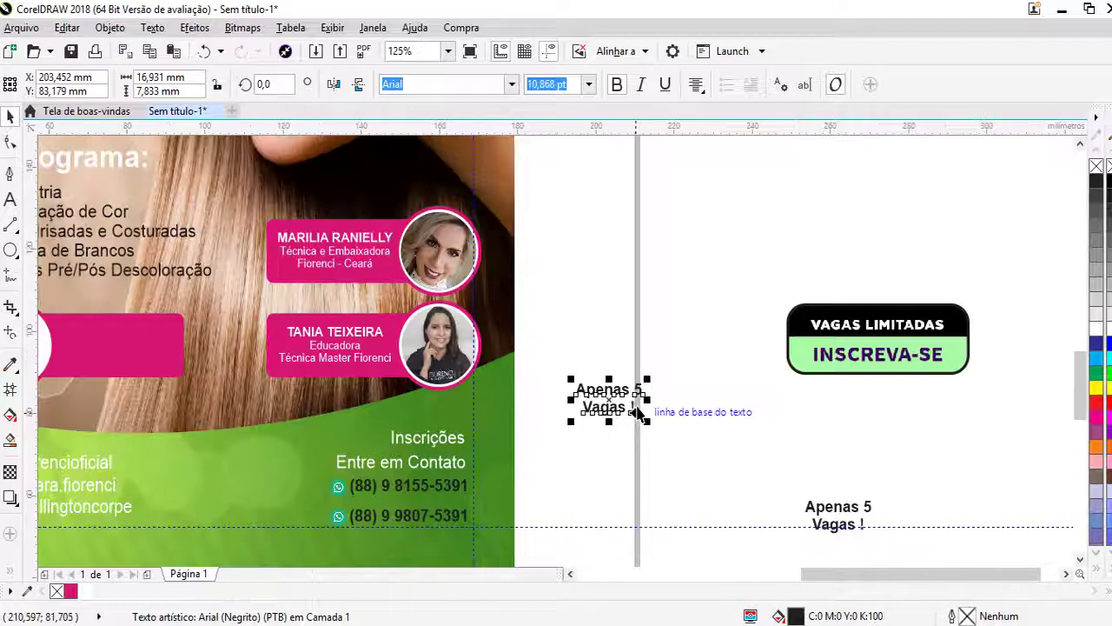
right_click(607, 389)
left_click(592, 392)
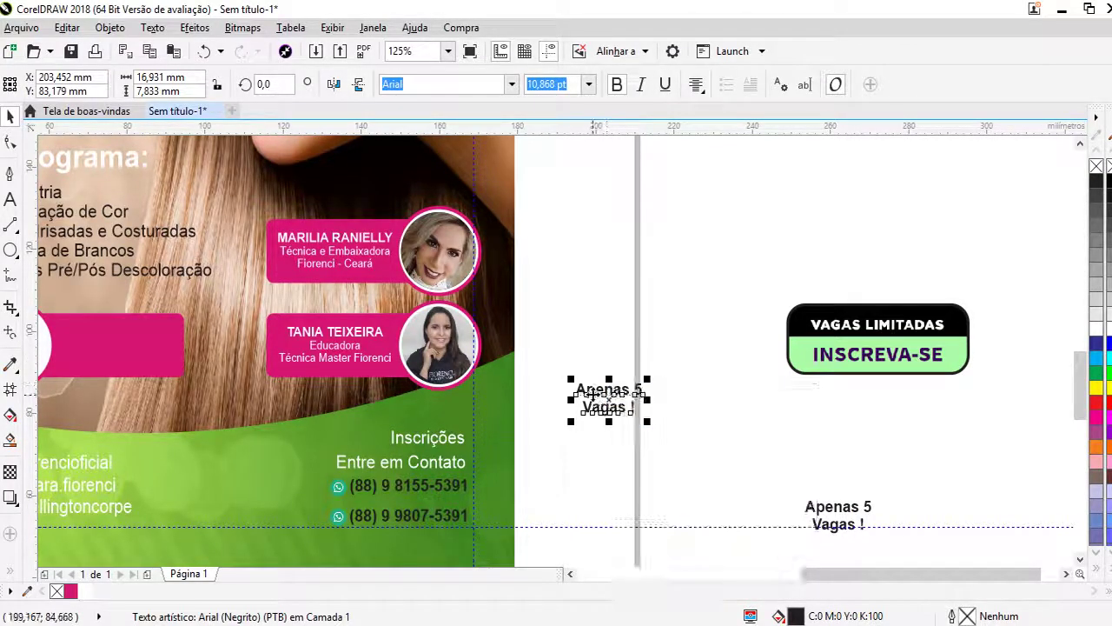
right_click(607, 395)
mouse_move(730, 474)
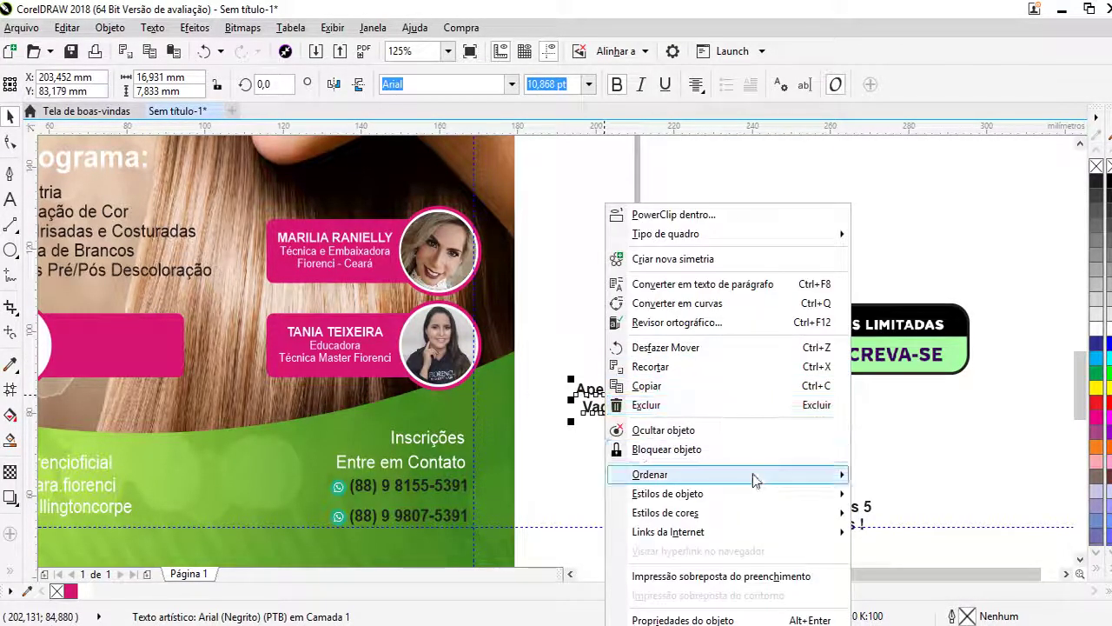
left_click(921, 449)
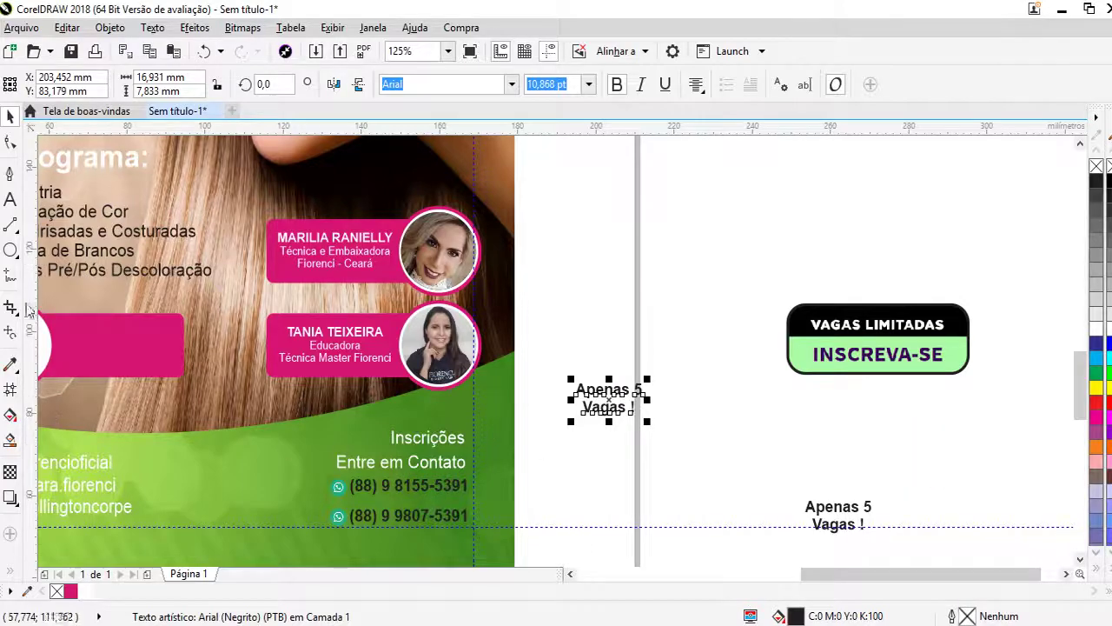
- Put the 5 on its own line and remove the space before the '!'
left_click(9, 199)
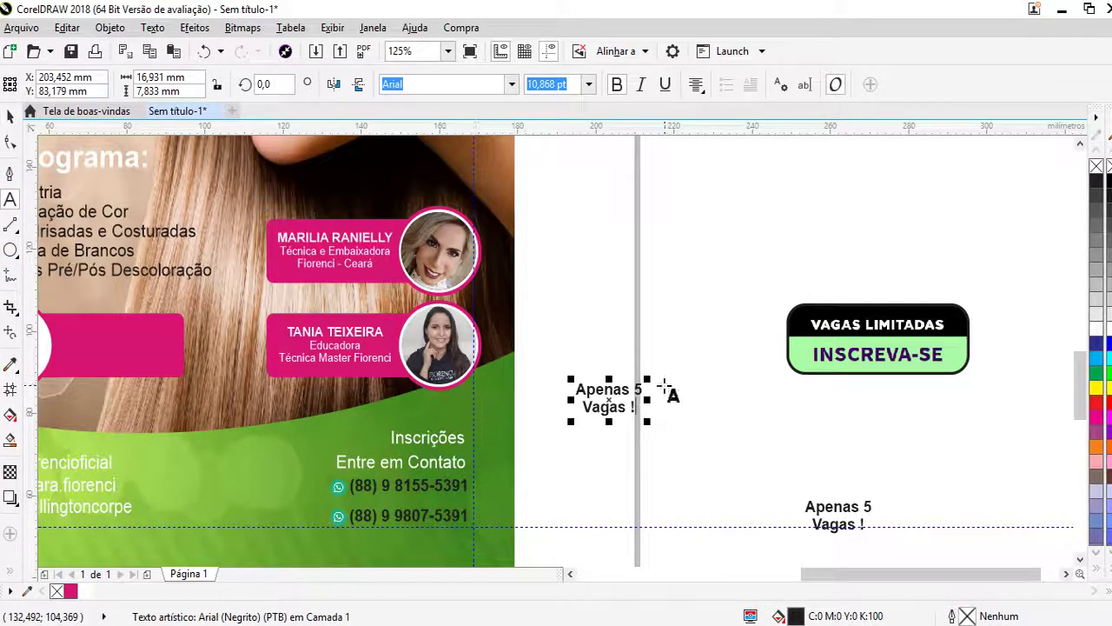
left_click(635, 388)
key("Return")
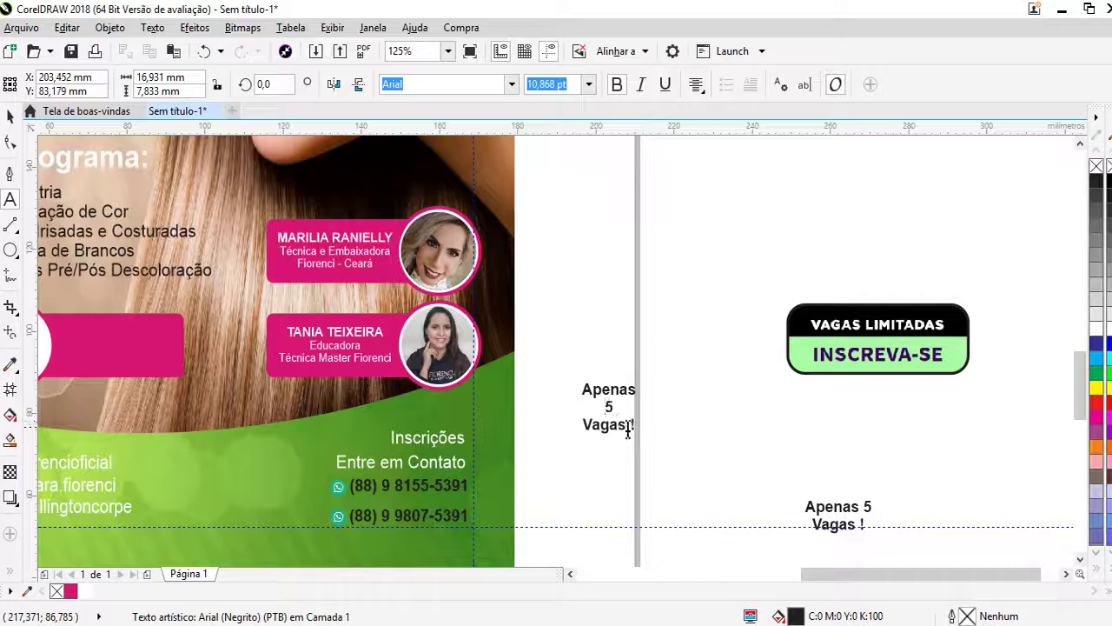
left_click(627, 426)
key("BackSpace")
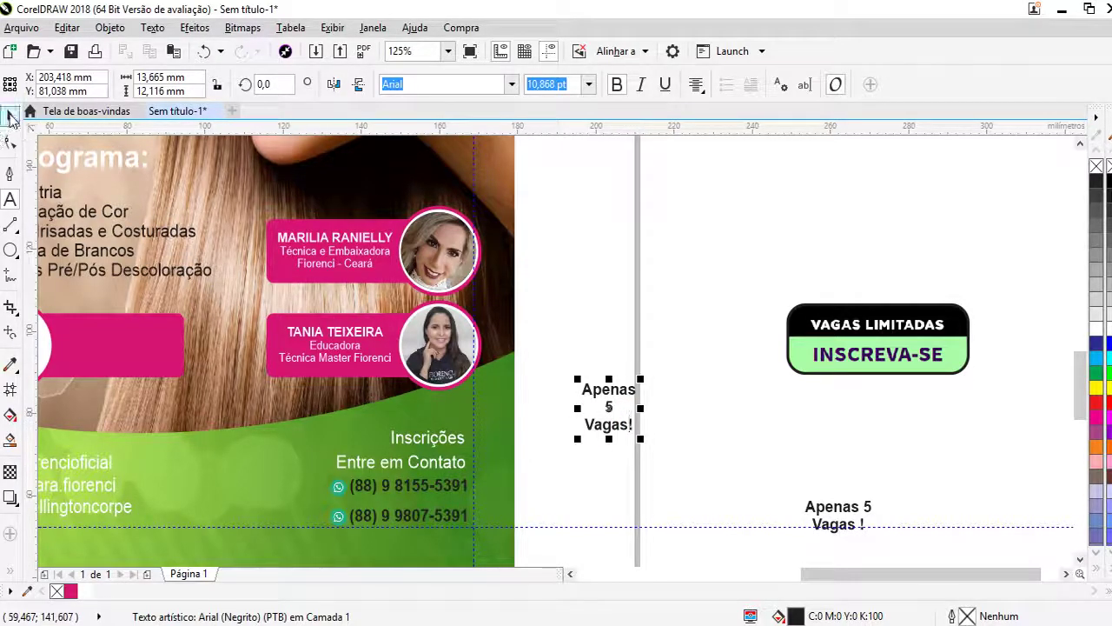
left_click(9, 116)
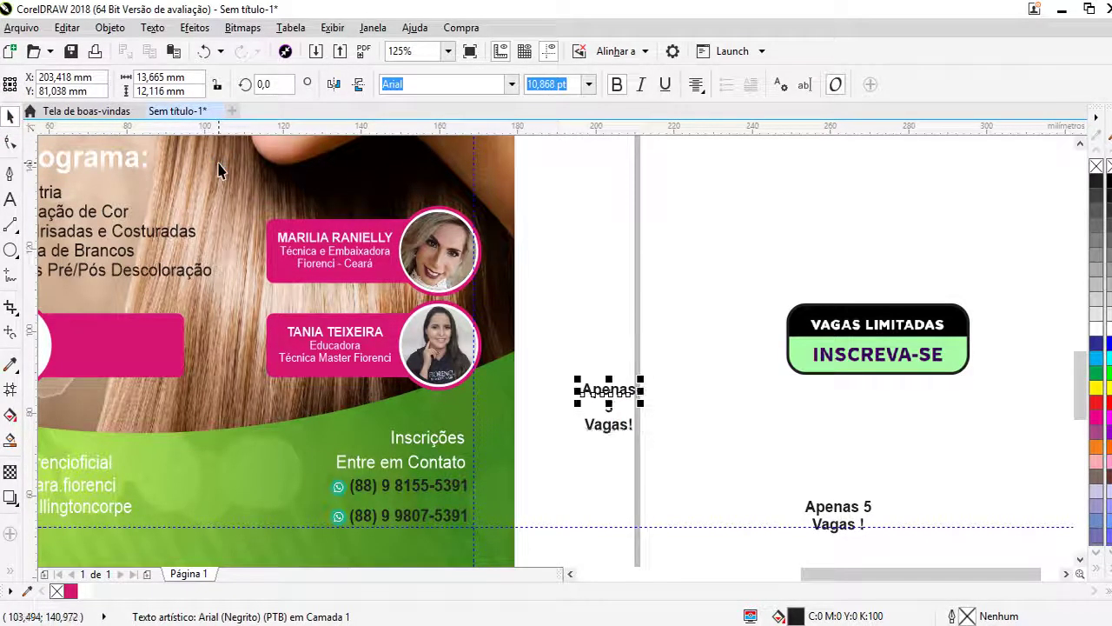
scroll(629, 441, "down", 3)
scroll(648, 451, "up", 3)
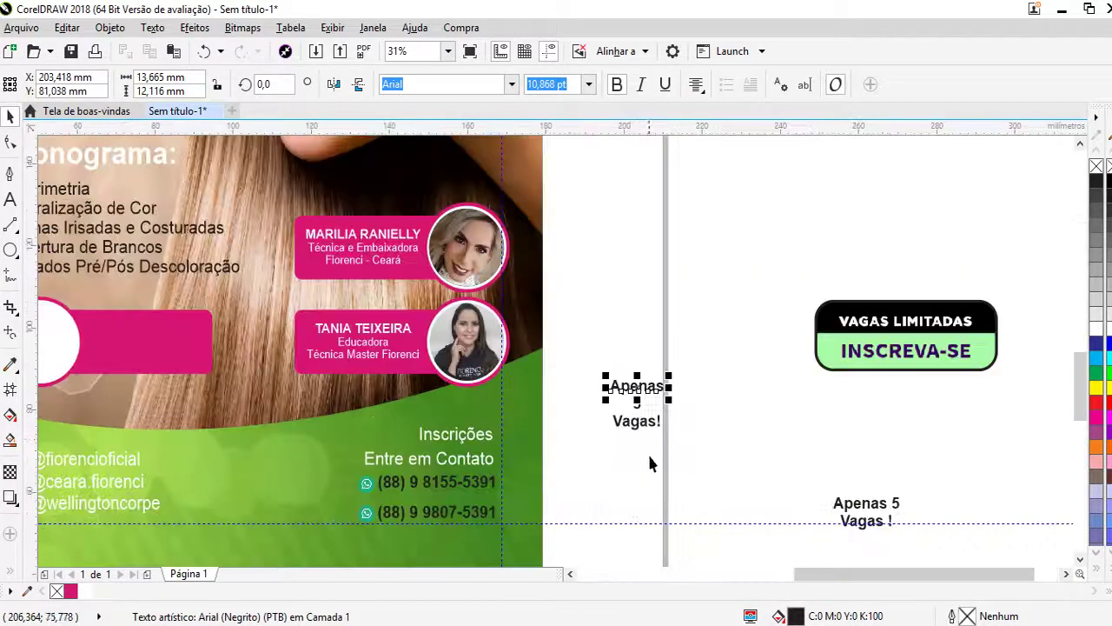
left_click(649, 457)
left_click(632, 405)
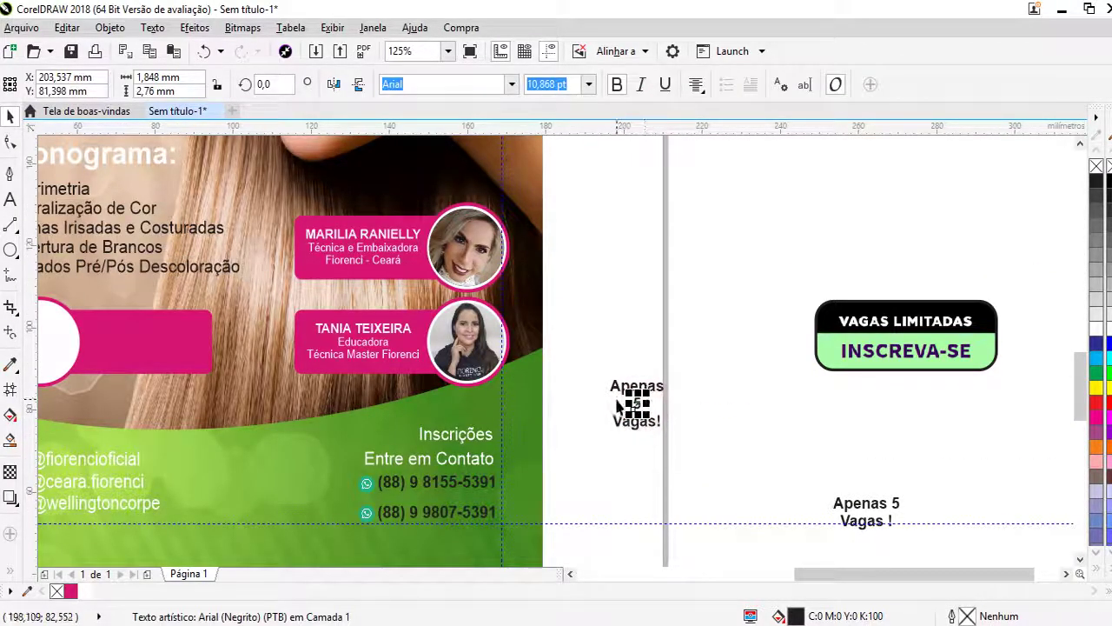
- Enlarge the 5 to about 99 pt, centre it on the pink badge, and group them
left_click_drag(647, 392, 707, 348)
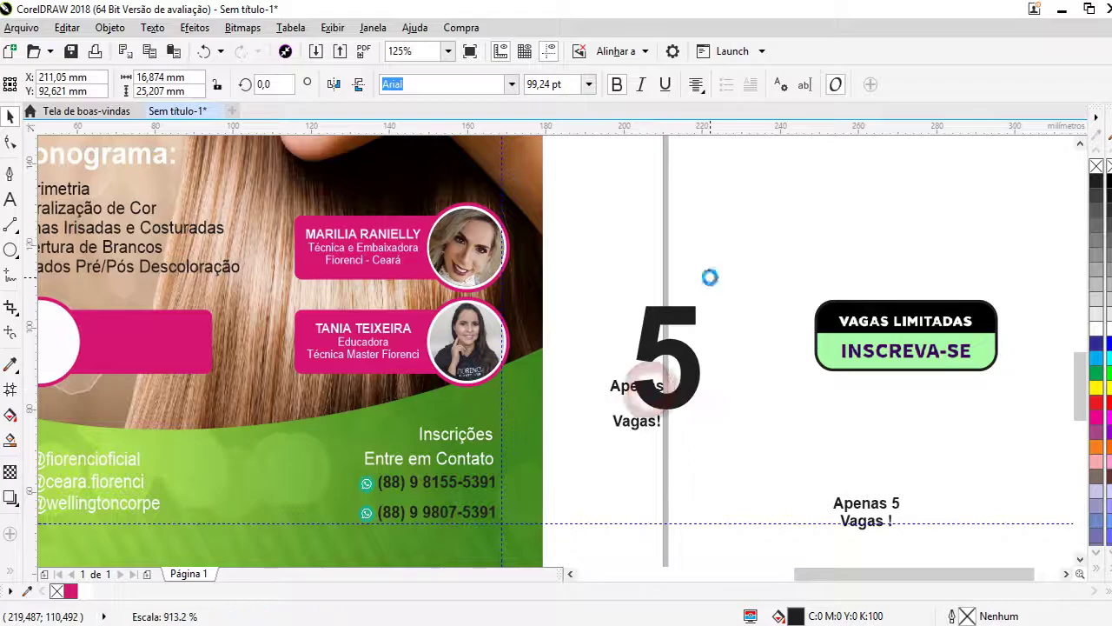
scroll(707, 313, "down", 2)
left_click(376, 306, "shift")
key("c")
key("e")
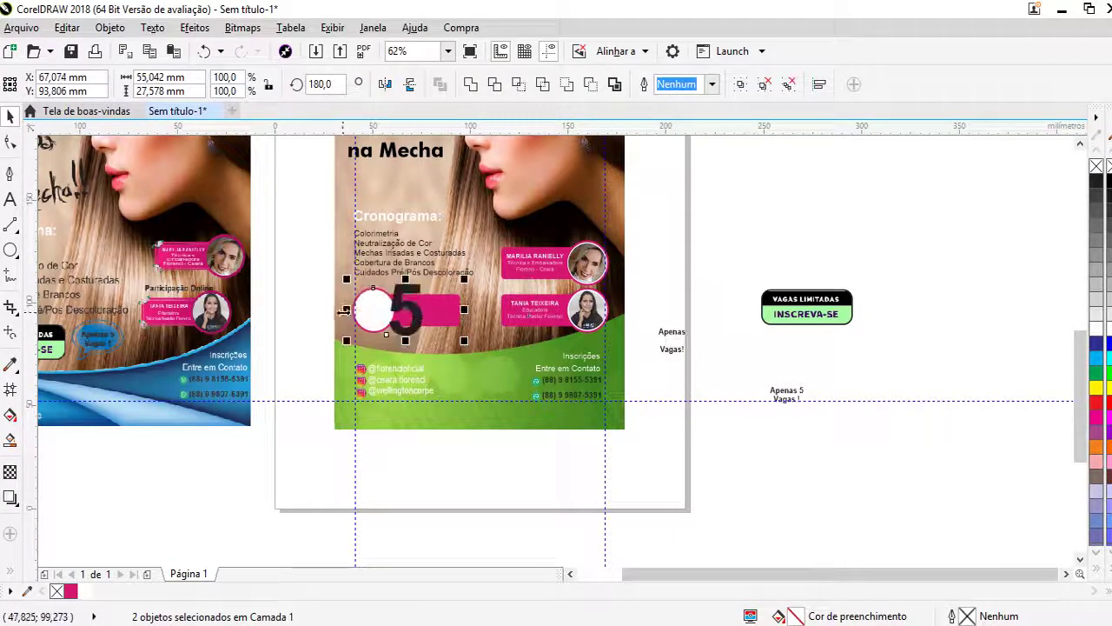
key("ctrl+g")
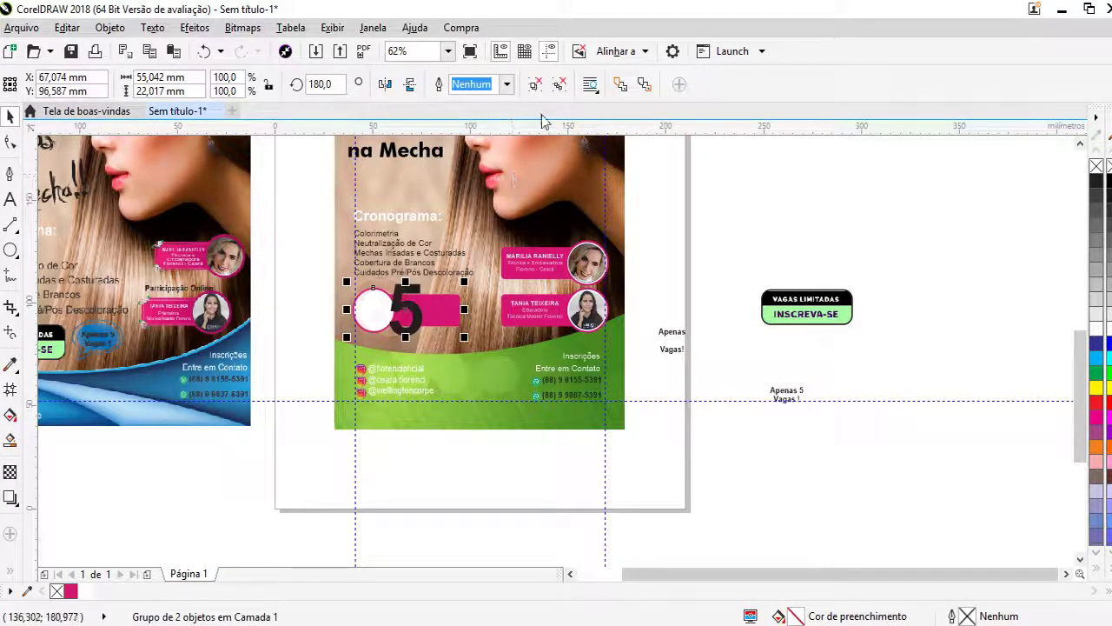
left_click(273, 278)
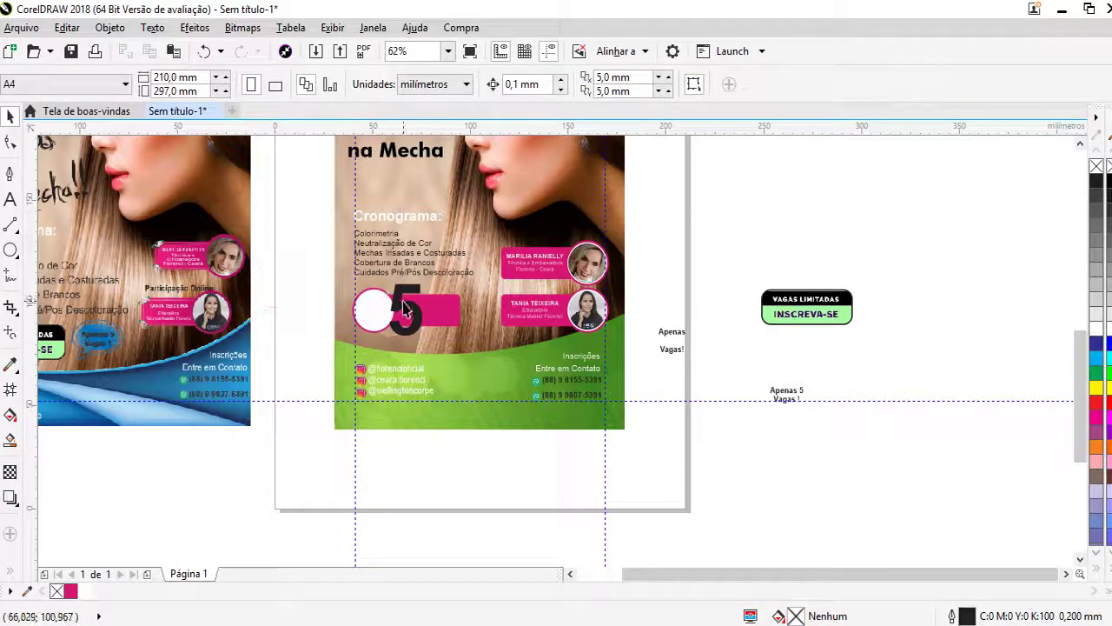
- Shrink the 5 to about 53 pt and centre it in the white circle
scroll(400, 313, "up", 3)
left_click(429, 283)
left_click_drag(453, 266, 407, 320)
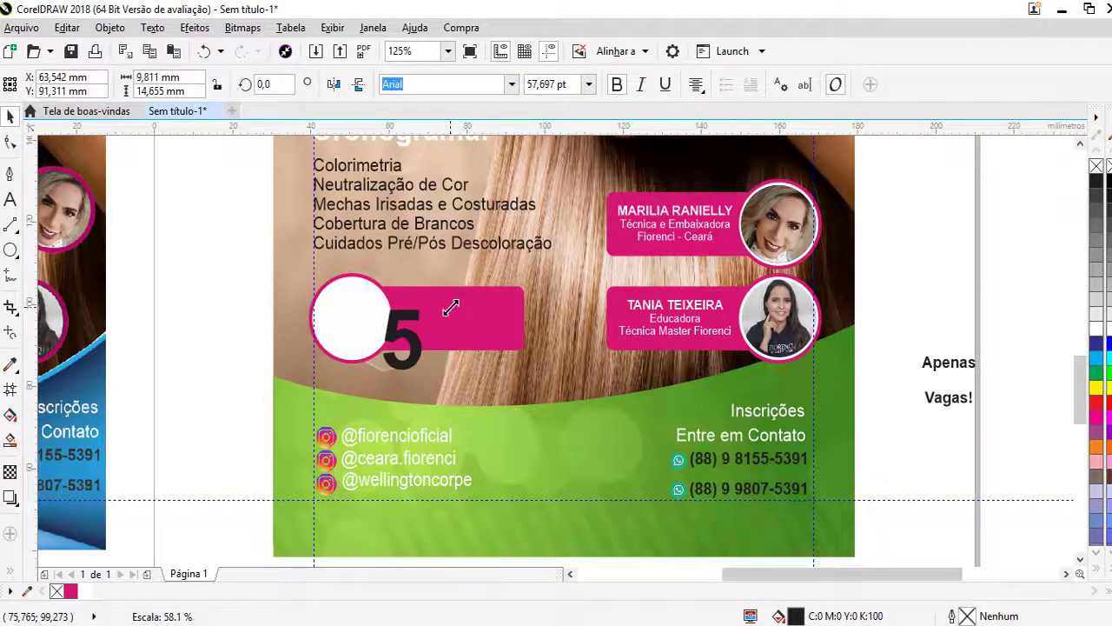
left_click(348, 317, "shift")
key("c")
key("e")
left_click(142, 328)
- Enlarge the 5 to fill more of the circle and re-centre it
scroll(388, 314, "up", 4)
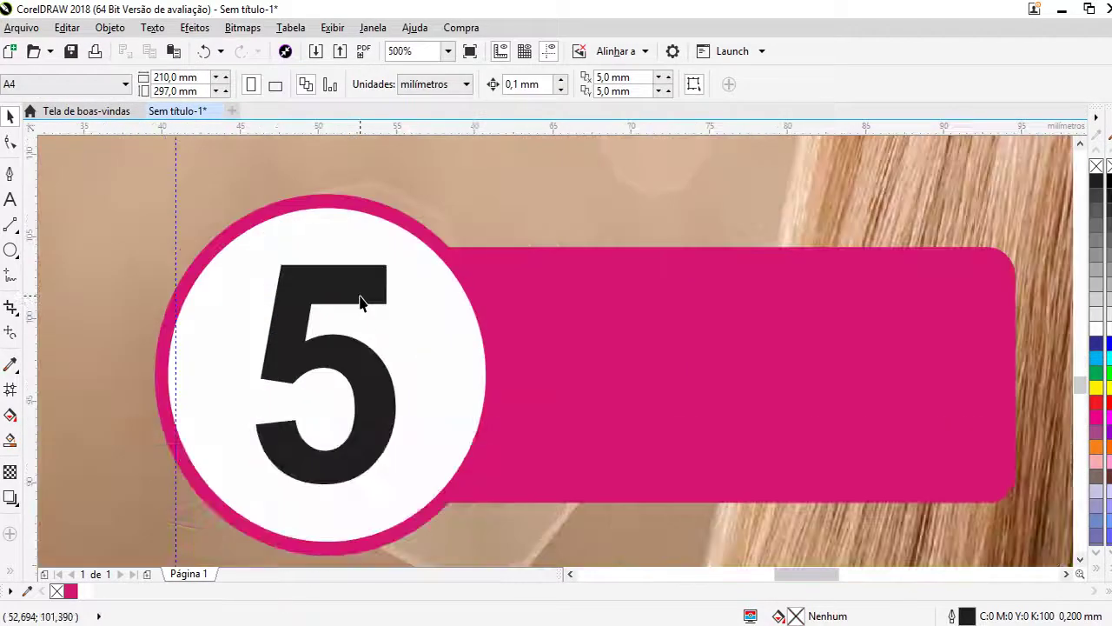
left_click(360, 298)
mouse_move(405, 266)
left_mouse_down()
mouse_move(396, 271)
mouse_move(405, 351)
left_mouse_up()
left_click(395, 347, "shift")
key("c")
key("e")
scroll(396, 341, "down", 4)
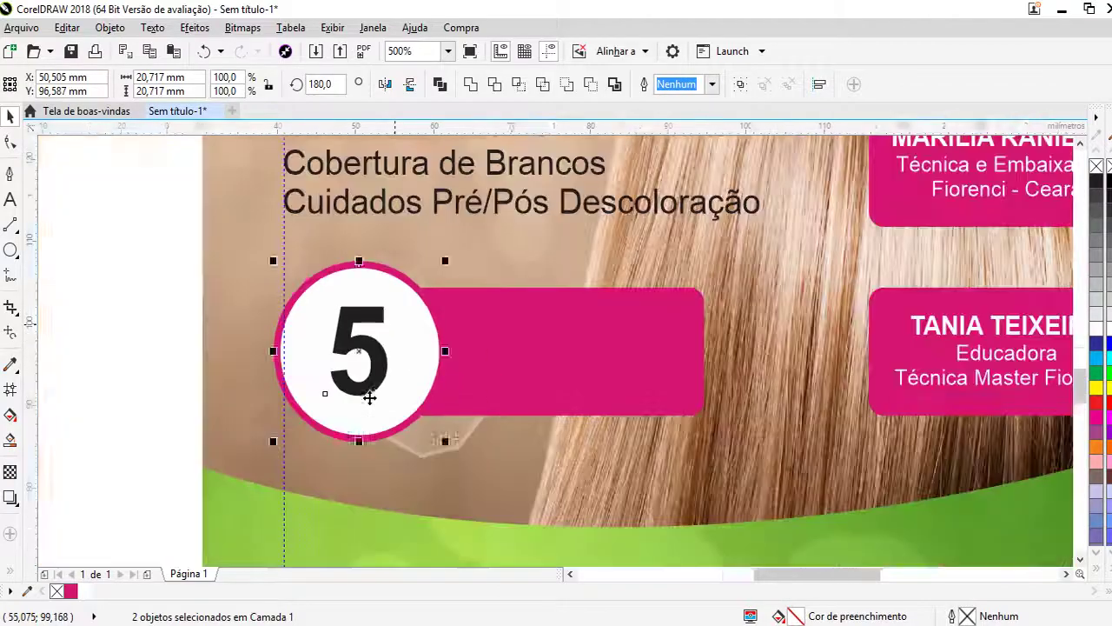
left_click(984, 420)
left_click_drag(889, 375, 1044, 500)
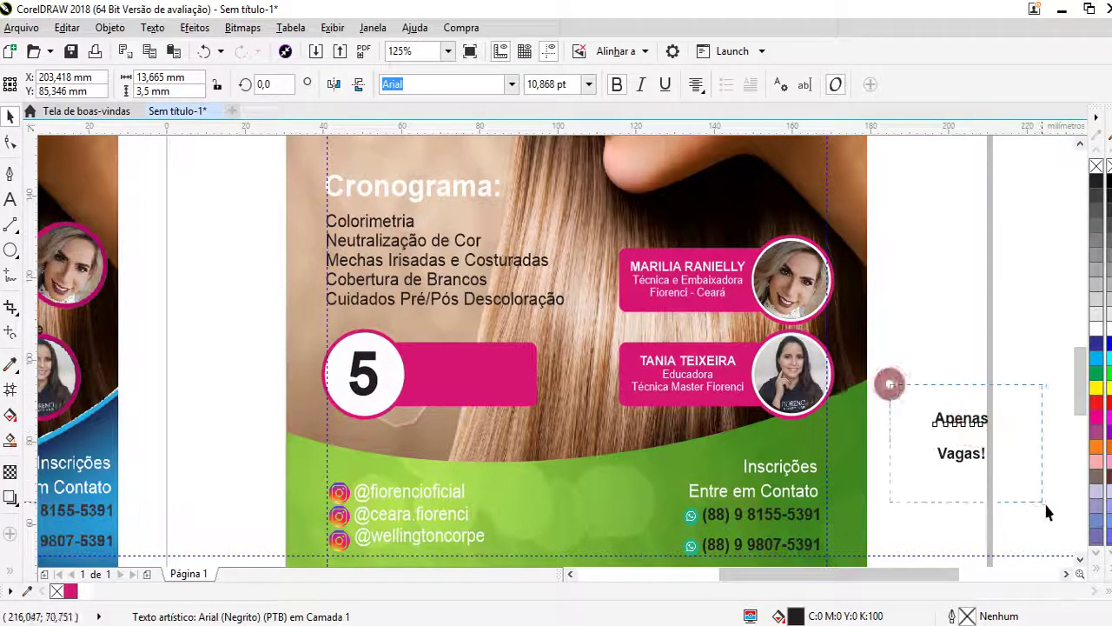
- Remove bold from Apenas and Vagas! and change both to all capitals
left_click(619, 86)
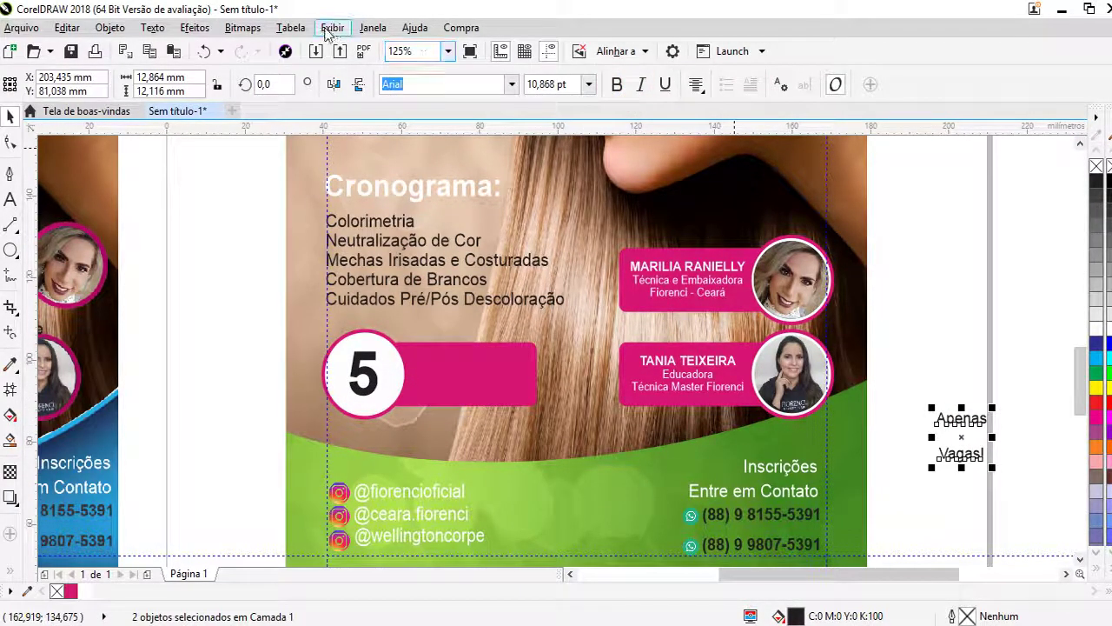
left_click(291, 27)
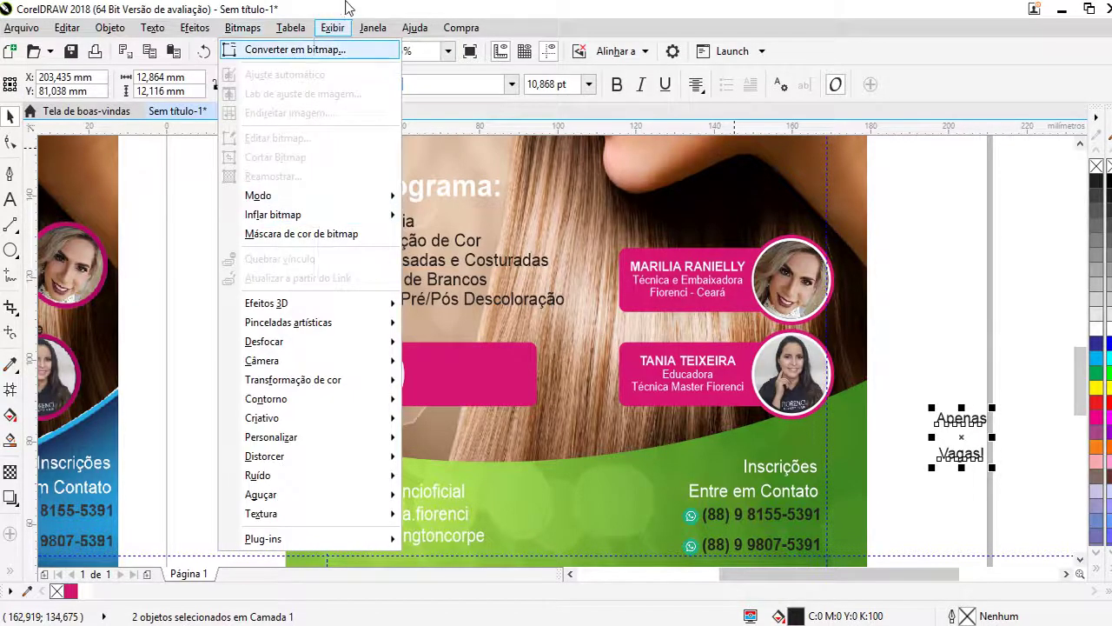
mouse_move(152, 28)
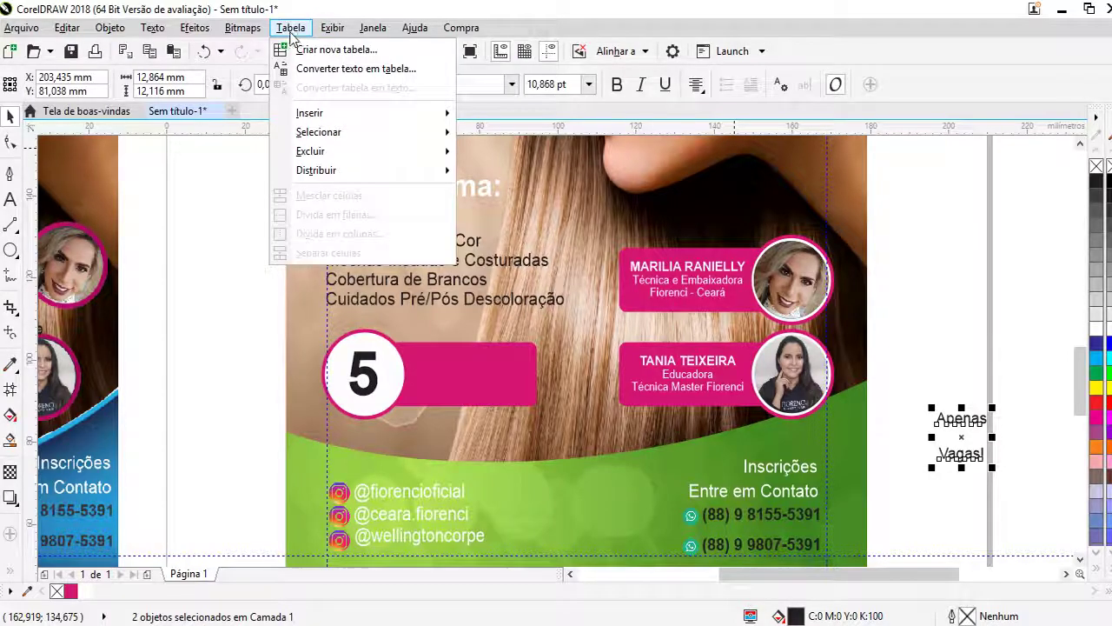
mouse_move(227, 271)
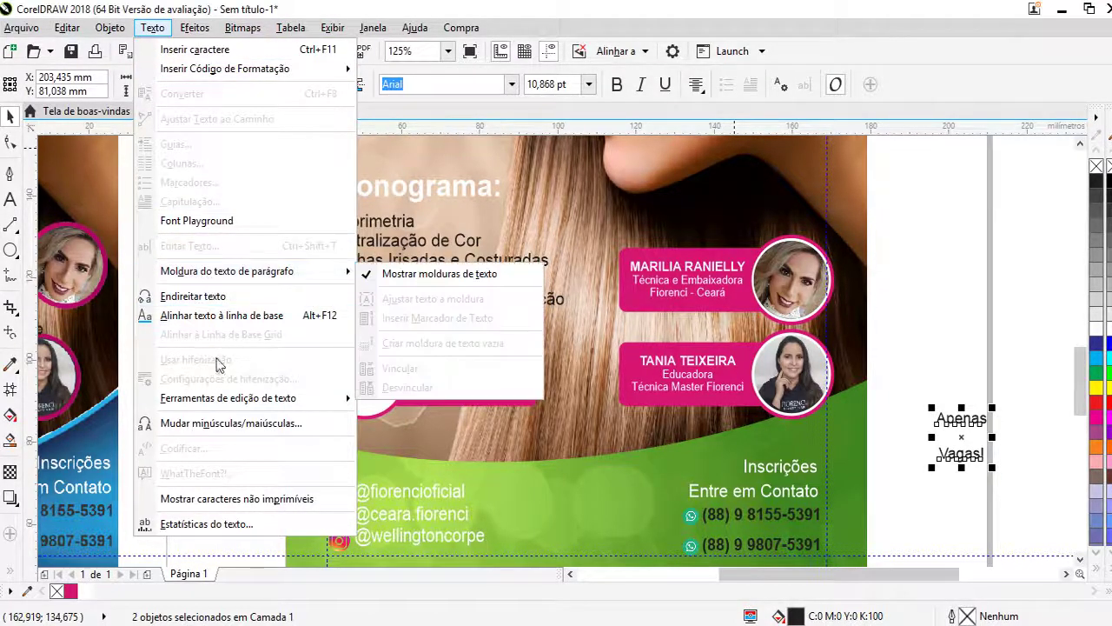
left_click(217, 423)
left_click(453, 310)
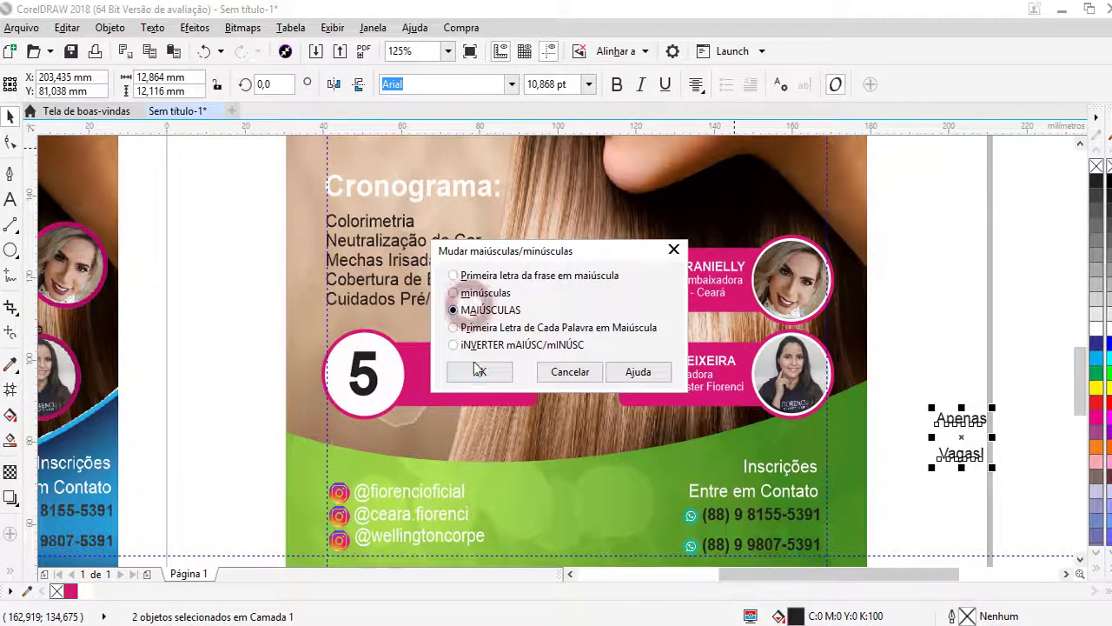
left_click(480, 371)
- Scale APENAS and VAGAS! to about 80% and begin Fit Text to Path on APENAS
left_click(960, 418)
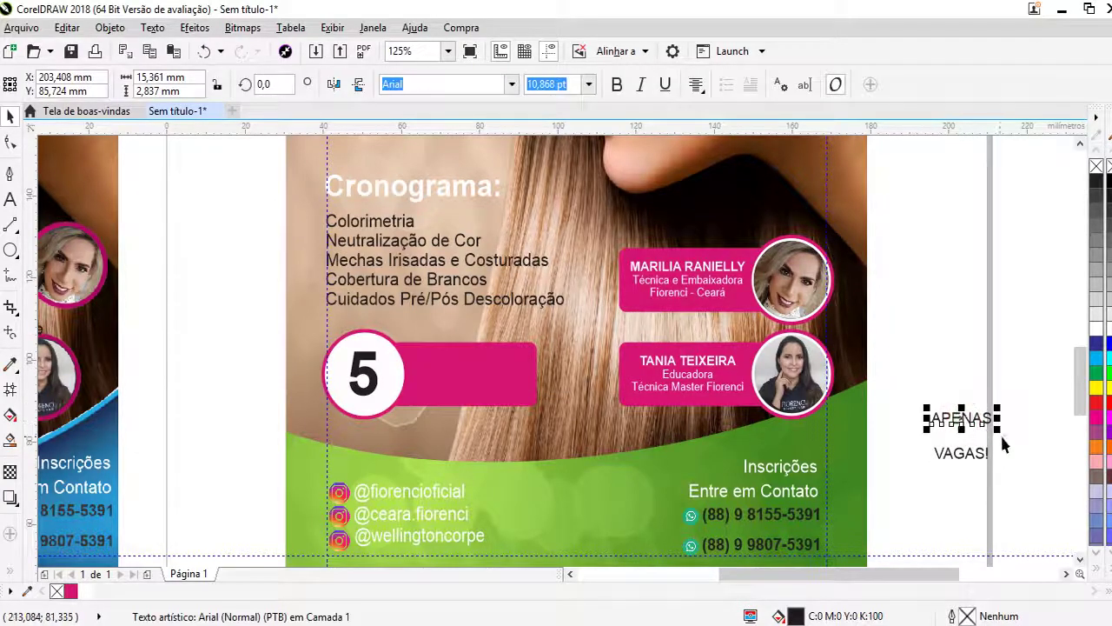
left_click_drag(910, 375, 1006, 471)
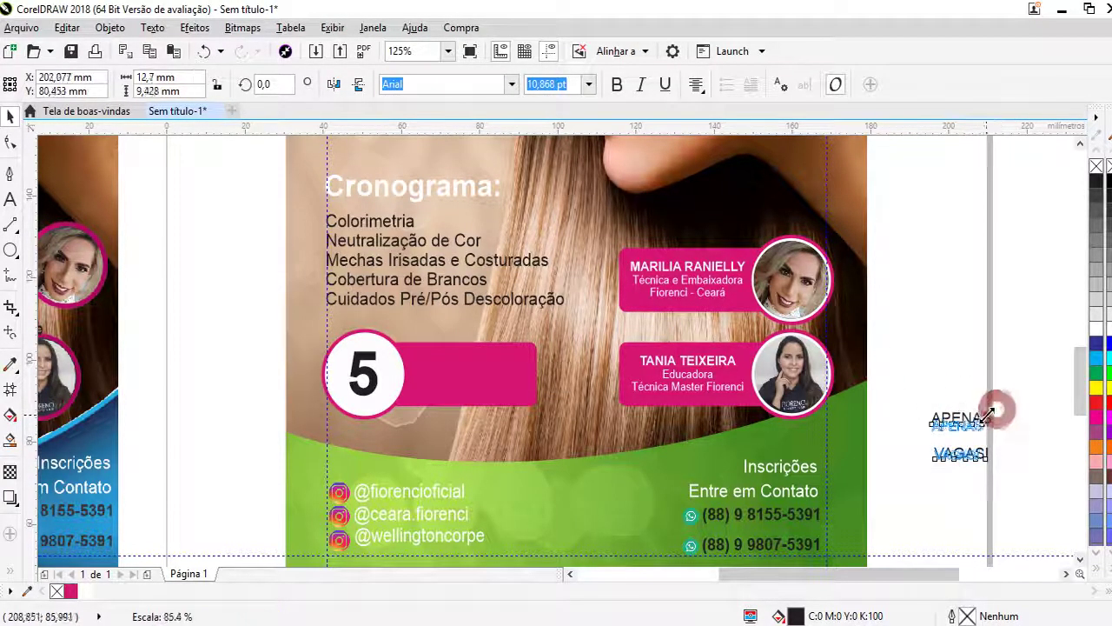
mouse_move(1001, 400)
left_mouse_down()
mouse_move(983, 419)
mouse_move(261, 351)
left_mouse_up()
left_click(244, 323)
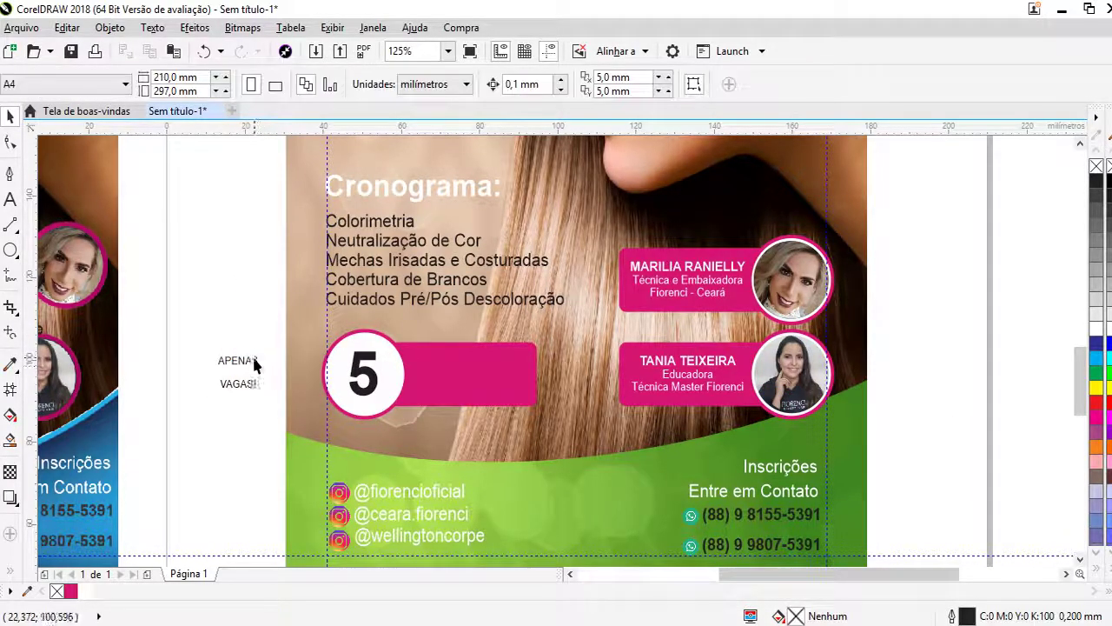
left_click(250, 358)
left_click(291, 28)
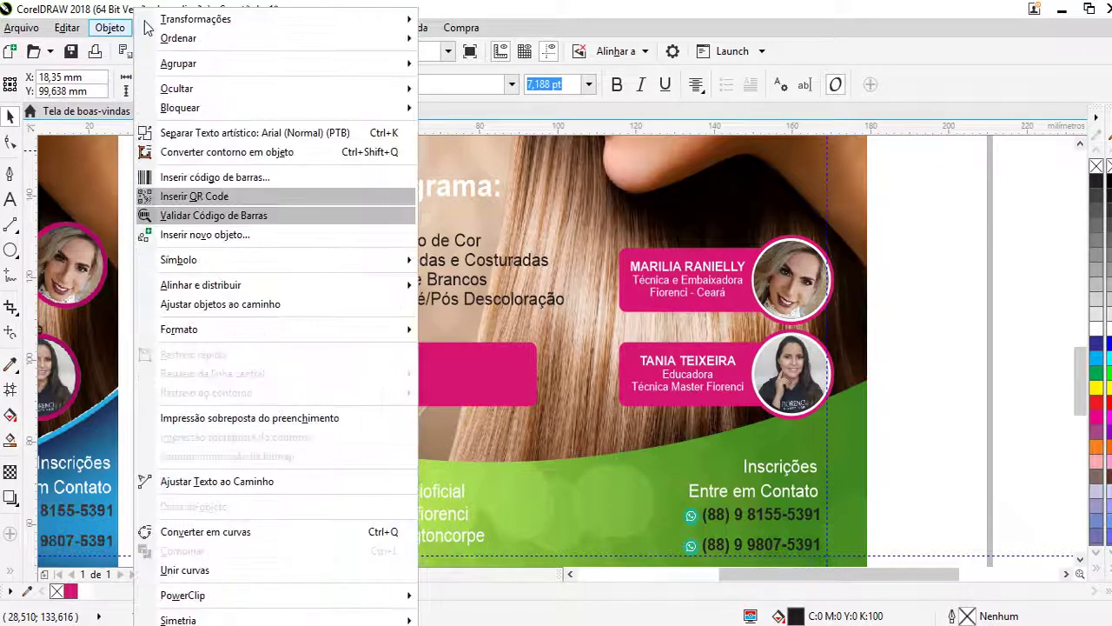
key("Escape")
left_click(157, 29)
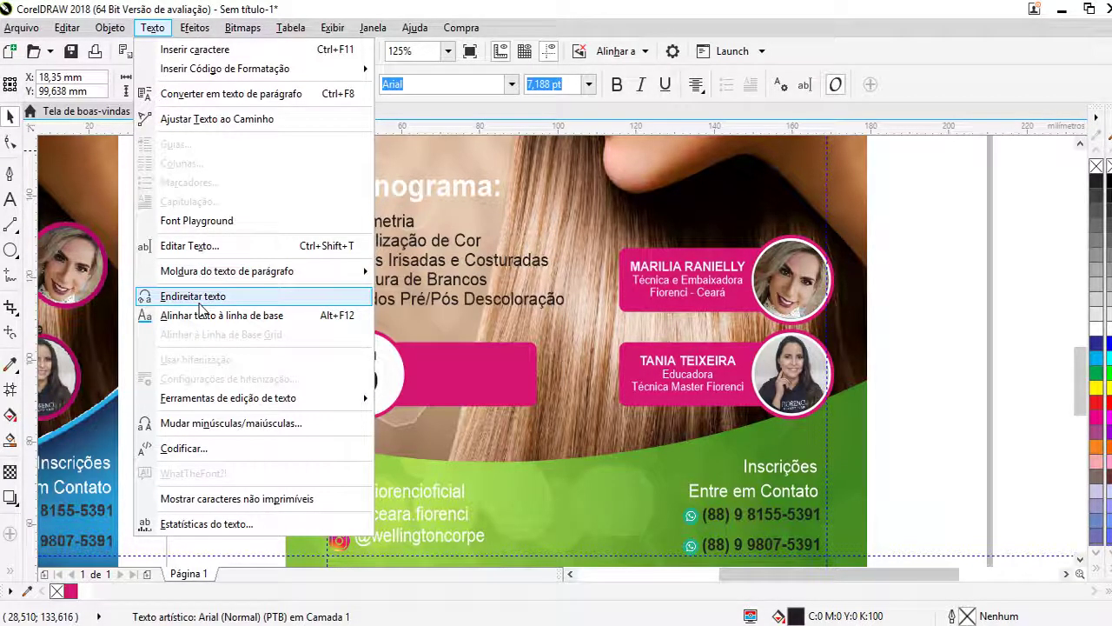
left_click(205, 119)
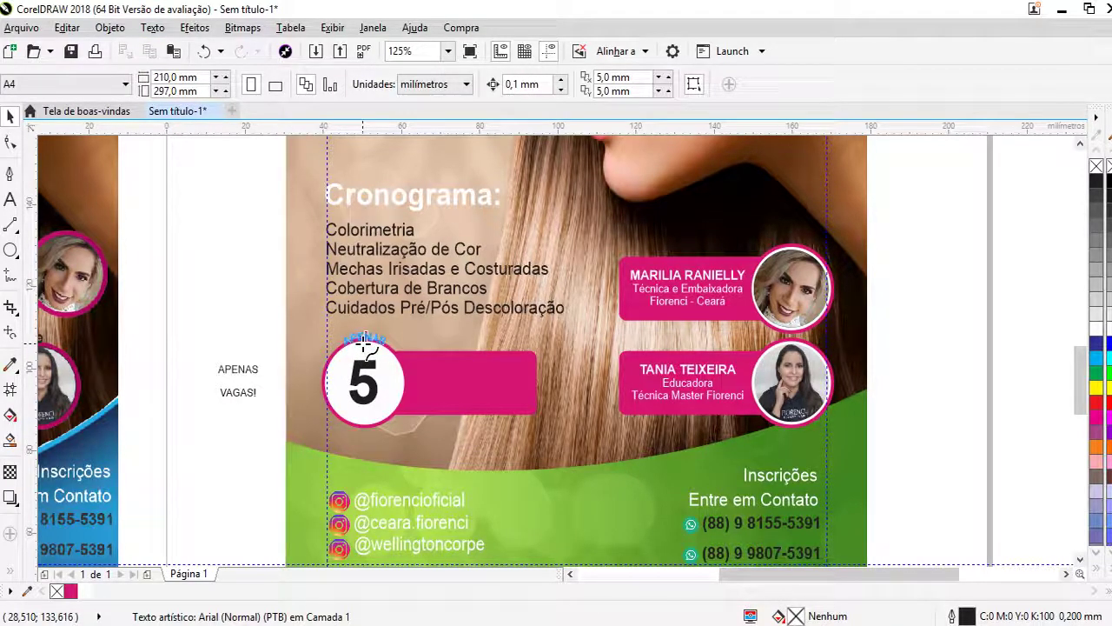
- Curve APENAS along the top of the white circle, 3,23 mm lower, in bold
left_click(361, 341)
scroll(362, 334, "up", 4)
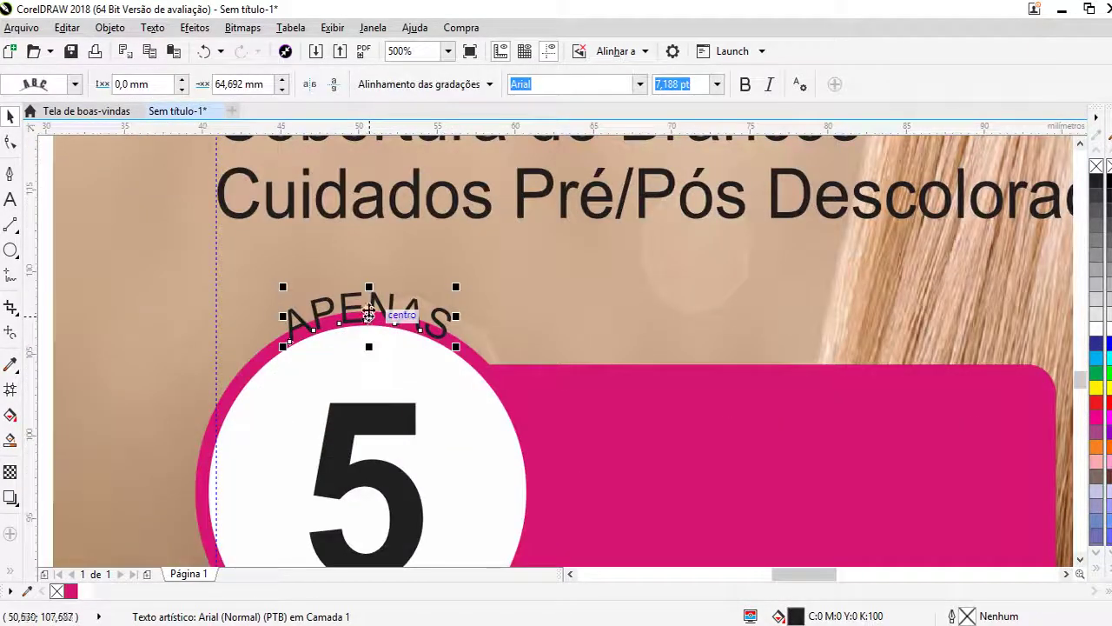
mouse_move(370, 313)
left_mouse_down()
mouse_move(366, 359)
mouse_move(349, 331)
left_mouse_up()
scroll(360, 325, "down", 3)
scroll(361, 325, "up", 3)
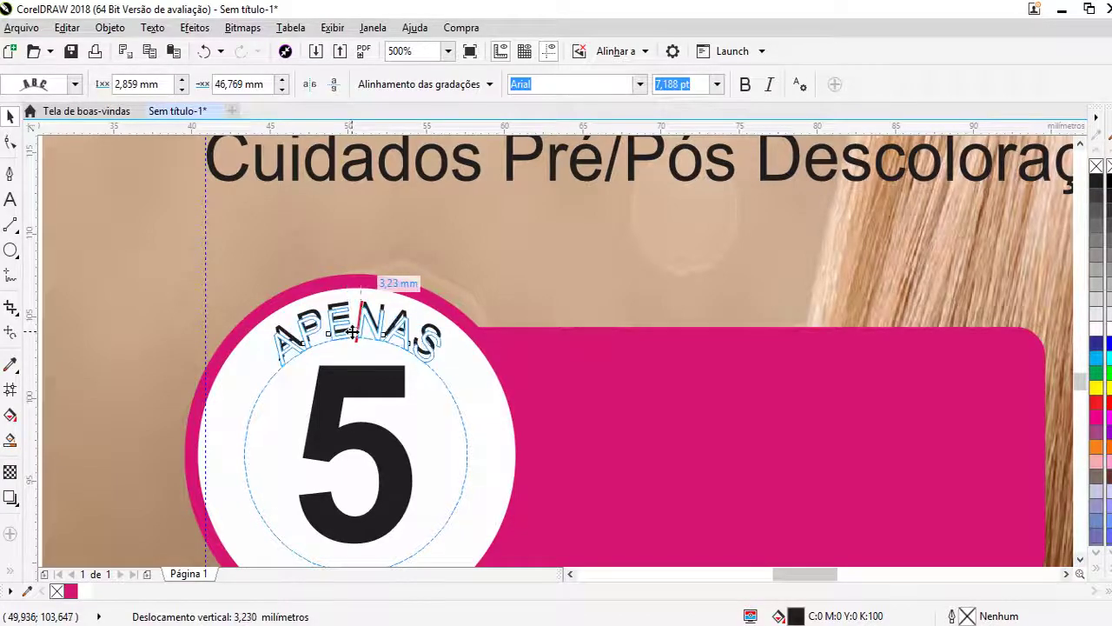
left_click_drag(349, 331, 354, 288)
scroll(354, 287, "down", 5)
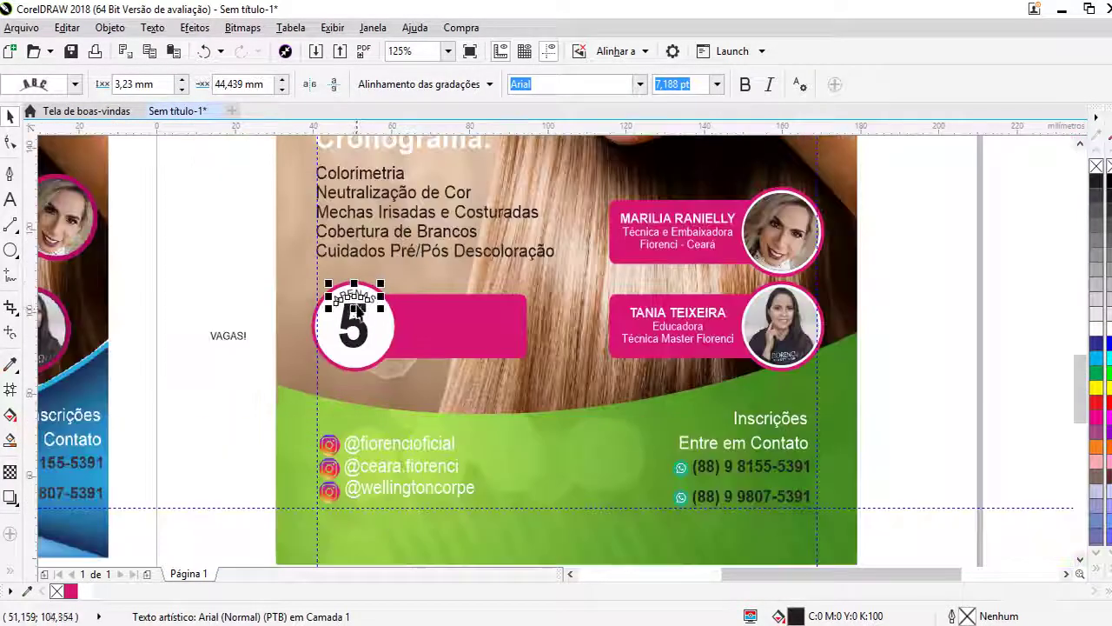
left_click(745, 85)
scroll(347, 321, "up", 2)
scroll(347, 322, "up", 2)
scroll(289, 327, "down", 2)
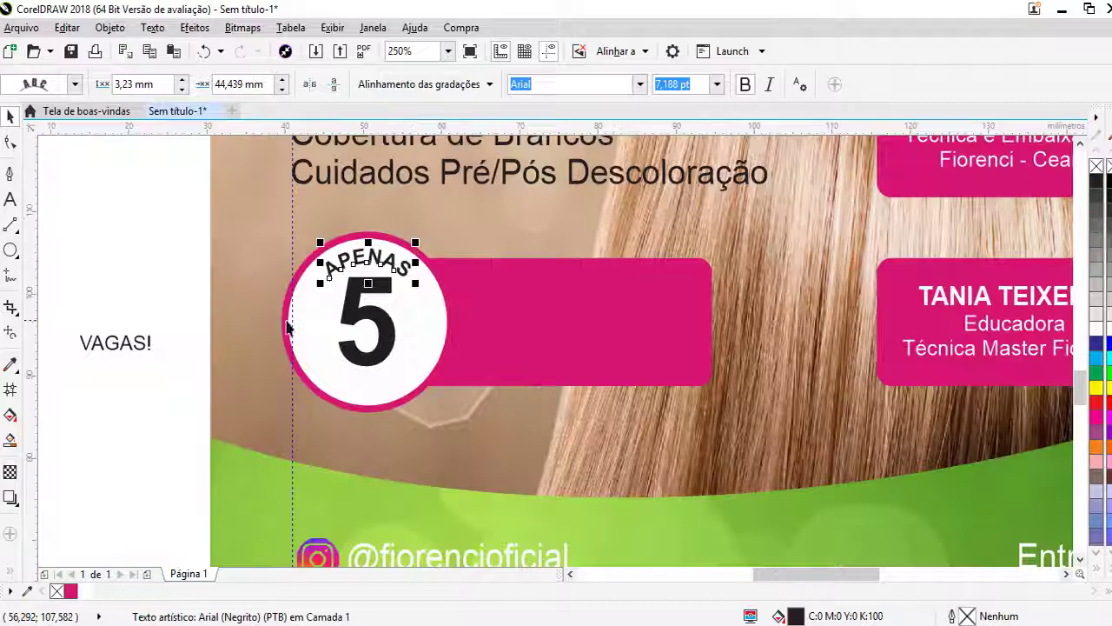
- Select the VAGAS! word and start Fit Text to Path
left_click(369, 326)
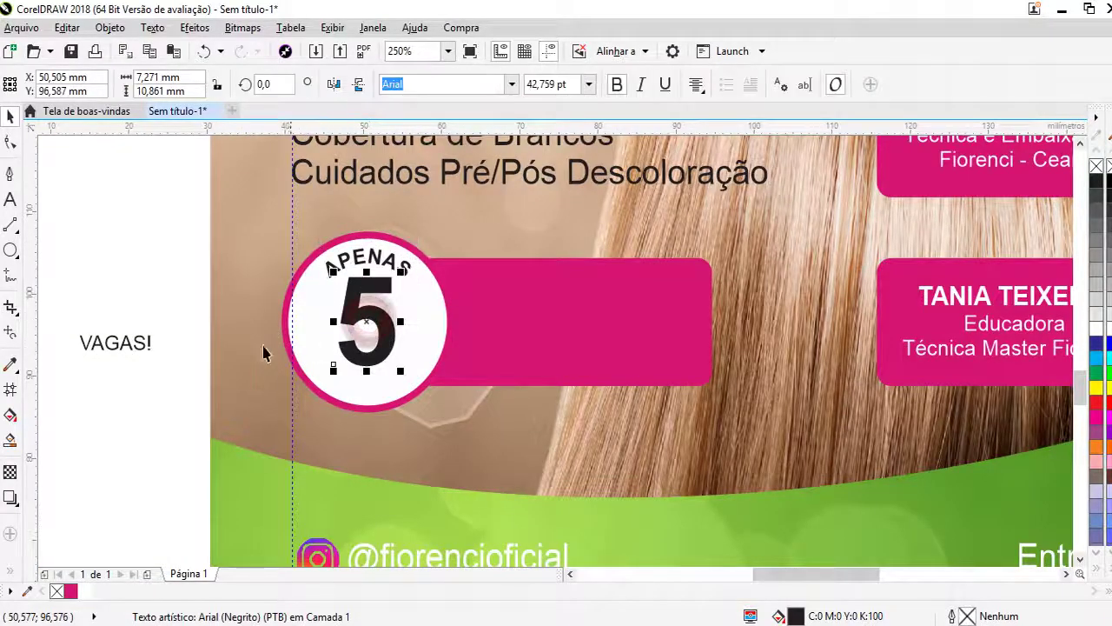
left_click(127, 345)
left_click(152, 27)
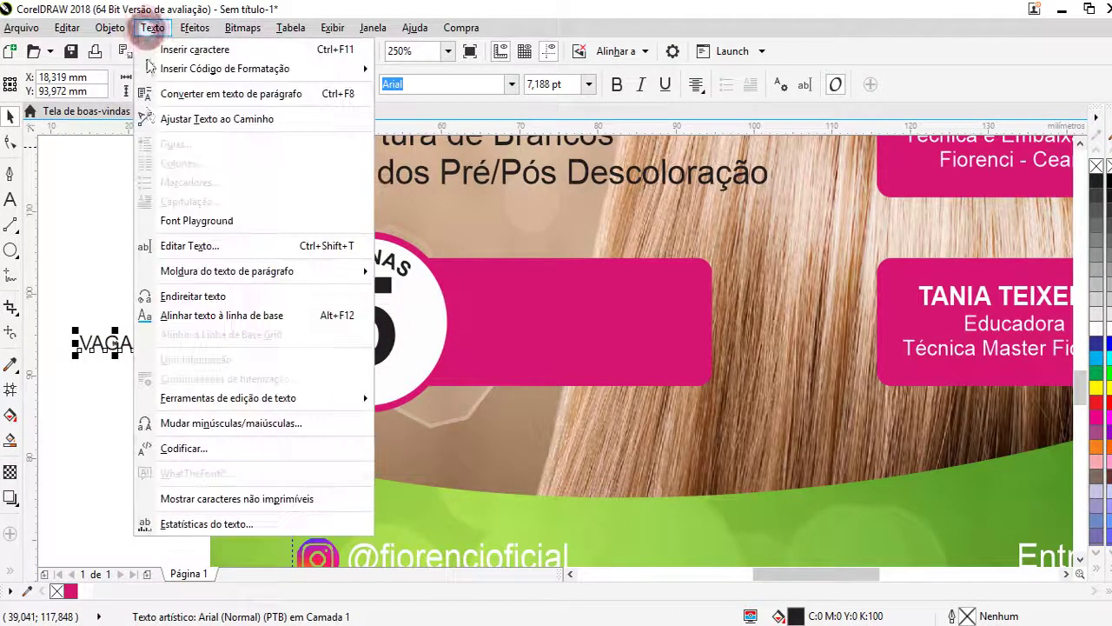
left_click(217, 120)
scroll(393, 478, "up", 1)
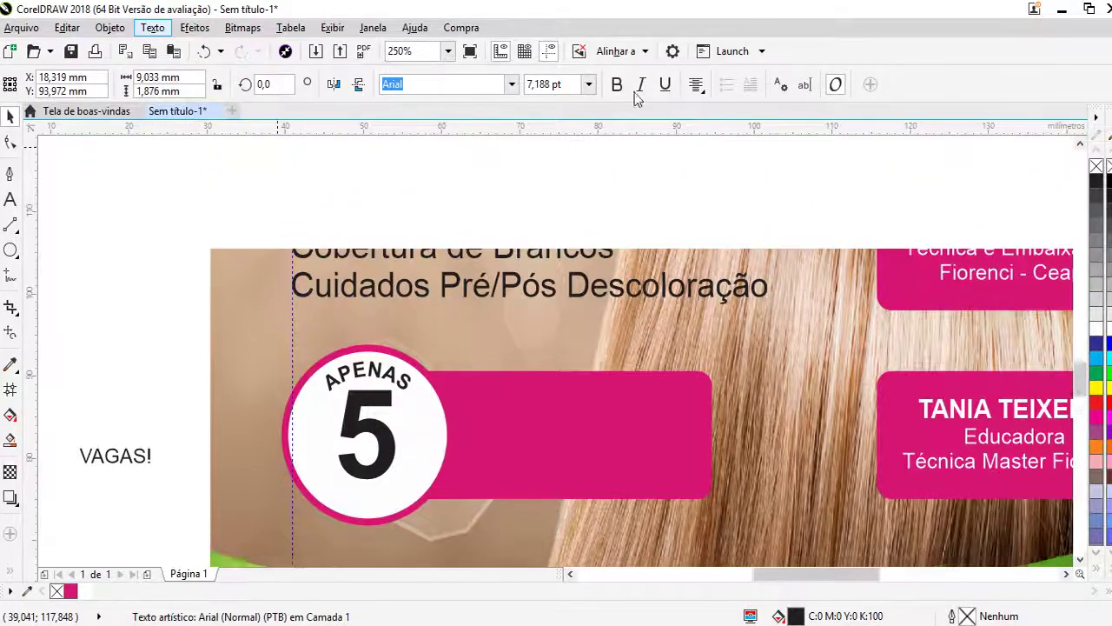
- Fit VAGAS! to the circle beneath the 5 at 2 mm distance and make it bold
scroll(392, 478, "up", 2)
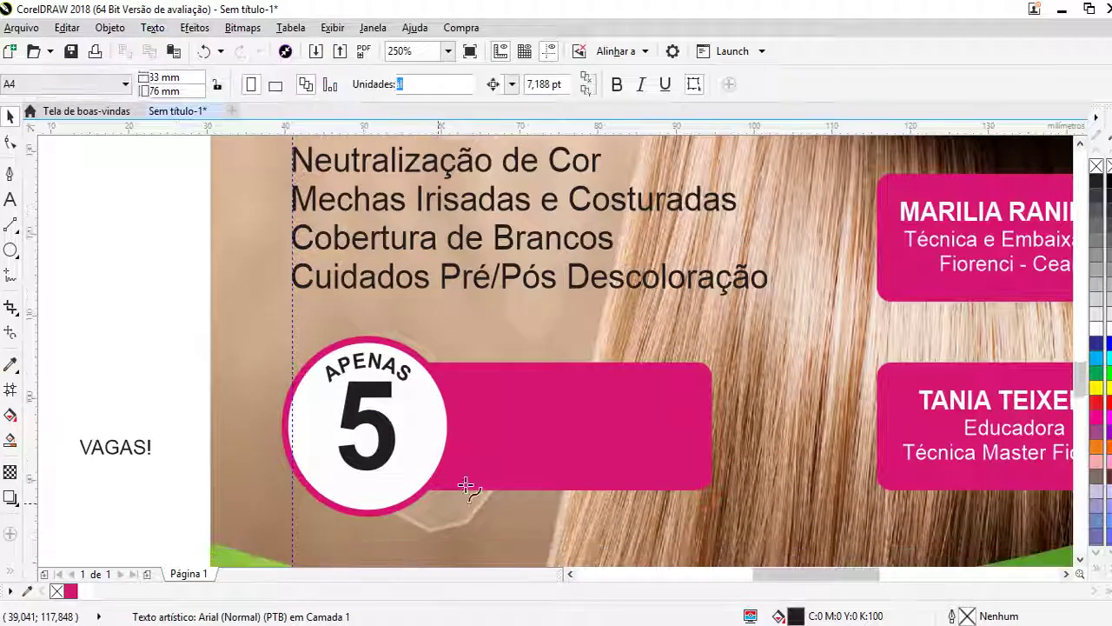
left_click(370, 487)
scroll(368, 480, "up", 2)
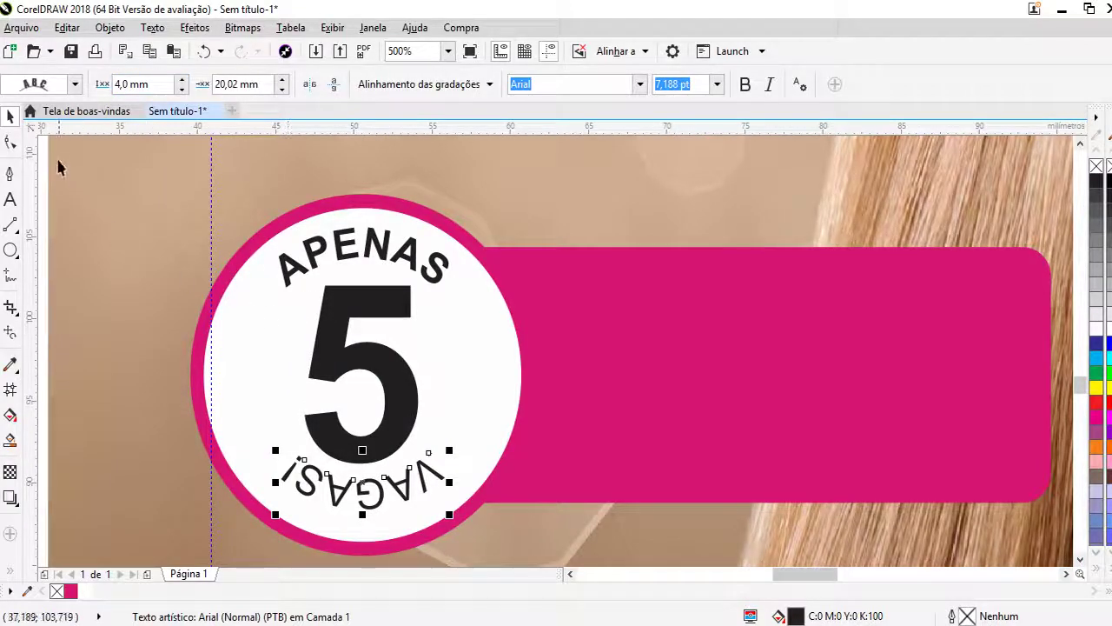
scroll(375, 391, "down", 2)
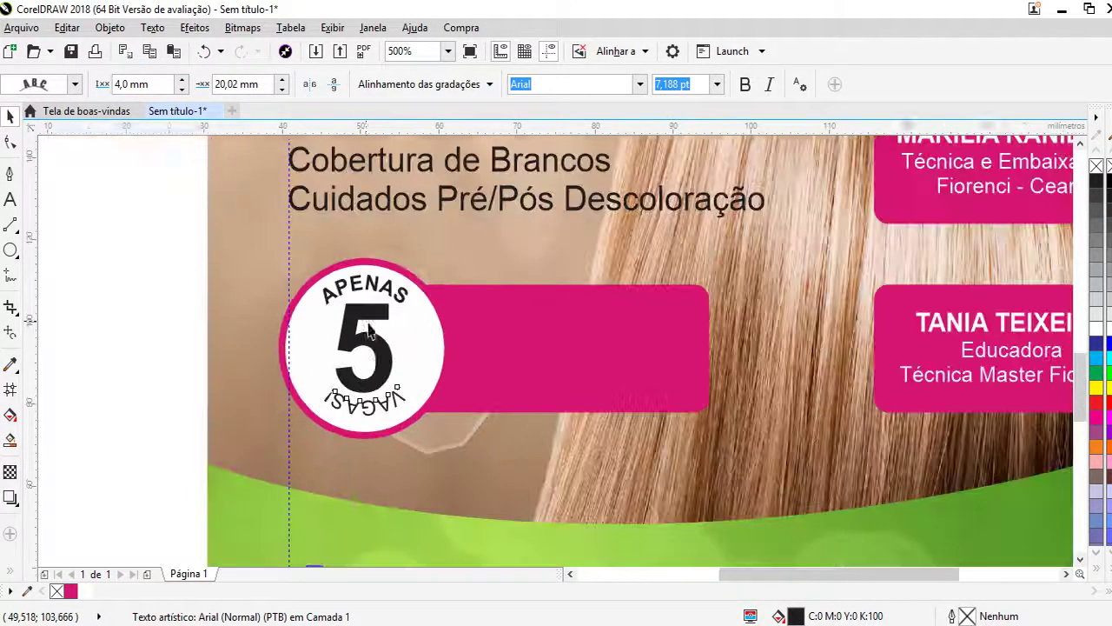
scroll(377, 388, "down", 2)
left_click(366, 361)
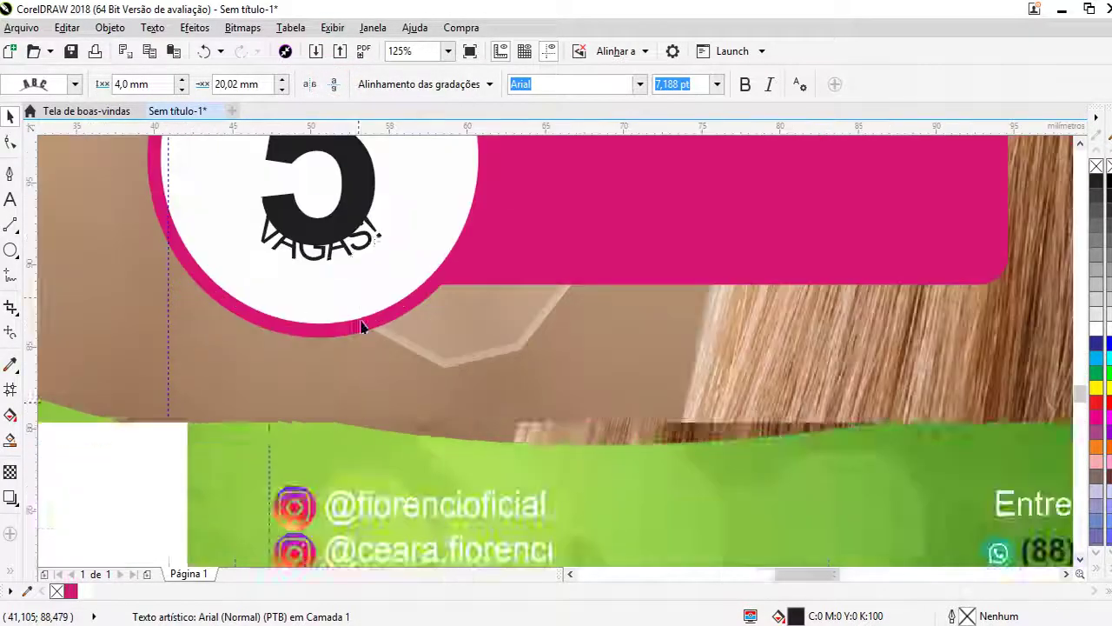
scroll(321, 235, "up", 4)
left_click_drag(324, 252, 322, 280)
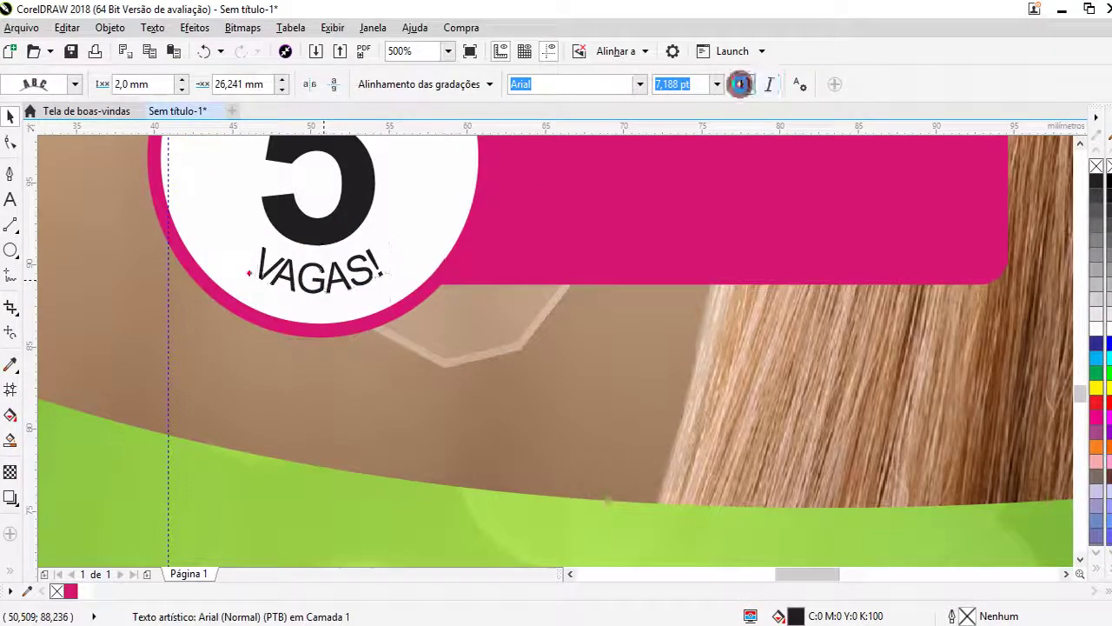
left_click(739, 84)
scroll(528, 281, "down", 4)
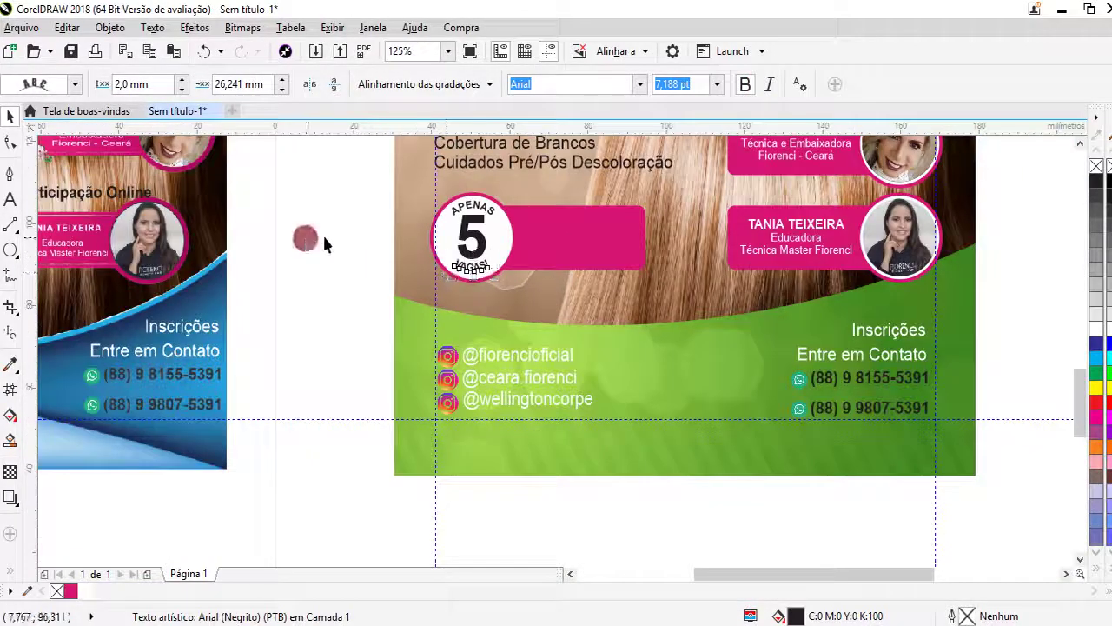
left_click_drag(299, 186, 521, 293)
- Try shrinking the whole badge slightly, then undo the change
scroll(501, 204, "up", 2)
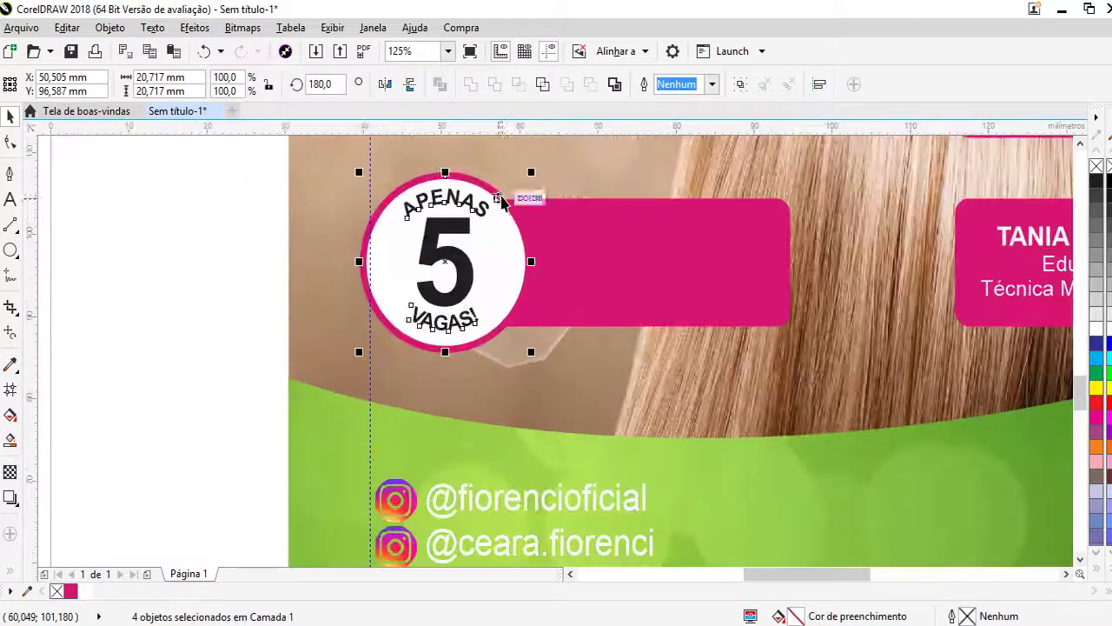
left_click(492, 216)
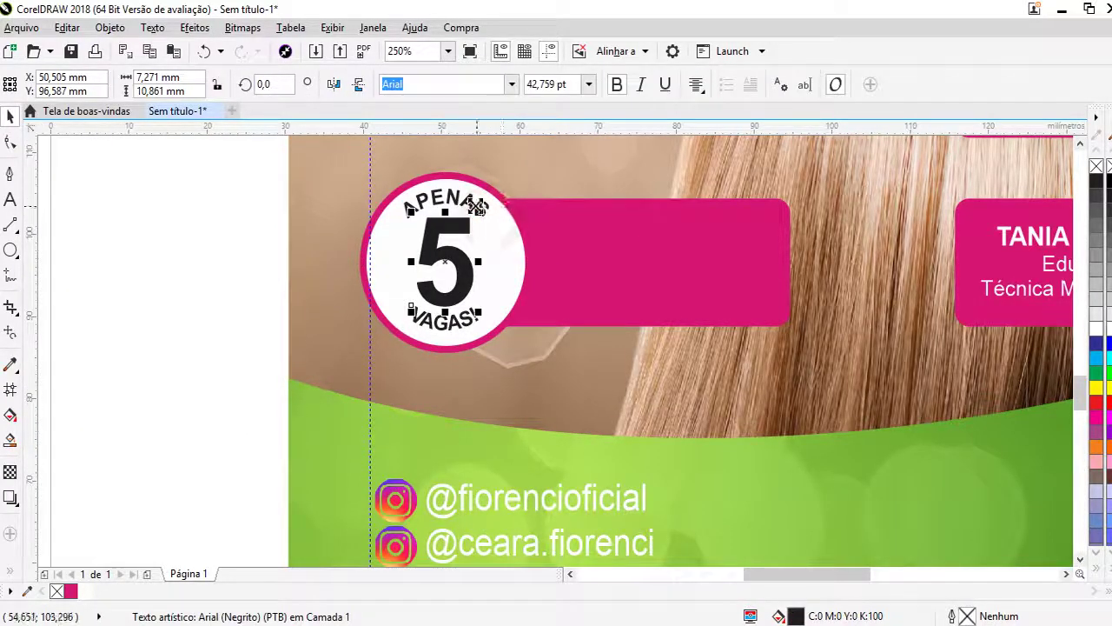
left_click(451, 303)
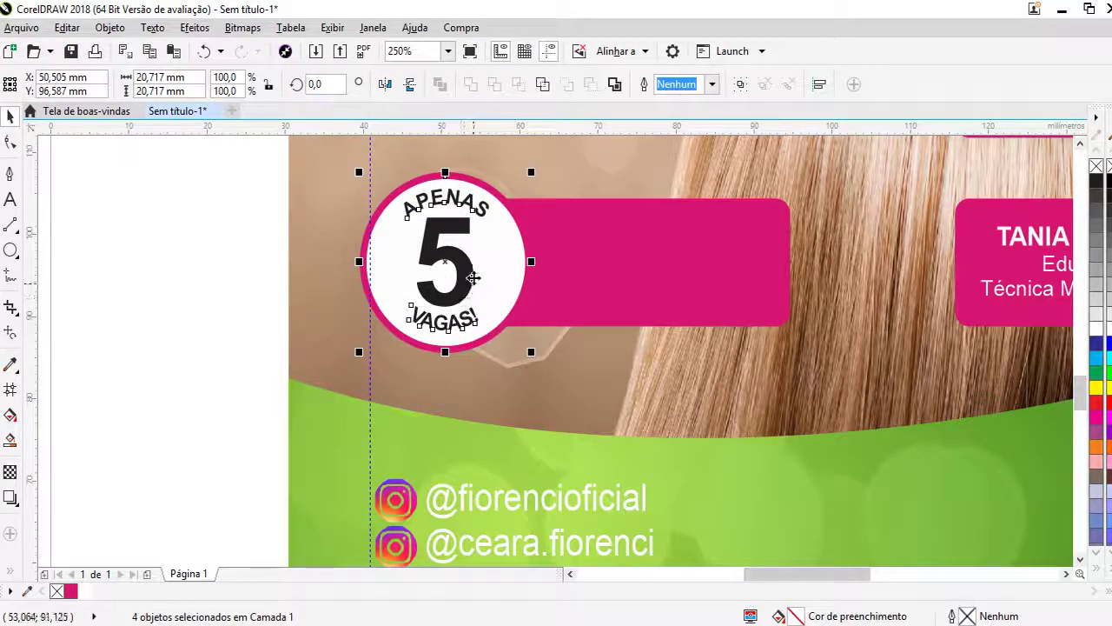
left_click_drag(534, 170, 521, 182)
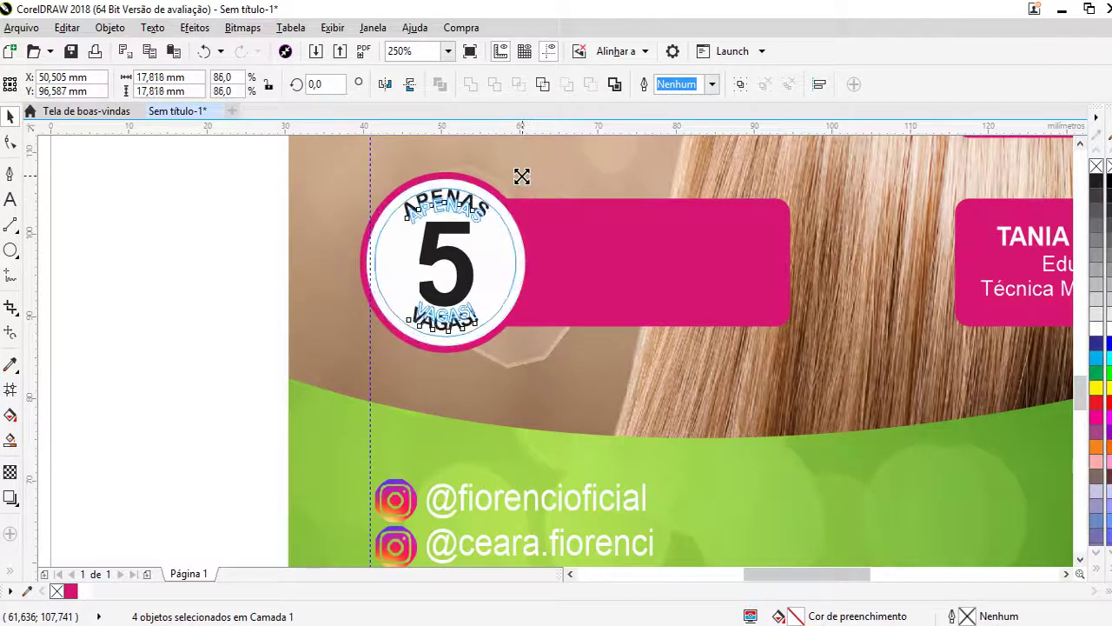
key("ctrl+z")
- Drill into the badge group to select the curved APENAS and VAGAS! text
left_click(176, 249)
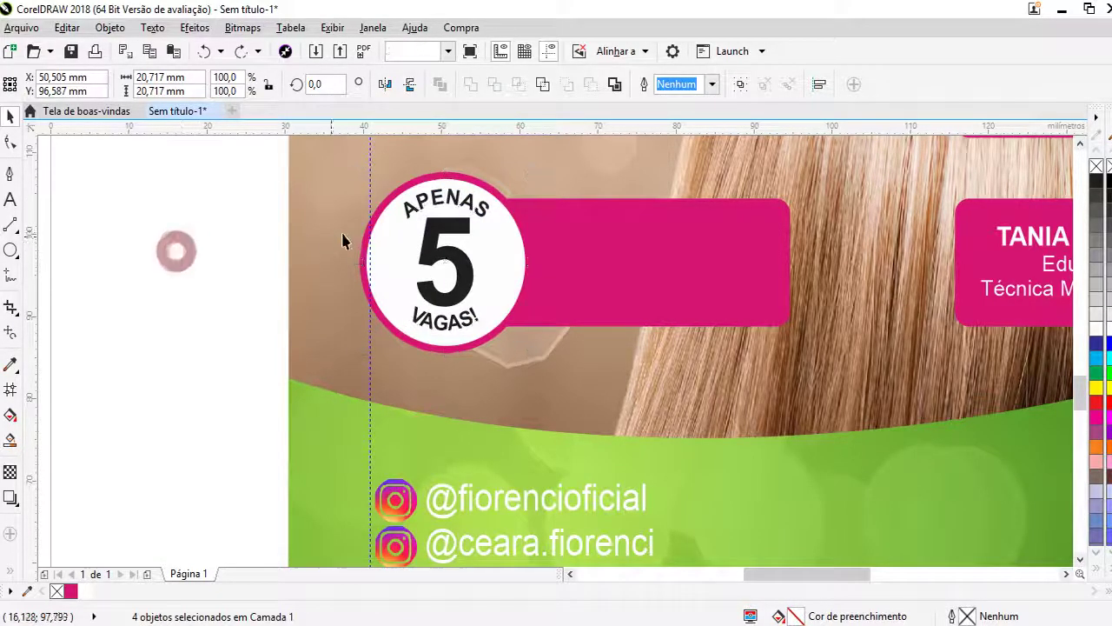
left_click(424, 209)
left_click(425, 214, "ctrl")
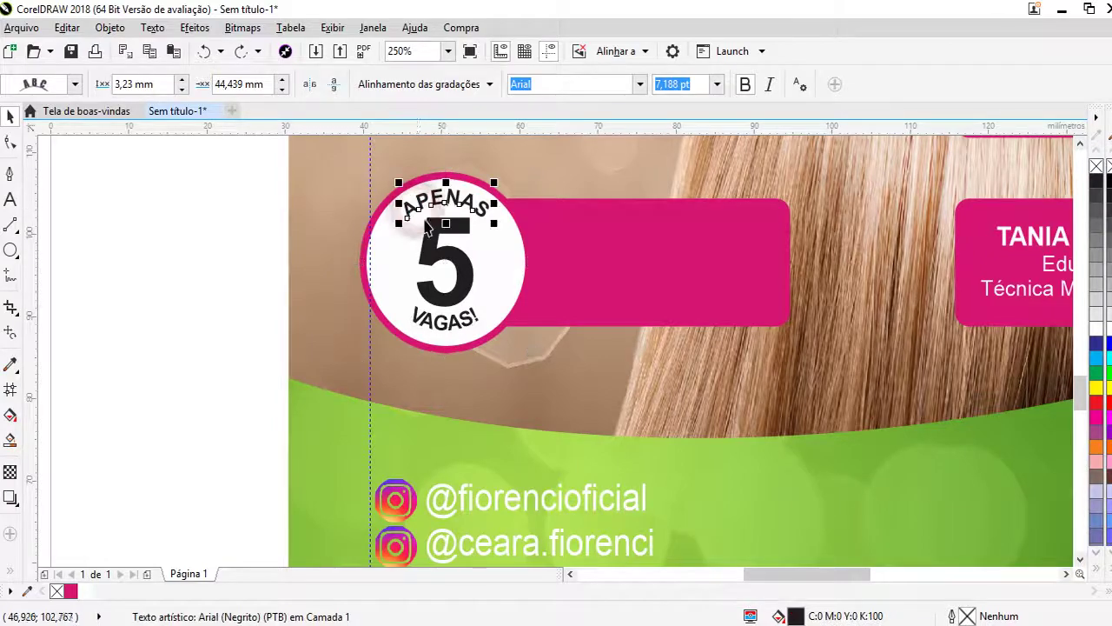
left_click(447, 325, "shift")
left_click(446, 332, "shift")
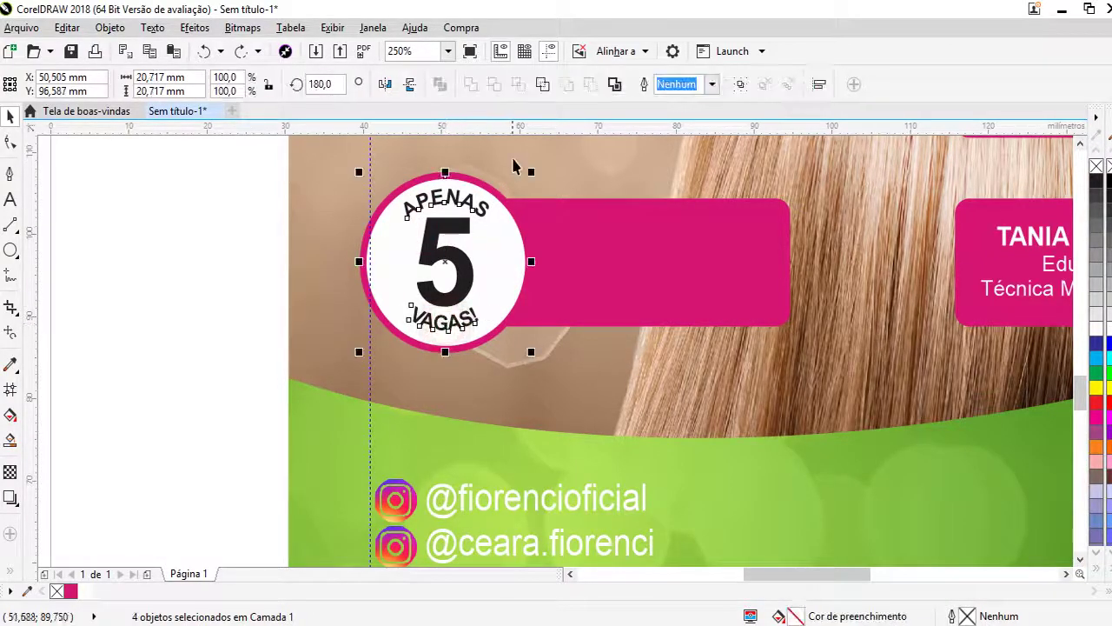
left_click(513, 272)
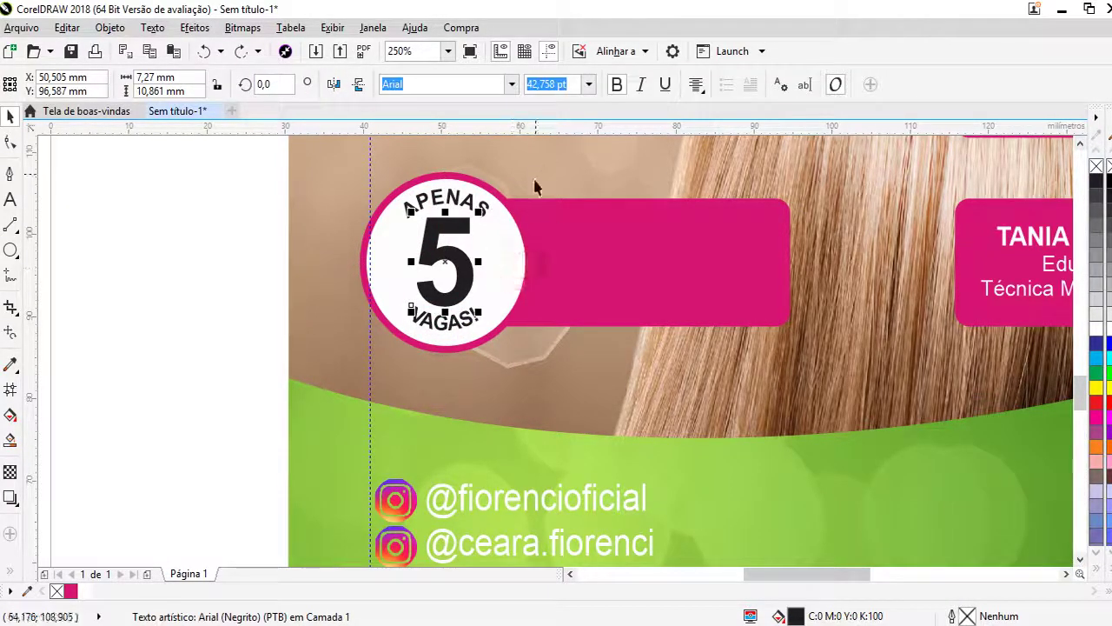
left_click(484, 204)
left_click(483, 208)
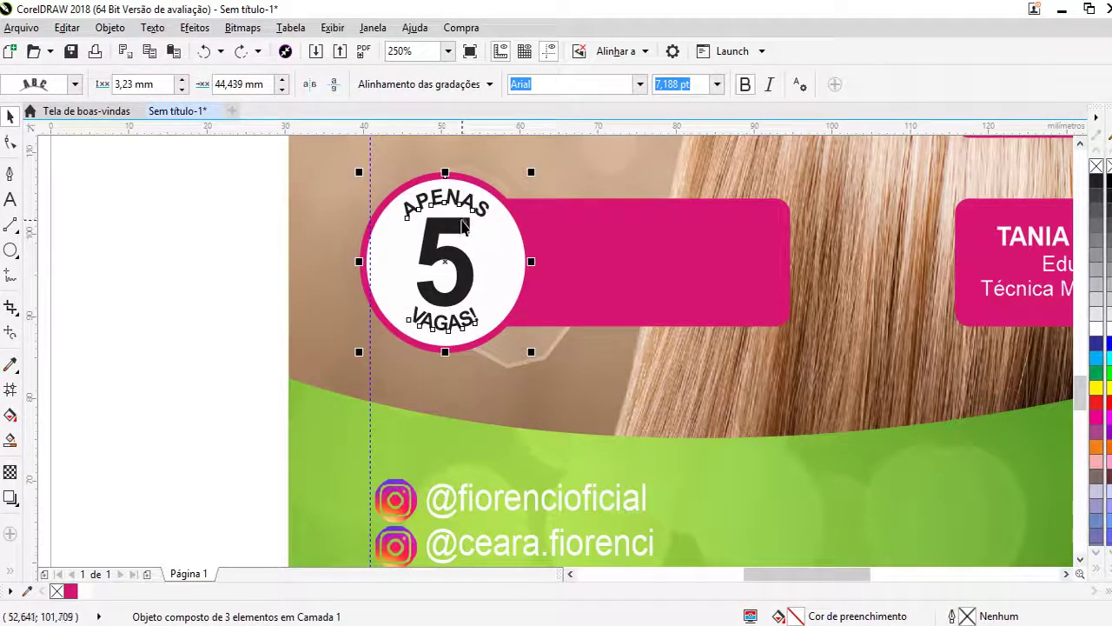
- Reselect the badge text and scale it down to about 16.5 mm inside the circle
left_click(466, 207)
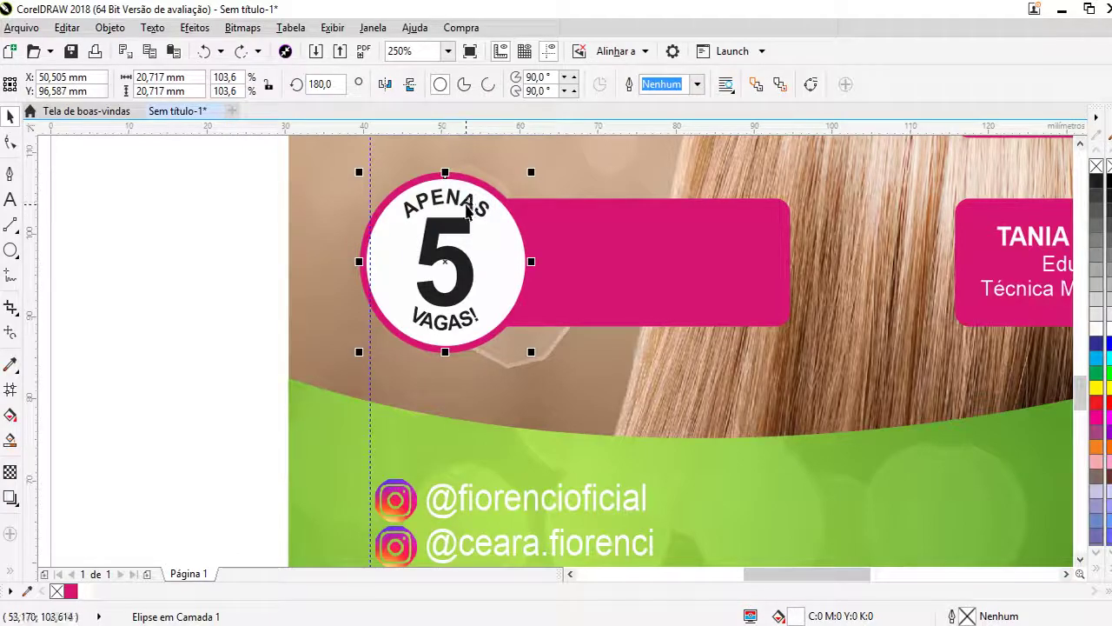
left_click(466, 213)
left_click(465, 224)
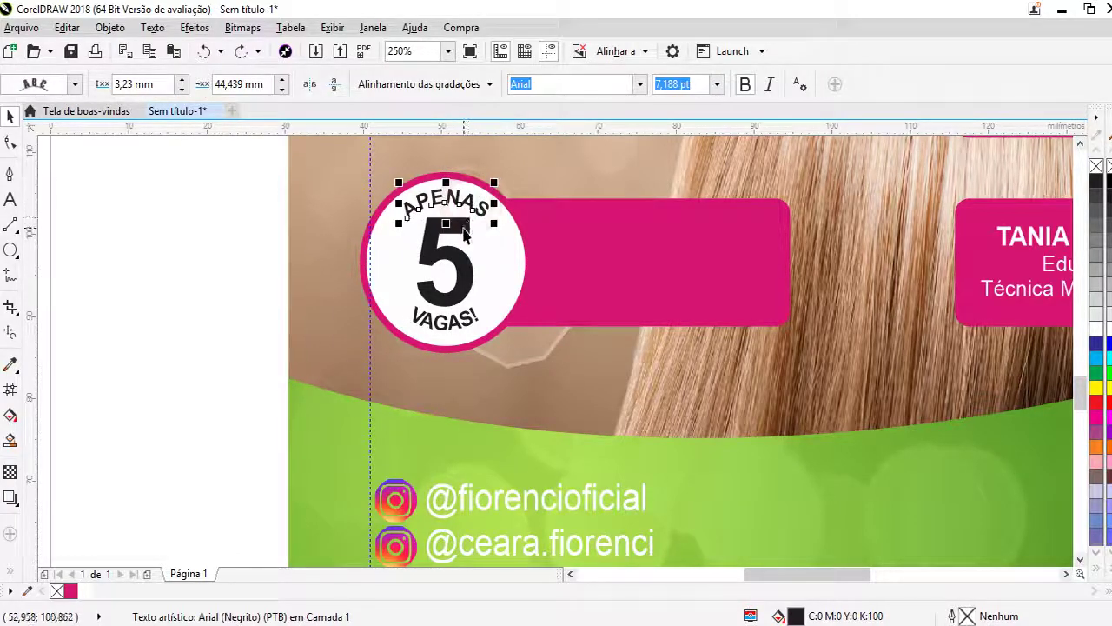
left_click(465, 230, "shift")
left_click(459, 324, "shift")
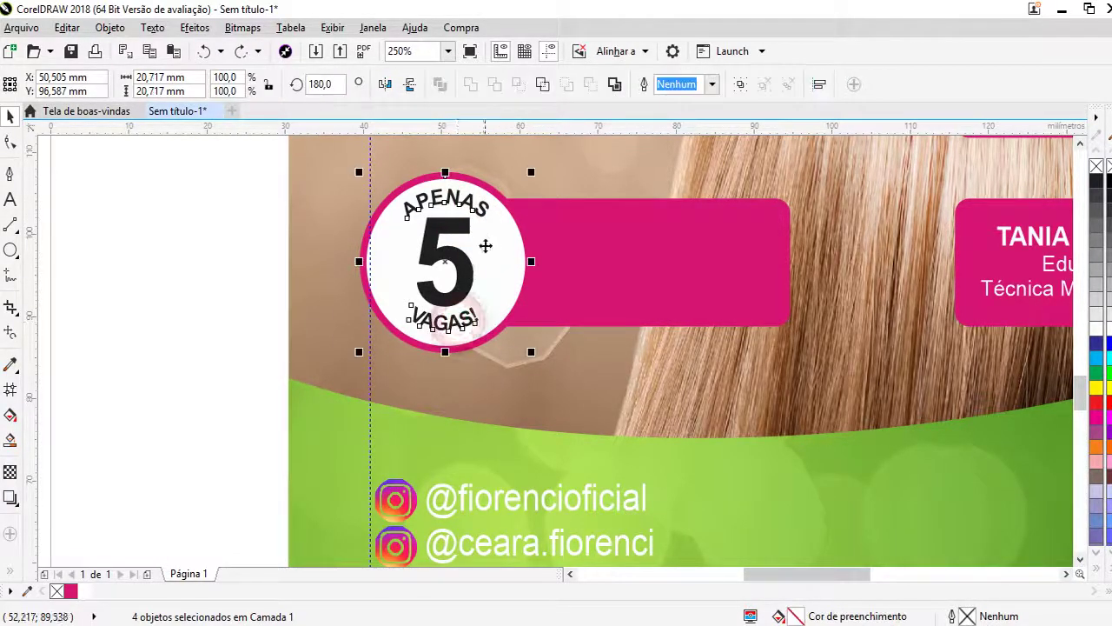
left_click(462, 335)
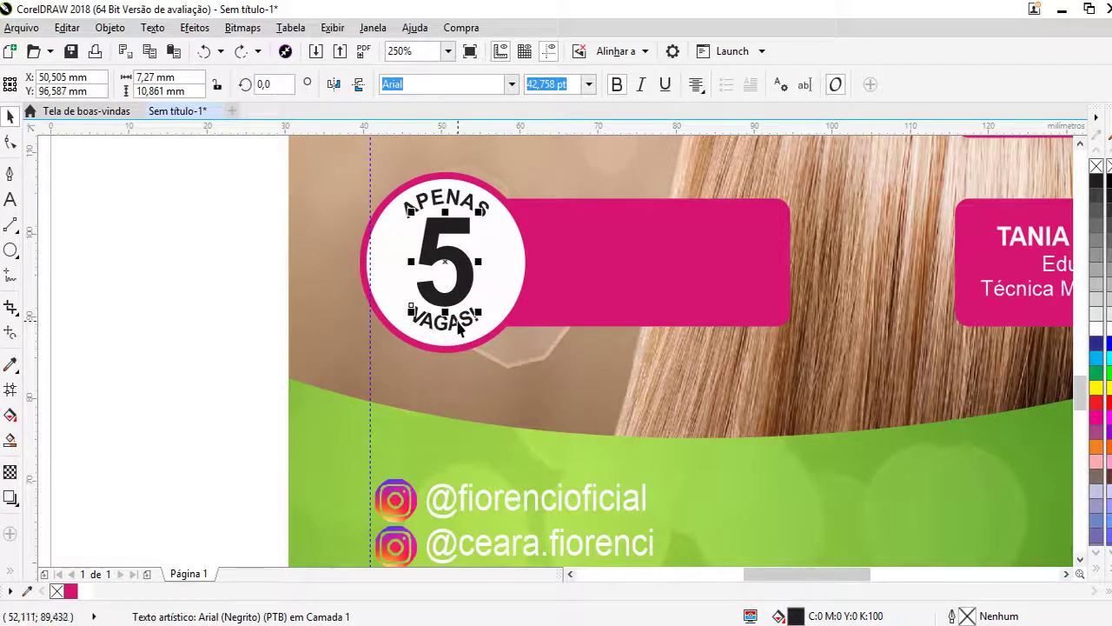
left_click(458, 325, "shift")
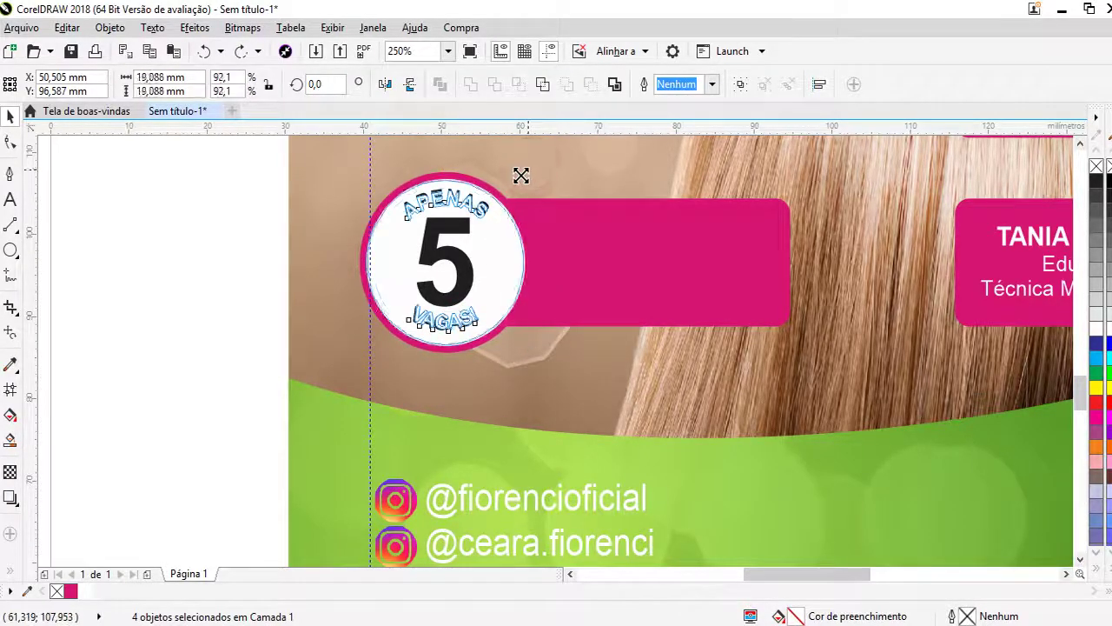
left_click_drag(532, 170, 516, 178)
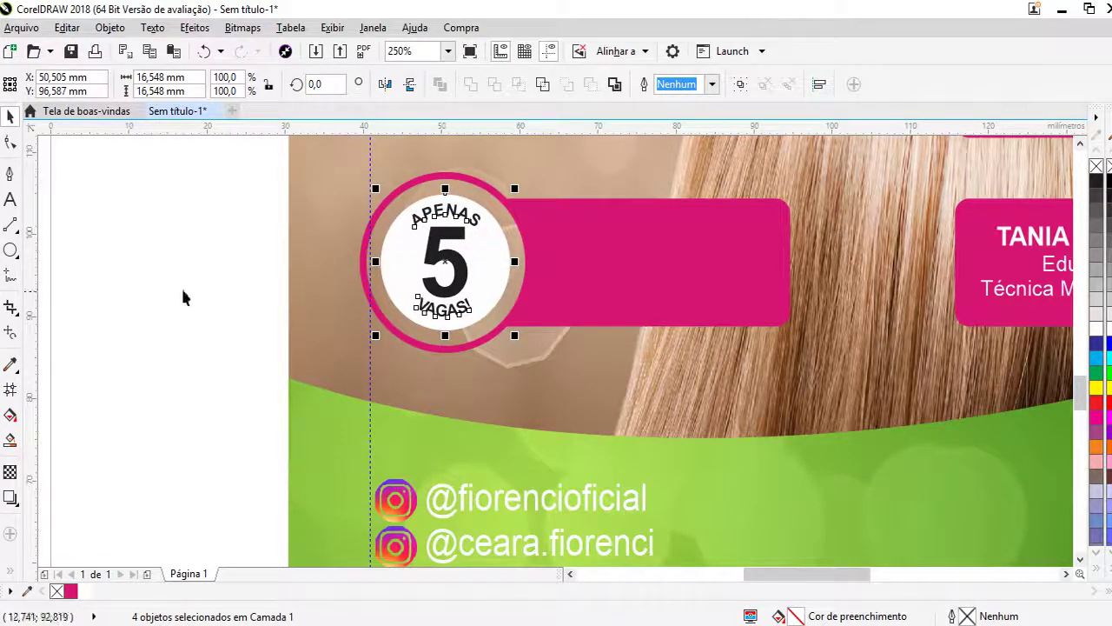
- Enlarge the curved text's circle path slightly, to about 20.8 mm
left_click(205, 247)
left_click(494, 248)
left_click(496, 231)
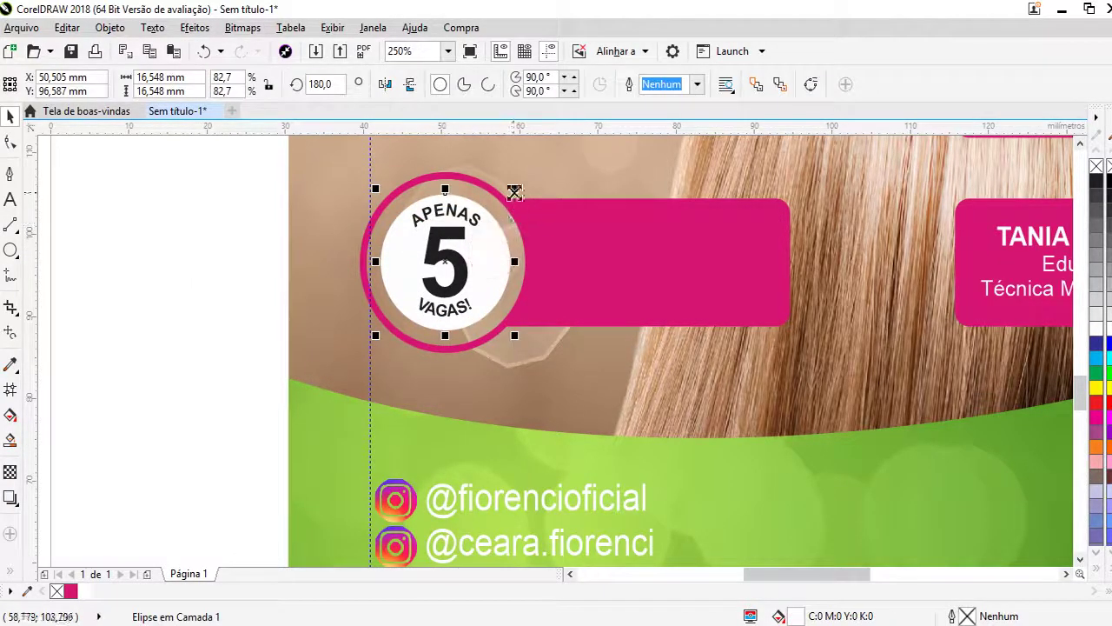
left_click_drag(515, 192, 533, 172)
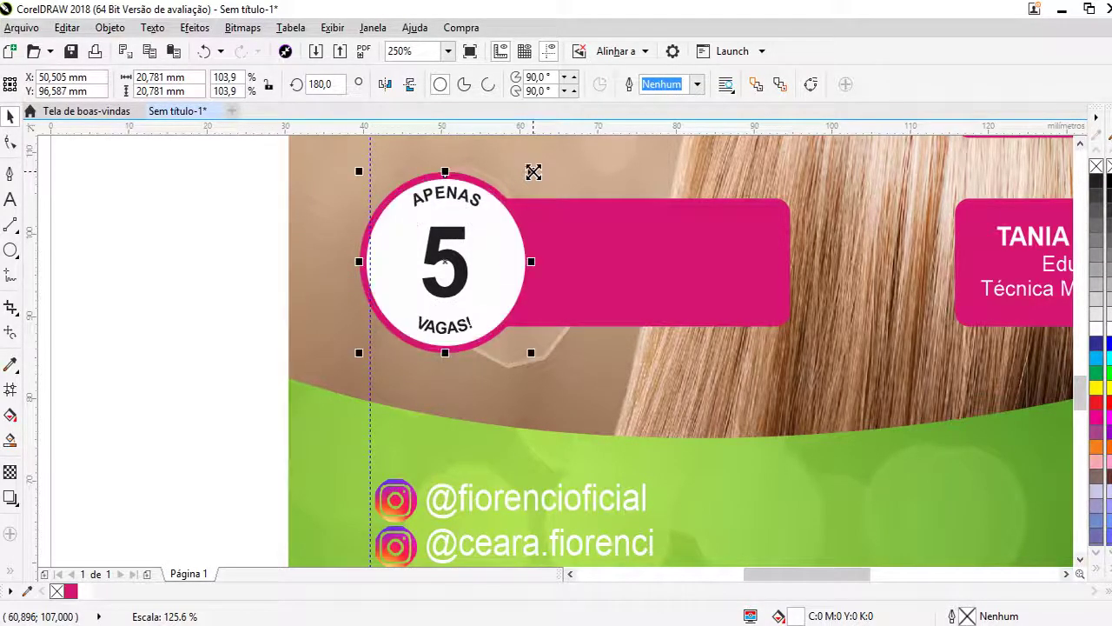
- Undo the last two changes and move APENAS about 3.4 mm down toward the 5
left_click(213, 271)
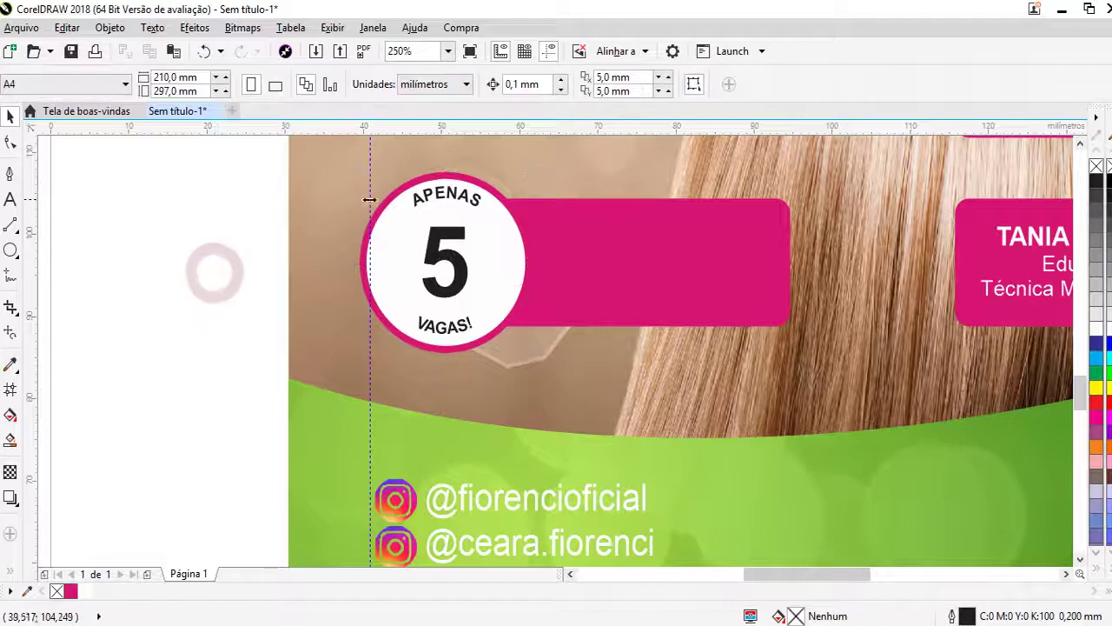
left_click(439, 198)
scroll(439, 198, "up", 2)
key("ctrl+z")
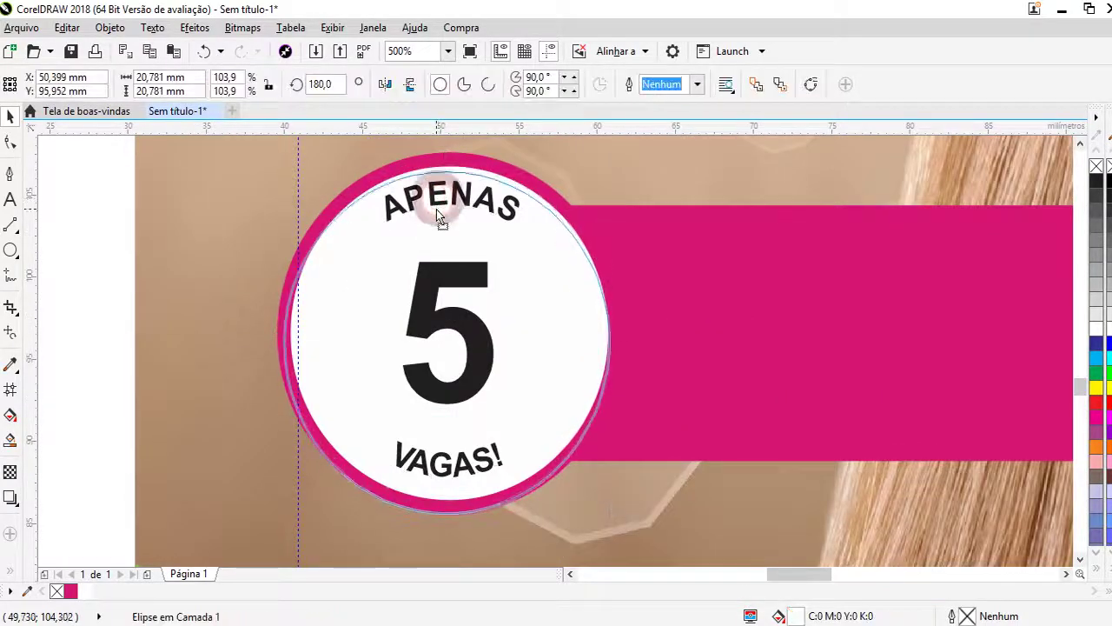
key("ctrl+z")
key("ctrl+z")
key("ctrl+z")
left_click(437, 199, "ctrl")
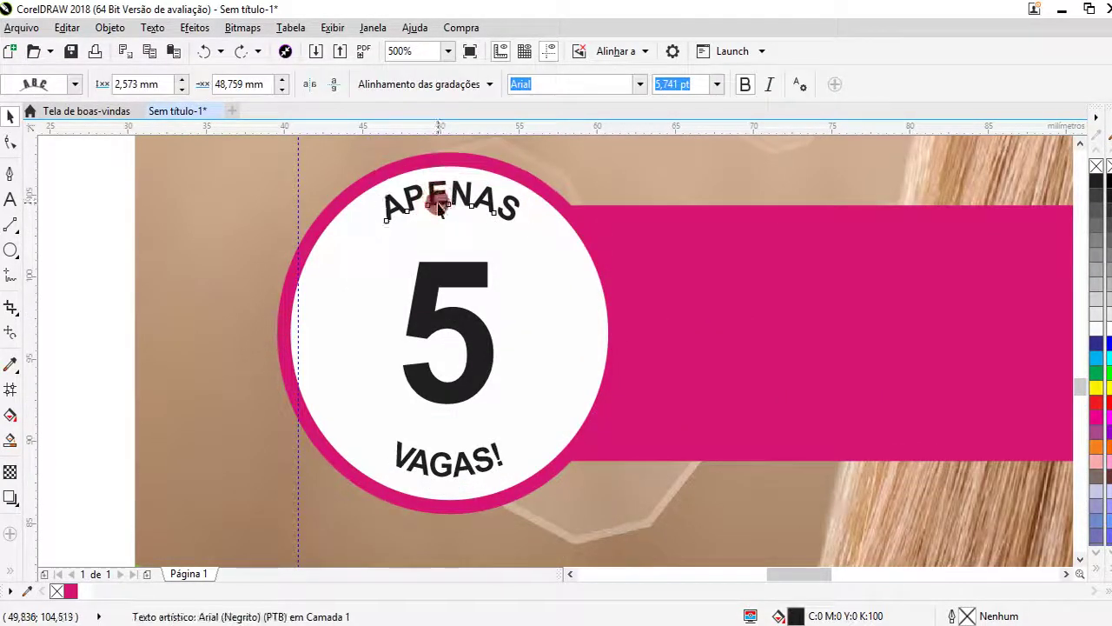
left_click_drag(437, 199, 434, 209)
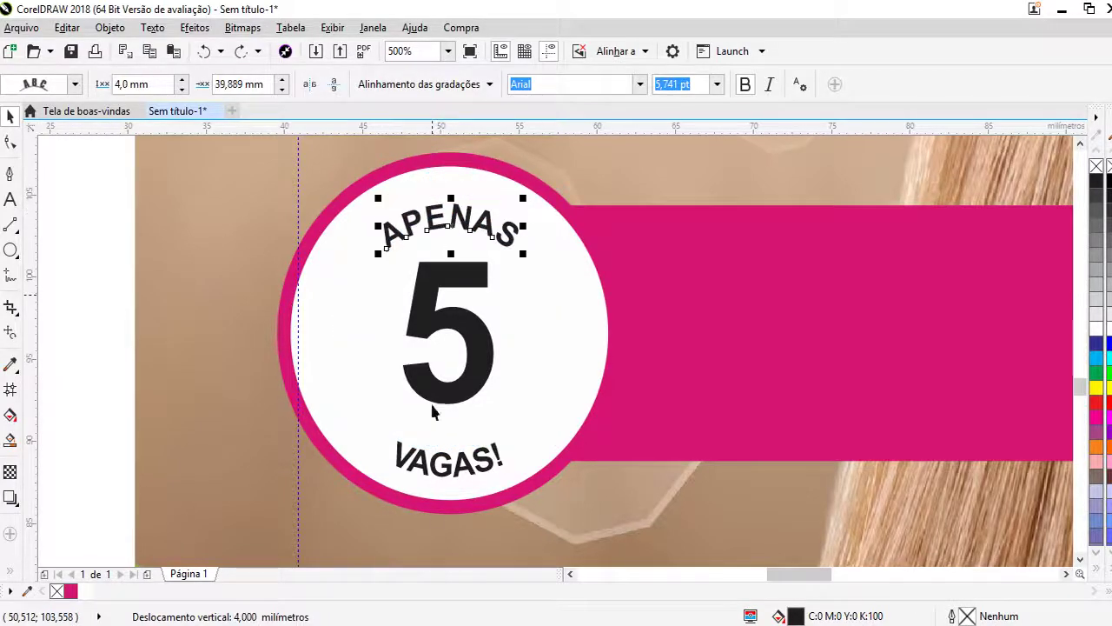
- Move VAGAS! about 3.2 mm up toward the 5, then deselect
left_click(463, 452)
left_click(460, 455, "ctrl")
left_click_drag(459, 454, 470, 436)
scroll(509, 273, "down", 3)
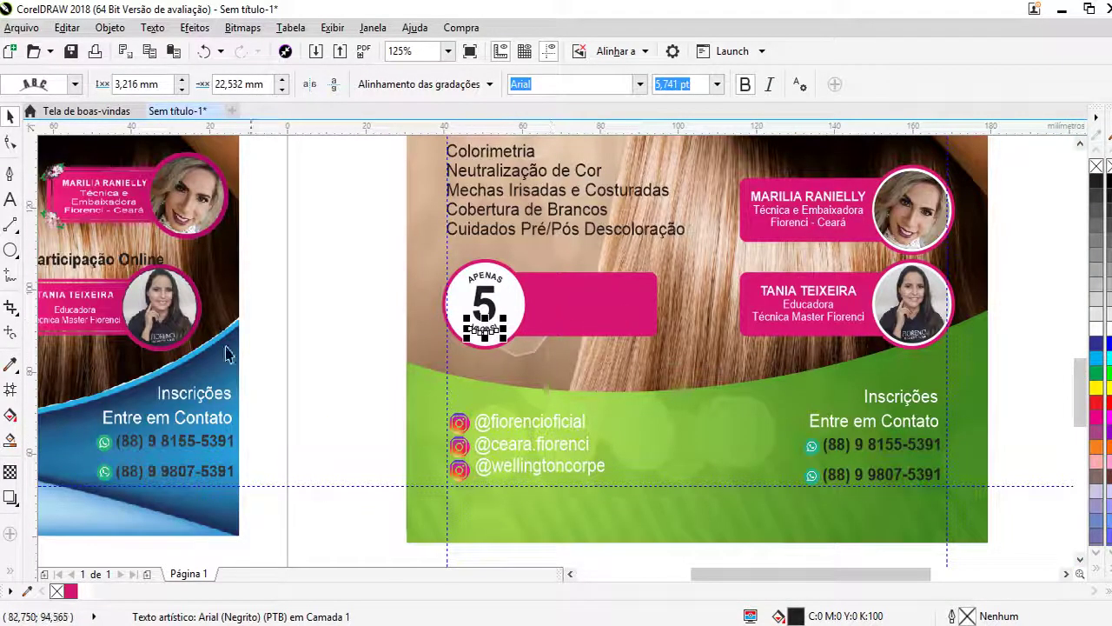
left_click(373, 300)
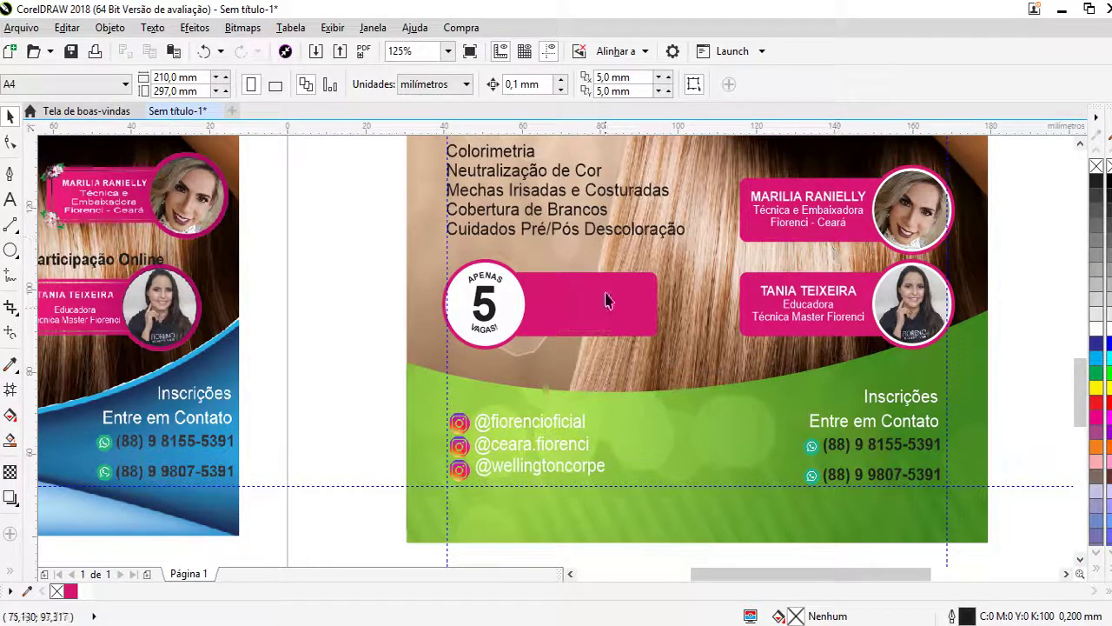
scroll(492, 332, "up", 2)
left_click(496, 339)
scroll(502, 342, "up", 2)
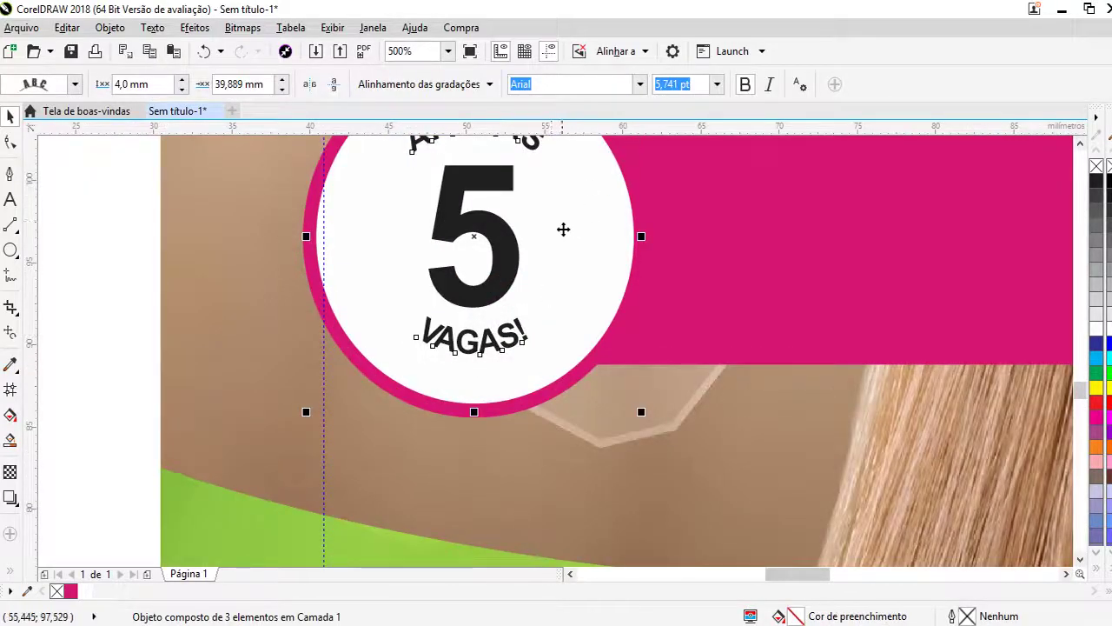
scroll(556, 269, "down", 2)
left_click(403, 254)
- Ctrl-click into the badge group to select the curved lettering around the 5, ending on VAGAS
scroll(860, 296, "down", 1)
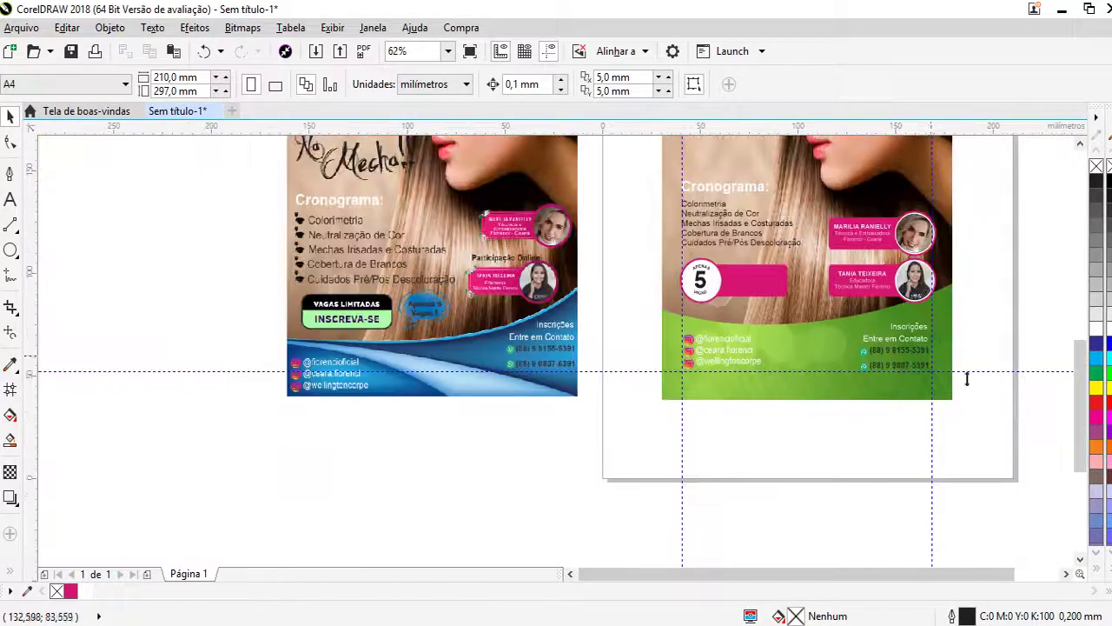
scroll(785, 320, "up", 1)
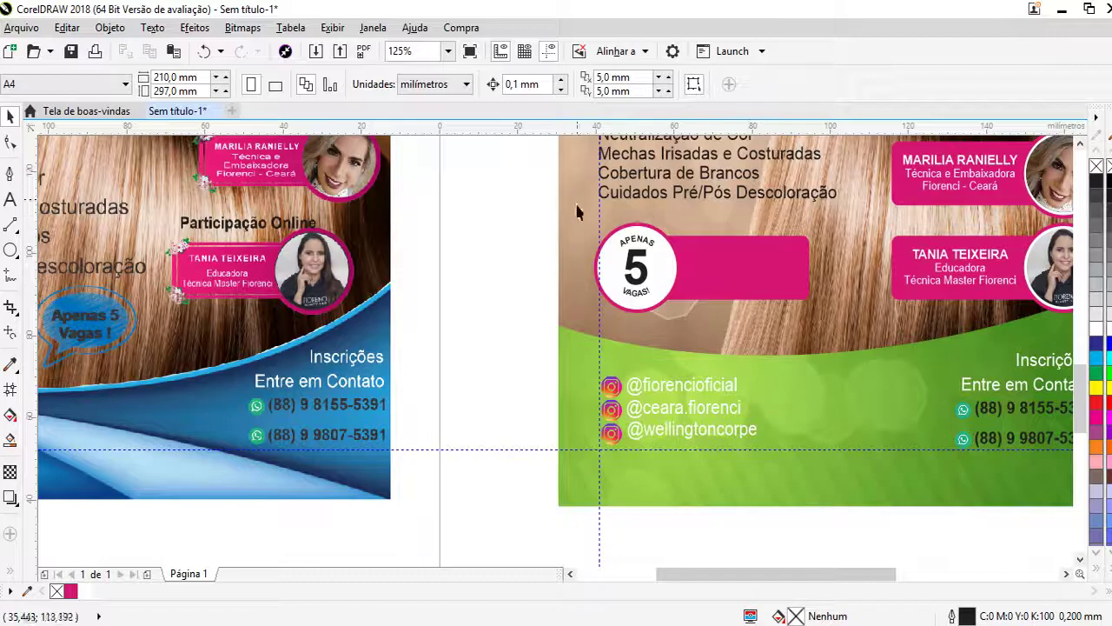
mouse_move(462, 207)
left_mouse_down()
mouse_move(691, 351)
mouse_move(665, 319)
left_mouse_up()
left_click(417, 258)
left_click(635, 240)
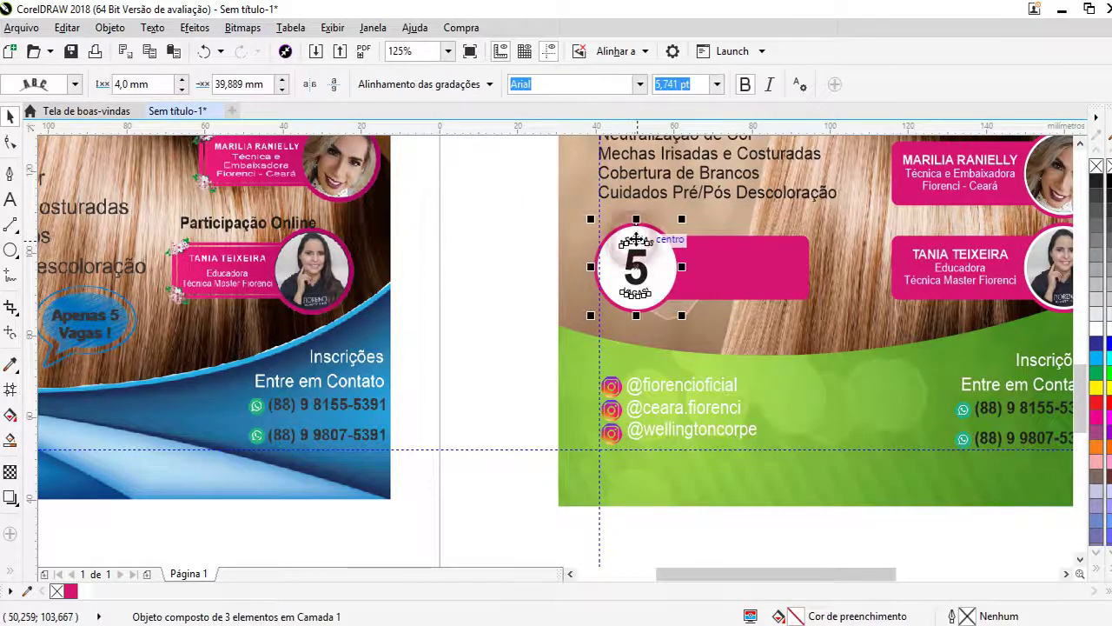
left_click(635, 241, "ctrl")
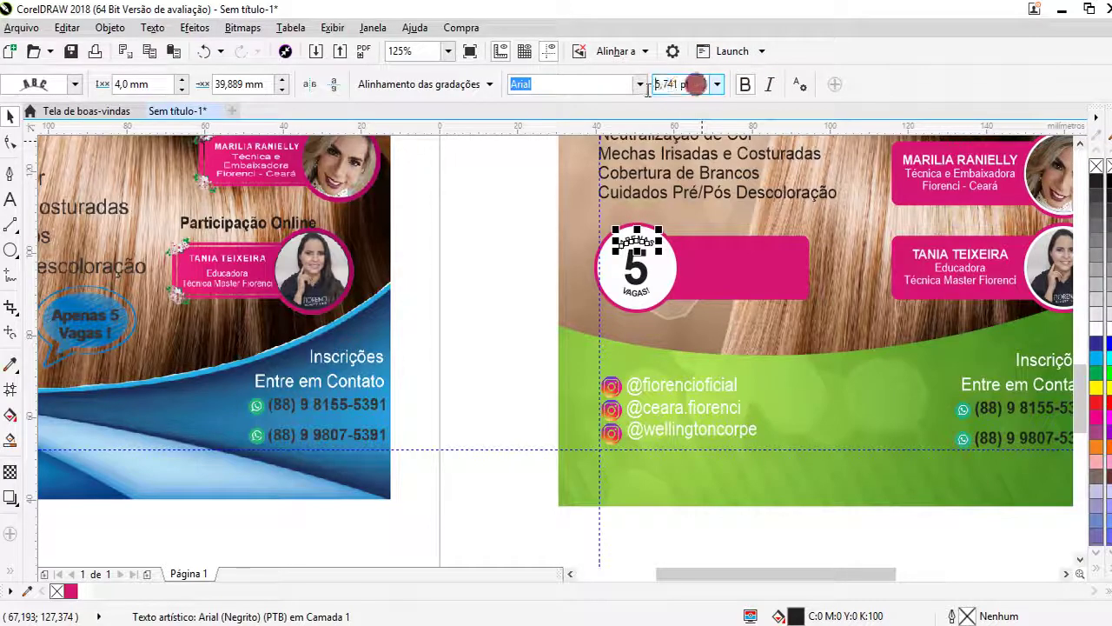
left_click(387, 309)
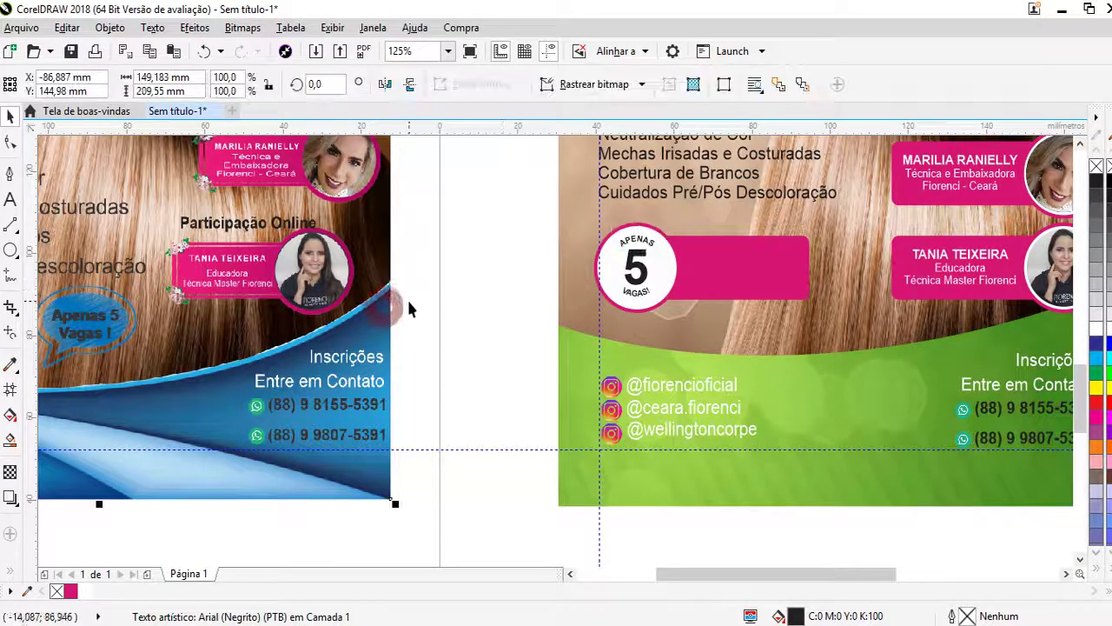
left_click(640, 245)
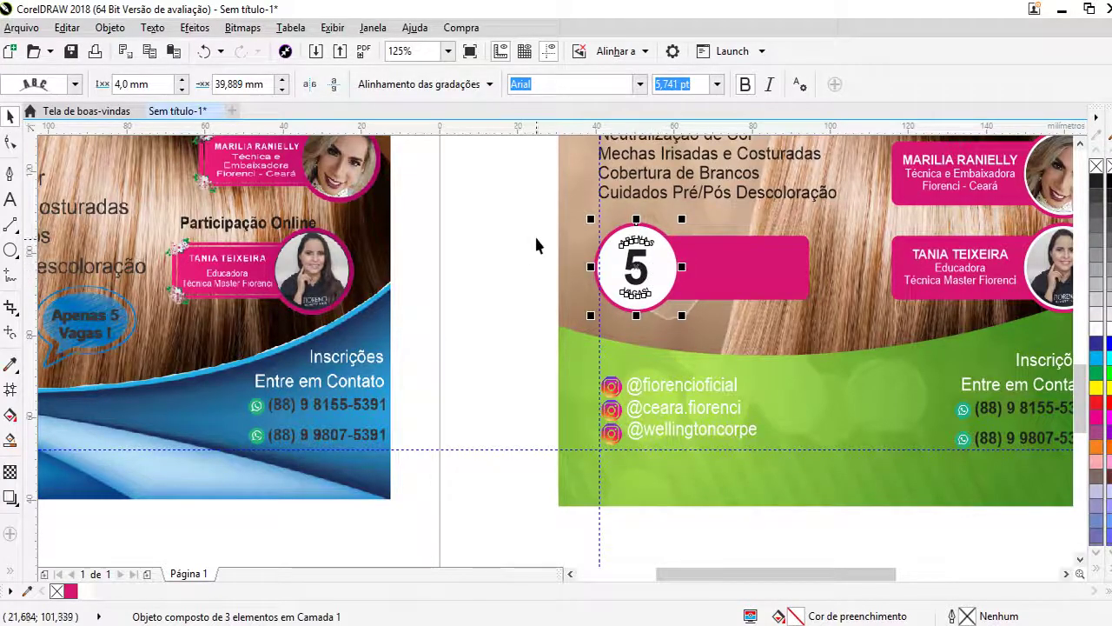
left_click(635, 246, "ctrl")
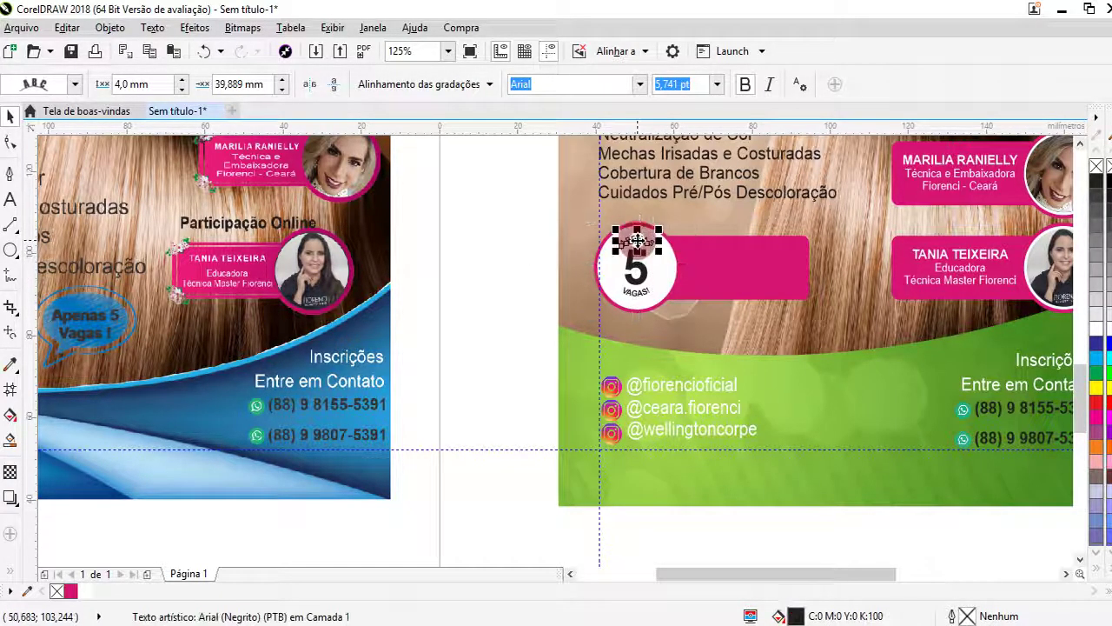
left_click(636, 292, "ctrl")
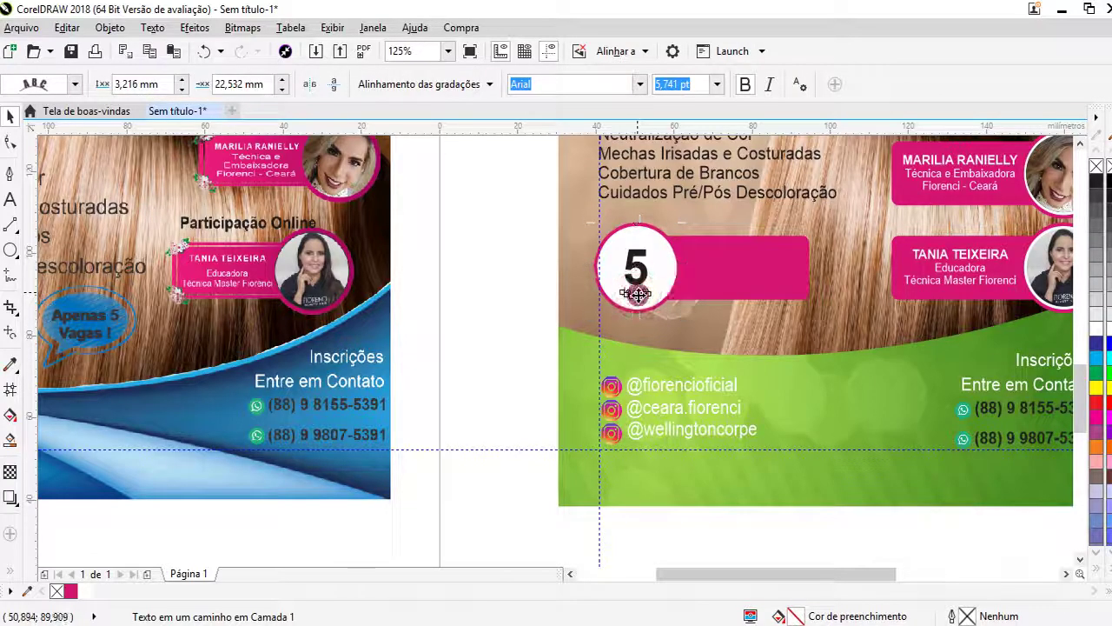
- Delete the curved VAGAS text and enlarge the 5 to fill the white circle
key("Delete")
left_click(639, 278, "ctrl")
left_click_drag(653, 290, 662, 303)
scroll(660, 234, "up", 2)
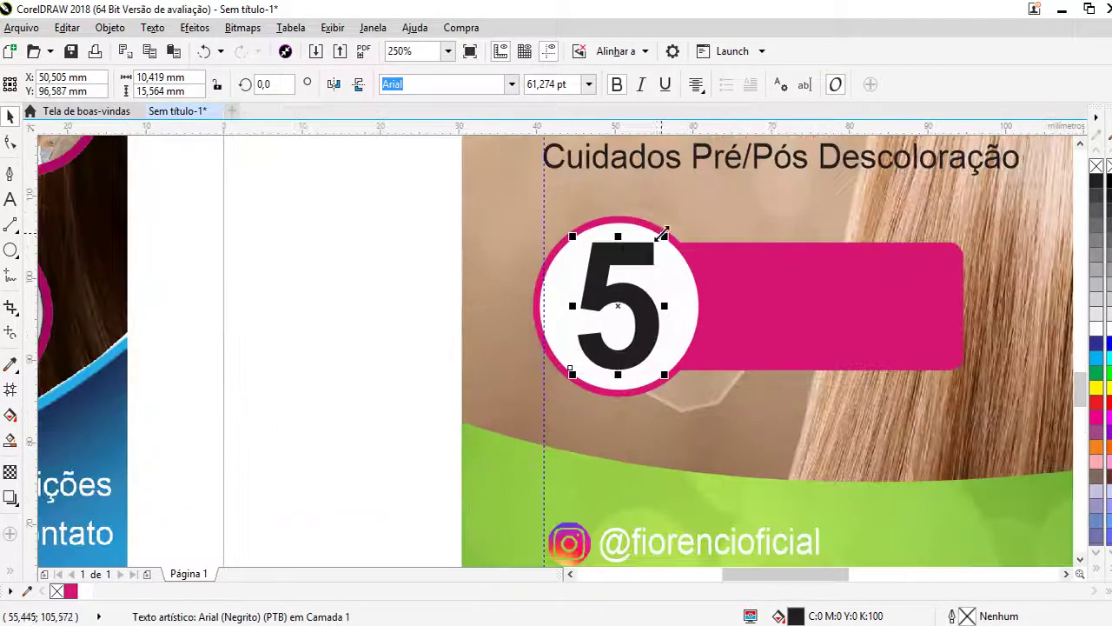
left_click_drag(666, 235, 658, 248)
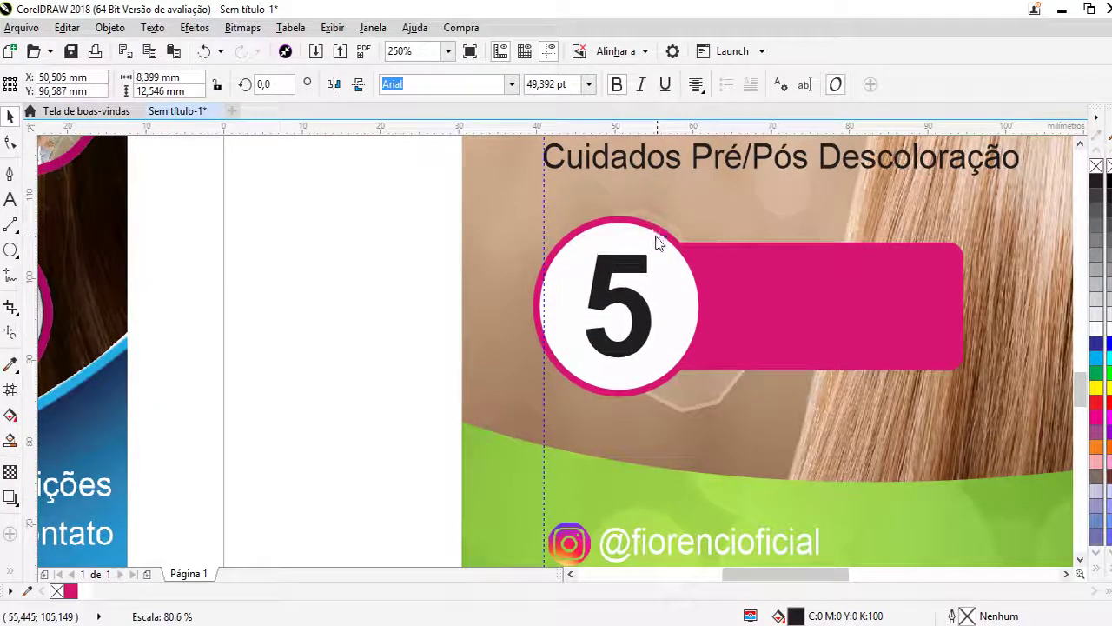
left_click(340, 299)
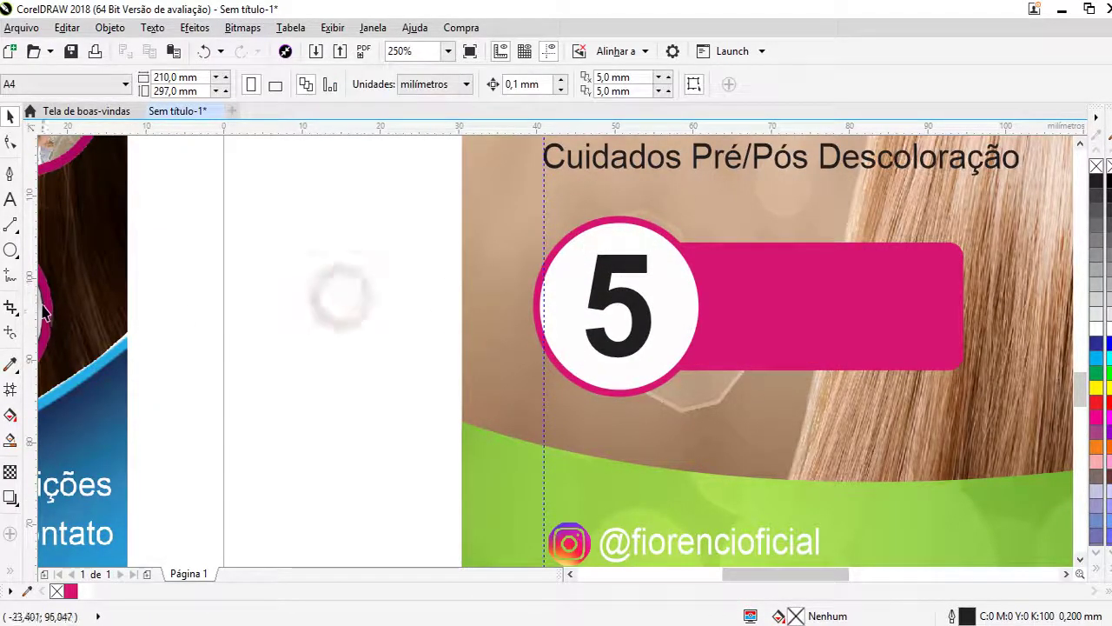
- Add bold APENAS text and place it above the 5
left_click(9, 199)
left_click(306, 269)
type("APE")
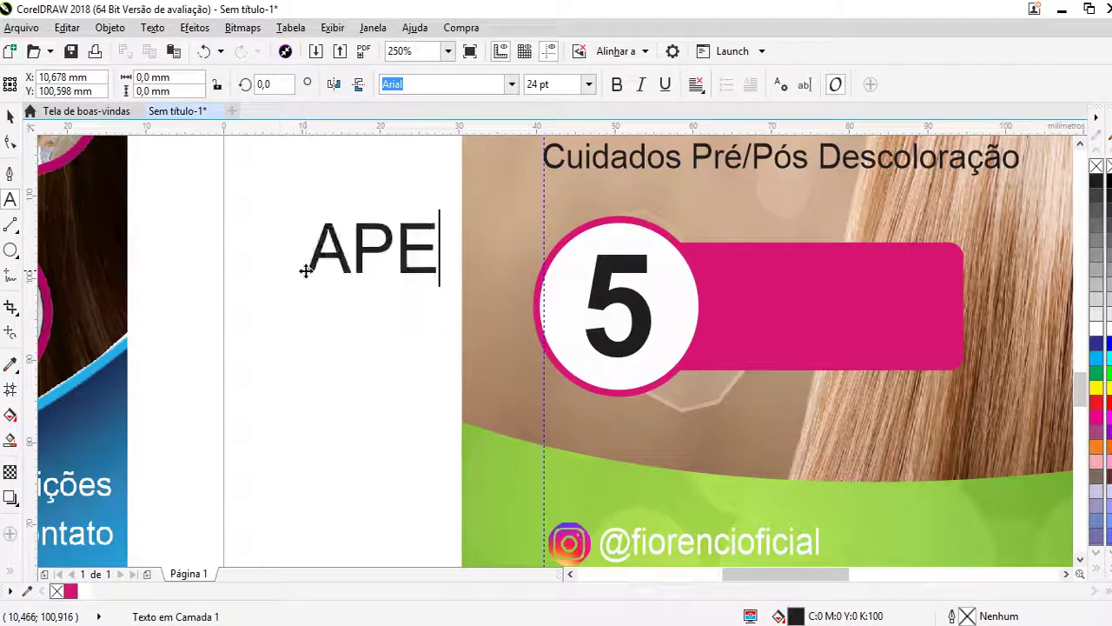
type("MAS")
key("BackSpace")
key("BackSpace")
key("BackSpace")
type("N")
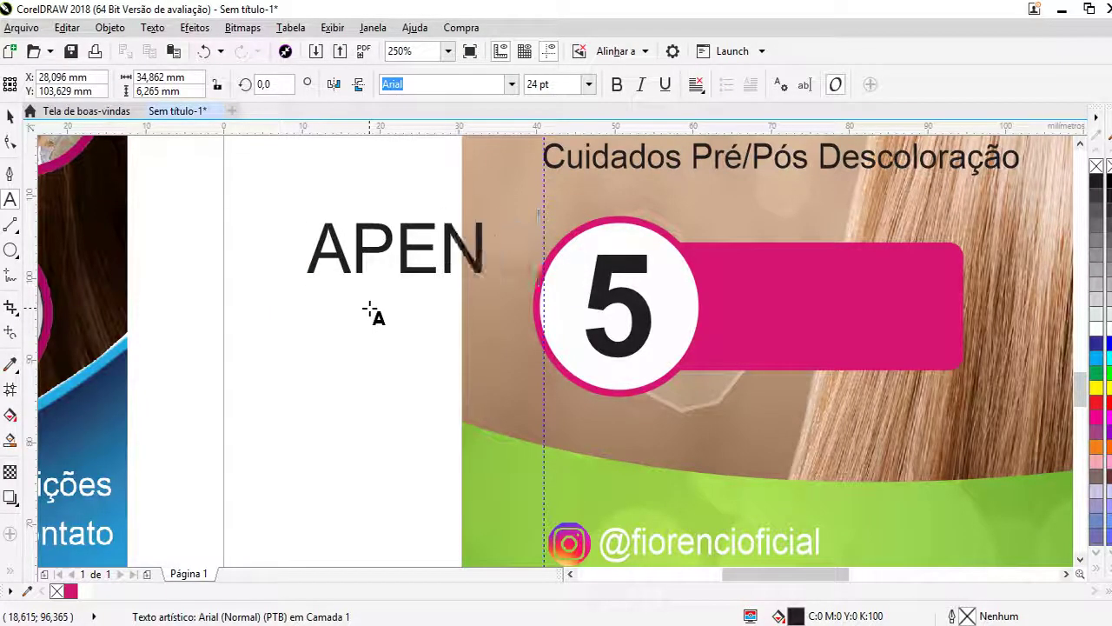
type("AS")
key("Escape")
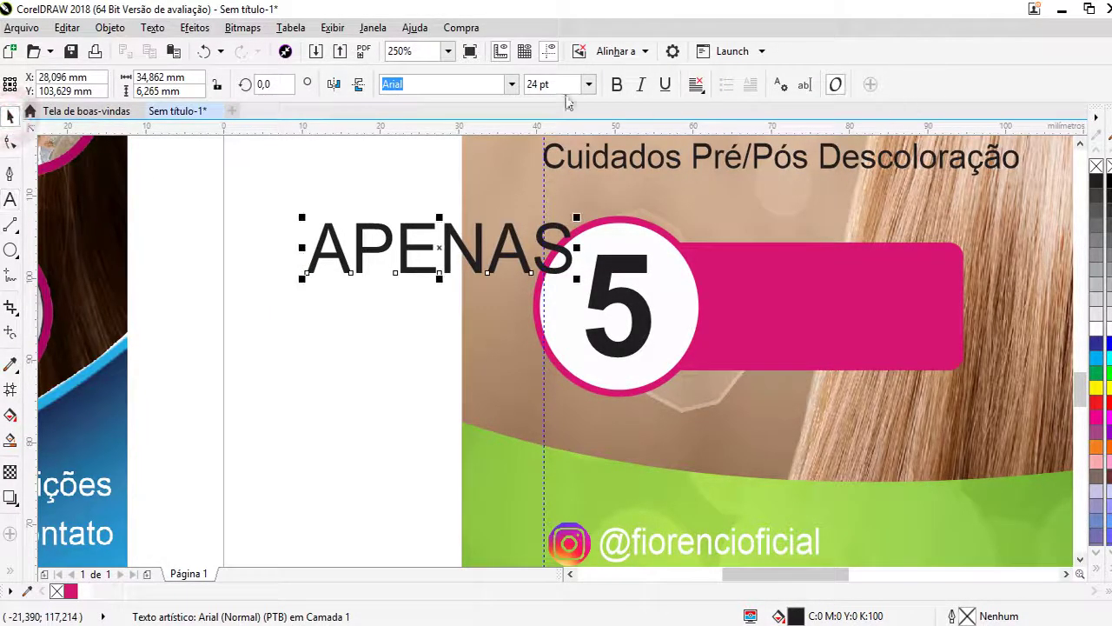
left_click(616, 85)
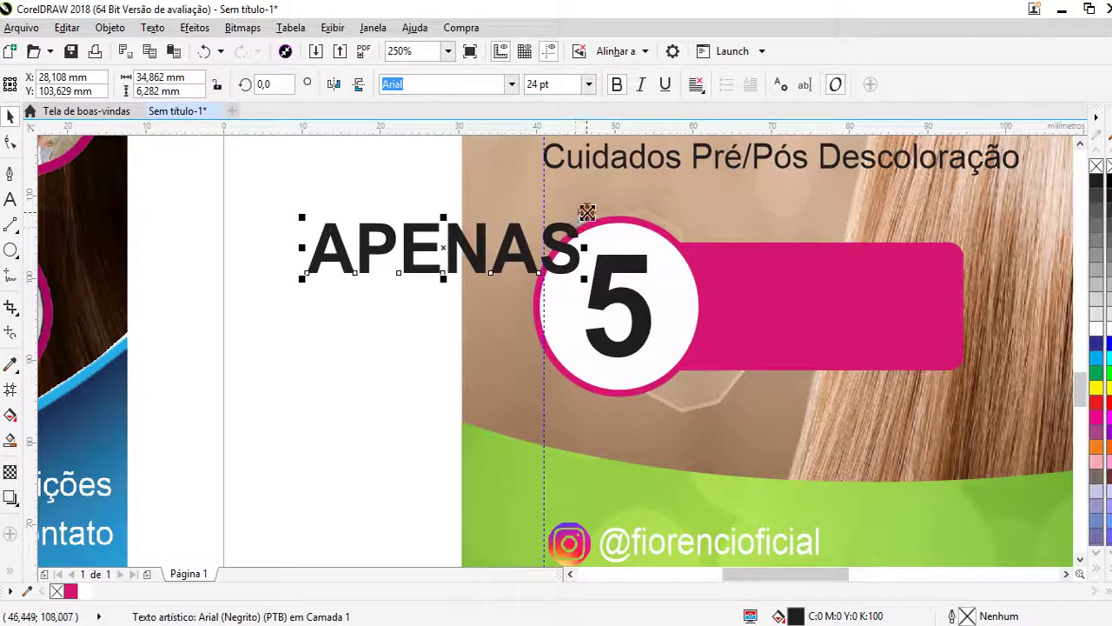
mouse_move(587, 213)
left_mouse_down()
mouse_move(484, 249)
mouse_move(414, 240)
mouse_move(405, 252)
mouse_move(564, 274)
mouse_move(621, 261)
left_mouse_up()
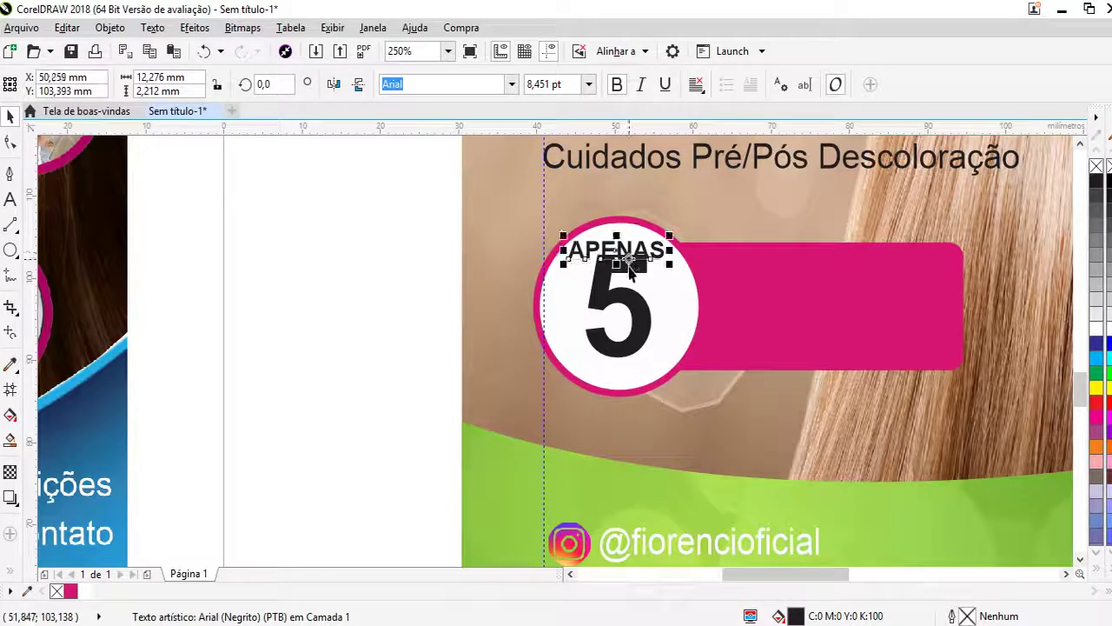
- Resize the 5 to fit under APENAS and shrink APENAS to the circle's top
left_click(599, 295)
left_click_drag(657, 251, 647, 262)
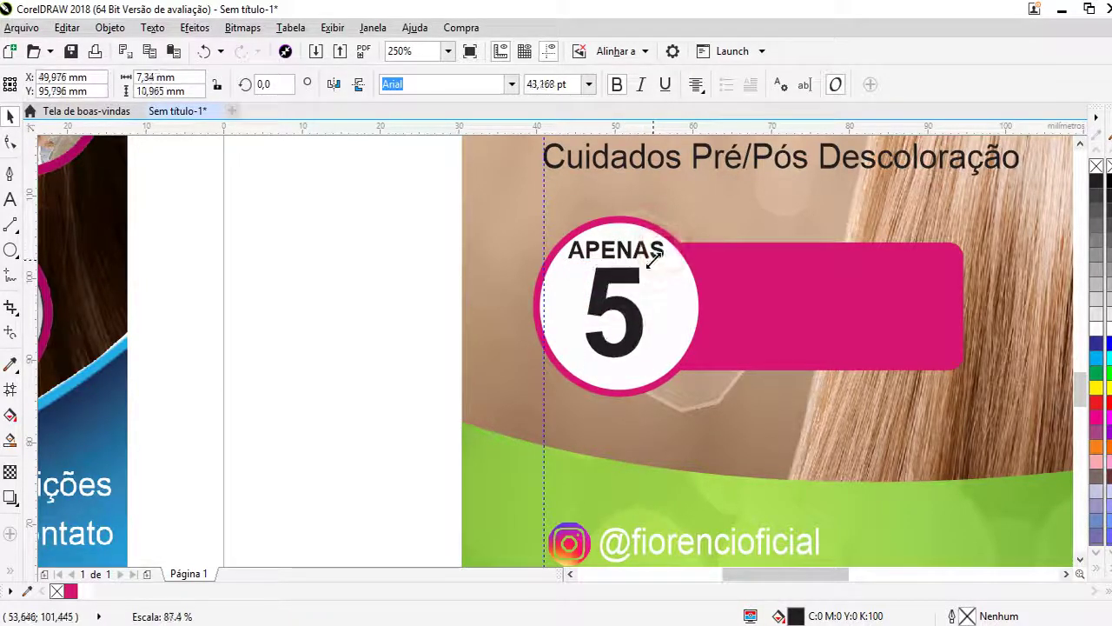
left_click(658, 280, "shift")
left_click(315, 373)
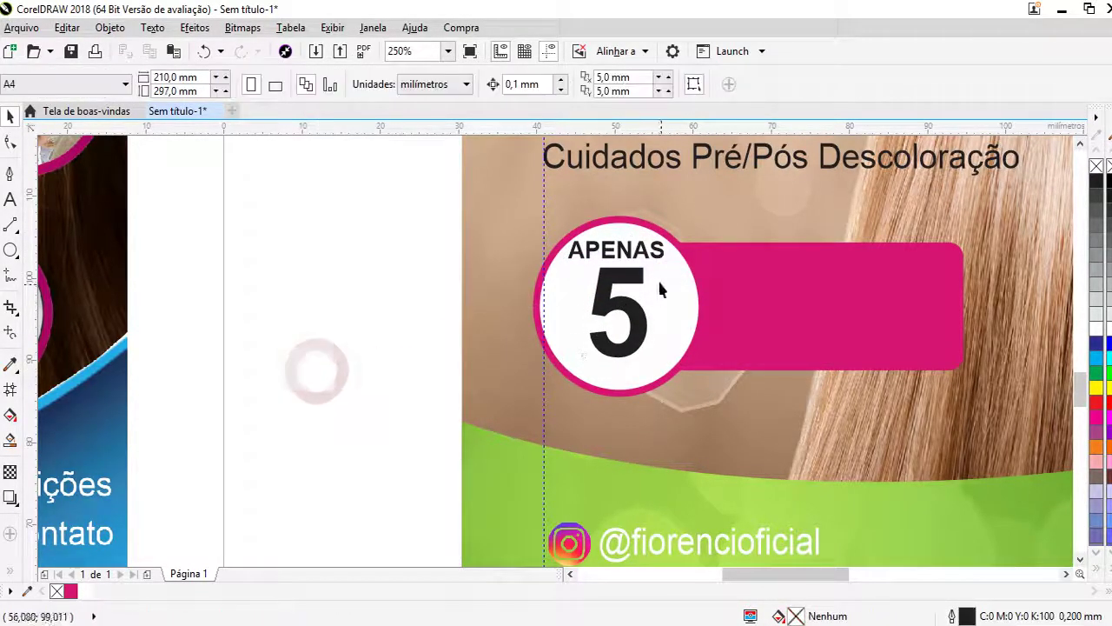
scroll(618, 252, "up", 2)
left_click(628, 265)
left_click_drag(736, 228, 701, 233)
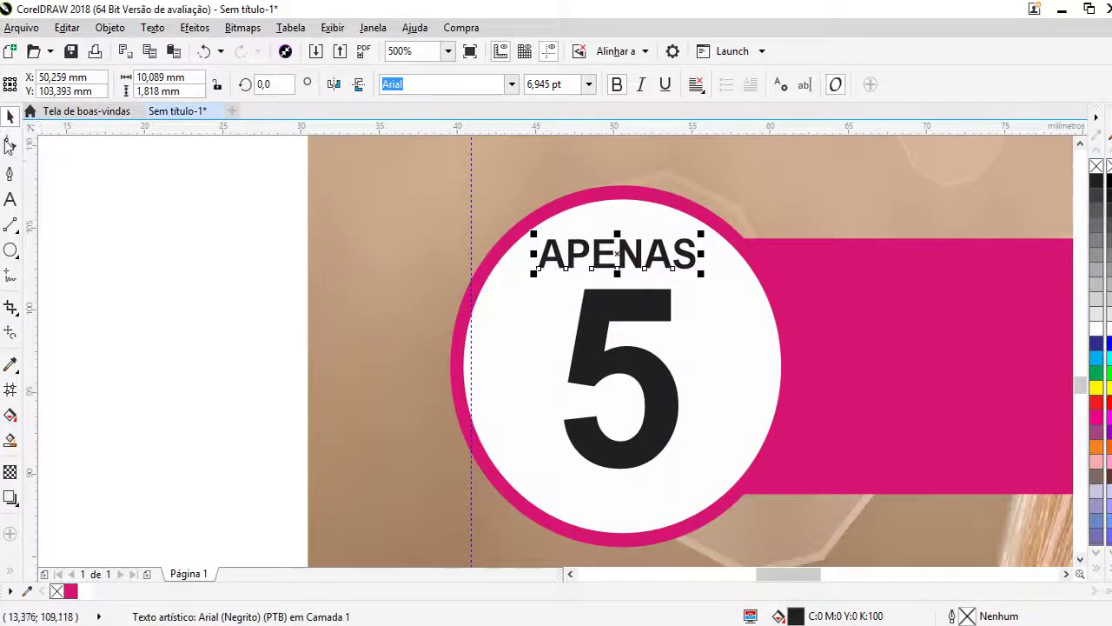
- Tighten the letter spacing of APENAS with the Shape tool
left_click(9, 144)
left_click_drag(701, 274, 684, 279)
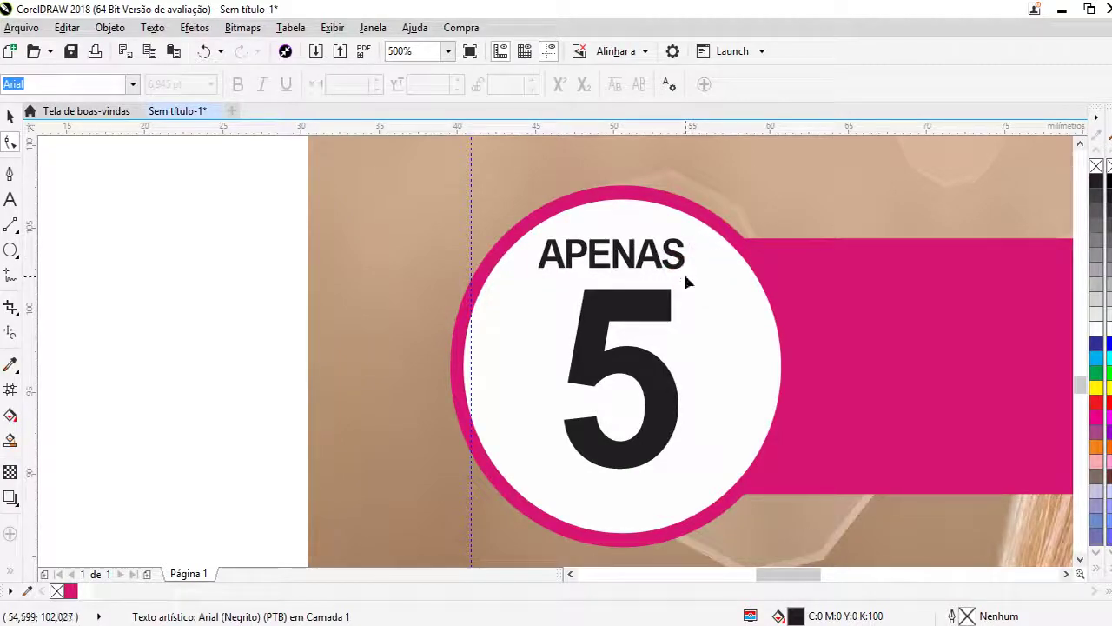
left_click(11, 118)
left_click(291, 29)
mouse_move(243, 27)
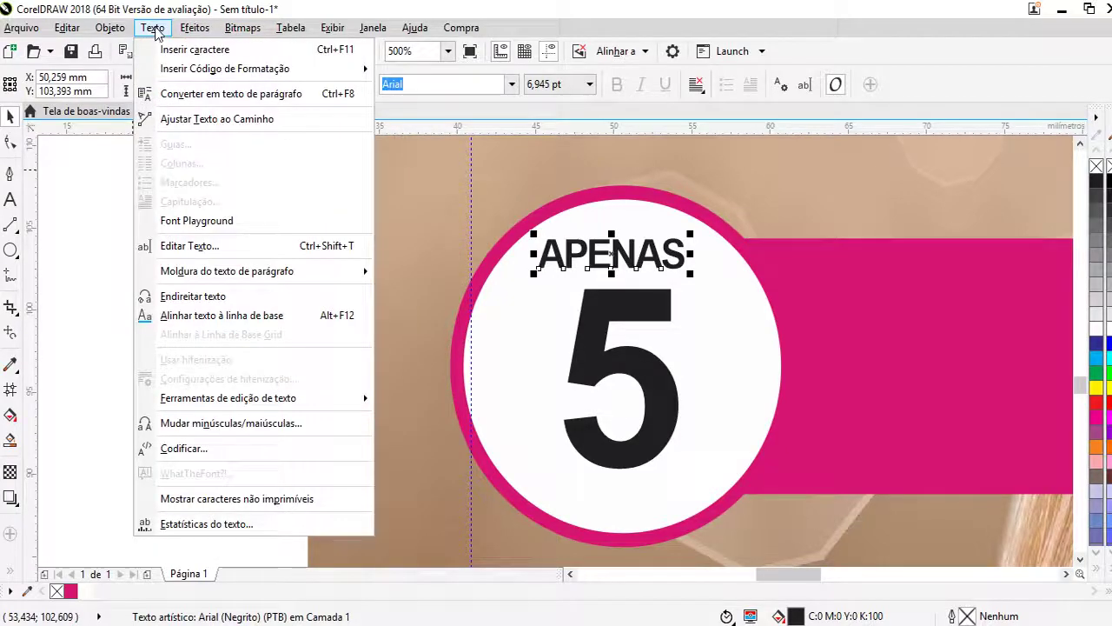
- Change the APENAS font to Arial Black
left_click(195, 27)
left_click(511, 83)
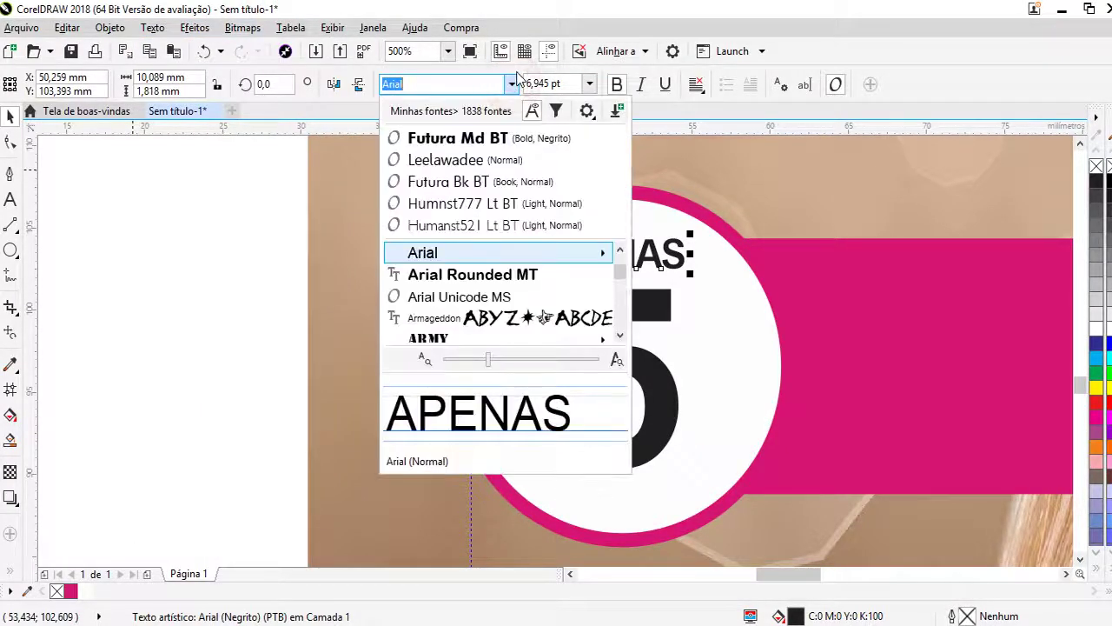
mouse_move(500, 252)
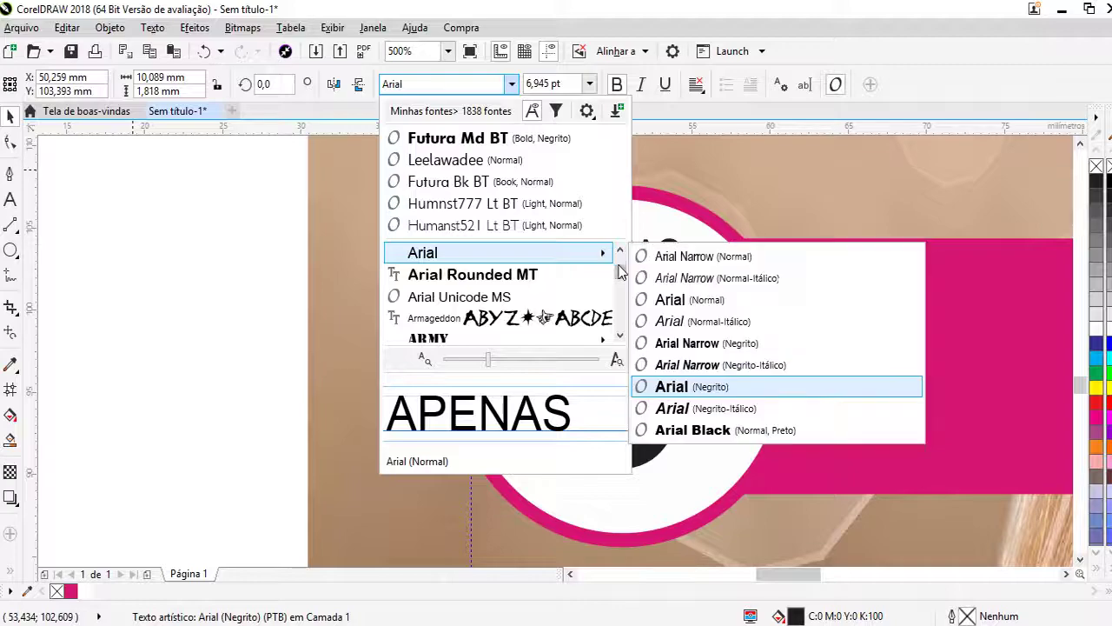
left_click(695, 430)
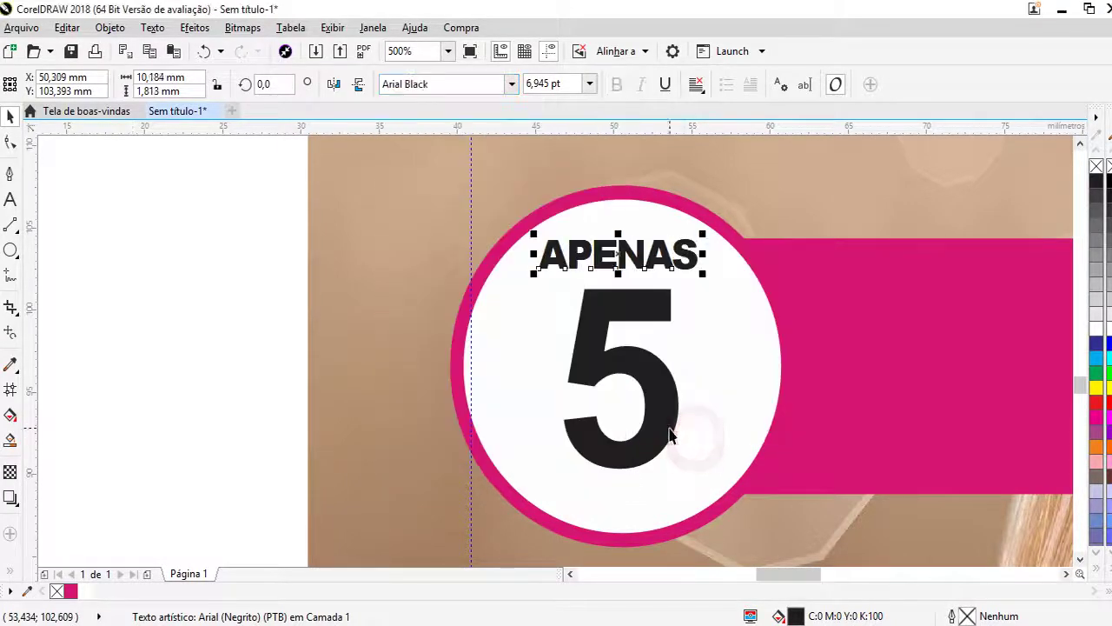
left_click(587, 335, "shift")
left_click(157, 304)
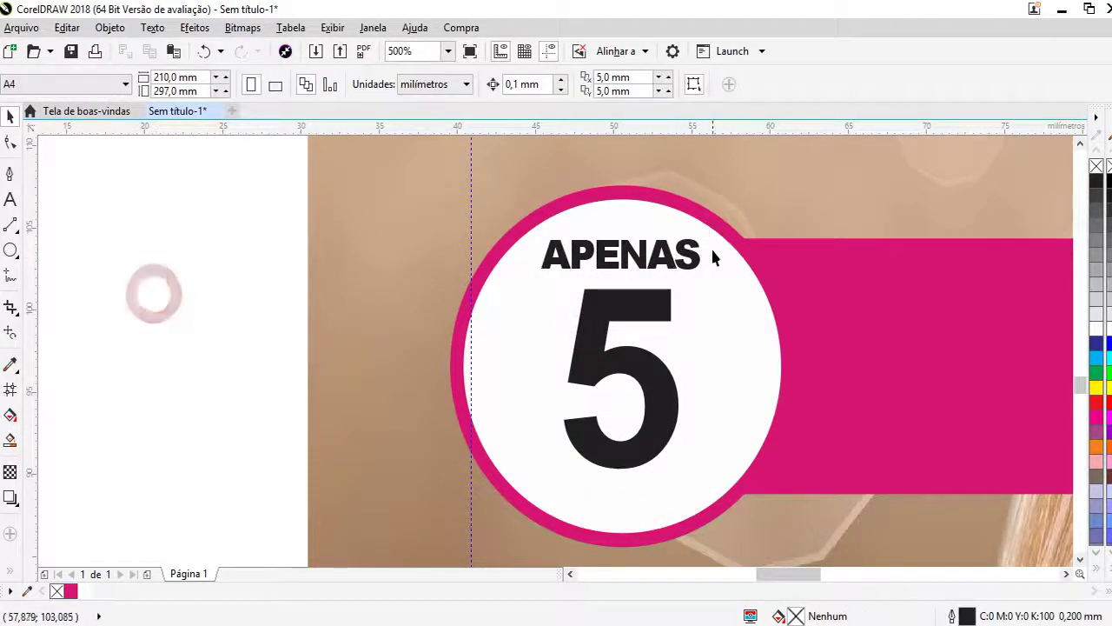
- Drag-copy APENAS below the 5 and retype the copy as VAGAS
left_click(645, 264)
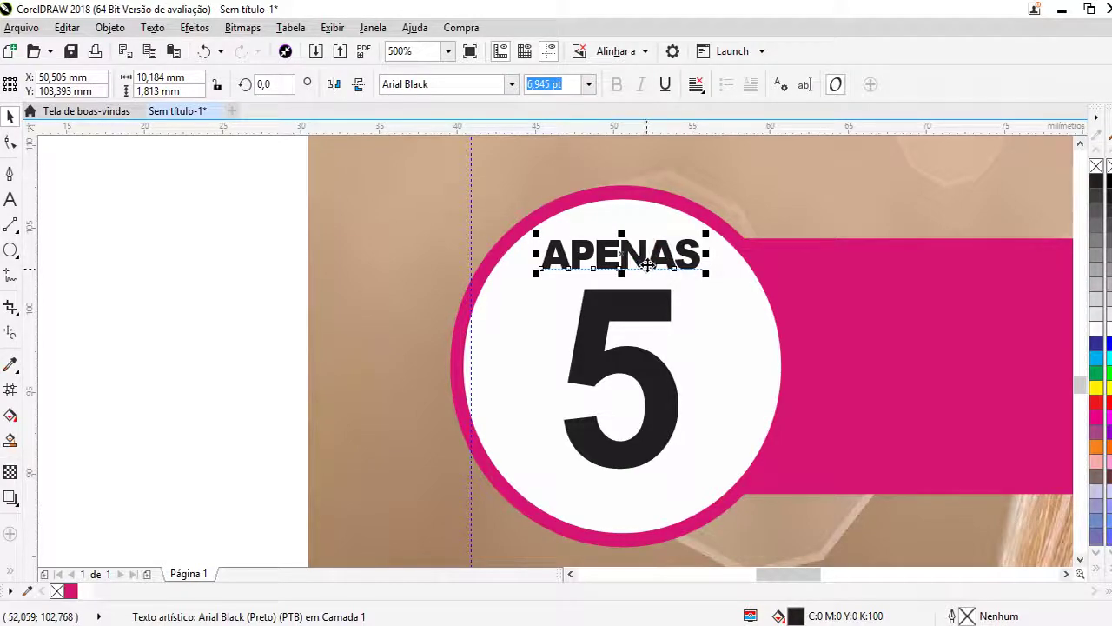
left_click_drag(648, 263, 645, 499)
left_click(644, 498)
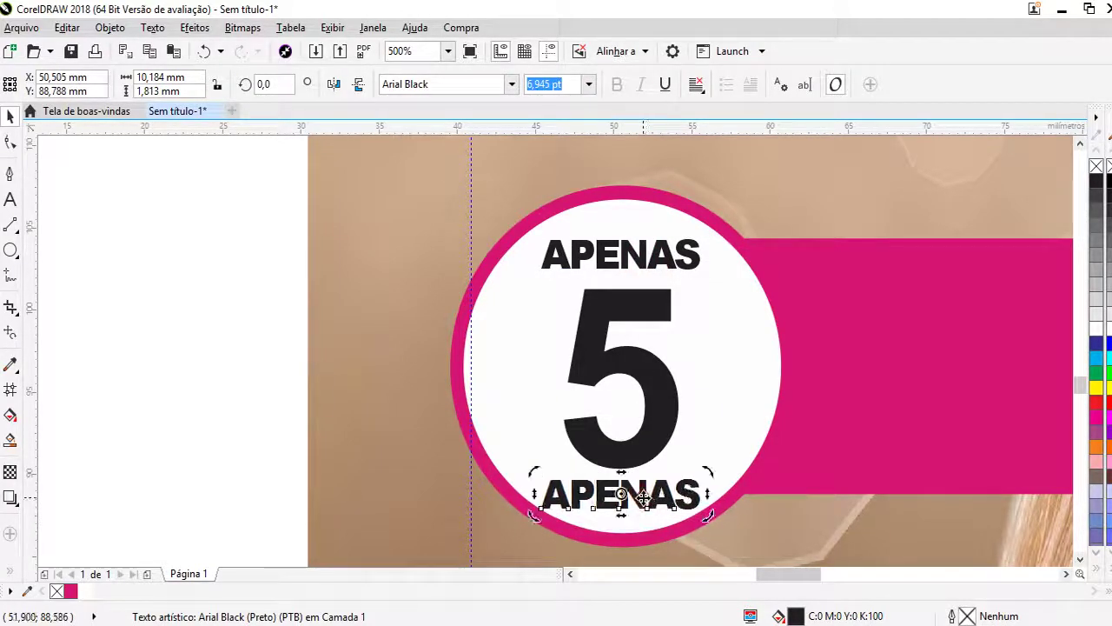
double_click(643, 497)
type("VA")
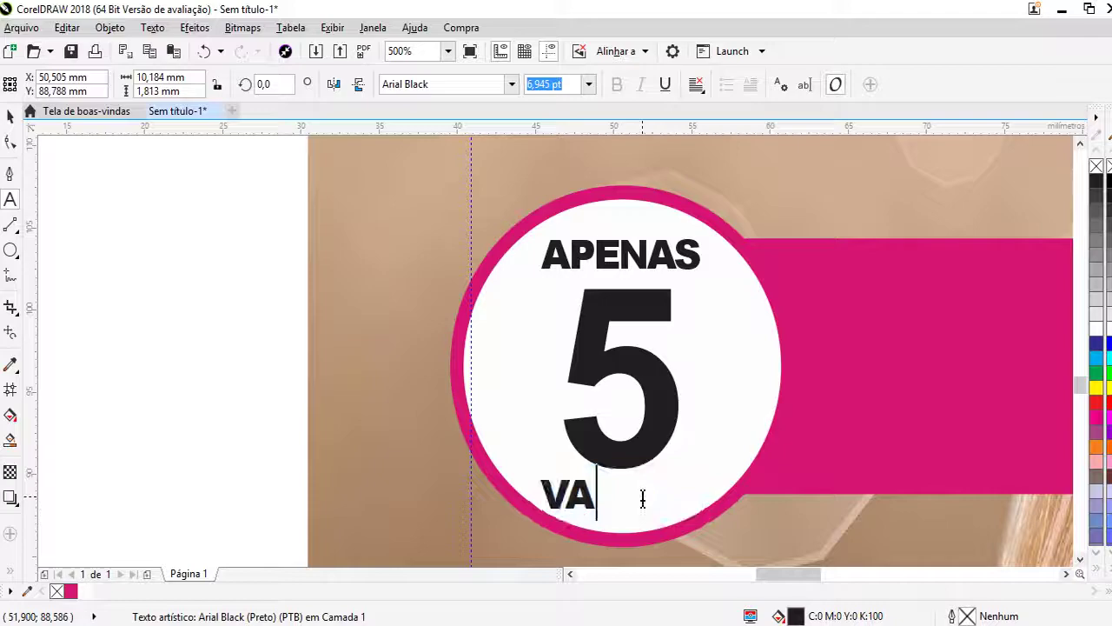
type("GAS")
- Centre VAGAS horizontally on the badge circle
scroll(673, 496, "up", 1)
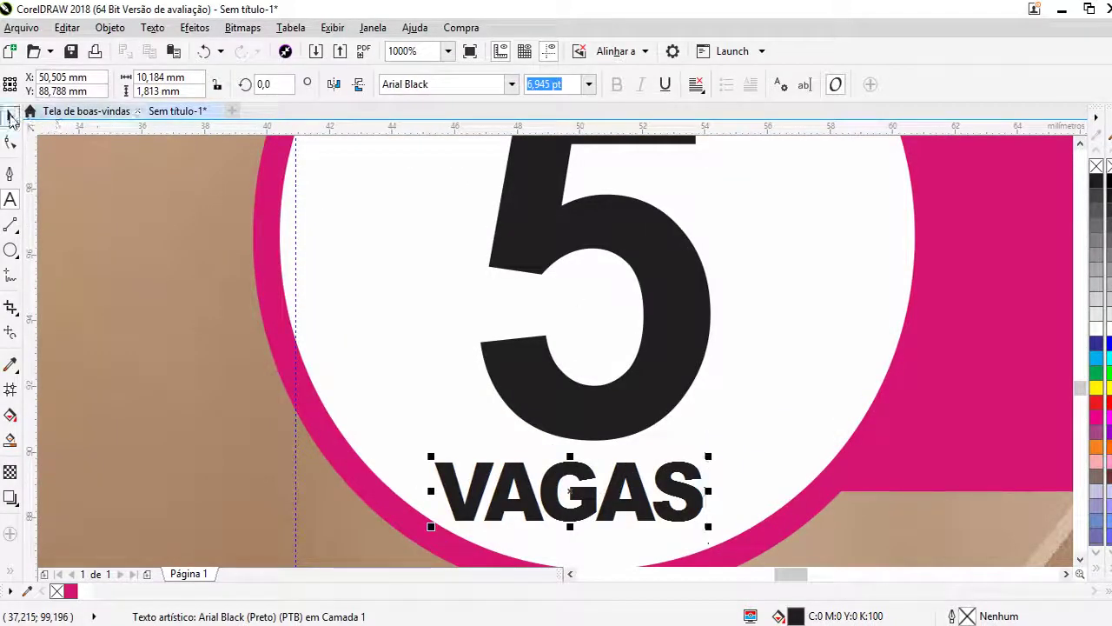
left_click(10, 116)
left_click(806, 379, "shift")
key("c")
- Nudge APENAS up and move VAGAS slightly up to balance them around the 5
scroll(678, 382, "down", 2)
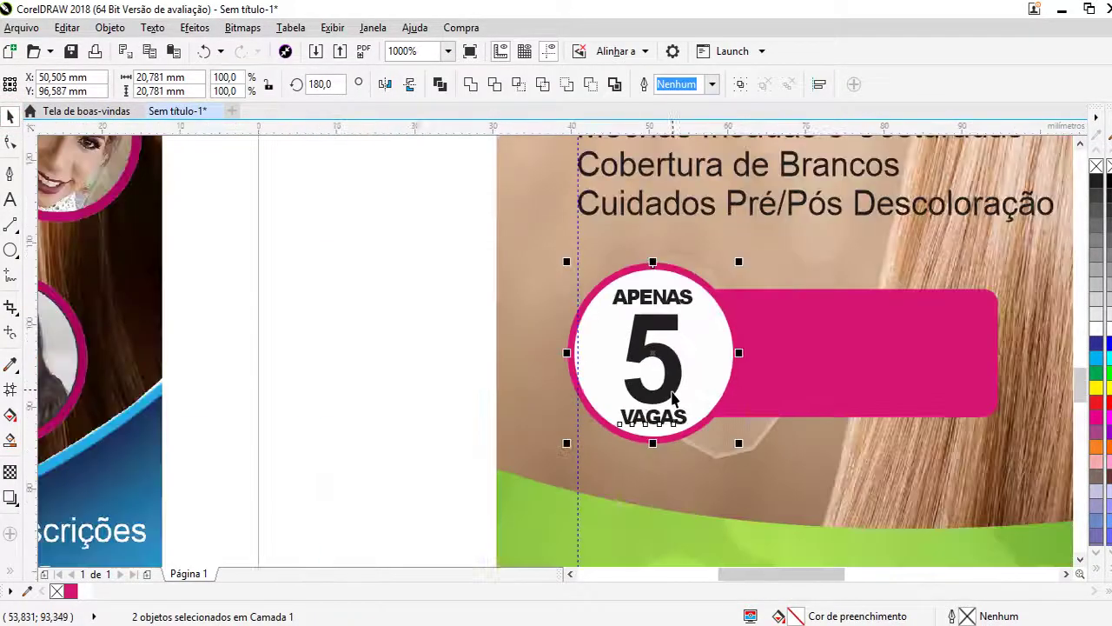
left_click(402, 339)
scroll(643, 300, "up", 1)
left_click(651, 291)
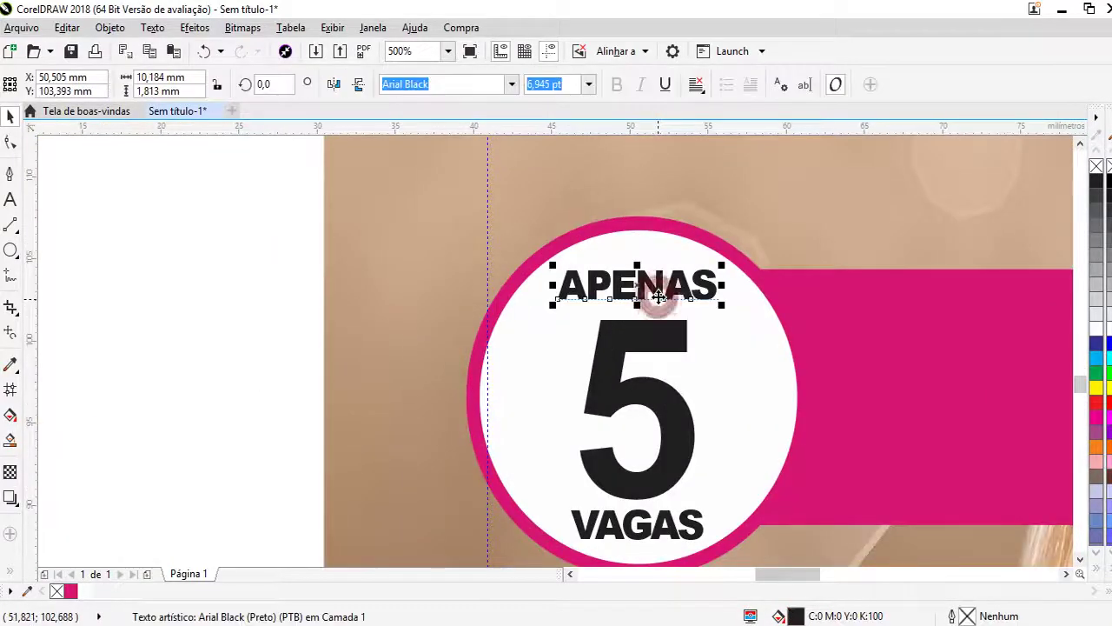
key("Up")
key("Up")
left_click(693, 410)
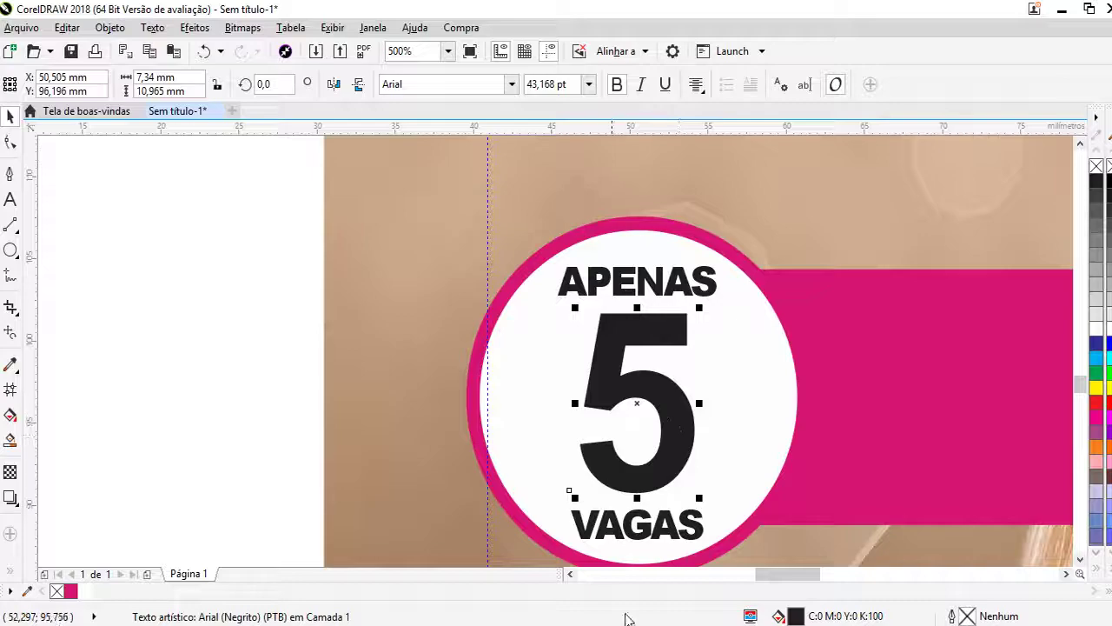
left_click(669, 536)
left_click_drag(669, 536, 668, 530)
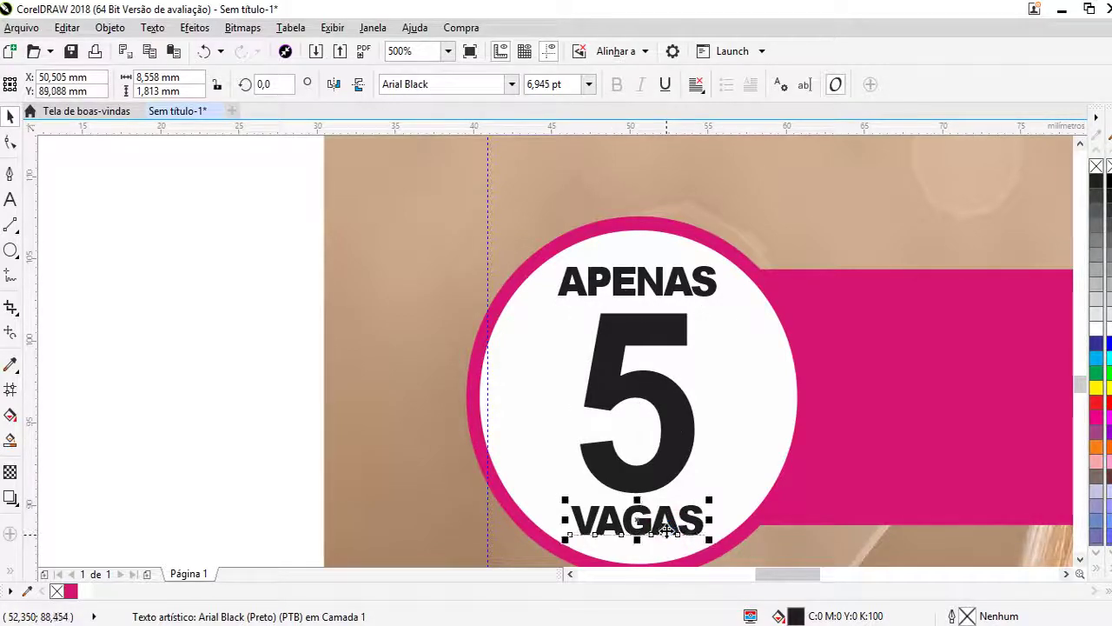
scroll(595, 259, "down", 2)
- Give the badge's white circle a transparency of 36
left_click(271, 249)
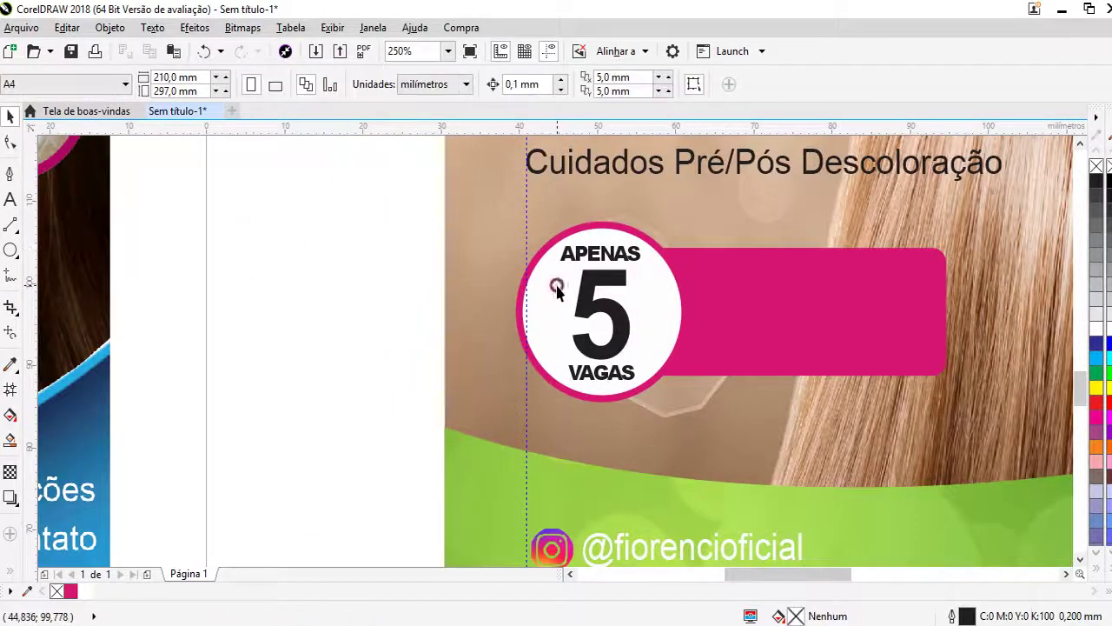
left_click(563, 290)
left_click(10, 472)
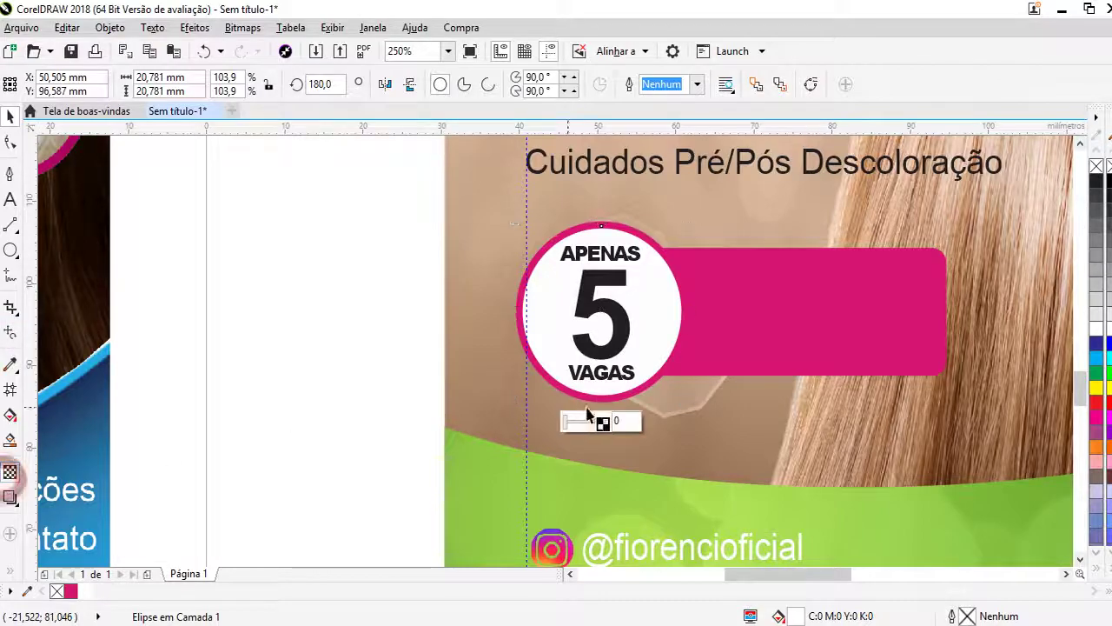
left_click(598, 422)
left_click_drag(586, 421, 582, 422)
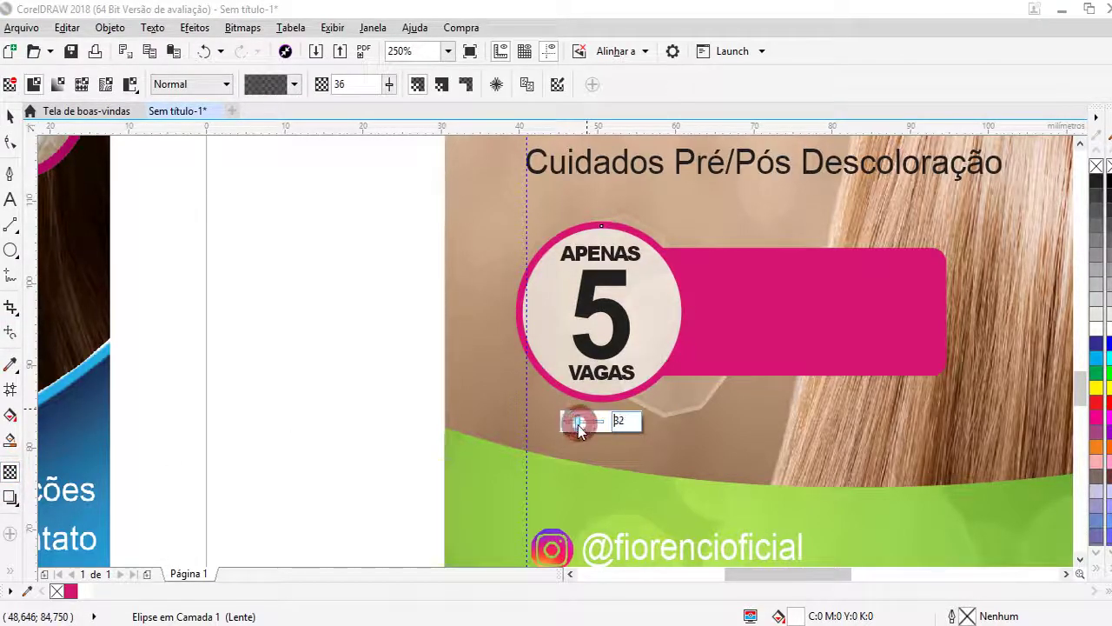
left_click(7, 115)
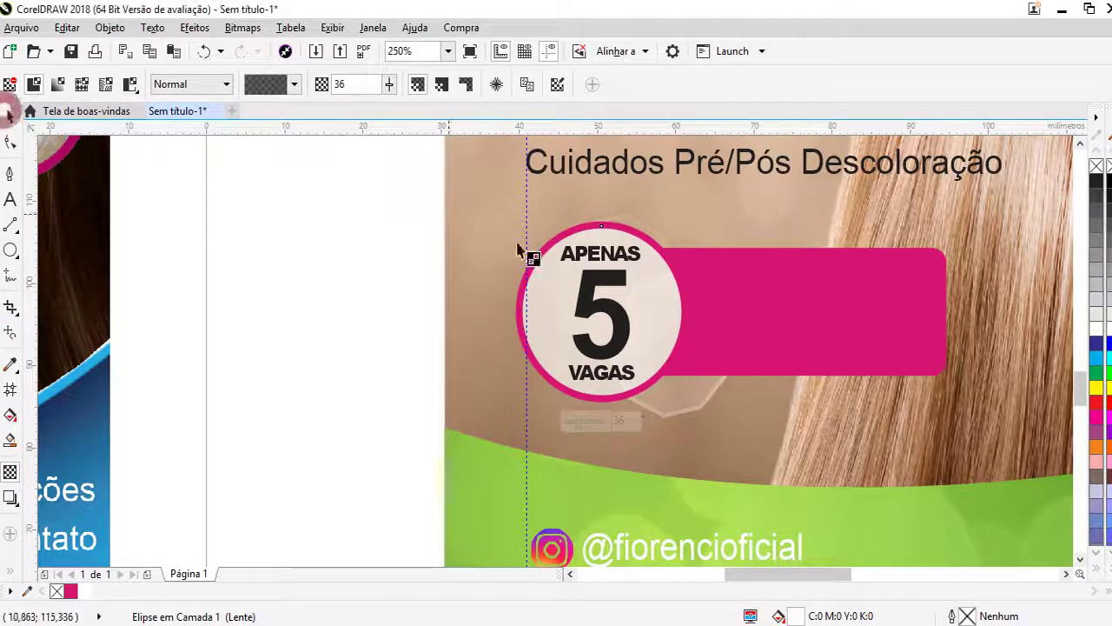
- Recolour the badge group's pink fill to the flyer green #45881F, sampled with the eyedropper
scroll(670, 340, "down", 2)
scroll(670, 340, "down", 2)
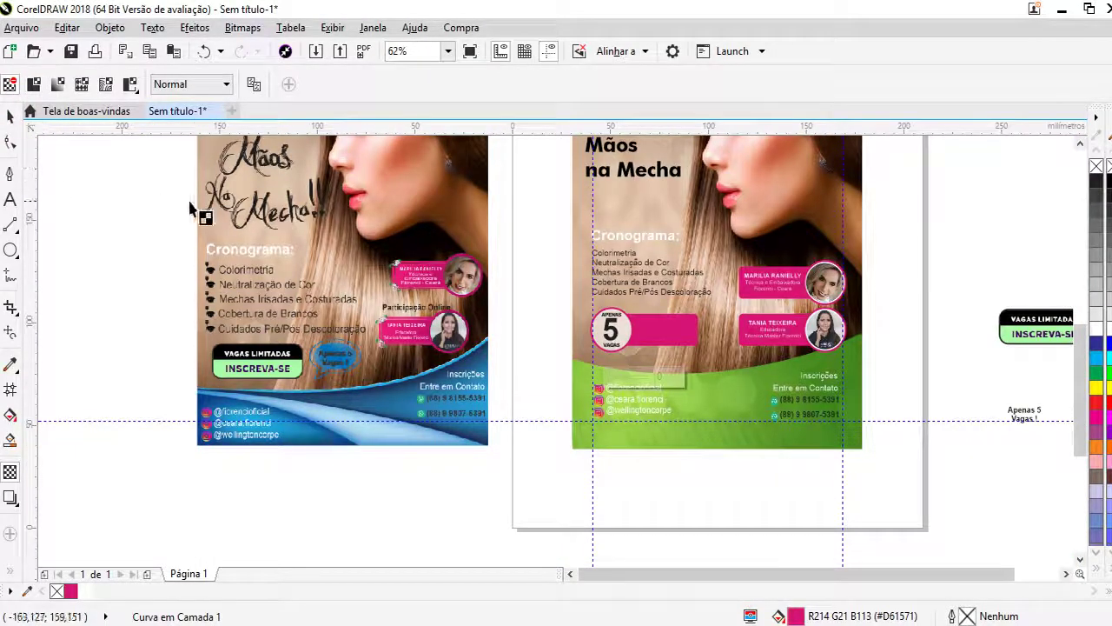
left_click(10, 116)
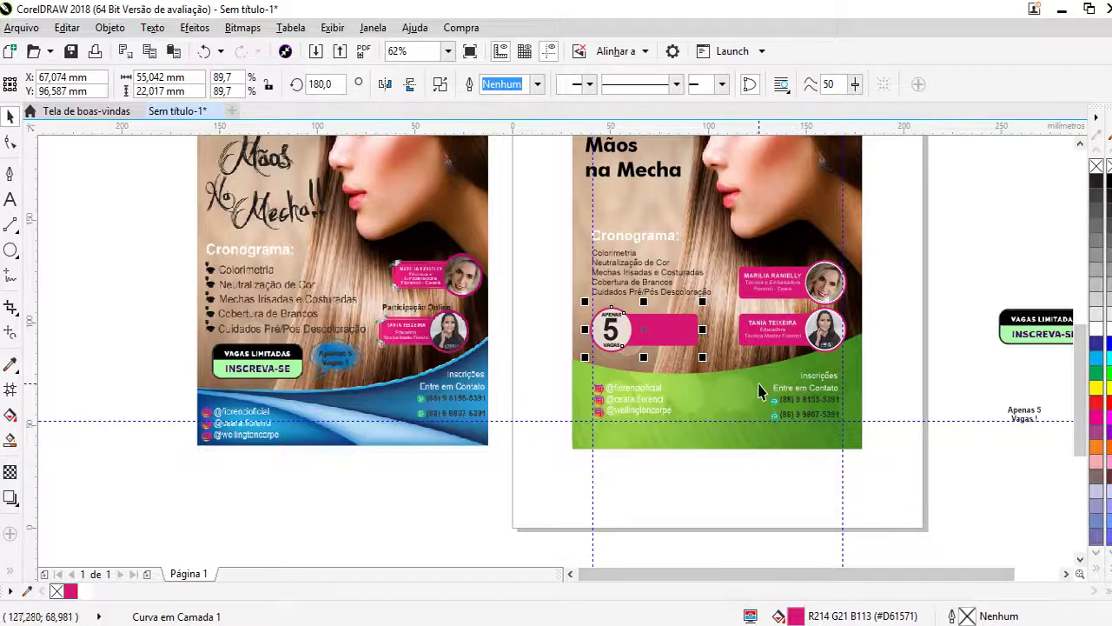
scroll(750, 336, "up", 2)
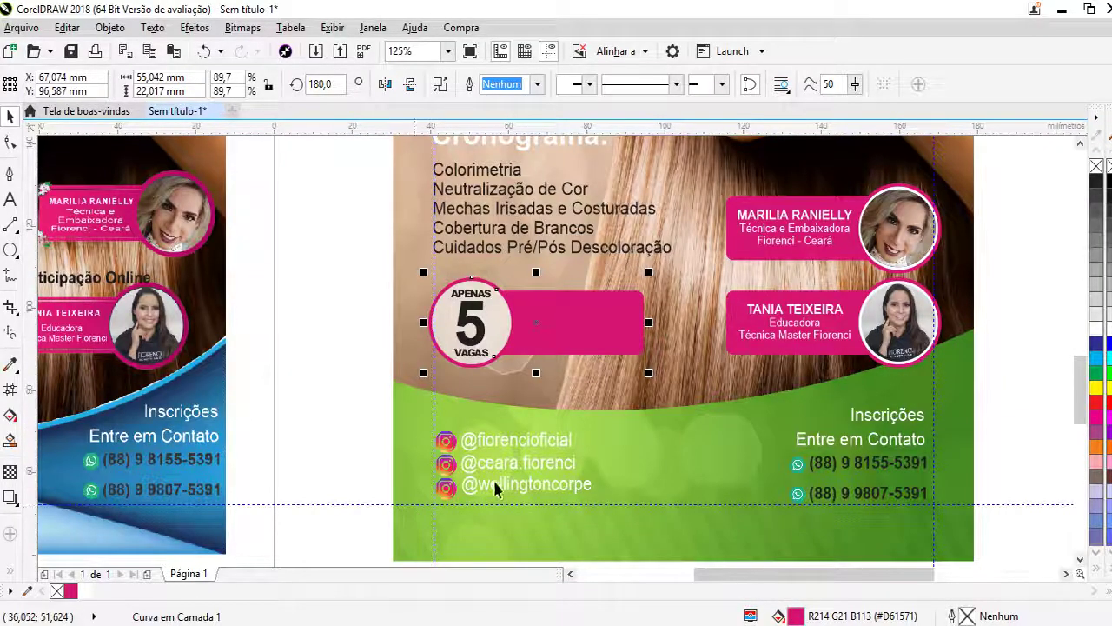
double_click(795, 615)
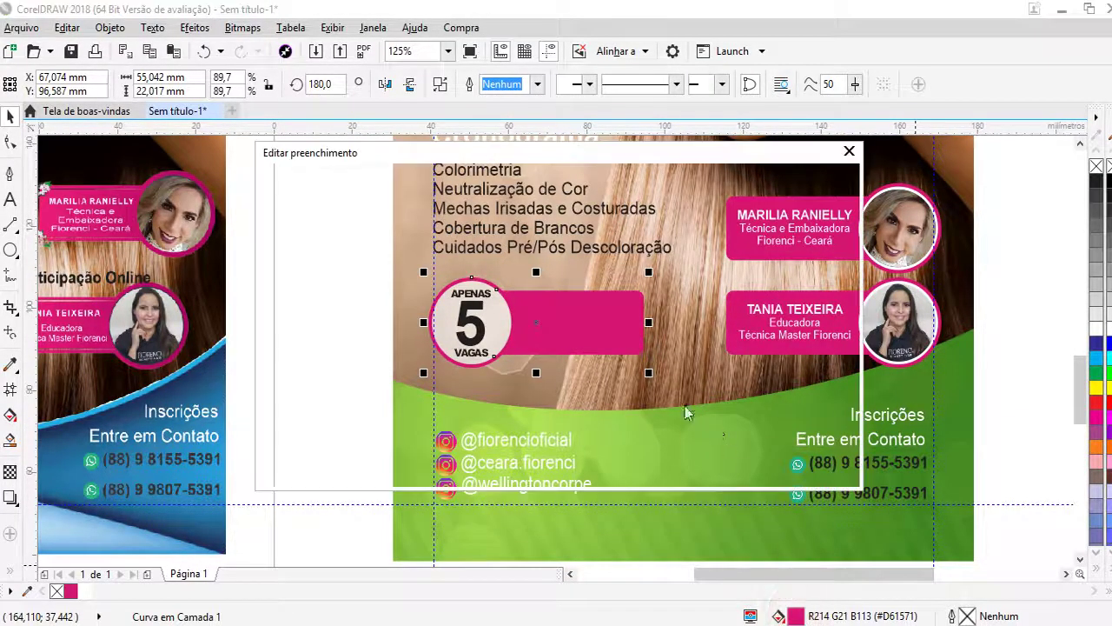
left_click(504, 230)
left_click(938, 352)
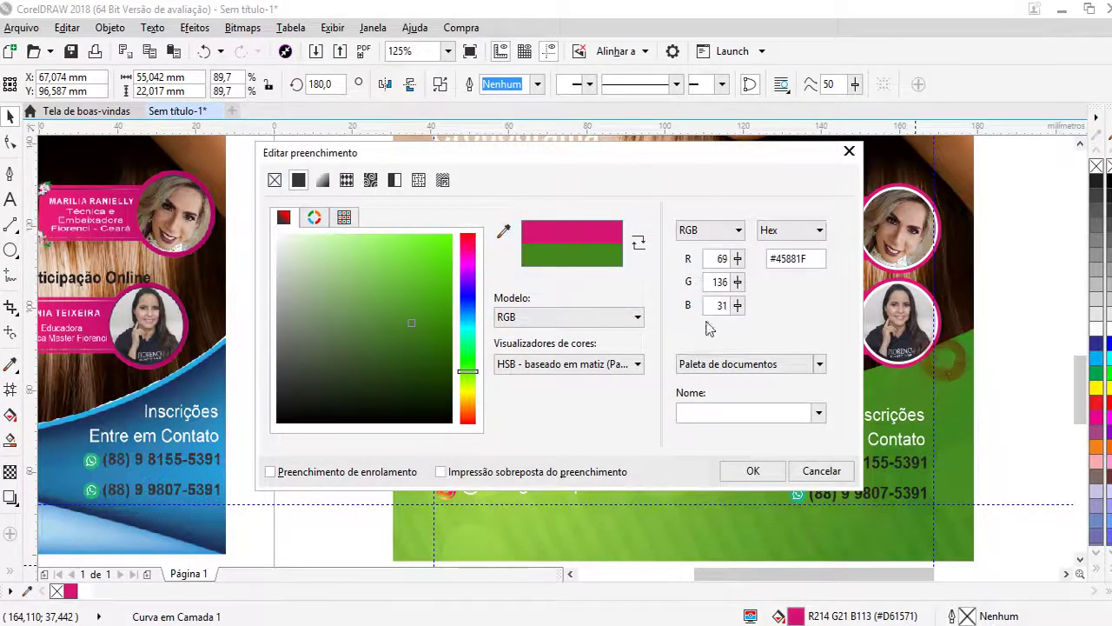
left_click(772, 472)
- Zoom out and select the VAGAS LIMITADAS / INSCREVA-SE reference button to compare
key("F3")
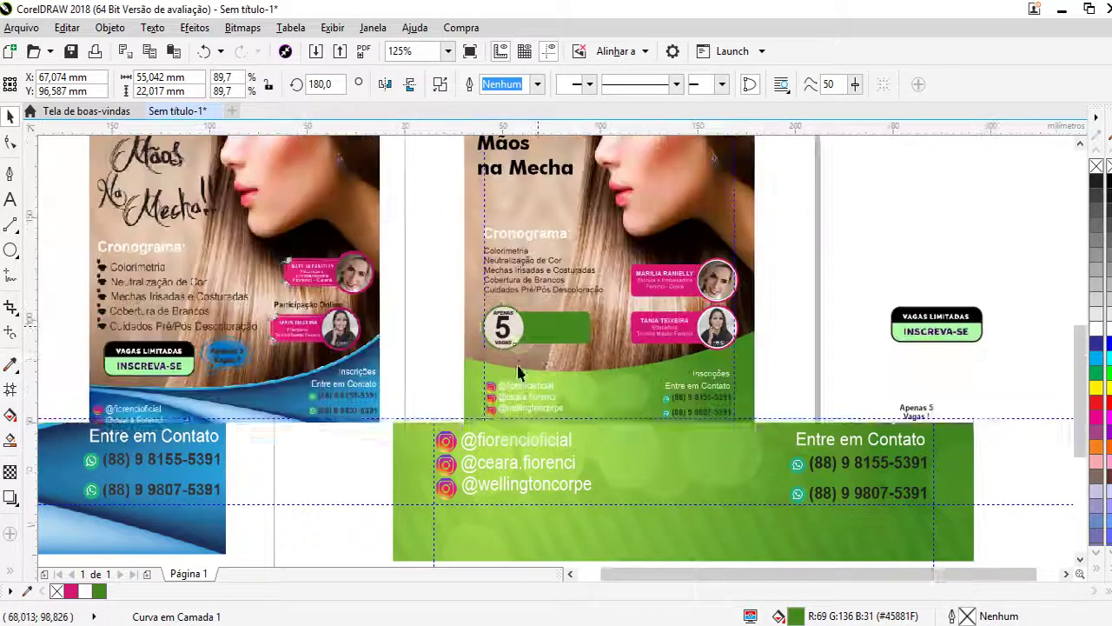
left_click(872, 222)
left_click(930, 335)
scroll(920, 339, "up", 2)
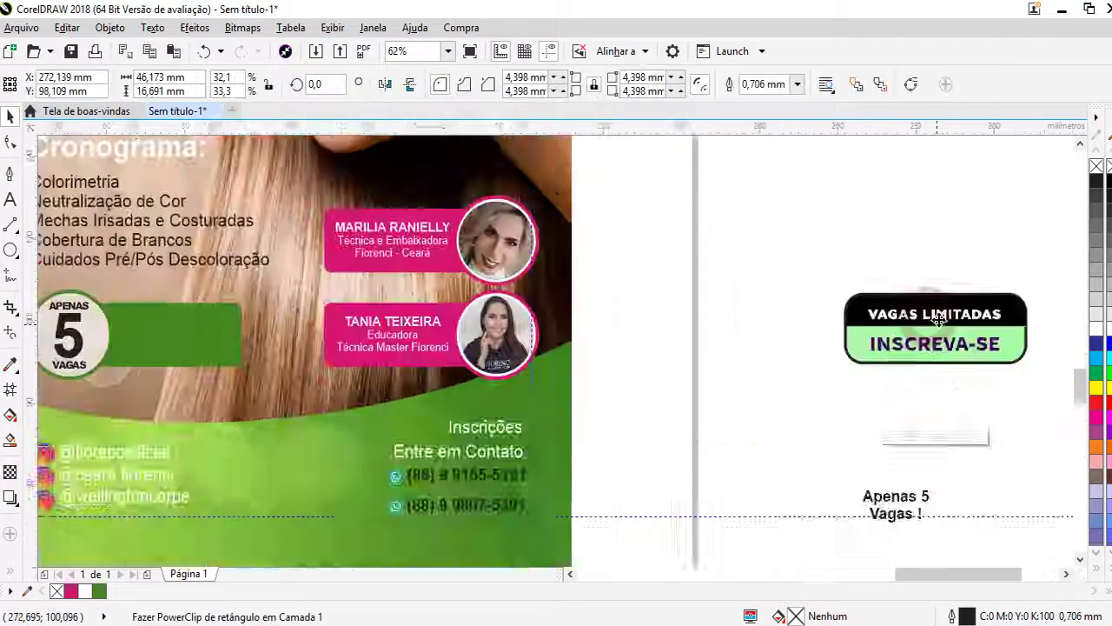
scroll(921, 339, "up", 2)
scroll(875, 297, "down", 2)
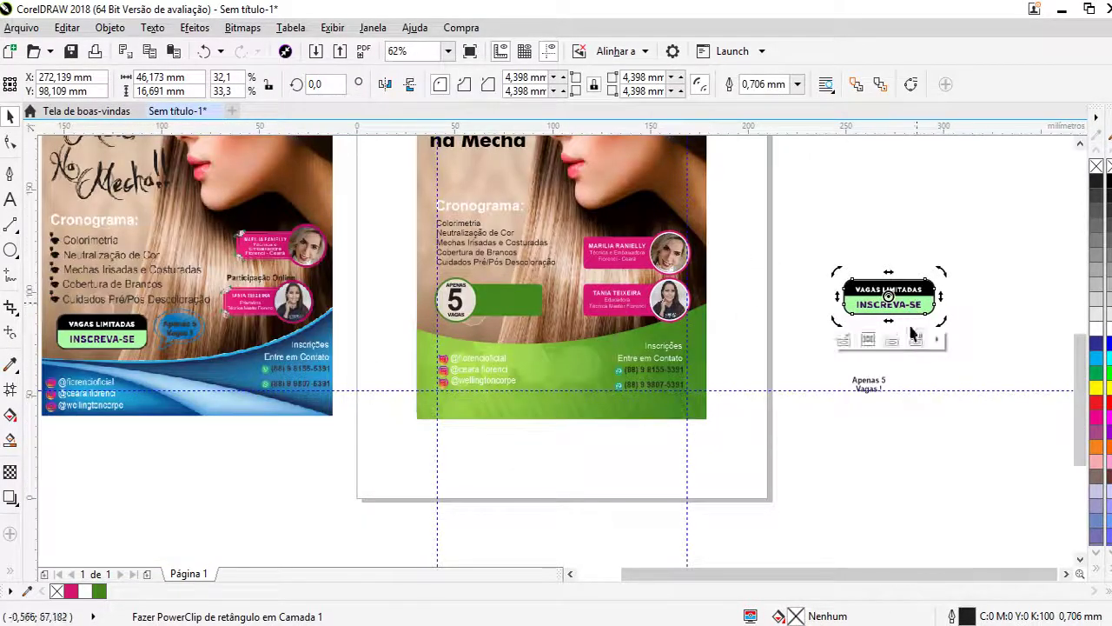
scroll(859, 388, "up", 1)
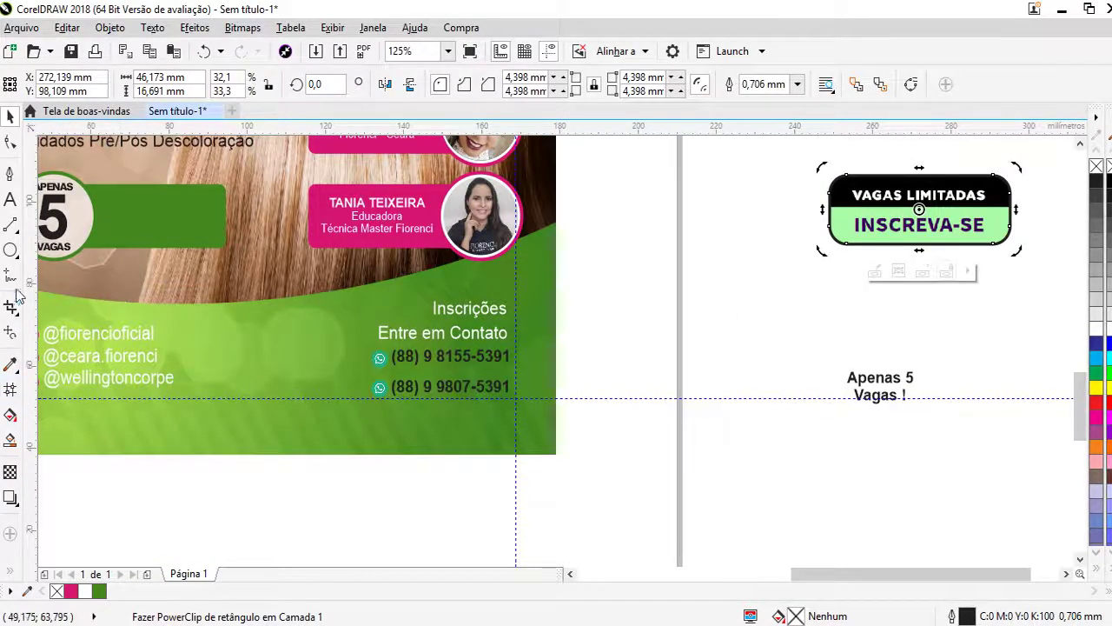
scroll(629, 384, "down", 1)
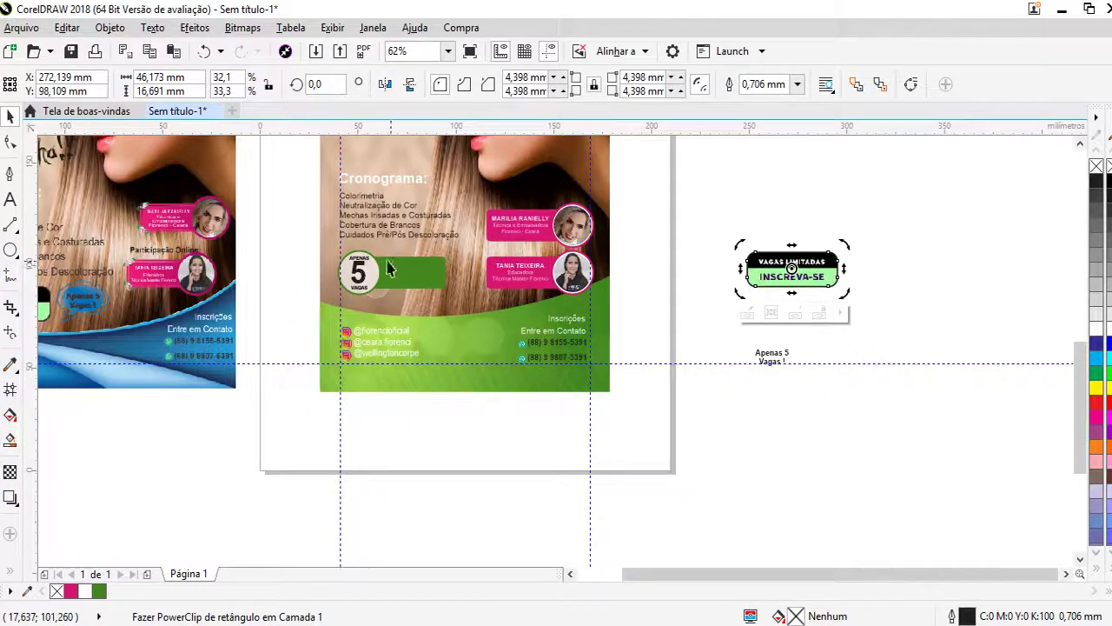
scroll(388, 268, "up", 1)
- Copy APENAS onto the green bar, reword it to VAGAS LIMITADAS and enlarge it
left_click(334, 253)
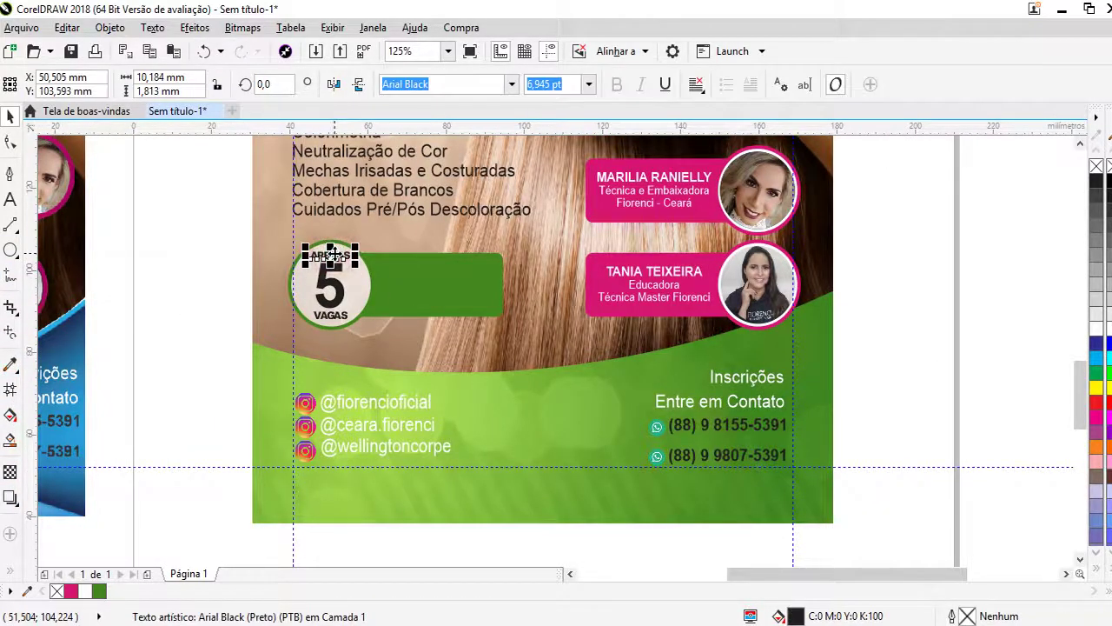
left_click_drag(329, 254, 411, 273)
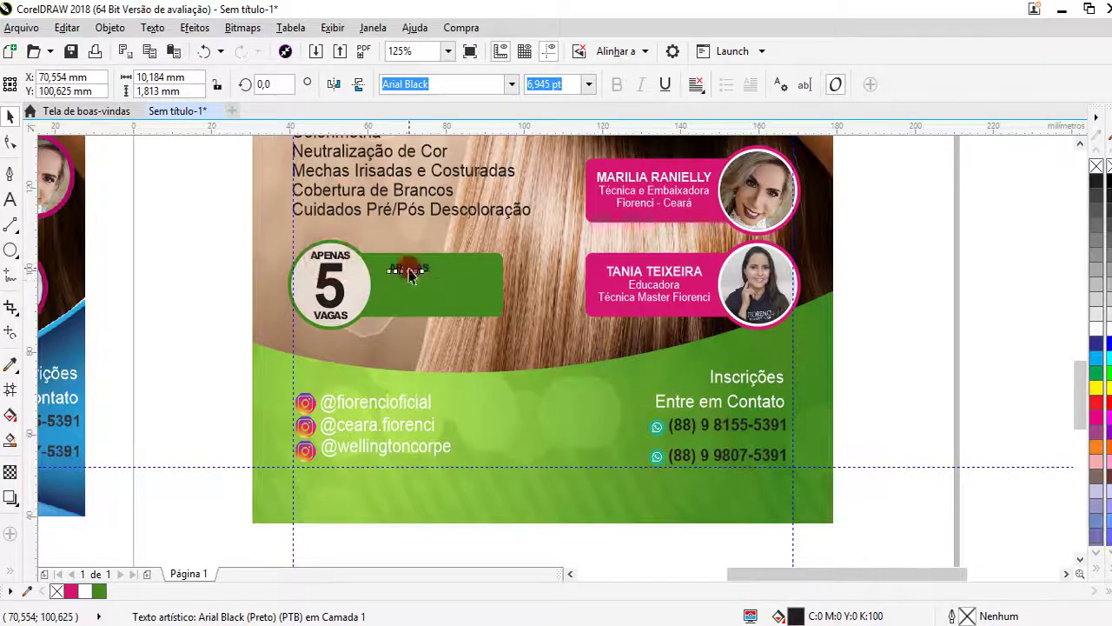
double_click(408, 269)
type("VAGAS LIMITADAS")
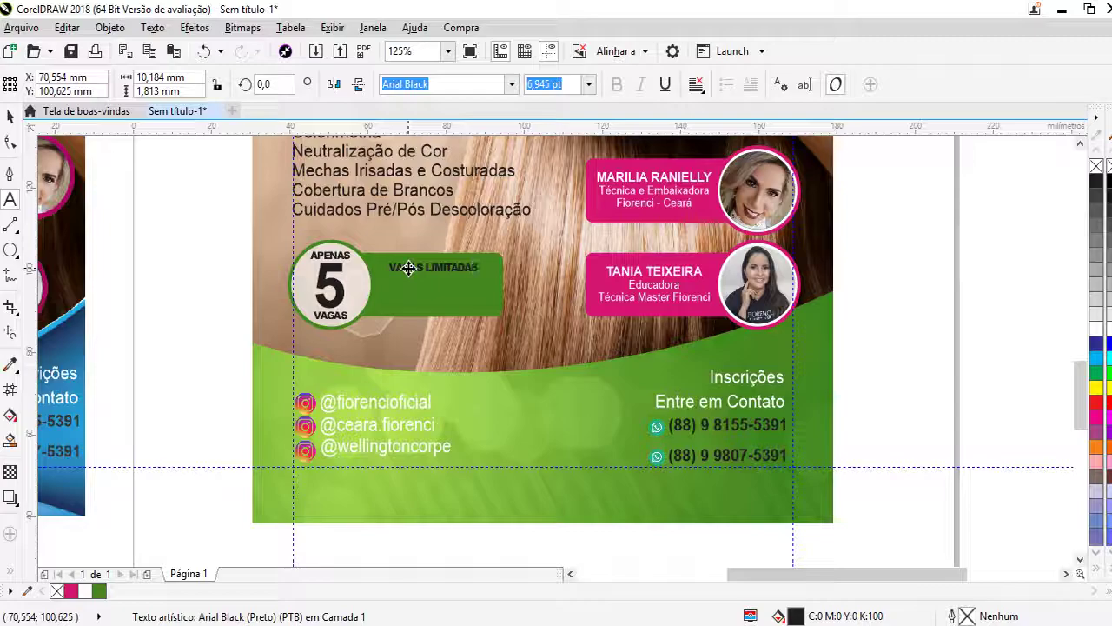
left_click(408, 269)
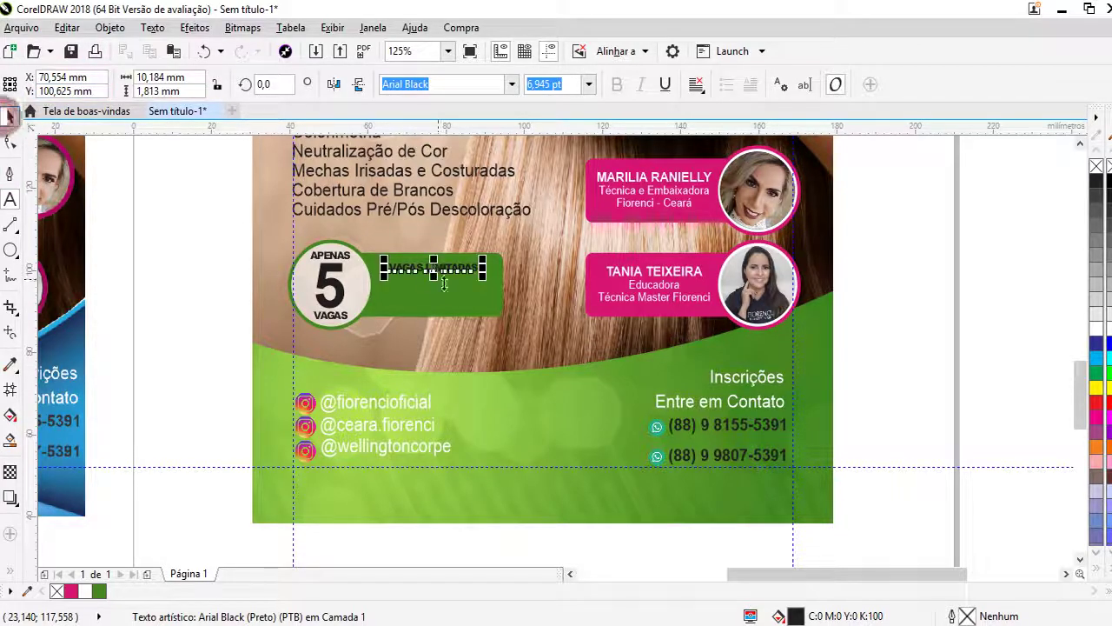
scroll(435, 279, "up", 2)
left_click_drag(529, 272, 550, 276)
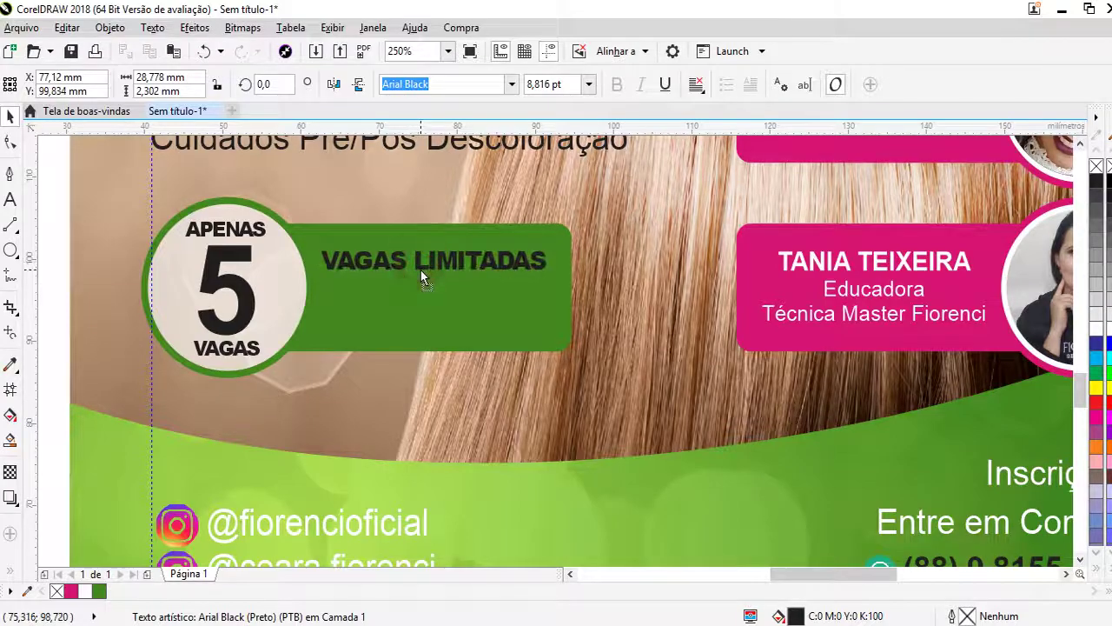
- Duplicate the line below as INSCREVA-SE, align it under VAGAS LIMITADAS and enlarge it
left_click_drag(420, 265, 434, 315)
double_click(427, 310)
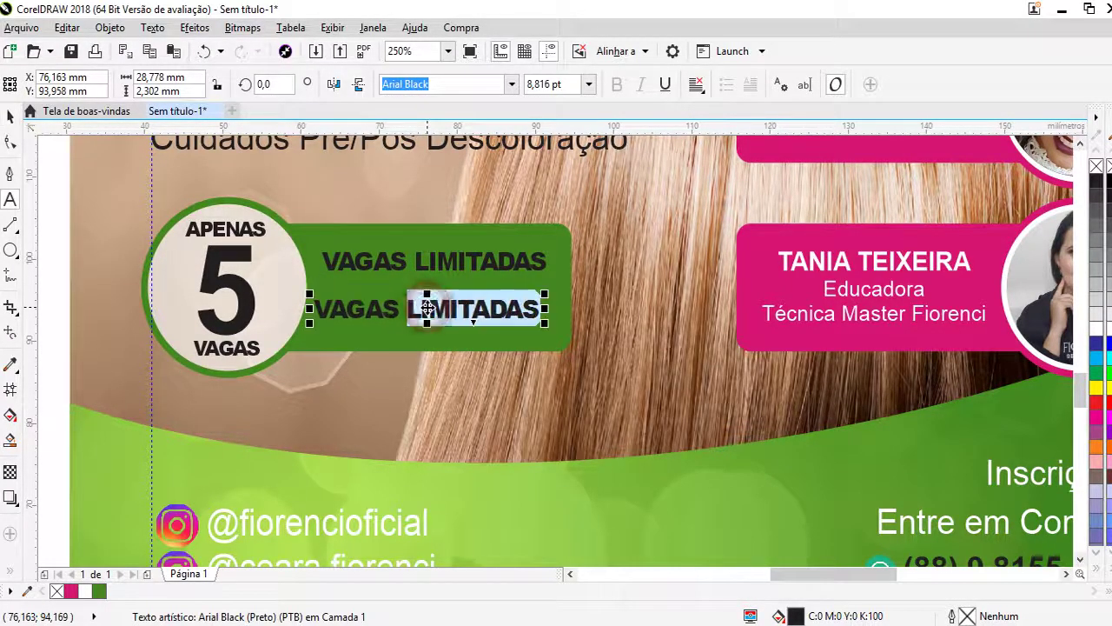
left_click(372, 308)
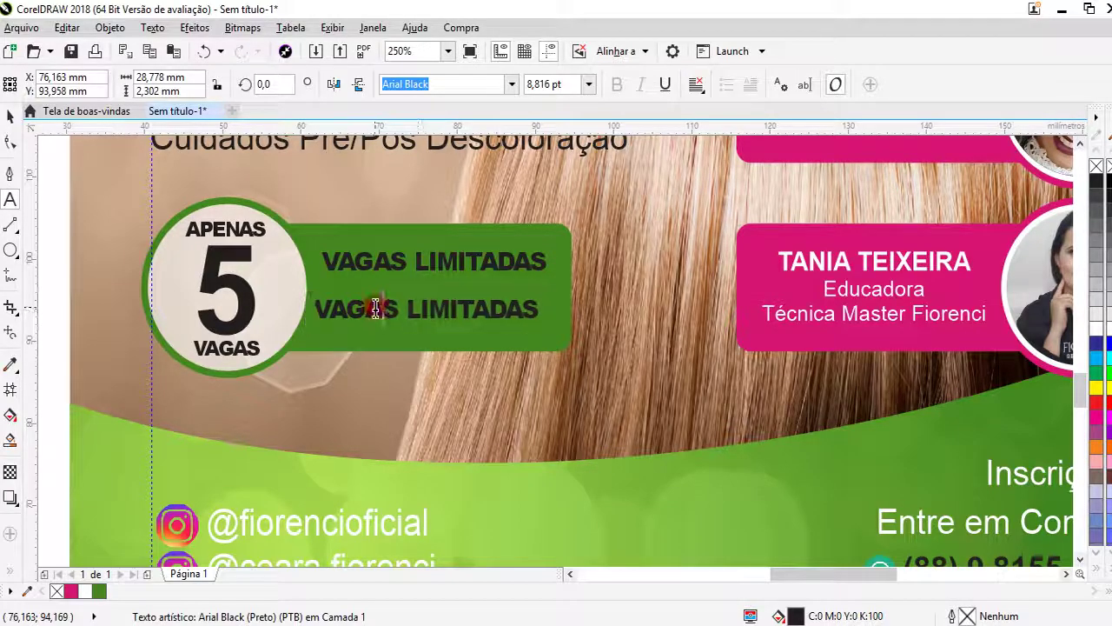
key("ctrl+a")
type("IN")
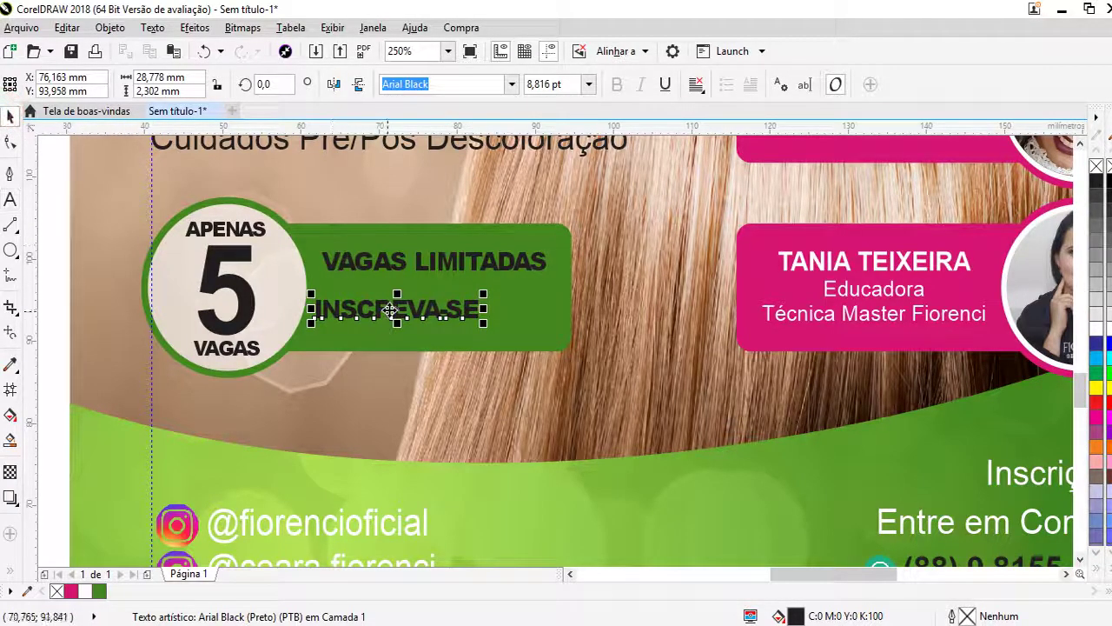
left_click_drag(396, 308, 410, 296)
left_click(410, 296)
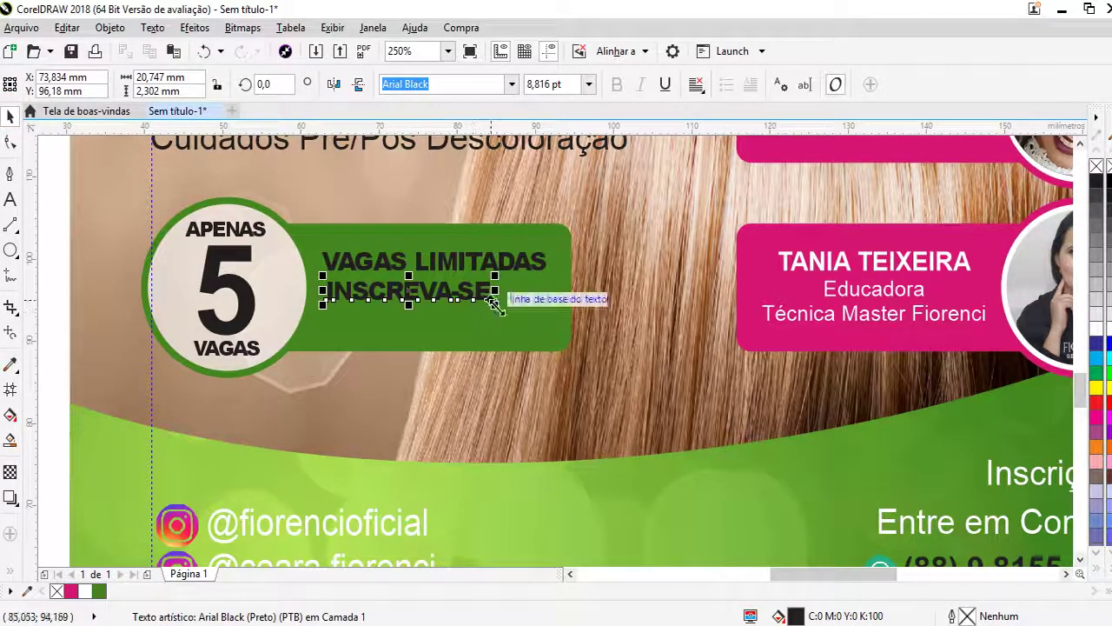
left_click_drag(493, 305, 551, 330)
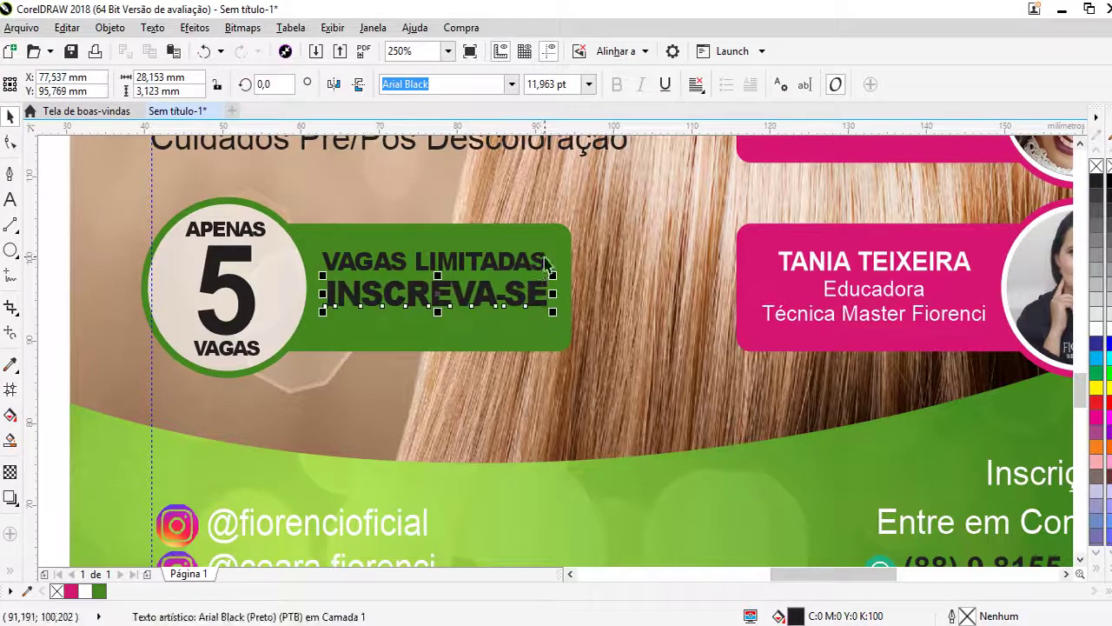
- Draw a rectangle over the VAGAS LIMITADAS line with the Rectangle tool (F6)
left_click(537, 261, "shift")
left_click(567, 194)
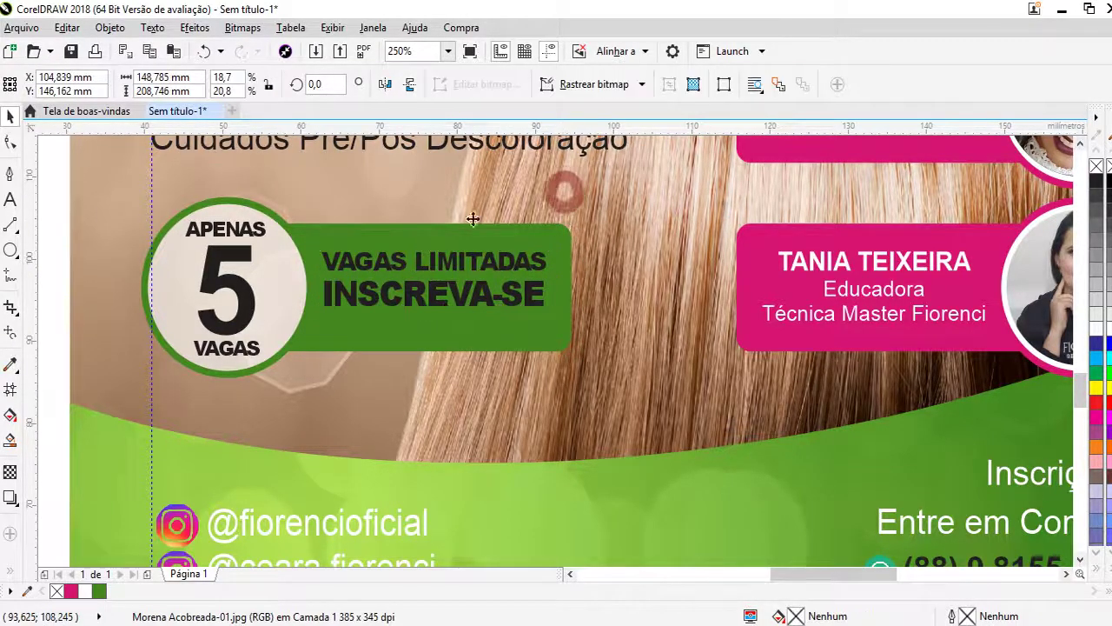
scroll(282, 215, "up", 2)
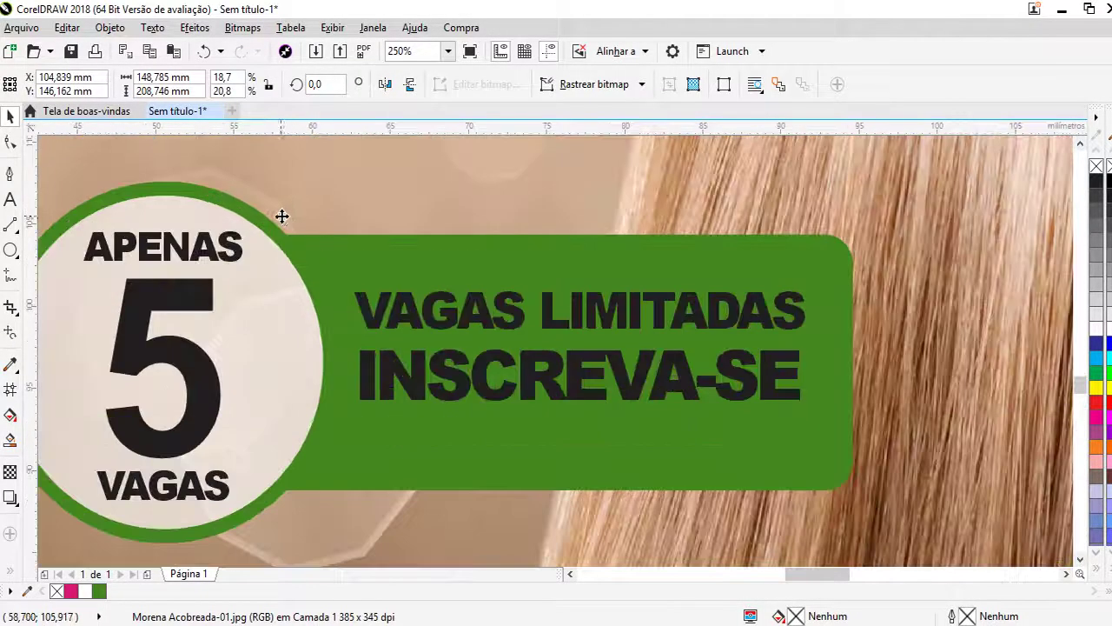
left_click(9, 250)
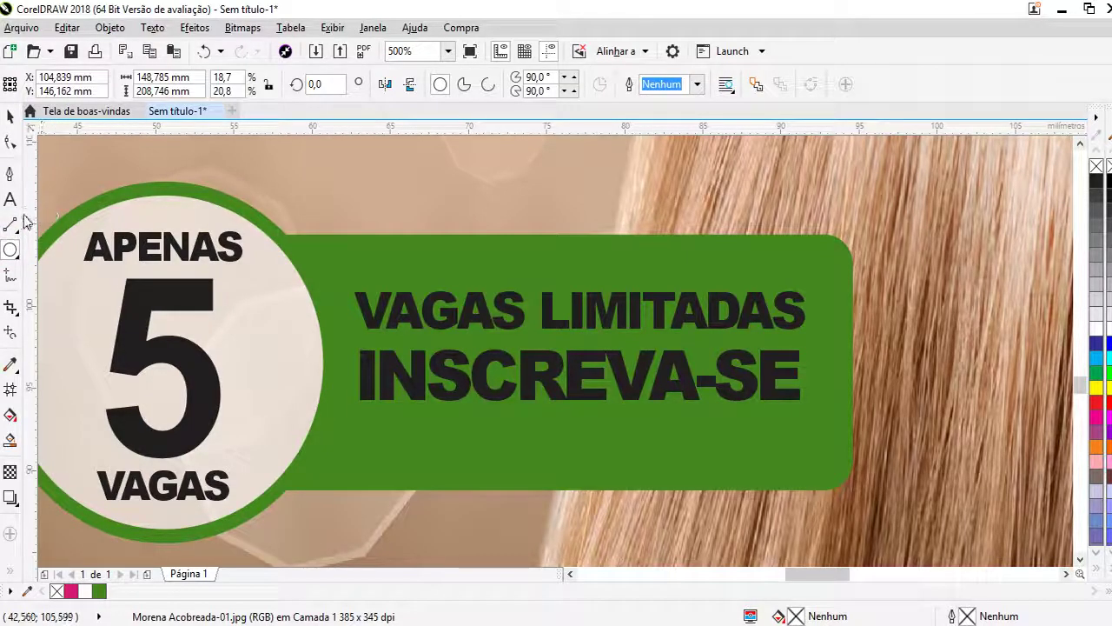
left_click(18, 259)
key("Escape")
key("F6")
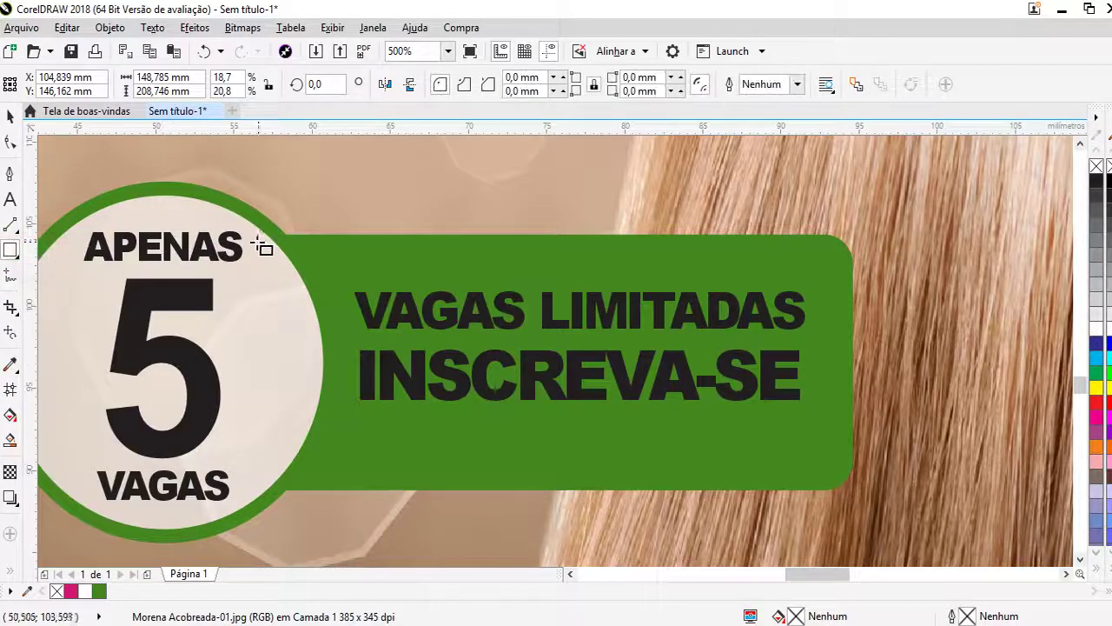
left_click_drag(248, 233, 869, 318)
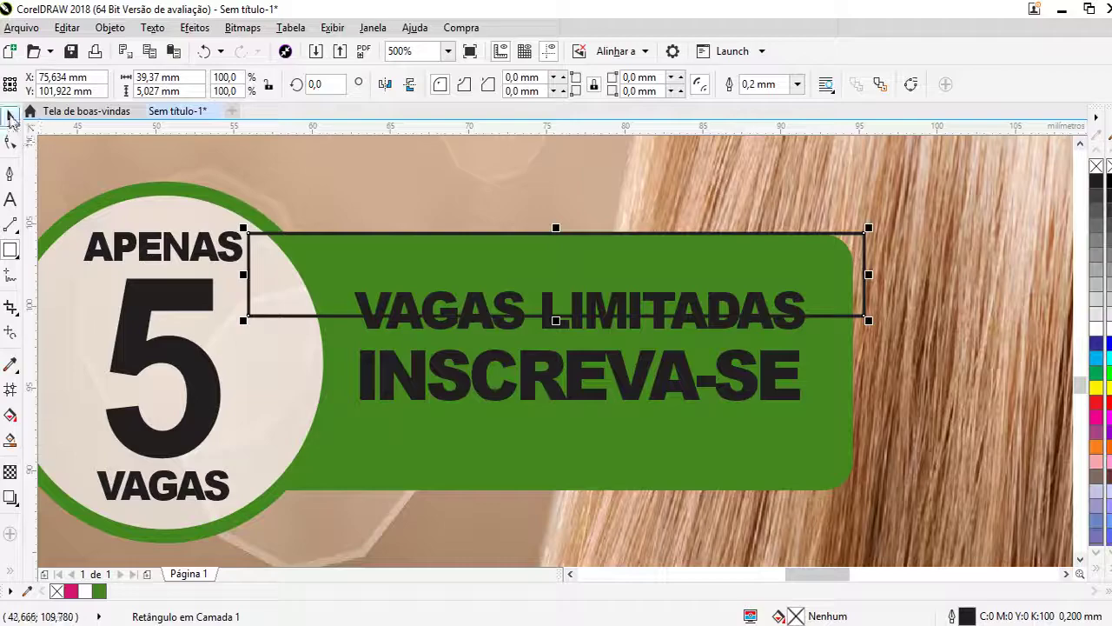
- Fill the new rectangle black and stretch its bottom edge down to make it taller
left_click(11, 118)
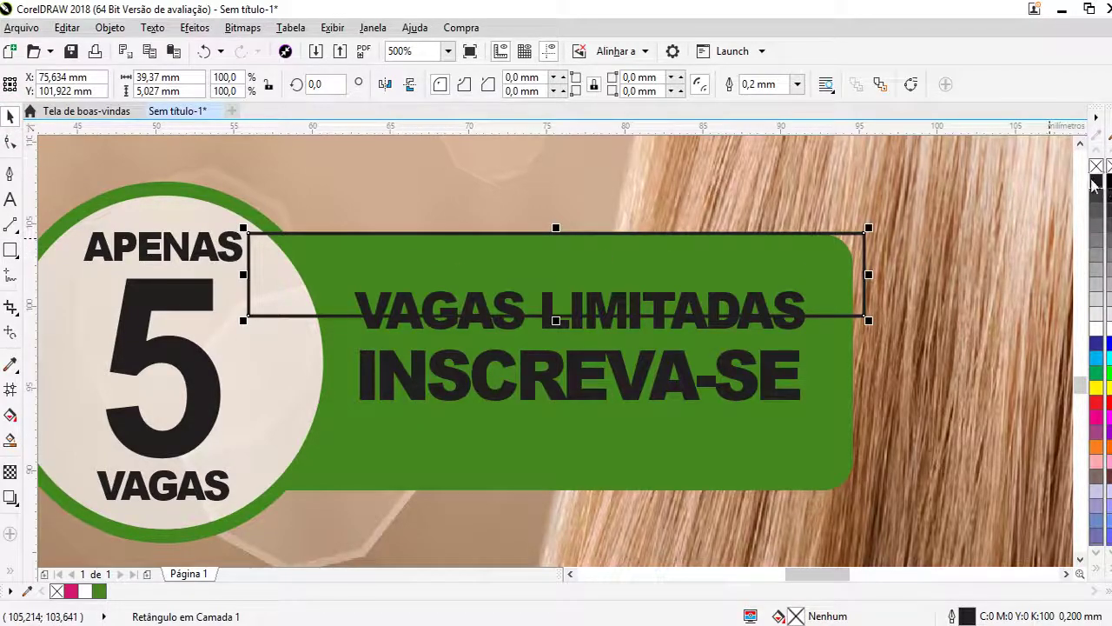
left_click(1095, 180)
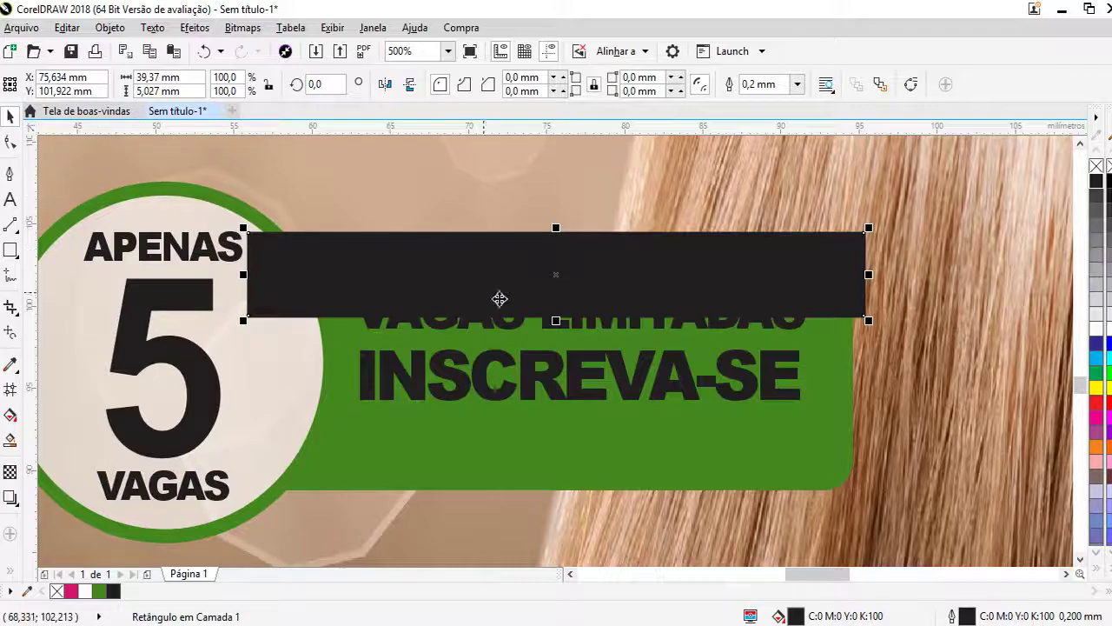
left_click_drag(556, 320, 556, 338)
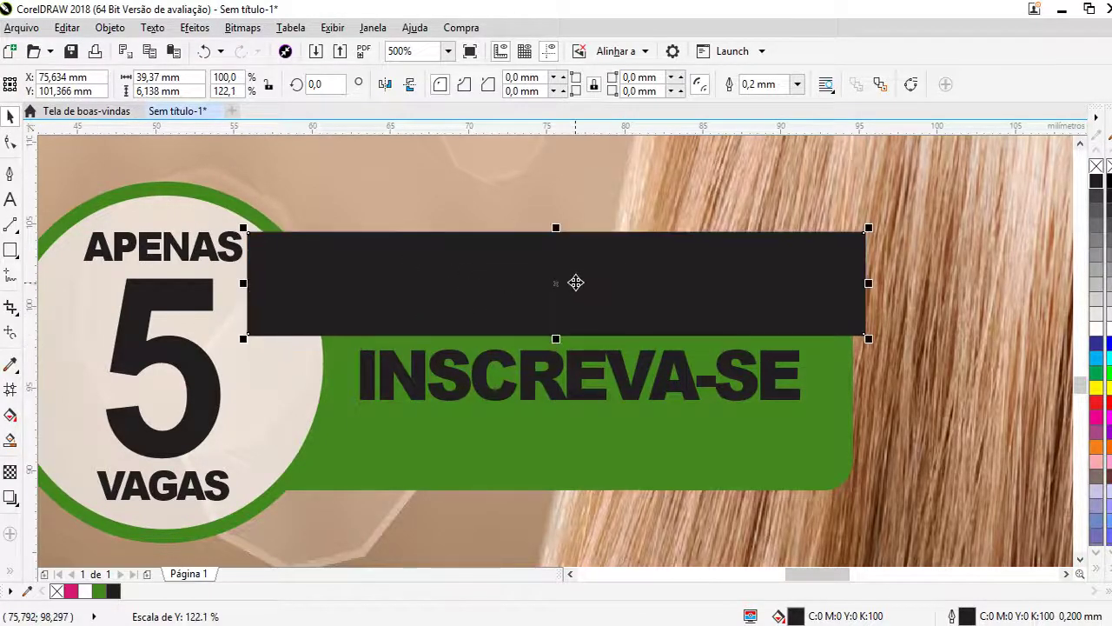
- PowerClip the black rectangle inside the green rounded badge shape
right_click(636, 252)
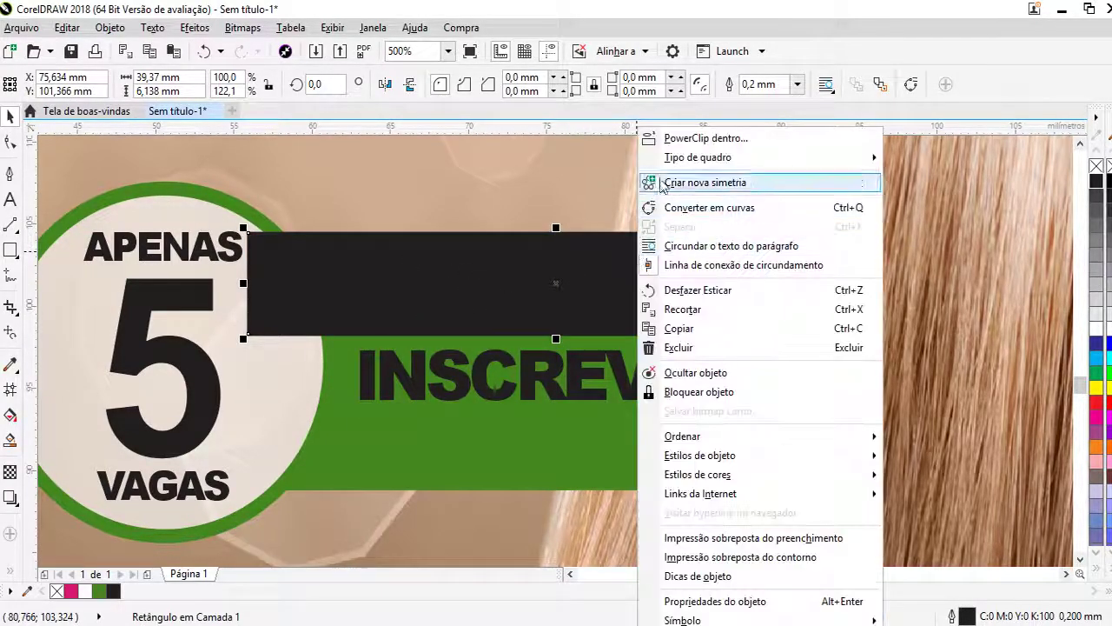
key("Escape")
key("Escape")
left_click_drag(595, 455, 294, 262)
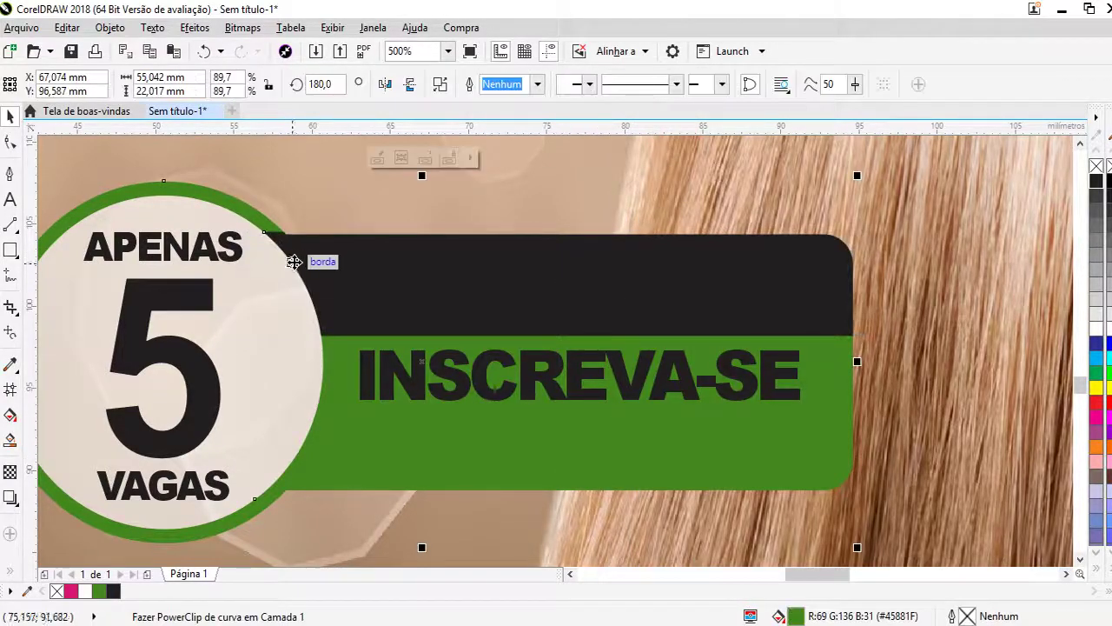
double_click(365, 274)
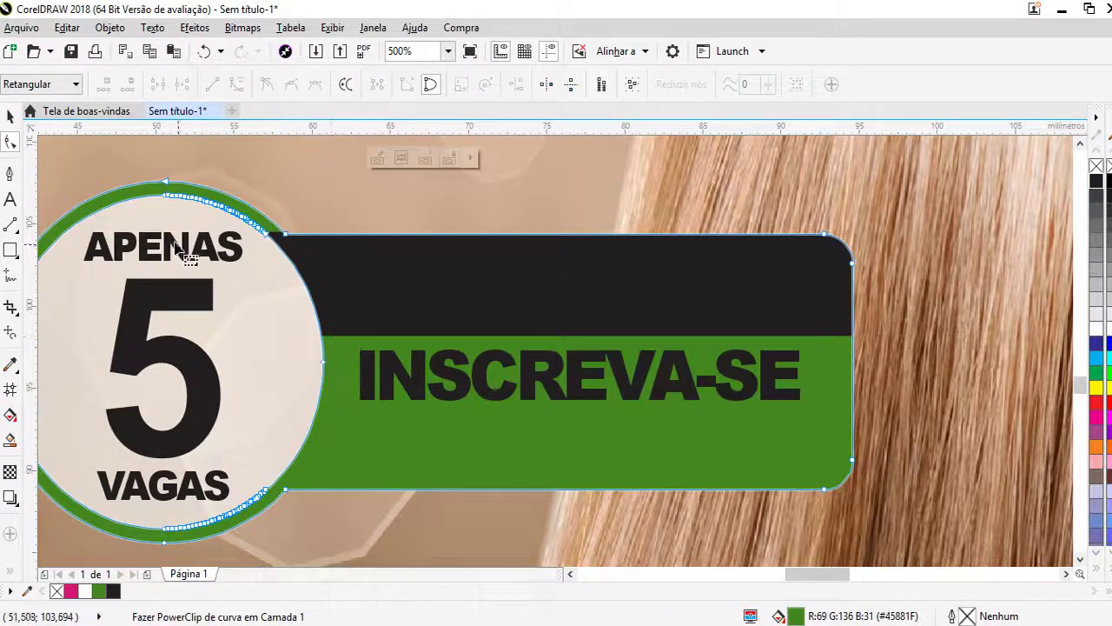
left_click(11, 116)
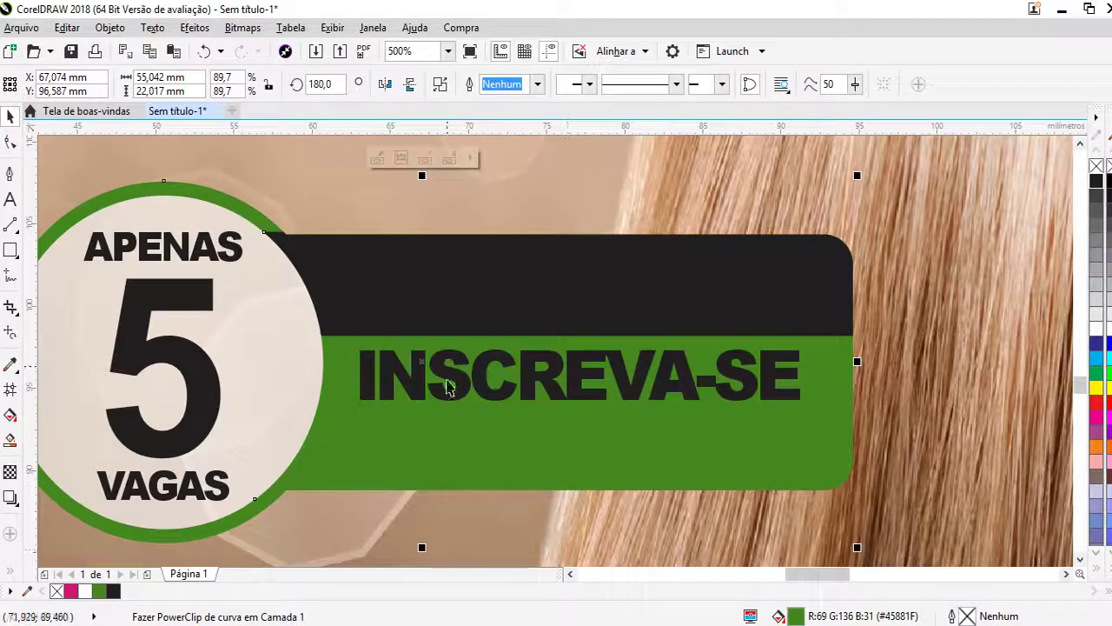
- Edit the PowerClip contents and align the black rectangle's top with the badge edge
left_click(377, 158)
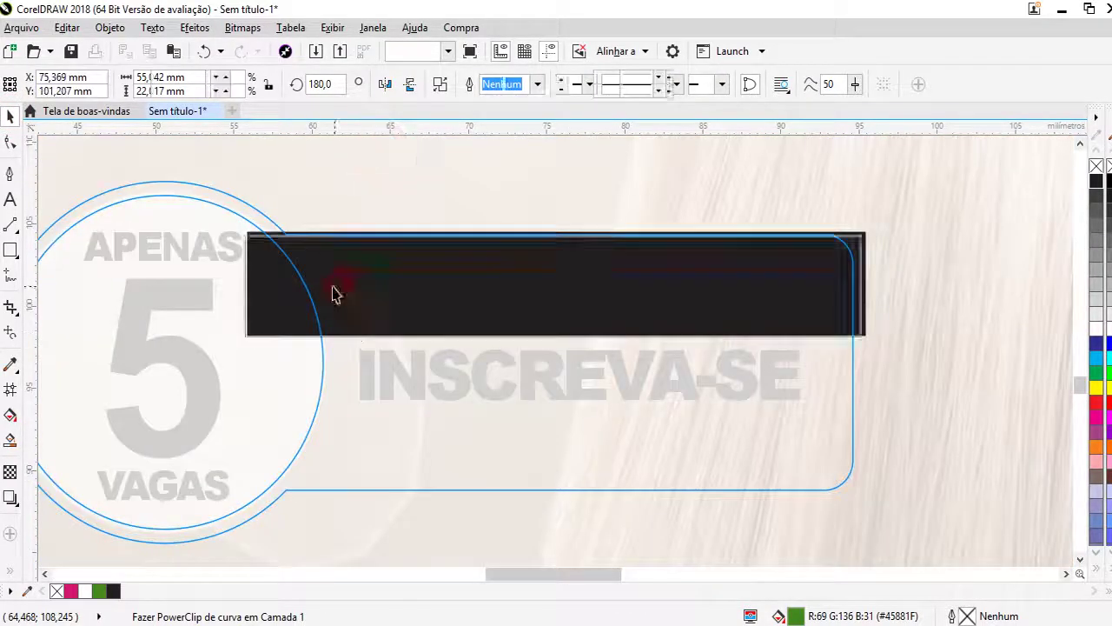
left_click(335, 294)
scroll(326, 261, "up", 2)
scroll(365, 322, "up", 2)
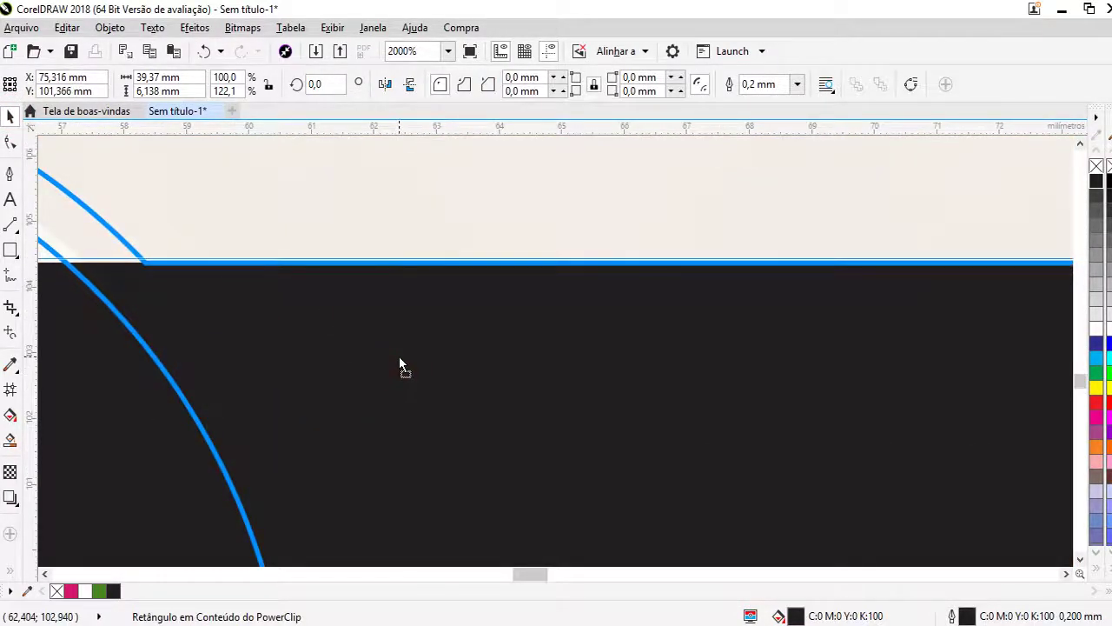
left_click_drag(400, 359, 468, 362)
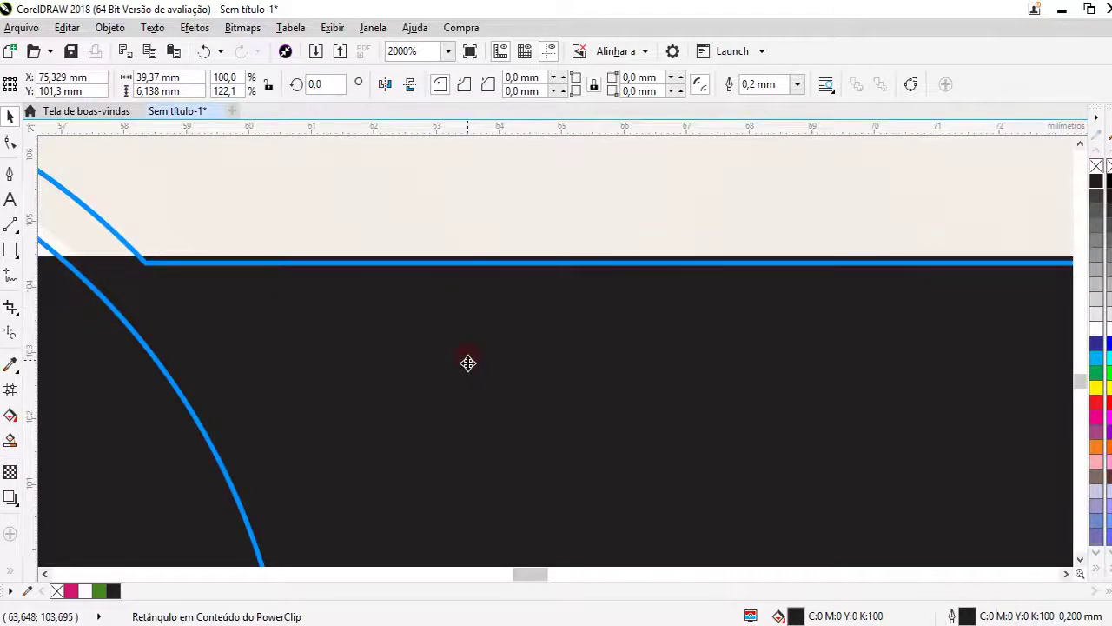
mouse_move(468, 362)
left_mouse_down()
mouse_move(792, 267)
mouse_move(523, 374)
left_mouse_up()
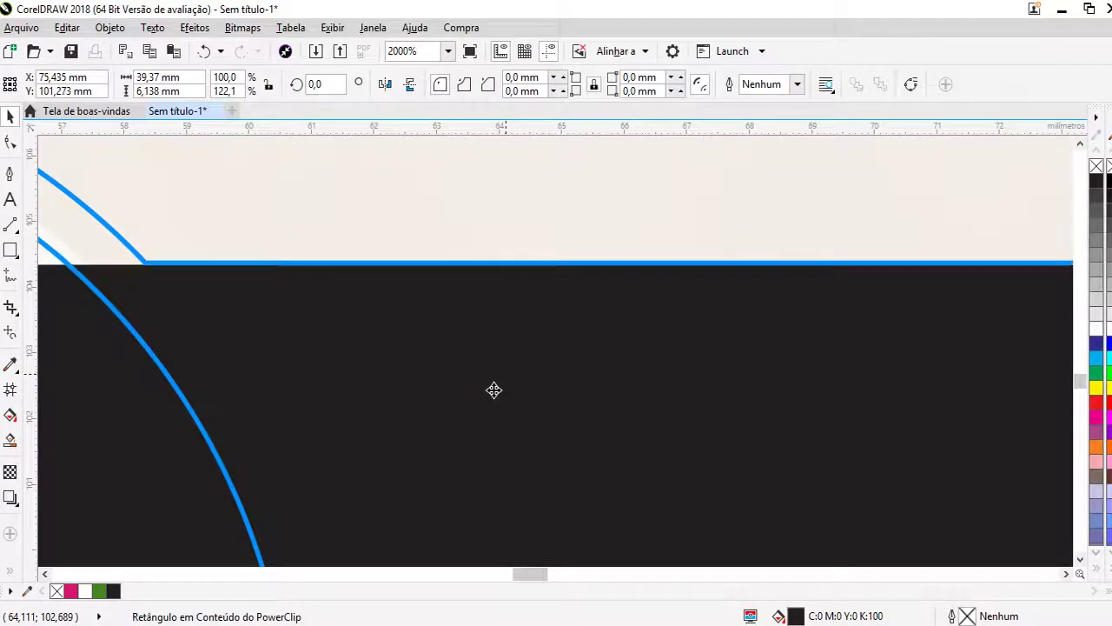
scroll(545, 288, "down", 5)
left_click(581, 203)
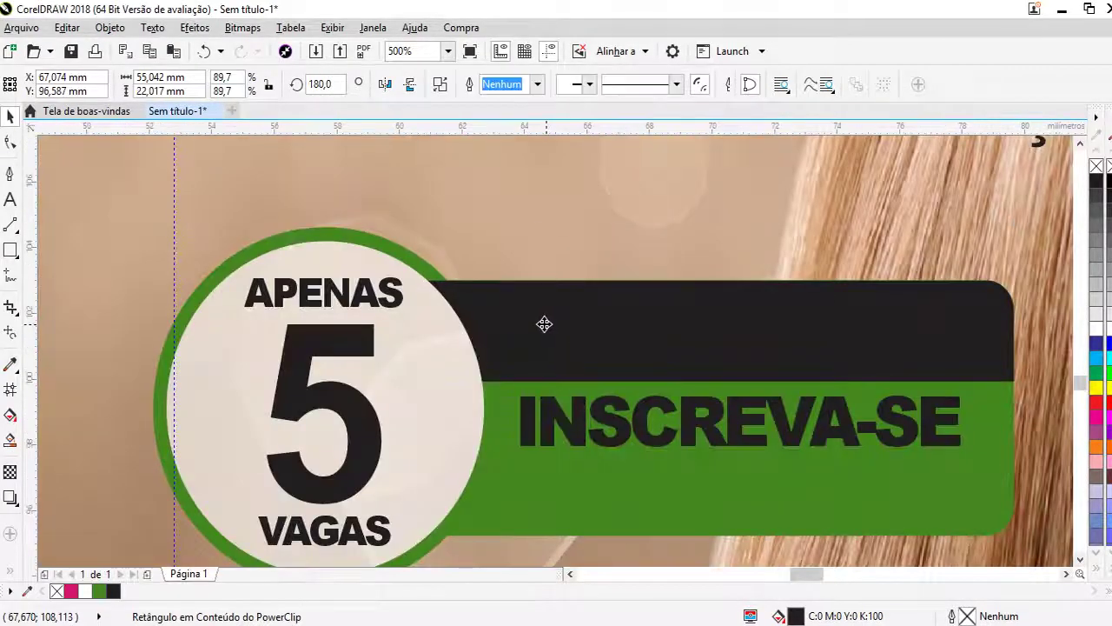
scroll(544, 323, "up", 1)
scroll(489, 402, "down", 3)
scroll(538, 402, "down", 2)
scroll(533, 384, "up", 2)
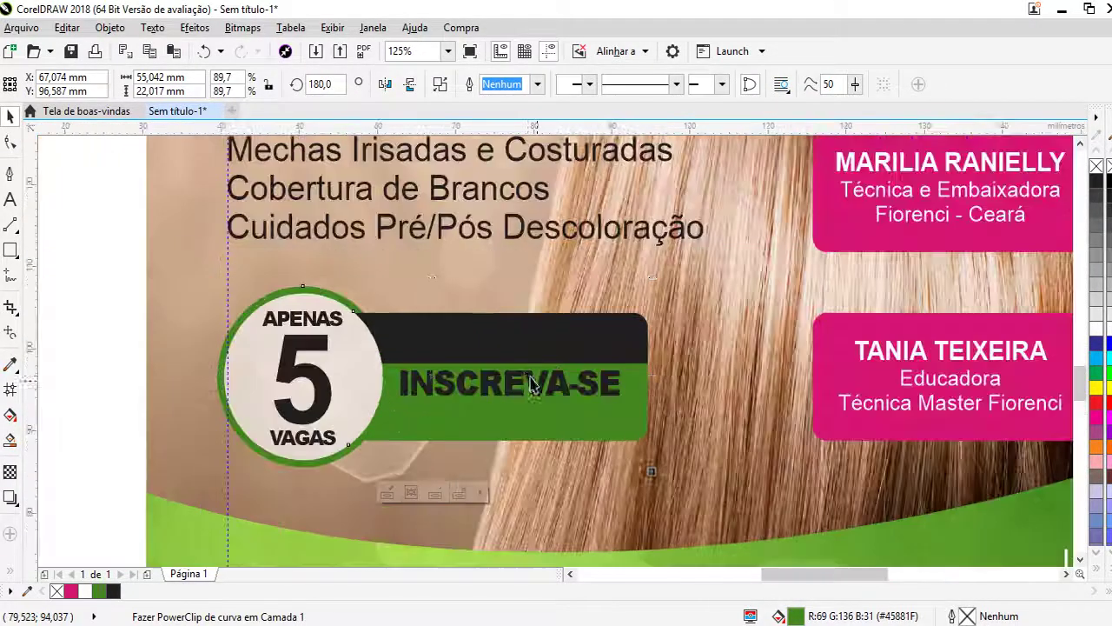
- Make the VAGAS LIMITADAS and INSCREVA-SE texts white
left_click(524, 355)
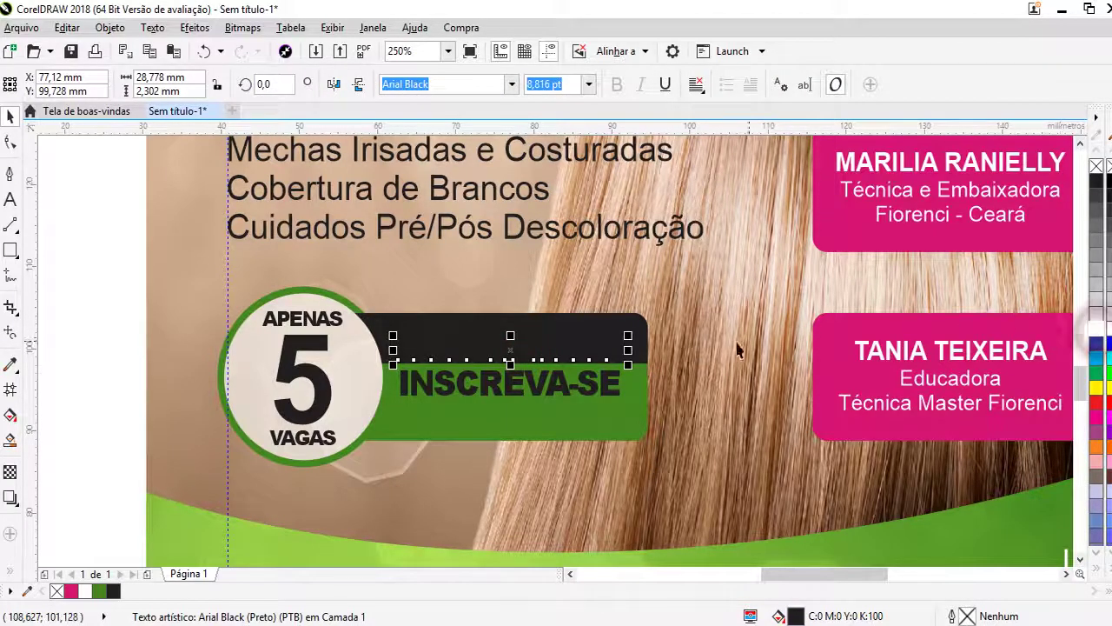
left_click(548, 390, "shift")
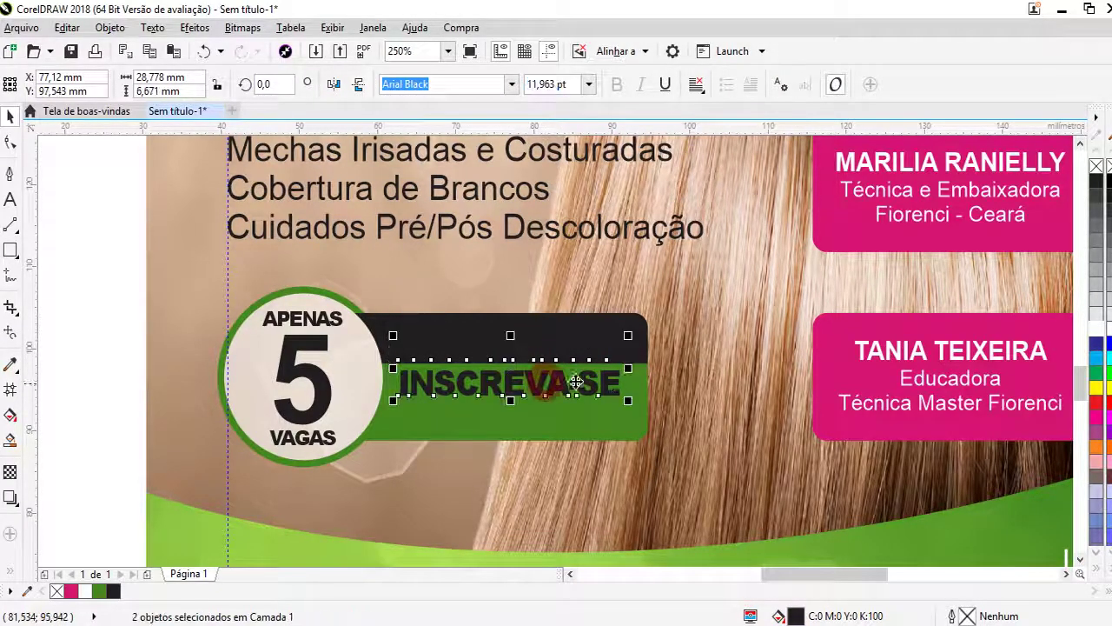
left_click(1096, 325)
left_click(92, 328)
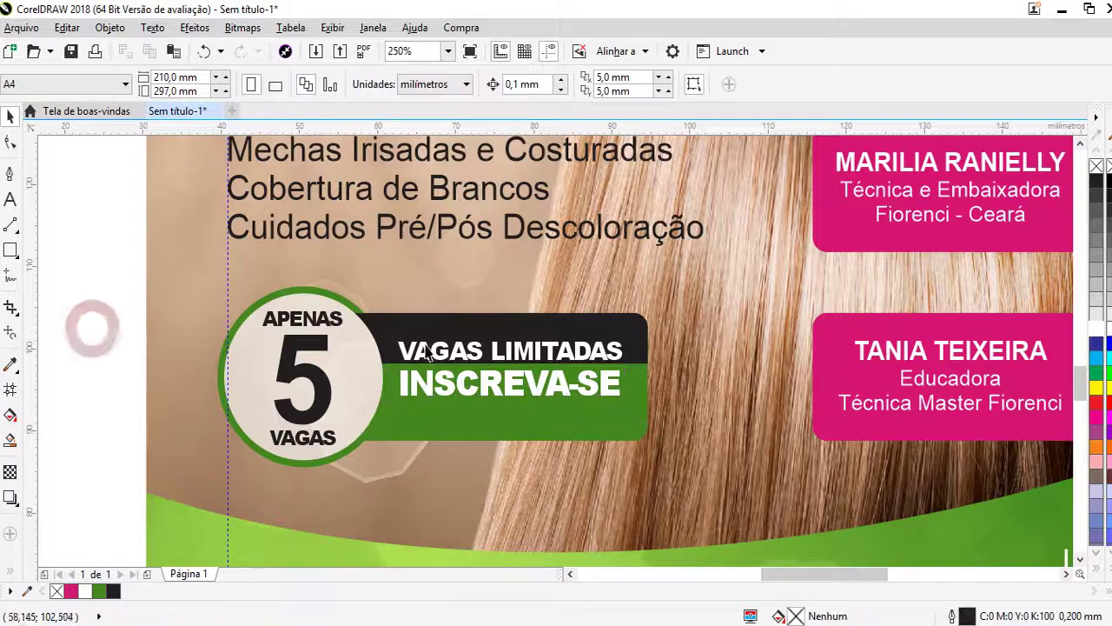
- Reposition VAGAS LIMITADAS on the black band and INSCREVA-SE within the green band
scroll(436, 352, "up", 2)
left_click_drag(464, 355, 496, 358)
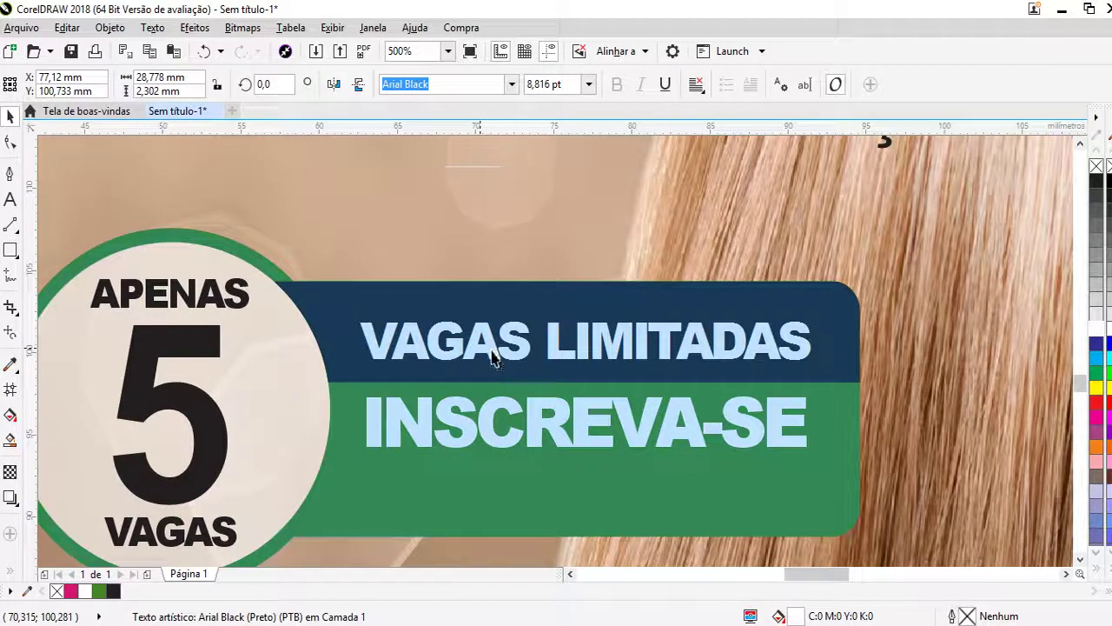
left_click_drag(589, 434, 584, 454)
left_click(799, 352, "shift")
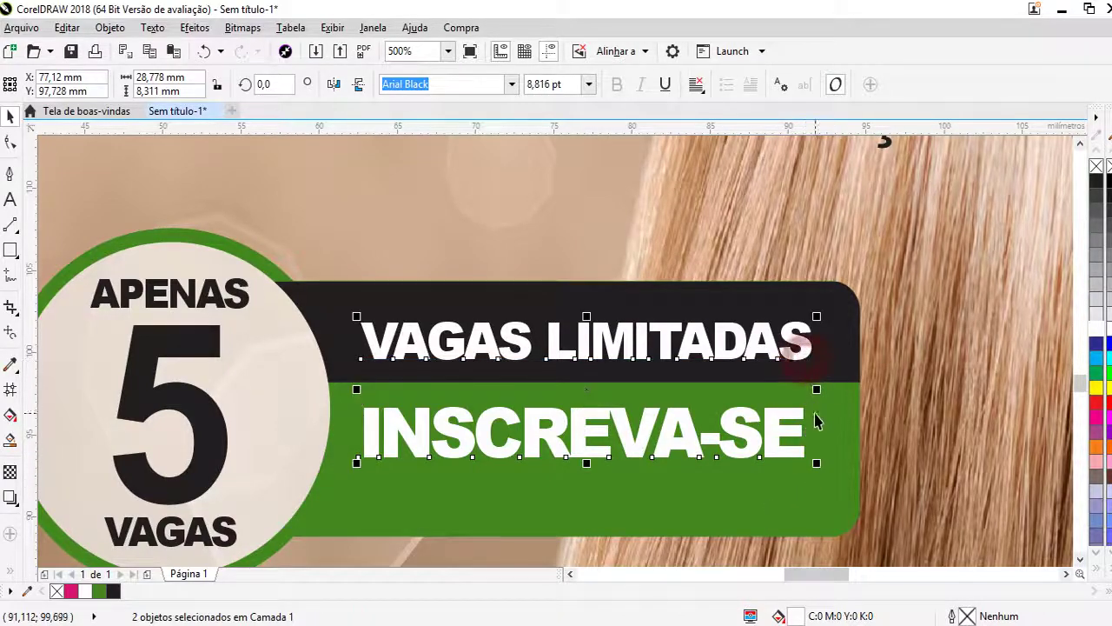
scroll(811, 432, "down", 4)
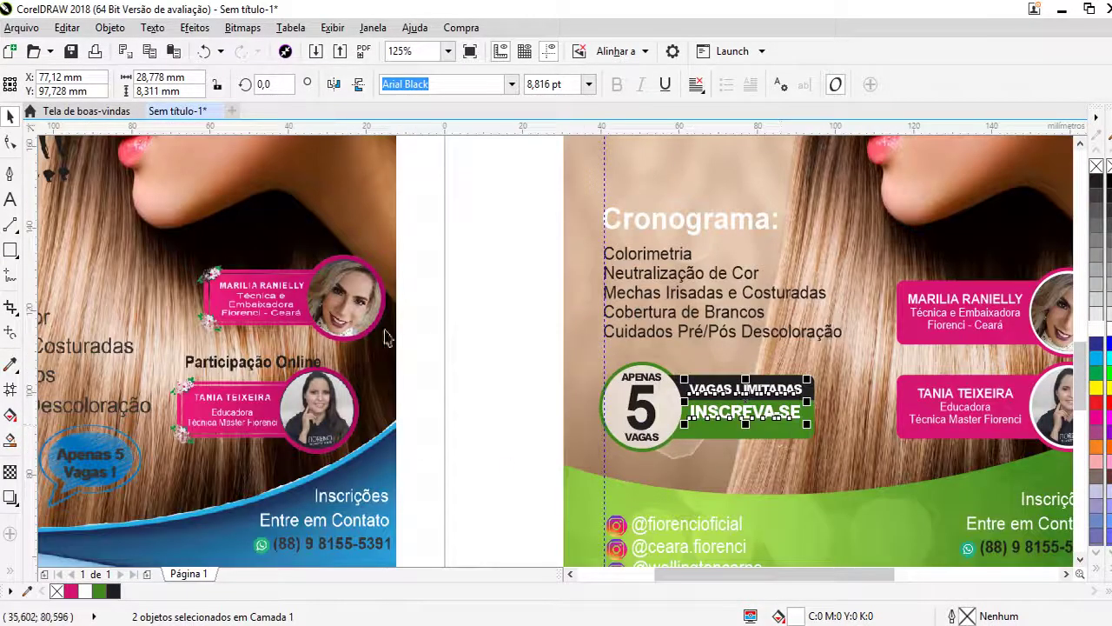
key("Escape")
scroll(799, 410, "up", 2)
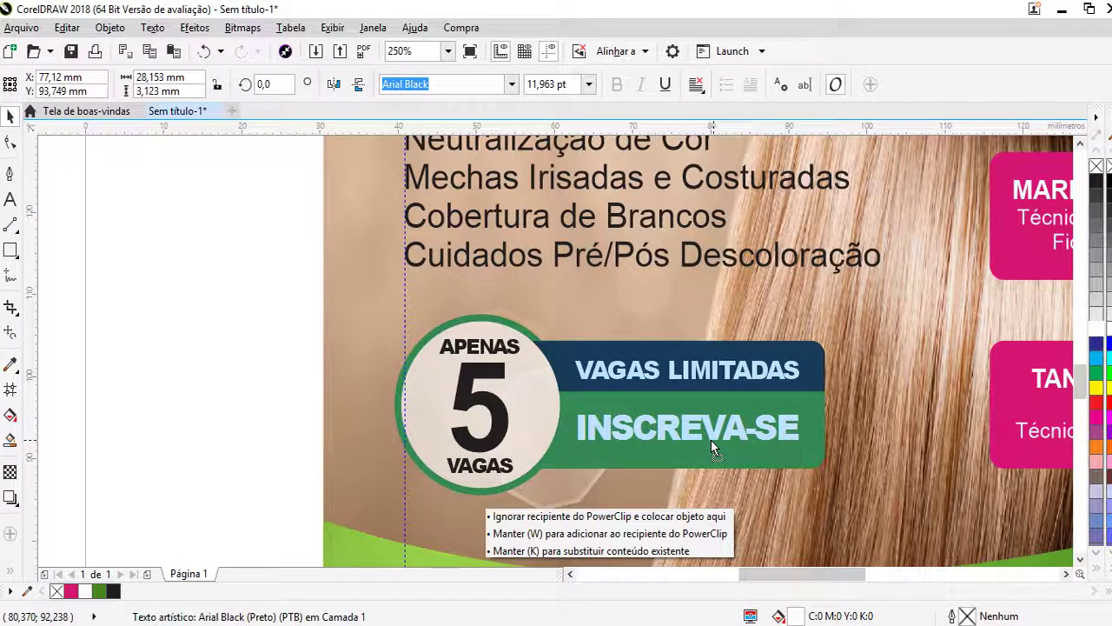
- Centre INSCREVA-SE and stretch the clipped black rectangle into a taller 7.765 mm band
left_click_drag(713, 436, 711, 440)
key("F10")
left_click(720, 392)
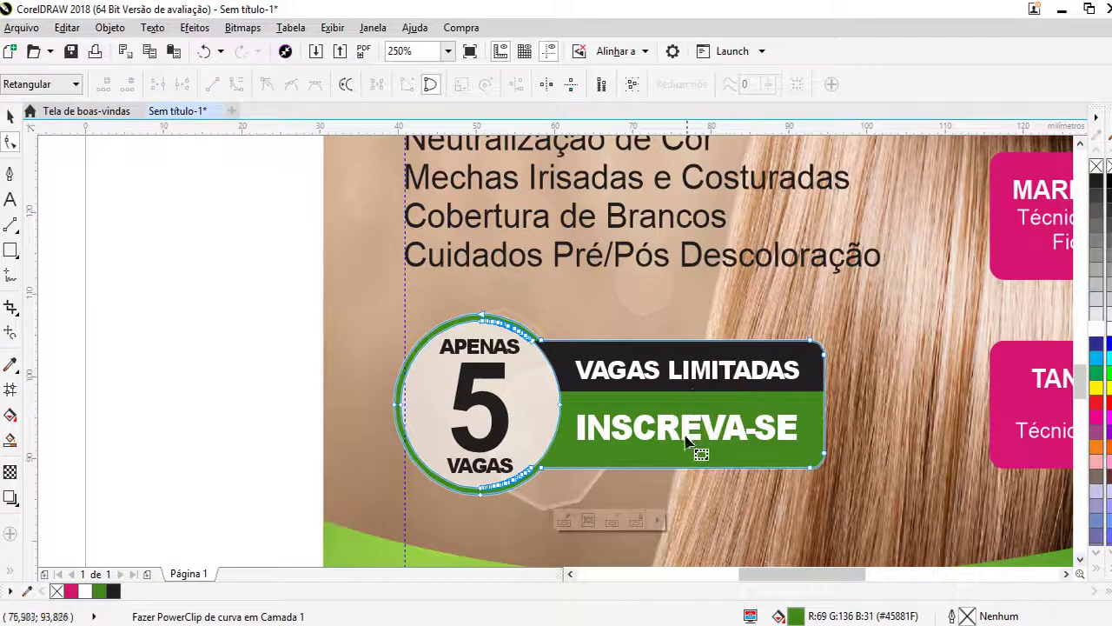
left_click(563, 522)
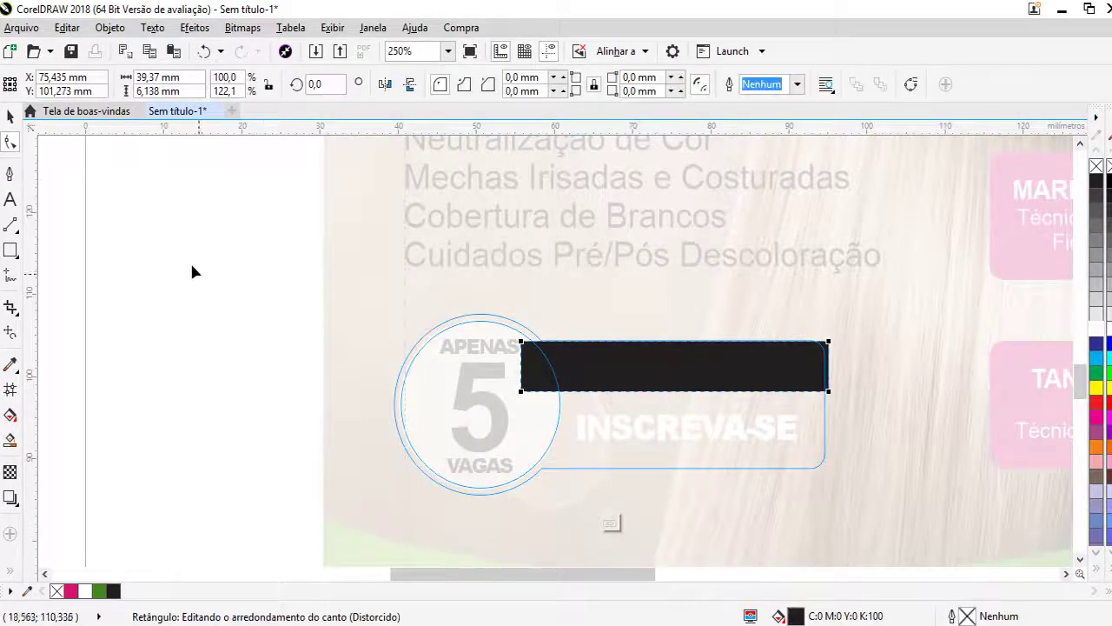
left_click(11, 118)
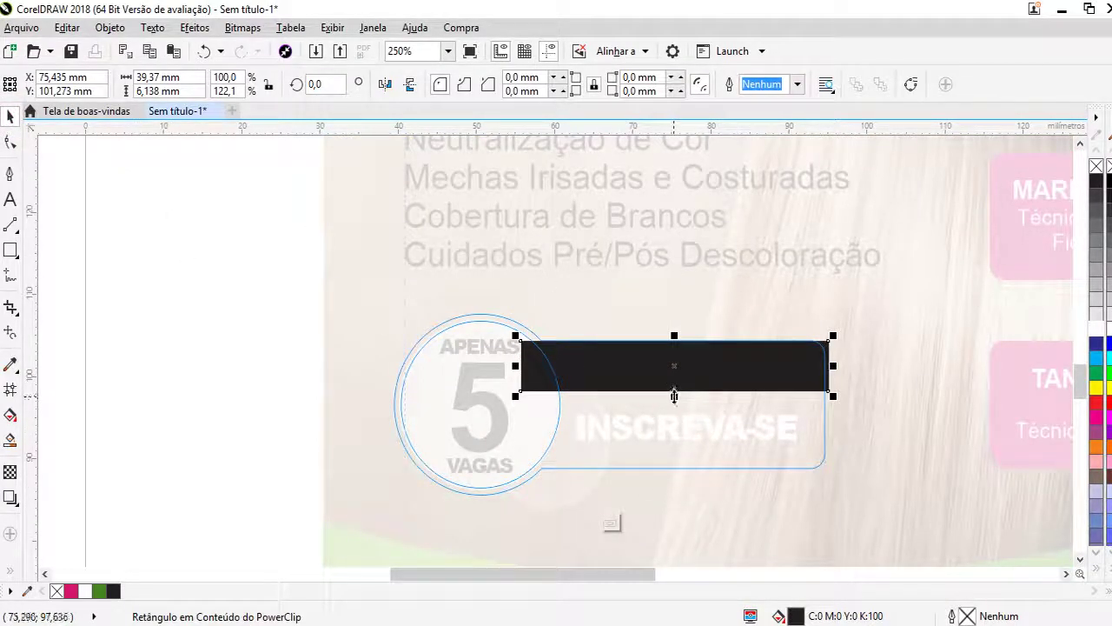
mouse_move(674, 396)
left_mouse_down()
mouse_move(674, 408)
mouse_move(670, 387)
left_mouse_up()
left_click(609, 521)
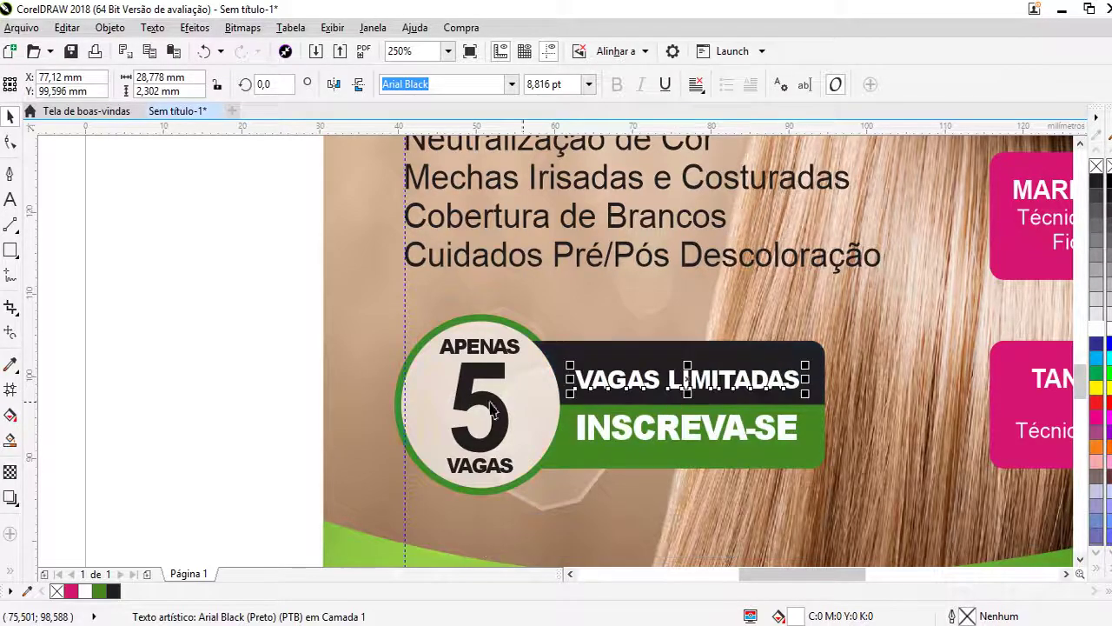
- Nudge the VAGAS LIMITADAS text up slightly with the arrow key
left_click(217, 397)
left_click(687, 386)
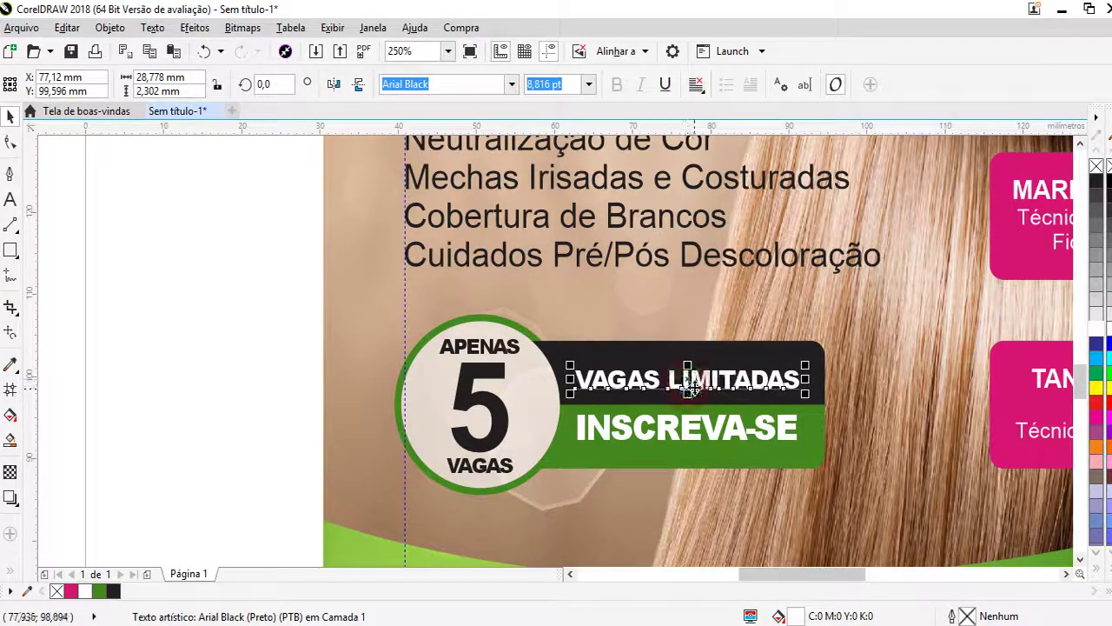
key("Up")
key("Up")
key("F4")
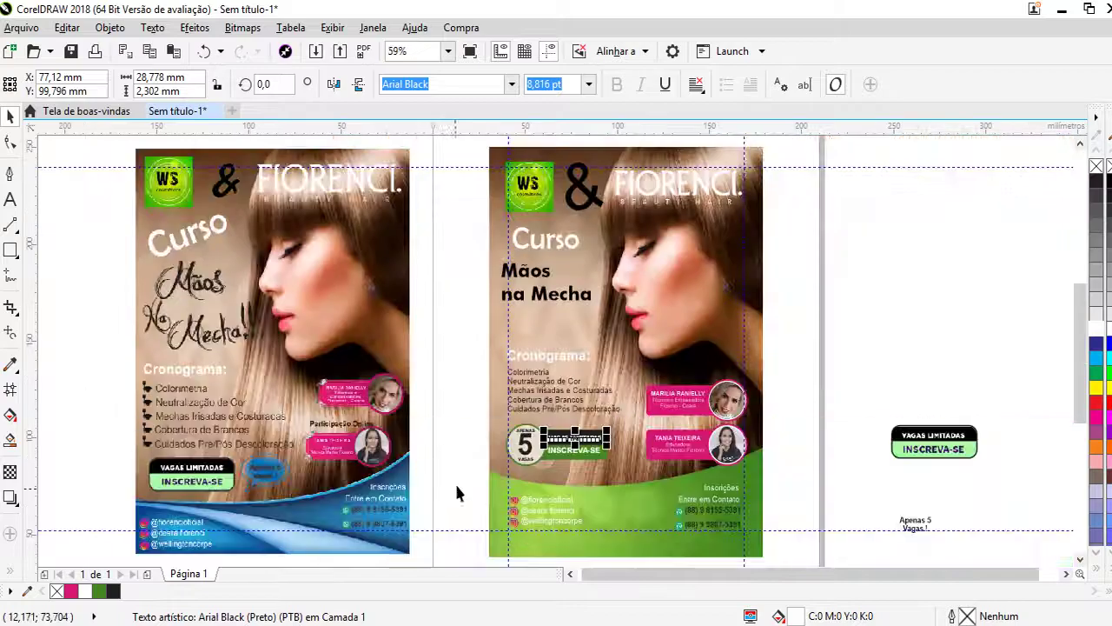
left_click(448, 410)
scroll(604, 436, "up", 5)
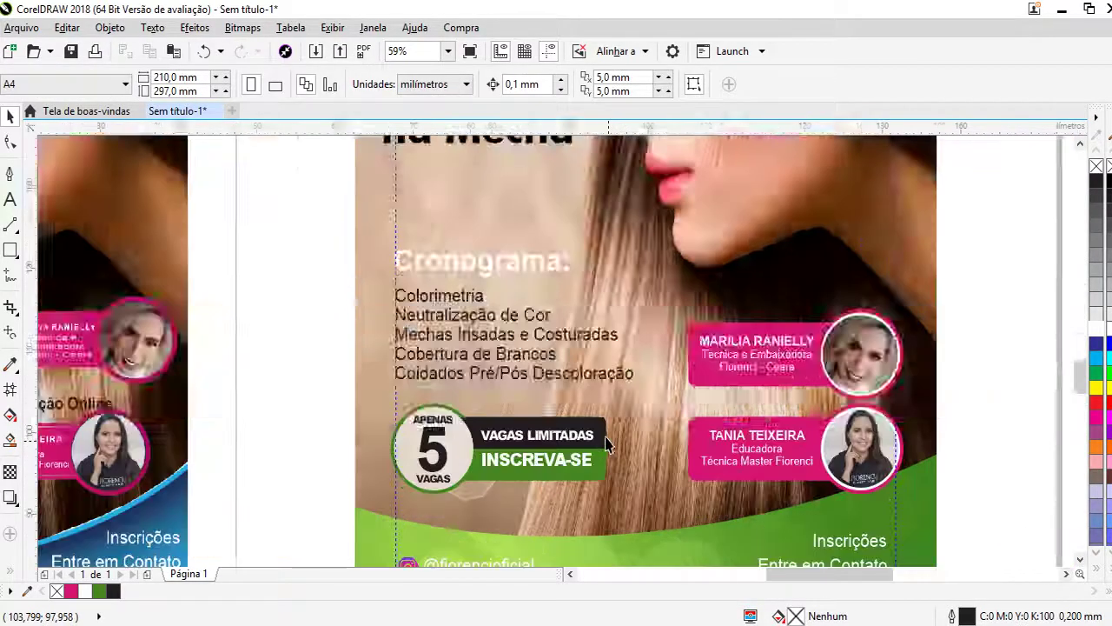
- Give the clipped black rectangle a rich black fill of CMYK 75/68/65/90
left_click(605, 436)
key("F10")
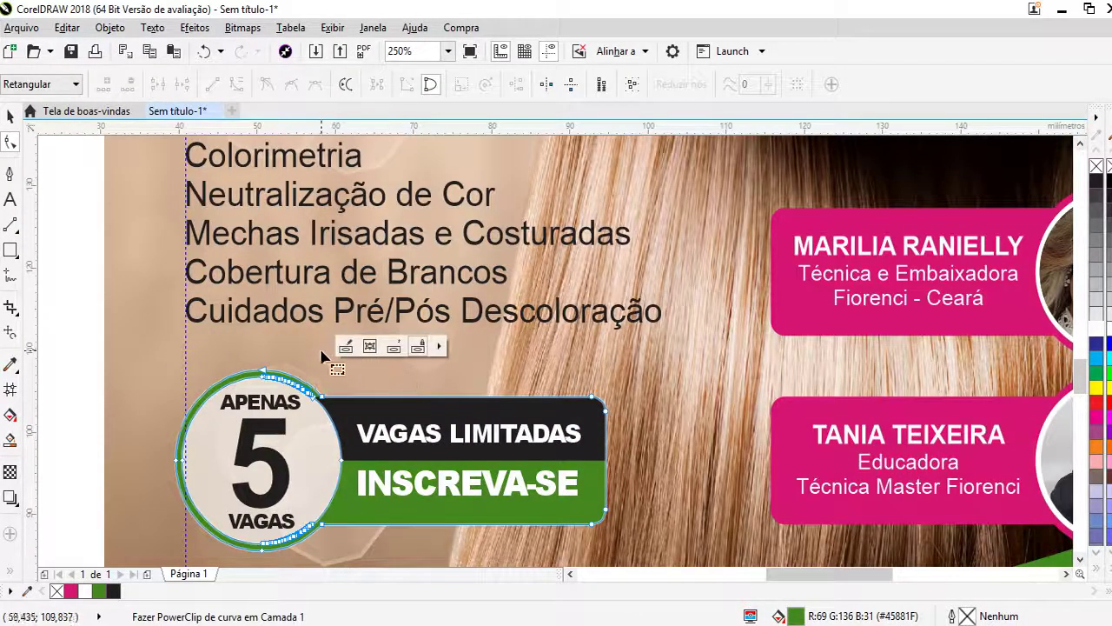
left_click(346, 346)
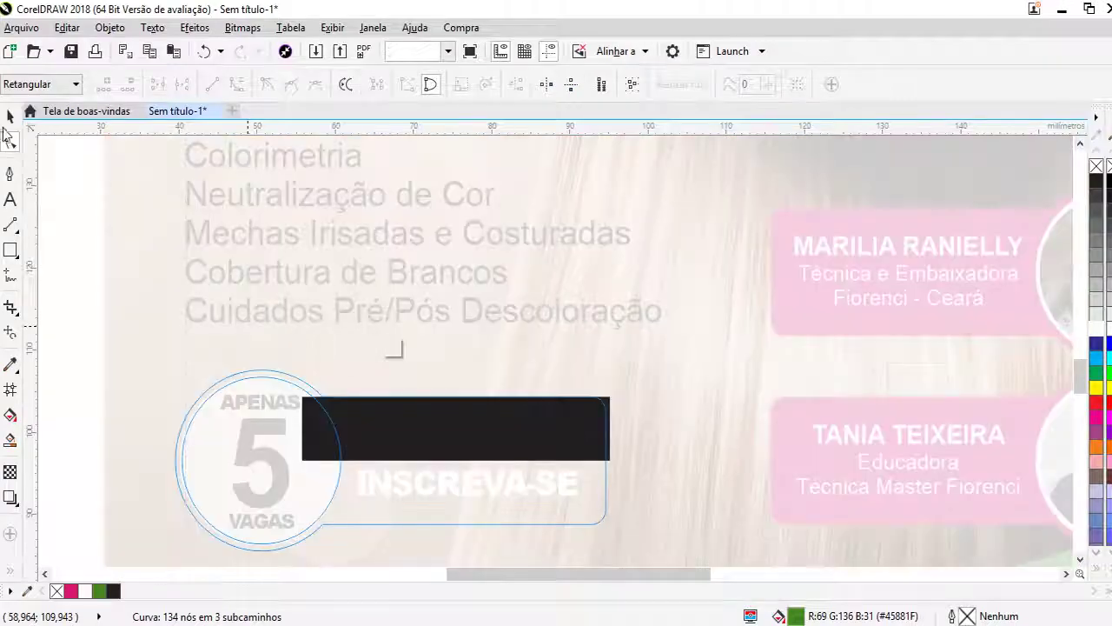
left_click(501, 430)
double_click(796, 613)
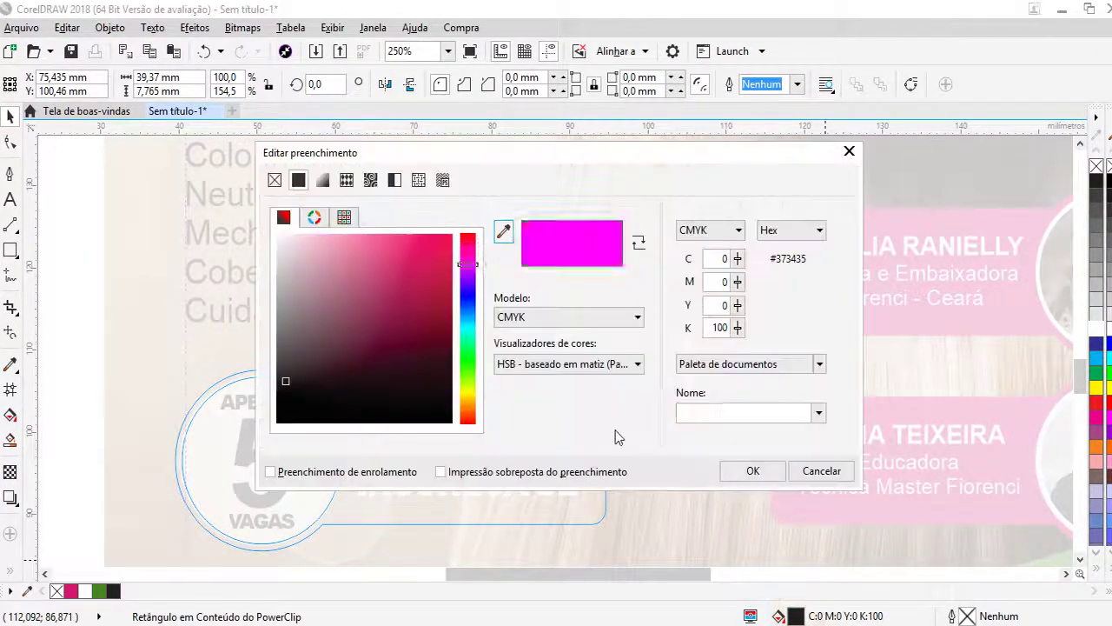
left_click(450, 420)
left_click(735, 477)
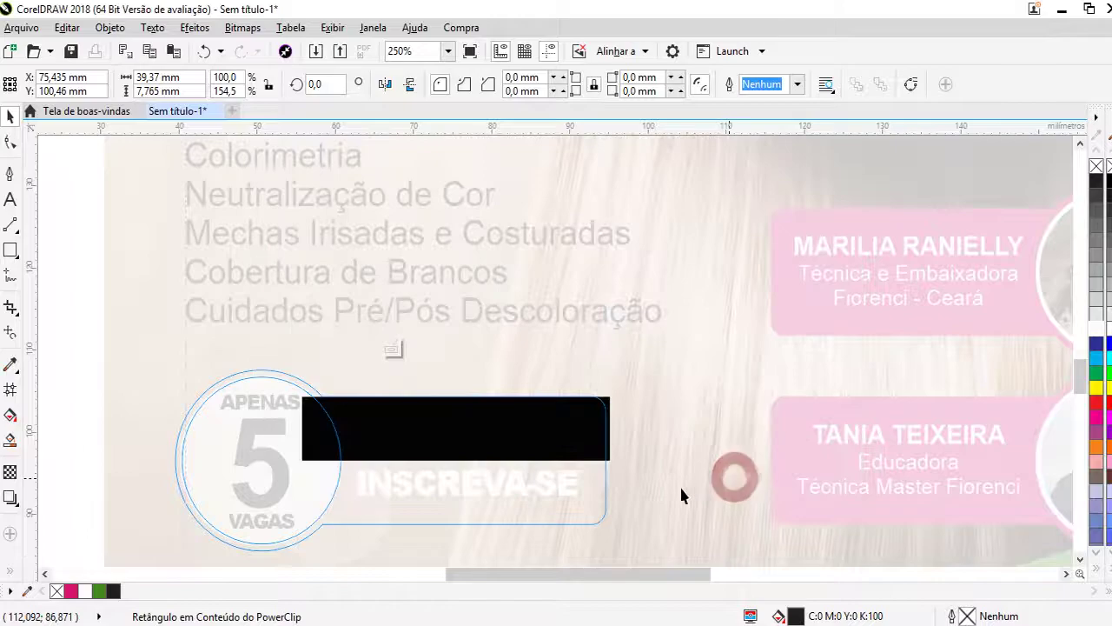
scroll(492, 391, "down", 2)
left_click(490, 426)
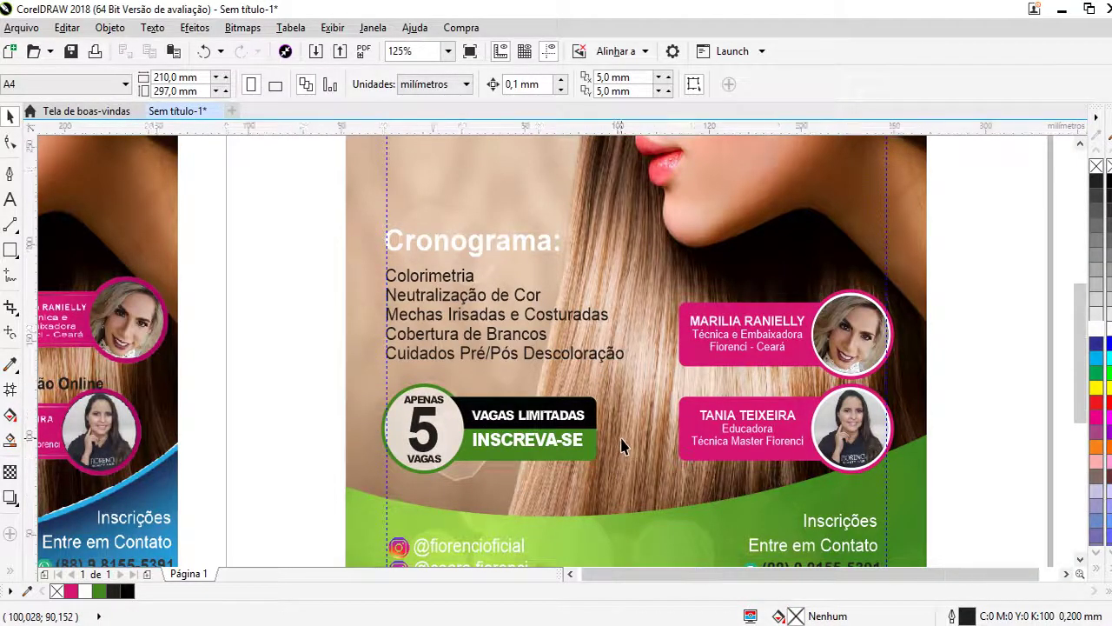
scroll(620, 447, "down", 2)
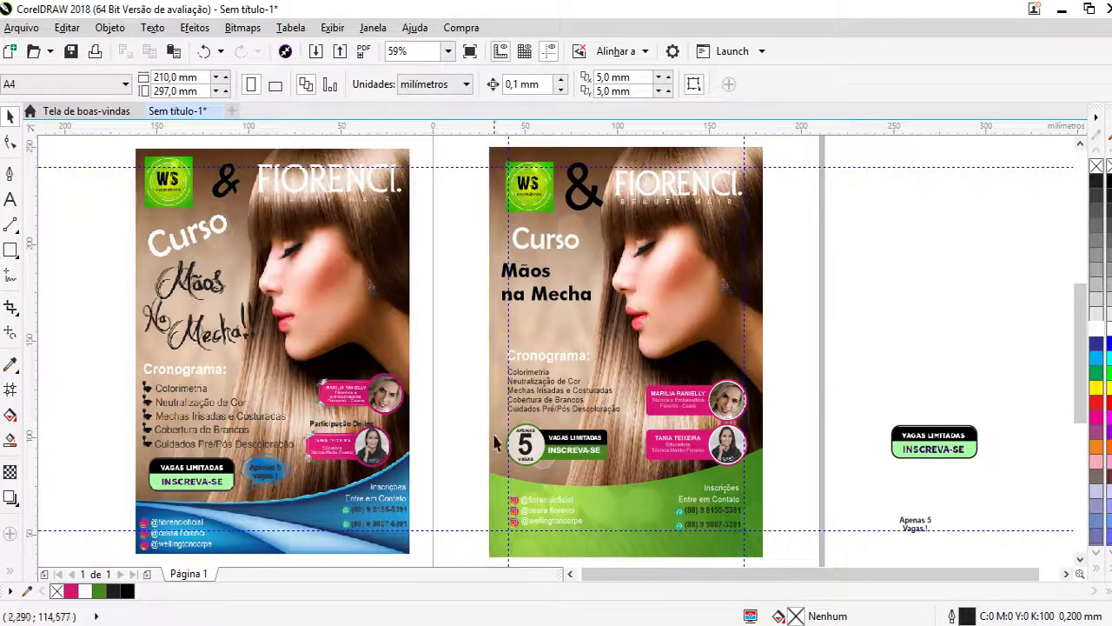
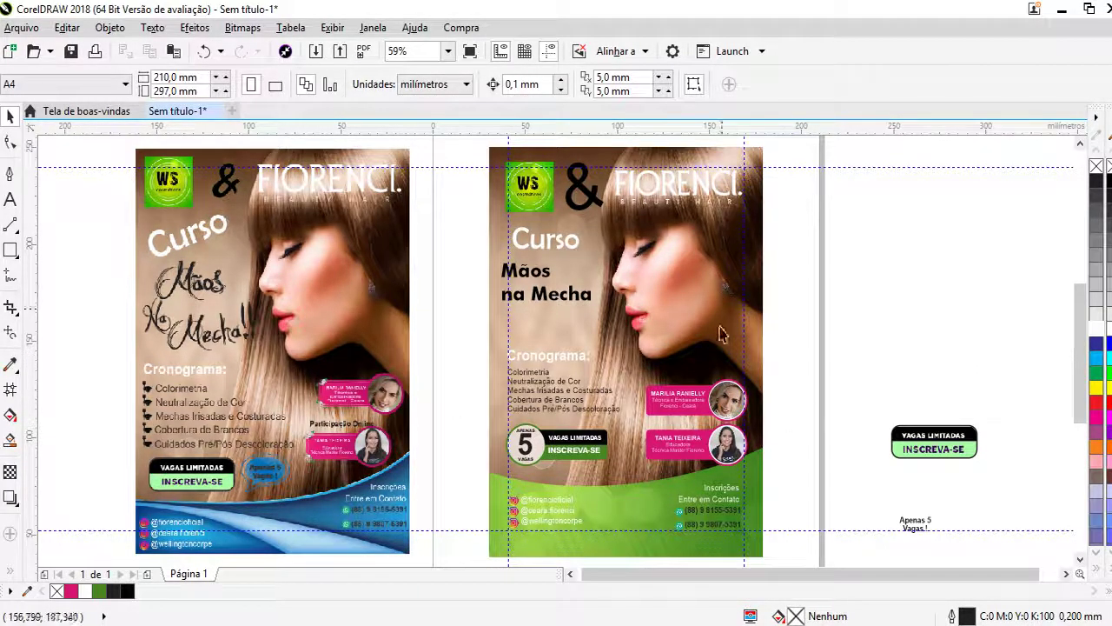
- Draw a thin black, outline-free rectangle above the WS logo, keeping the logo in front
scroll(682, 165, "up", 2)
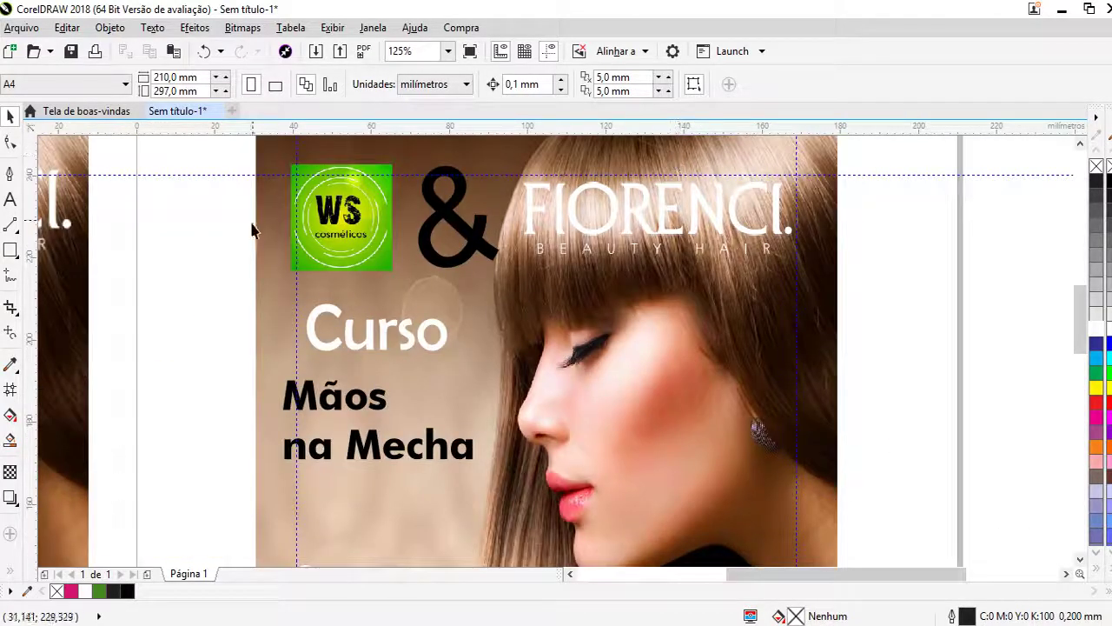
left_click(366, 208)
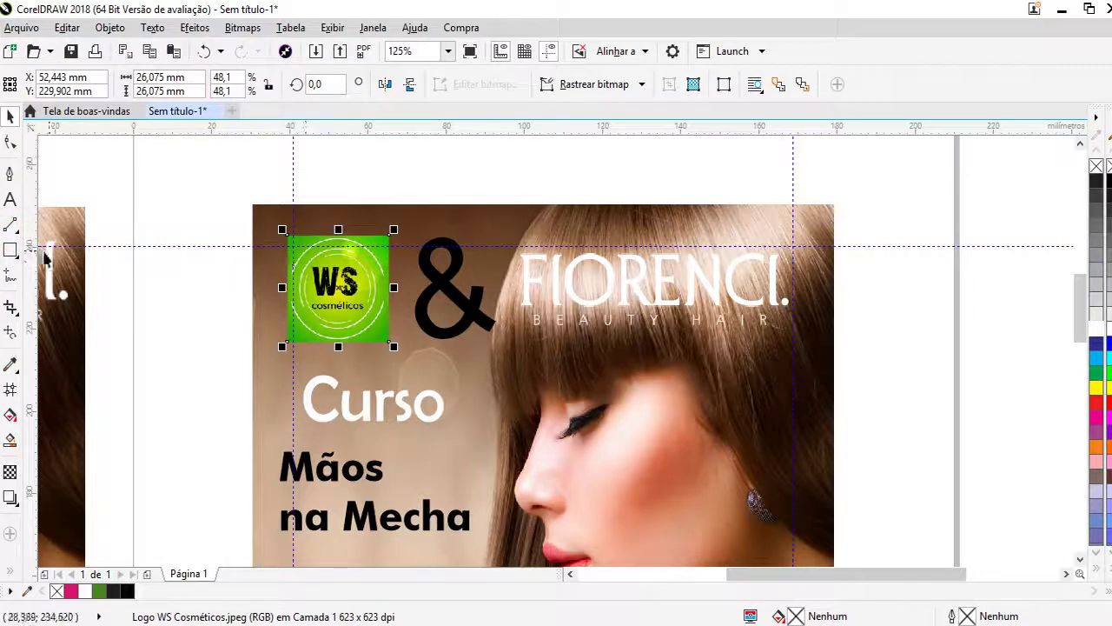
left_click(10, 250)
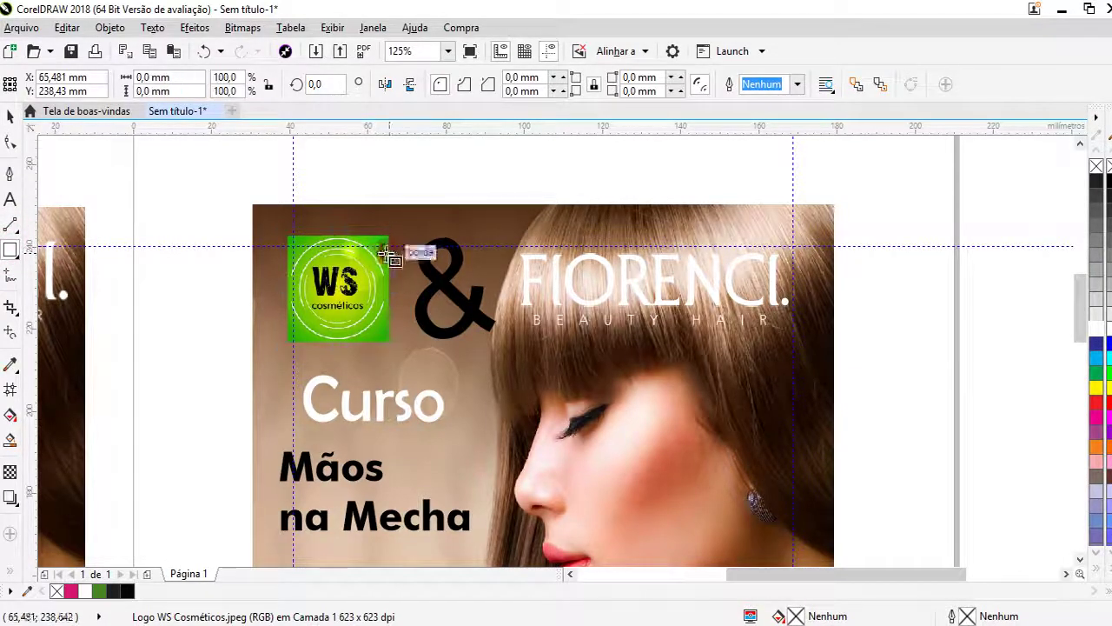
mouse_move(389, 253)
left_mouse_down()
mouse_move(302, 244)
mouse_move(290, 205)
mouse_move(271, 262)
left_mouse_up()
scroll(290, 205, "up", 3)
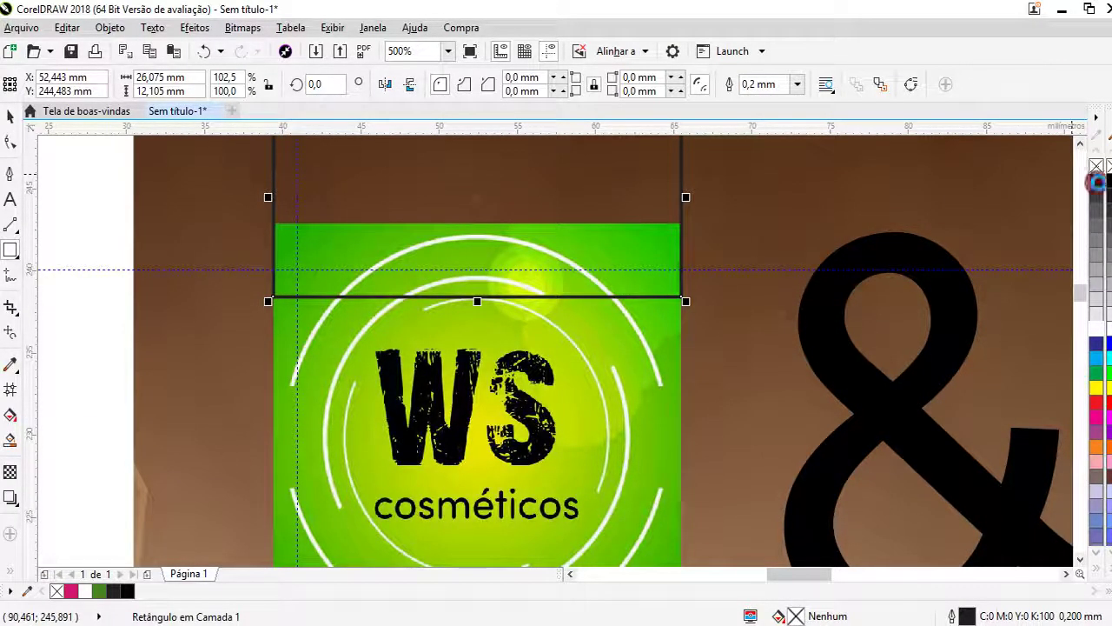
left_click(1096, 180)
right_click(1097, 165)
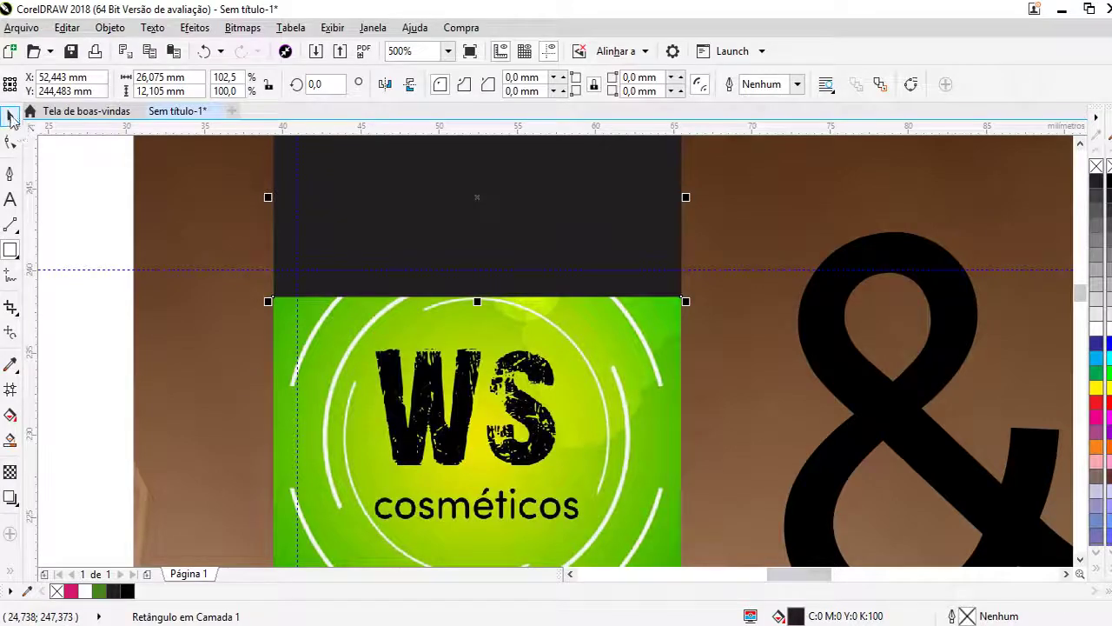
left_click(443, 391)
right_click(444, 391)
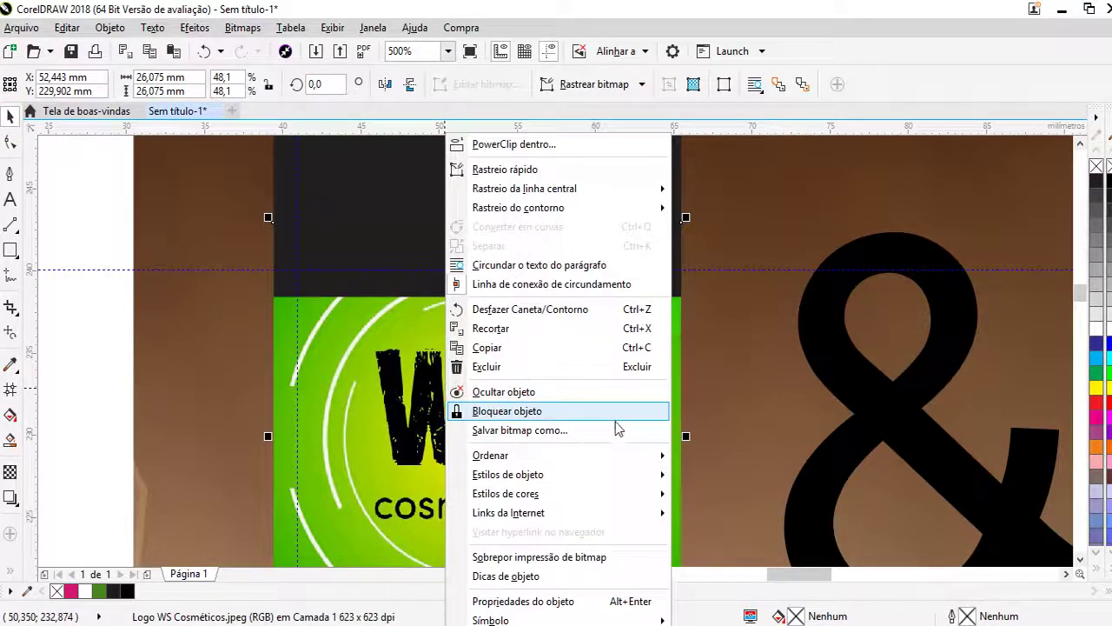
mouse_move(521, 455)
left_click(704, 449)
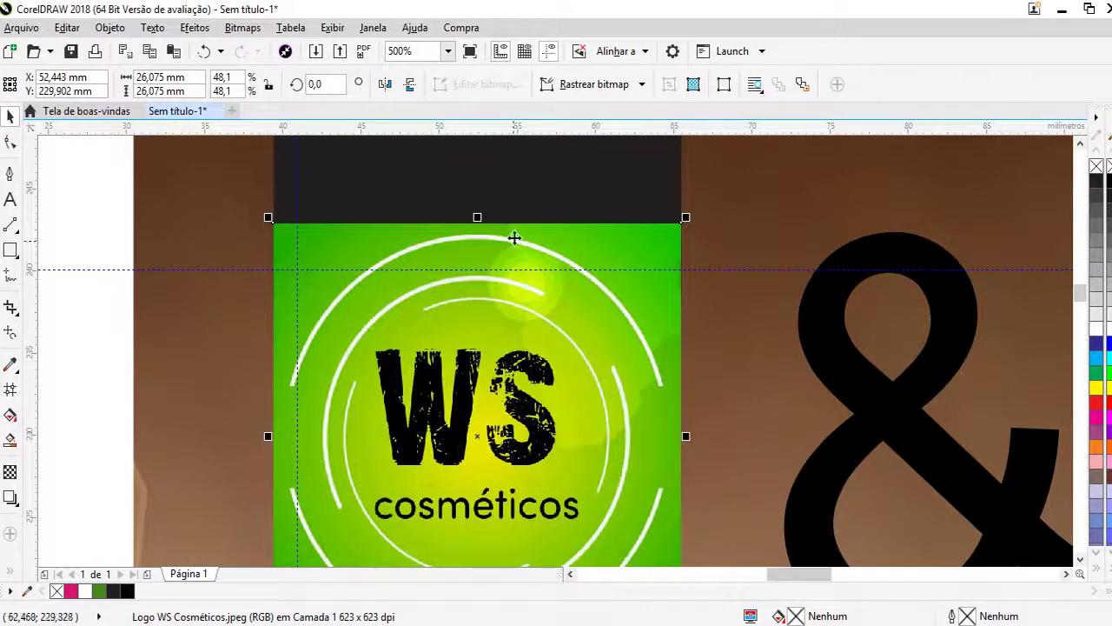
- Fill the top rectangle with green sampled from the WS logo by eyedropper
left_click(519, 184)
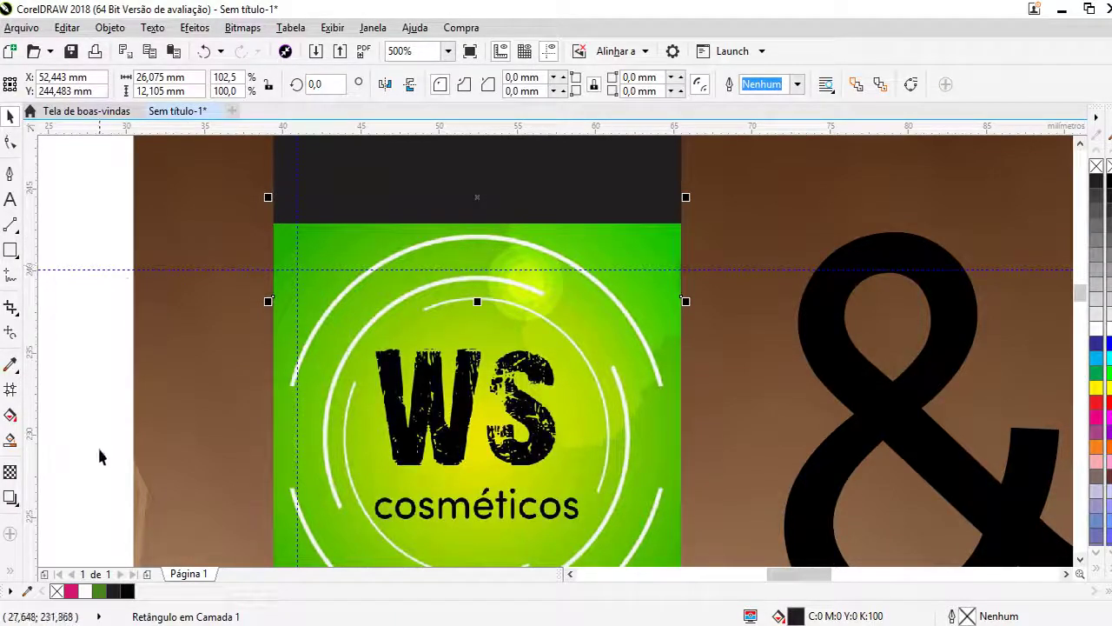
left_click(11, 368)
left_click(456, 225)
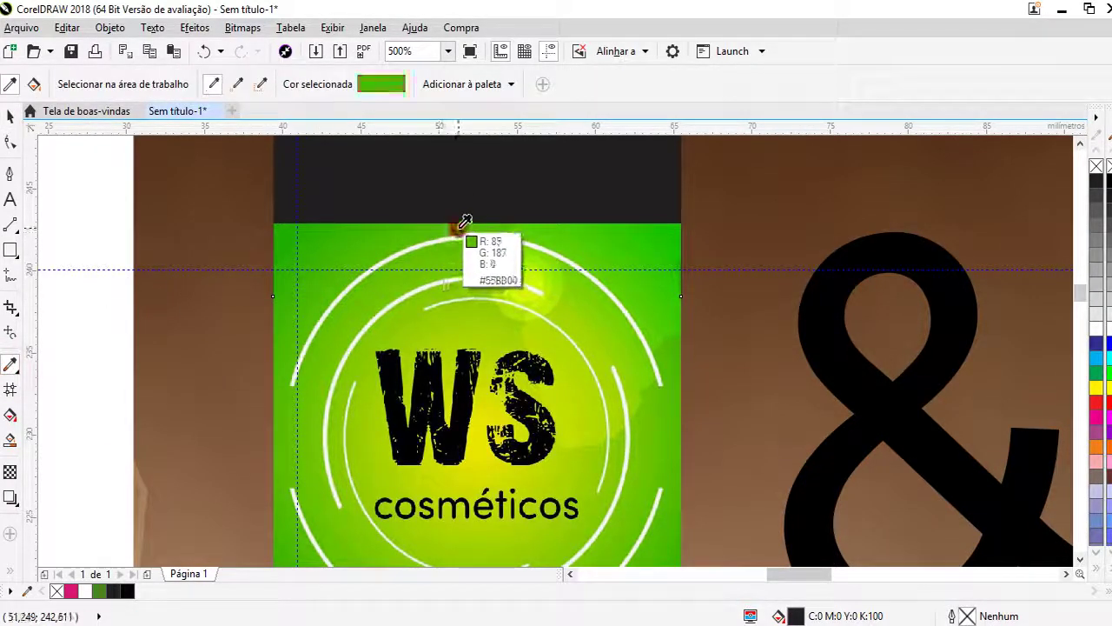
left_click(457, 190)
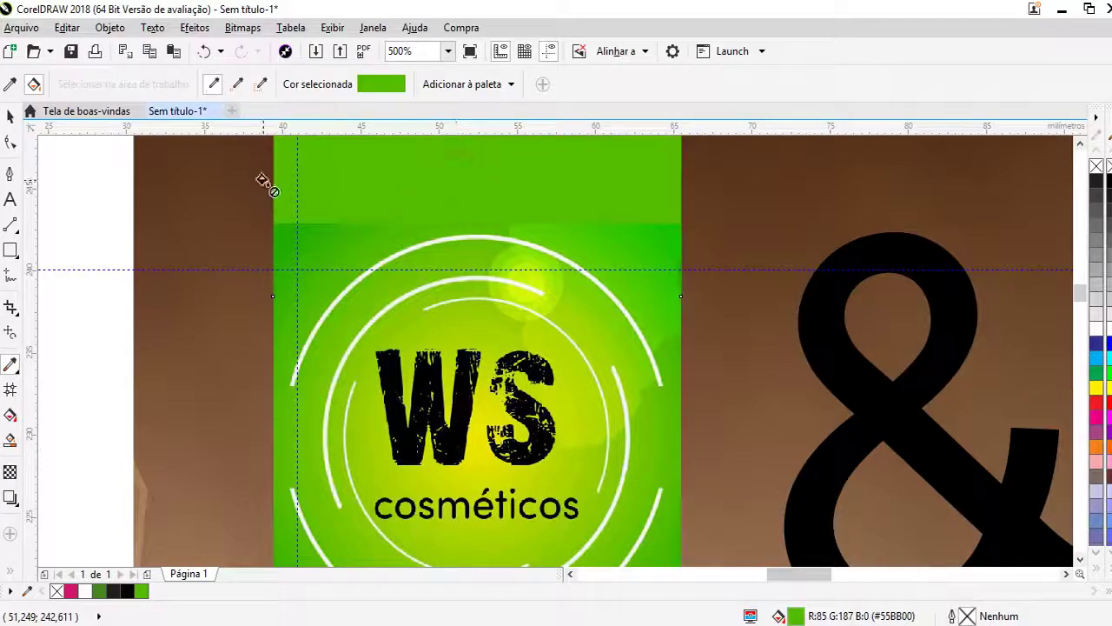
scroll(499, 359, "down", 2)
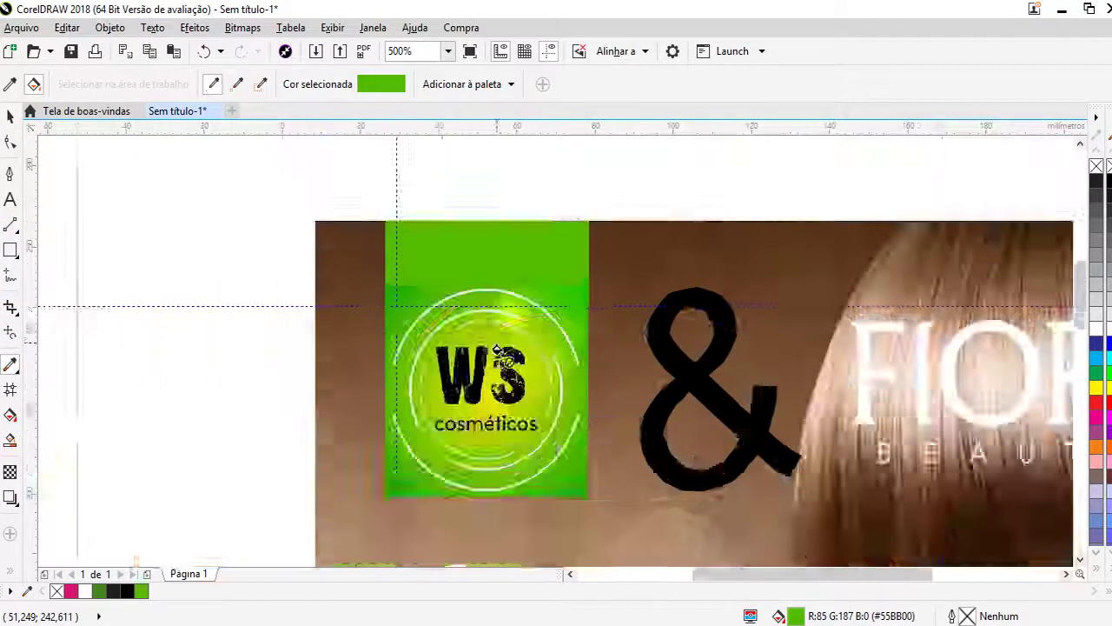
scroll(500, 359, "down", 2)
scroll(500, 359, "up", 2)
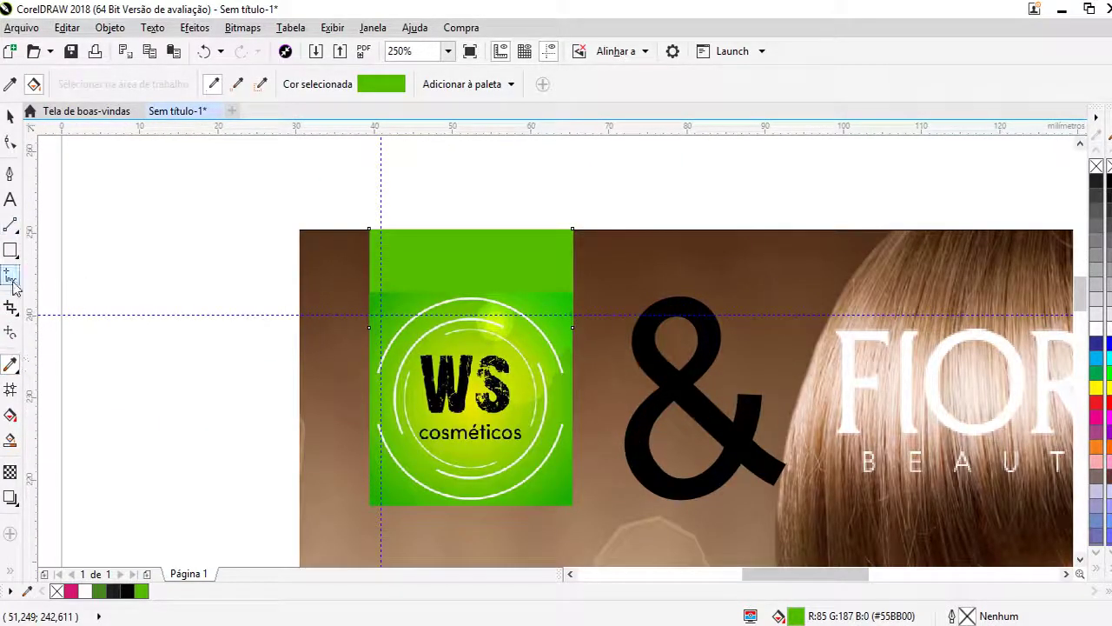
- Apply a linear transparency so the green strip's lower edge fades into the logo
left_click(9, 472)
scroll(457, 340, "up", 1)
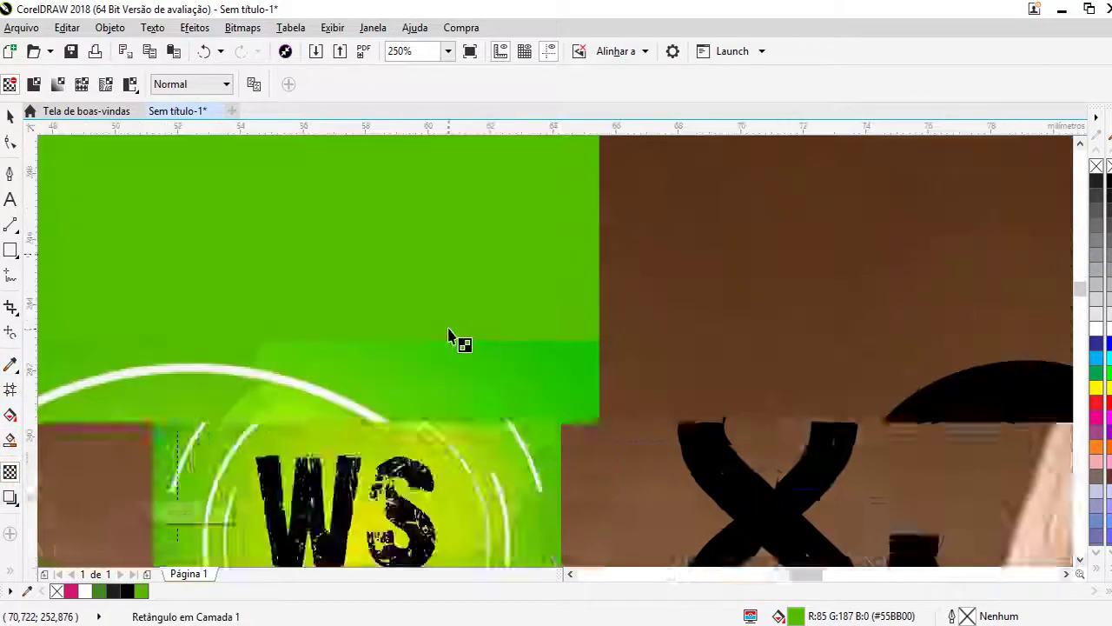
scroll(243, 437, "up", 1)
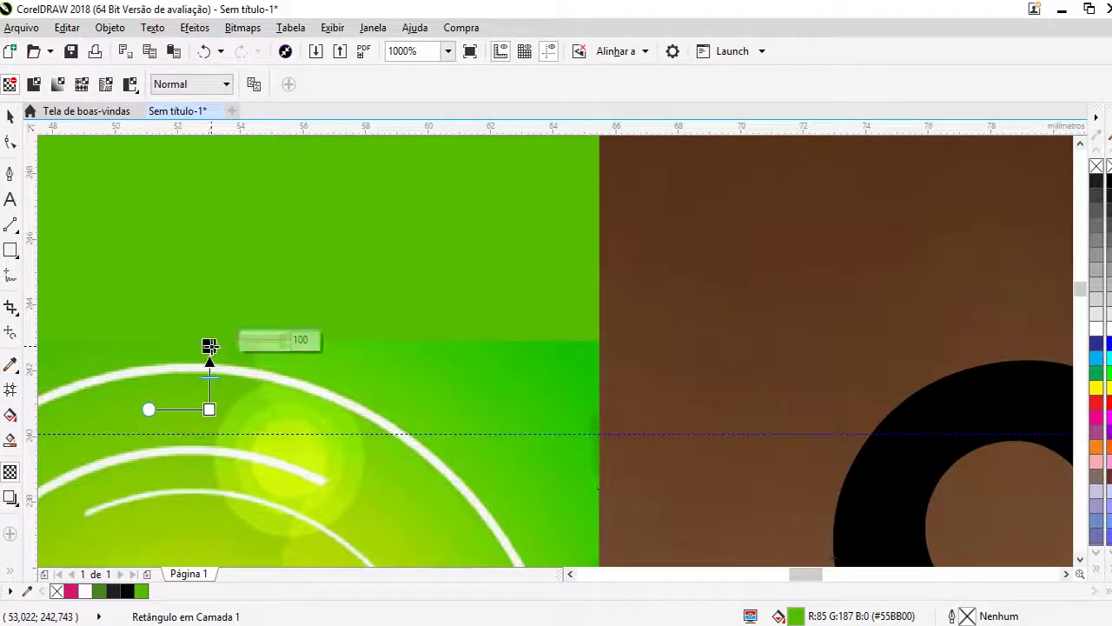
mouse_move(208, 348)
left_mouse_down()
mouse_move(357, 347)
mouse_move(351, 398)
left_mouse_up()
key("ctrl+z")
left_click(352, 396)
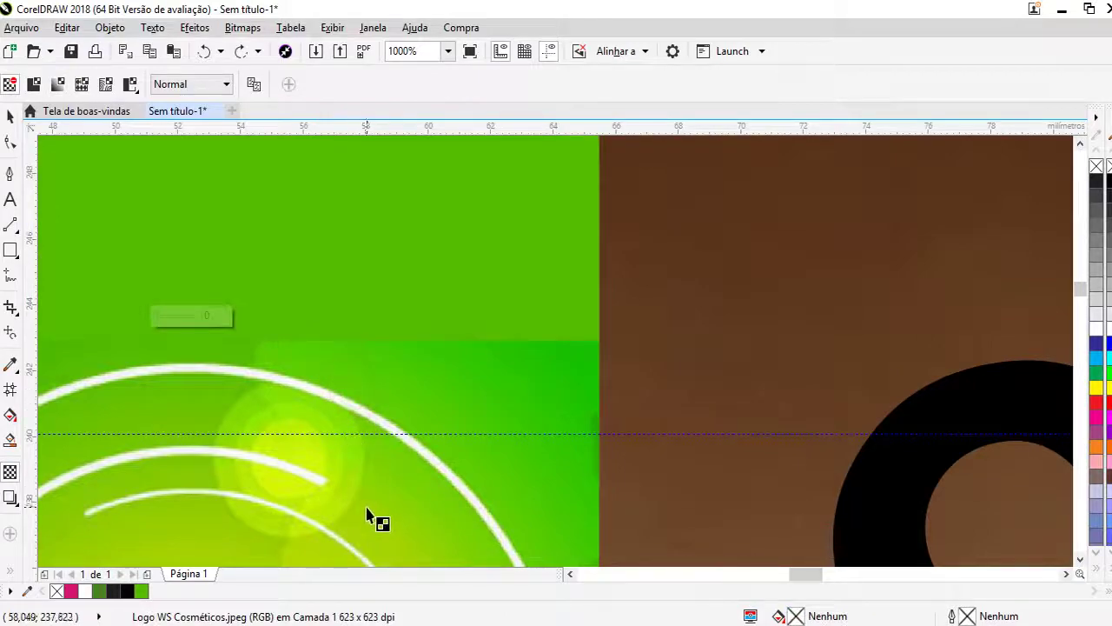
mouse_move(225, 399)
left_mouse_down()
mouse_move(239, 352)
mouse_move(258, 354)
left_mouse_up()
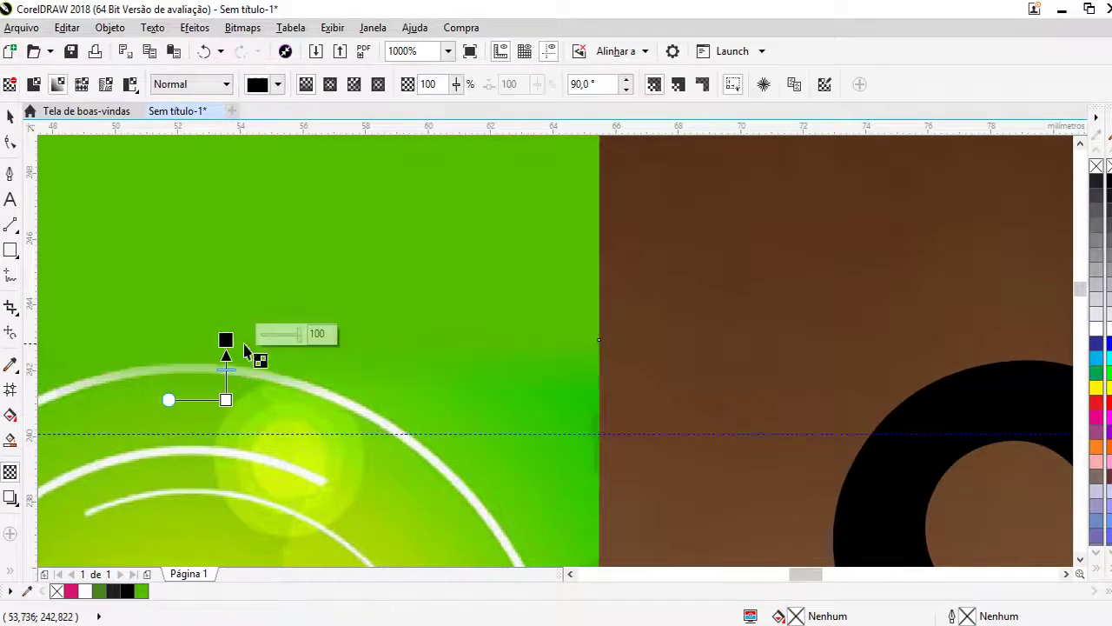
scroll(258, 354, "down", 2)
scroll(250, 389, "up", 1)
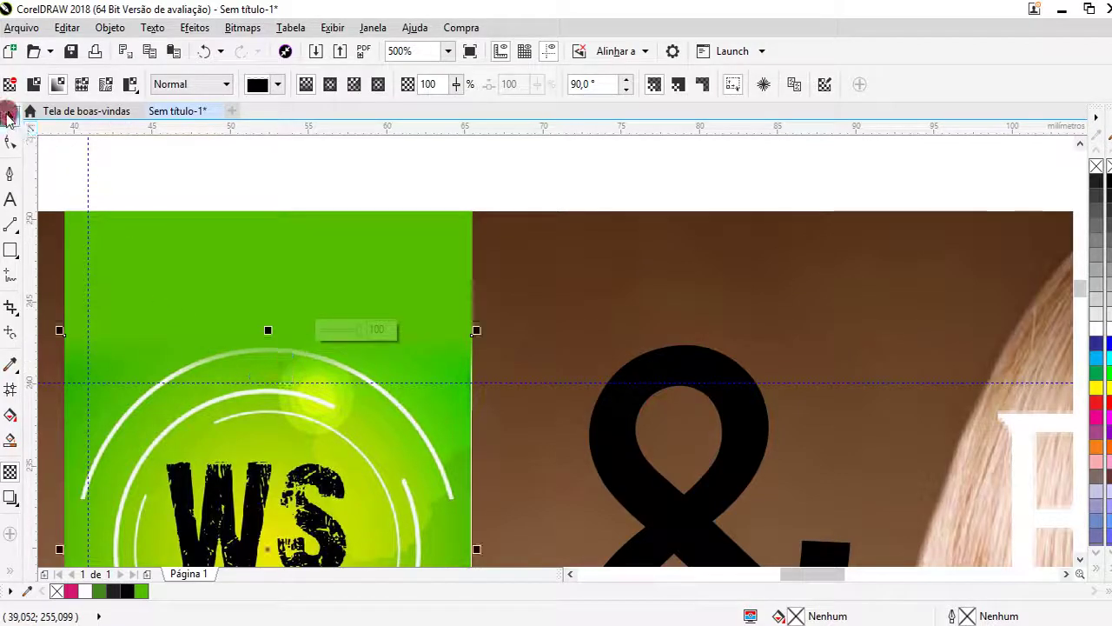
- Group the green strip with the WS logo and zoom out to the whole flyer
left_click(10, 115)
left_click(339, 295, "shift")
left_click(471, 84)
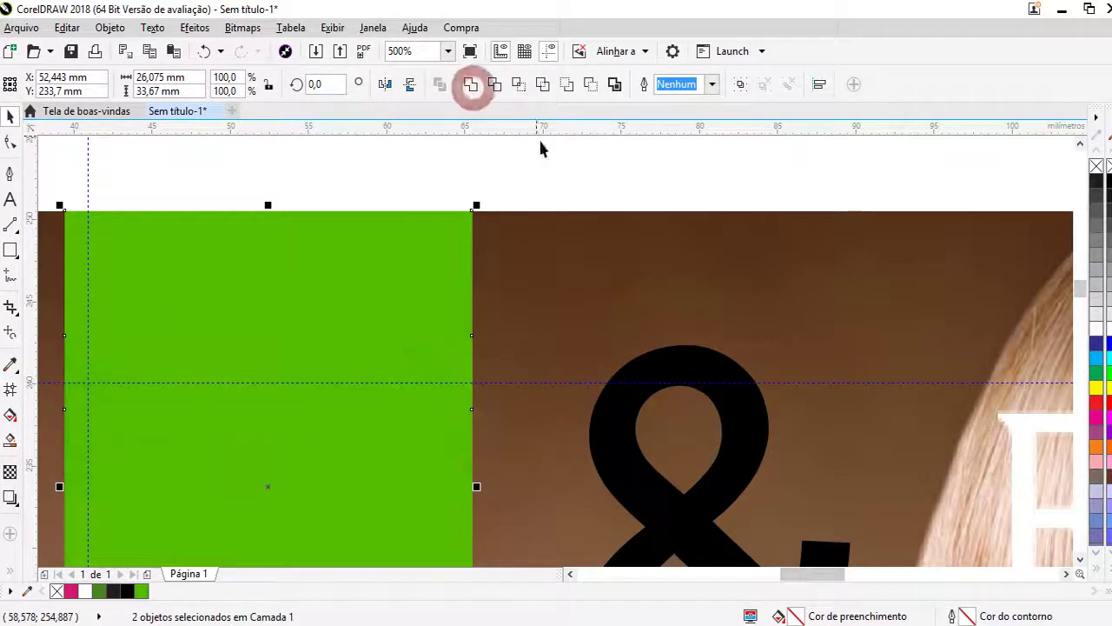
key("ctrl+z")
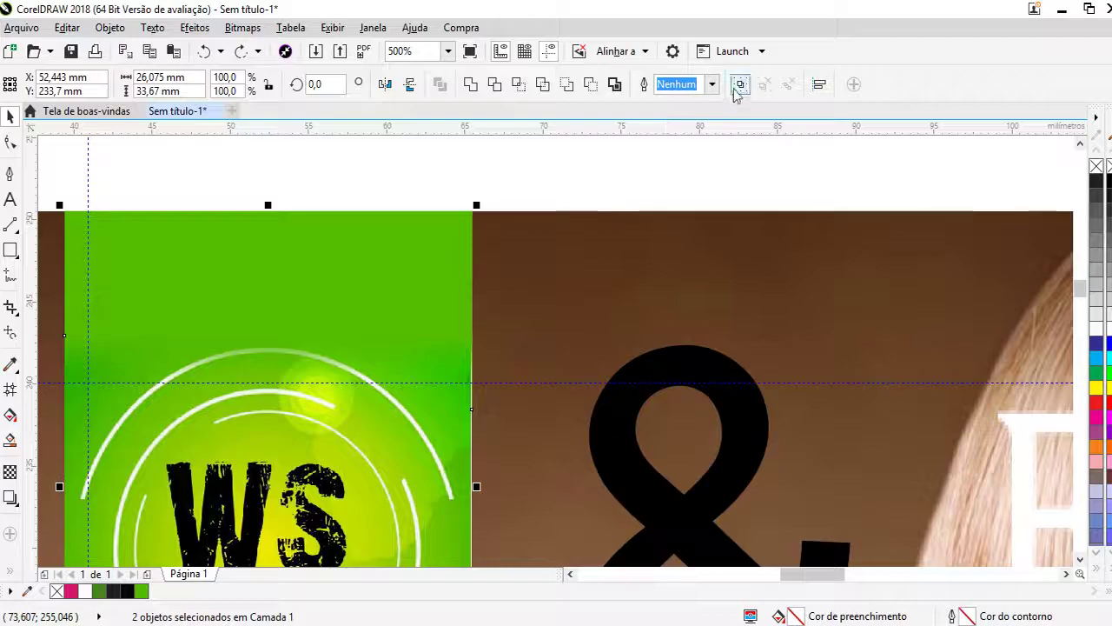
left_click(741, 84)
left_click(651, 165)
key("F4")
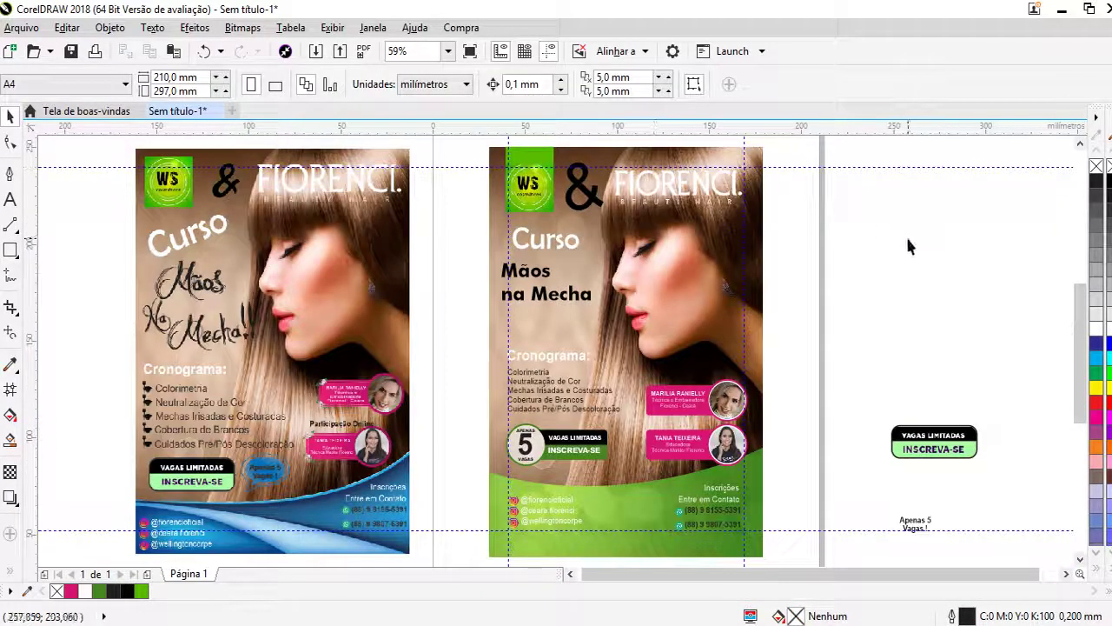
- Enlarge the WS logo group slightly, shrink the ampersand and set its rotation to 0
left_click(523, 199)
left_click_drag(556, 214, 578, 237)
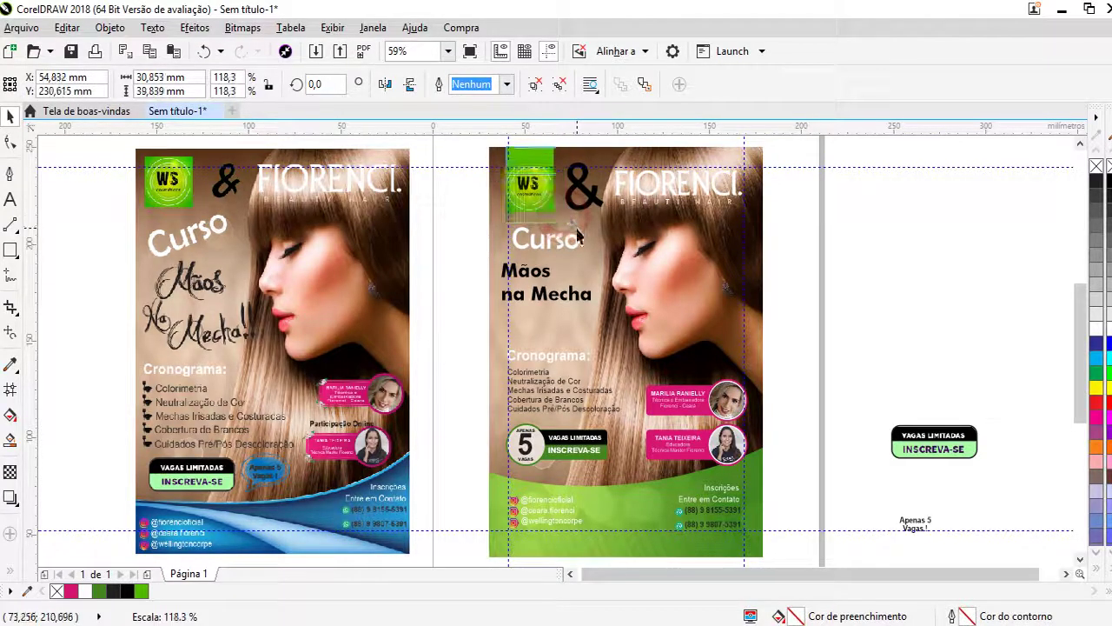
scroll(577, 236, "up", 2)
left_click(580, 184)
scroll(621, 191, "down", 2)
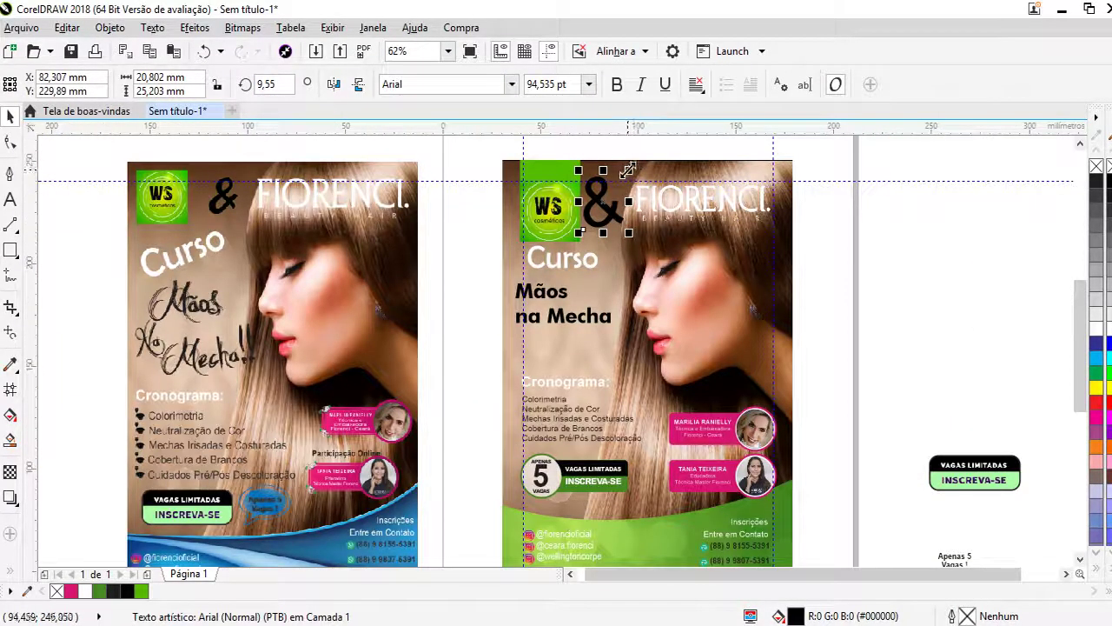
mouse_move(627, 170)
left_mouse_down()
mouse_move(617, 186)
mouse_move(858, 252)
left_mouse_up()
left_click(898, 241)
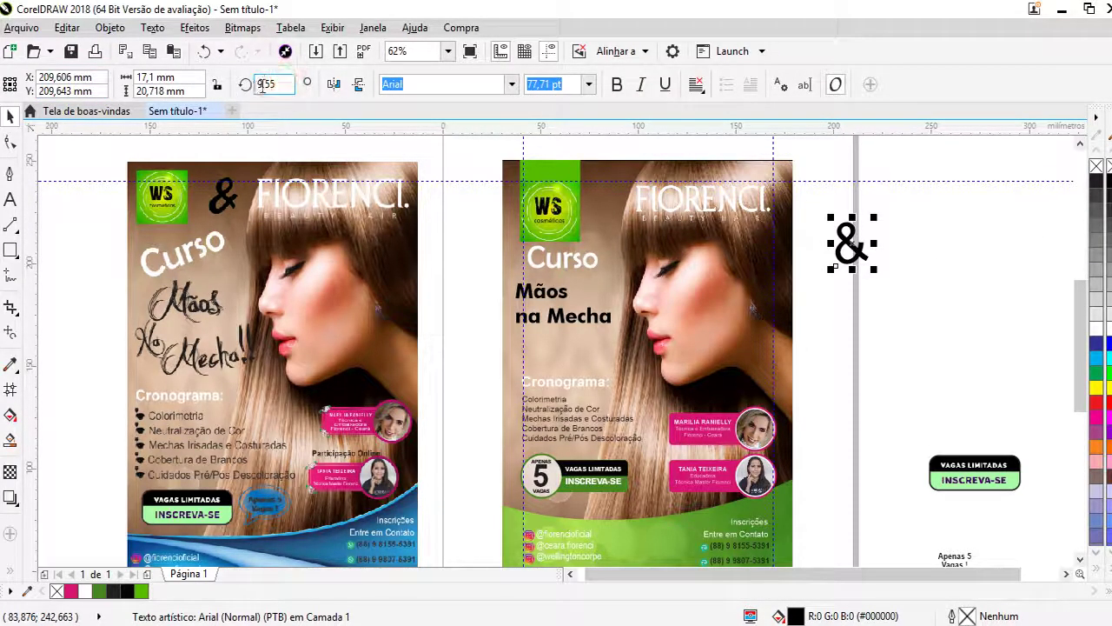
type("0")
key("Return")
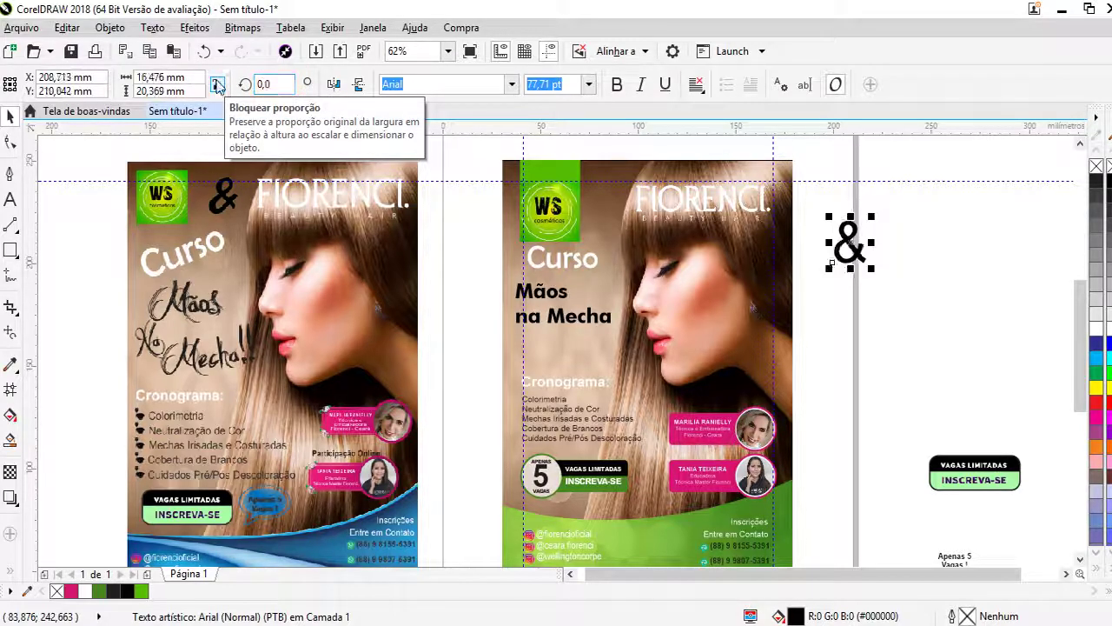
- Duplicate a speaker badge higher up, ungroup it and delete its photo and name text
left_click(724, 421)
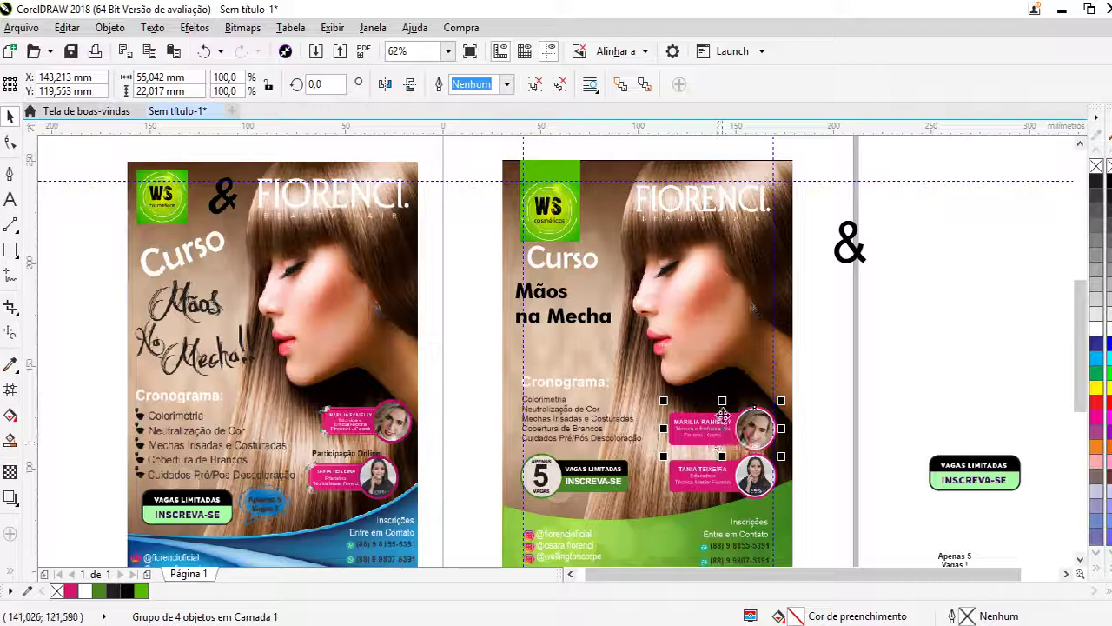
left_click_drag(723, 416, 696, 290)
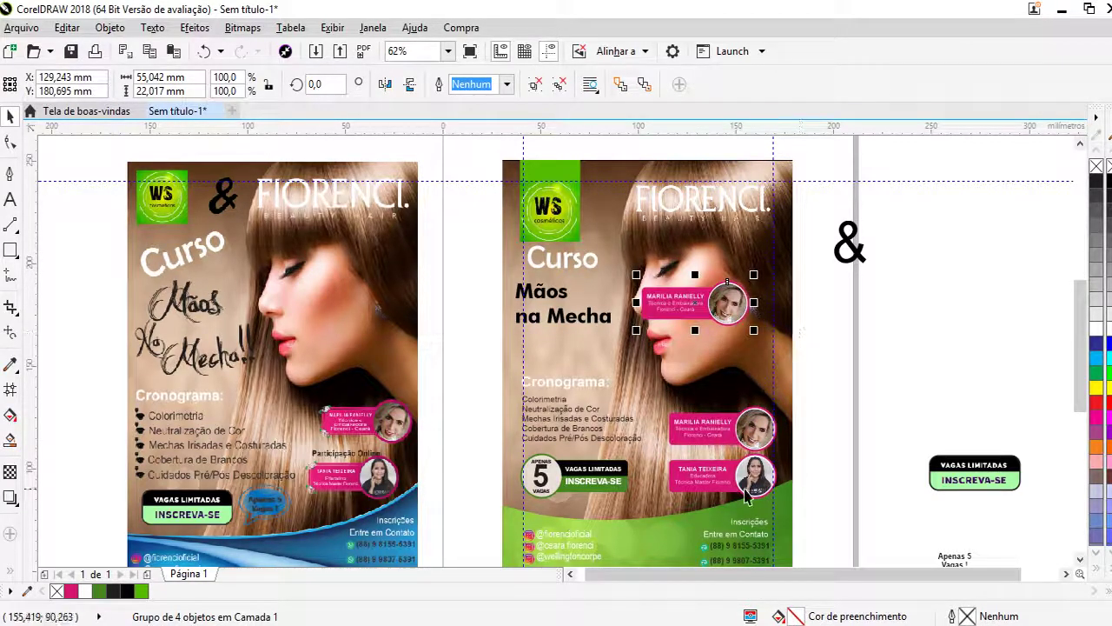
key("Delete")
key("ctrl+z")
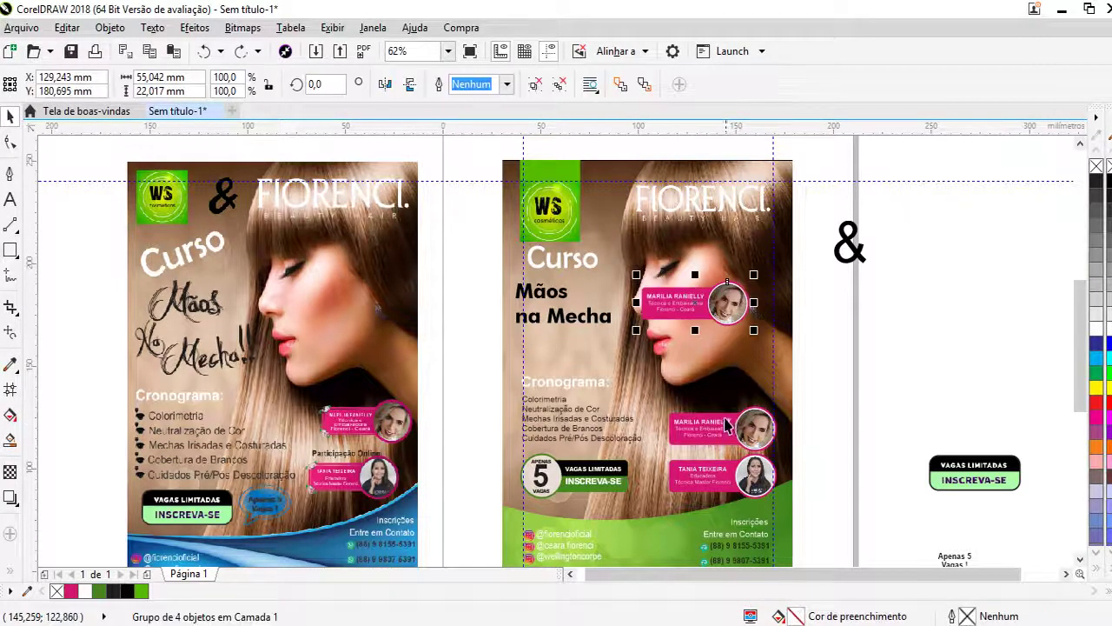
left_click(556, 86)
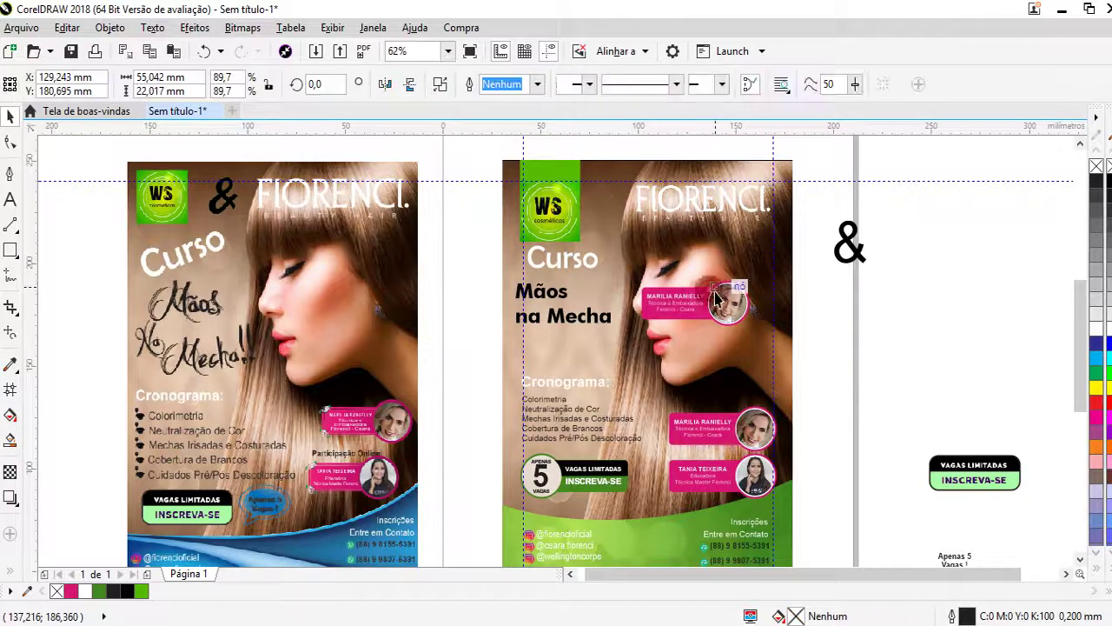
left_click(724, 302)
key("Delete")
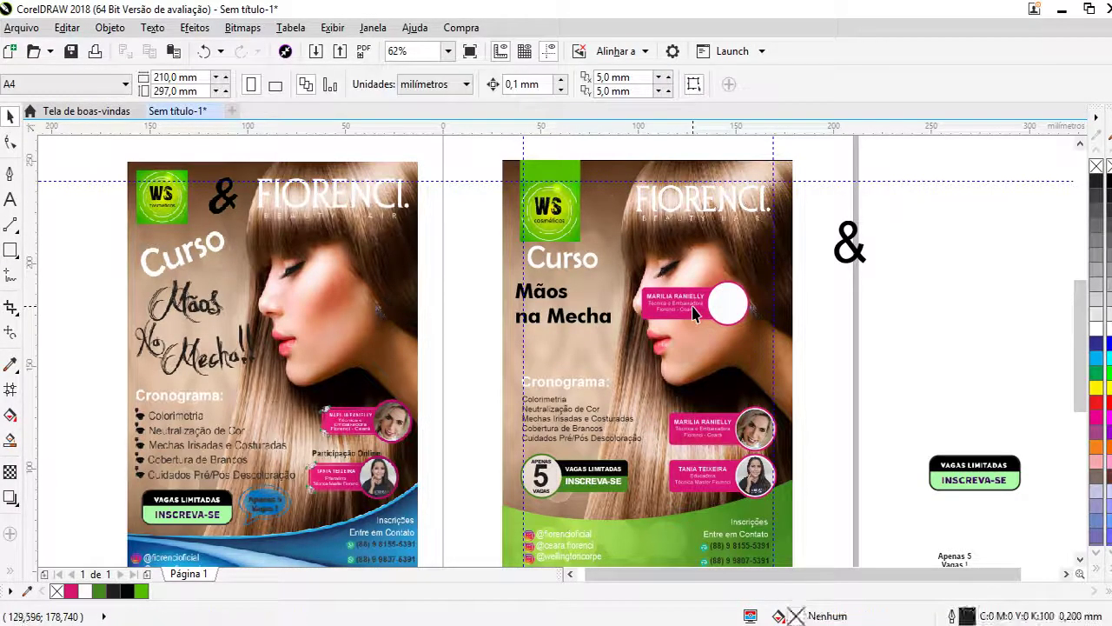
left_click(690, 302)
key("Delete")
- Group the white circle with the pink bar, mirror it horizontally, and move it to the poster's top
left_click(724, 305)
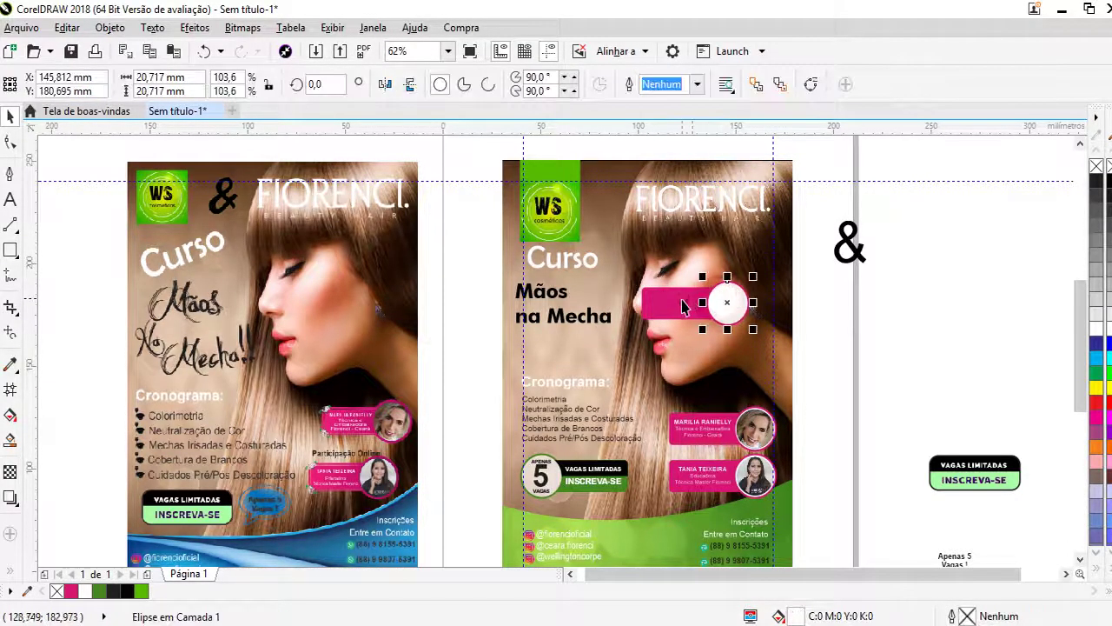
left_click(685, 304, "shift")
left_click(740, 85)
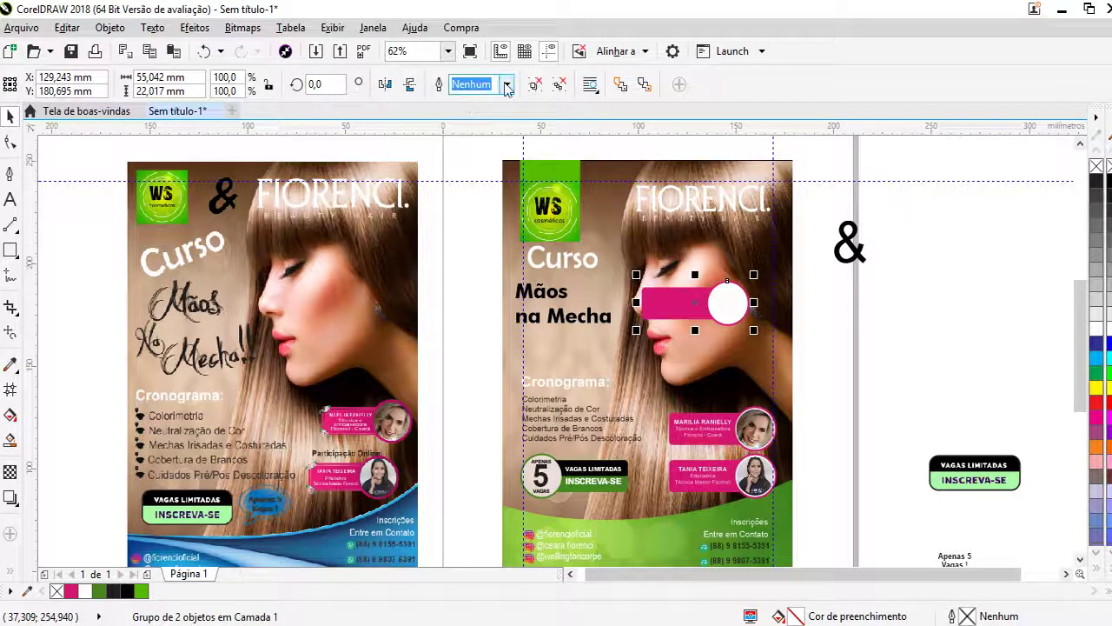
left_click(385, 85)
left_click(410, 84)
mouse_move(727, 307)
left_mouse_down()
mouse_move(684, 193)
mouse_move(692, 230)
mouse_move(740, 250)
left_mouse_up()
- Ungroup the circle-and-bar group and select the pink bar alone
scroll(686, 202, "up", 2)
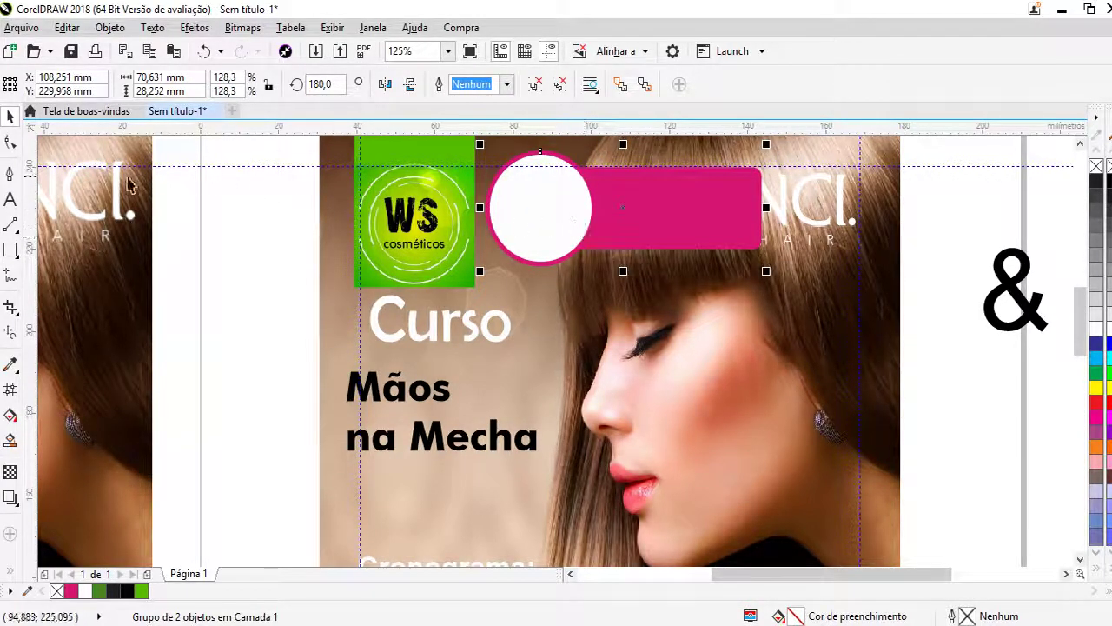
left_click(11, 140)
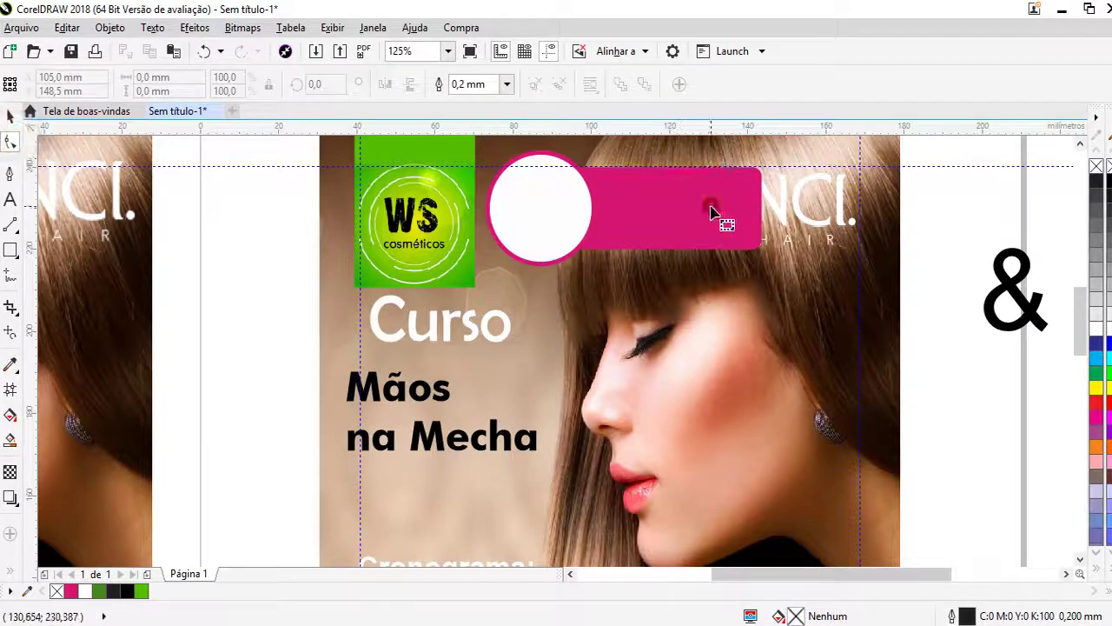
scroll(632, 233, "down", 2)
scroll(632, 233, "up", 2)
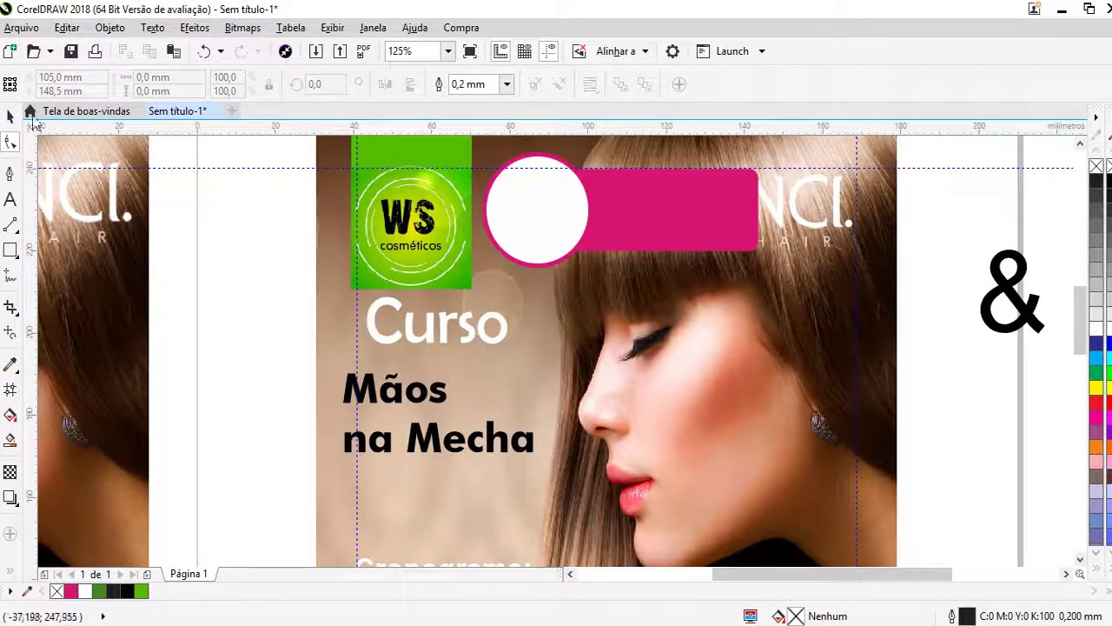
left_click(10, 115)
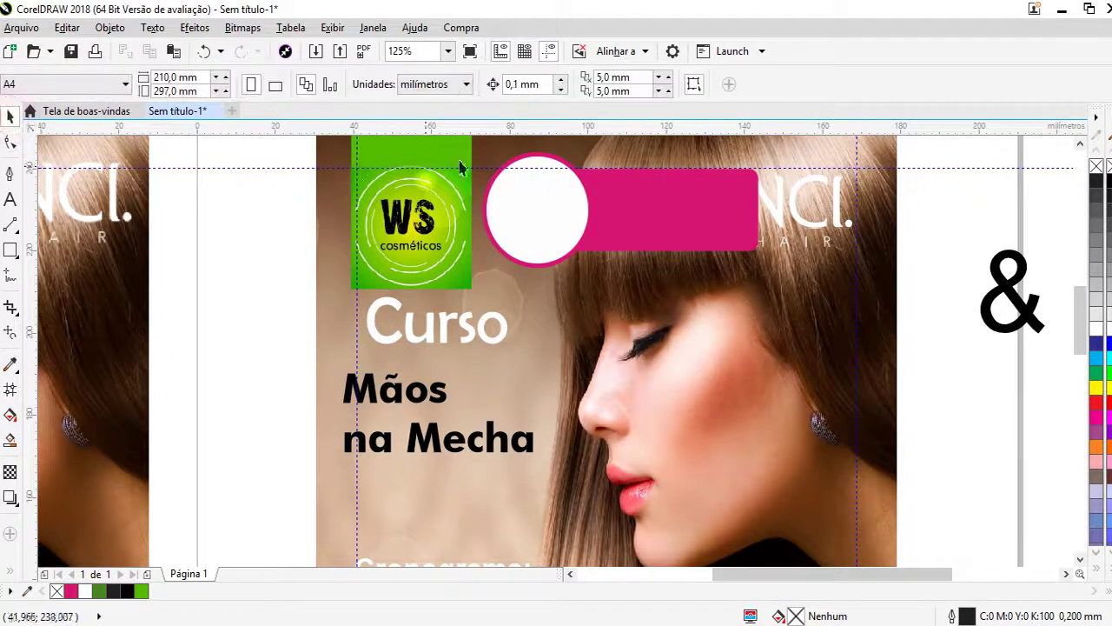
left_click(702, 219)
left_click(559, 84)
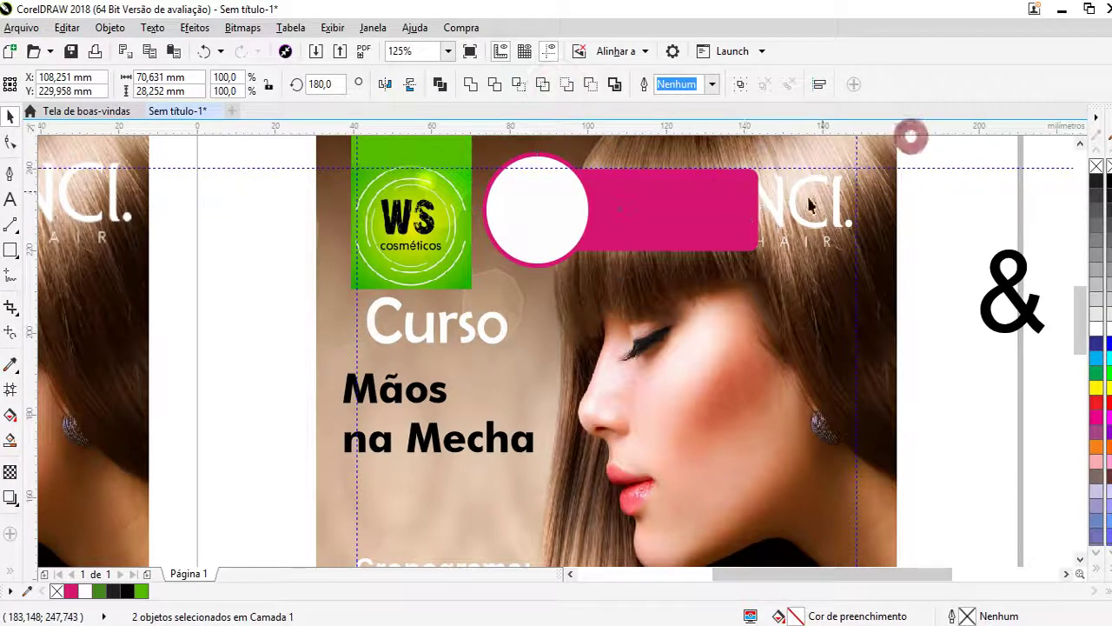
left_click(744, 209)
- Nudge the pink bar's right-edge nodes rightward four times to the right guide
left_click(11, 143)
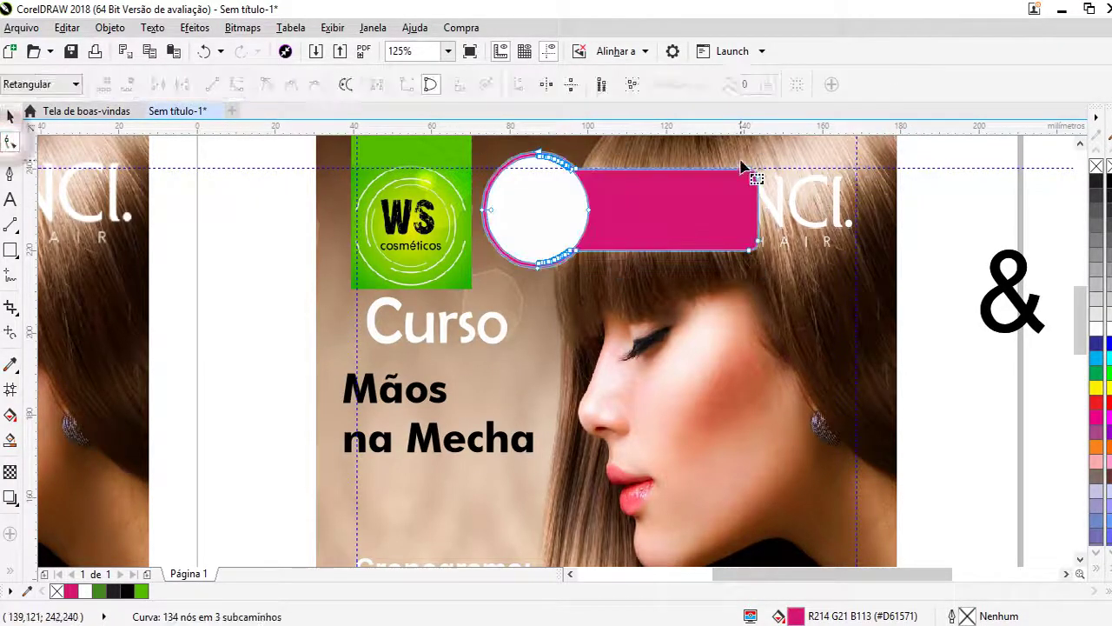
key("Right")
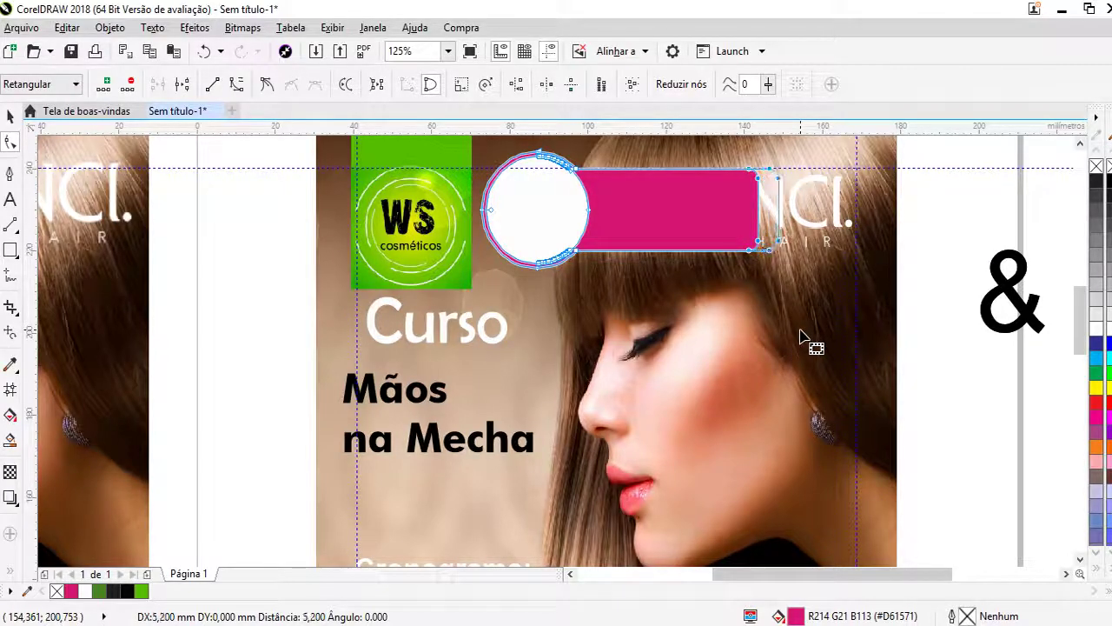
key("Right")
key("Right")
key("Right")
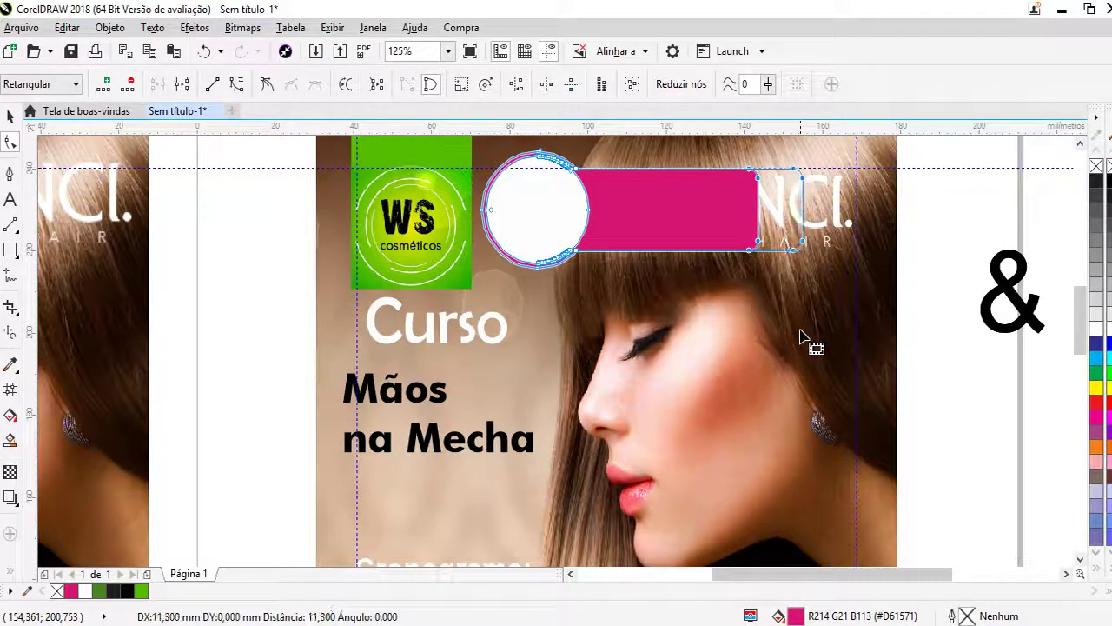
key("Right")
key("Right")
key("Right")
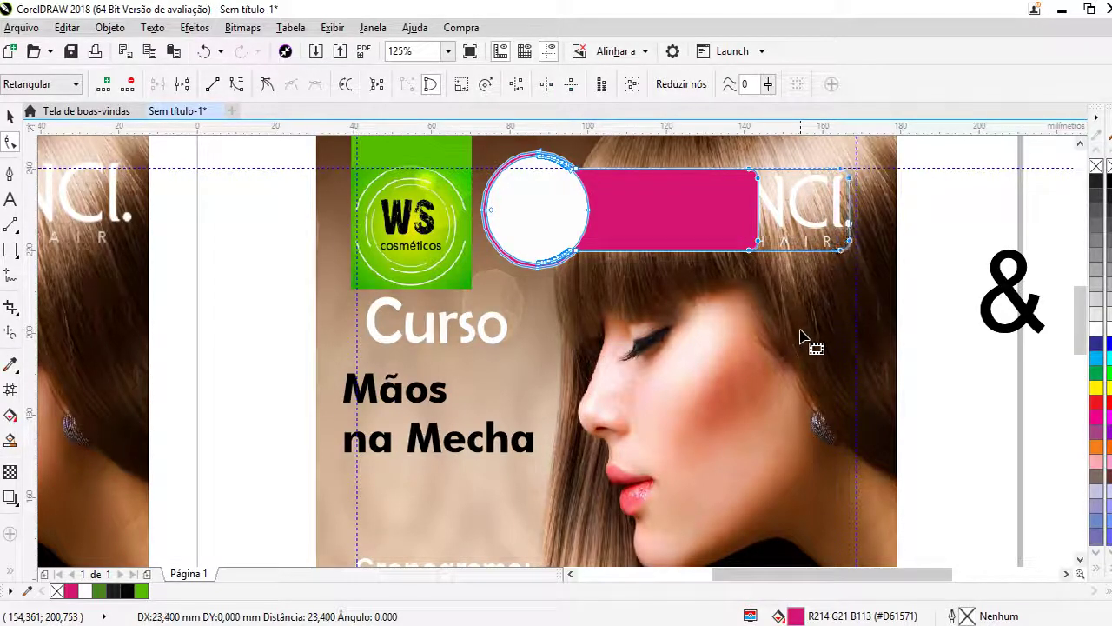
key("Right")
key("Right")
key("Right")
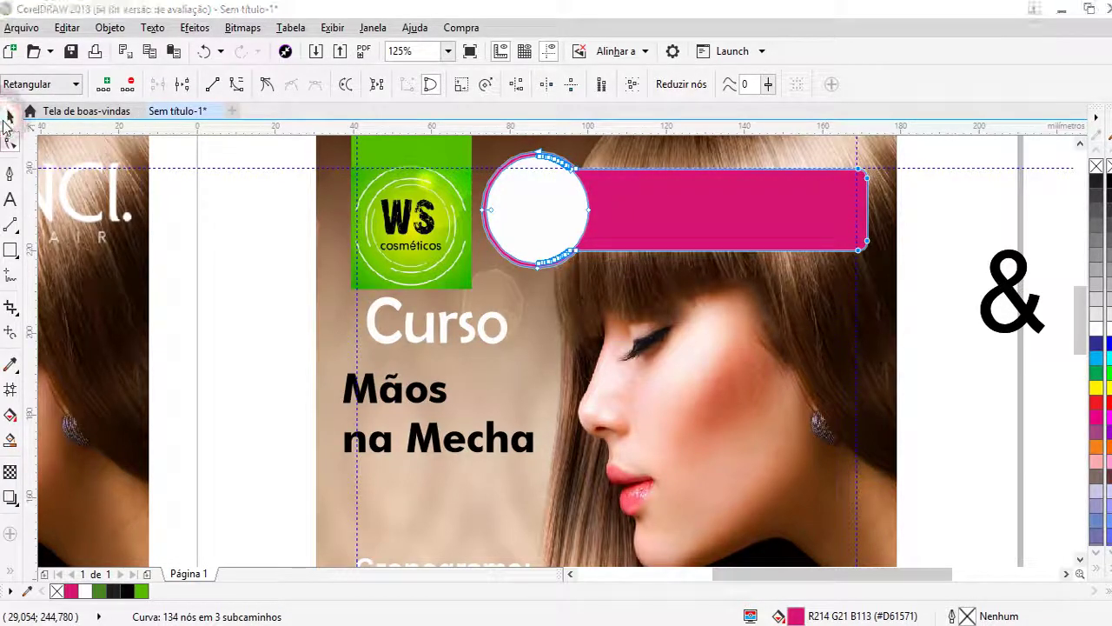
- Colour the bar and circle outline black, then select the FIORENCI logo
left_click(10, 115)
left_click(127, 591)
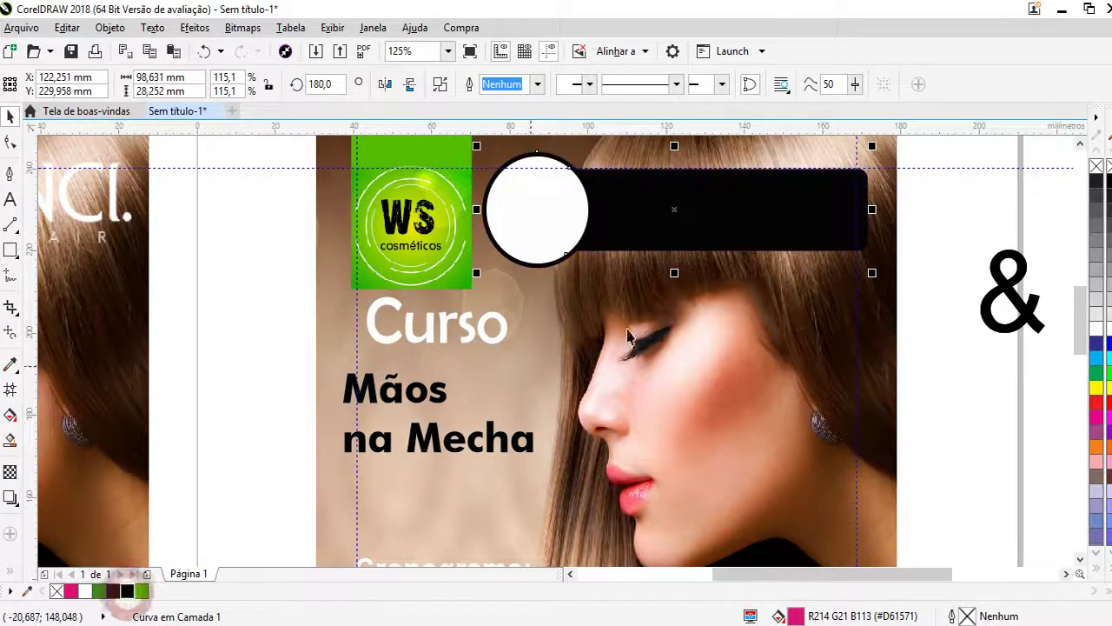
left_click_drag(926, 155, 563, 318)
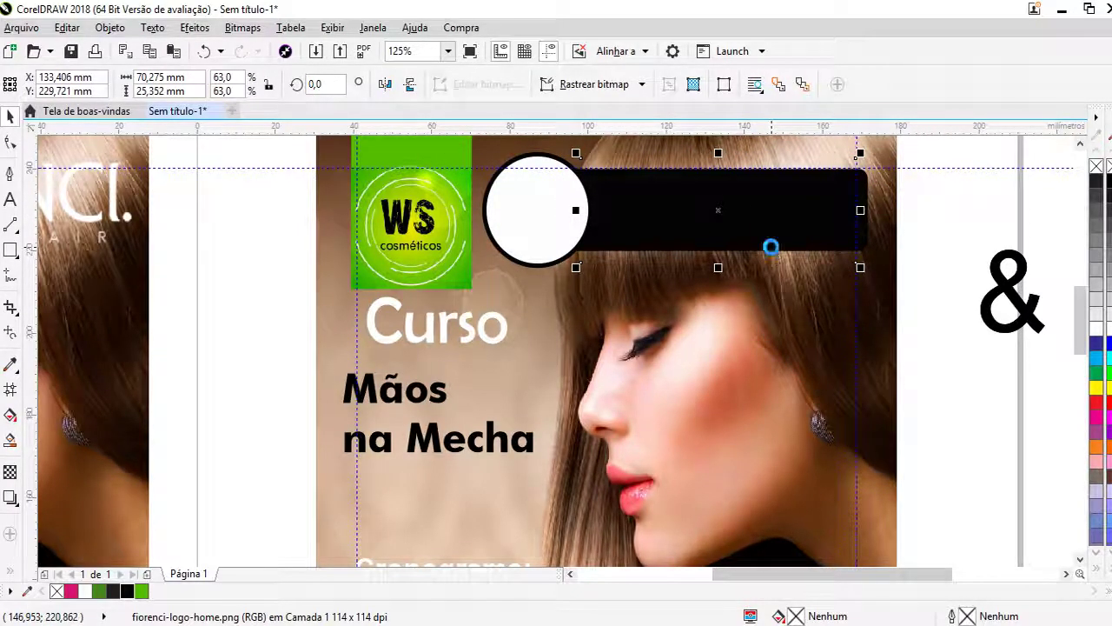
key("ctrl+p")
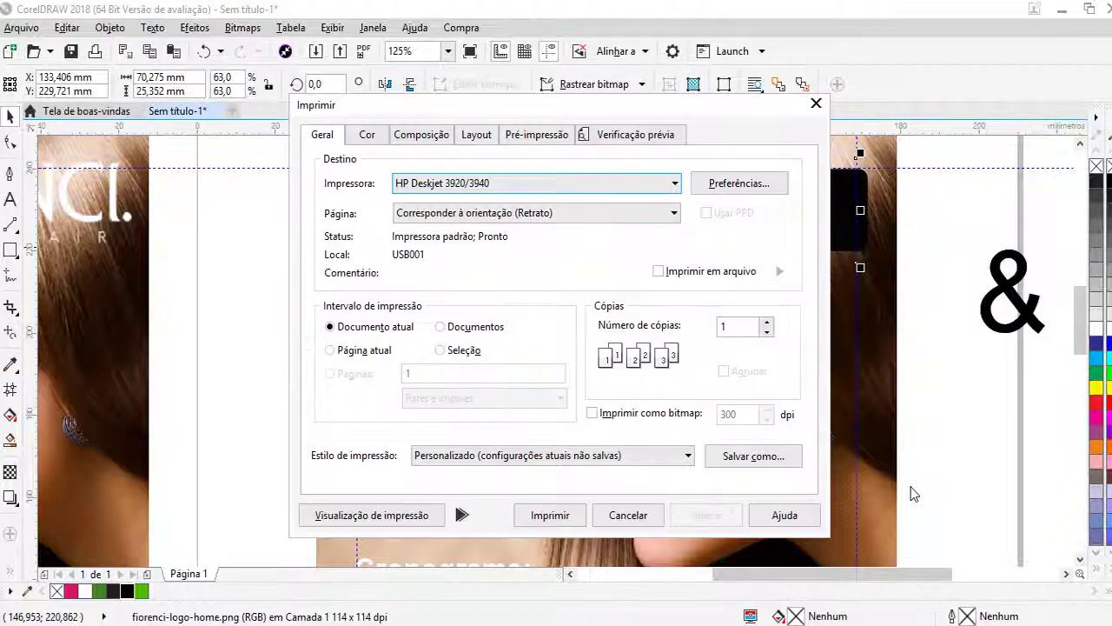
key("ctrl+shift+Tab")
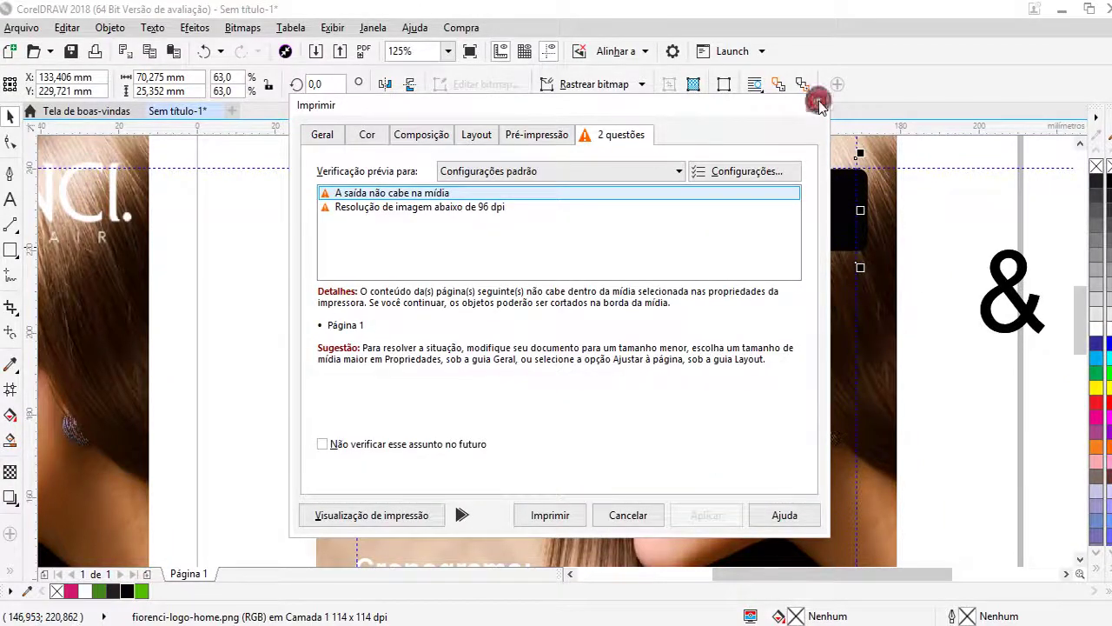
left_click(819, 104)
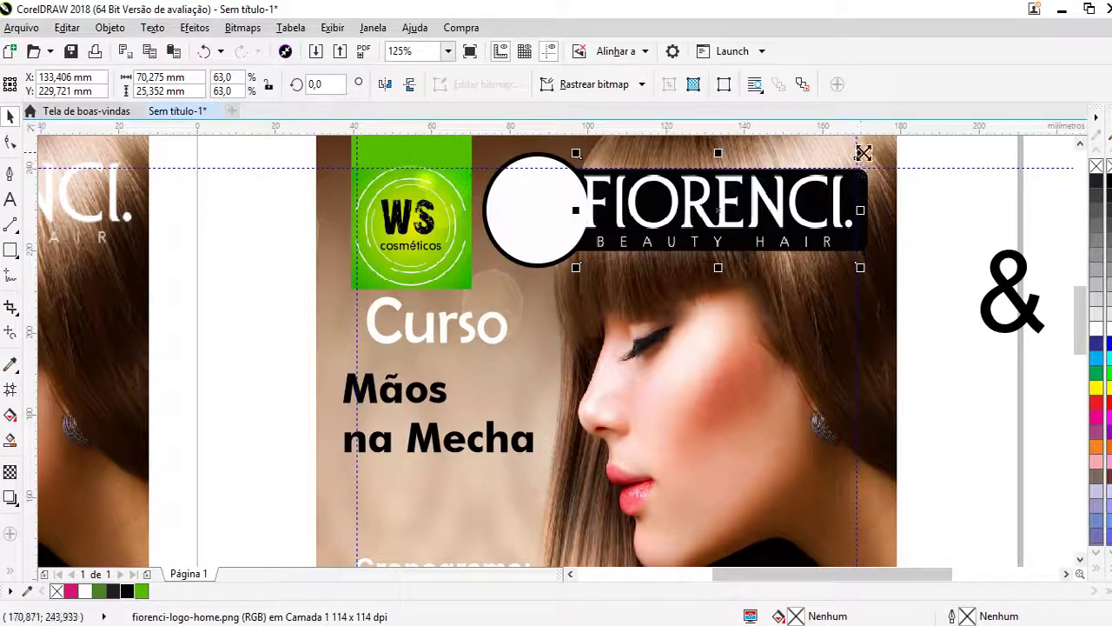
- Resize the FIORENCI logo so it fits inside the black bar
left_click_drag(863, 153, 747, 193)
scroll(811, 171, "up", 2)
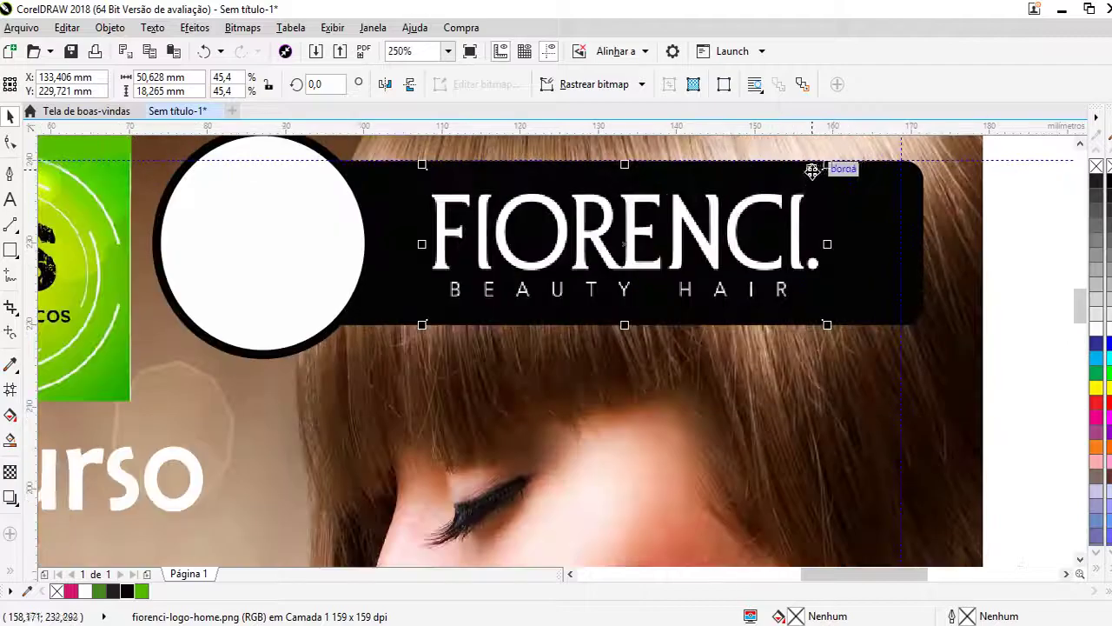
left_click(835, 165, "shift")
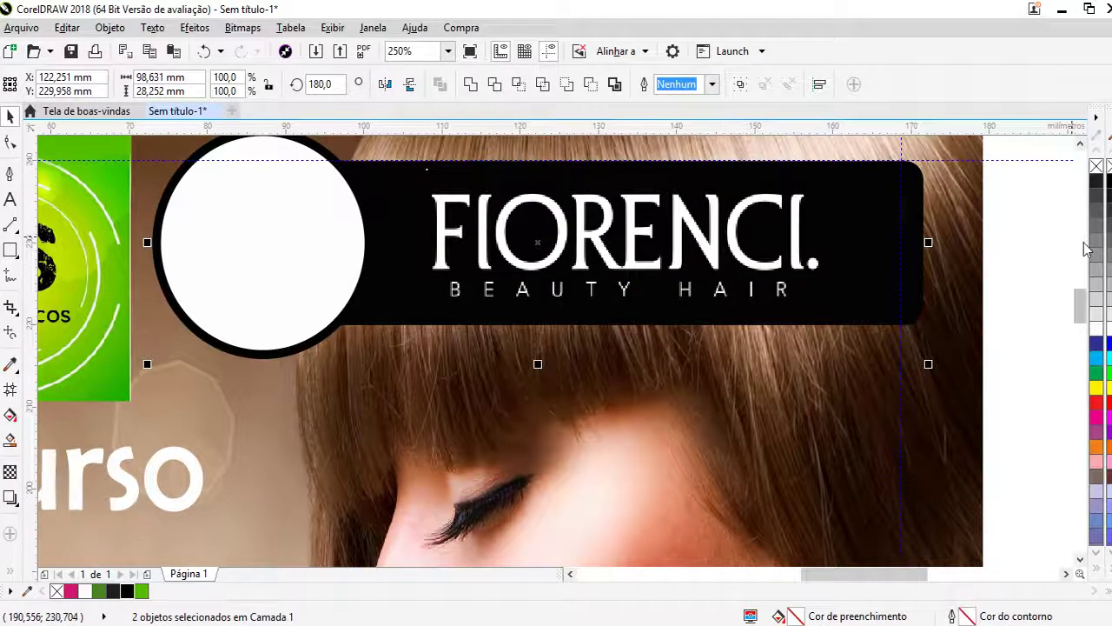
left_click(1038, 238)
left_click(798, 250)
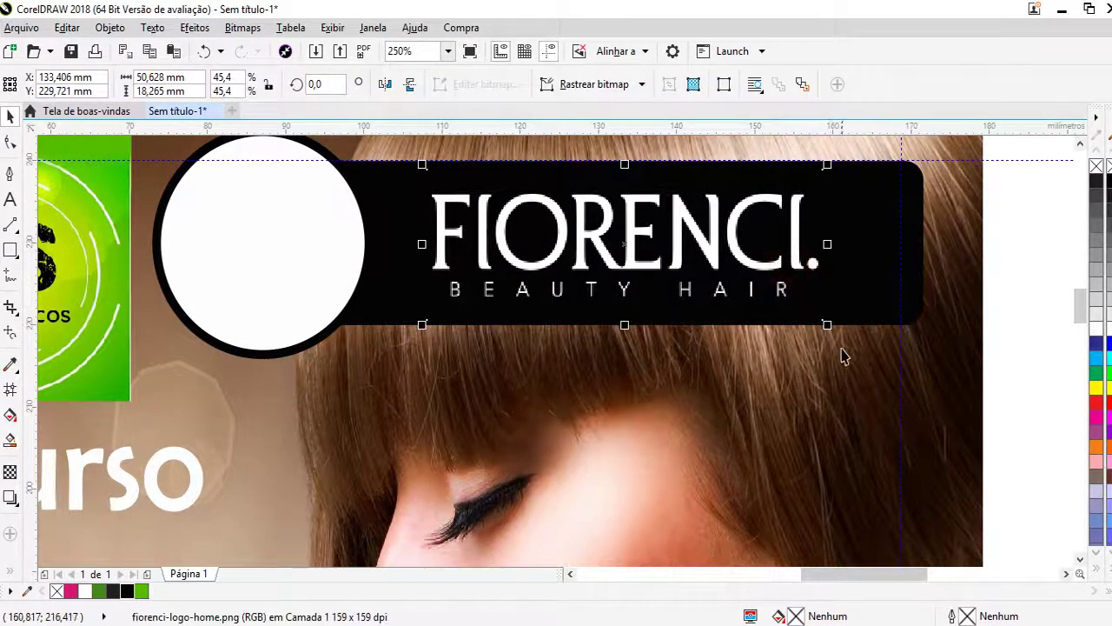
left_click_drag(825, 328, 851, 324)
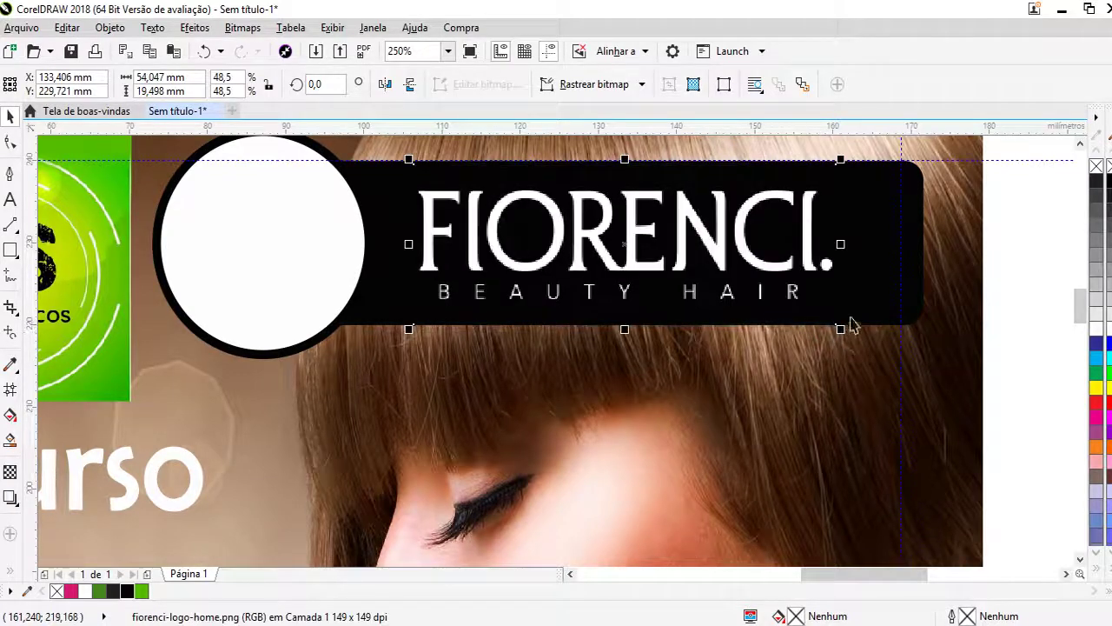
left_click(867, 252, "shift")
- Make the ampersand bold, bring it to the front and tilt it slightly
scroll(866, 248, "down", 2)
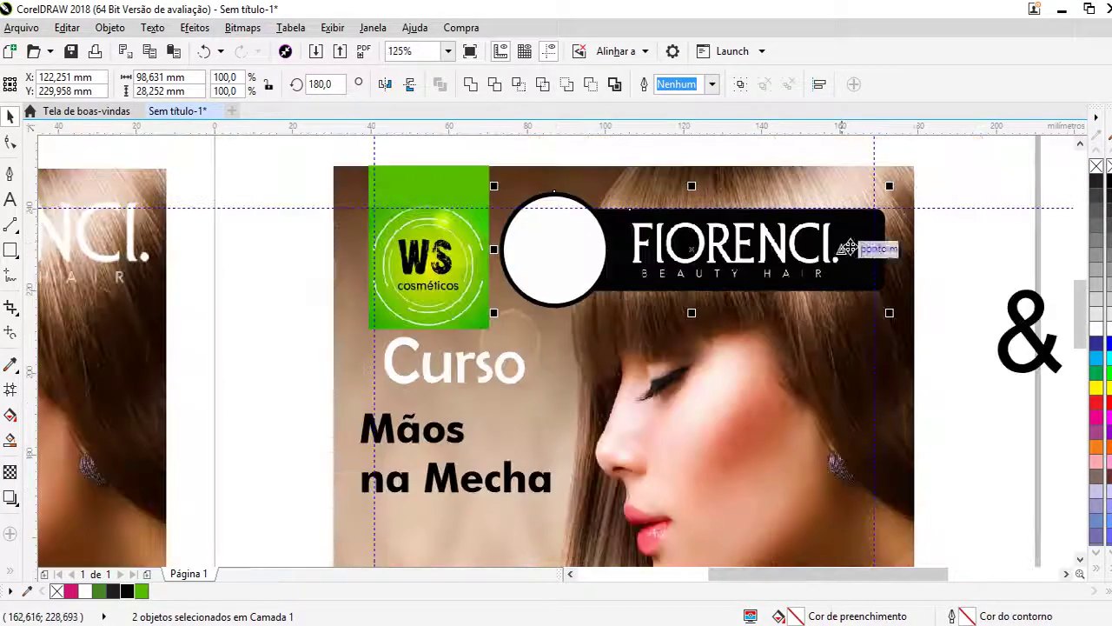
left_click(967, 252)
left_click_drag(1025, 322, 573, 243)
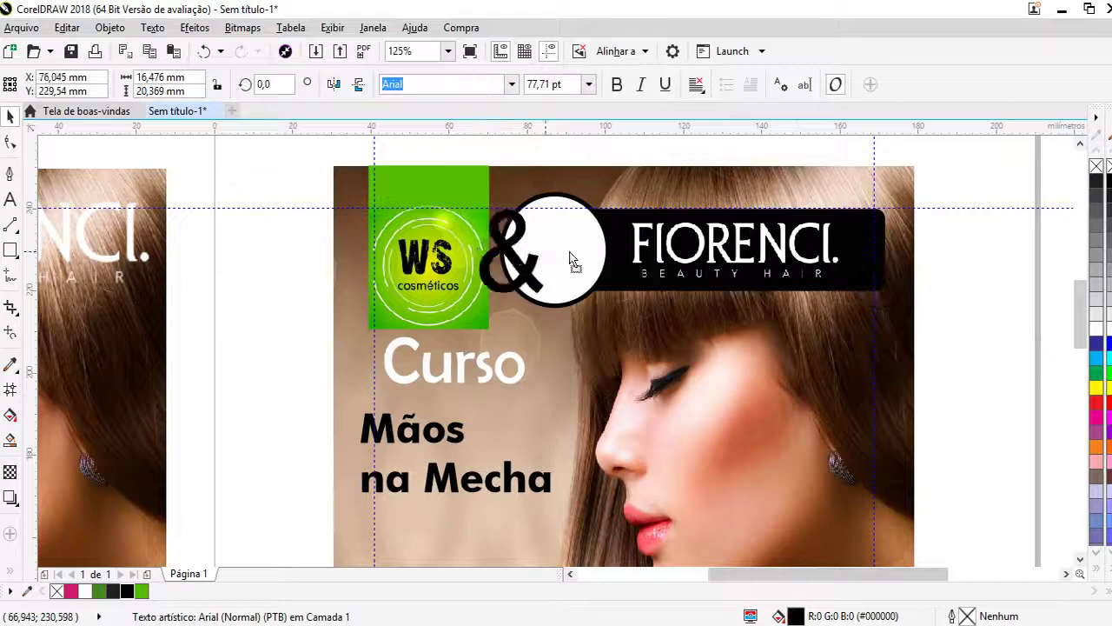
left_click(617, 84)
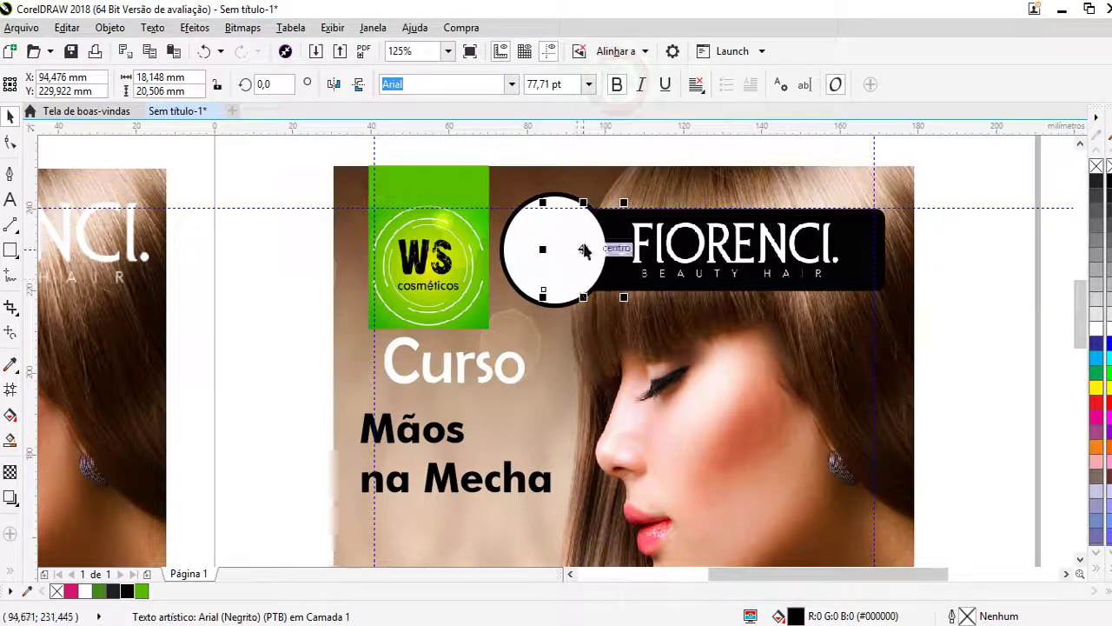
left_click_drag(584, 250, 224, 285)
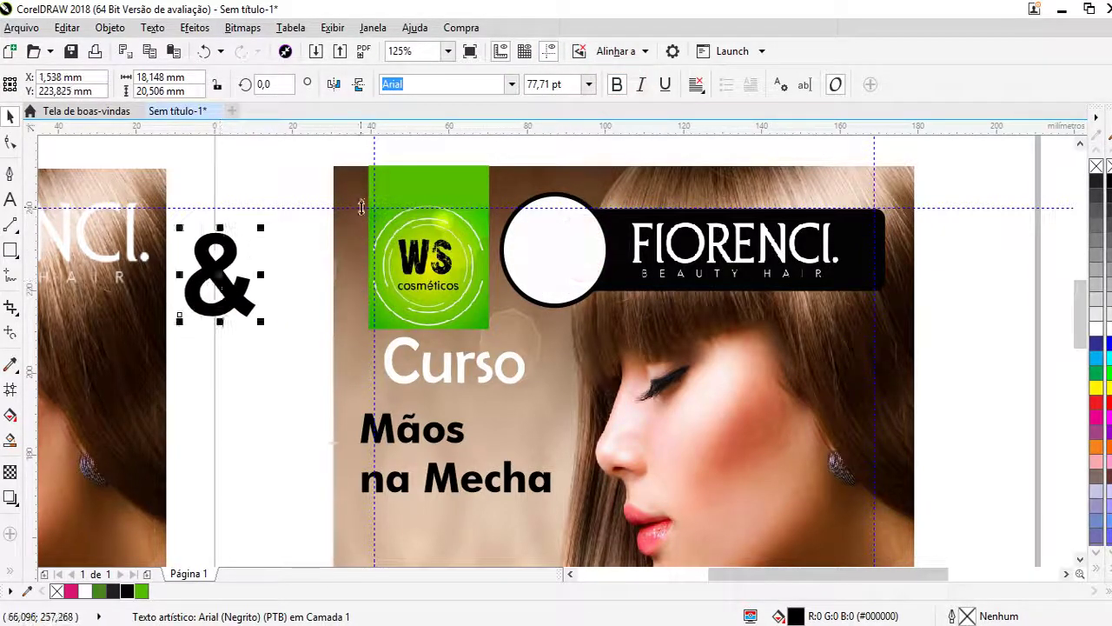
right_click(237, 287)
mouse_move(283, 474)
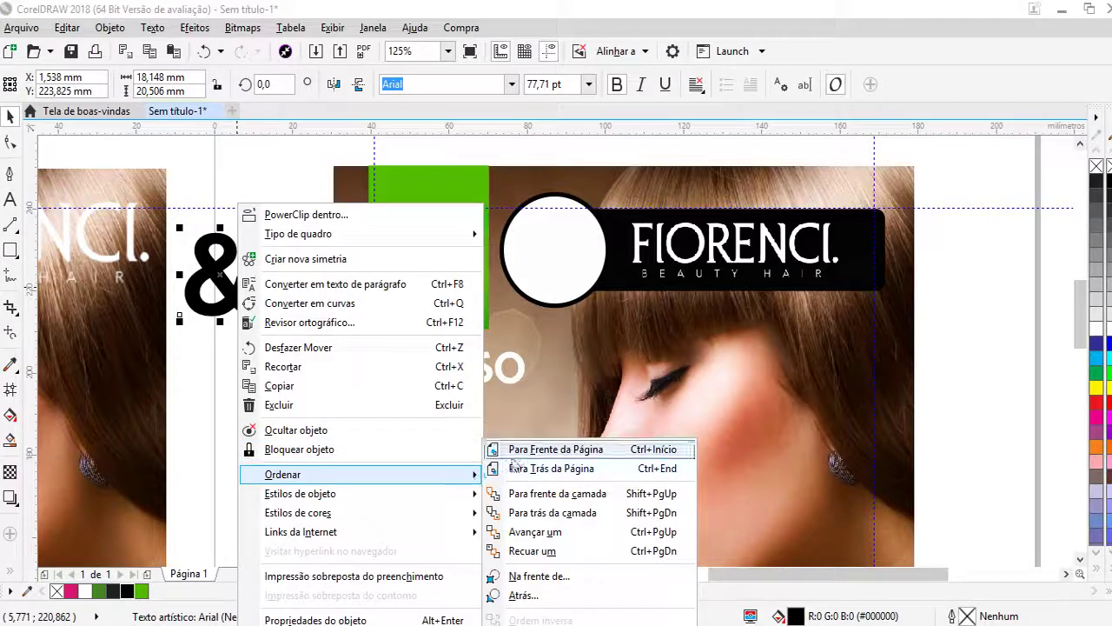
left_click(538, 449)
left_click(230, 252)
left_click_drag(260, 229, 251, 219)
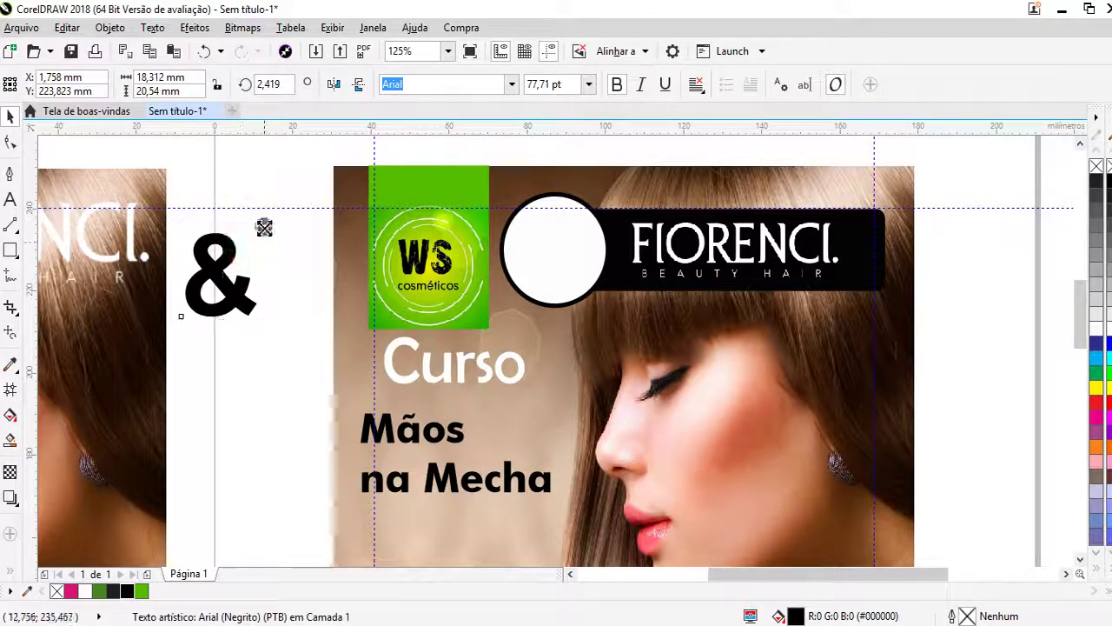
- Centre the ampersand on the white circle, then marquee-select the green WS cosméticos logo group
left_click(224, 278)
left_click(557, 252, "shift")
key("c")
key("e")
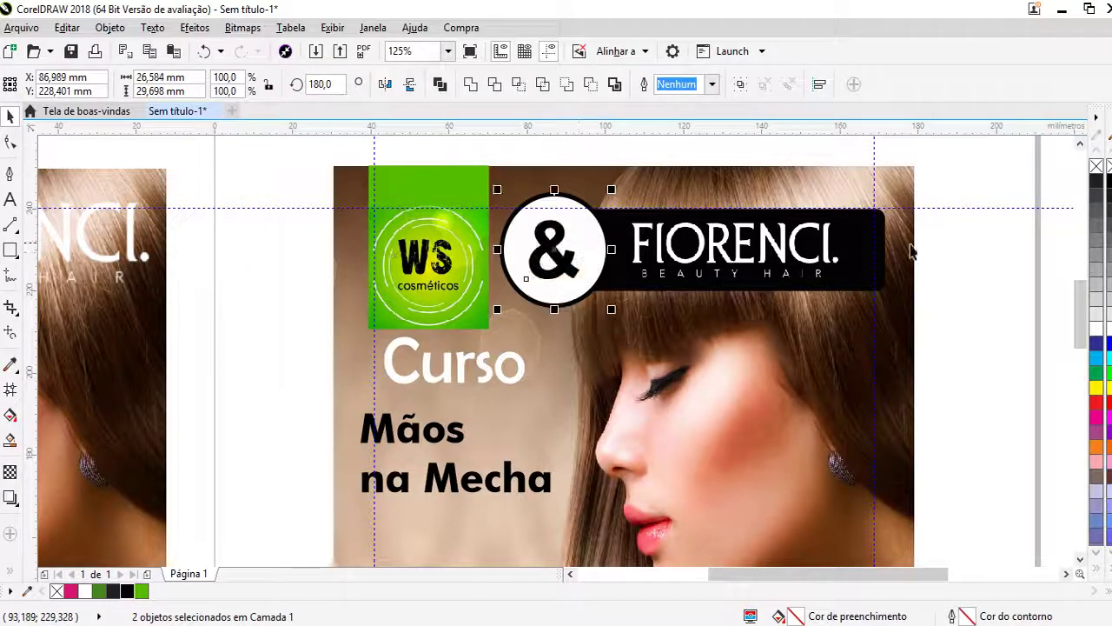
left_click(986, 318)
left_click(563, 287)
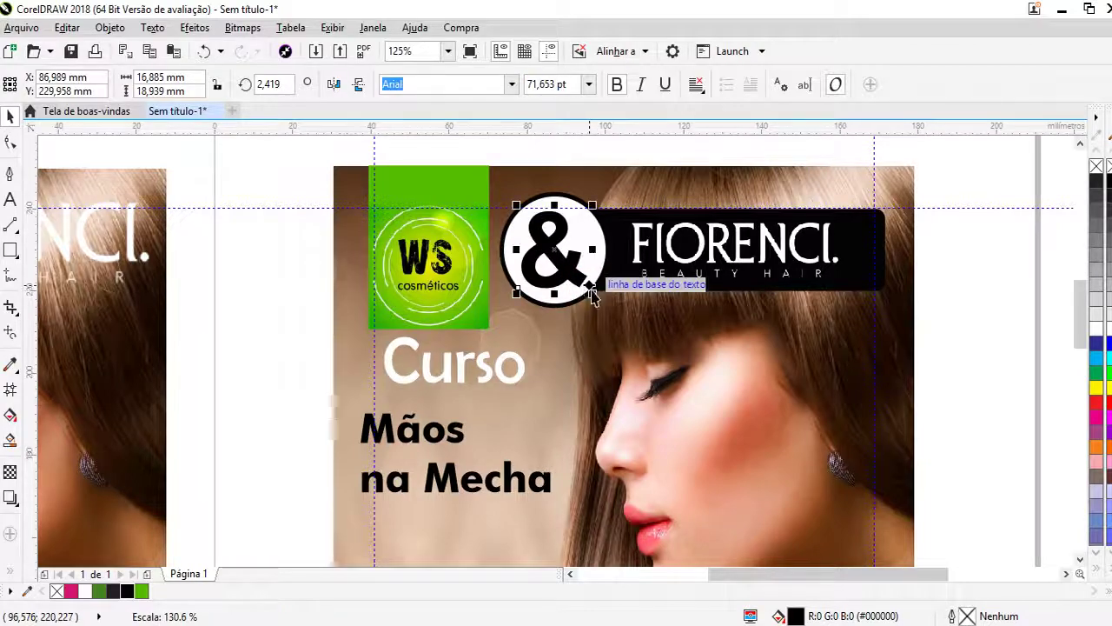
left_click_drag(335, 157, 497, 350)
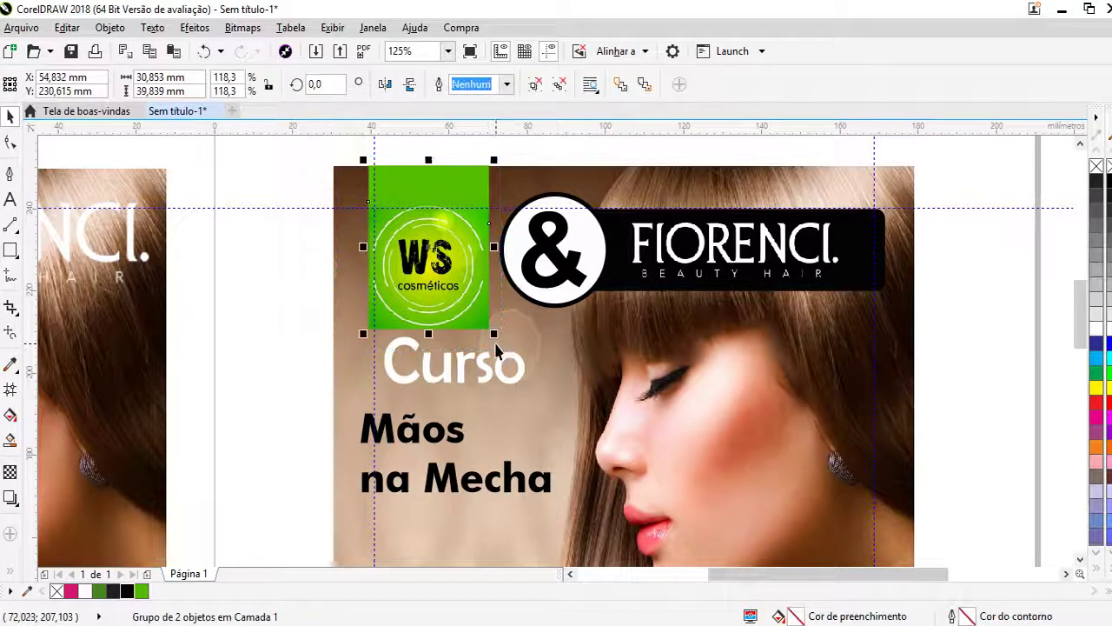
- Nudge the WS logo group up, ungroup it and trim the green block's top flush with the photo
key("Up")
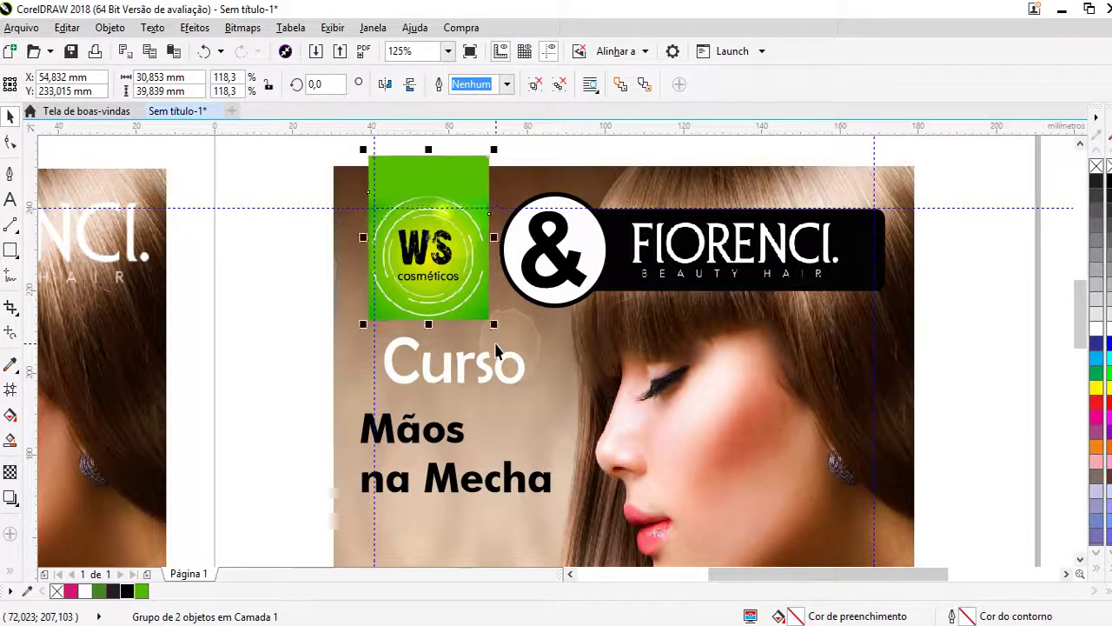
left_click(247, 148)
left_click(380, 159)
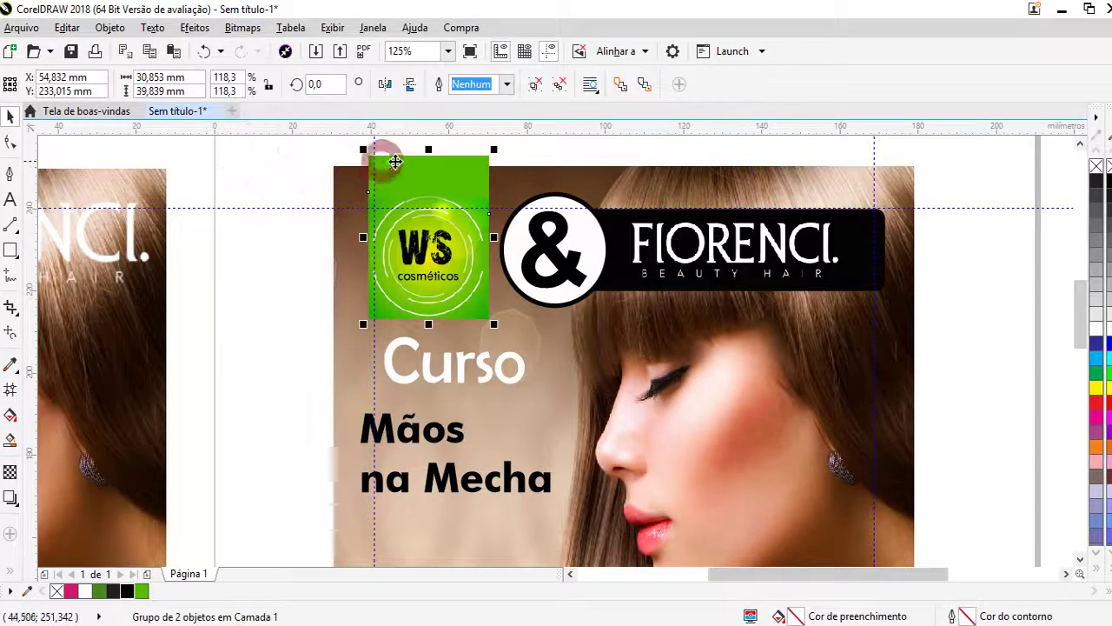
left_click(559, 84)
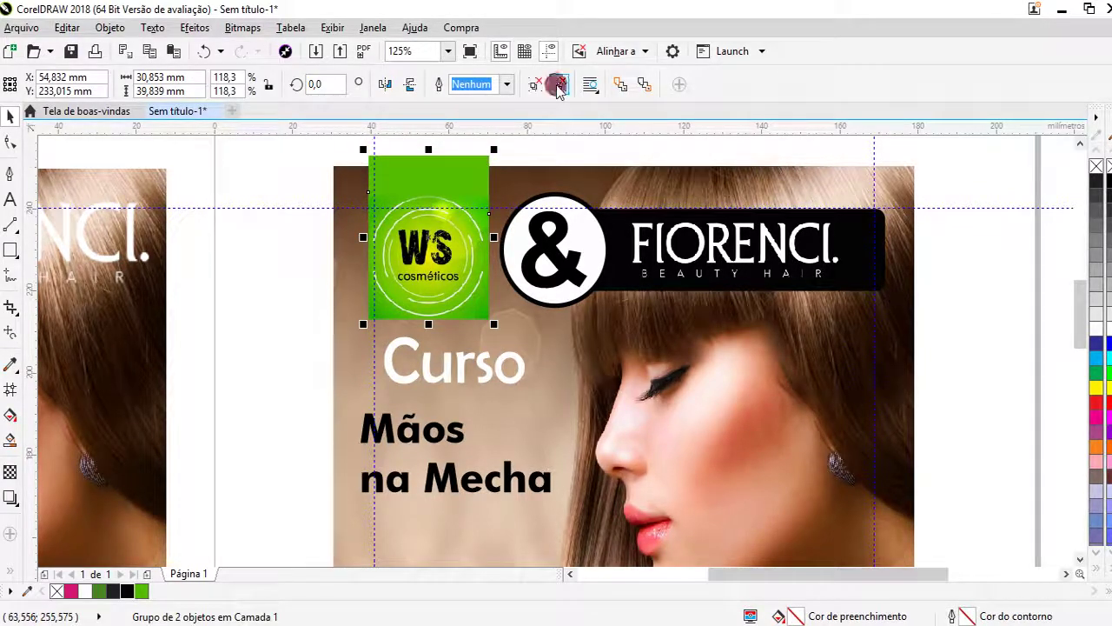
left_click(432, 156)
left_click_drag(432, 156, 430, 165)
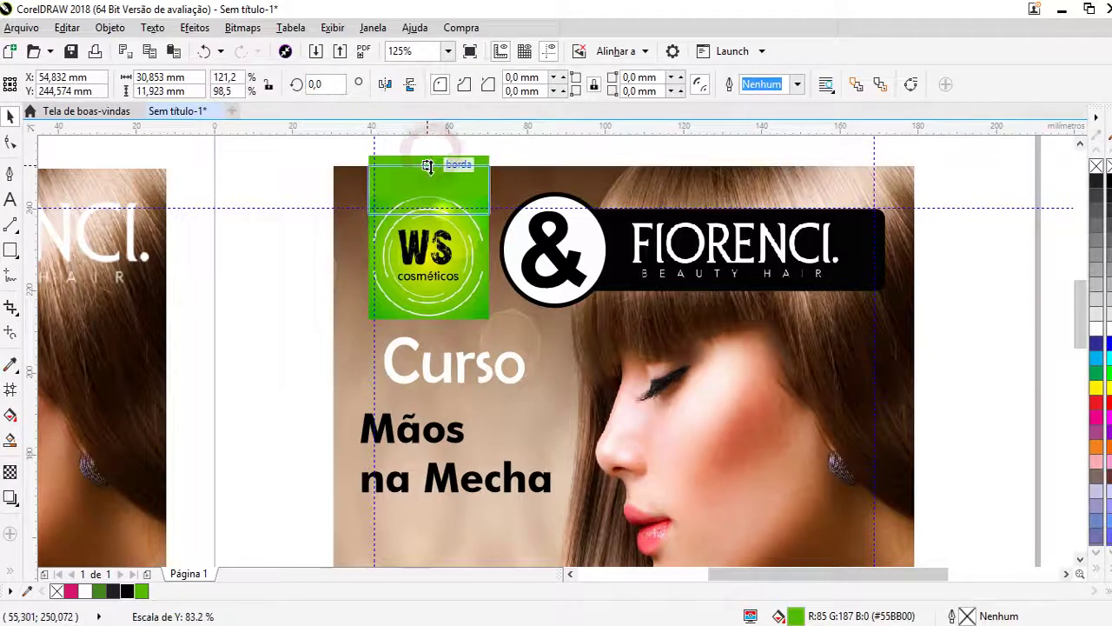
left_click(951, 371)
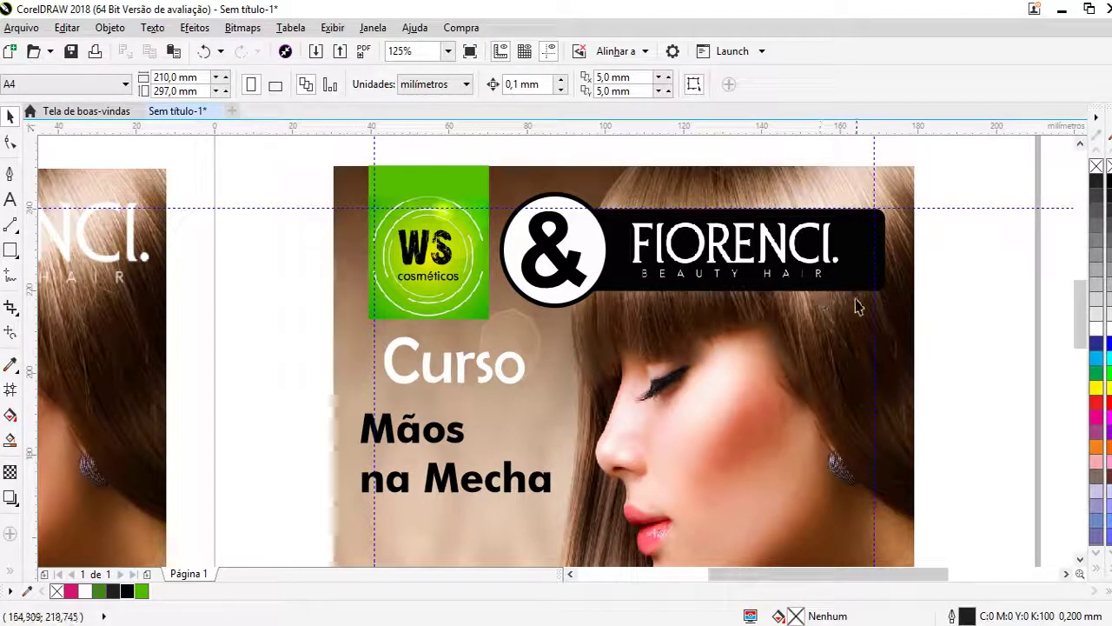
scroll(560, 271, "up", 1)
left_click(560, 271)
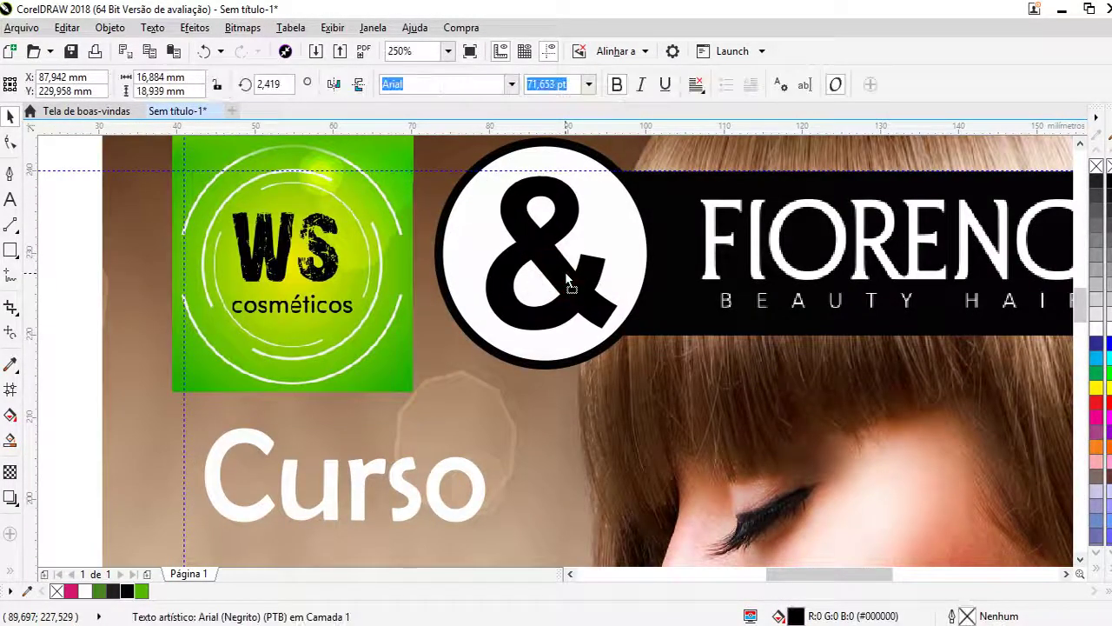
scroll(616, 226, "down", 2)
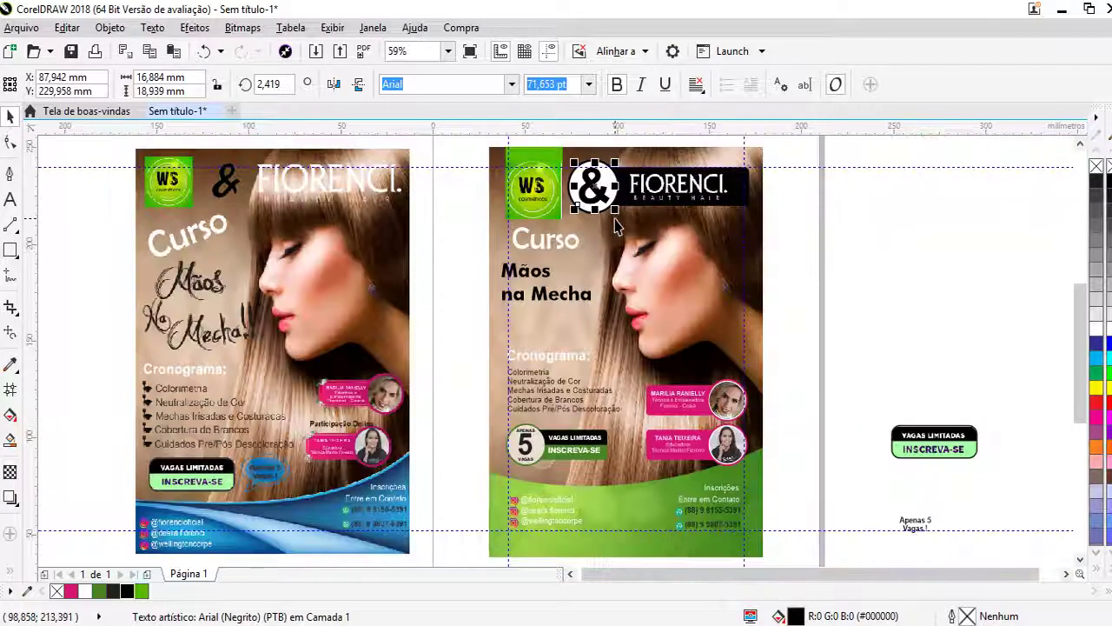
left_click(854, 225)
left_click(611, 184)
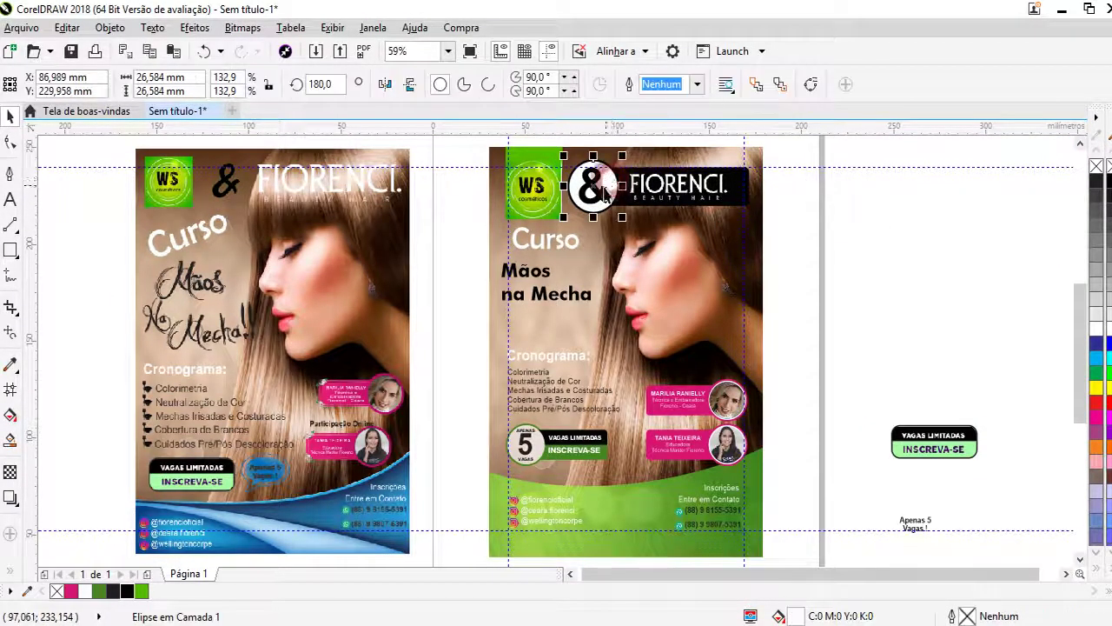
left_click(10, 472)
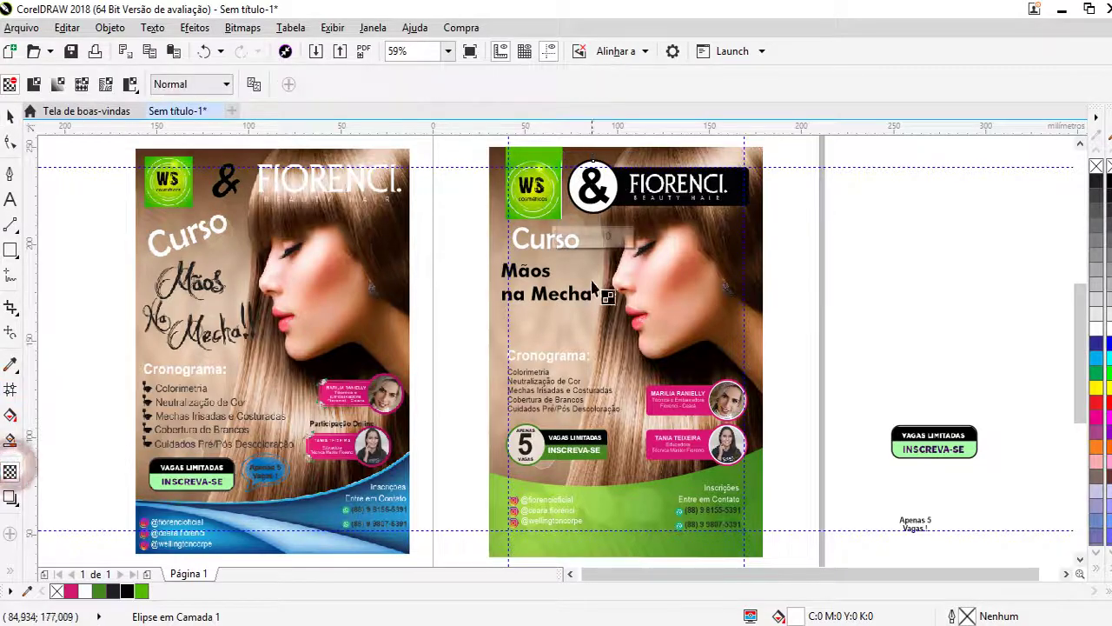
left_click_drag(561, 238, 575, 240)
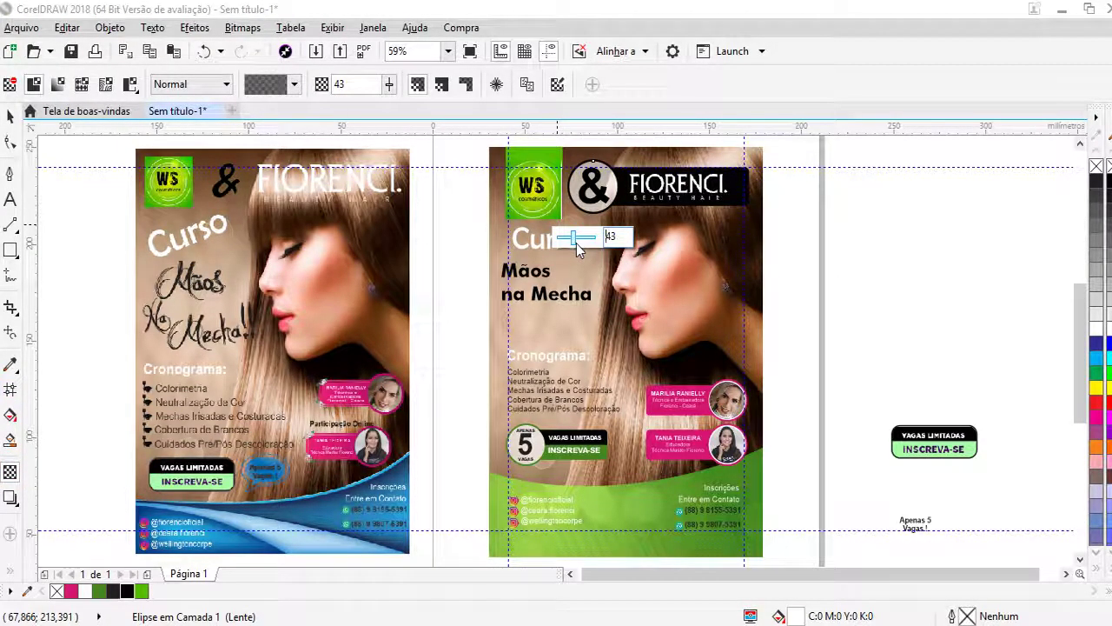
left_click_drag(578, 248, 524, 241)
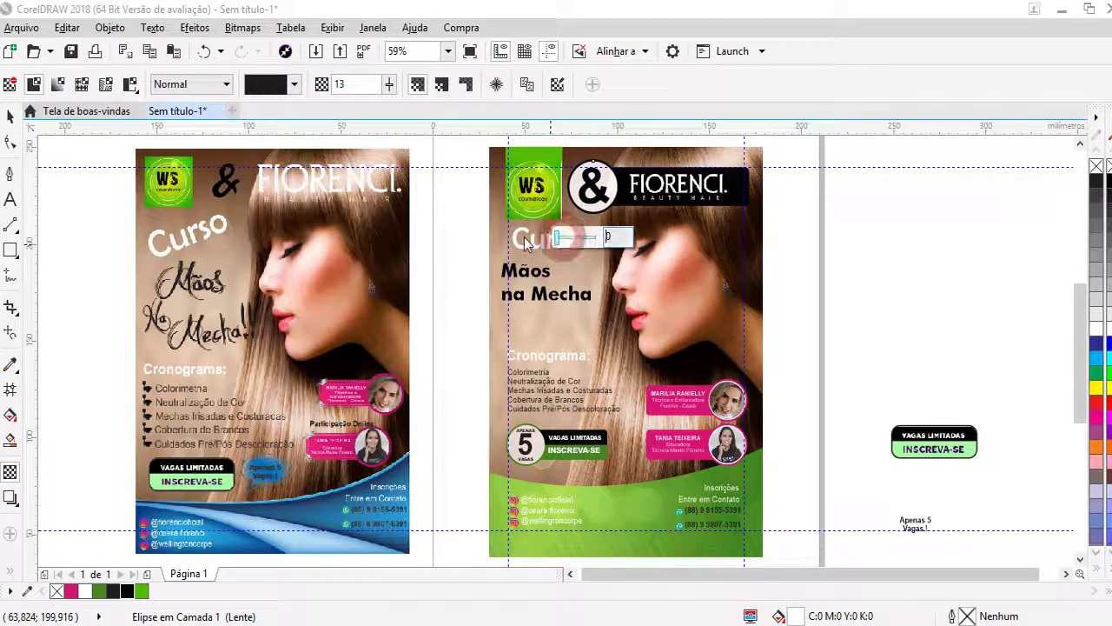
left_click(11, 116)
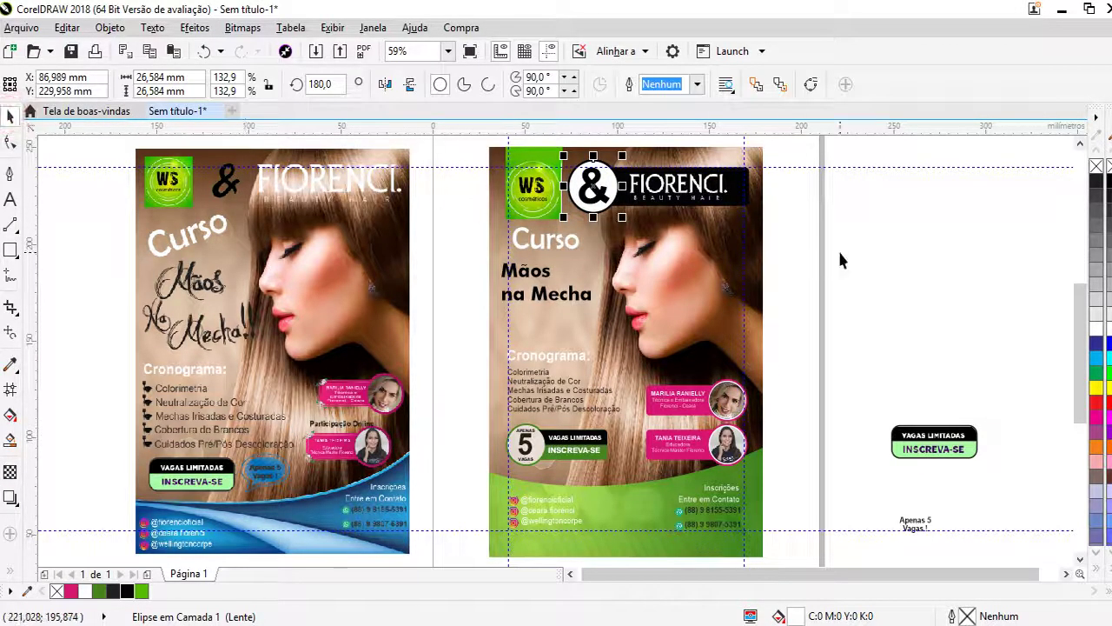
left_click(881, 242)
scroll(537, 209, "up", 4)
left_click(537, 209)
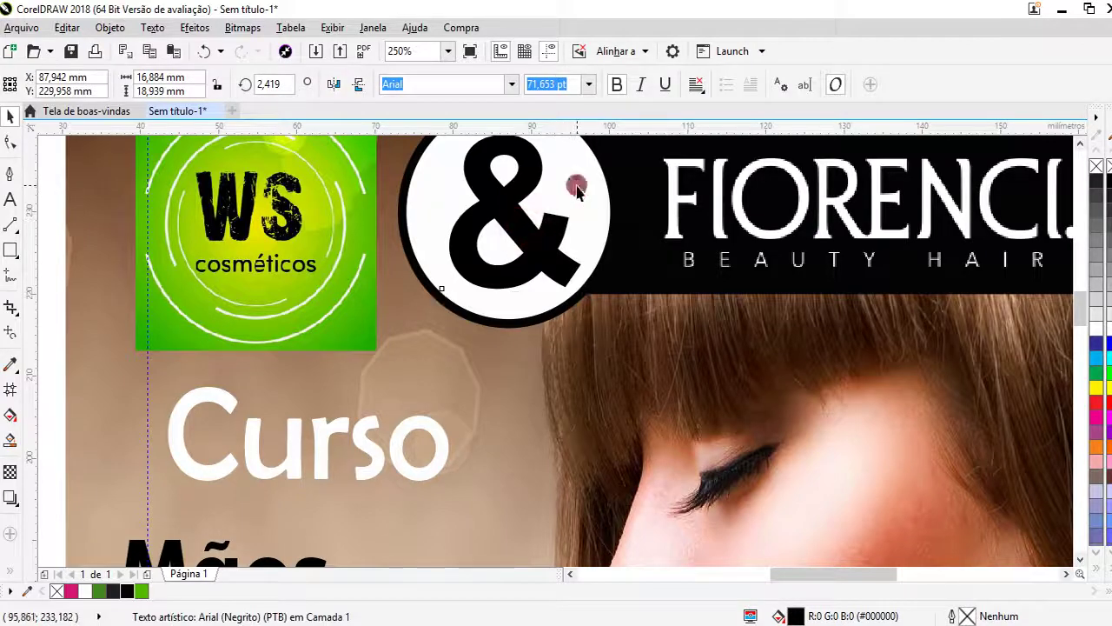
- Trim the & shape out of the circle and delete the leftover & text
left_click(576, 186, "shift")
left_click(495, 84)
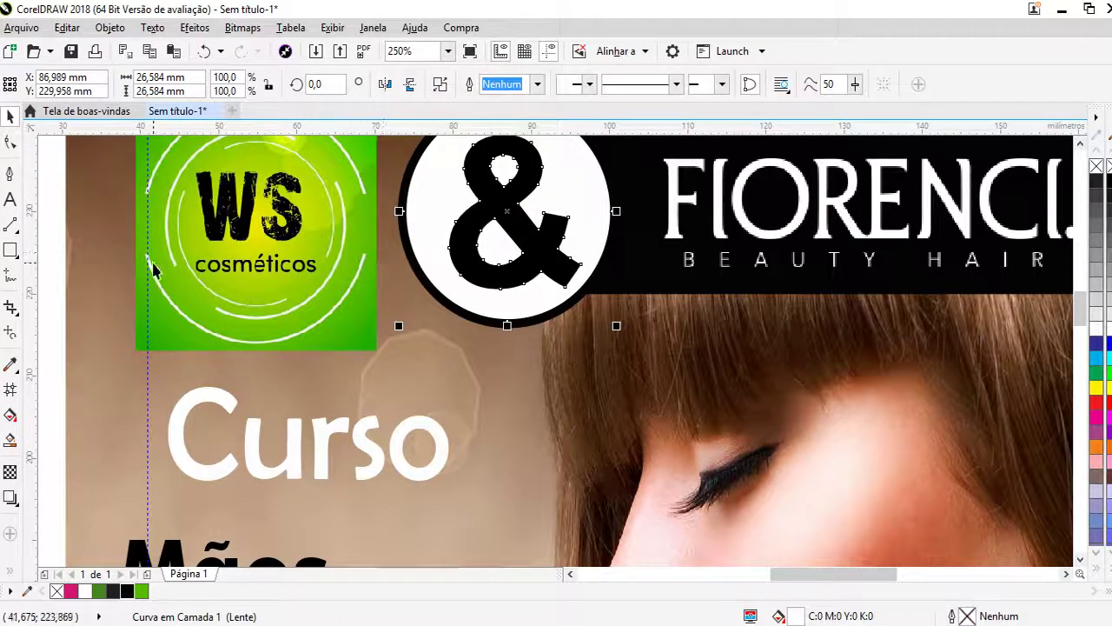
left_click(99, 271)
left_click_drag(515, 230, 447, 389)
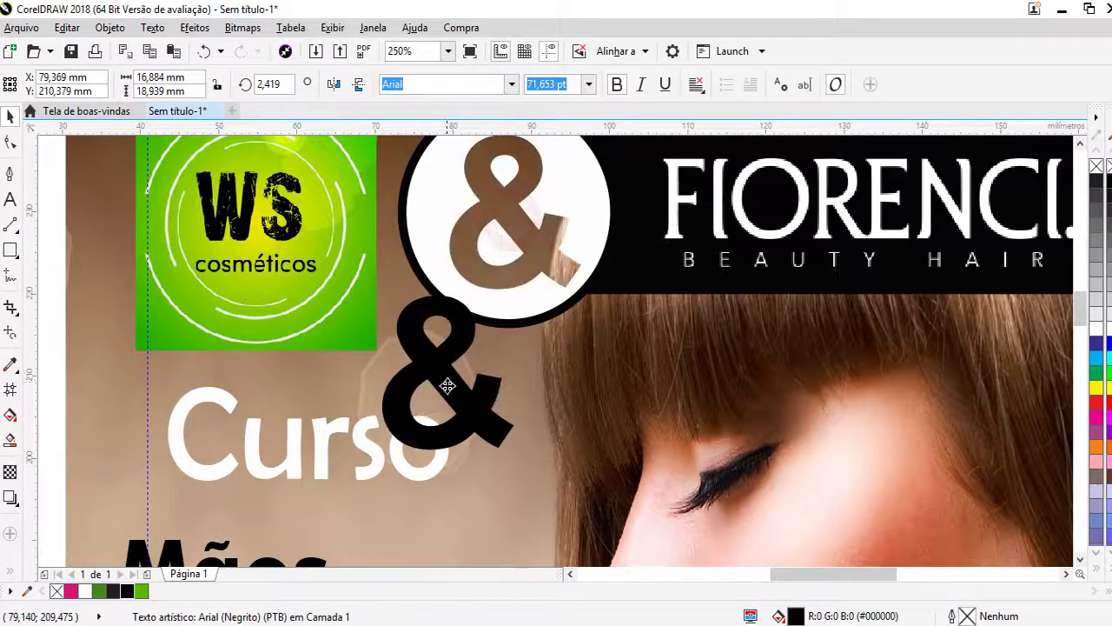
scroll(510, 360, "down", 4)
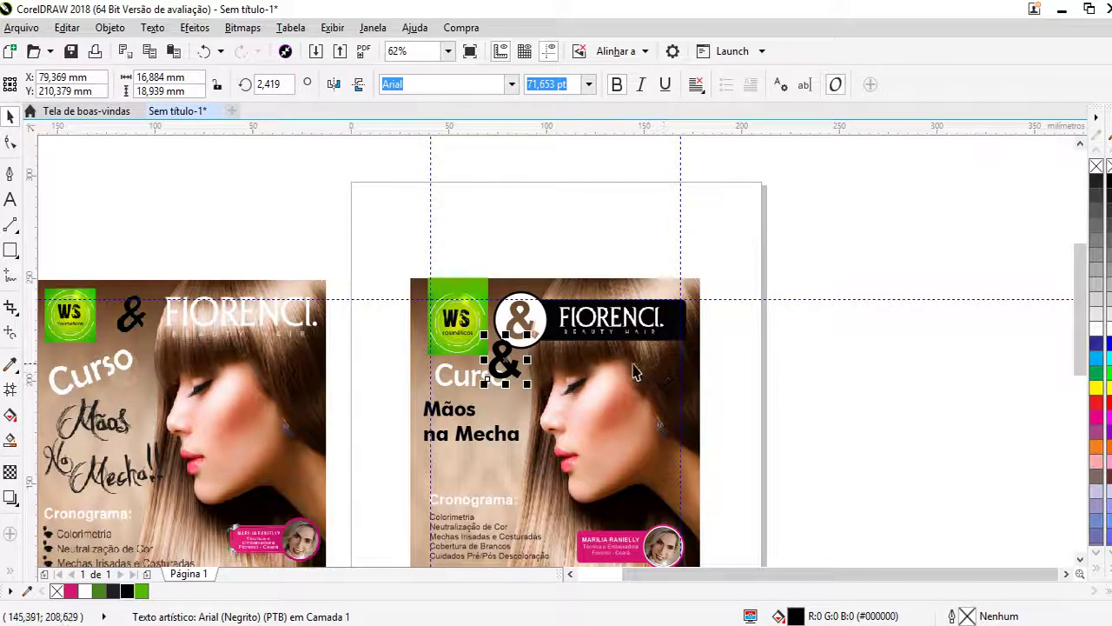
key("Delete")
scroll(519, 315, "up", 2)
- Recolour the cut-out circle, trying green, then no fill, then pink
left_click(532, 329)
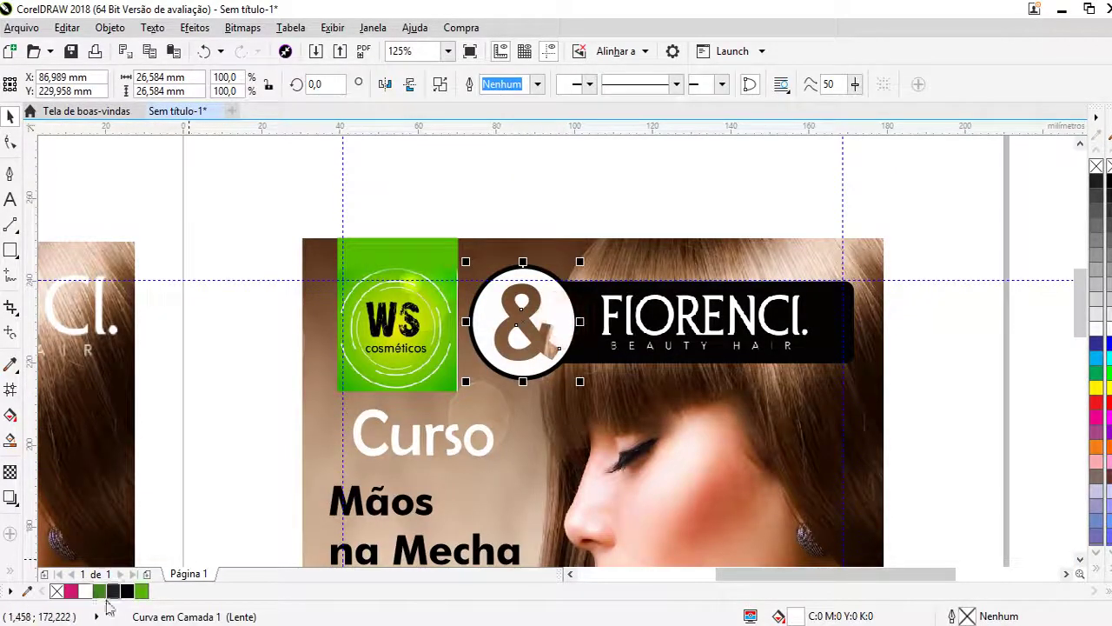
left_click(140, 590)
left_click(191, 459)
scroll(556, 358, "down", 2)
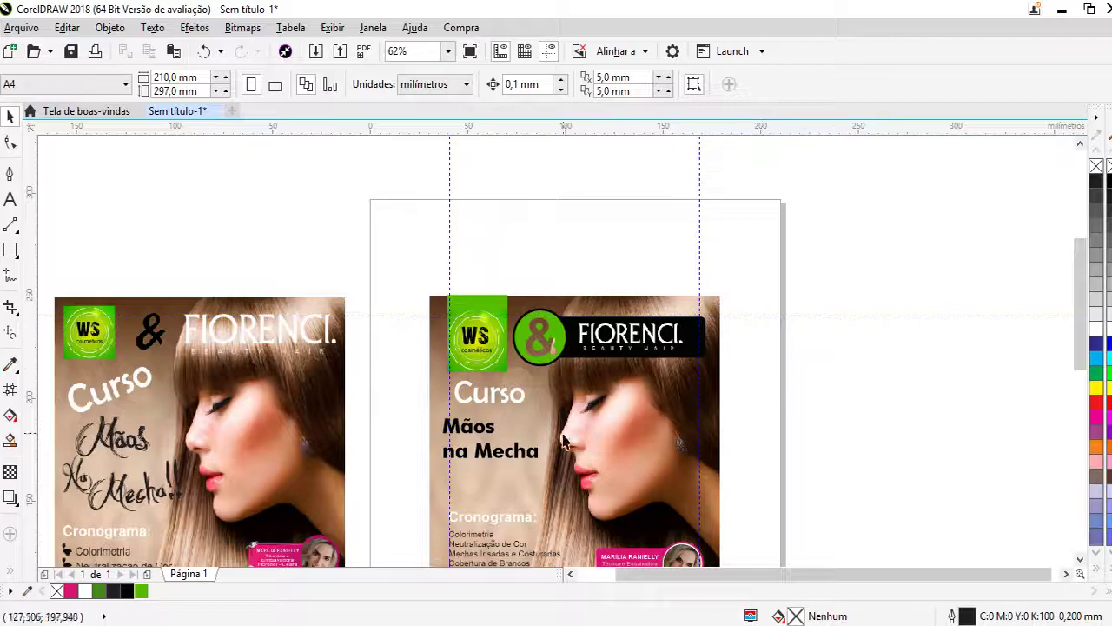
scroll(633, 289, "up", 2)
left_click(622, 303)
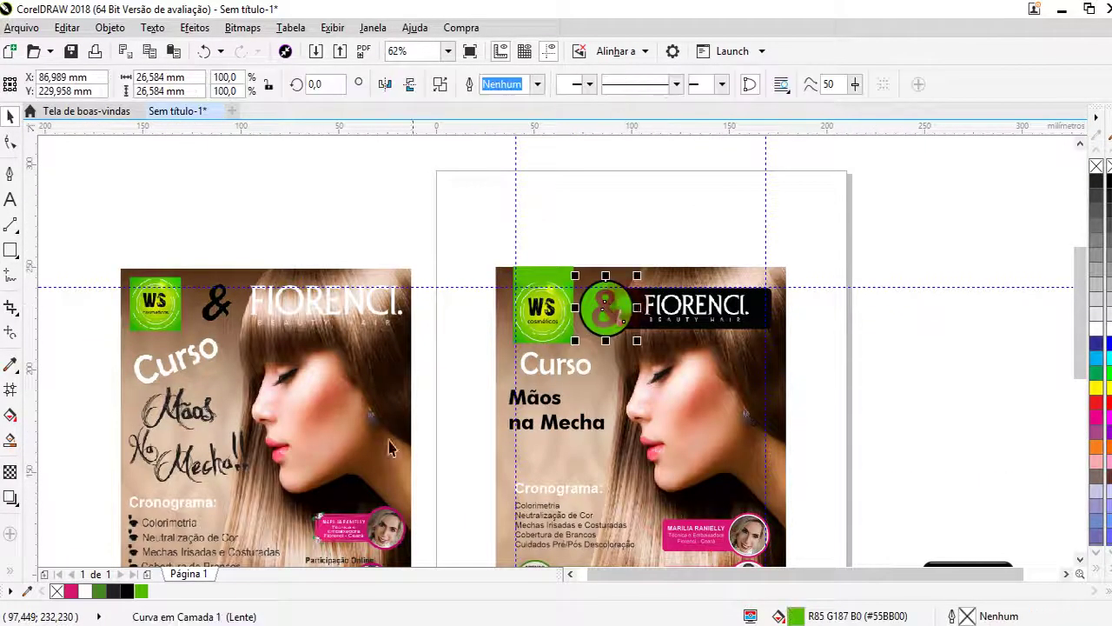
left_click(56, 591)
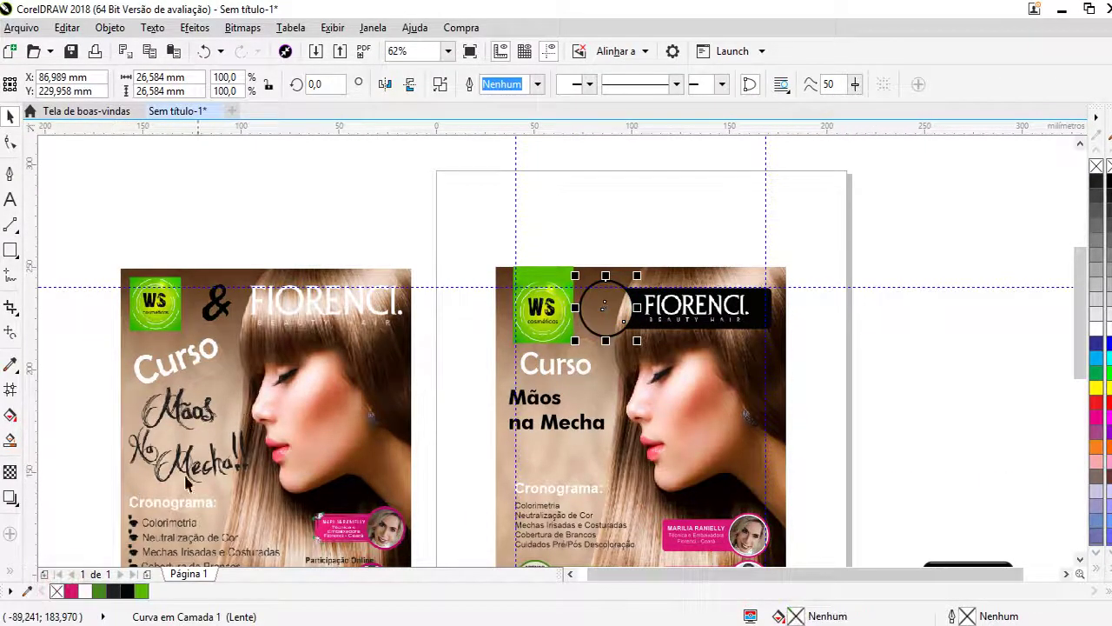
left_click(73, 591)
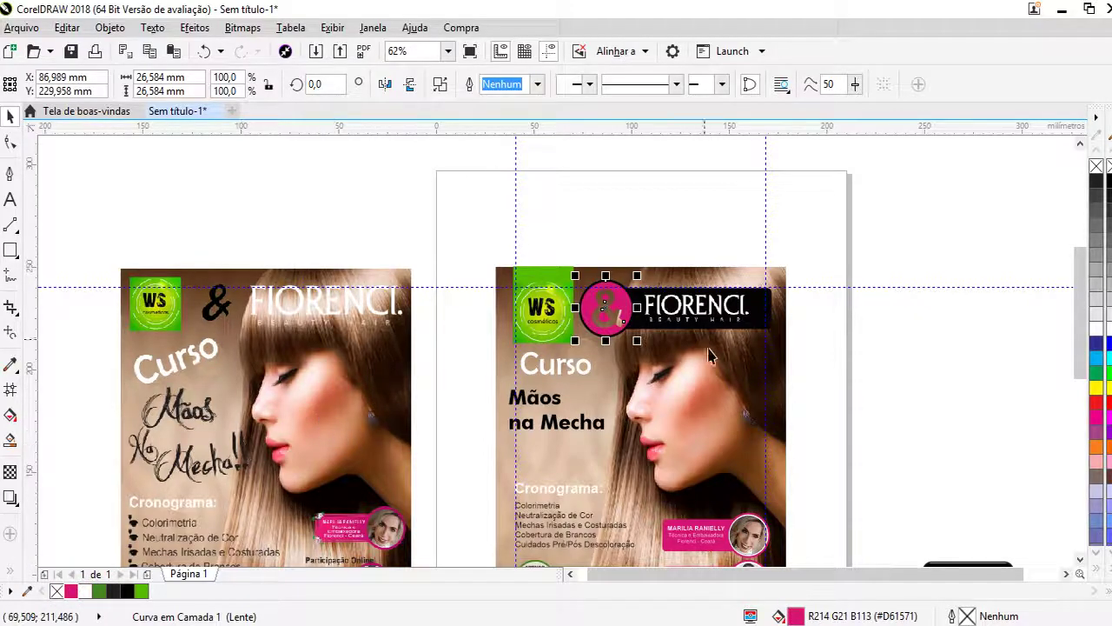
scroll(874, 336, "down", 4)
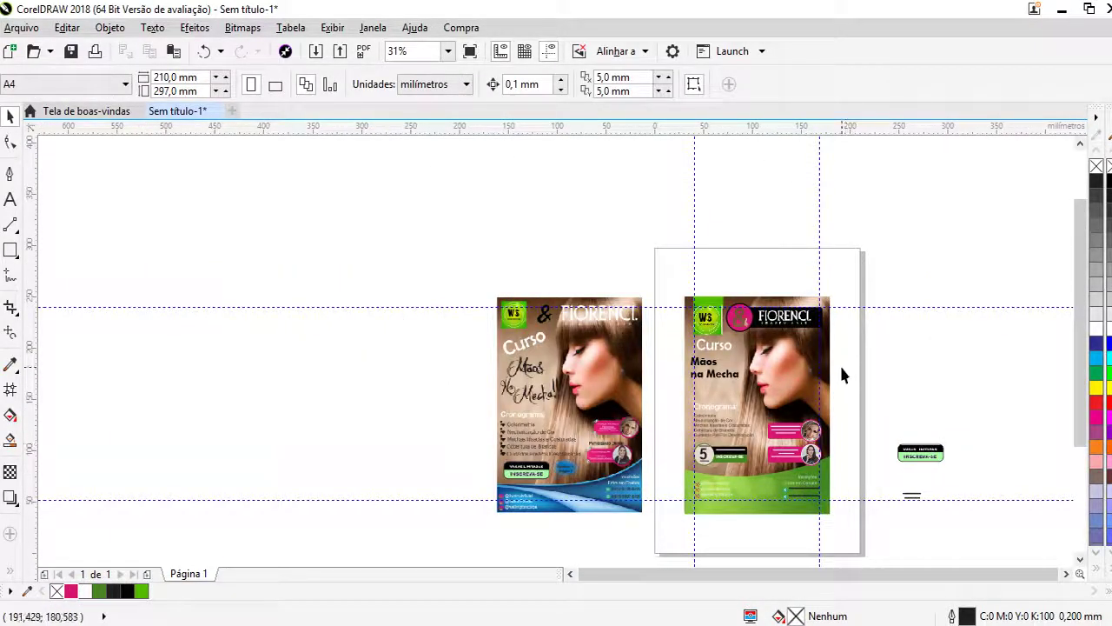
scroll(839, 363, "up", 2)
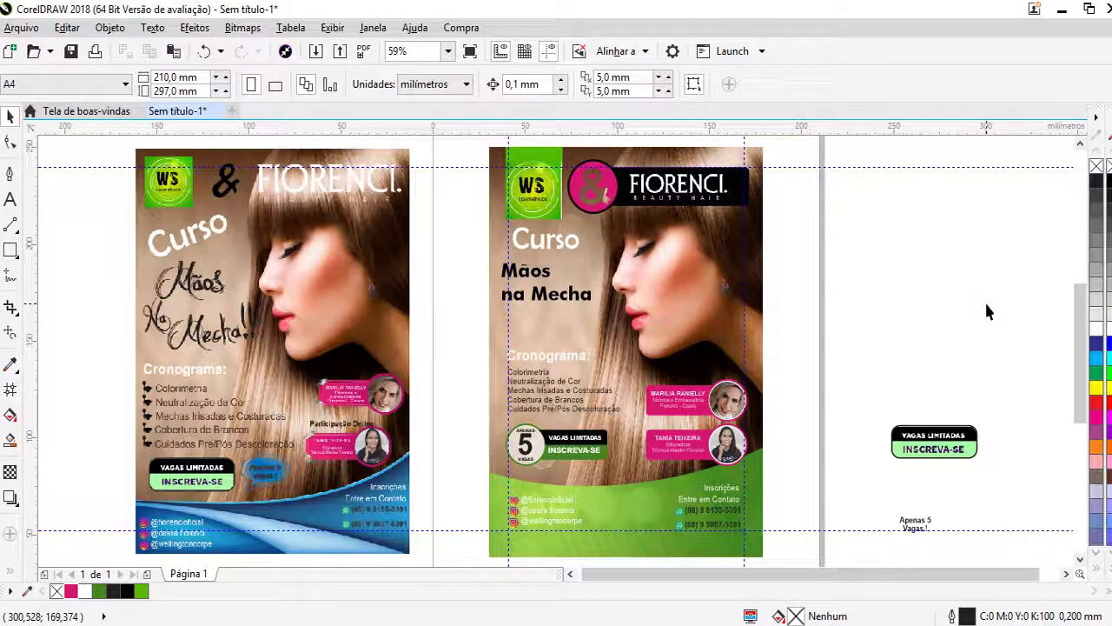
scroll(608, 157, "up", 5)
- Undo the trim to restore the white circle with the black &, then fill the circle pink
left_click(608, 256)
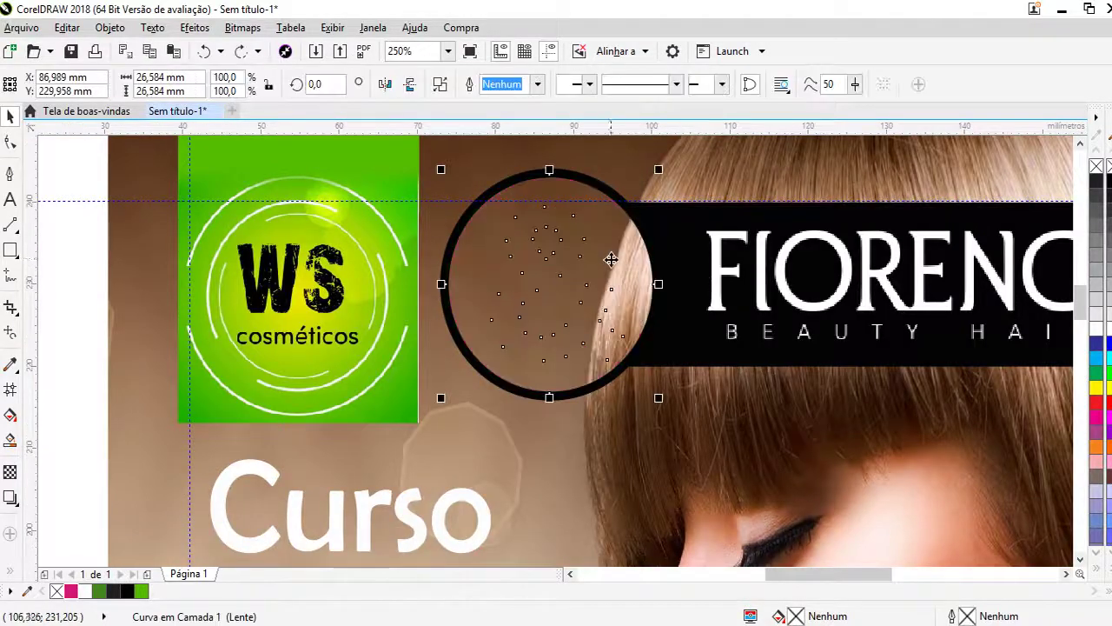
key("ctrl+z")
key("ctrl+z")
key("ctrl+z")
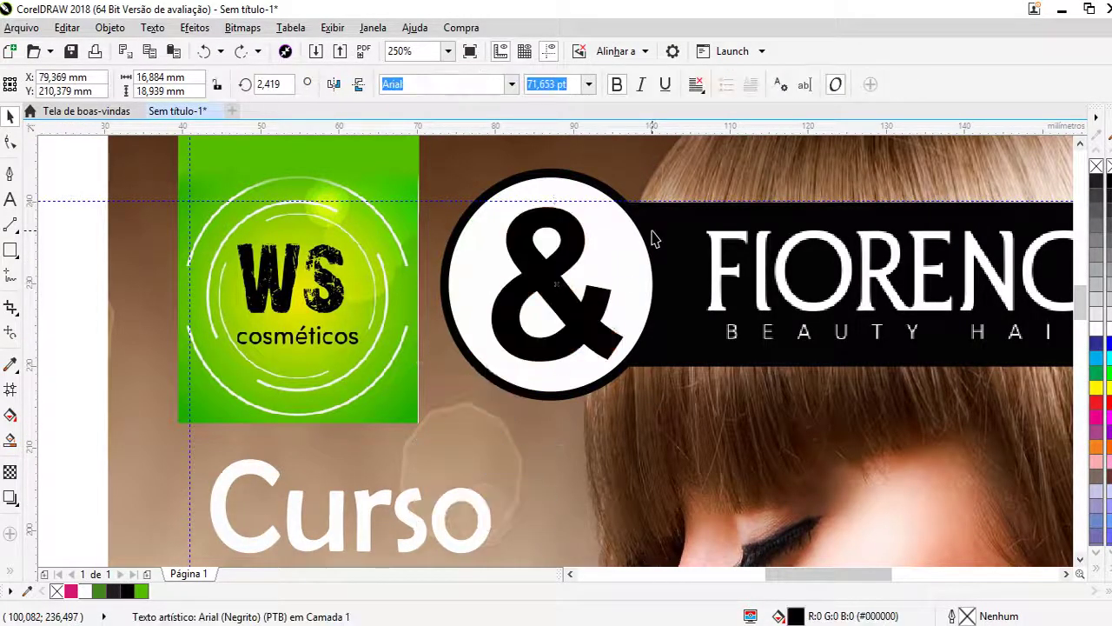
left_click(650, 237, "shift")
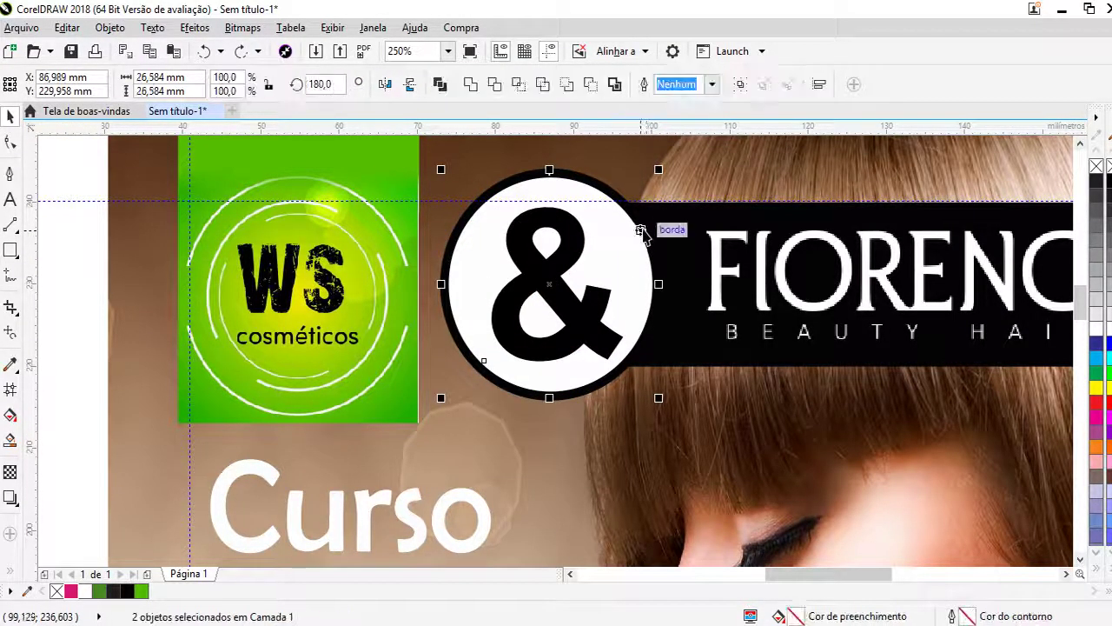
left_click(632, 169)
left_click(596, 218)
left_click(70, 590)
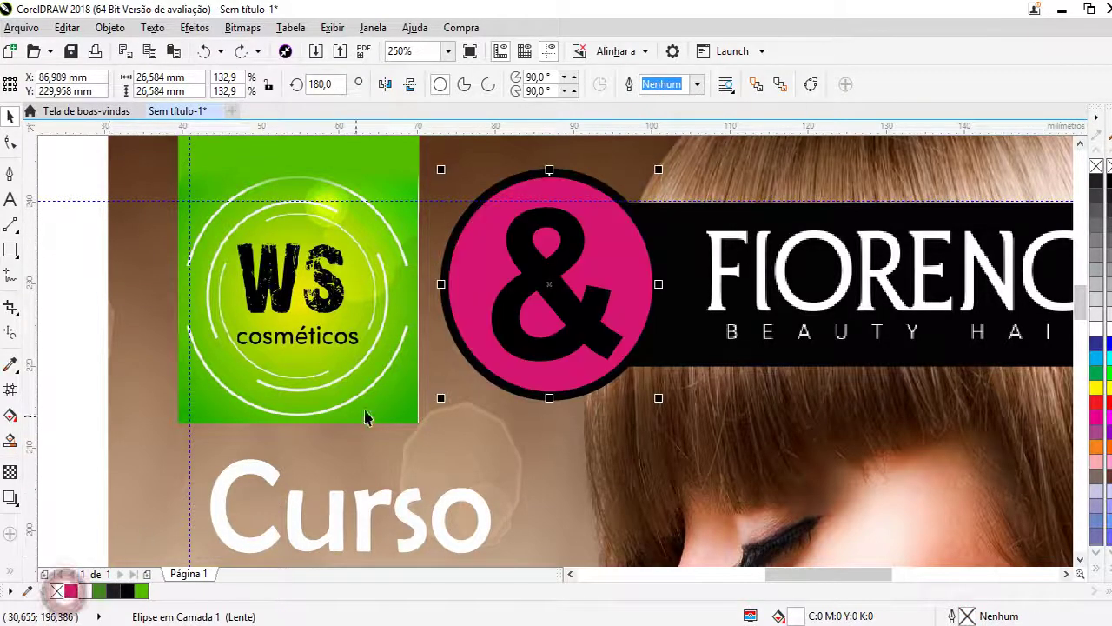
- Turn the ampersand white and zoom out to show both posters
left_click(546, 261)
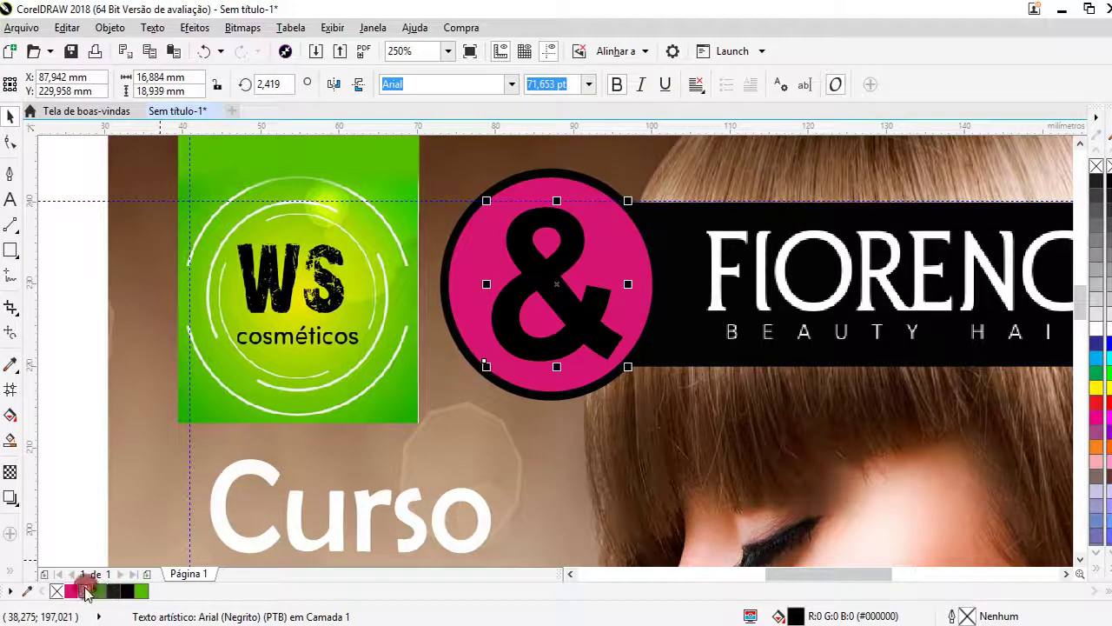
left_click(85, 591)
key("F4")
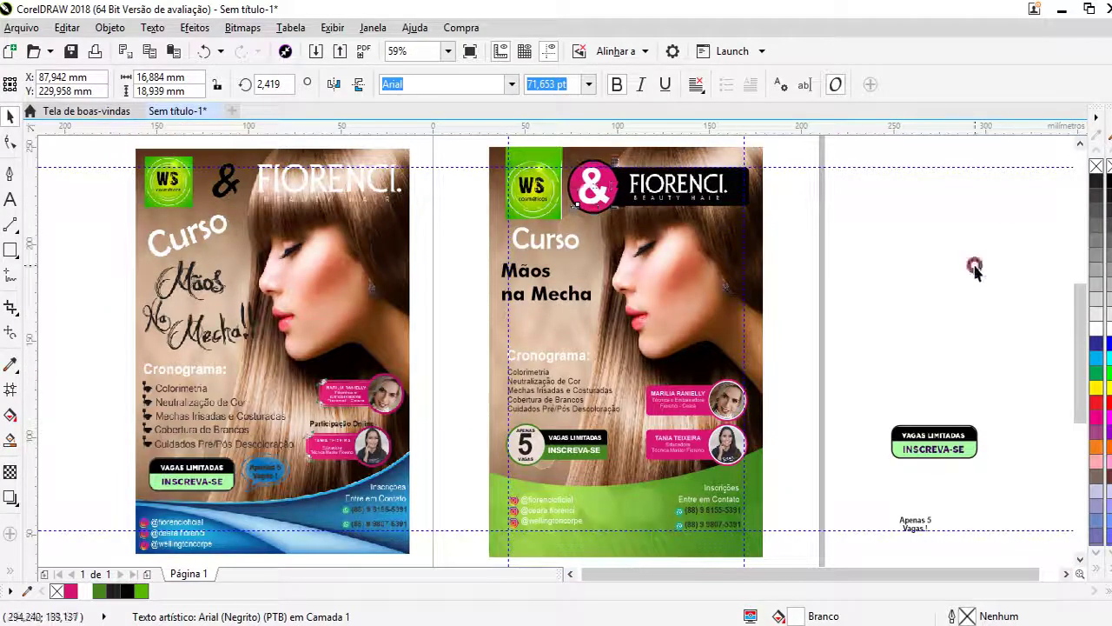
left_click(974, 269)
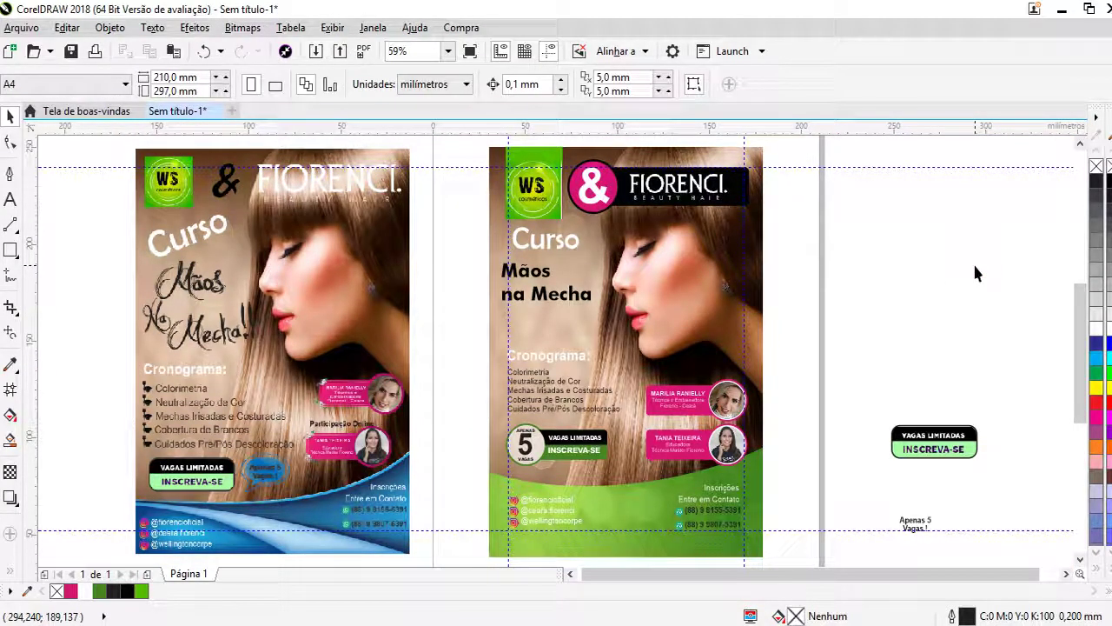
scroll(878, 337, "down", 2)
left_click_drag(852, 345, 985, 514)
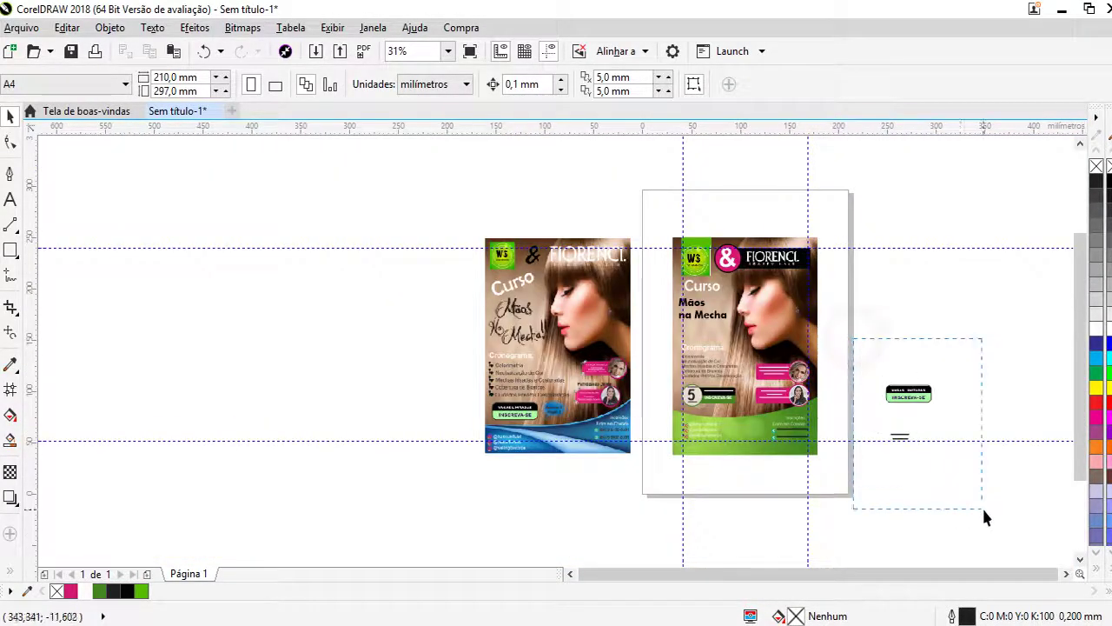
scroll(821, 403, "up", 2)
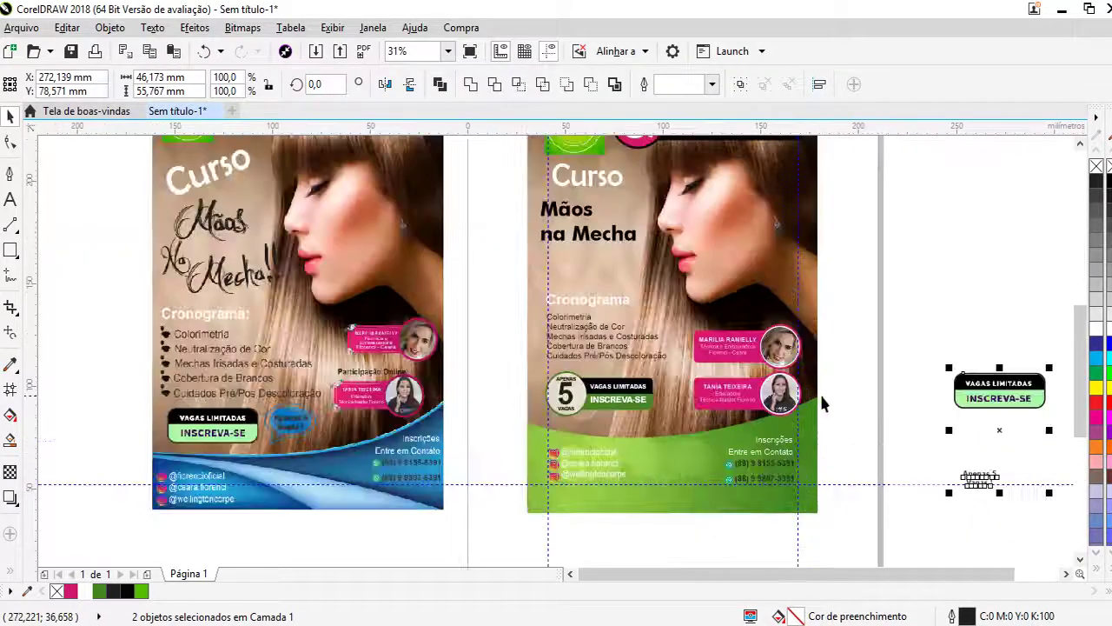
scroll(772, 420, "up", 2)
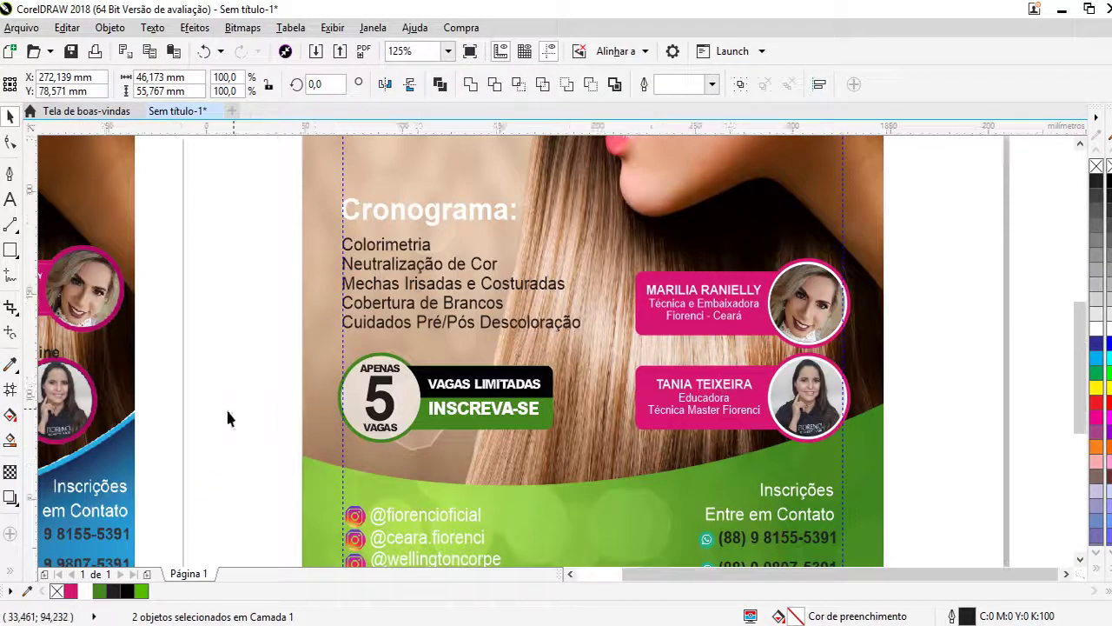
scroll(229, 417, "down", 2)
scroll(110, 385, "up", 2)
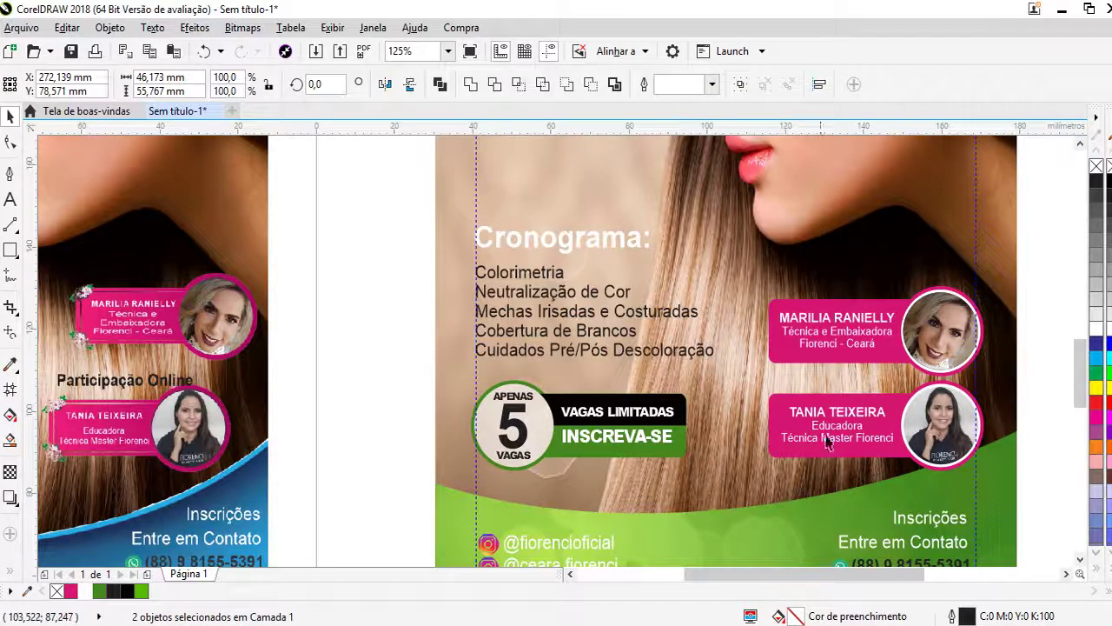
left_click(9, 251)
scroll(897, 387, "up", 2)
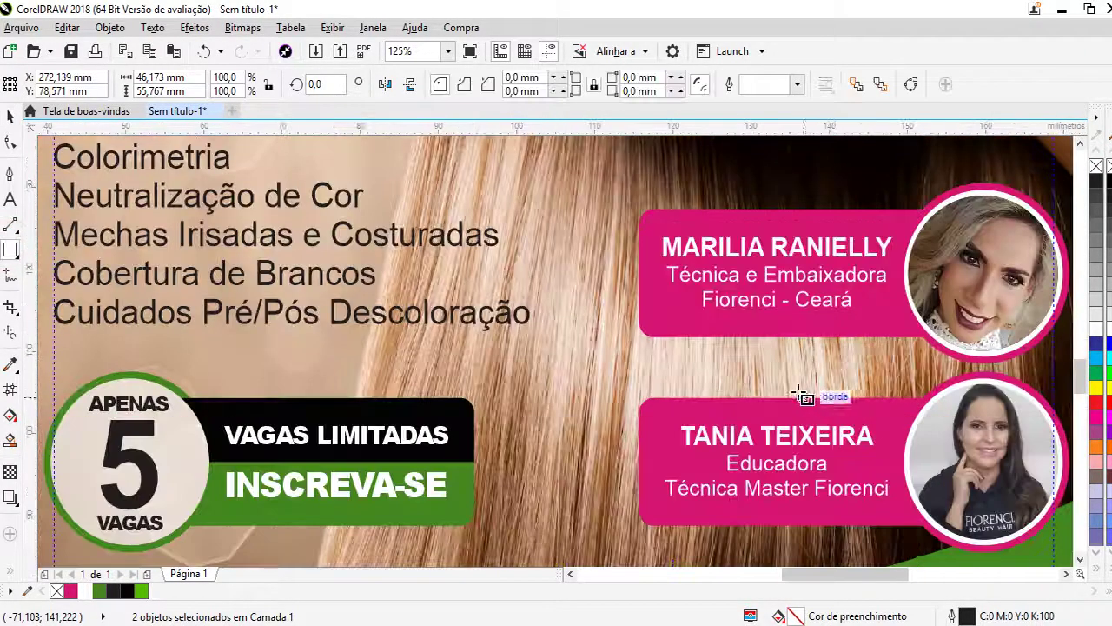
left_click_drag(662, 380, 906, 418)
left_click(11, 142)
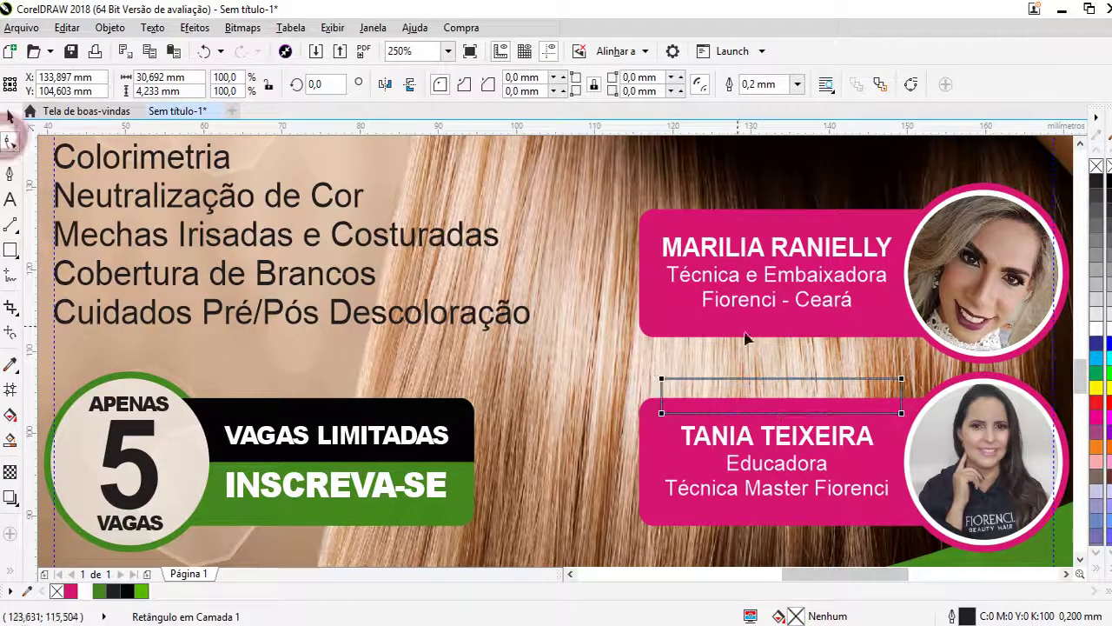
left_click_drag(662, 379, 666, 380)
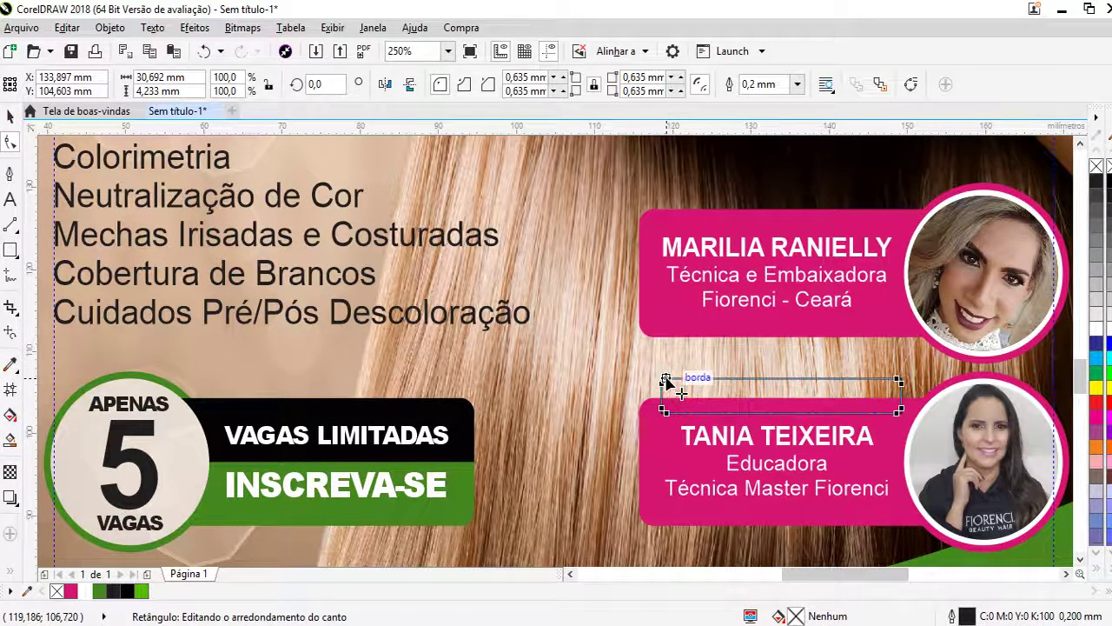
left_click(127, 593)
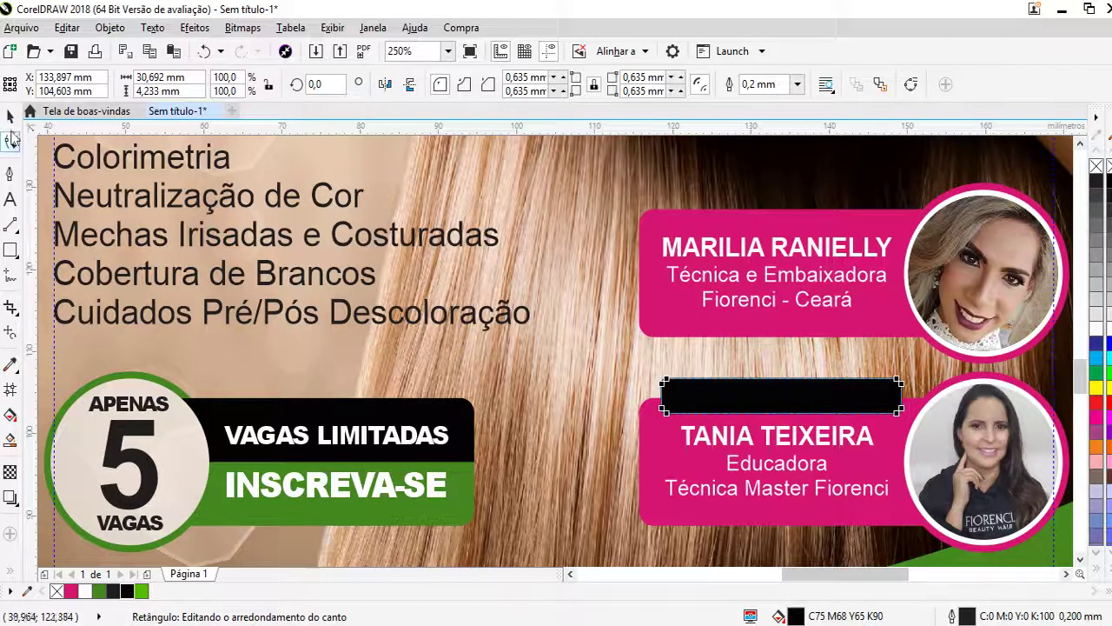
left_click(11, 116)
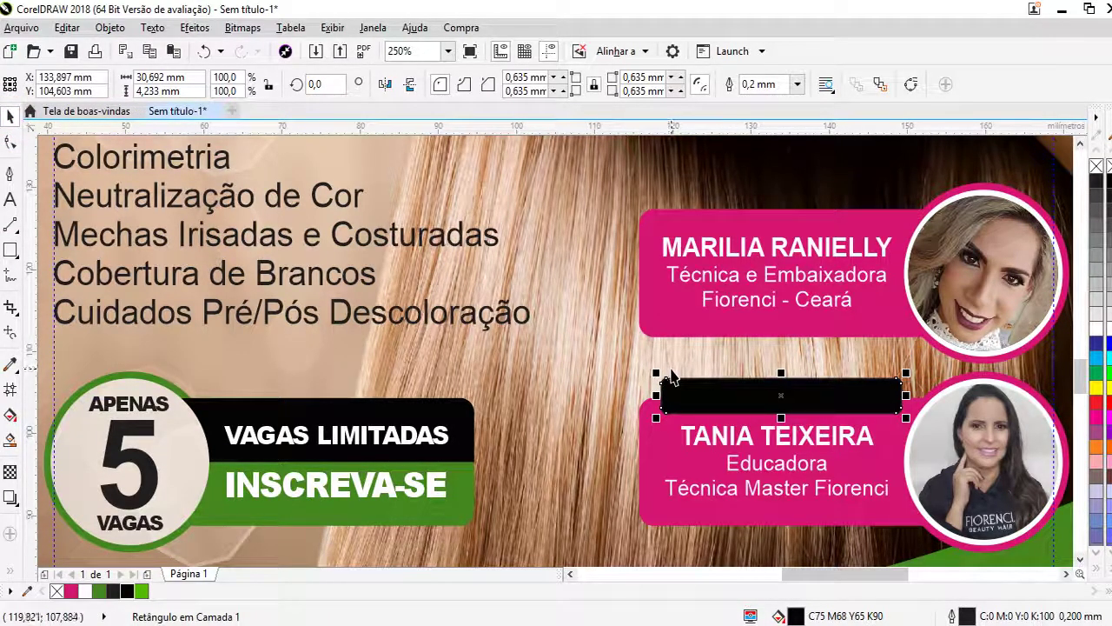
left_click_drag(670, 372, 672, 370)
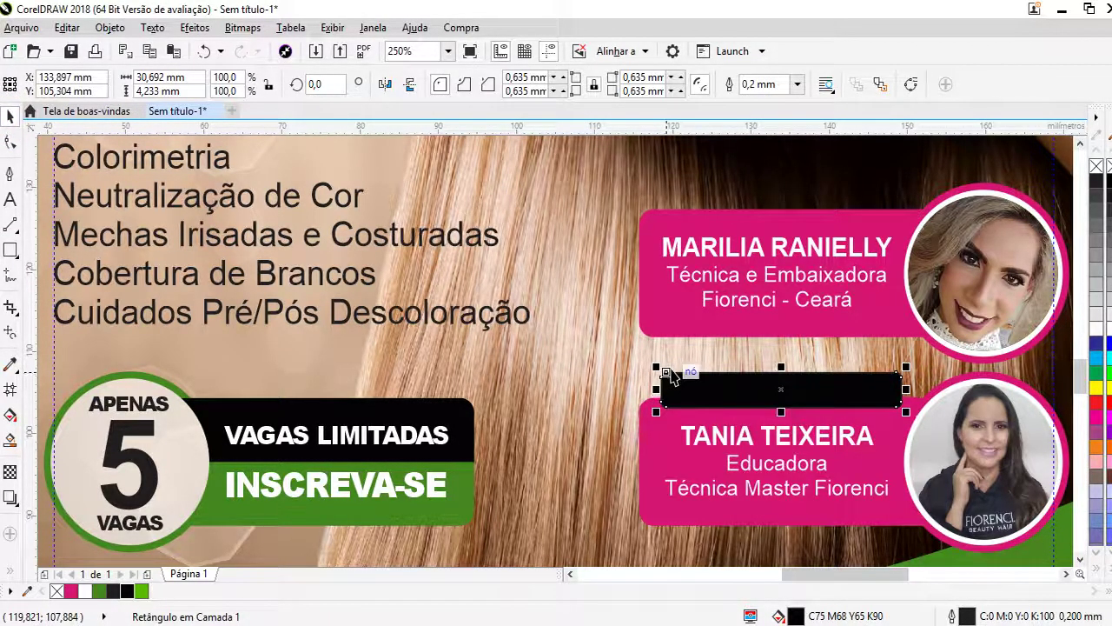
- Select the Cronograma list text and start editing its font size
scroll(671, 372, "down", 2)
scroll(999, 382, "down", 2)
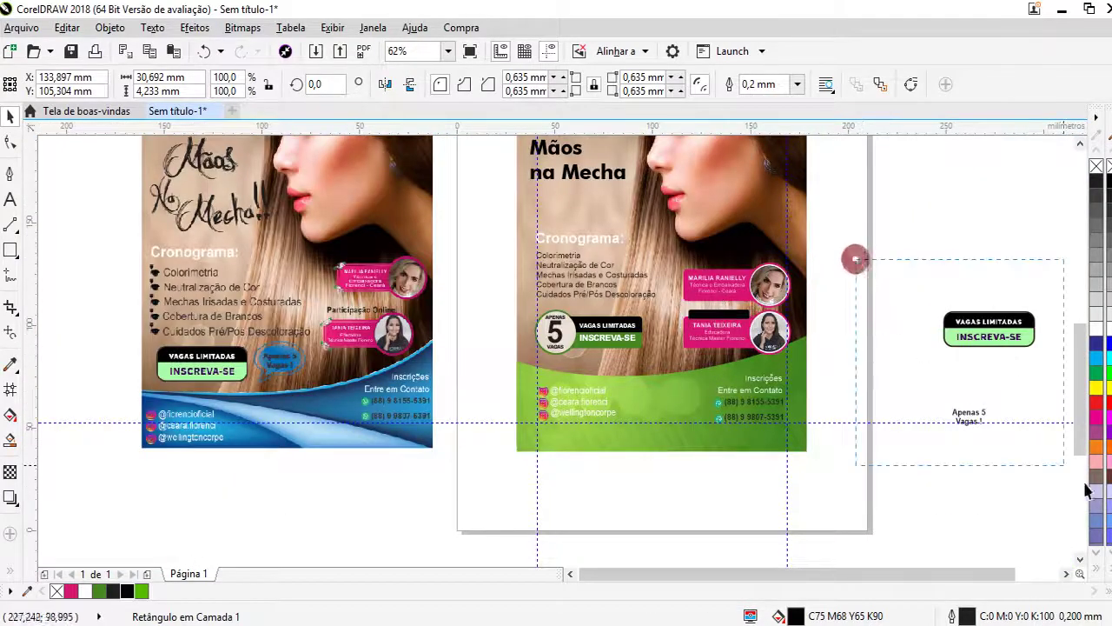
left_click_drag(1086, 491, 950, 481)
left_click(951, 481)
scroll(647, 309, "up", 2)
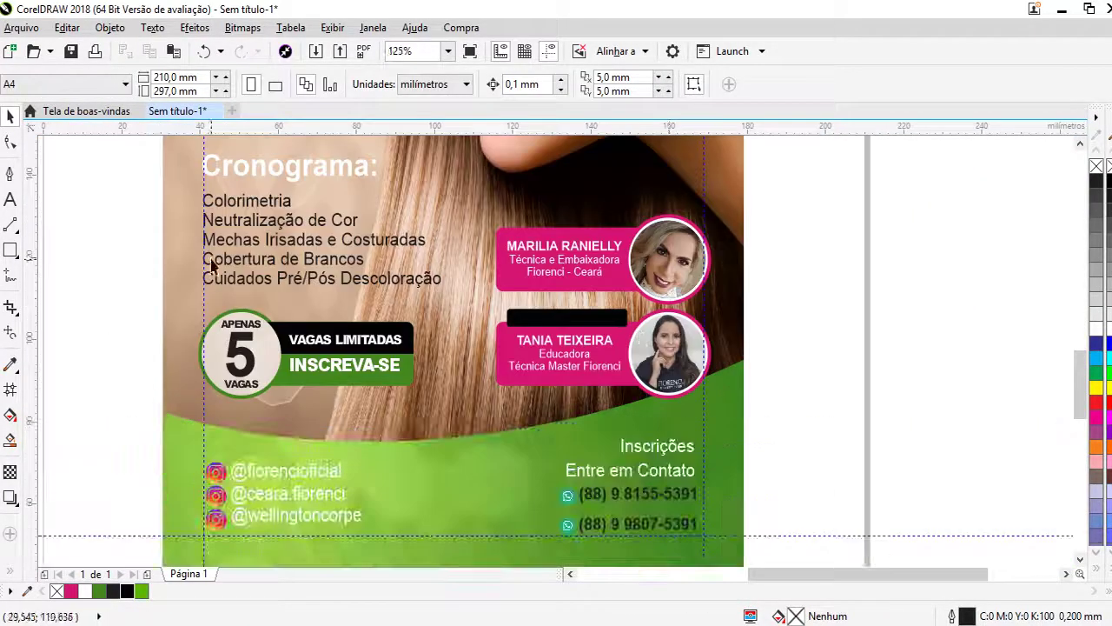
left_click(243, 263)
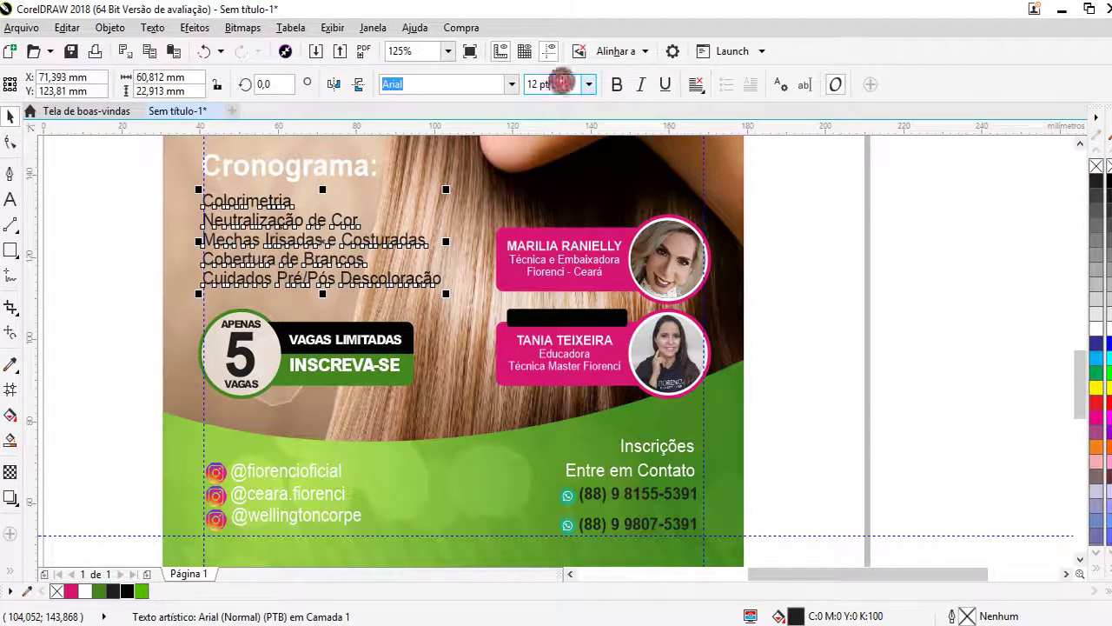
double_click(561, 83)
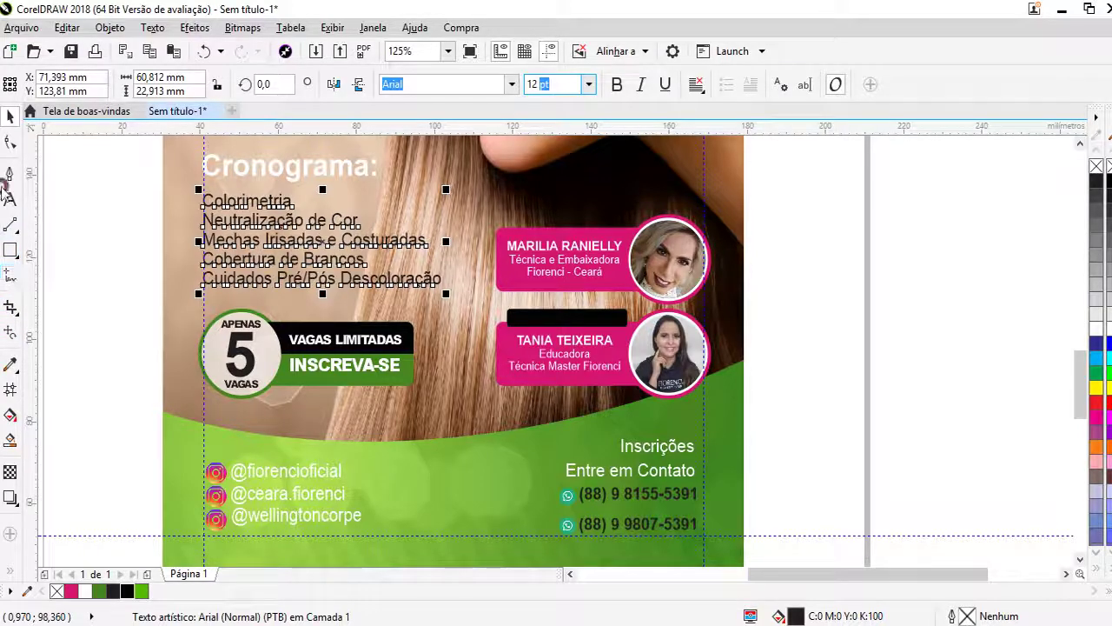
- Create a new text object reading 'PARTICIPAÇÃO ON LINE' beside the flyer
left_click(10, 201)
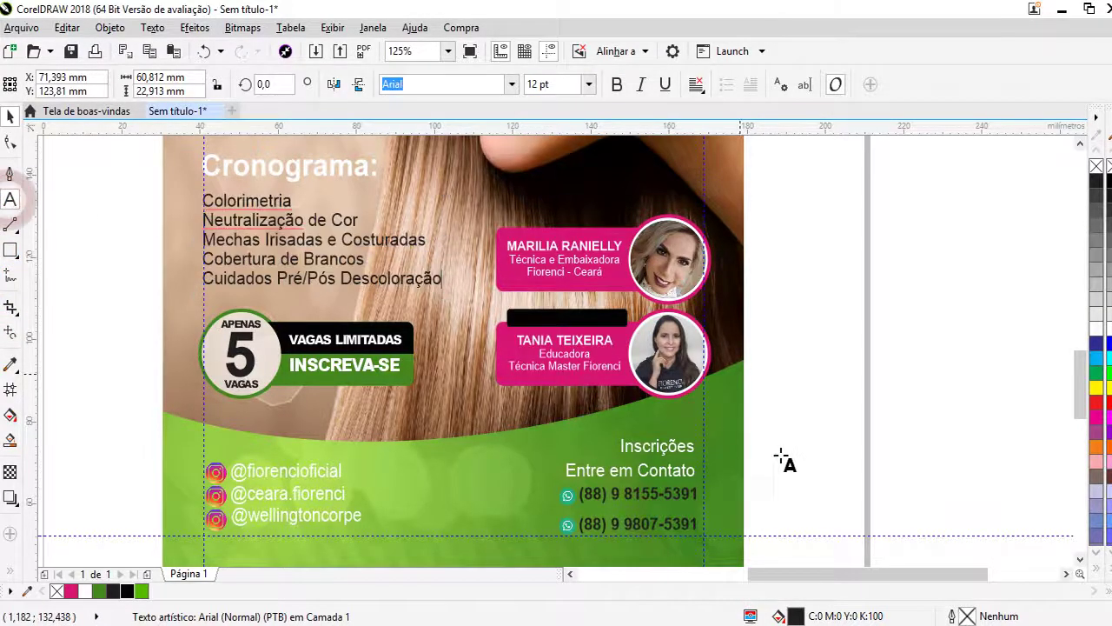
left_click(791, 396)
type("PART")
type("PÁ")
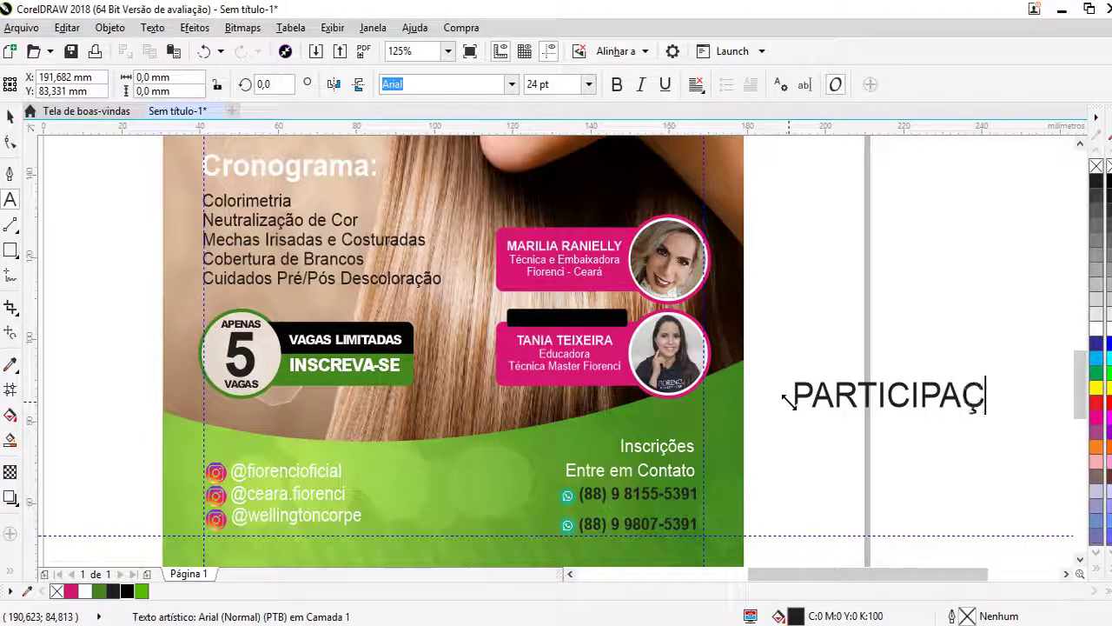
type("O ON L")
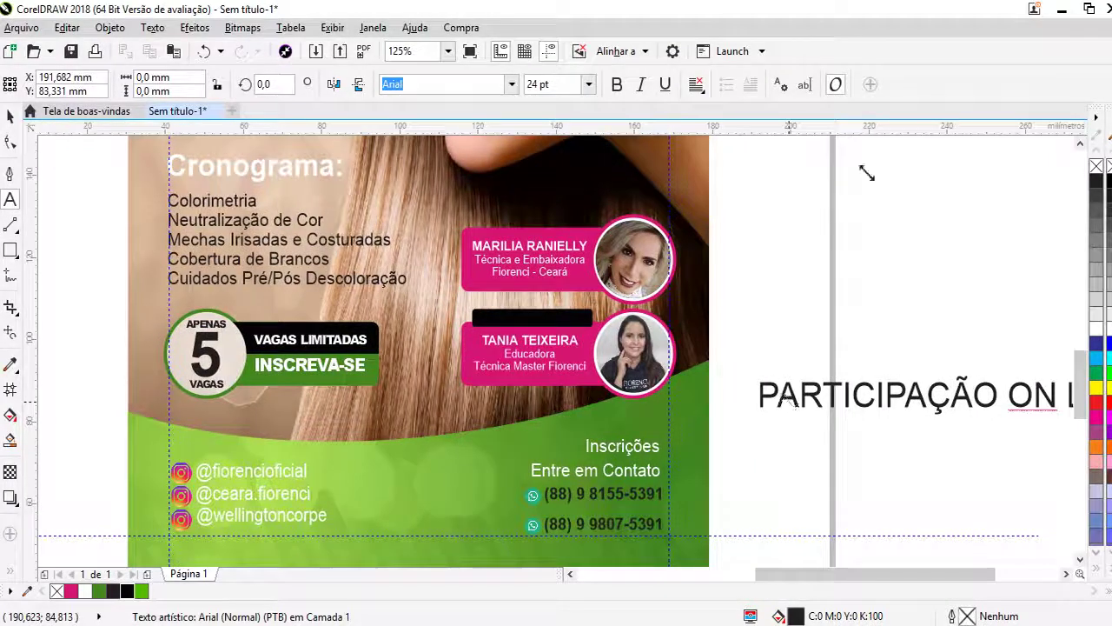
scroll(313, 263, "down", 3)
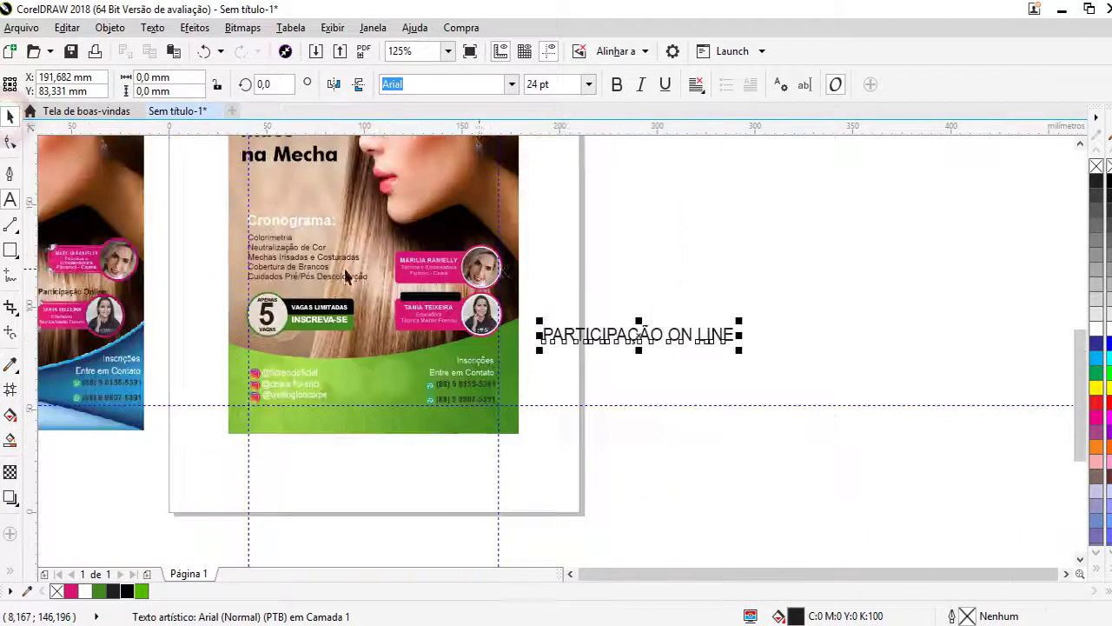
scroll(730, 330, "up", 3)
- Shrink the label to about 8 pt, make it white, and centre it on the black bar
left_click_drag(774, 328, 524, 352)
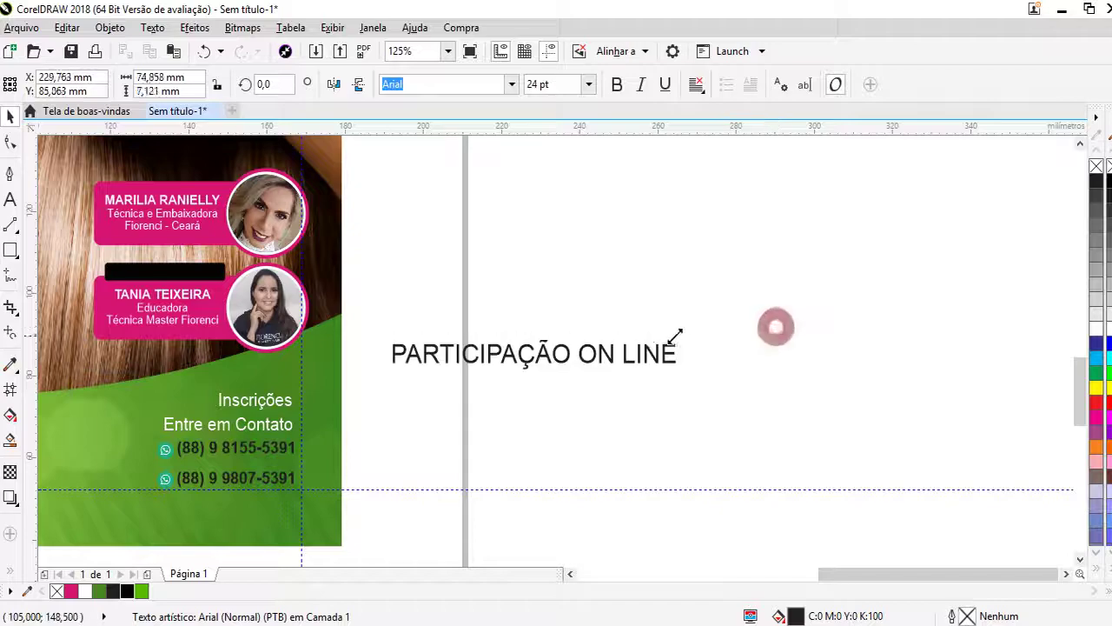
left_click(1099, 330)
left_click(188, 268, "shift")
key("e")
key("c")
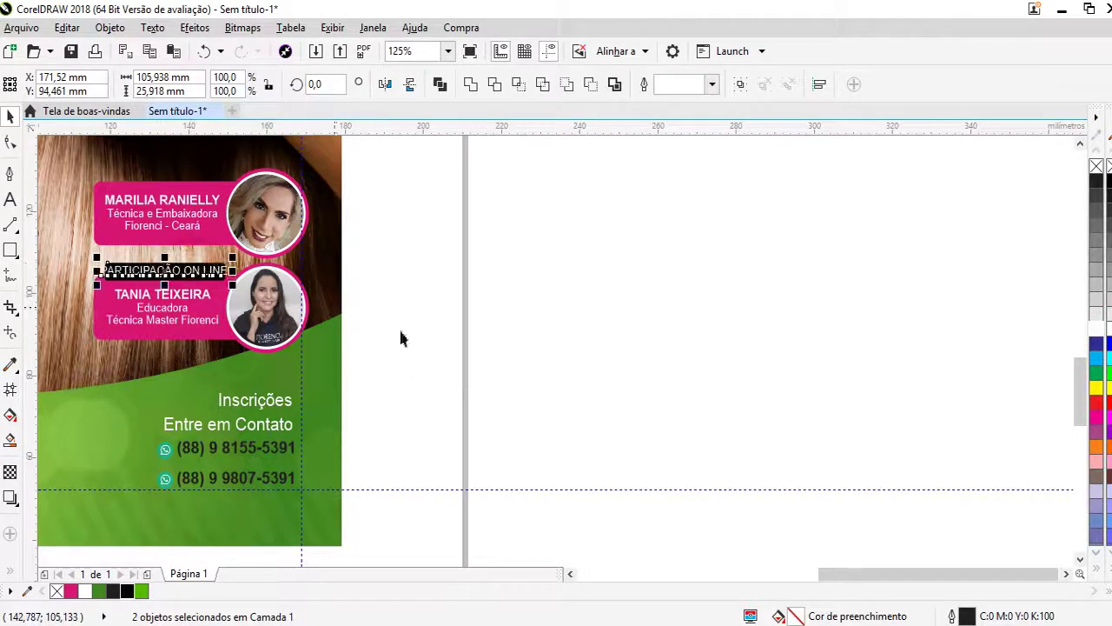
left_click(827, 412)
scroll(135, 279, "up", 2)
scroll(135, 280, "up", 2)
- Shrink the PARTICIPAÇÃO ON LINE label further, then scale the label and black bar down together
left_click(187, 242)
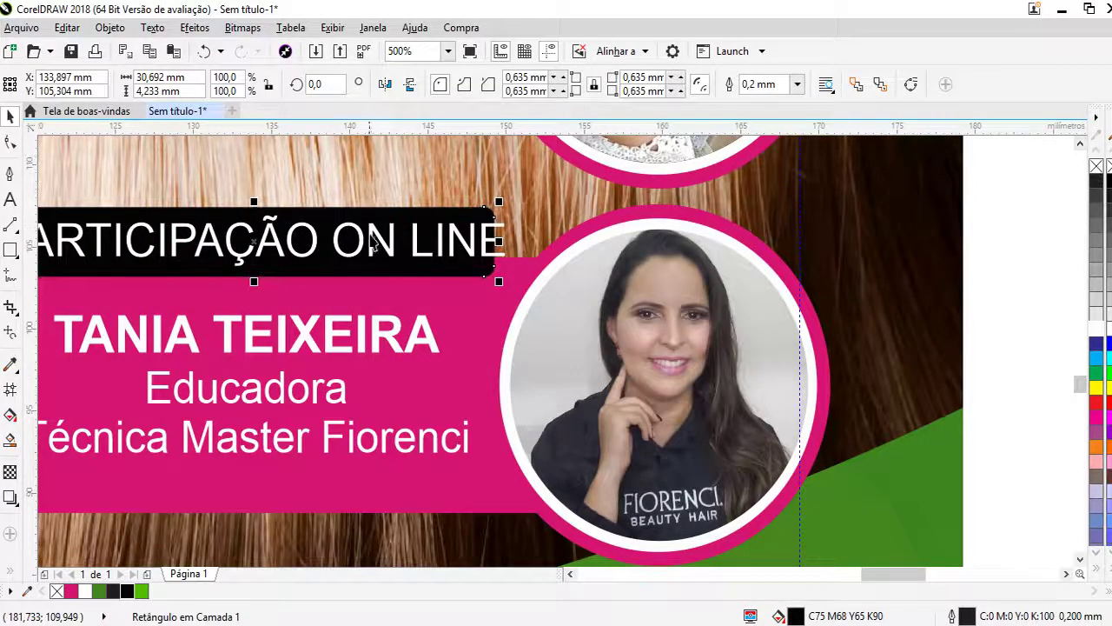
left_click(452, 245)
left_click_drag(515, 210, 460, 203)
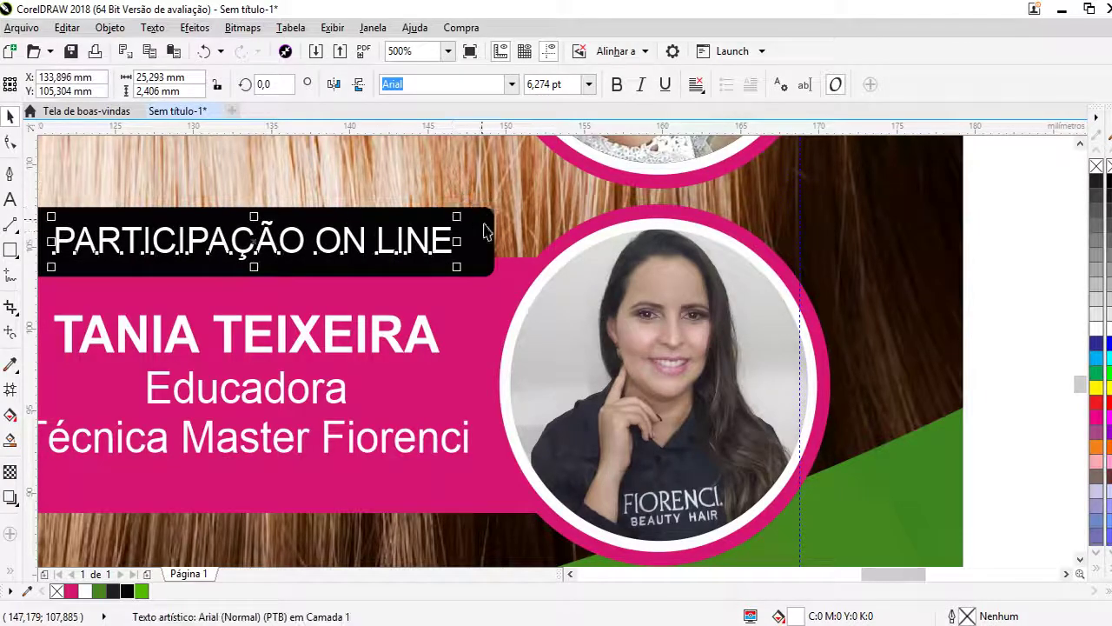
scroll(417, 313, "down", 2)
scroll(207, 293, "up", 2)
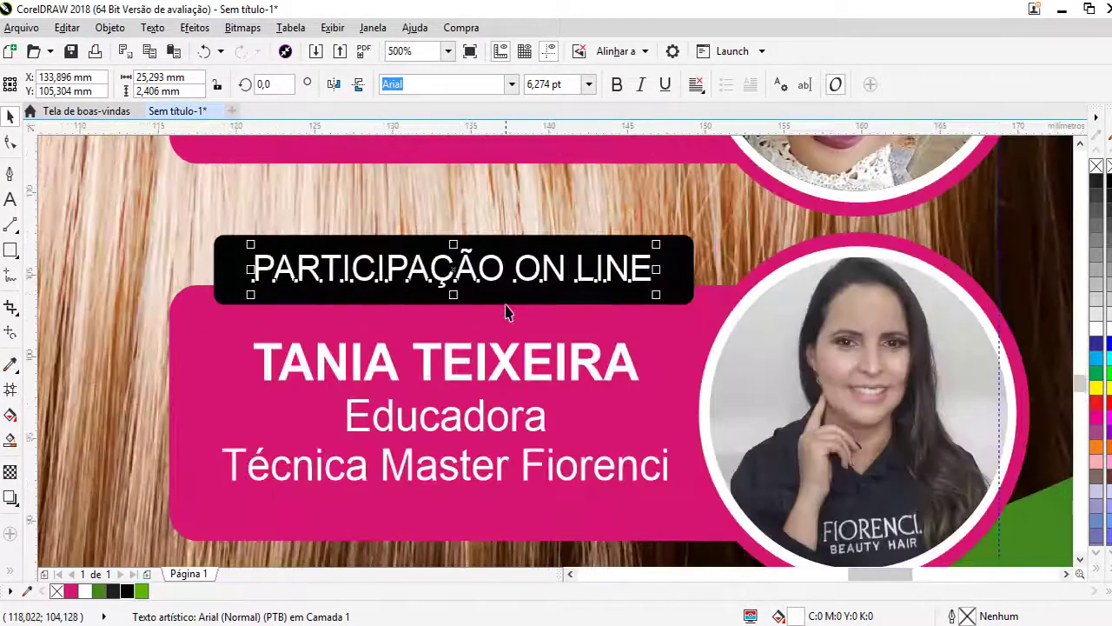
left_click(691, 261, "shift")
left_click_drag(700, 231, 647, 239)
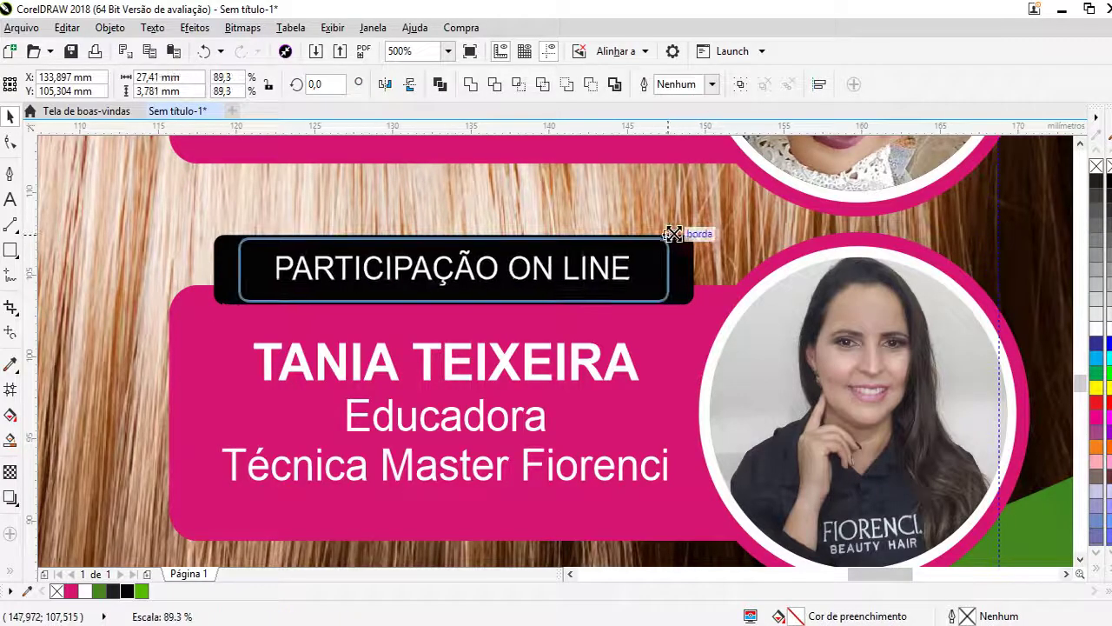
- Nudge the label slightly down within the bar and zoom out to view both flyers
scroll(912, 295, "down", 2)
scroll(913, 292, "down", 2)
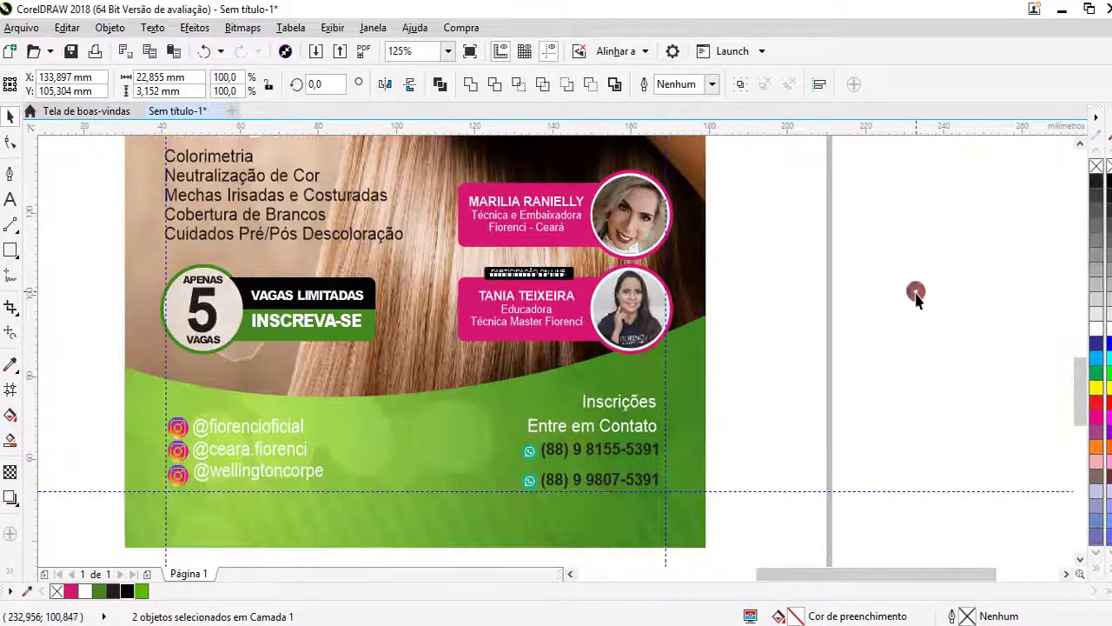
scroll(536, 271, "up", 2)
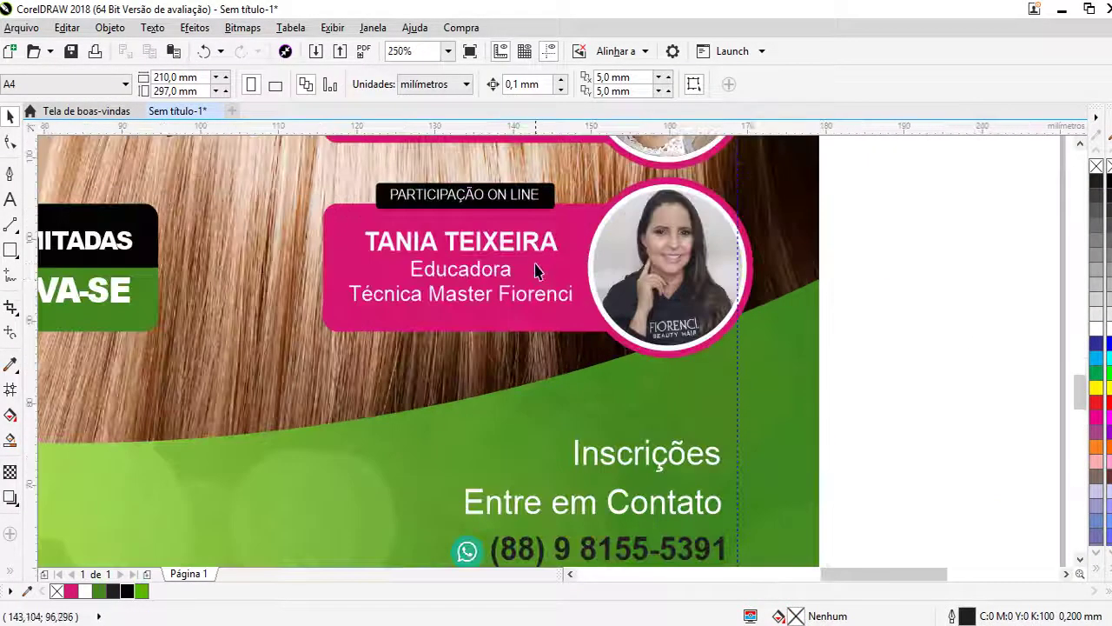
left_click(520, 200)
left_click_drag(517, 195, 519, 197)
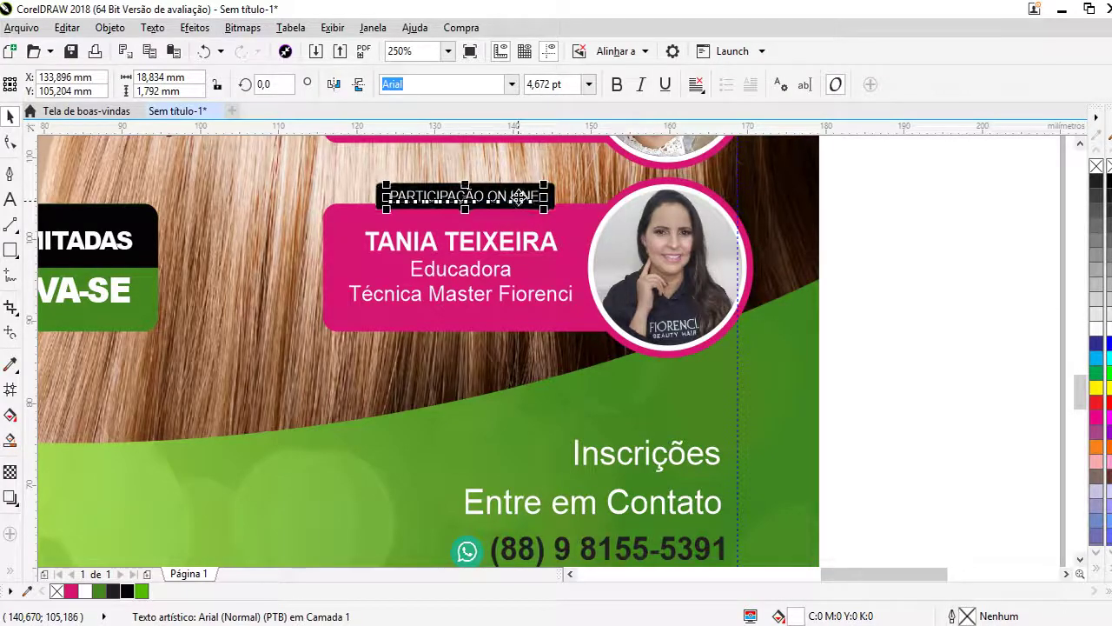
key("F4")
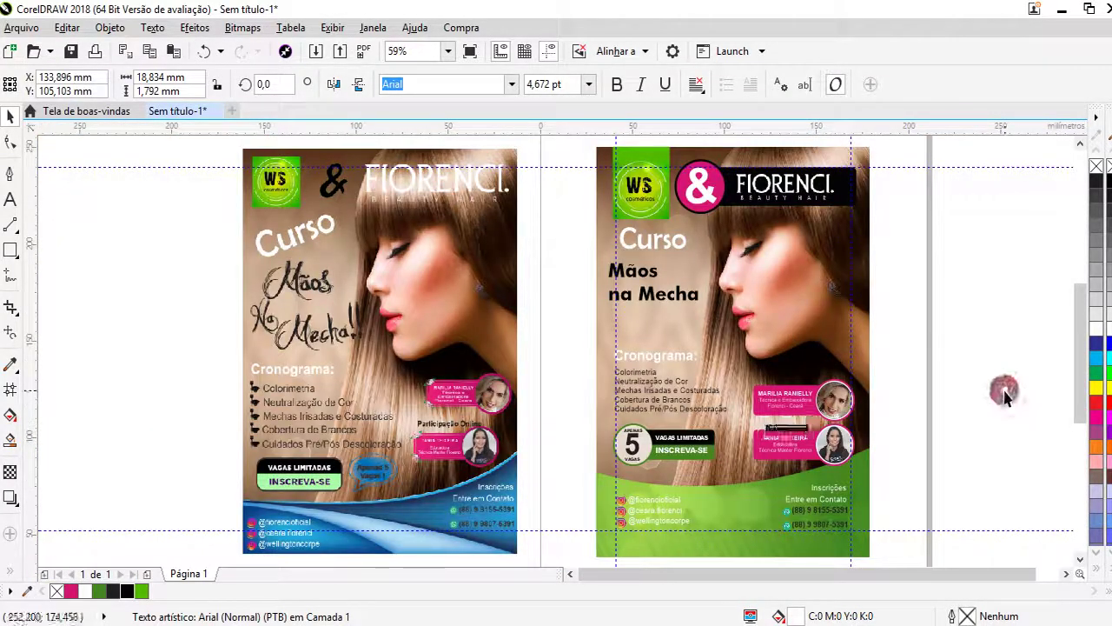
left_click(1005, 395)
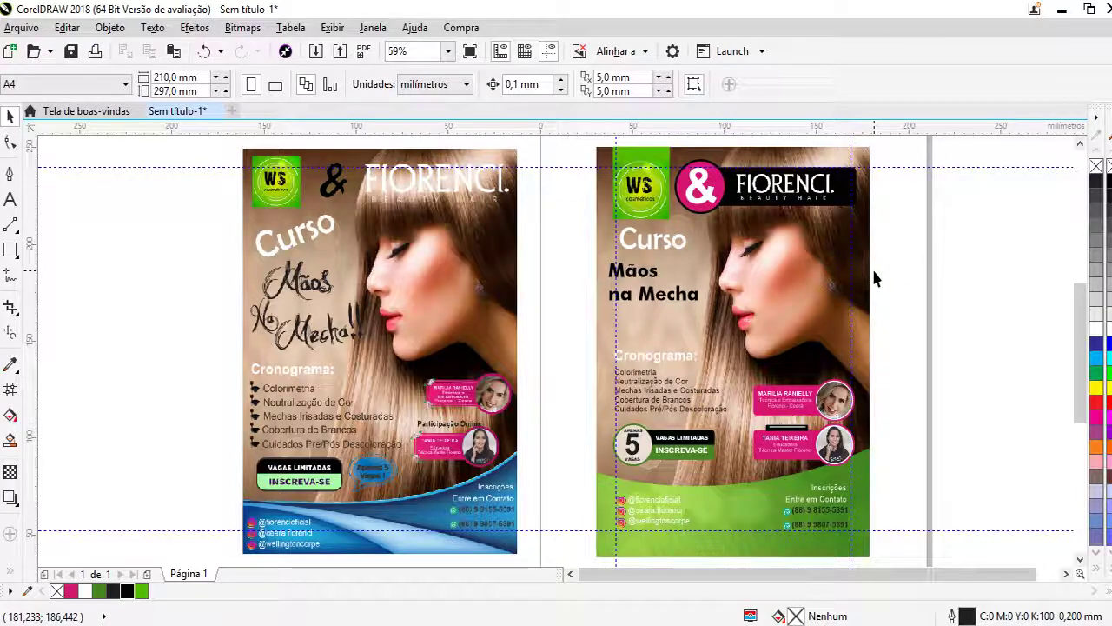
scroll(625, 384, "up", 2)
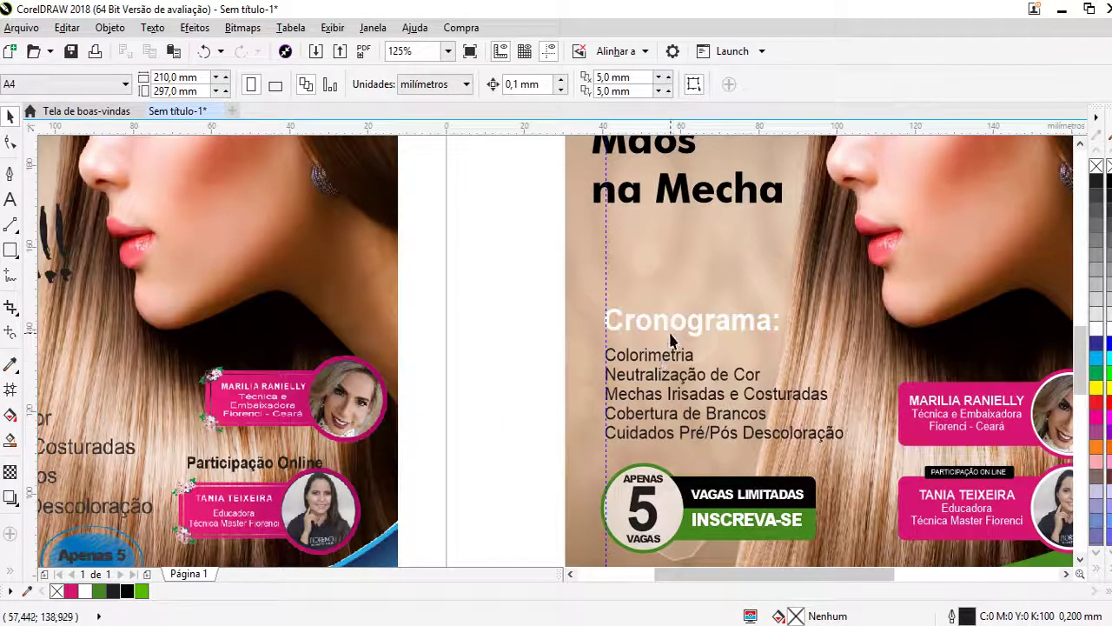
- Move the 'Cronograma:' heading slightly down and recolour it black
left_click(637, 340)
scroll(665, 326, "up", 2)
left_click(671, 325)
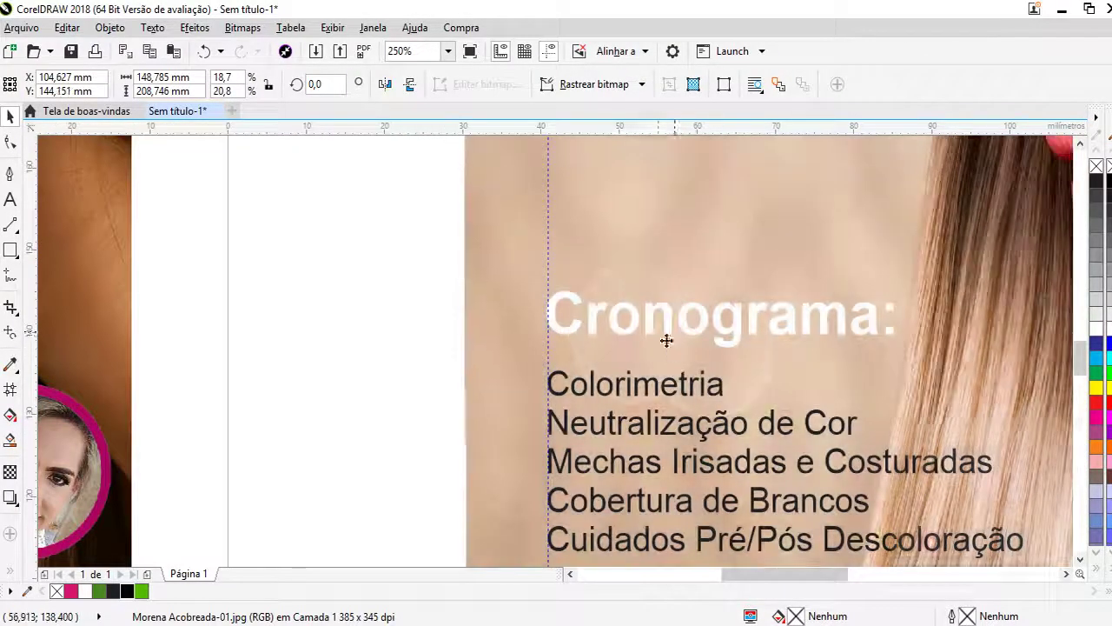
left_click(594, 321)
left_click_drag(593, 321, 596, 340)
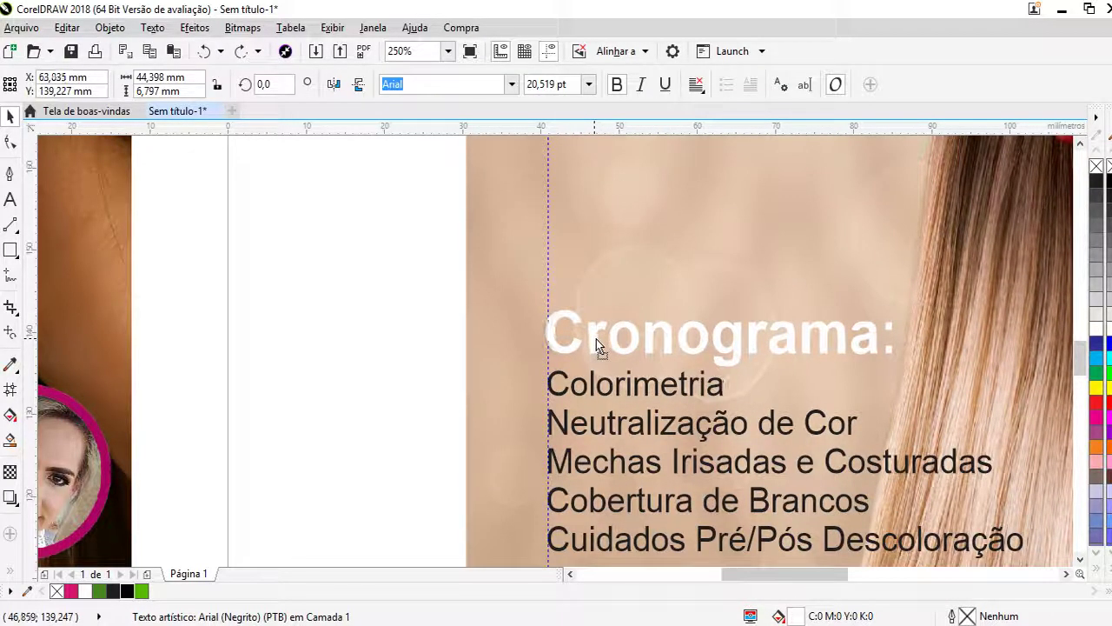
scroll(115, 343, "down", 2)
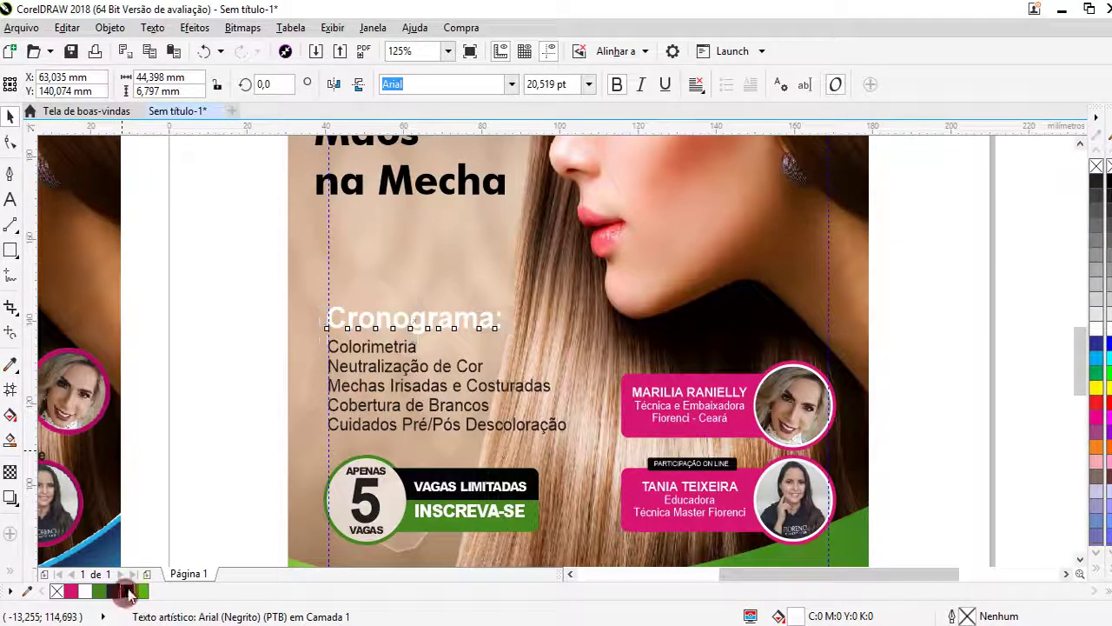
left_click(127, 591)
left_click(162, 495)
- Set the Cronograma list to 10 pt and spread its lines further apart
scroll(446, 371, "down", 2)
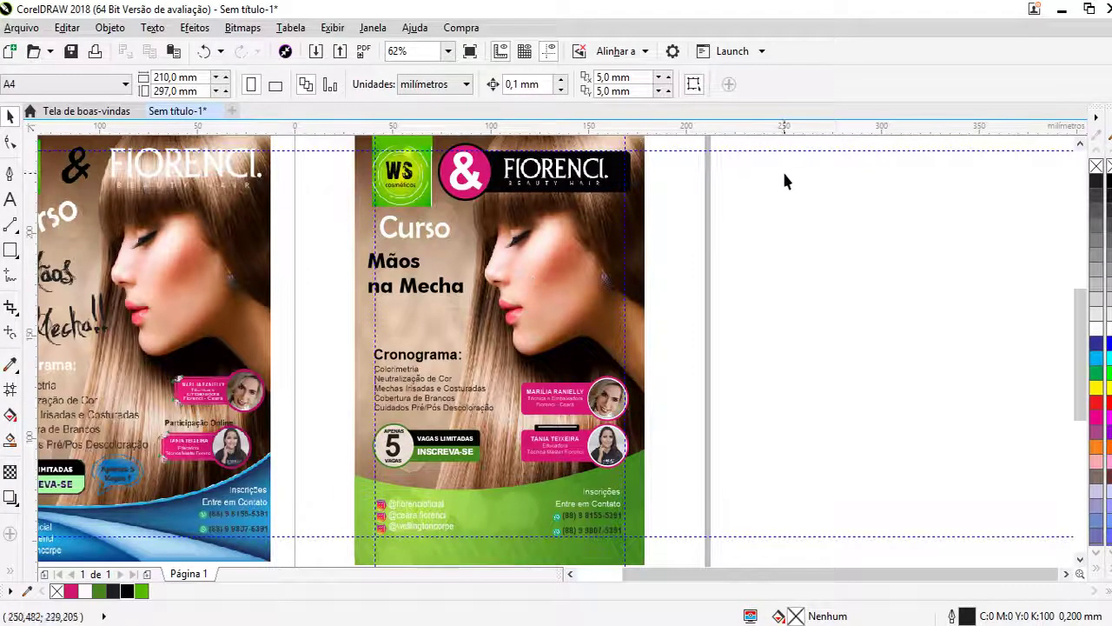
scroll(424, 401, "up", 2)
left_click(439, 376)
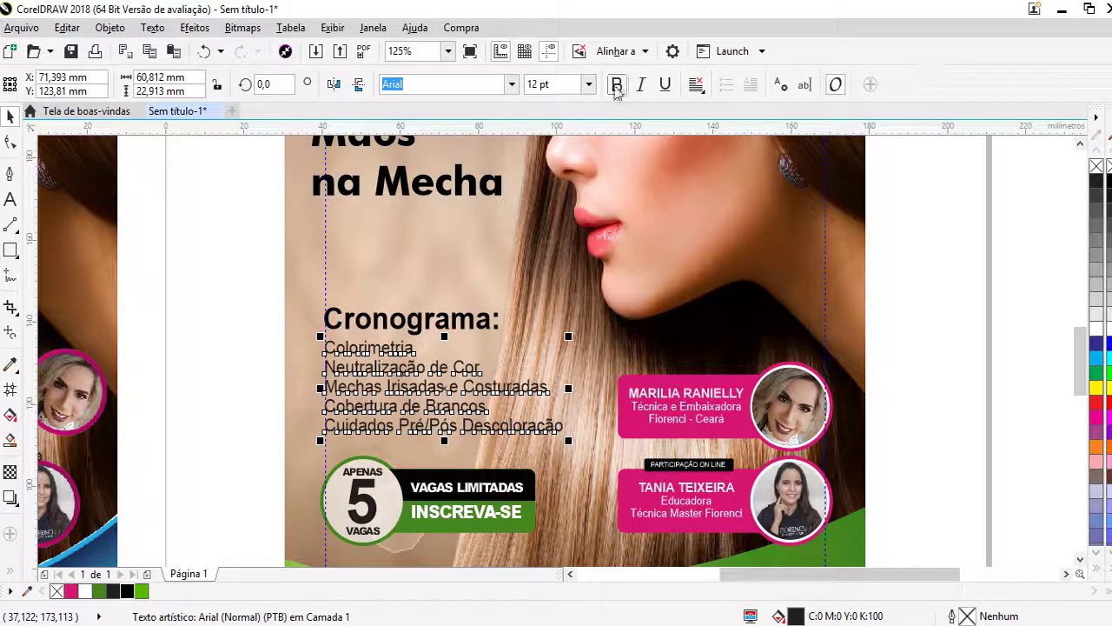
left_click(556, 83)
type("10")
key("Return")
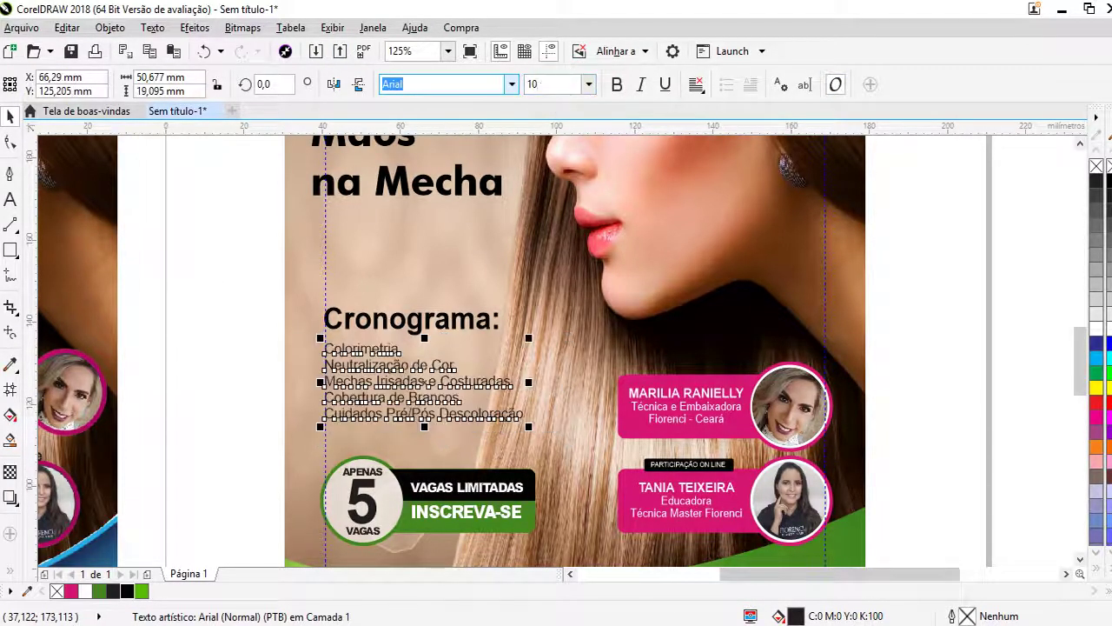
left_click(11, 141)
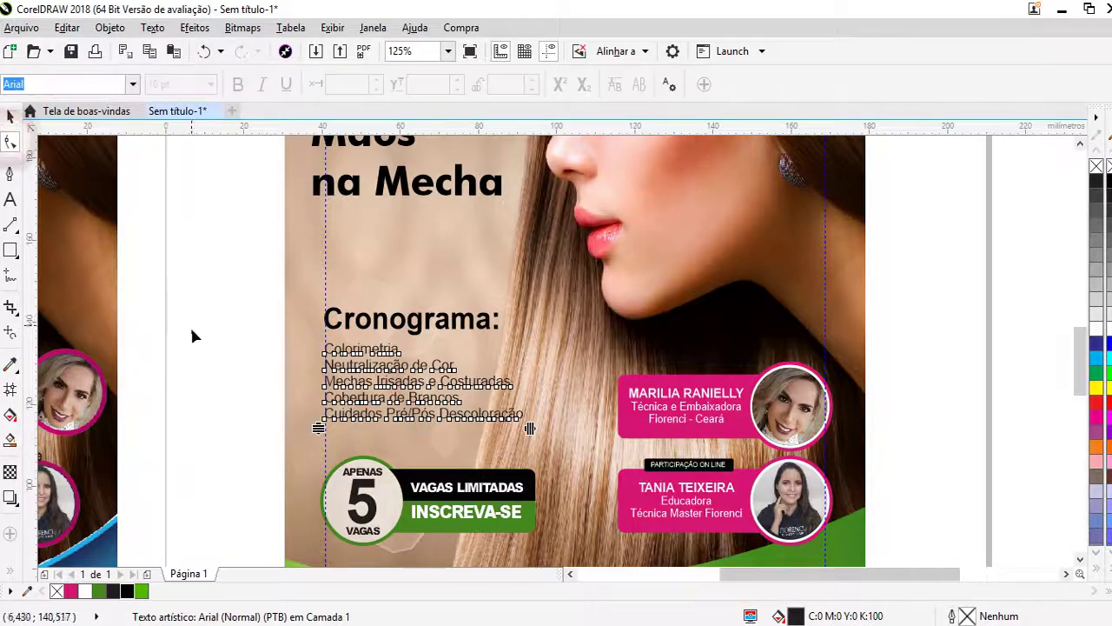
left_click_drag(319, 428, 320, 446)
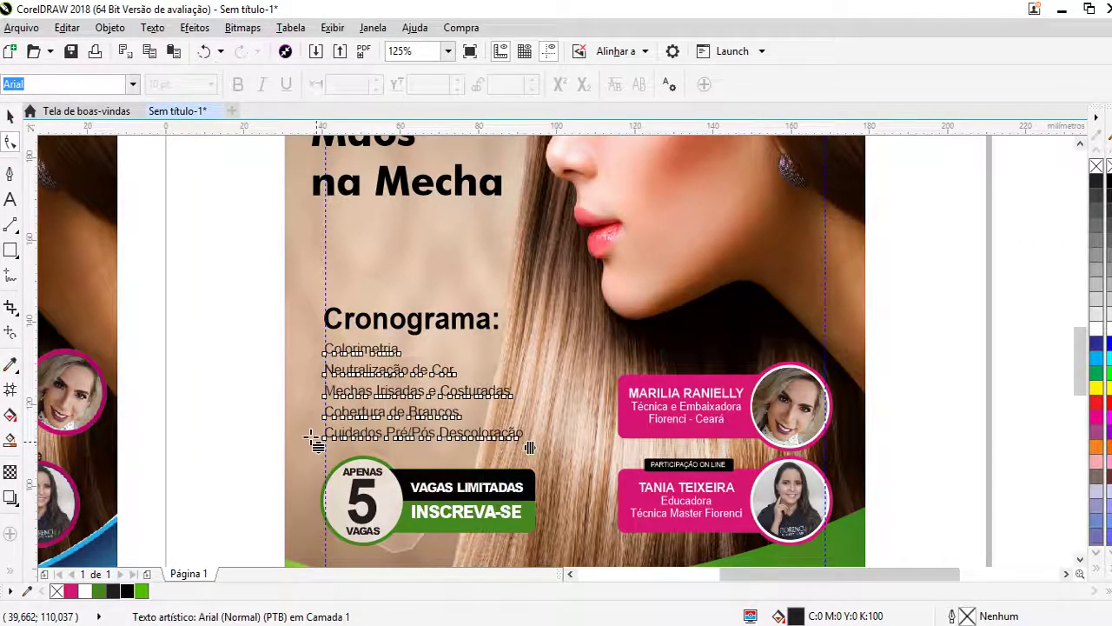
left_click(11, 115)
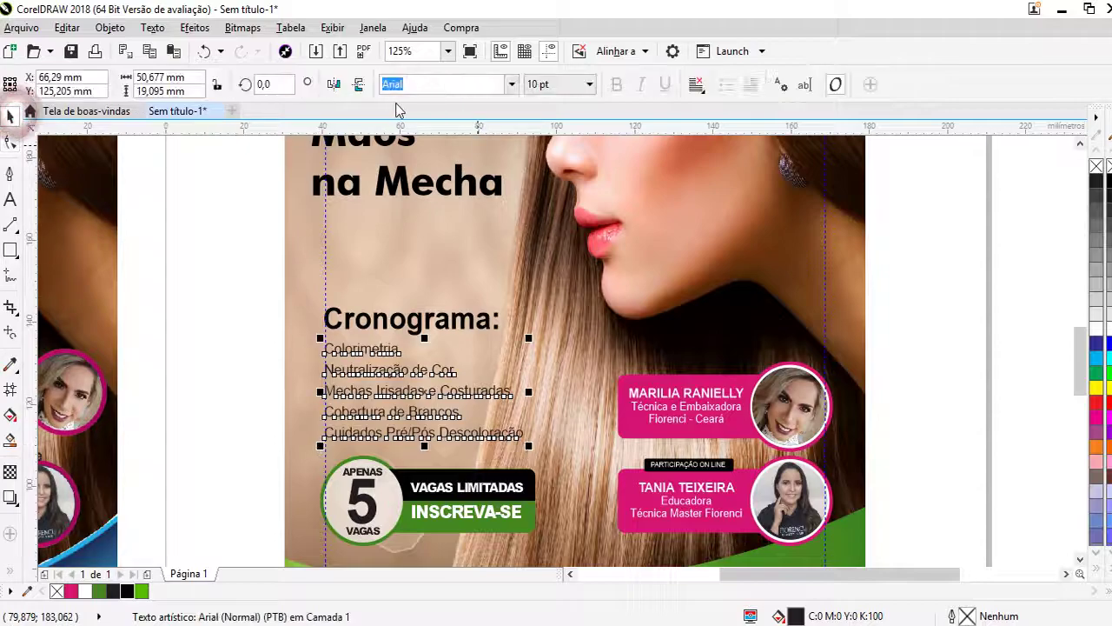
- Change the Cronograma list's font size to 11 pt
left_click(548, 85)
left_click(472, 84)
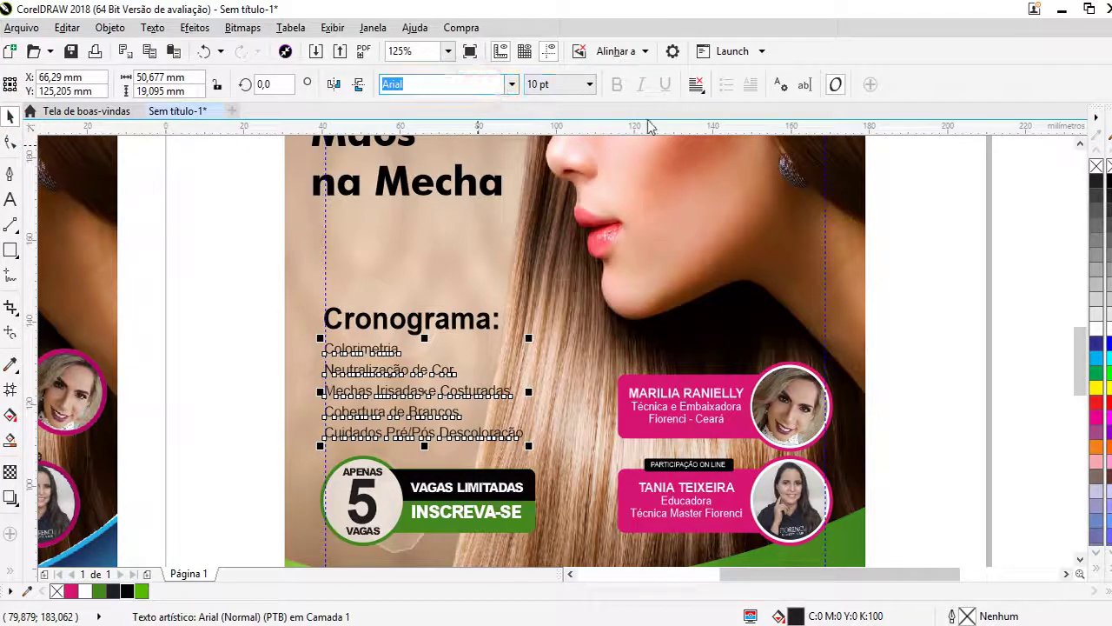
left_click(194, 248)
left_click(362, 346)
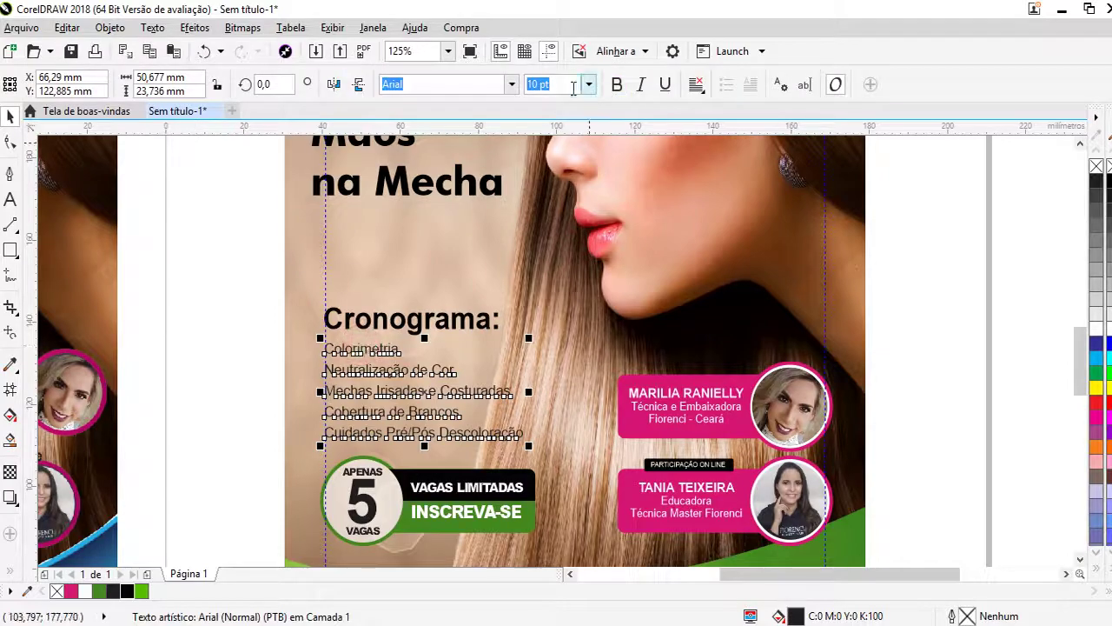
left_click(565, 84)
type("11")
key("Return")
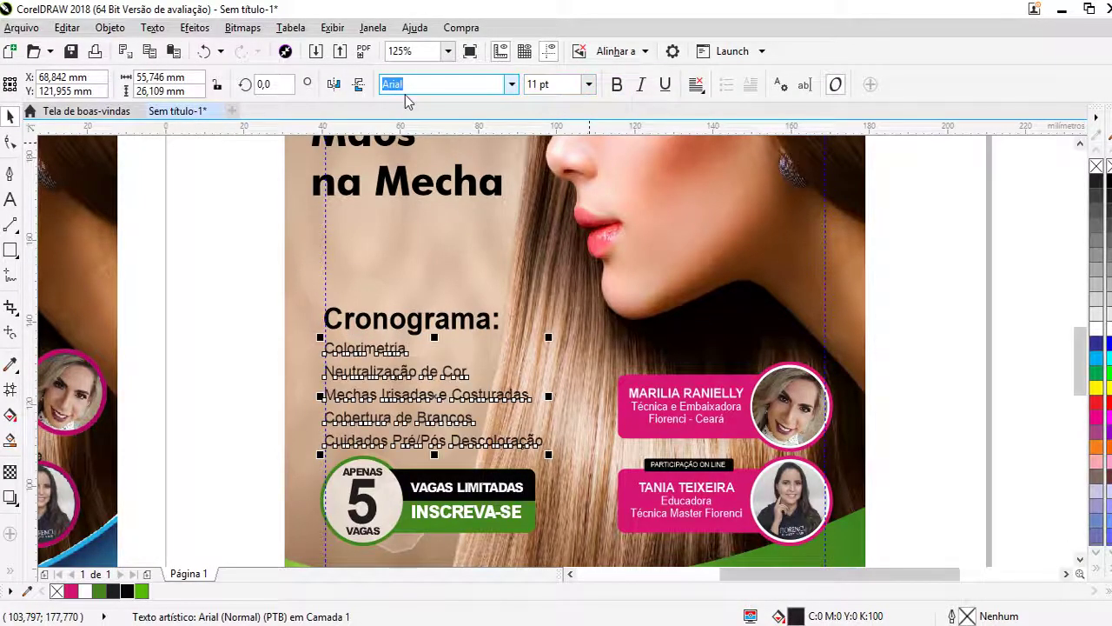
left_click(270, 335)
- Nudge the heading and list up together, then indent the list right under the heading
scroll(756, 324, "down", 2)
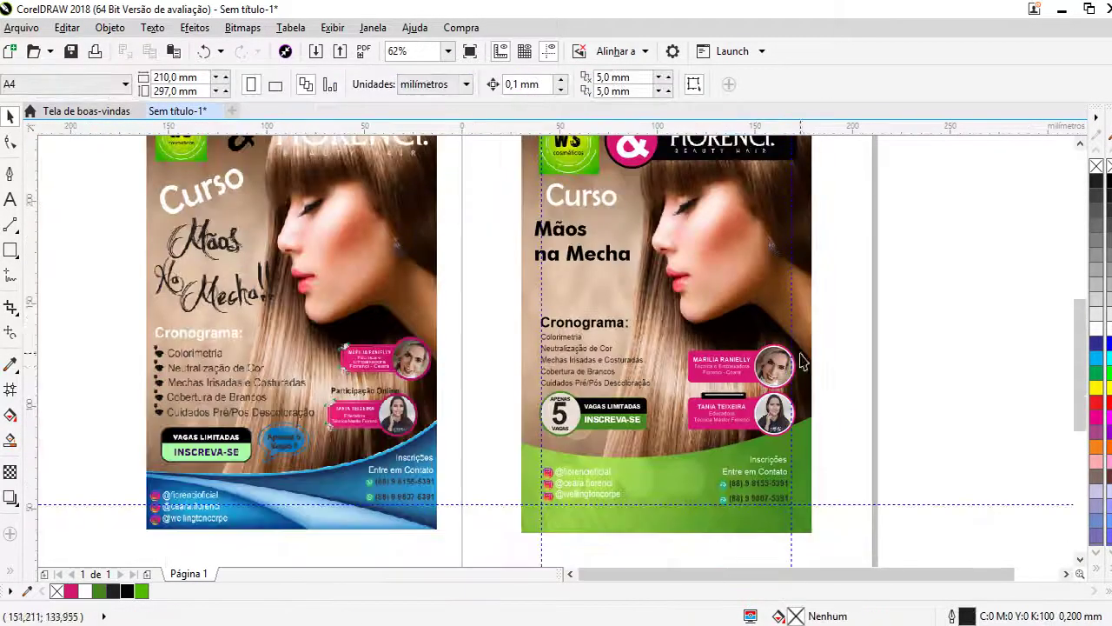
scroll(504, 412, "up", 2)
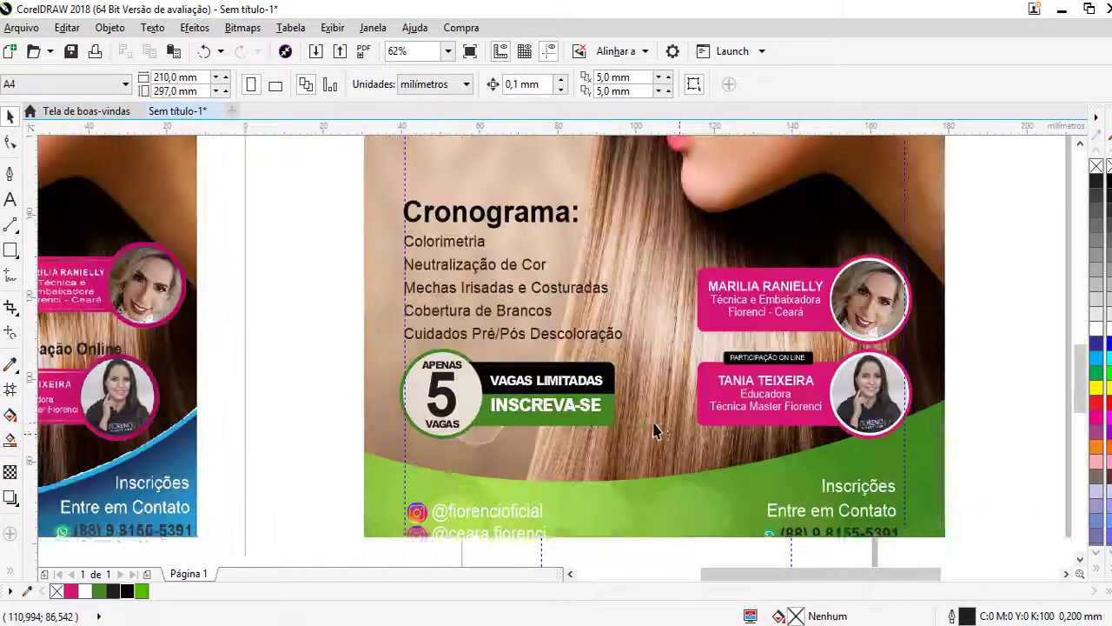
left_click(454, 250)
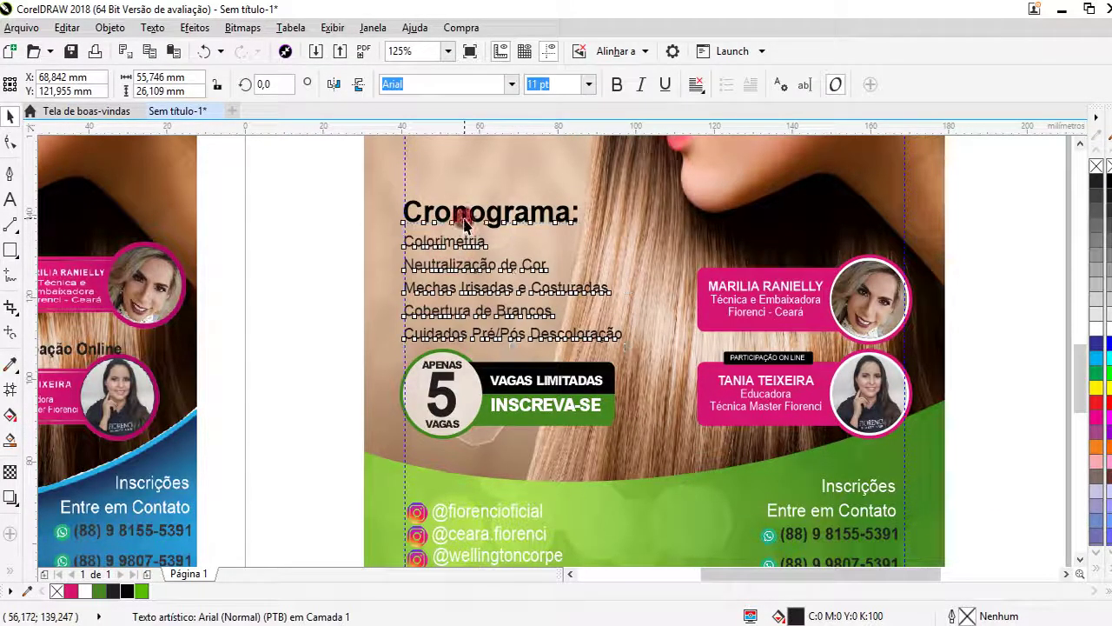
left_click(461, 215, "shift")
key("Up")
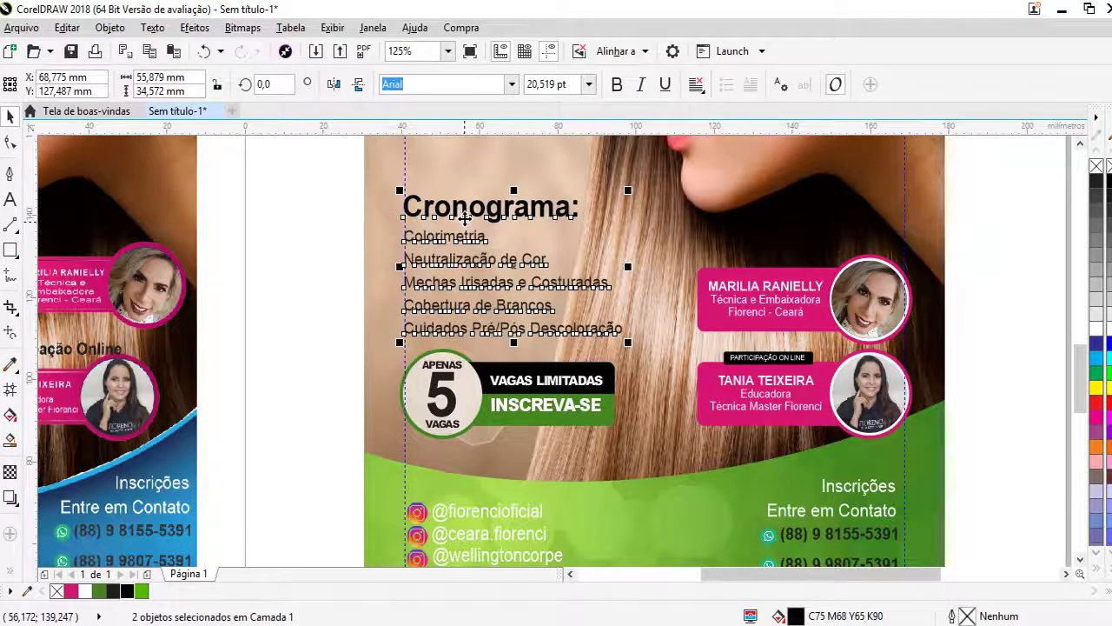
key("Up")
left_click(249, 273)
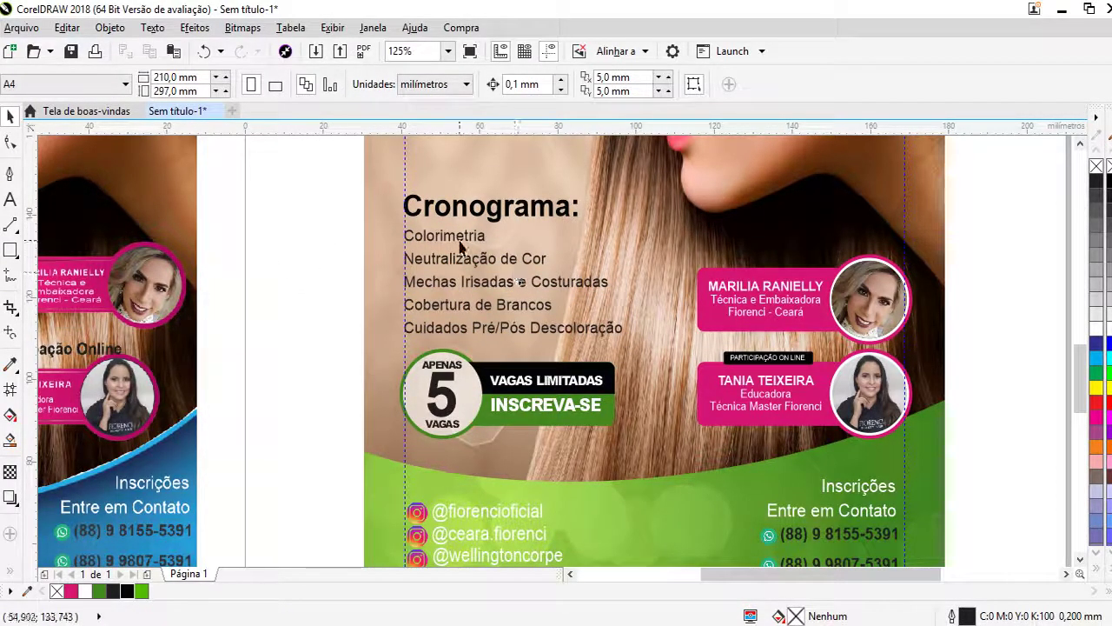
left_click_drag(460, 245, 479, 242)
- Draw a small circle beside the page and cut a smaller concentric circle from it to make a ring
left_click(17, 261)
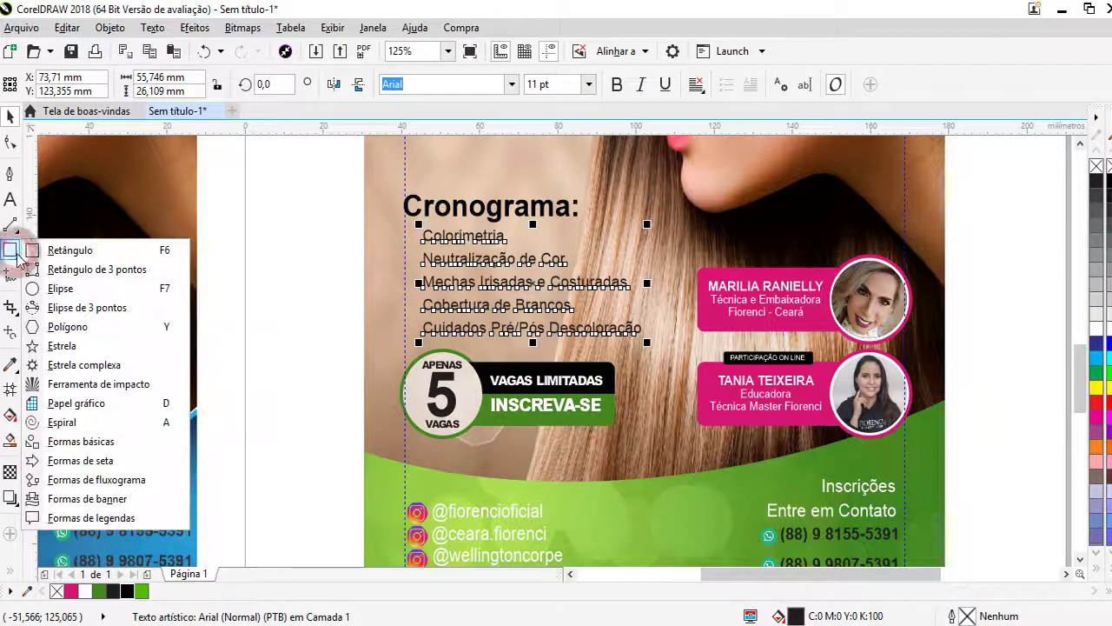
left_click(44, 288)
scroll(299, 253, "up", 2)
left_click_drag(281, 243, 325, 286)
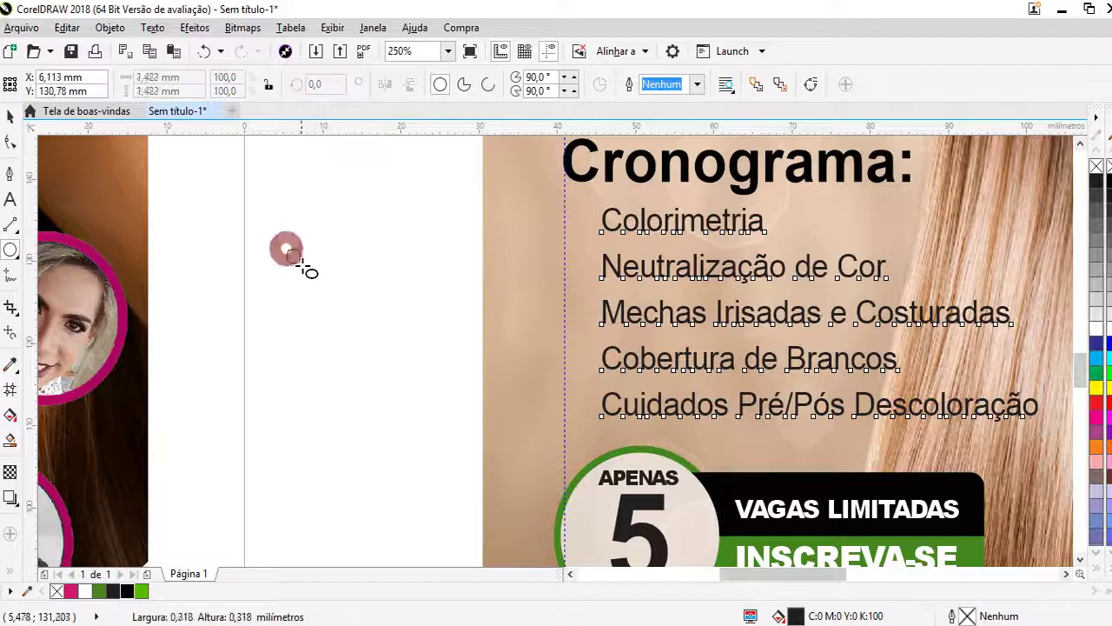
scroll(334, 249, "up", 4)
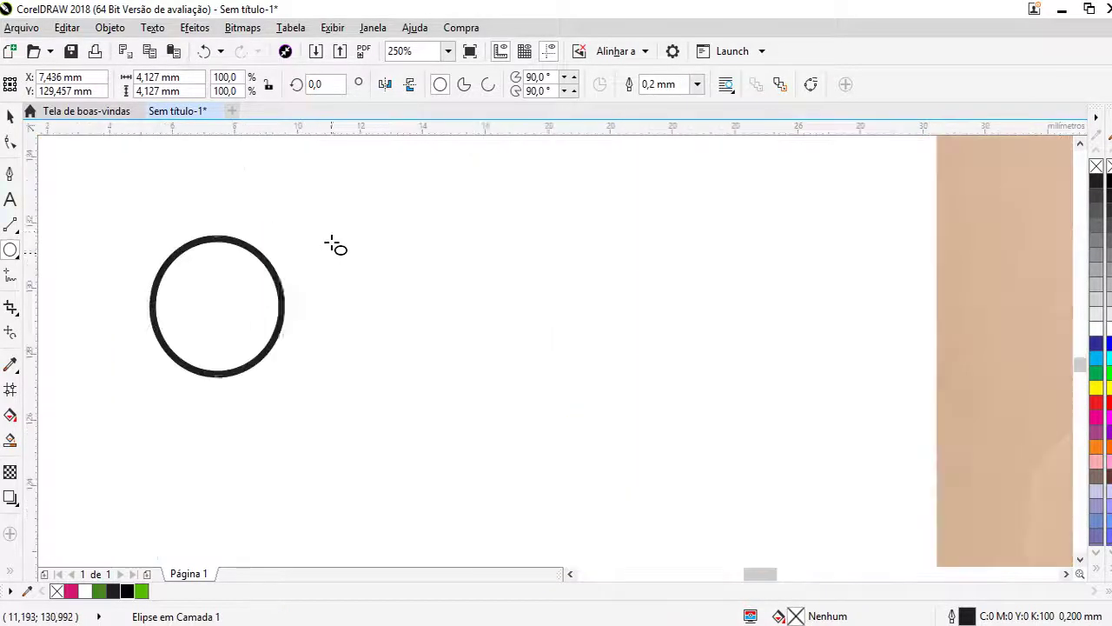
left_click_drag(283, 235, 255, 259)
left_click(10, 115)
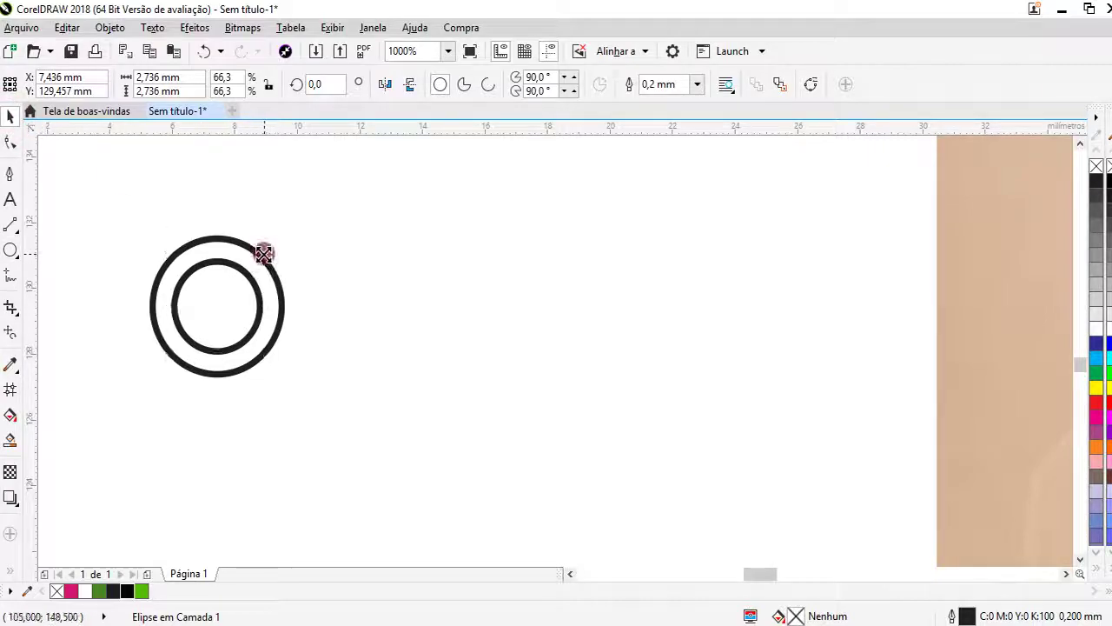
left_click(250, 256, "shift")
left_click(493, 84)
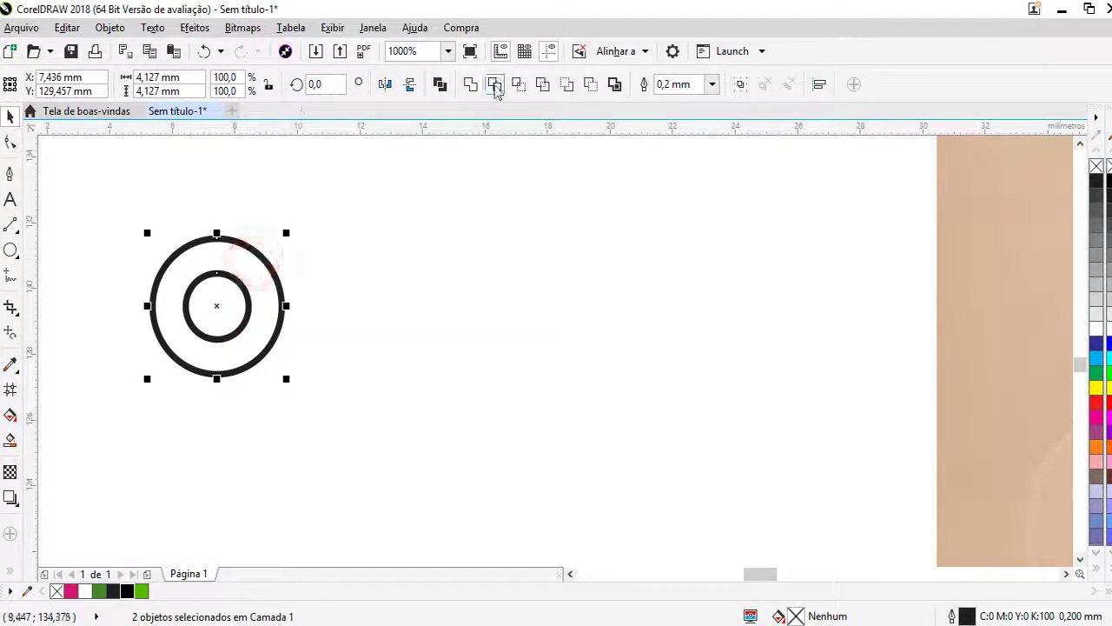
left_click(427, 322)
- Fill the ring with green (#45881F) and remove its outline
left_click(238, 290)
scroll(642, 319, "down", 2)
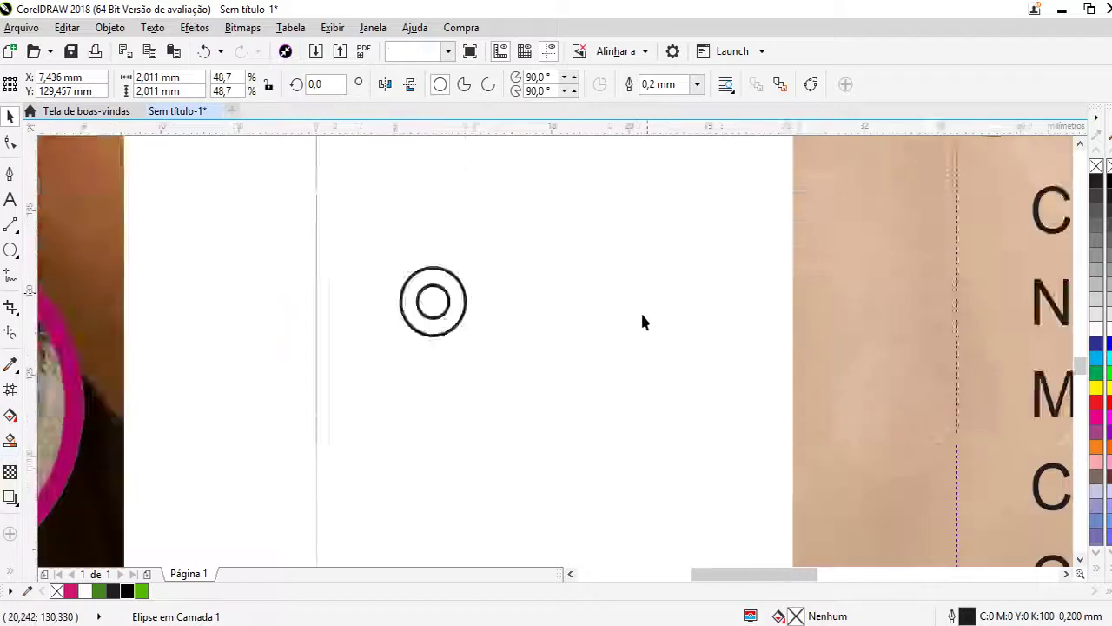
scroll(643, 319, "down", 2)
left_click(535, 316)
scroll(576, 323, "down", 1)
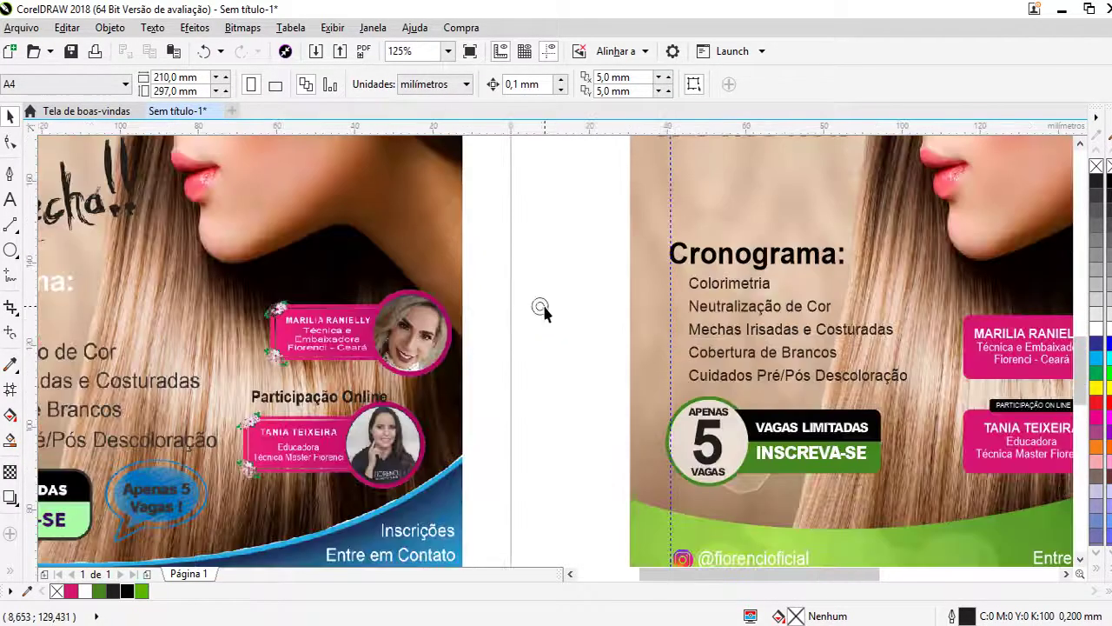
scroll(547, 317, "down", 2)
scroll(547, 316, "up", 1)
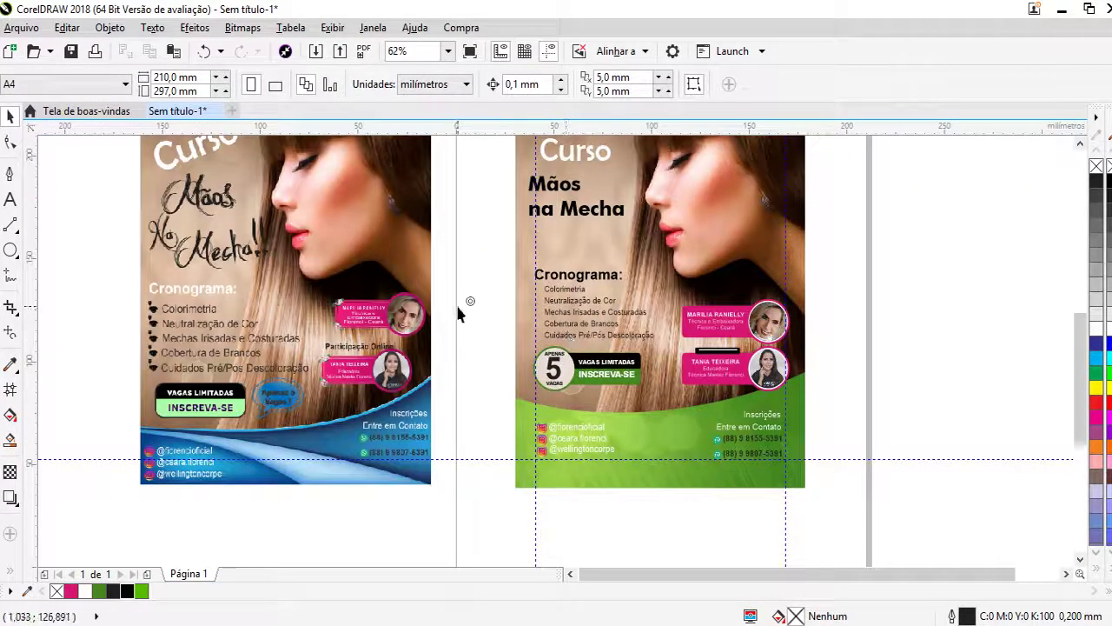
left_click(469, 302)
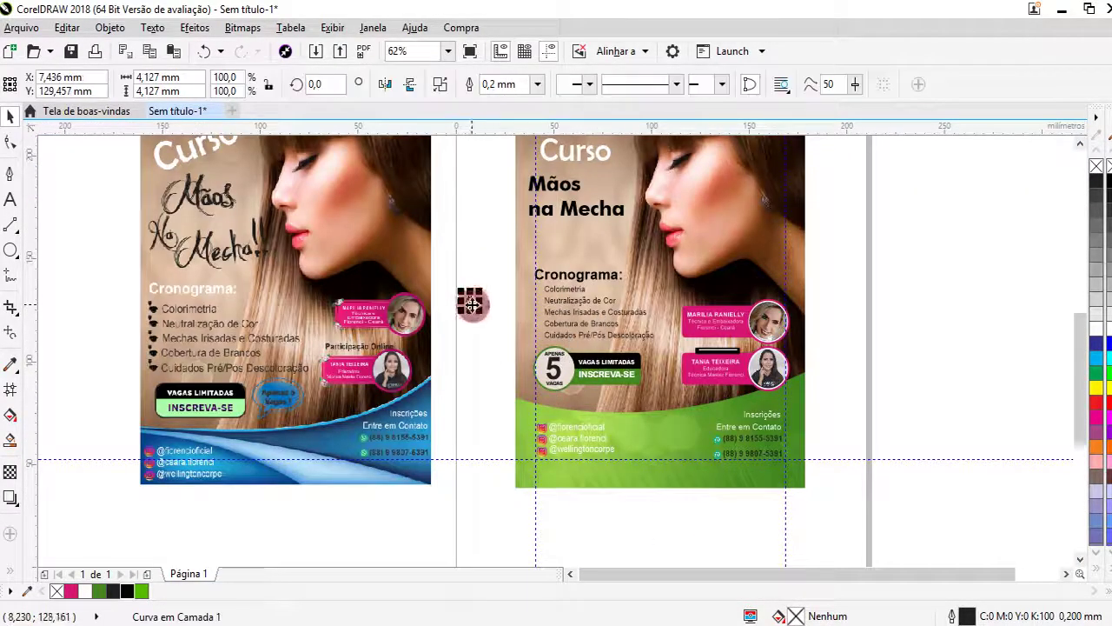
left_click(98, 590)
right_click(56, 591)
- Scale the green ring to 50% and place it beside Colorimetria, snapped to the guideline
scroll(470, 300, "up", 3)
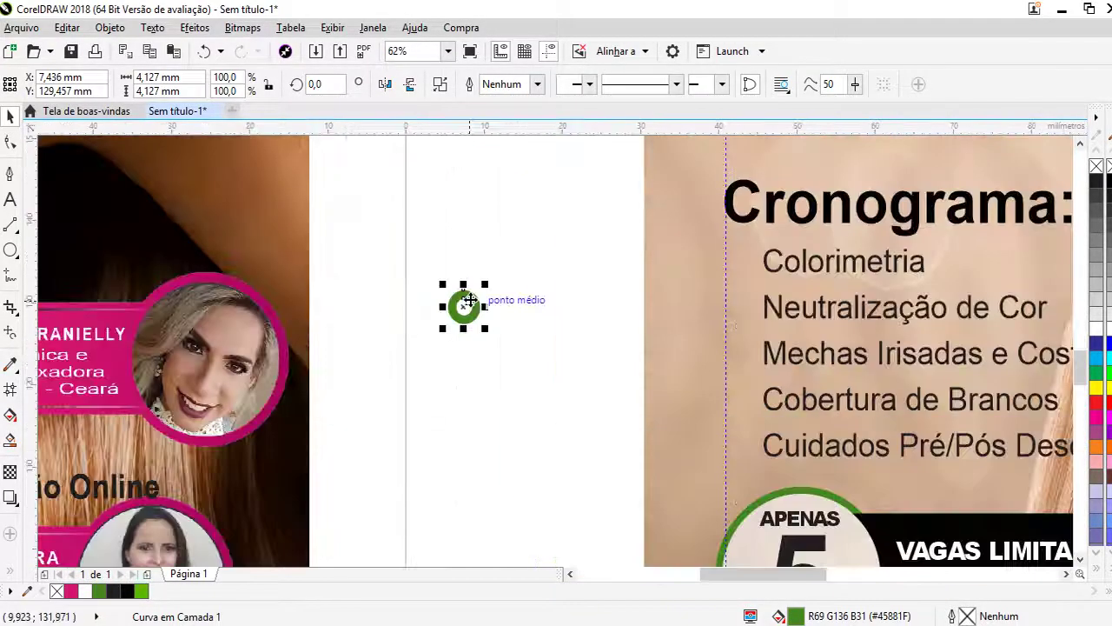
left_click_drag(487, 284, 465, 306)
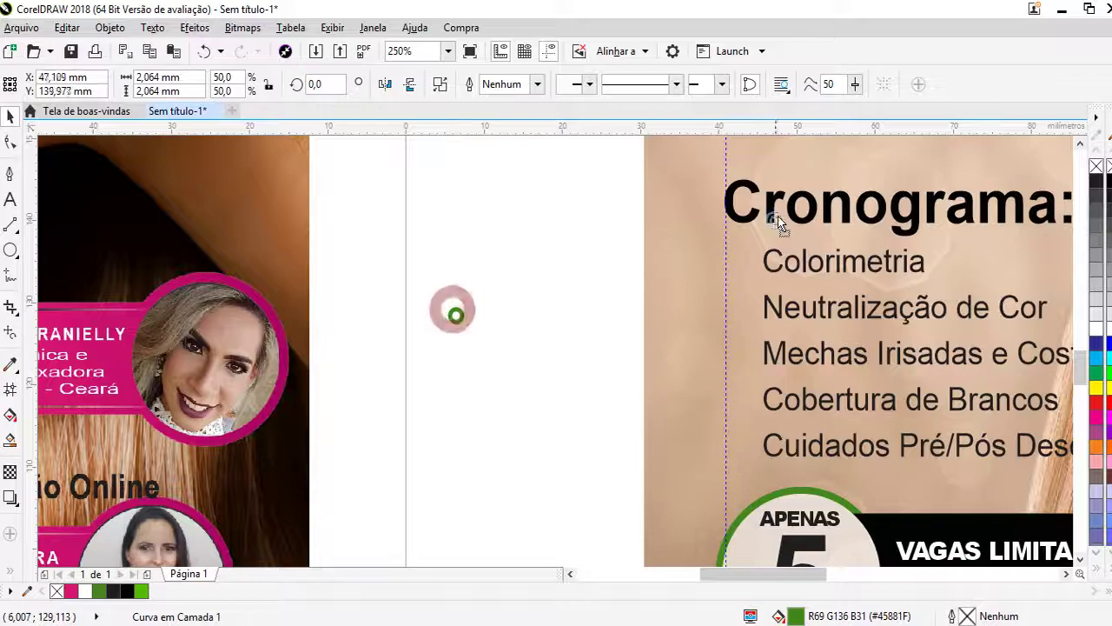
left_click_drag(779, 224, 741, 260)
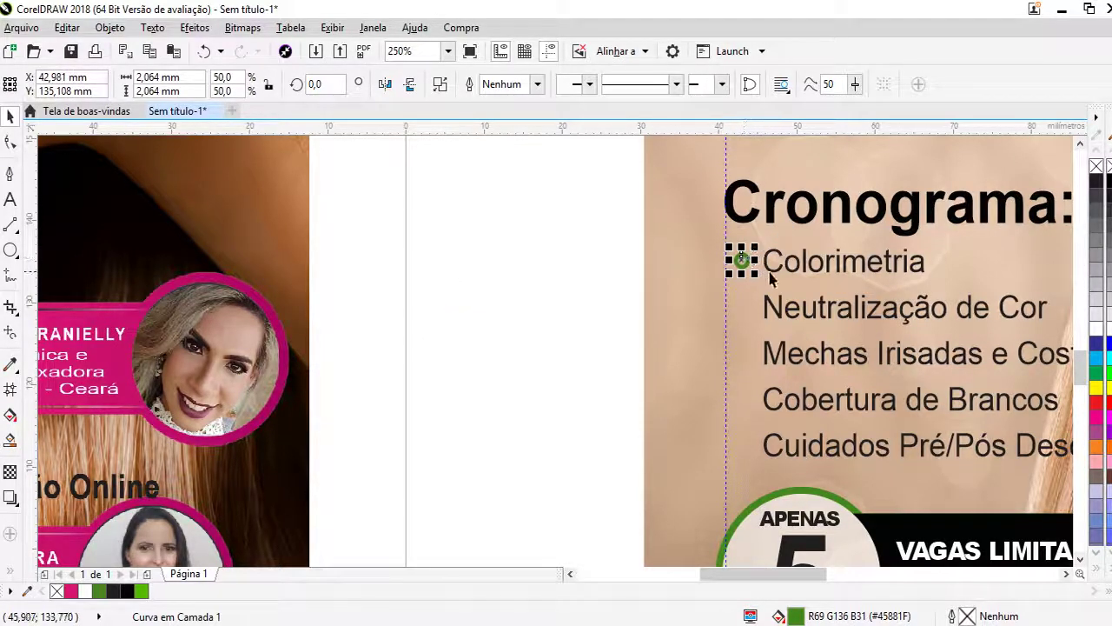
left_click(772, 274)
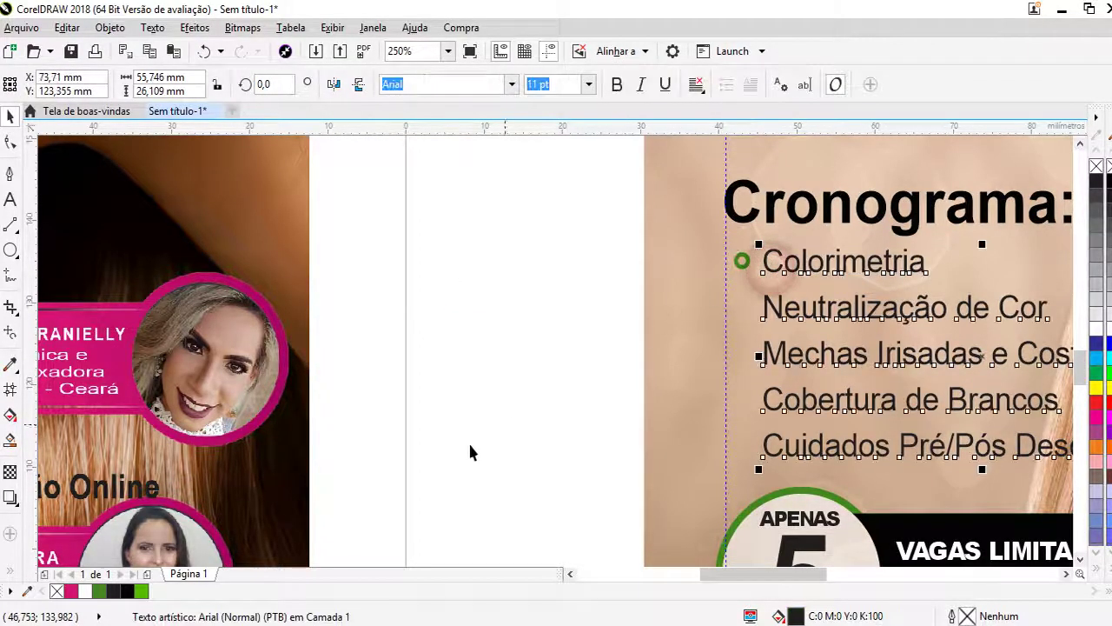
left_click(432, 431)
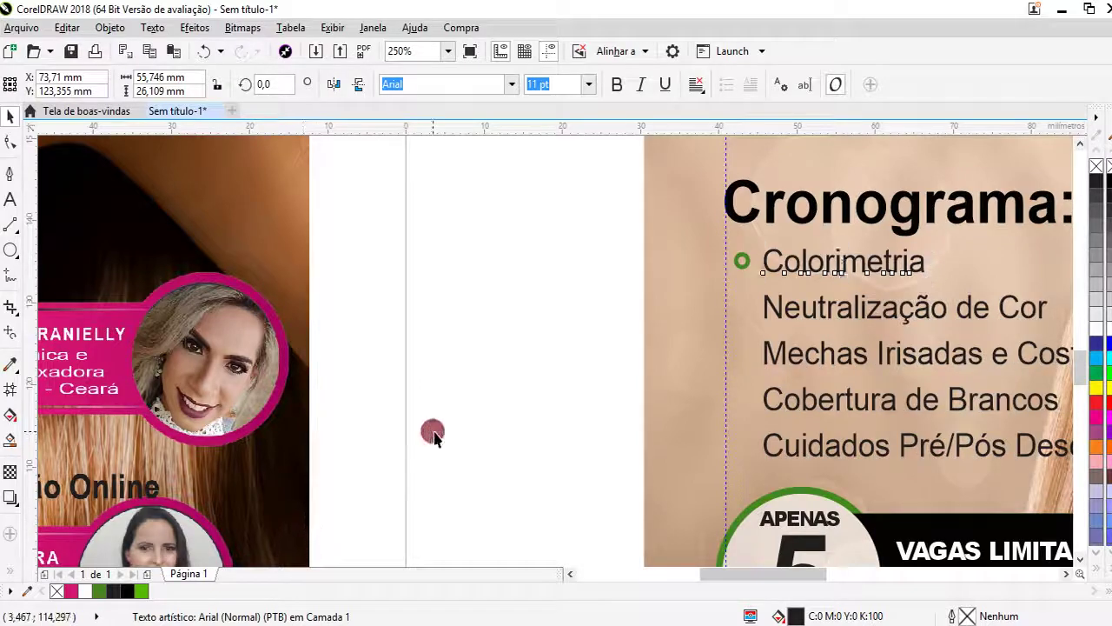
scroll(752, 252, "up", 1)
left_click(736, 272)
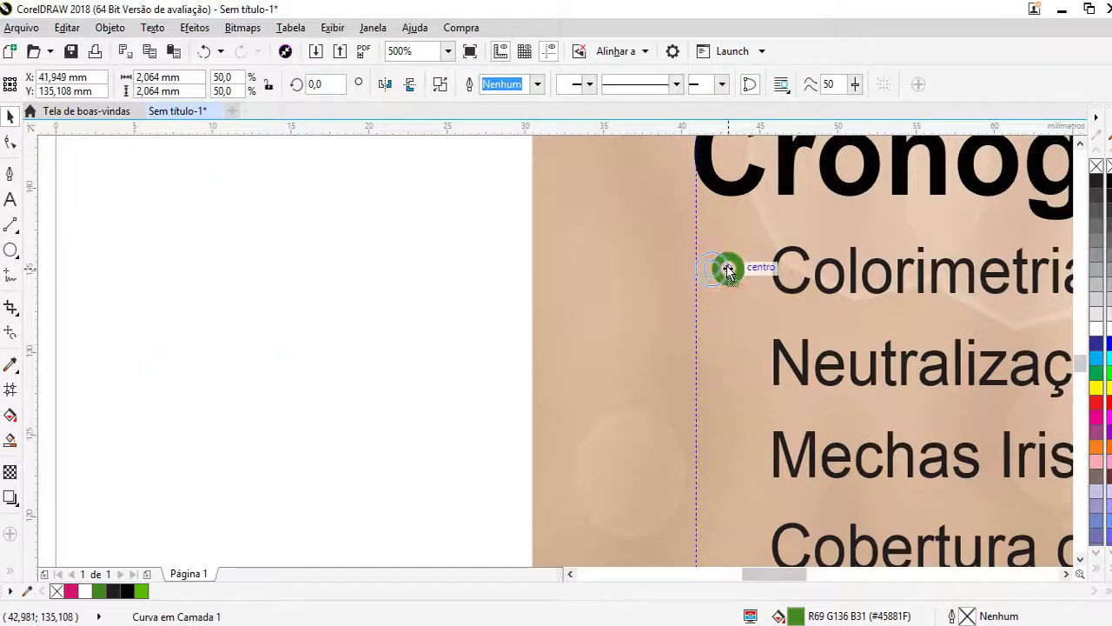
left_click_drag(737, 272, 729, 272)
left_click(780, 287, "shift")
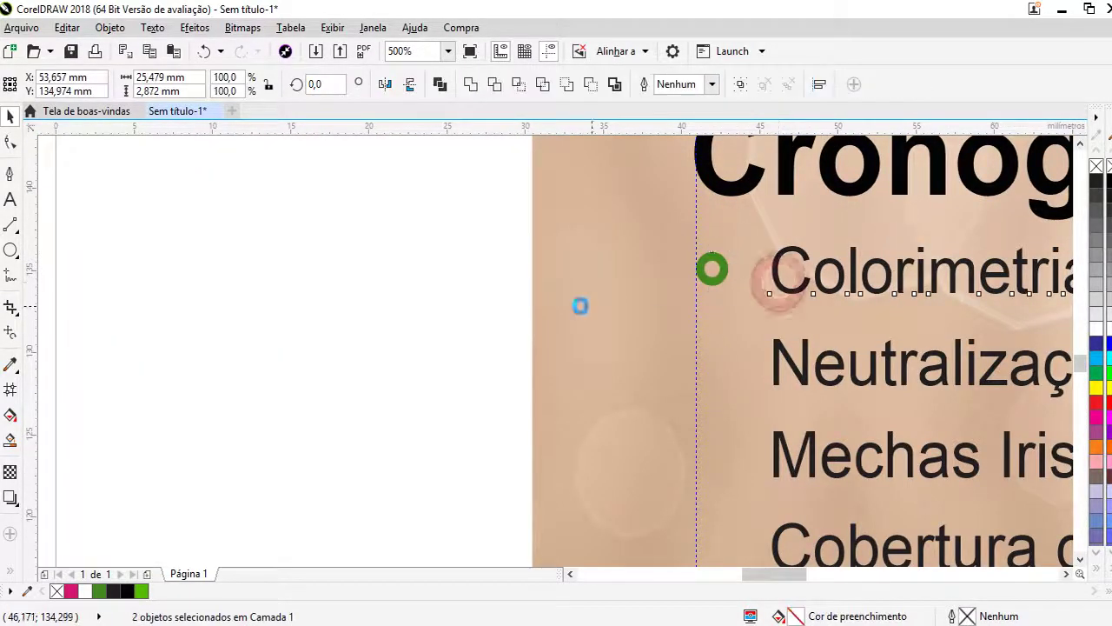
left_click(417, 298)
- Vertically centre a bullet on the Neutralização de Cor line
scroll(665, 276, "down", 1)
left_click(682, 272)
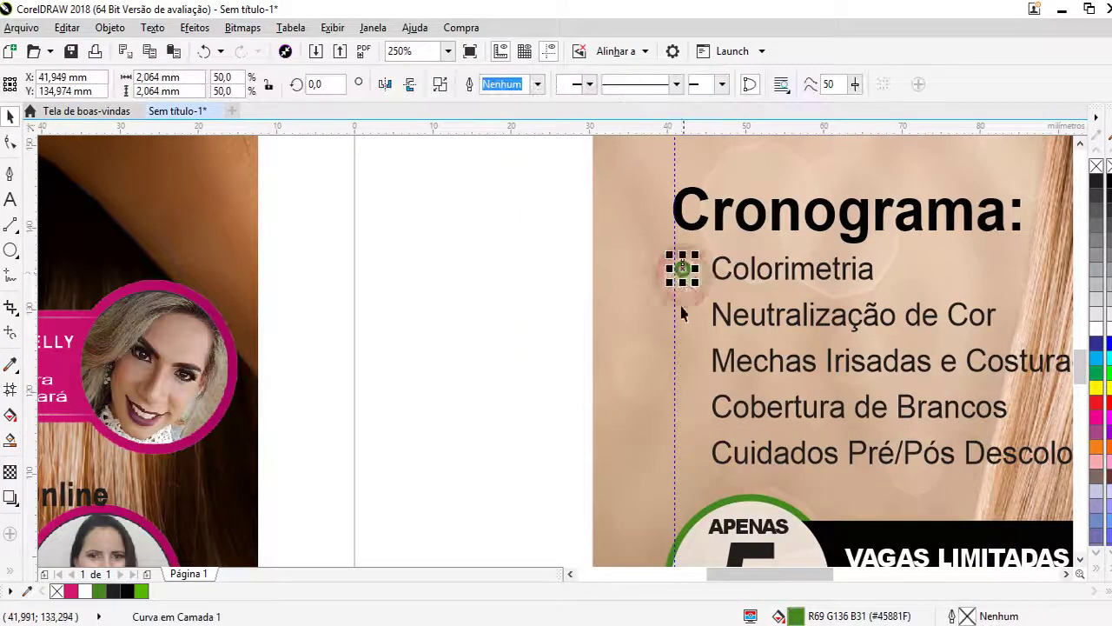
left_click(717, 326, "shift")
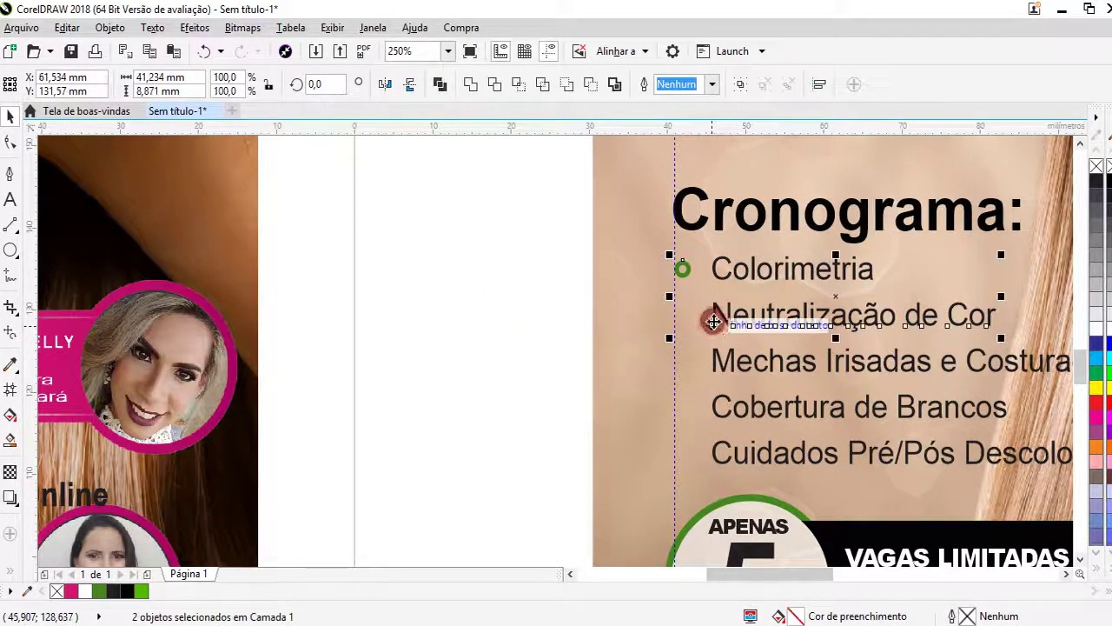
key("c")
left_click(483, 278)
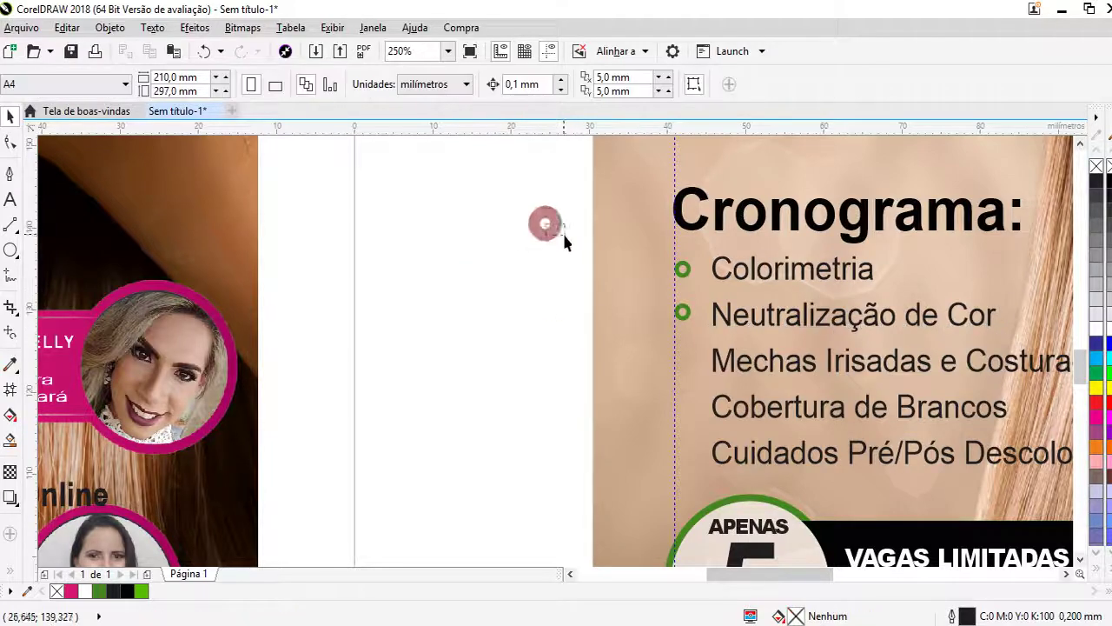
left_click(685, 271)
left_click(718, 264, "shift")
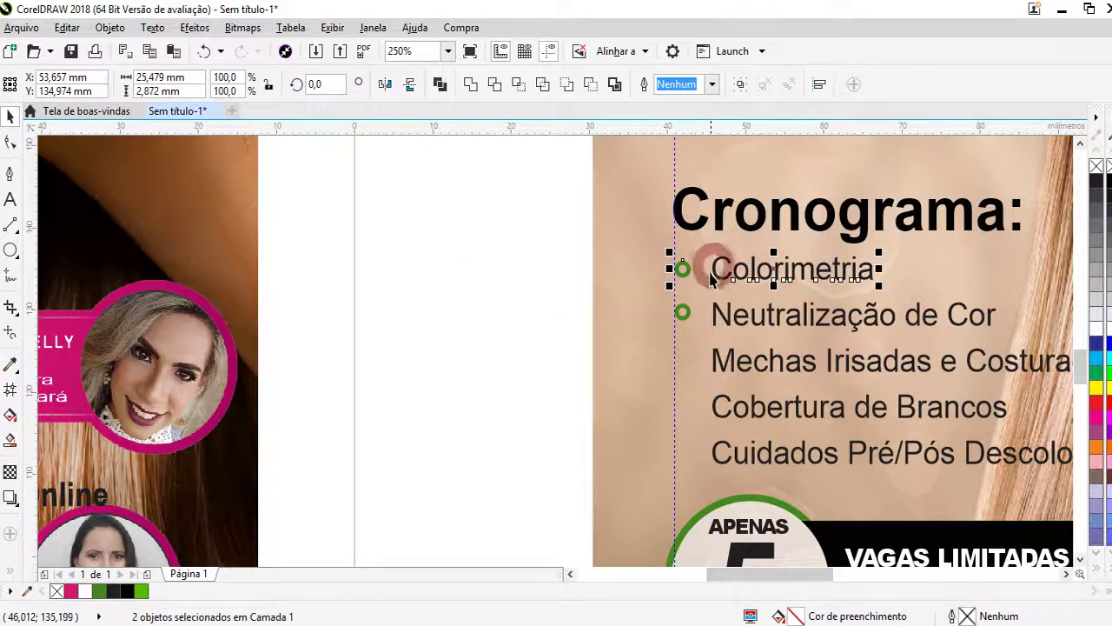
mouse_move(538, 304)
left_mouse_down()
mouse_move(702, 380)
mouse_move(712, 328)
left_mouse_up()
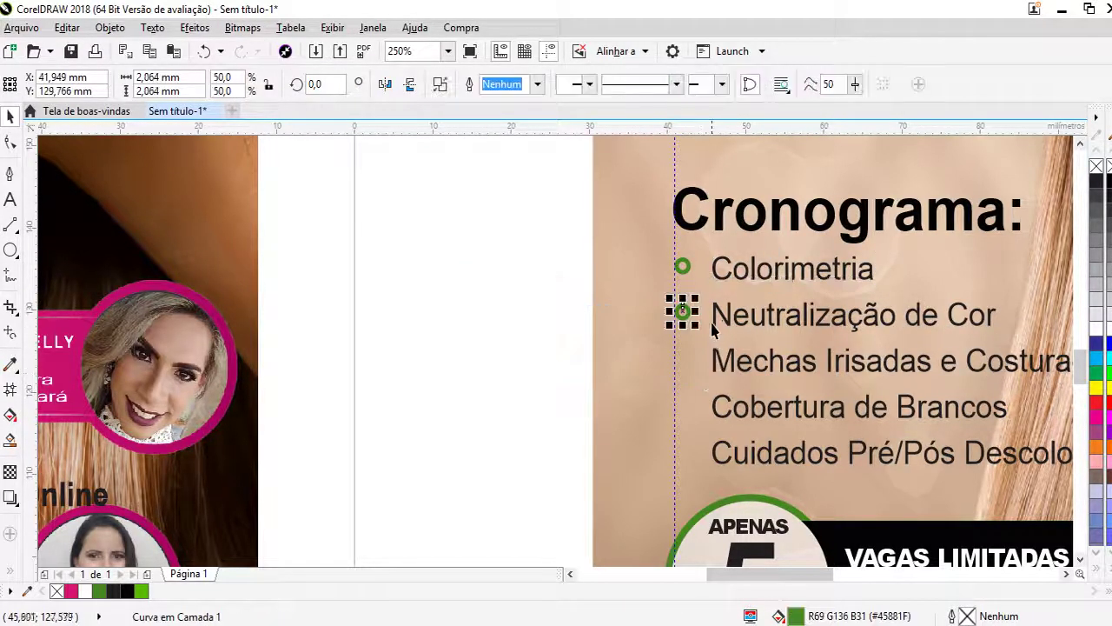
left_click(712, 324, "shift")
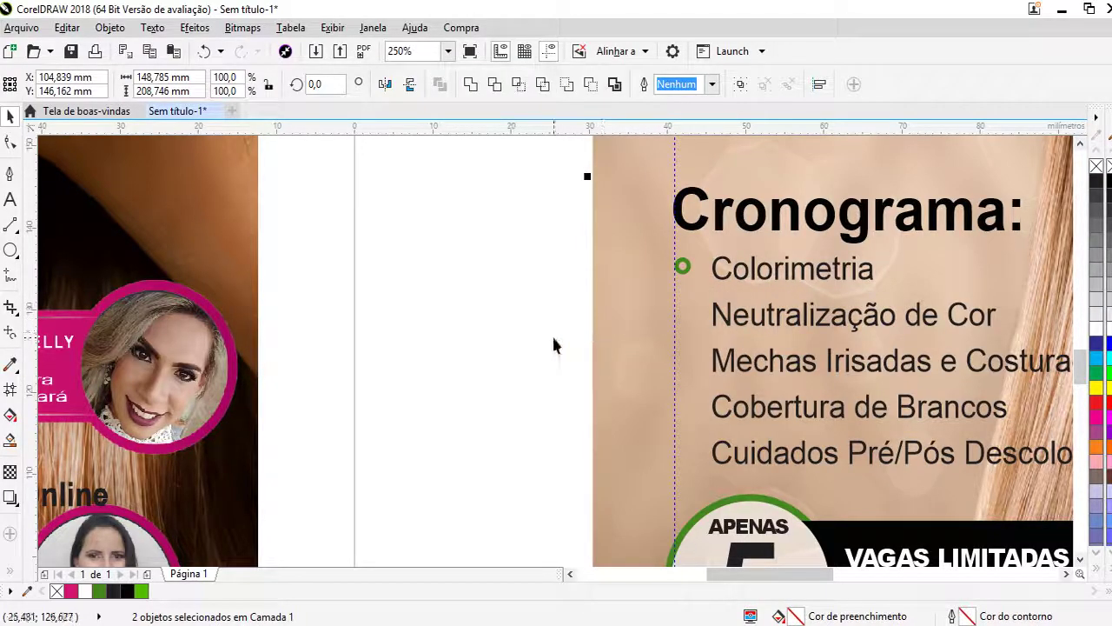
left_click(683, 311)
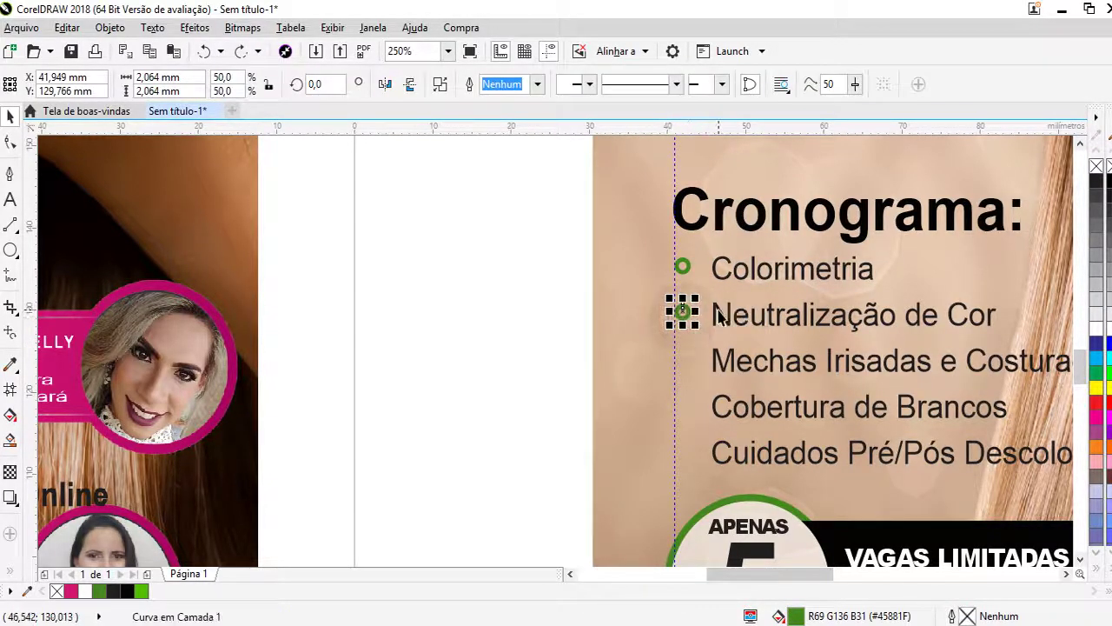
left_click(715, 320, "shift")
left_click(466, 354)
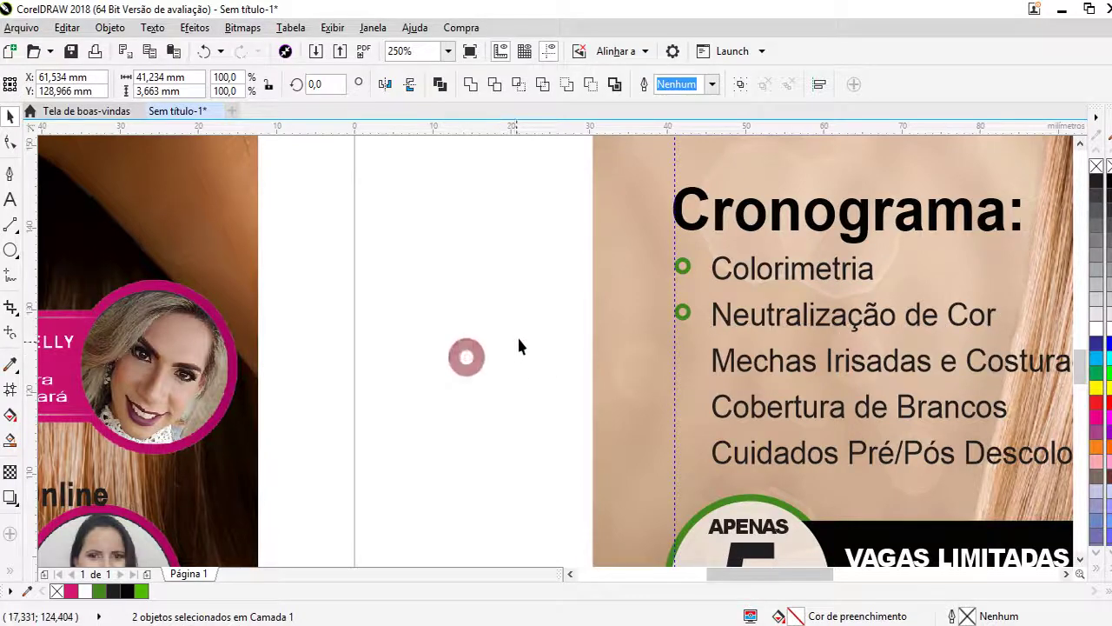
- Centre bullets on the Mechas Irisadas, Cobertura de Brancos and Cuidados Pré/Pós lines
left_click(683, 311)
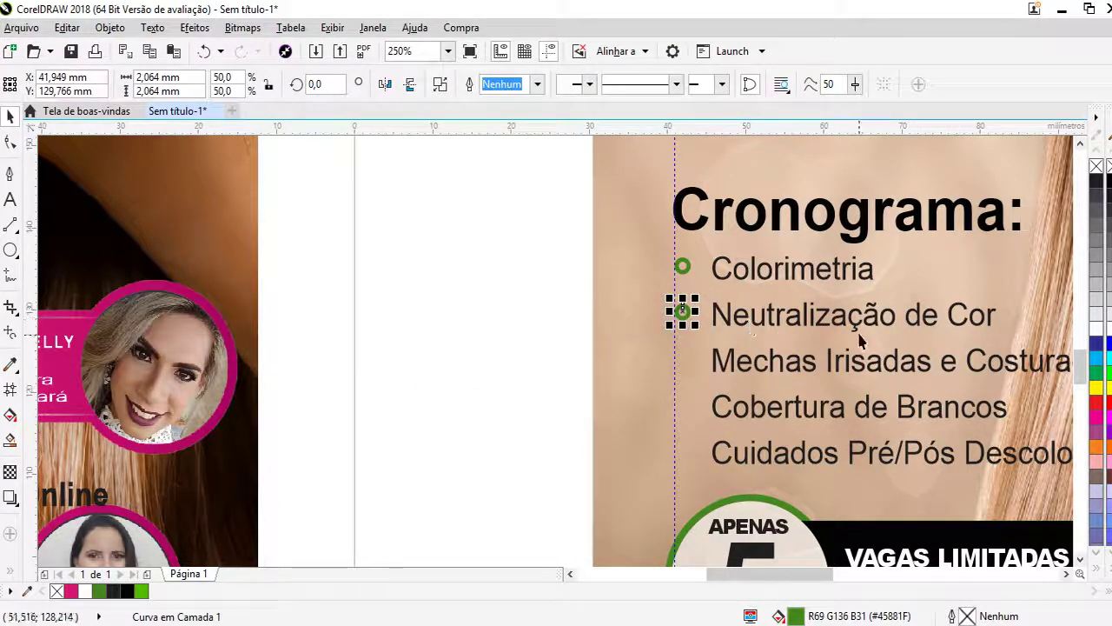
left_click(735, 366, "shift")
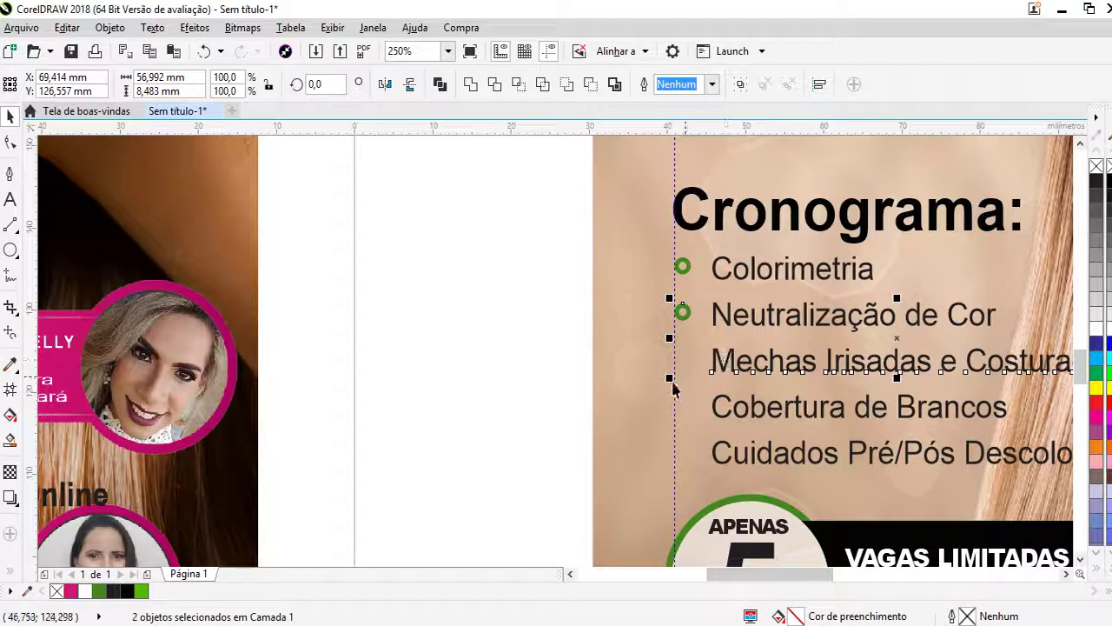
key("c")
left_click(518, 370)
left_click(683, 357)
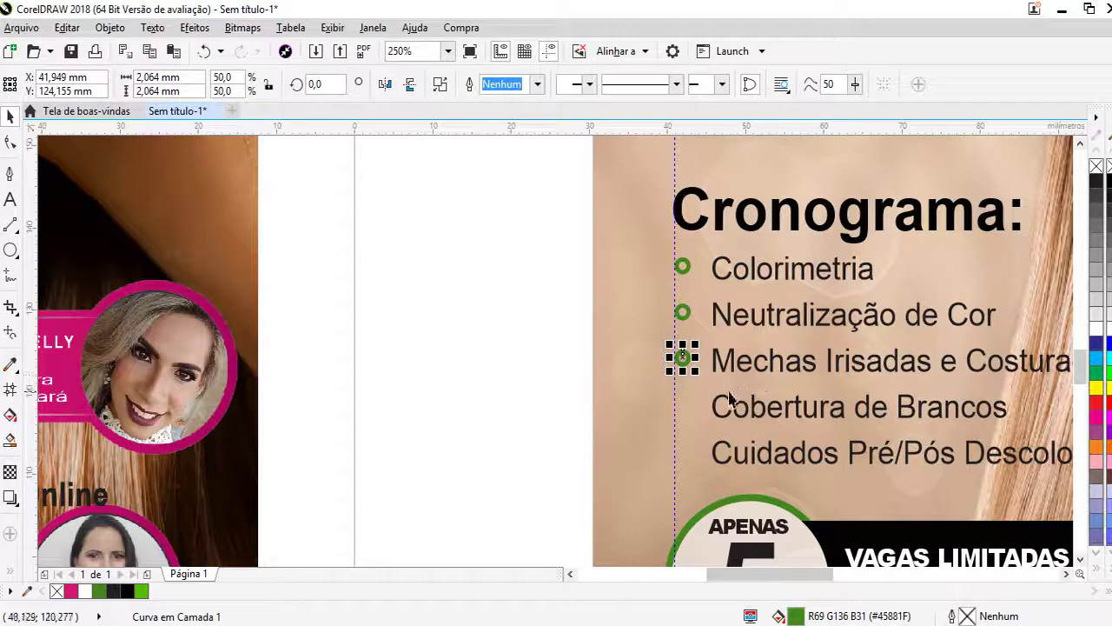
left_click(718, 407, "shift")
key("c")
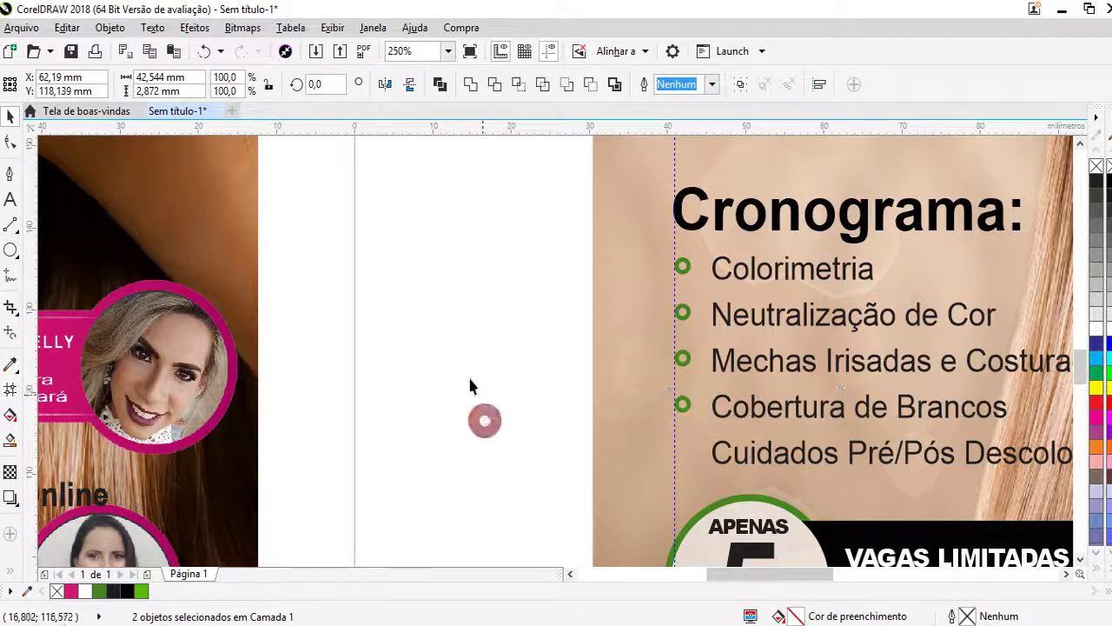
left_click_drag(467, 376, 717, 434)
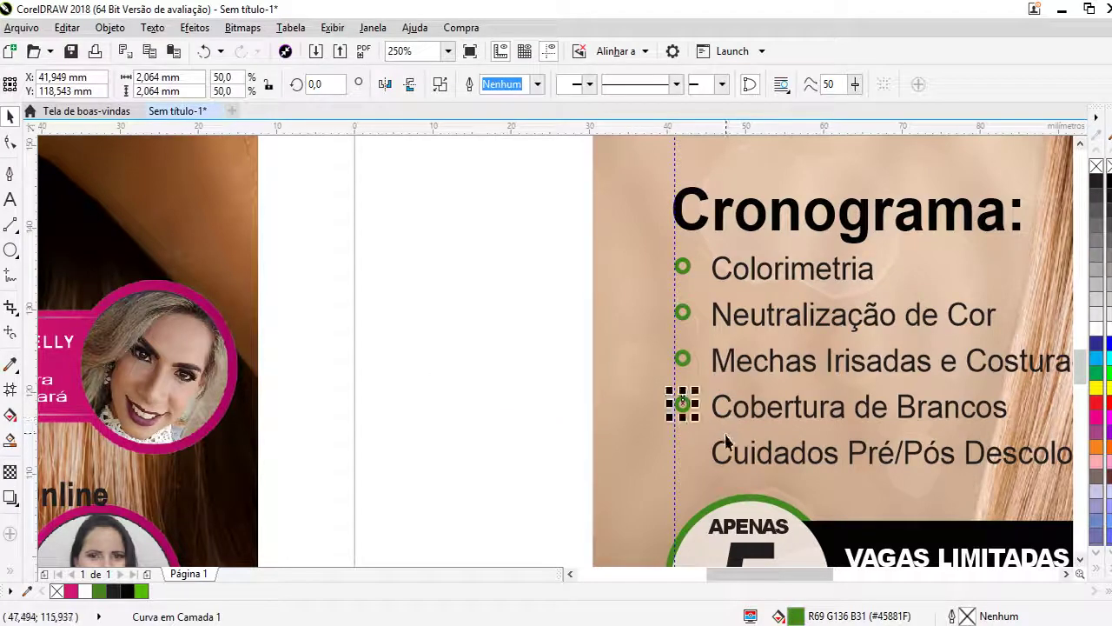
left_click(723, 442, "shift")
key("c")
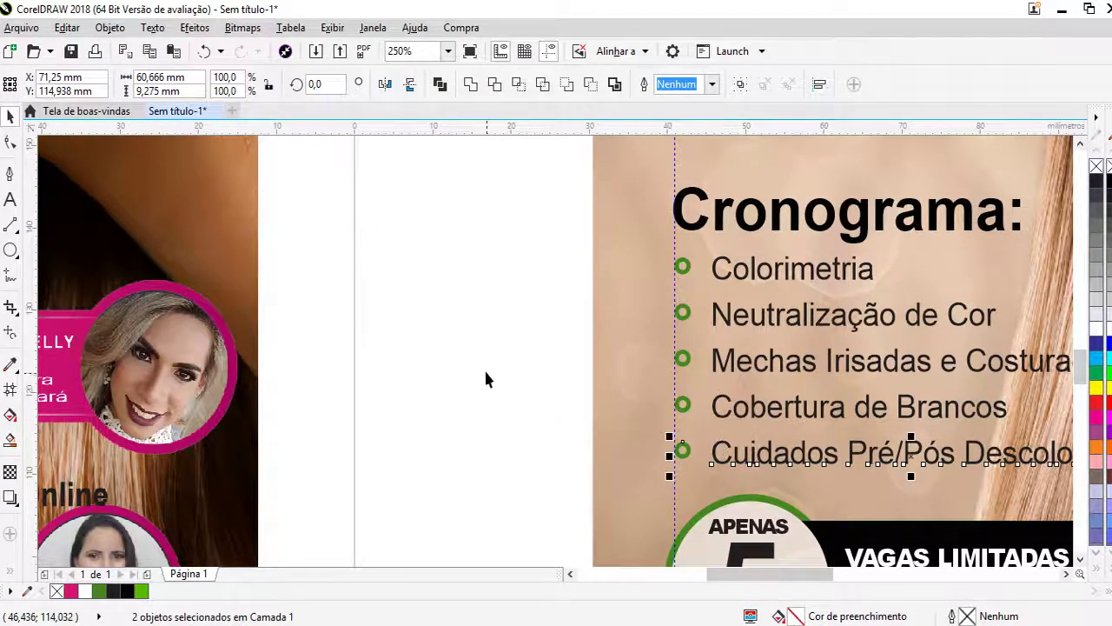
left_click_drag(491, 228, 721, 497)
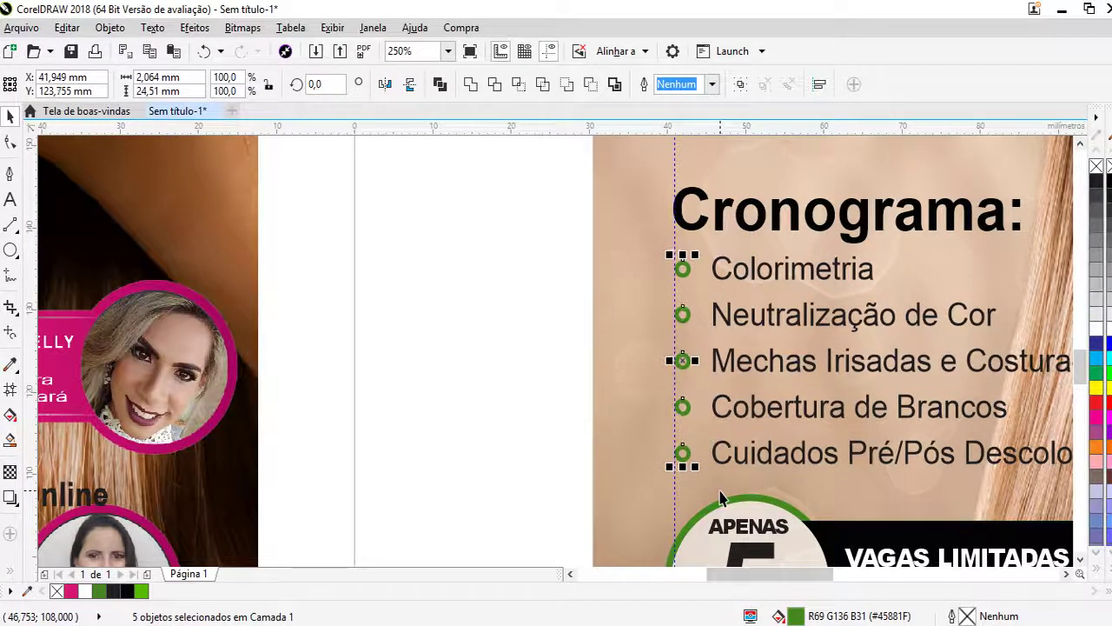
left_click(412, 344)
- Recolour the five Cronograma bullets magenta (#D61571) and turn the guidelines off
key("F4")
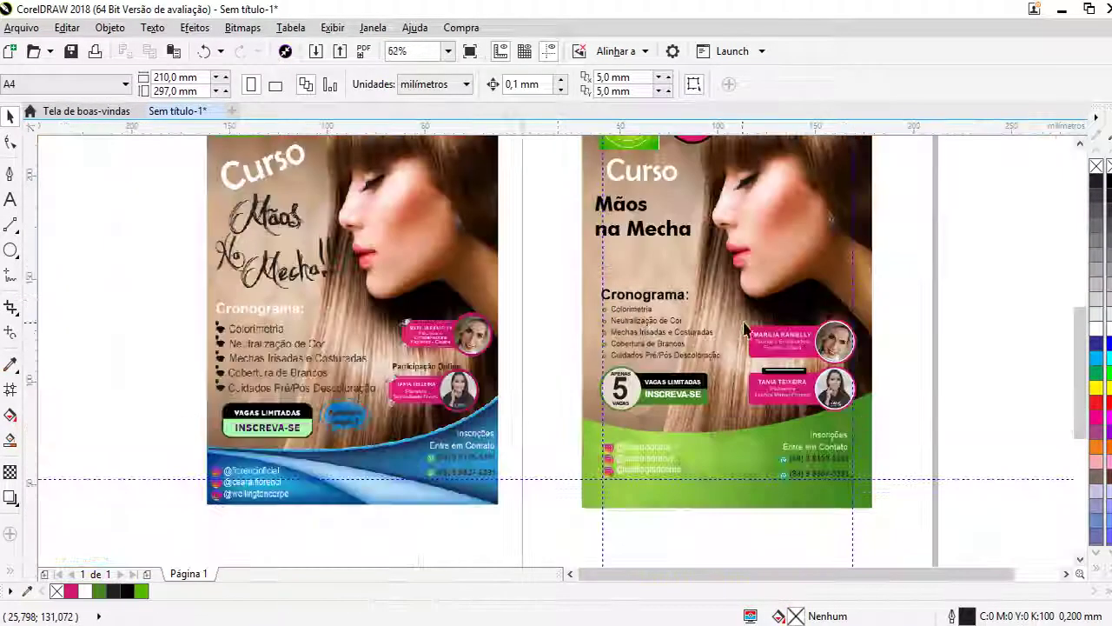
left_click_drag(560, 291, 617, 387)
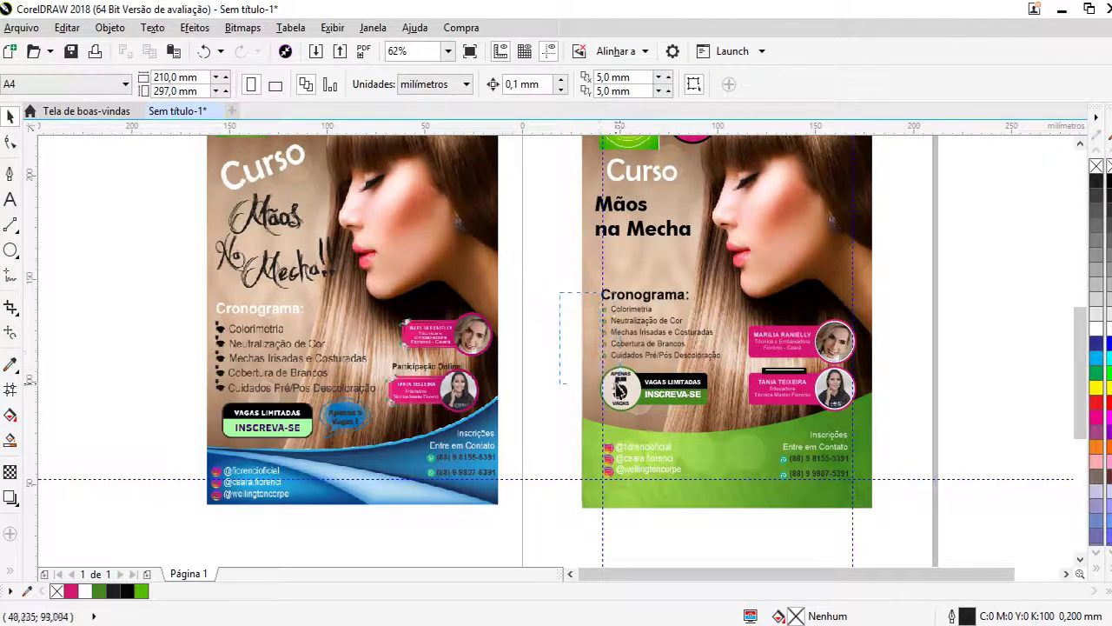
left_click(68, 591)
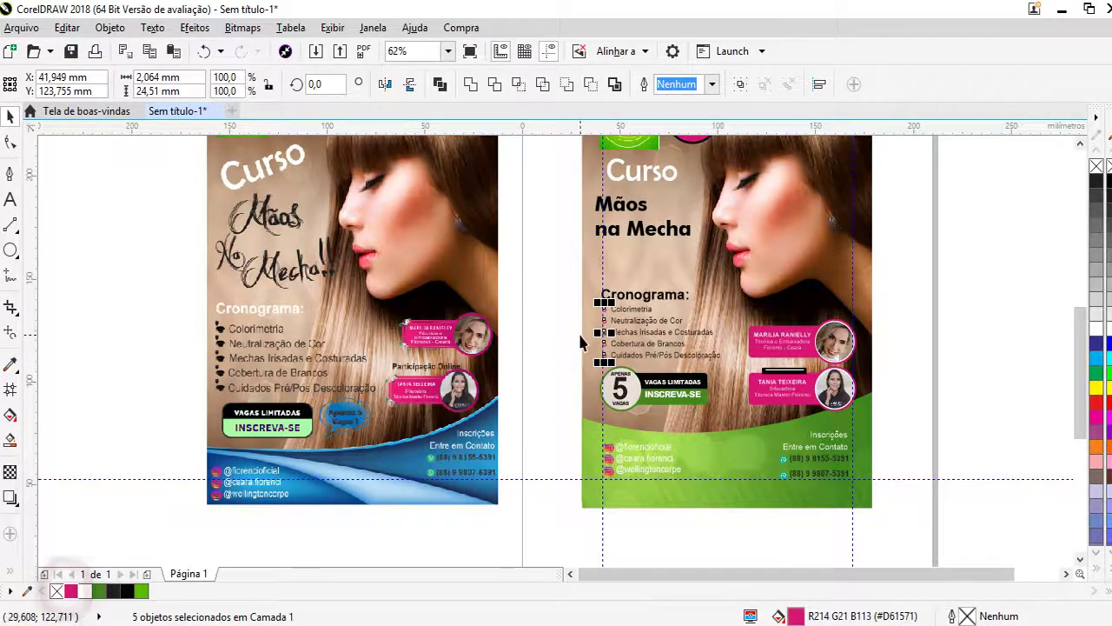
left_click(577, 331)
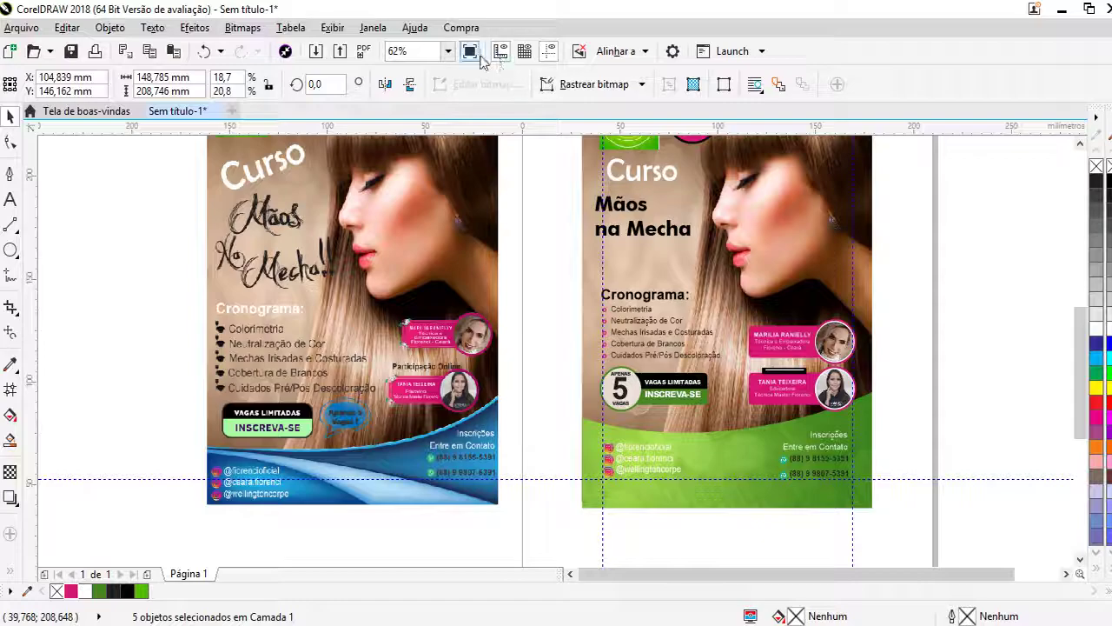
left_click(549, 52)
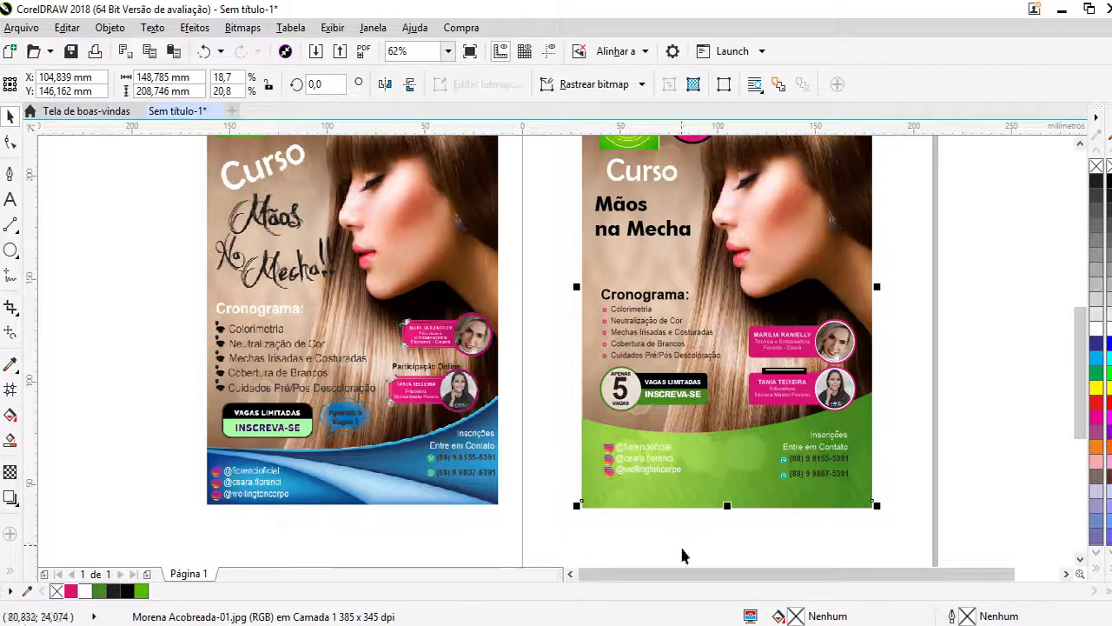
left_click(727, 492)
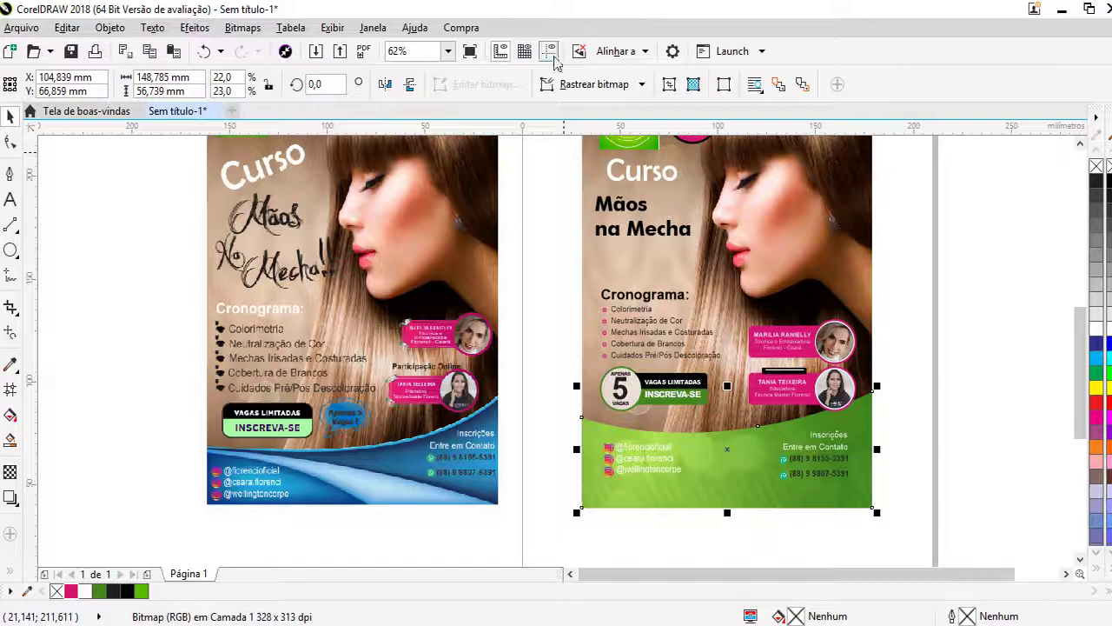
- Select all three Instagram handle lines in the green footer and reduce them from 12.91 pt to 10 pt
left_click(976, 402)
scroll(660, 445, "up", 2)
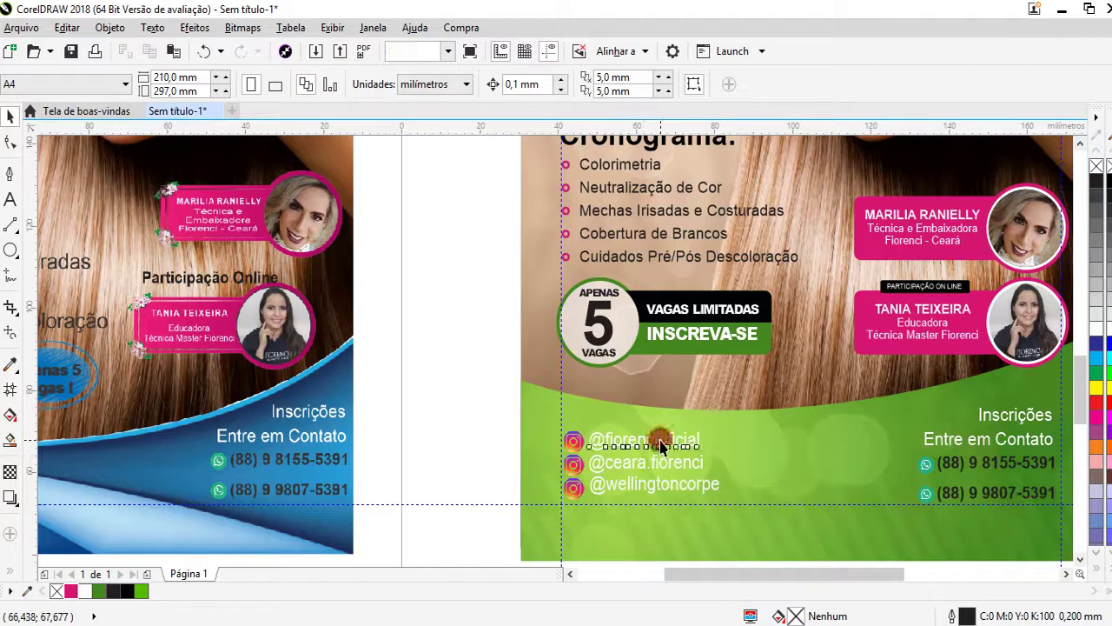
left_click(660, 445)
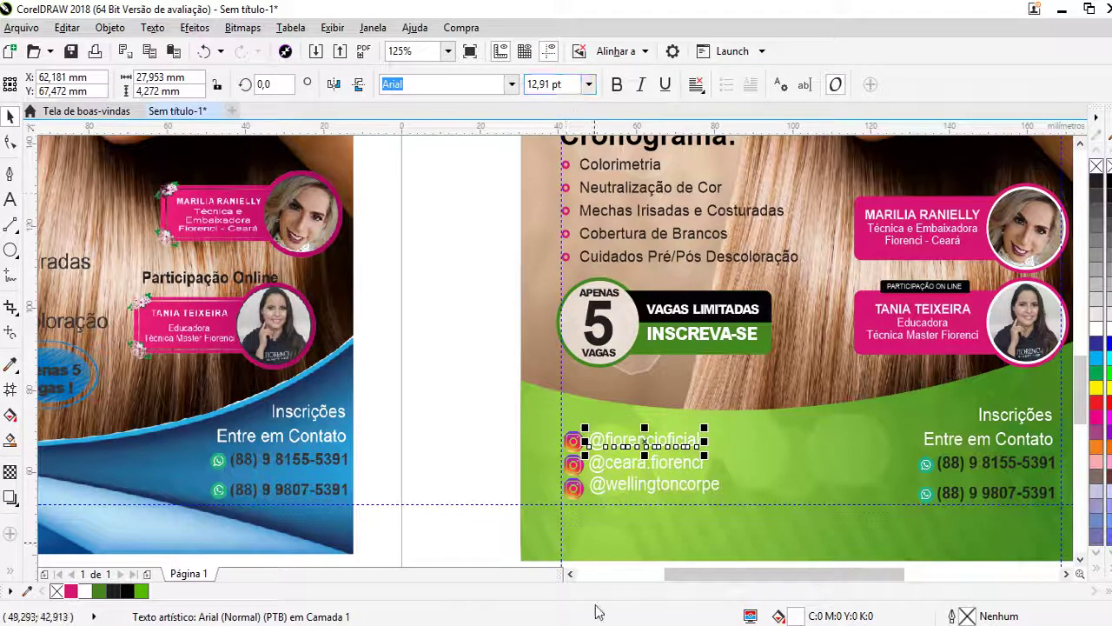
left_click(572, 85)
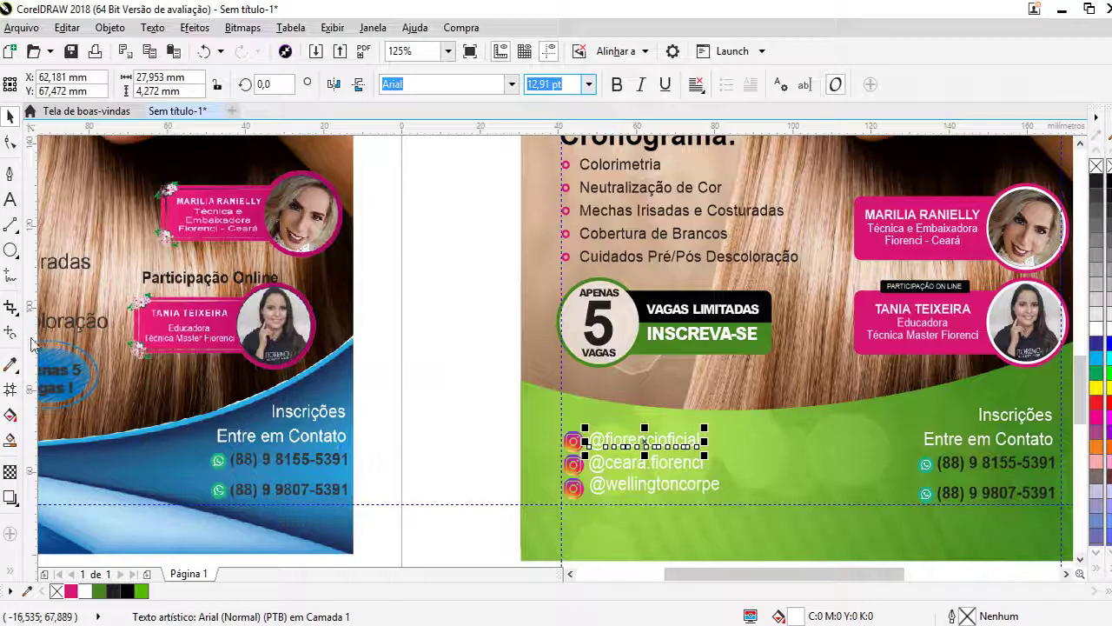
scroll(753, 459, "up", 2)
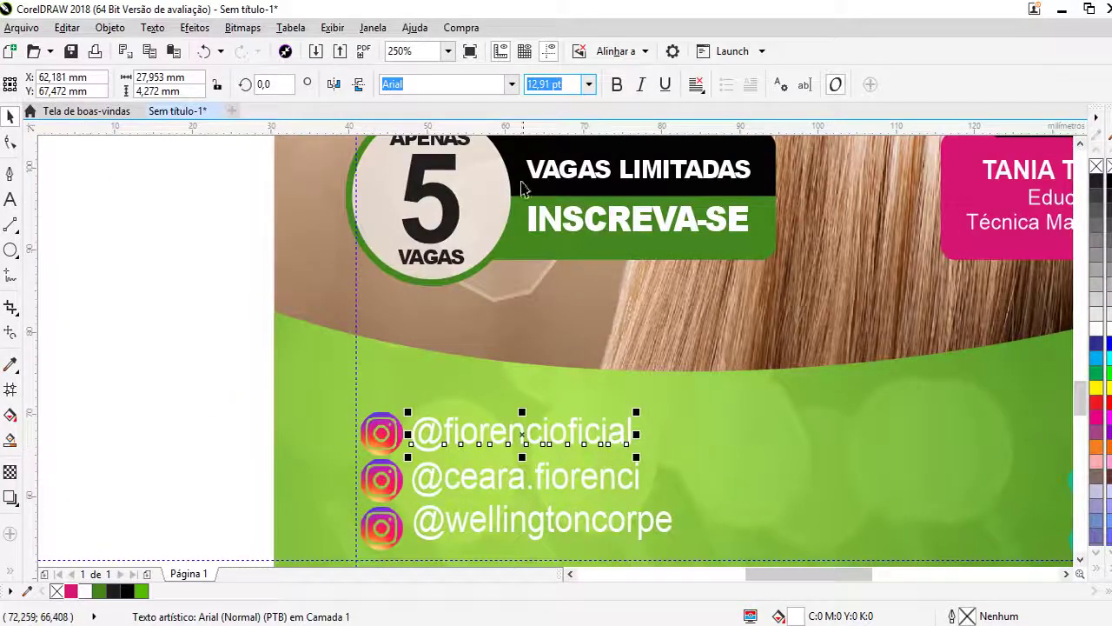
left_click(517, 486, "shift")
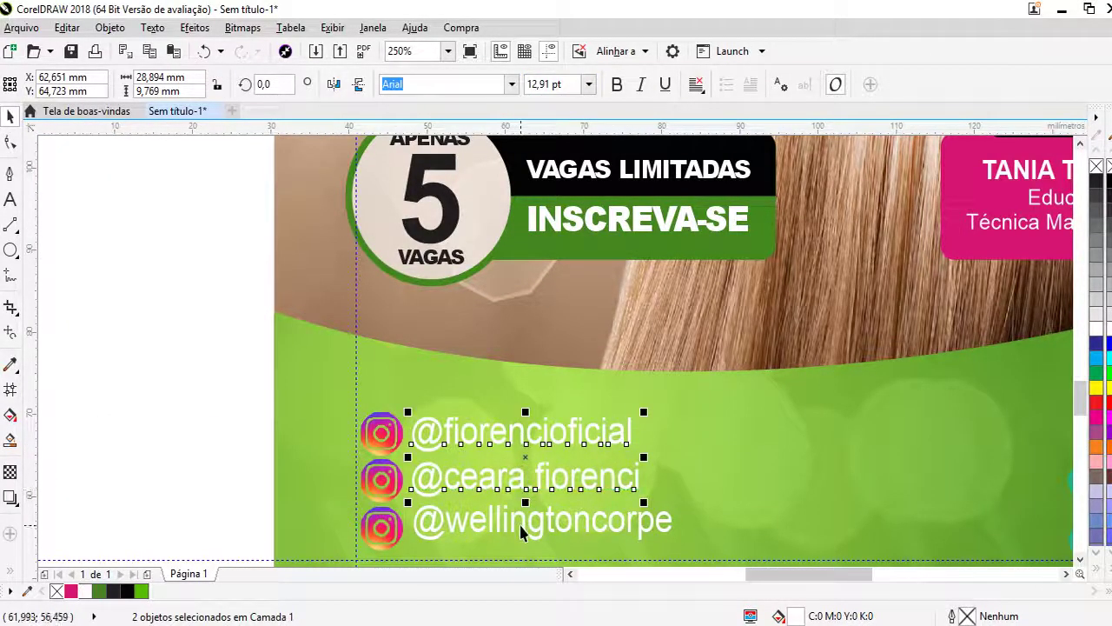
left_click(522, 526, "shift")
left_click(565, 84)
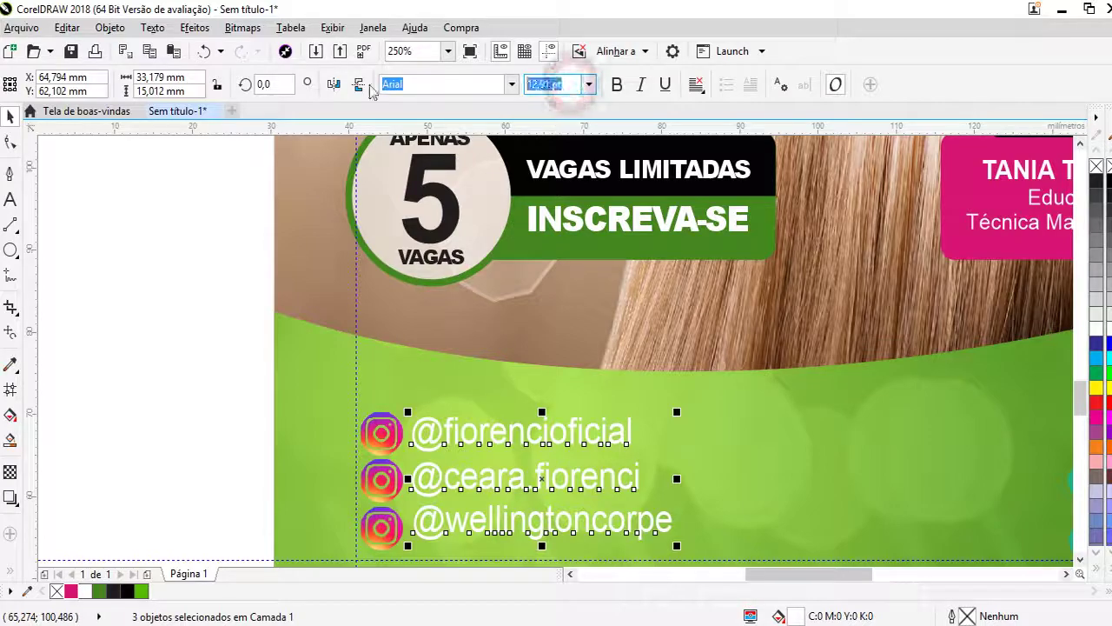
type("10")
key("Return")
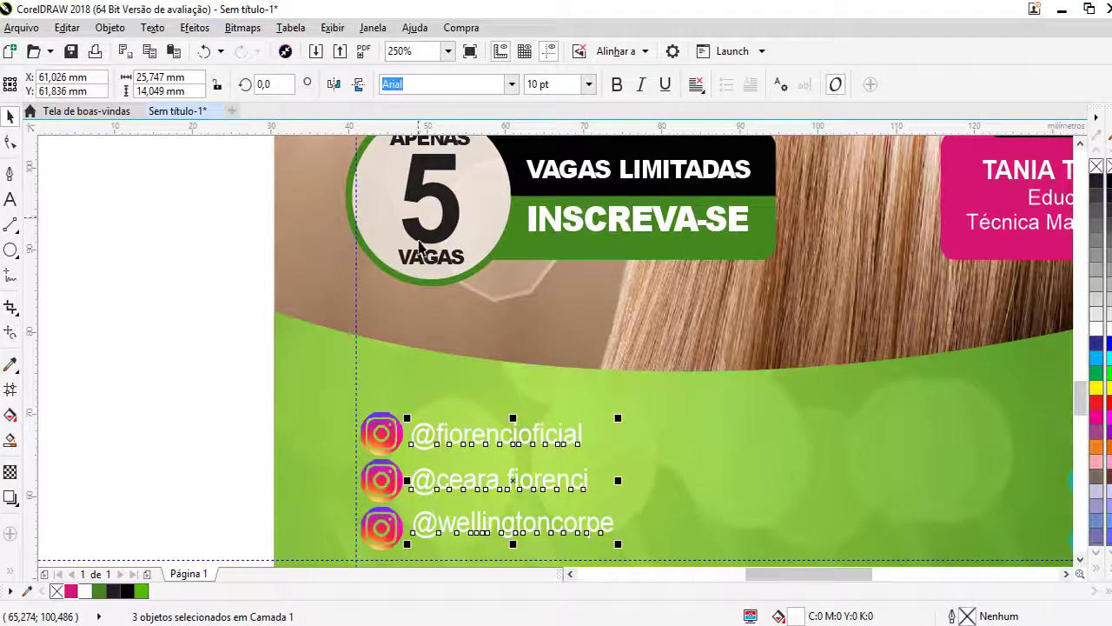
left_click(99, 375)
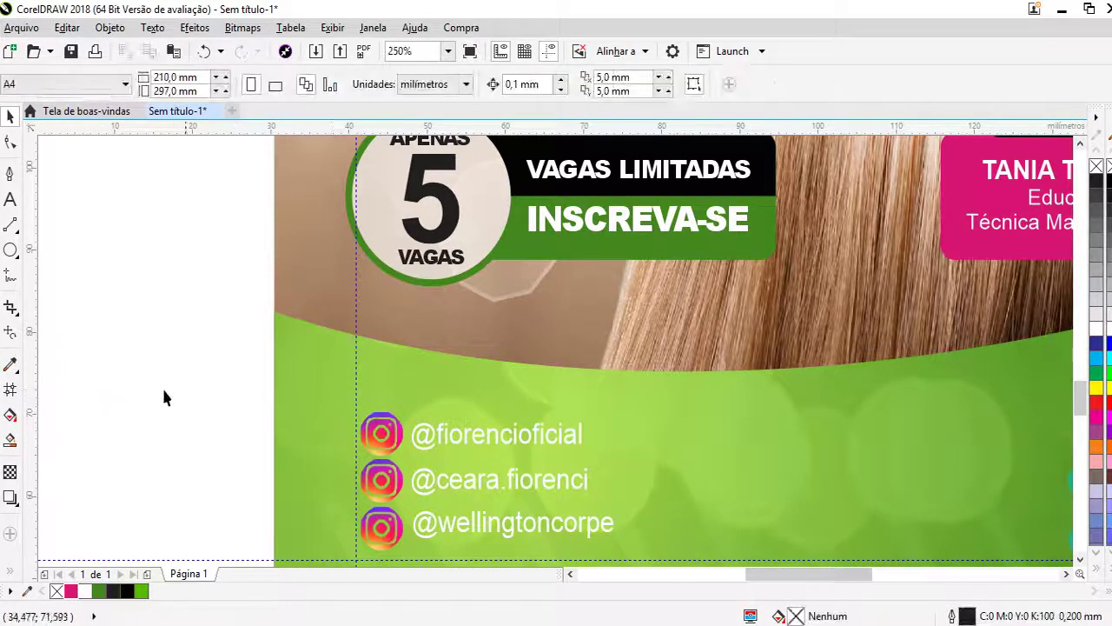
- Select the three footer Instagram icons, then undo a trial move of the top icon
mouse_move(161, 368)
left_mouse_down()
mouse_move(423, 516)
mouse_move(409, 519)
left_mouse_up()
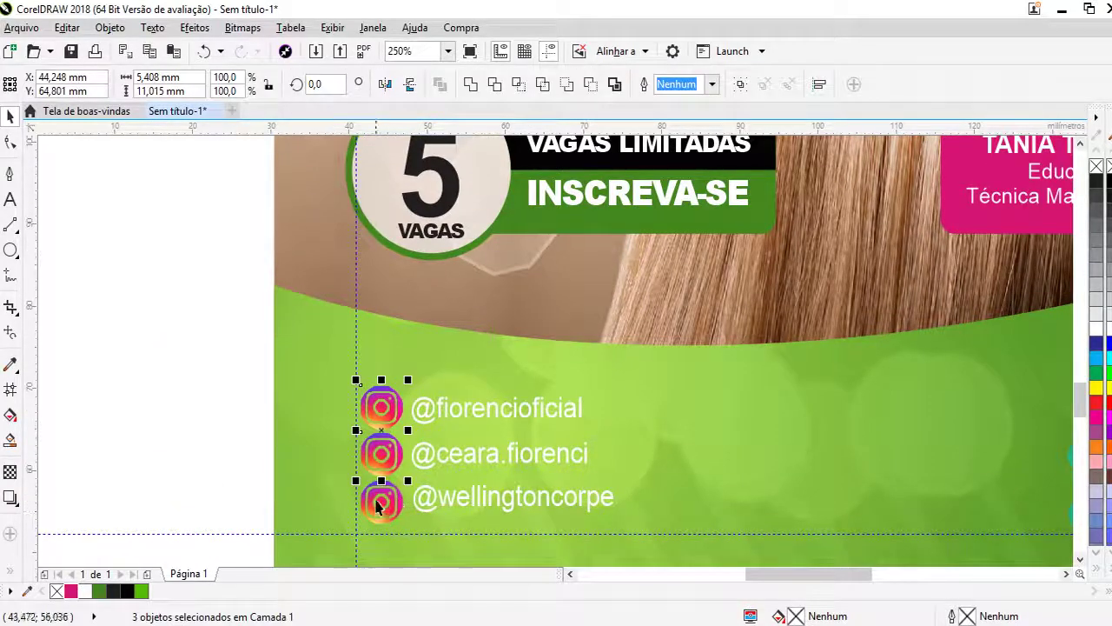
scroll(380, 452, "up", 2)
scroll(385, 397, "up", 1)
scroll(385, 348, "down", 1)
scroll(402, 365, "down", 1)
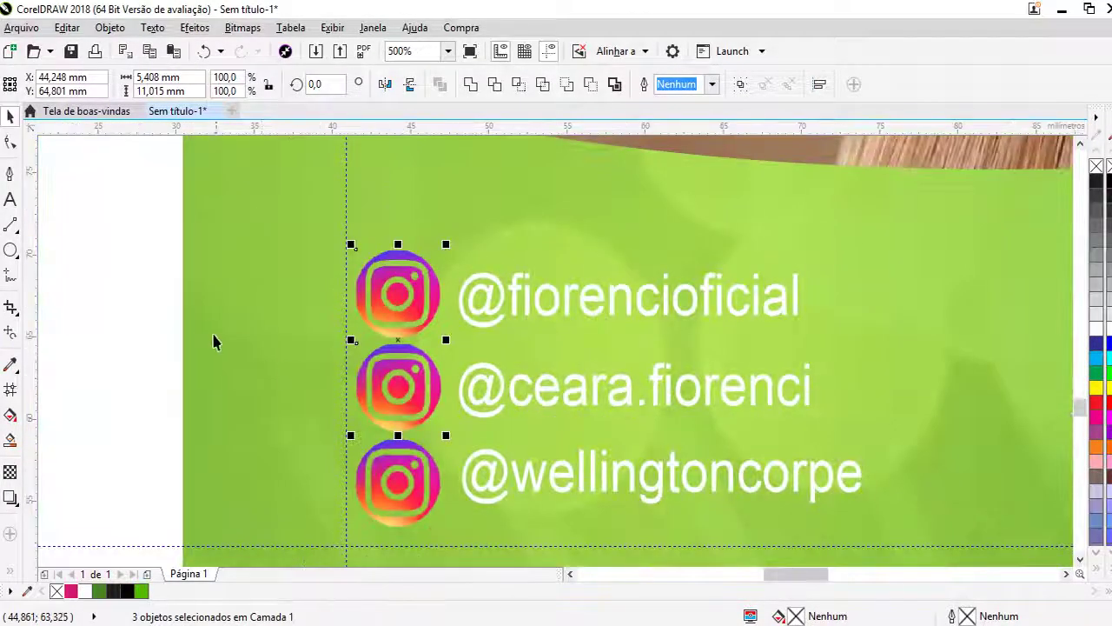
left_click(98, 285)
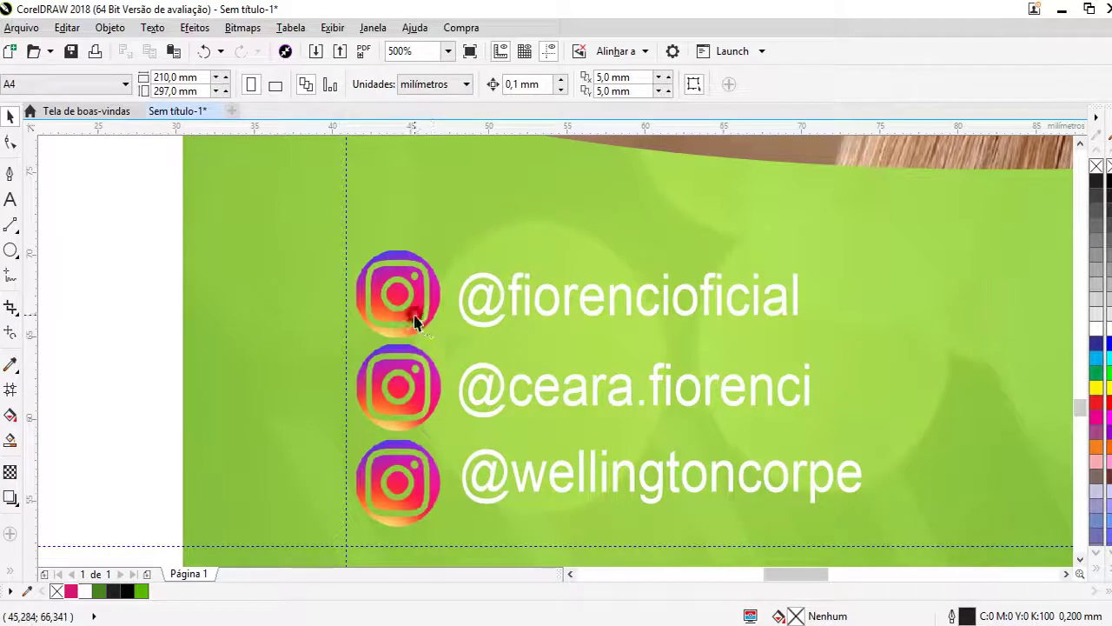
left_click_drag(414, 322, 154, 250)
key("ctrl+z")
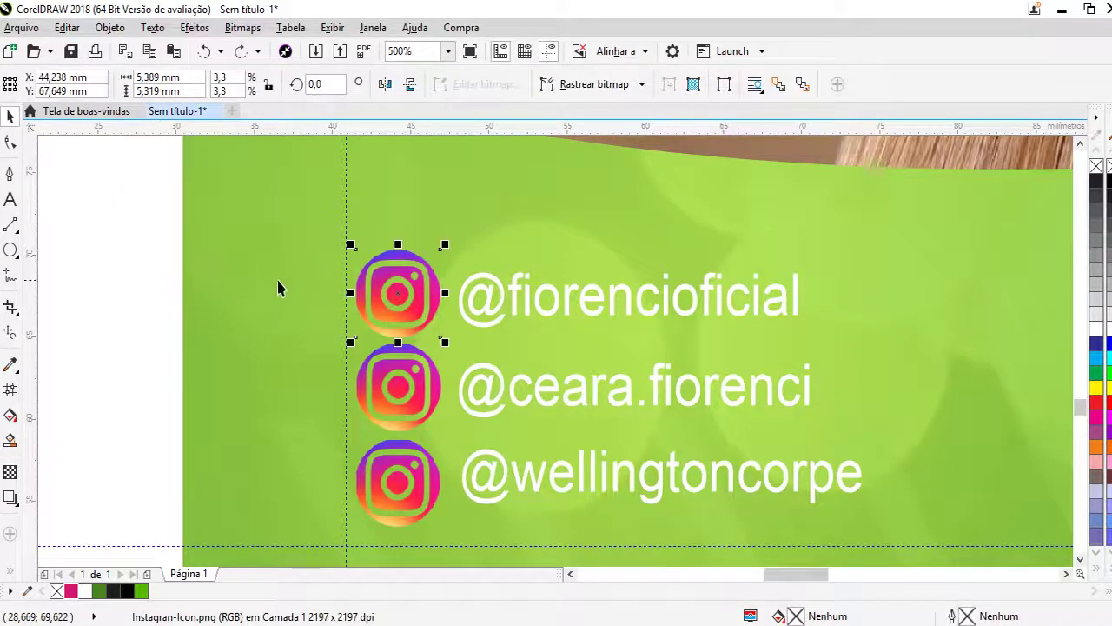
- Draw a black circle around the top Instagram icon and centre it on the icon
left_click(11, 252)
scroll(347, 295, "up", 2)
scroll(658, 235, "up", 1)
scroll(550, 231, "up", 1)
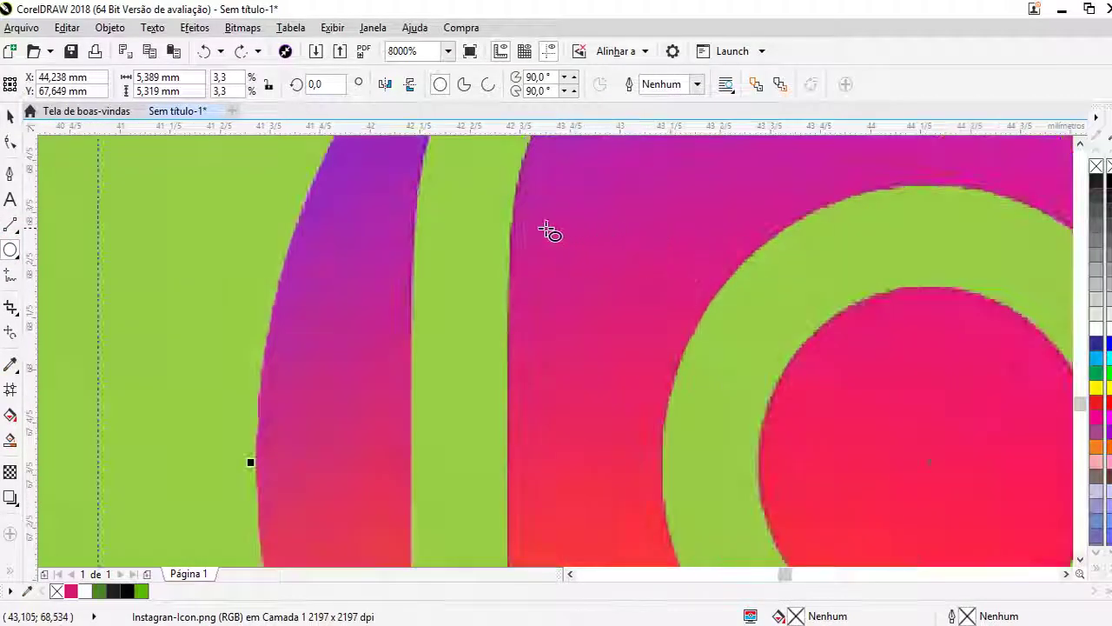
scroll(549, 231, "down", 2)
scroll(442, 272, "down", 2)
left_click_drag(431, 224, 531, 328)
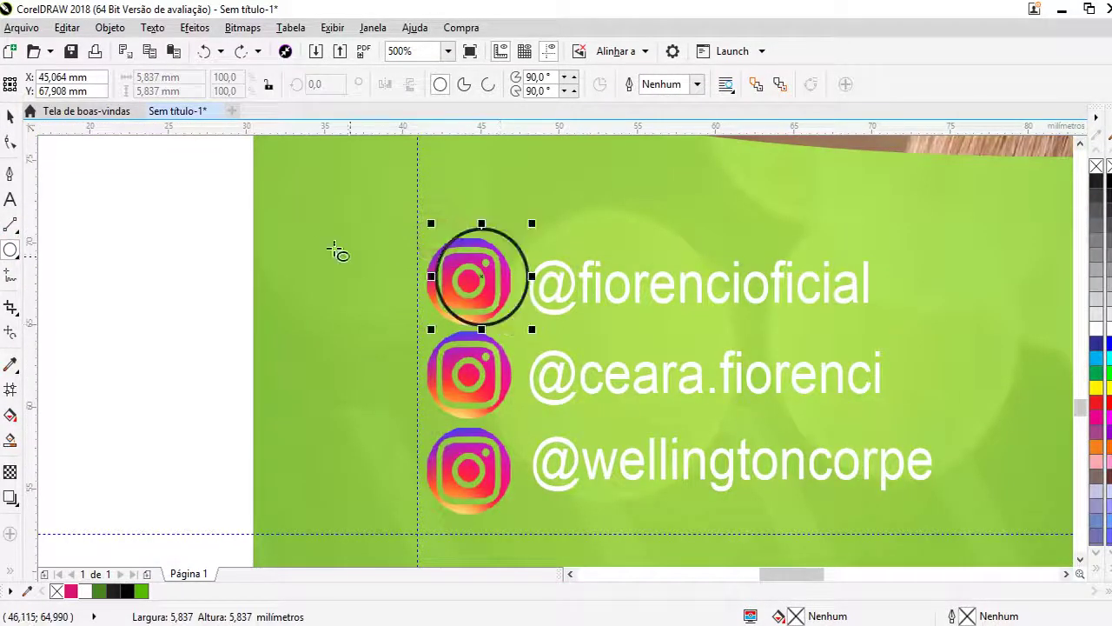
left_click(11, 120)
scroll(427, 273, "up", 1)
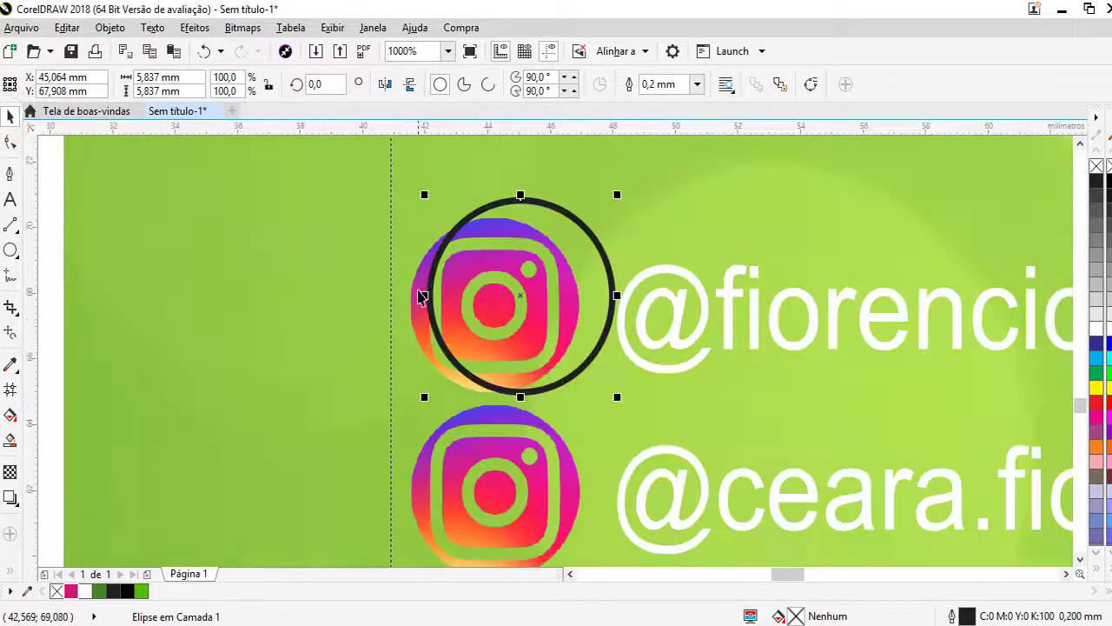
left_click(417, 281, "shift")
key("c")
key("e")
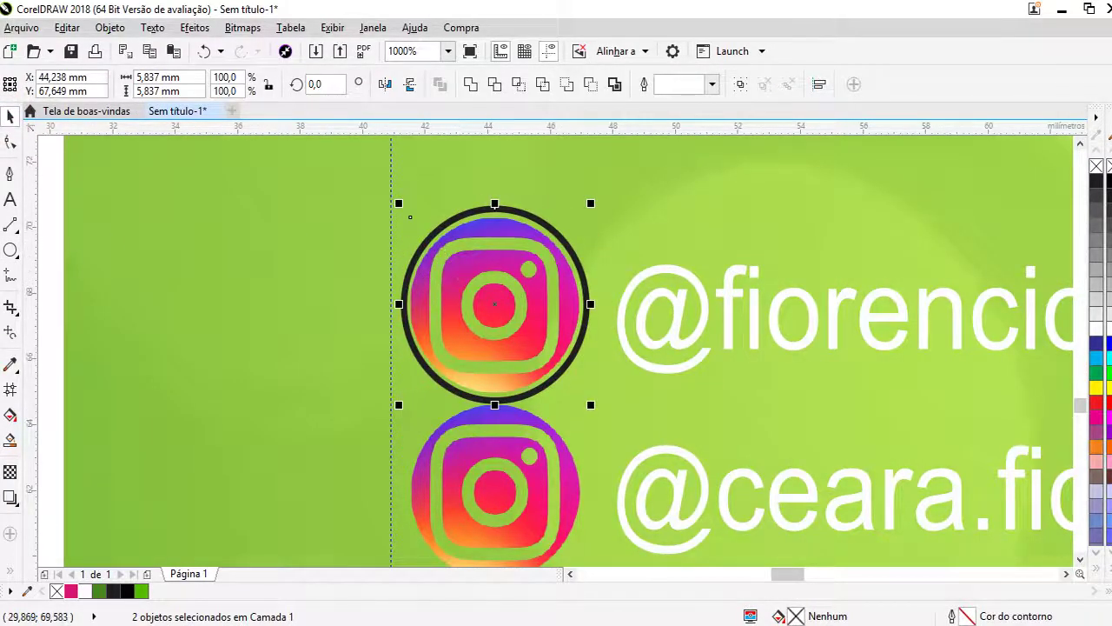
left_click(39, 246)
- Enlarge the black circle slightly and move it to the left of the icons
left_click(578, 250)
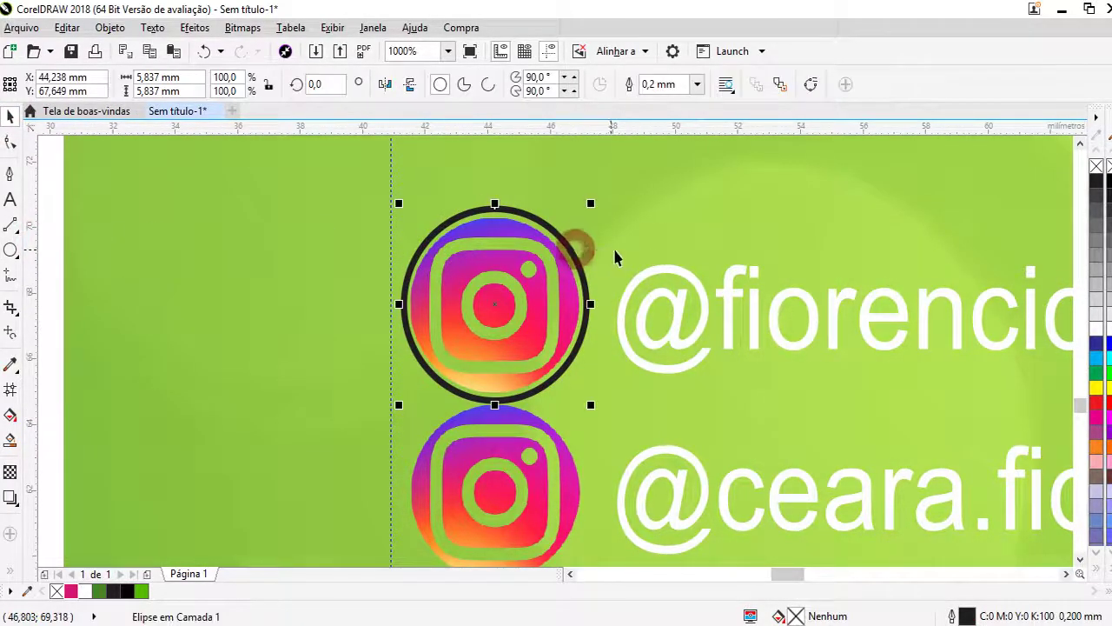
scroll(581, 217, "up", 1)
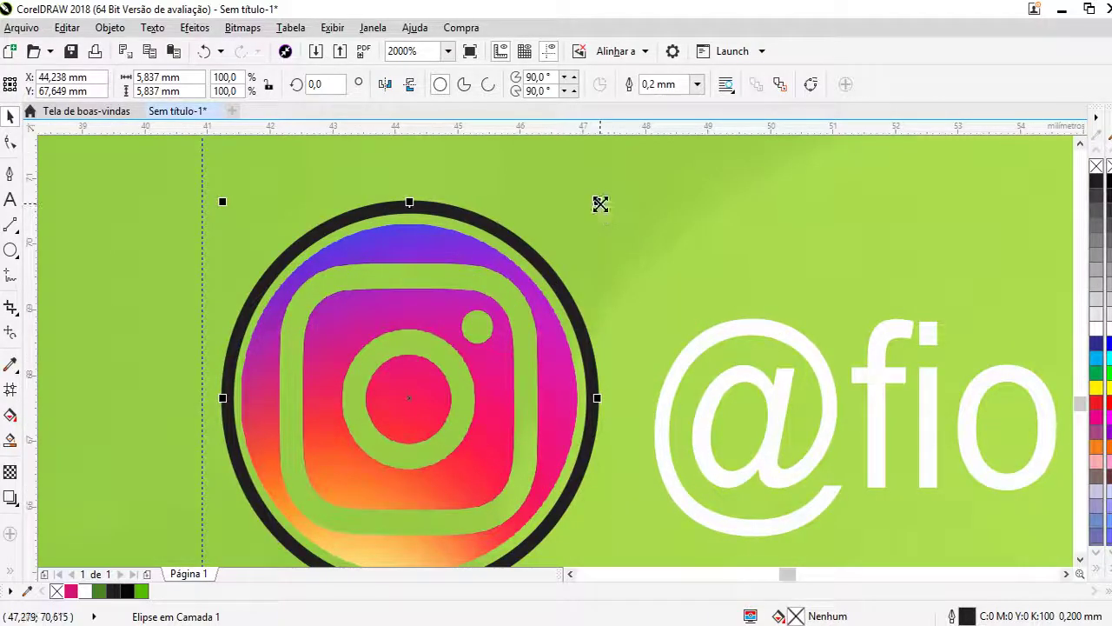
left_click_drag(600, 204, 601, 197)
left_click(557, 399)
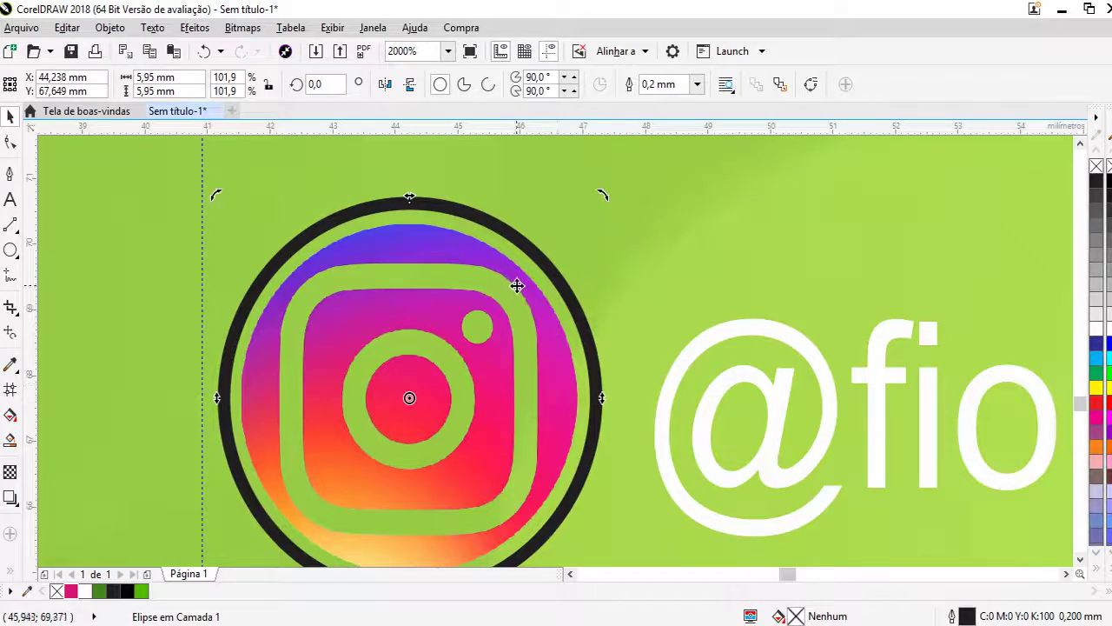
scroll(528, 311, "down", 1)
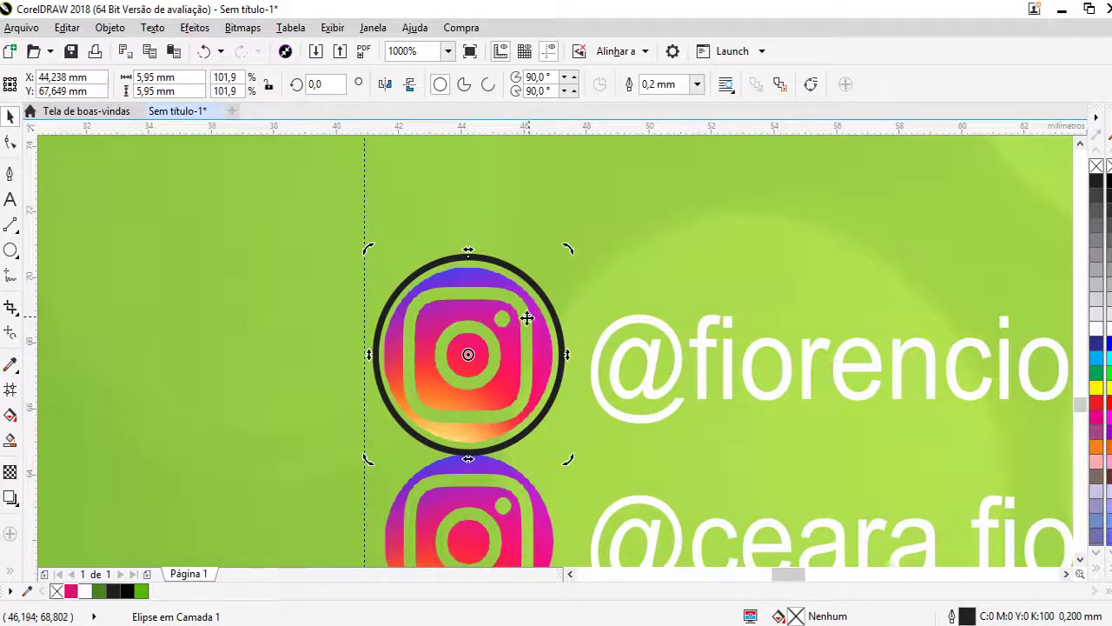
scroll(527, 318, "down", 1)
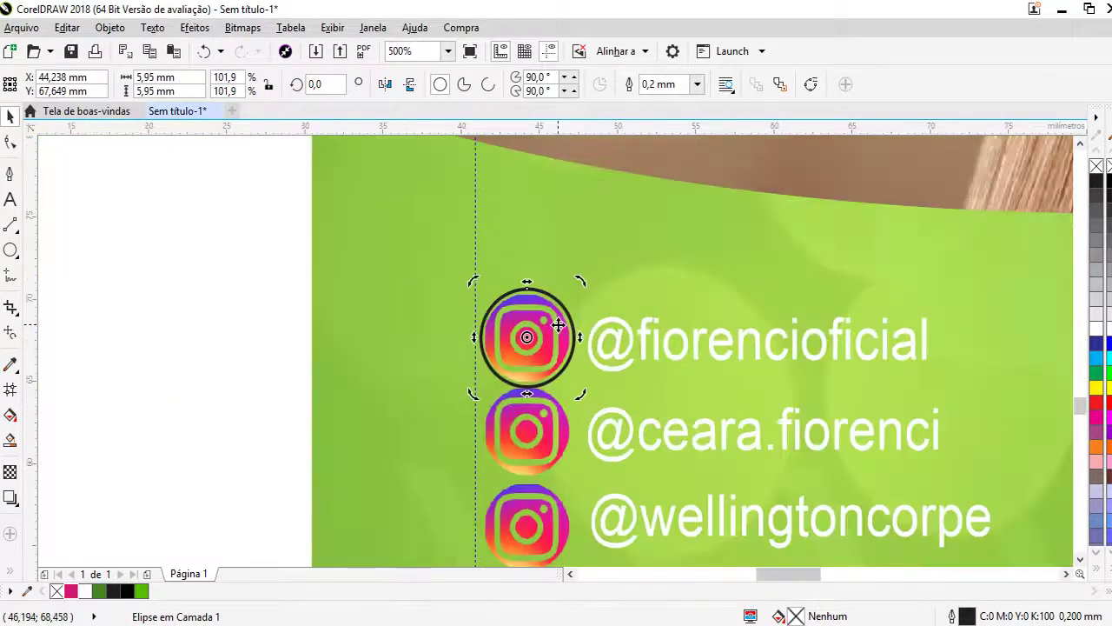
left_click_drag(528, 351, 403, 351)
- Bring the Instagram icon in front of the circle and centre it inside
right_click(512, 352)
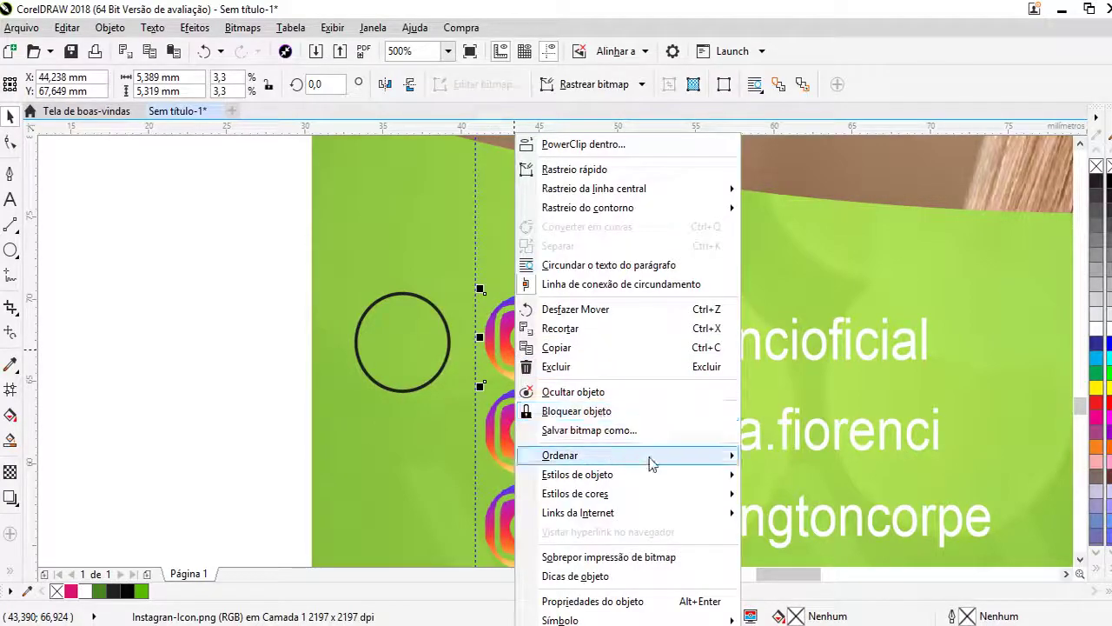
mouse_move(608, 455)
left_click(769, 448)
left_click(400, 351, "shift")
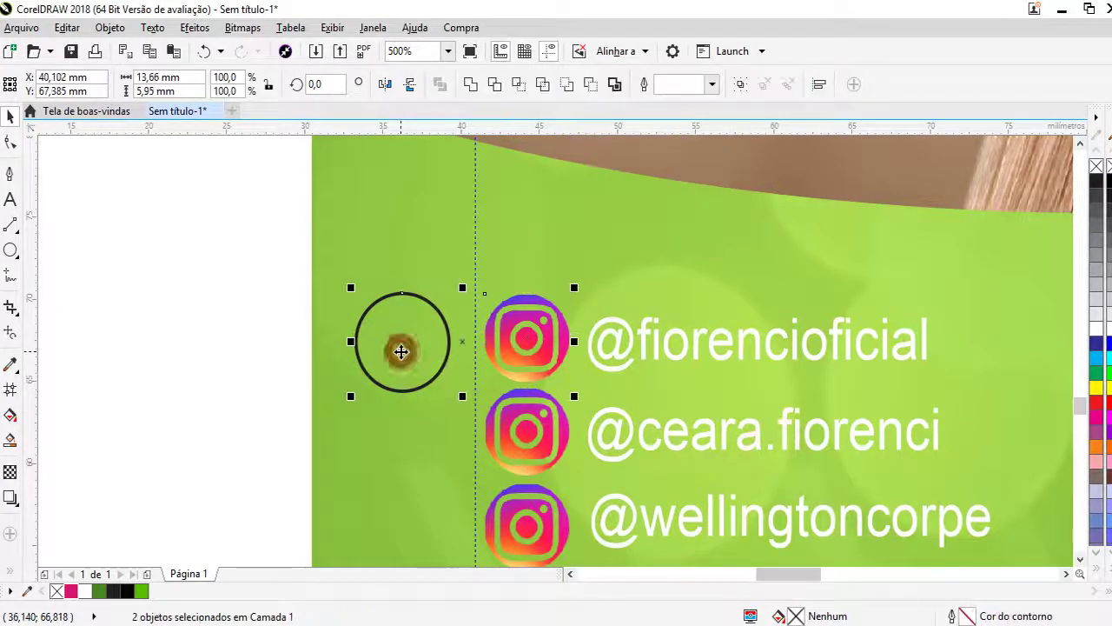
key("c")
key("e")
left_click(62, 322)
- Shrink the black circle to about 87 percent around the icon
scroll(439, 304, "up", 1)
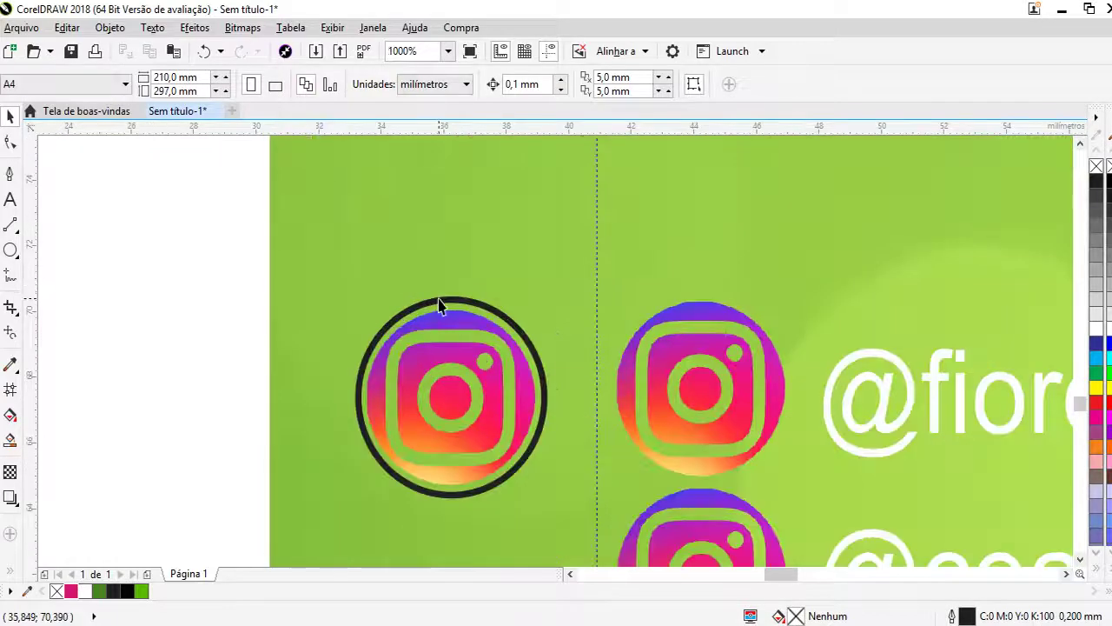
left_click(439, 304)
scroll(548, 309, "up", 1)
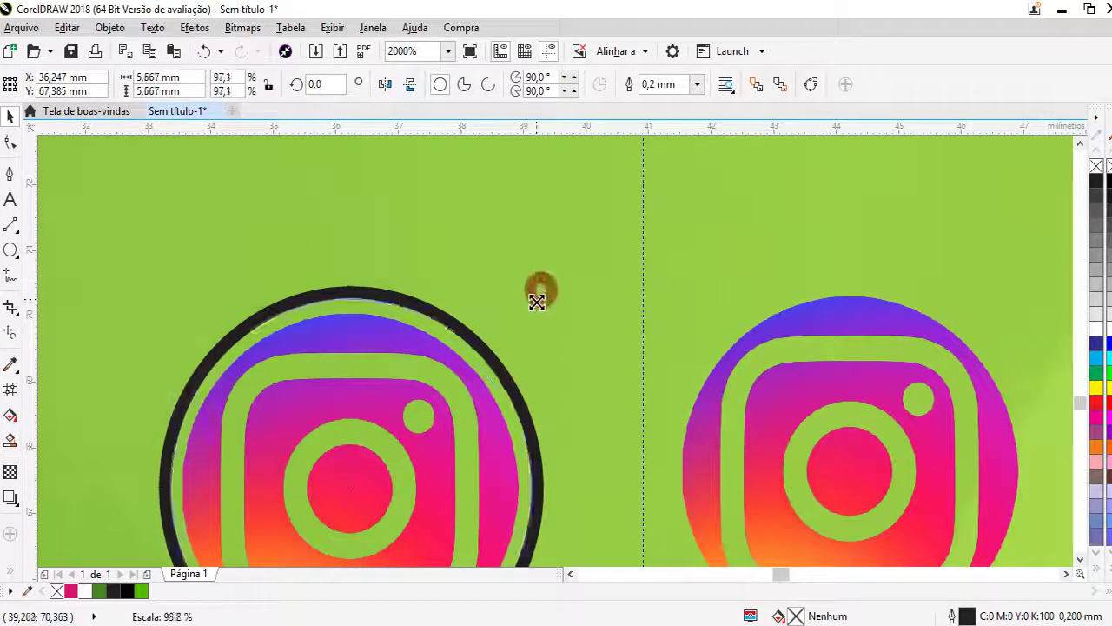
left_click_drag(541, 287, 514, 315)
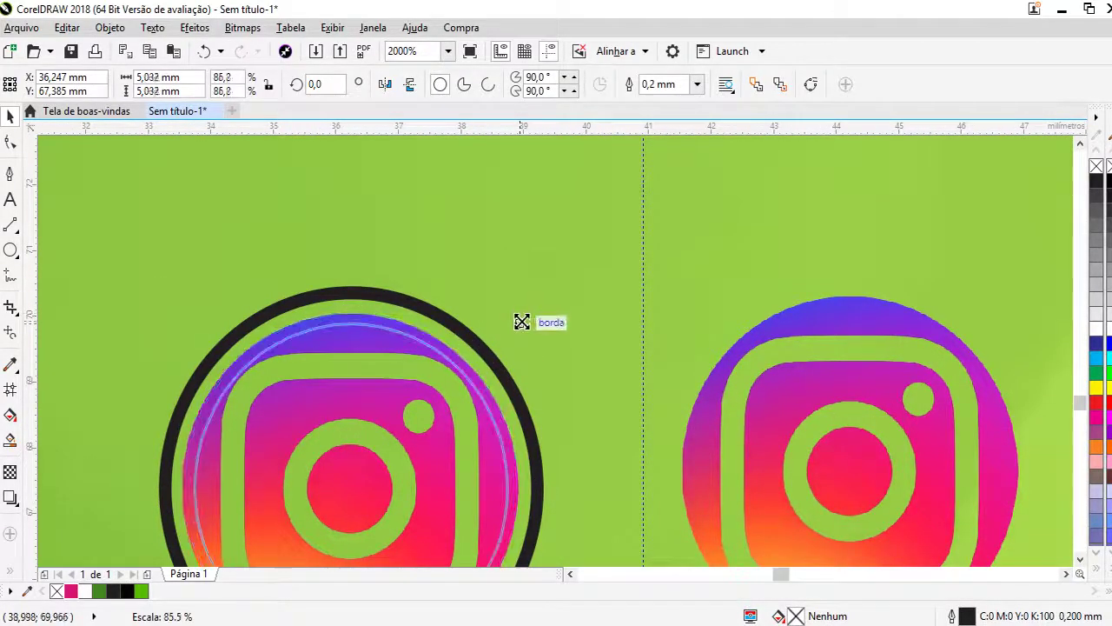
left_click(391, 328)
key("Escape")
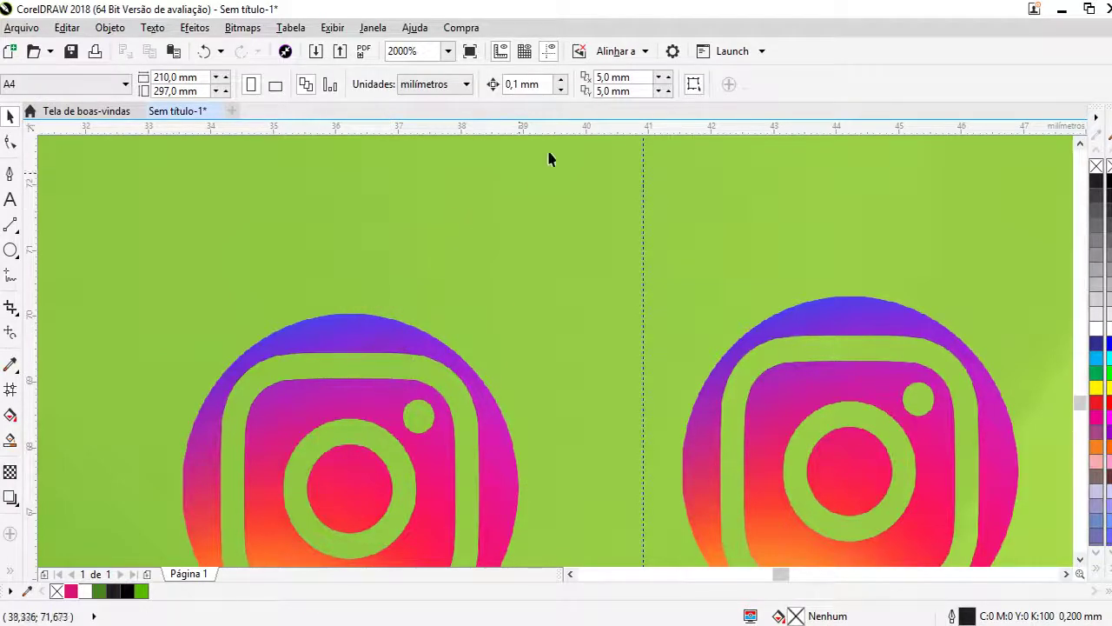
- Try shaping the icon with its circle and dismiss the nothing-changed message
scroll(548, 158, "down", 2)
left_click_drag(321, 212, 603, 402)
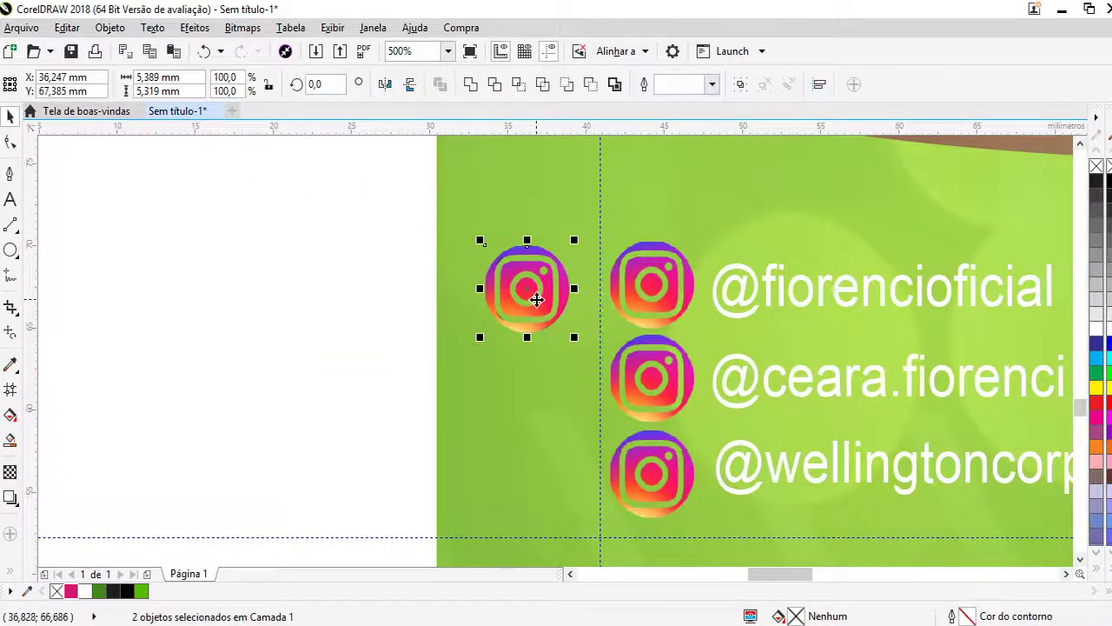
left_click(495, 84)
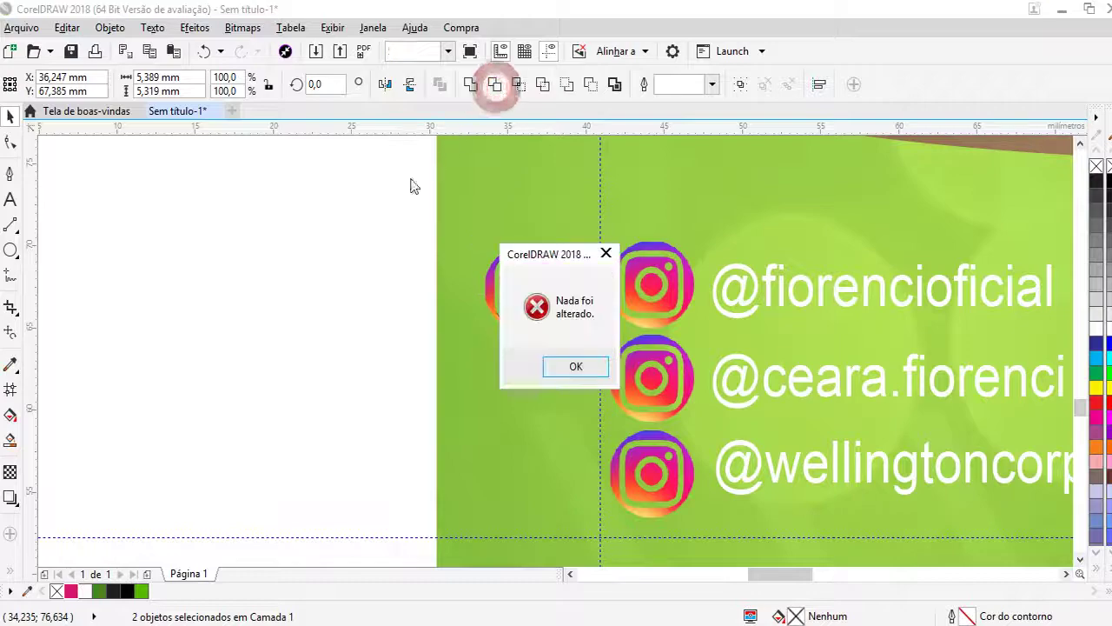
left_click(577, 372)
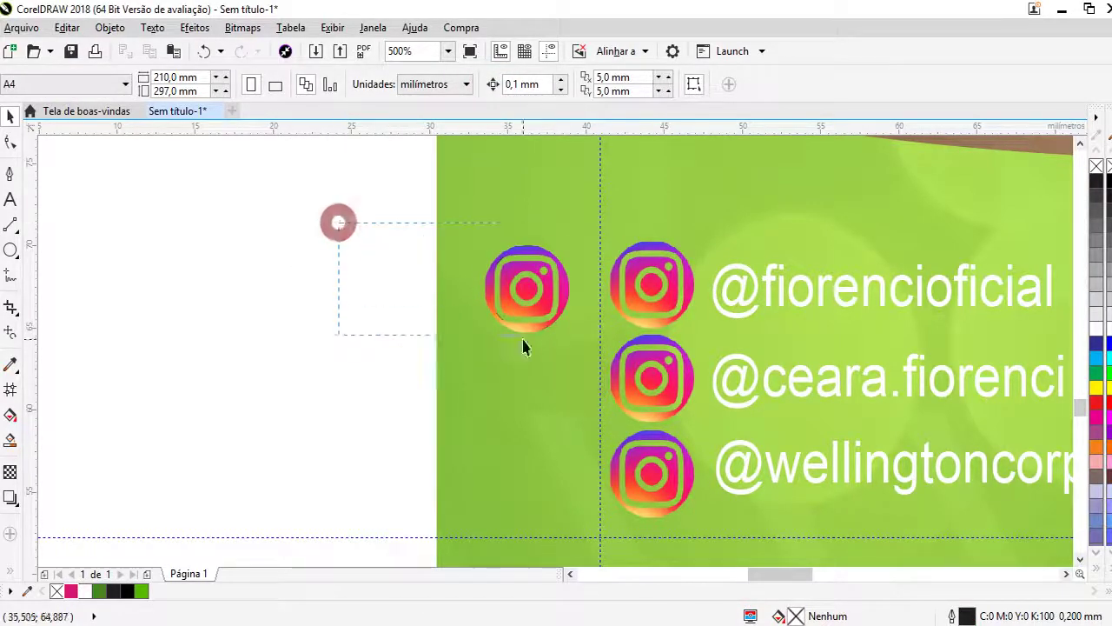
- Move the circle left of the icons, send the colourful icon to back, and centre them
left_click_drag(338, 220, 524, 345)
left_click_drag(526, 291, 338, 329)
left_click(350, 236)
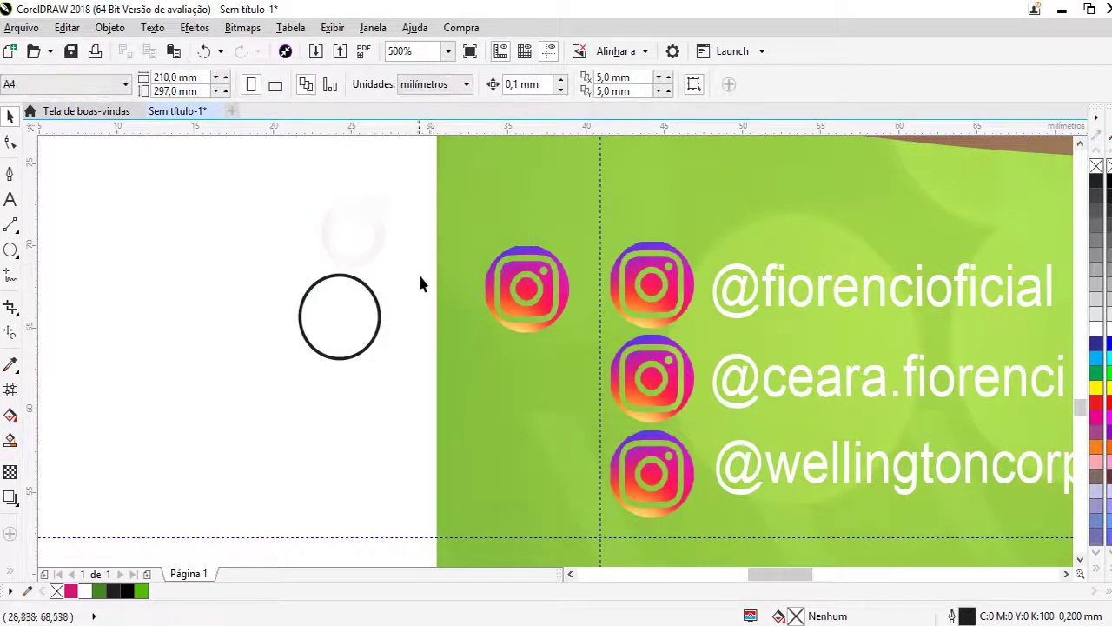
left_click(507, 301)
right_click(500, 299)
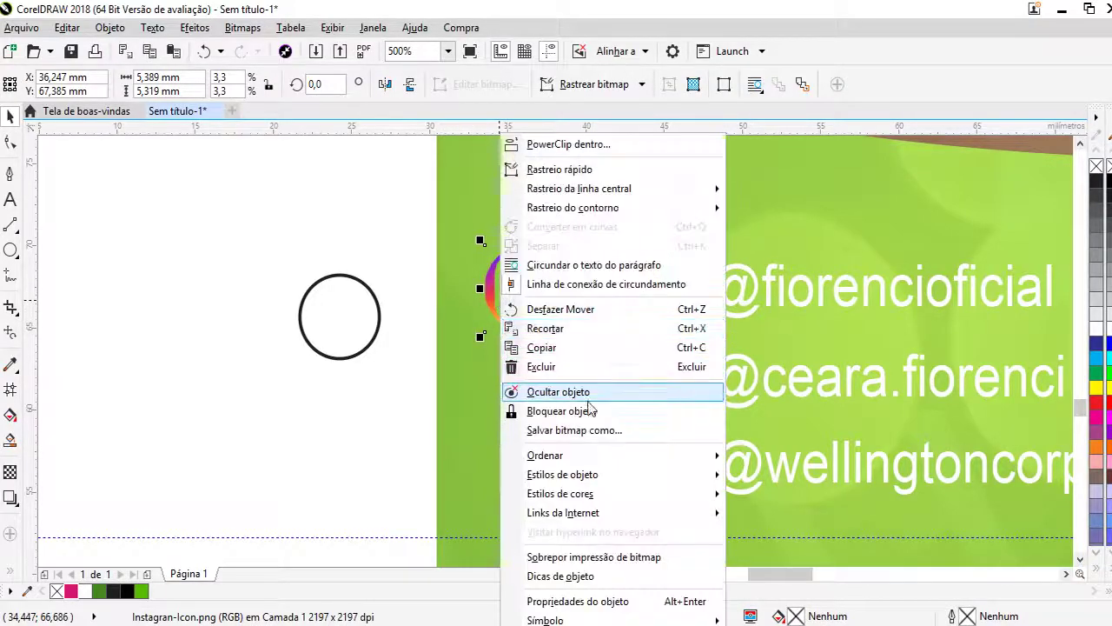
mouse_move(608, 456)
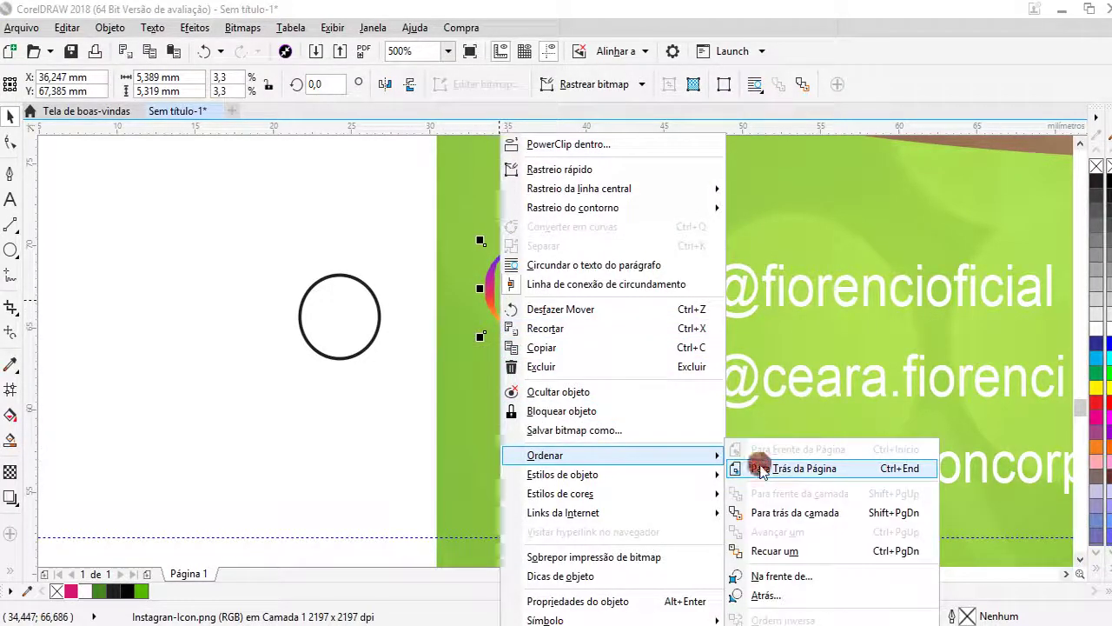
left_click(754, 455)
left_click(365, 325, "shift")
key("e")
key("c")
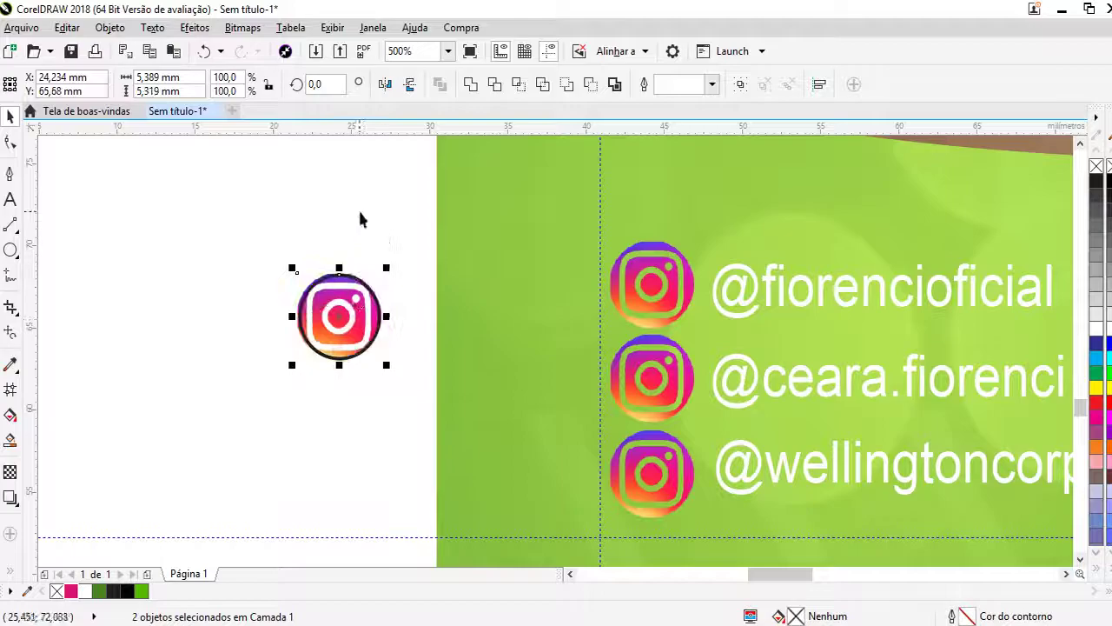
left_click(360, 211)
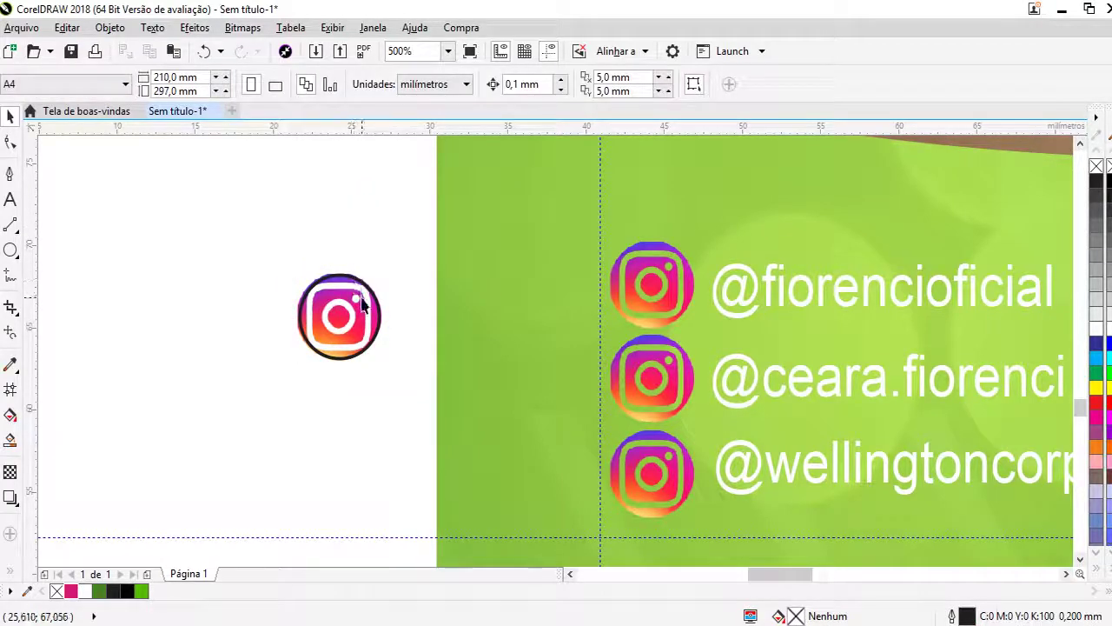
- Change the colourful icon's stacking order and recentre it on the black circle
left_click_drag(377, 330, 354, 321)
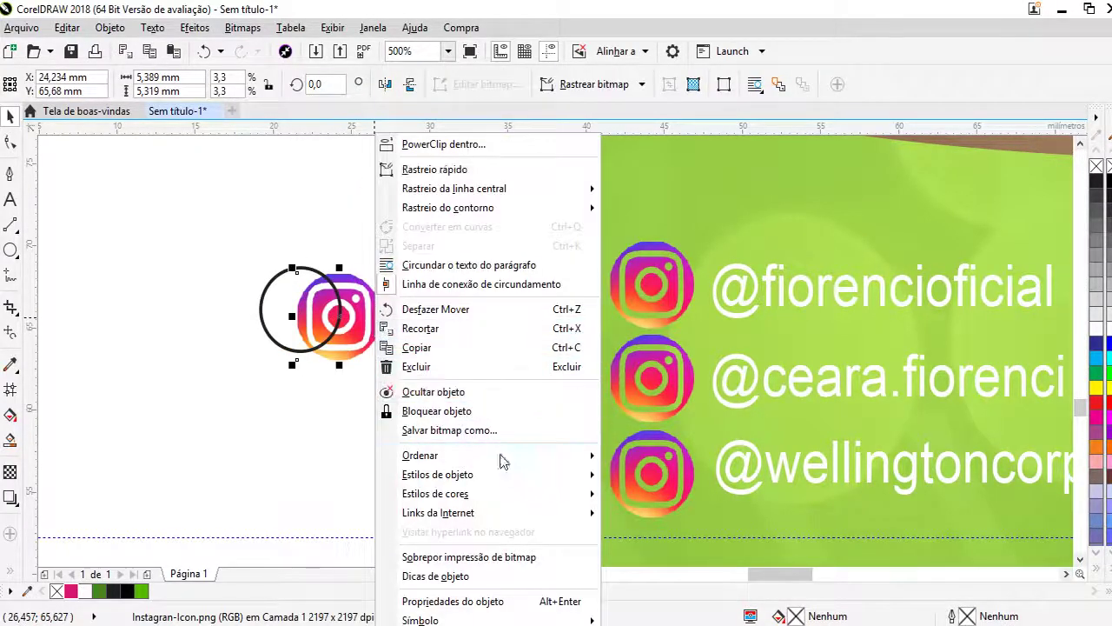
mouse_move(420, 455)
left_click(660, 454)
left_click(276, 300, "shift")
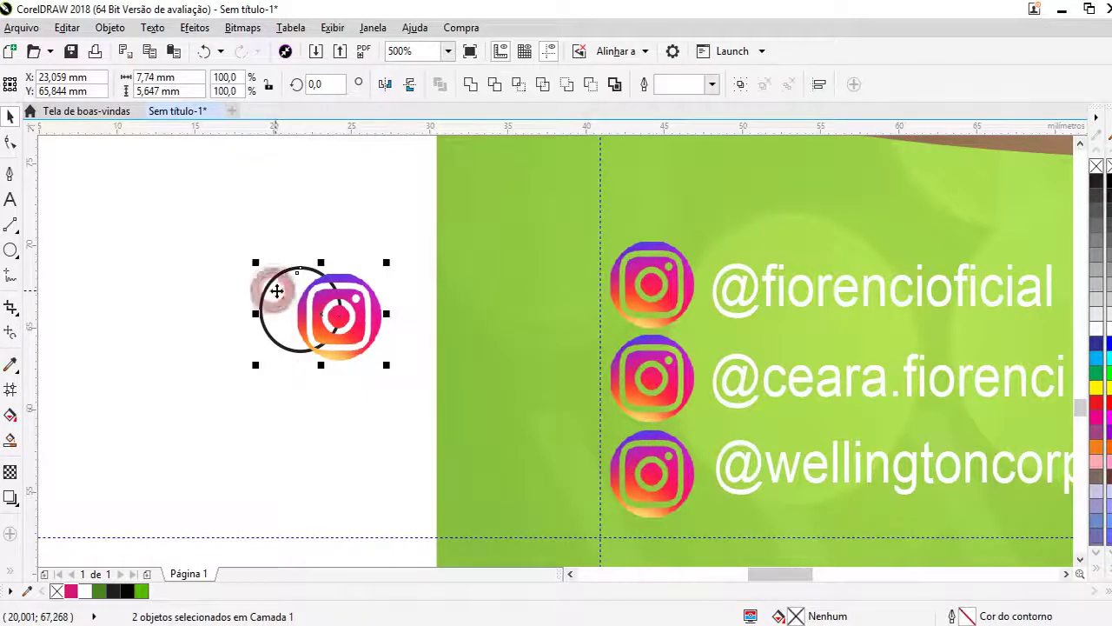
key("c")
key("e")
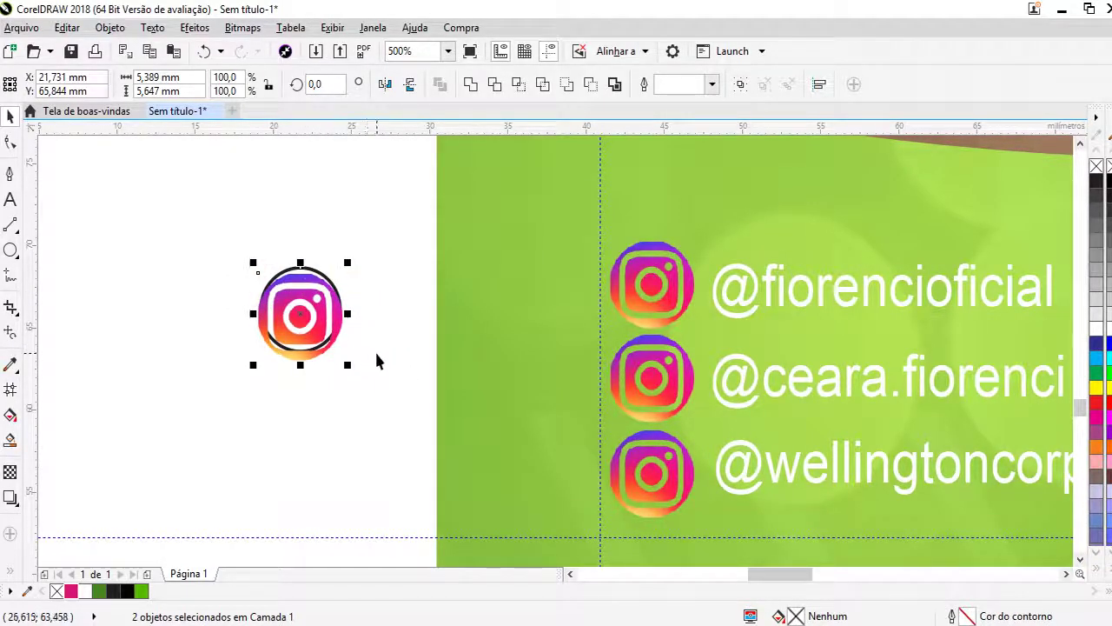
left_click(367, 322)
- Centre the Instagram image on the circle, attempt a cut, then undo after nothing changes
scroll(321, 292, "up", 3)
left_click(242, 225)
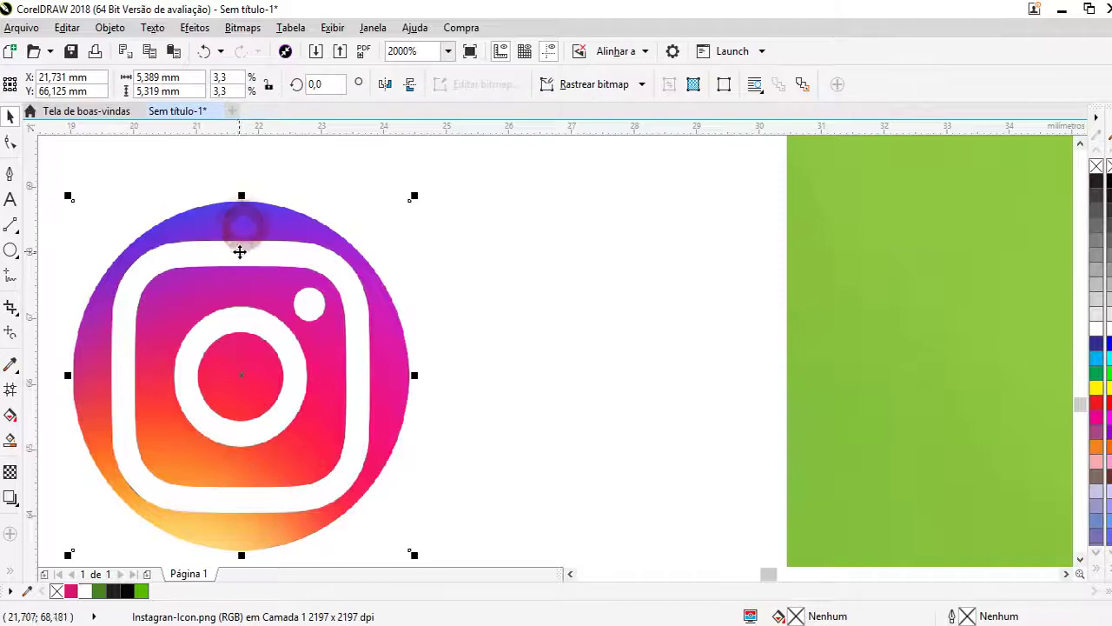
left_click(253, 255)
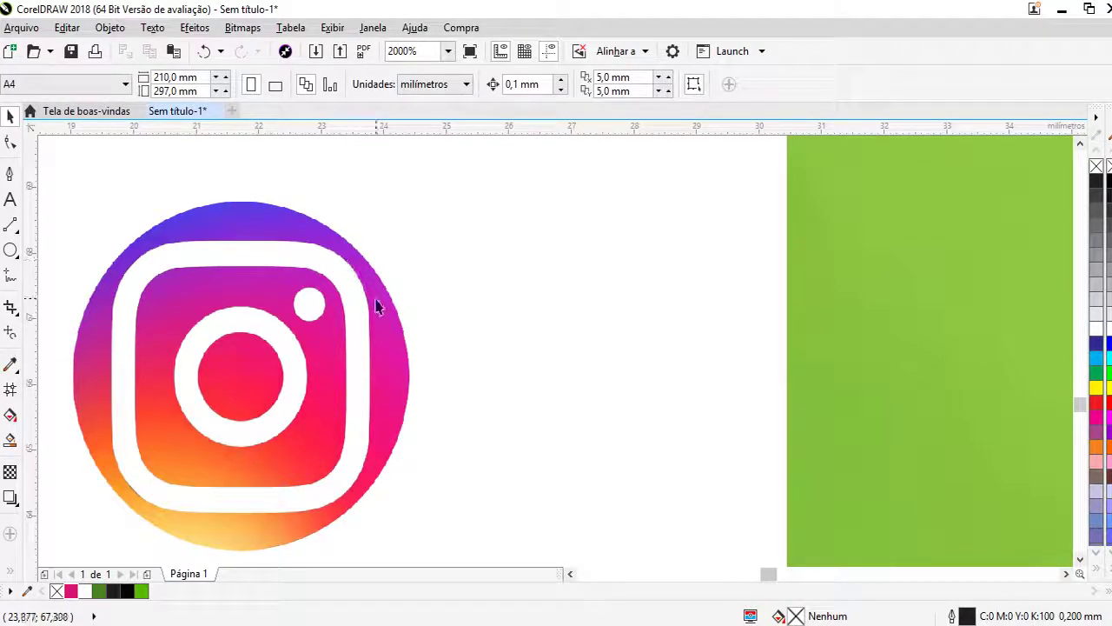
left_click_drag(377, 305, 531, 352)
left_click(200, 302, "shift")
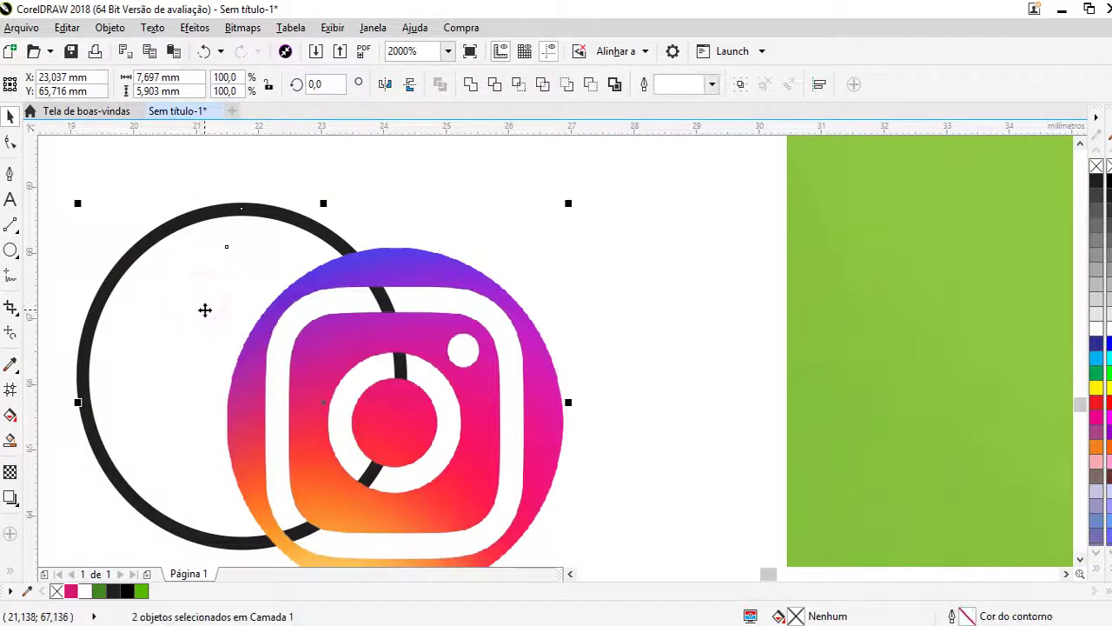
key("e")
key("c")
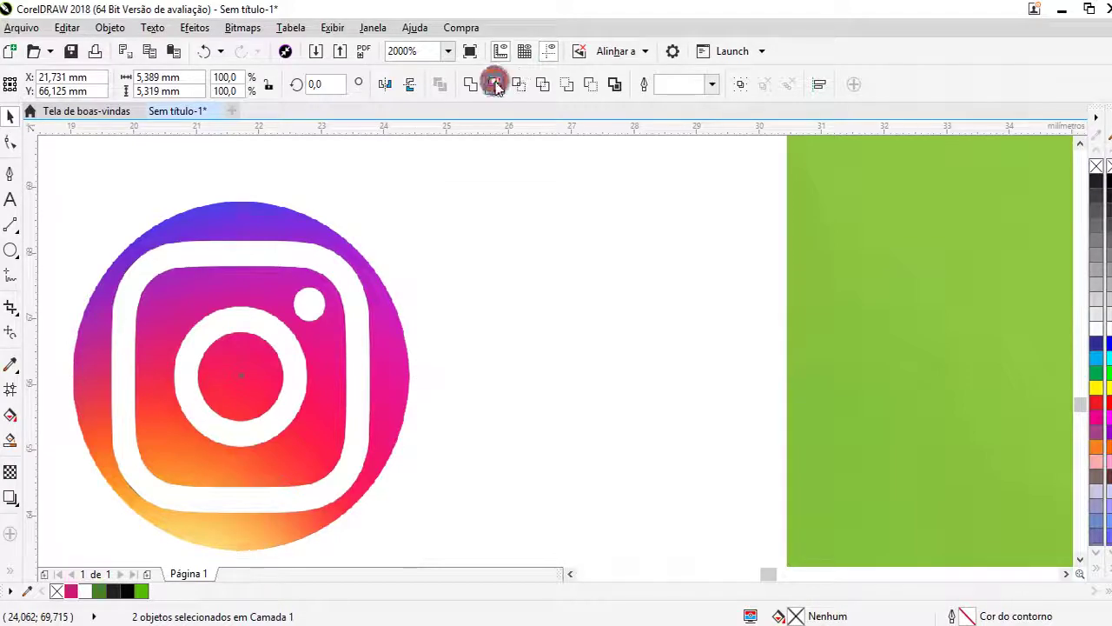
left_click(493, 83)
left_click(575, 368)
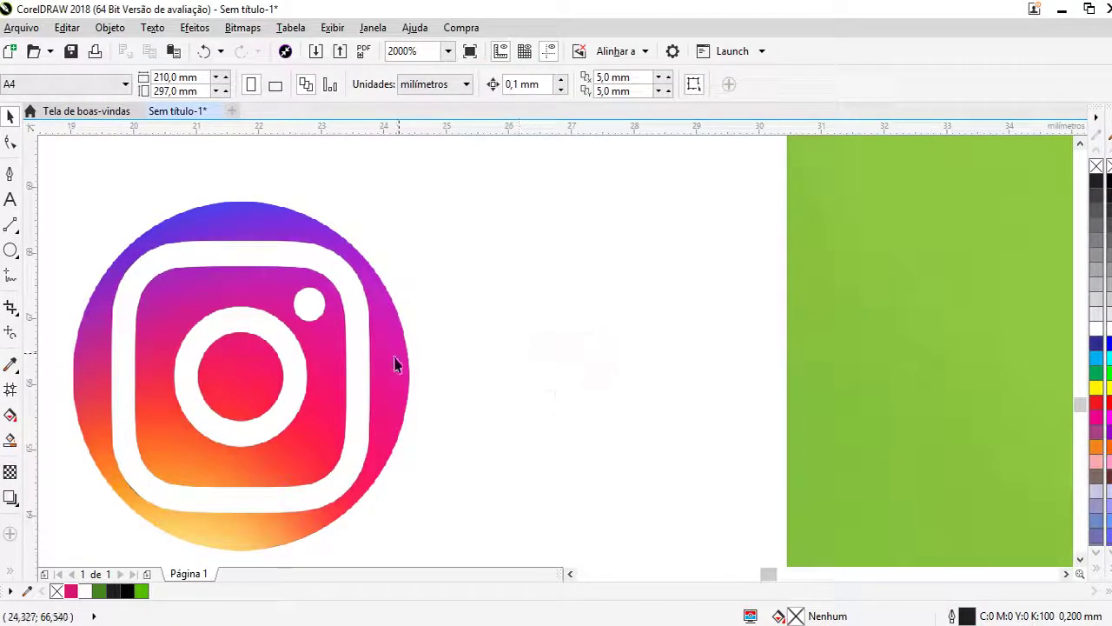
key("ctrl+z")
key("ctrl+z")
- Trim the black circle with the Instagram image, then undo the trim
left_click(293, 212, "shift")
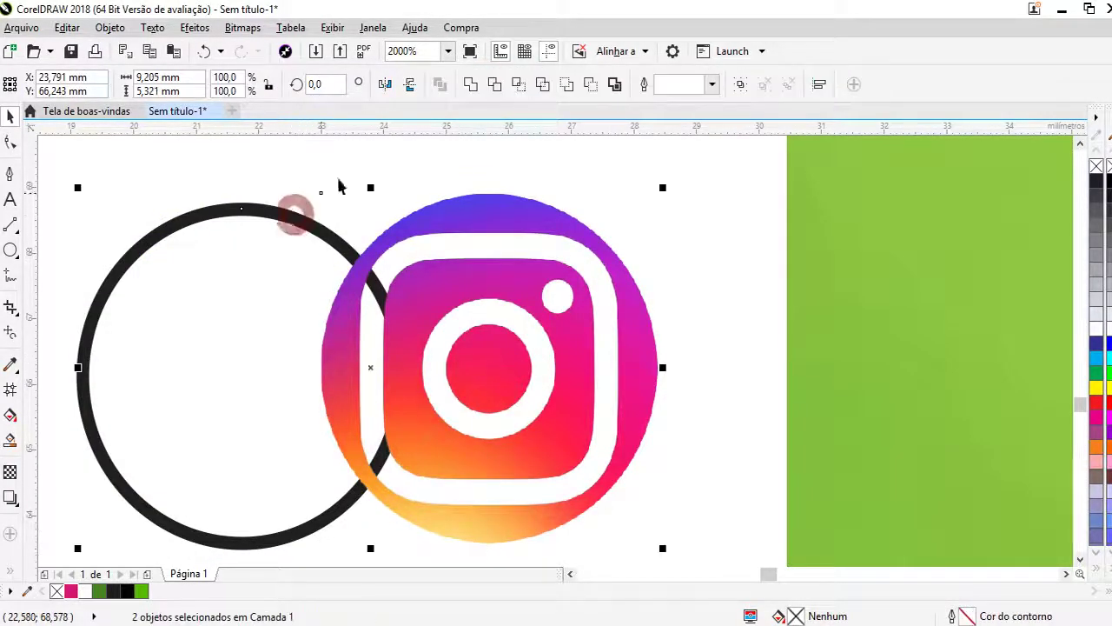
left_click(494, 83)
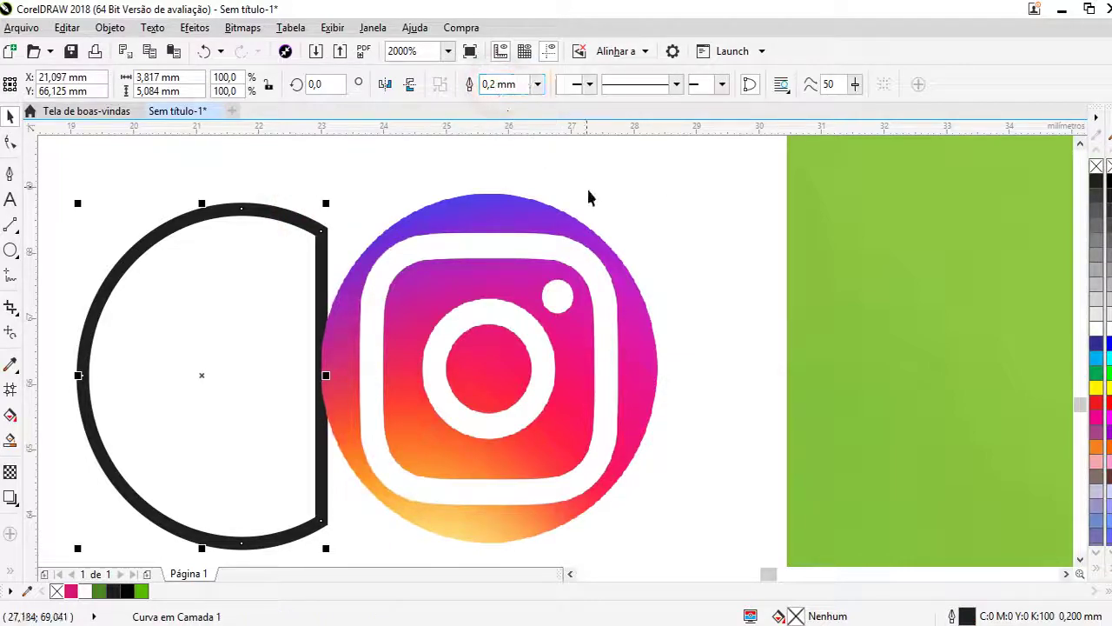
key("ctrl+z")
left_click(699, 230)
- Delete the colourful Instagram image and the leftover black circle, then view both flyers in full
left_click(563, 322)
scroll(566, 316, "down", 1)
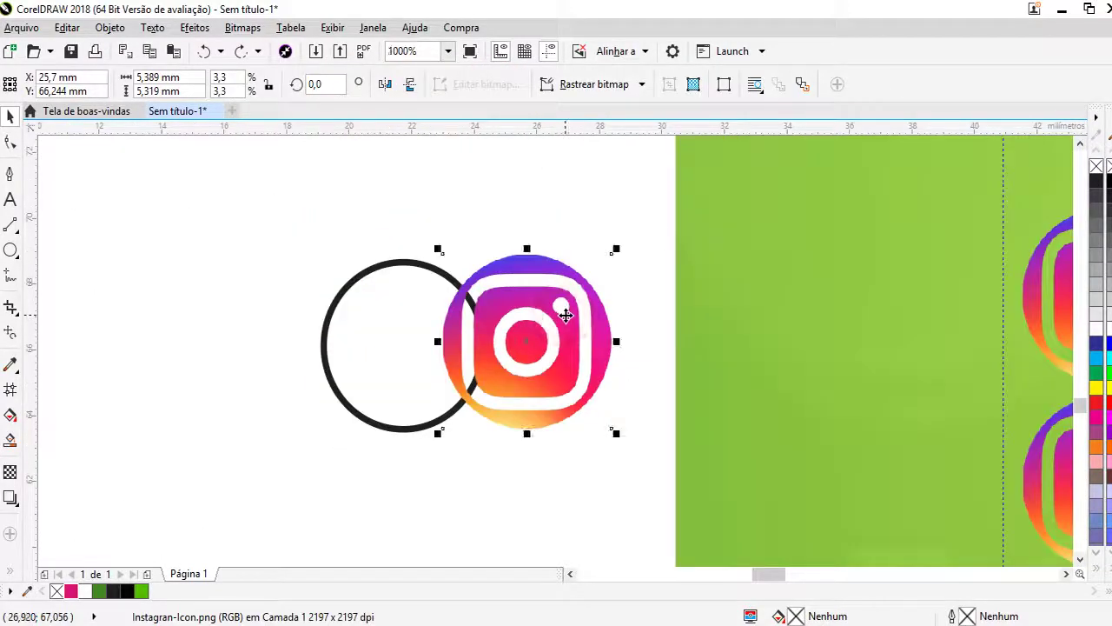
key("Delete")
left_click(320, 382)
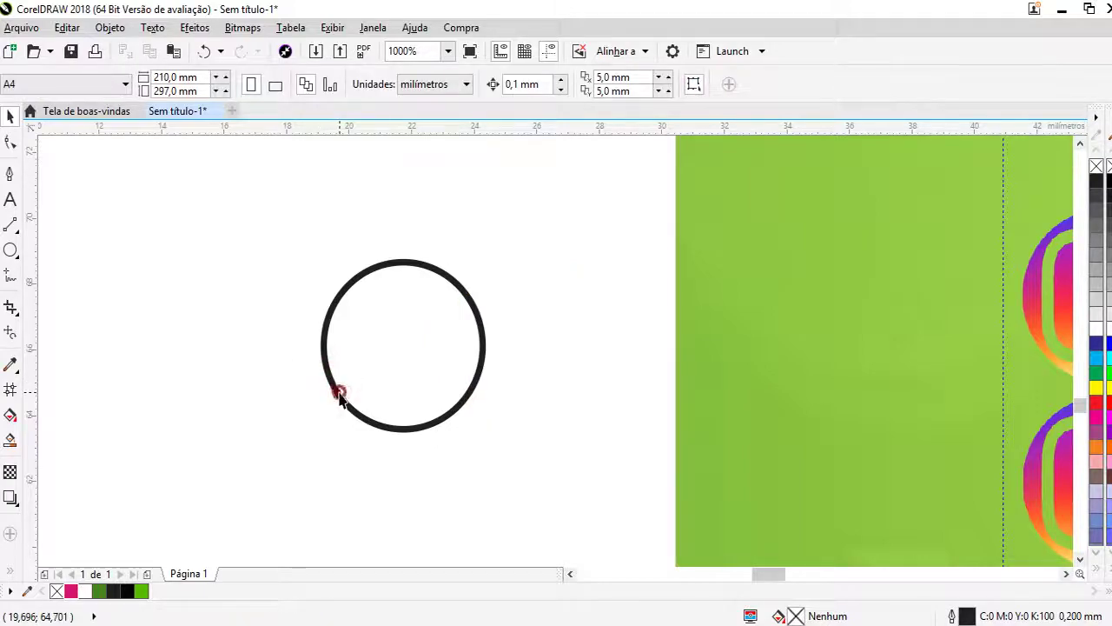
left_click(339, 394)
key("Delete")
key("F4")
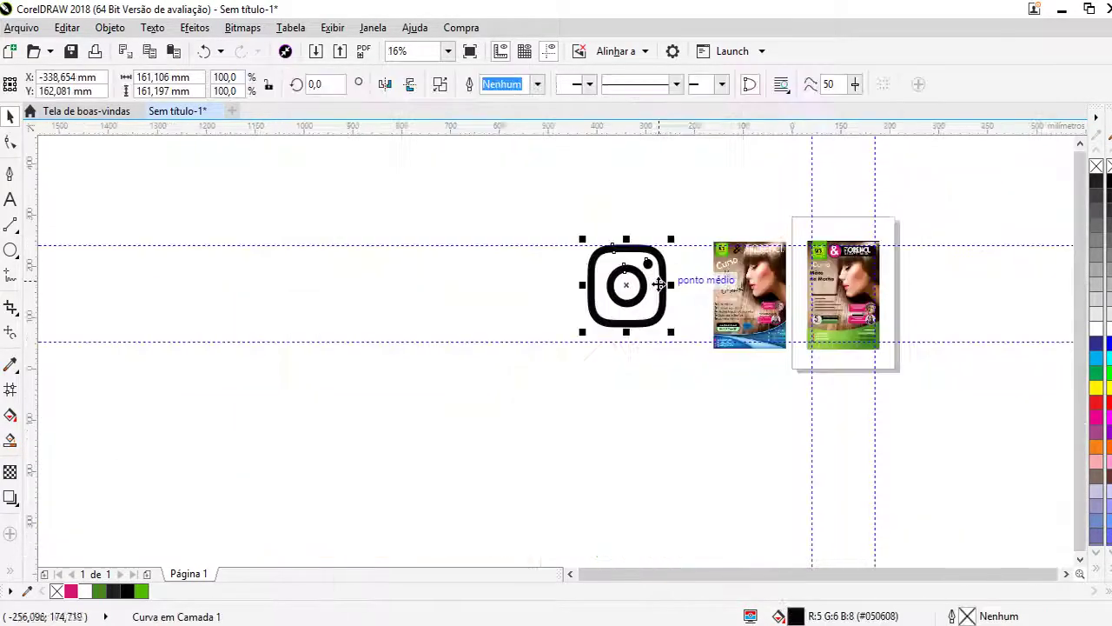
- Shrink the black Instagram icon to about a quarter and delete the three colourful icons
mouse_move(673, 240)
left_mouse_down()
mouse_move(608, 305)
mouse_move(804, 365)
mouse_move(691, 428)
left_mouse_up()
scroll(804, 365, "up", 5)
left_click_drag(713, 228, 826, 371)
key("Delete")
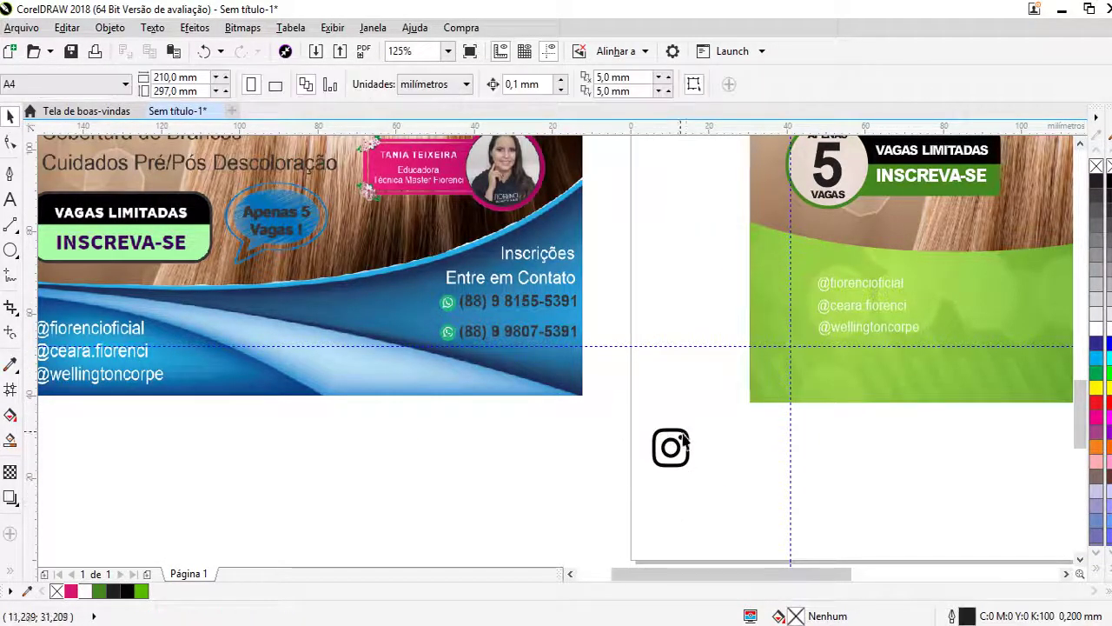
- Place the black icon beside the first handle and shrink it to about 4 mm
left_click_drag(692, 458, 836, 278)
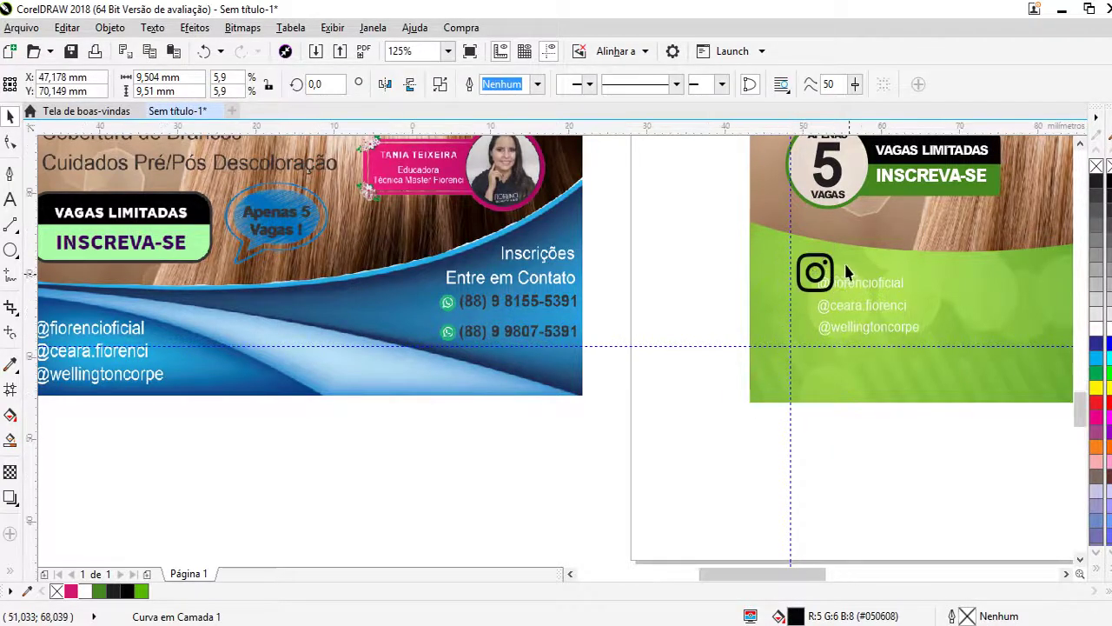
scroll(834, 261, "up", 3)
left_click_drag(801, 206, 715, 307)
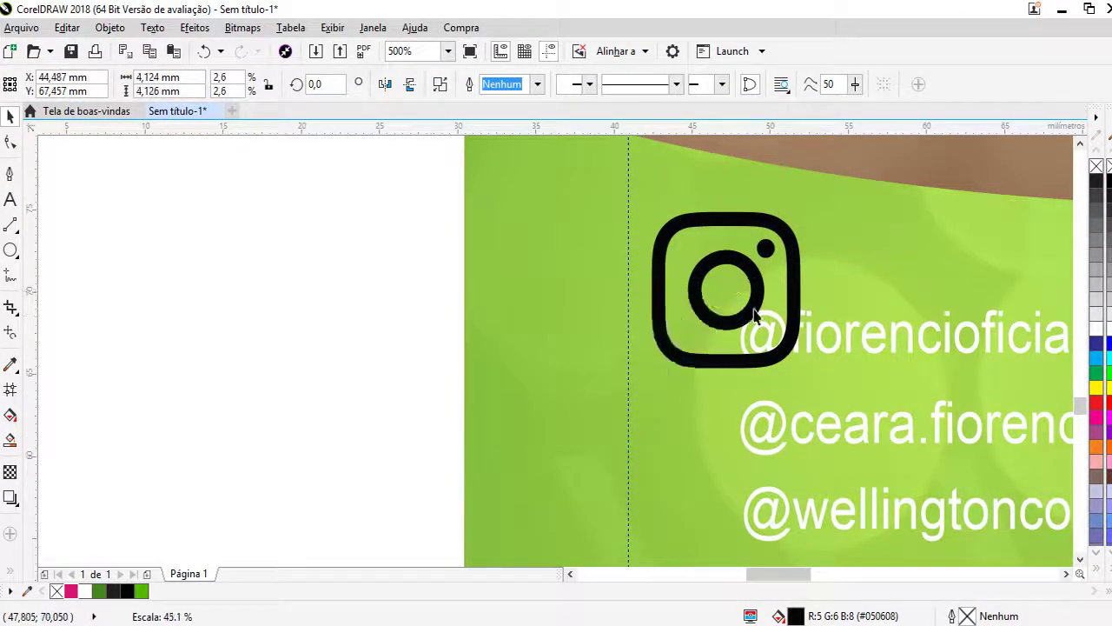
scroll(692, 330, "down", 2)
left_click(794, 330)
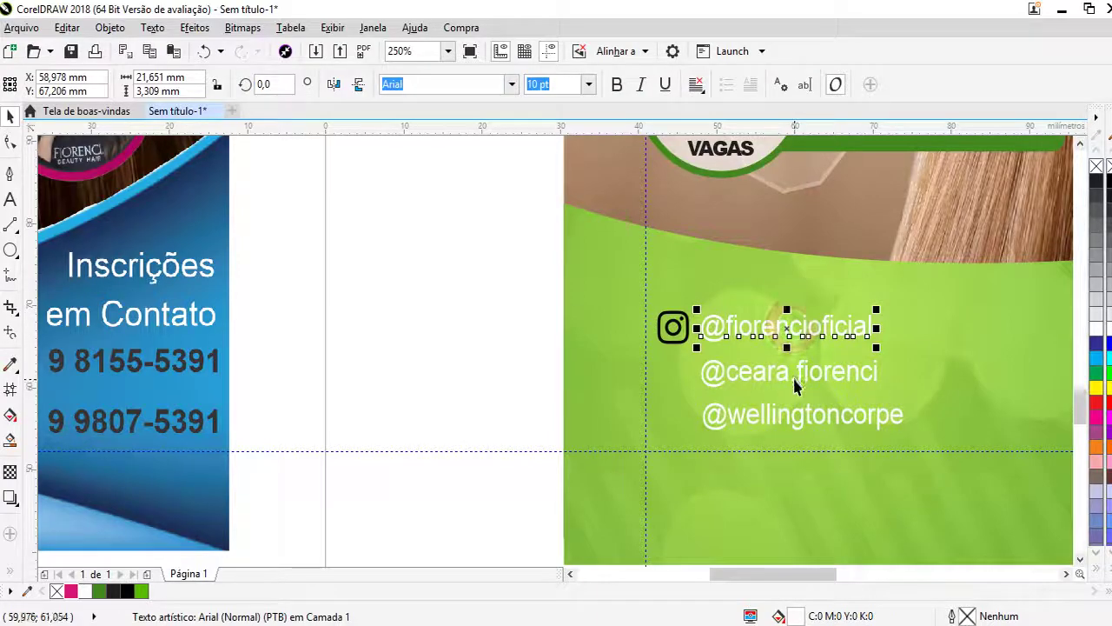
- Move the second handle's text into the first handle's block as its second line
left_click(795, 375, "shift")
left_click(466, 347)
left_click(737, 373)
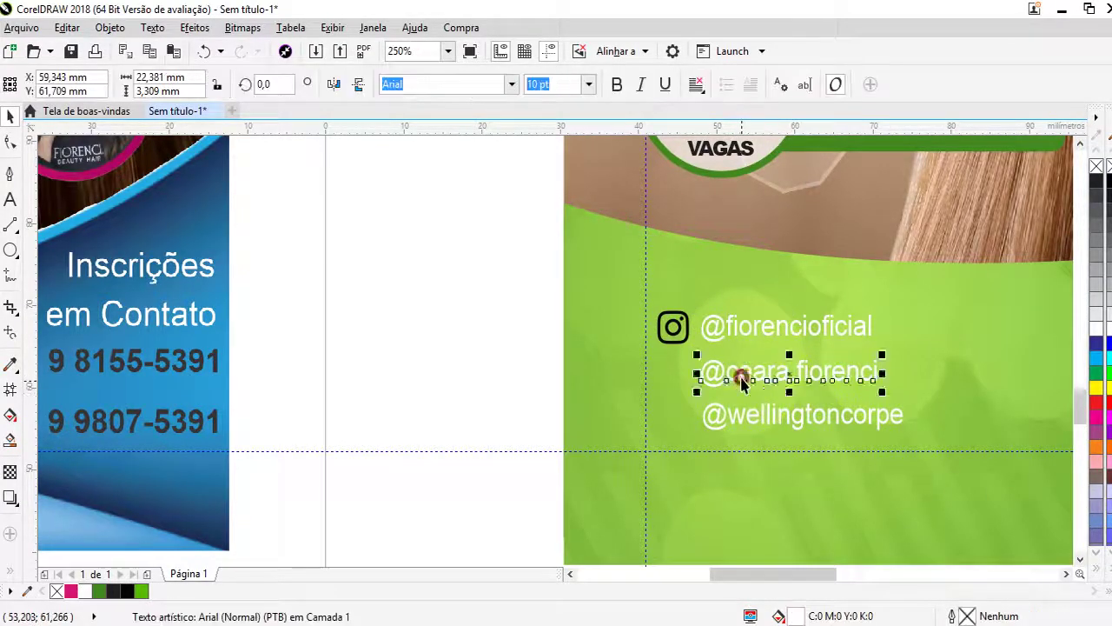
double_click(741, 376)
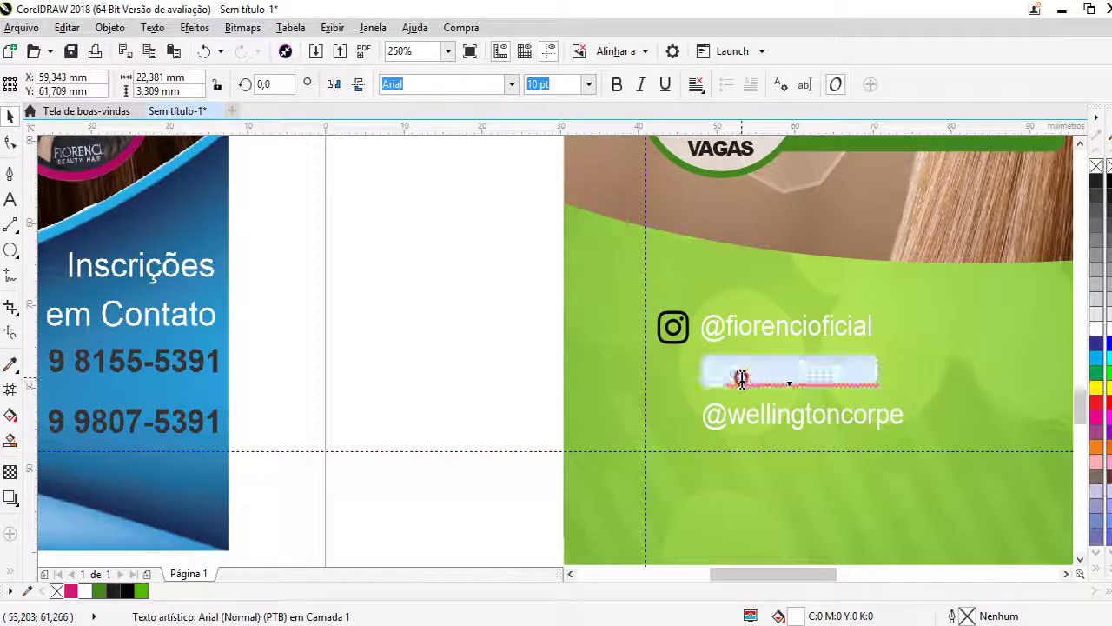
key("Delete")
left_click(860, 328)
key("ctrl+z")
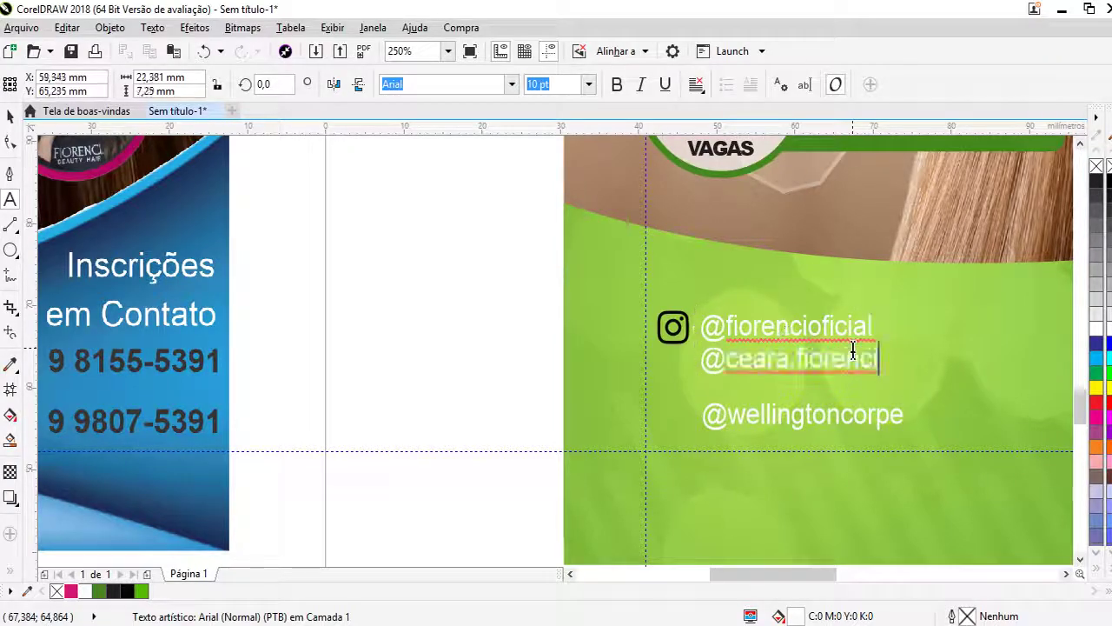
- Add the third handle as the block's third line and widen the line spacing
double_click(743, 420)
key("ctrl+c")
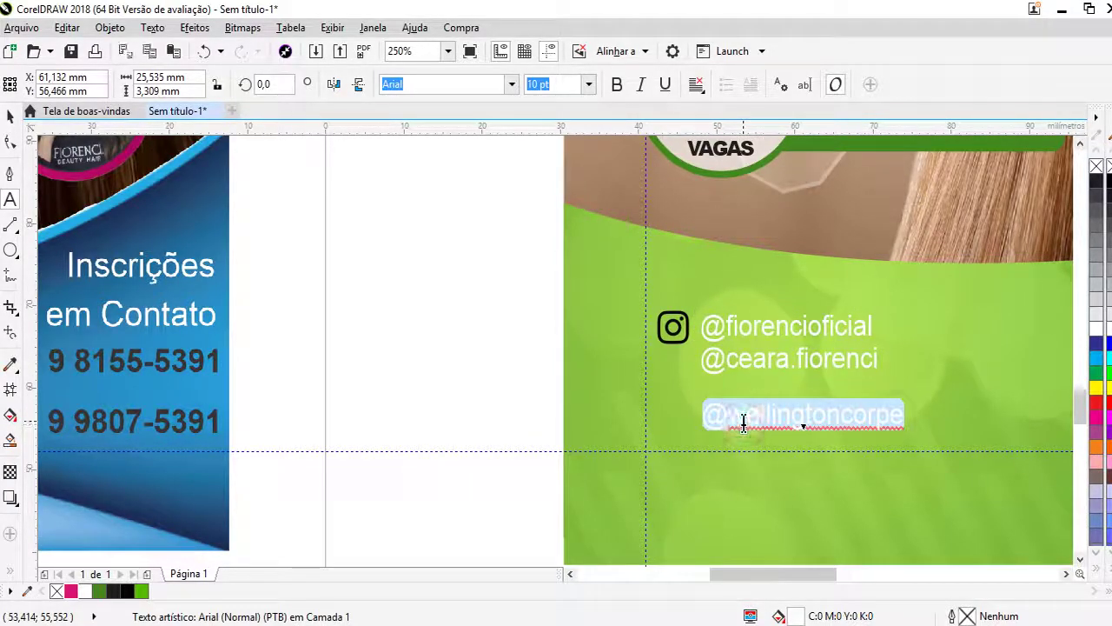
key("Delete")
left_click(876, 367)
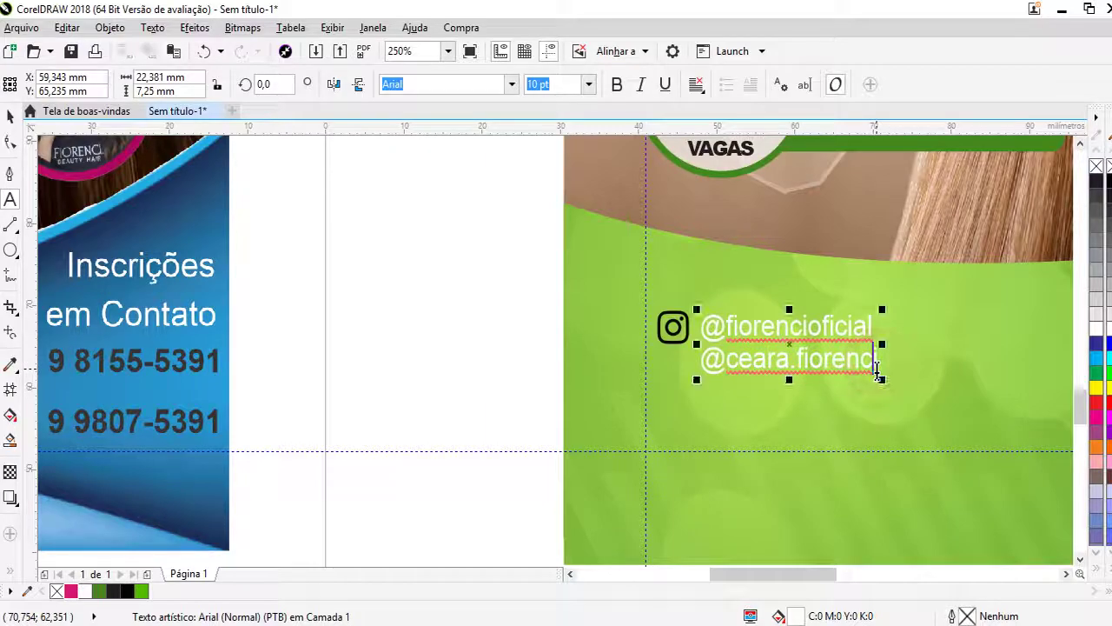
key("Return")
key("ctrl+v")
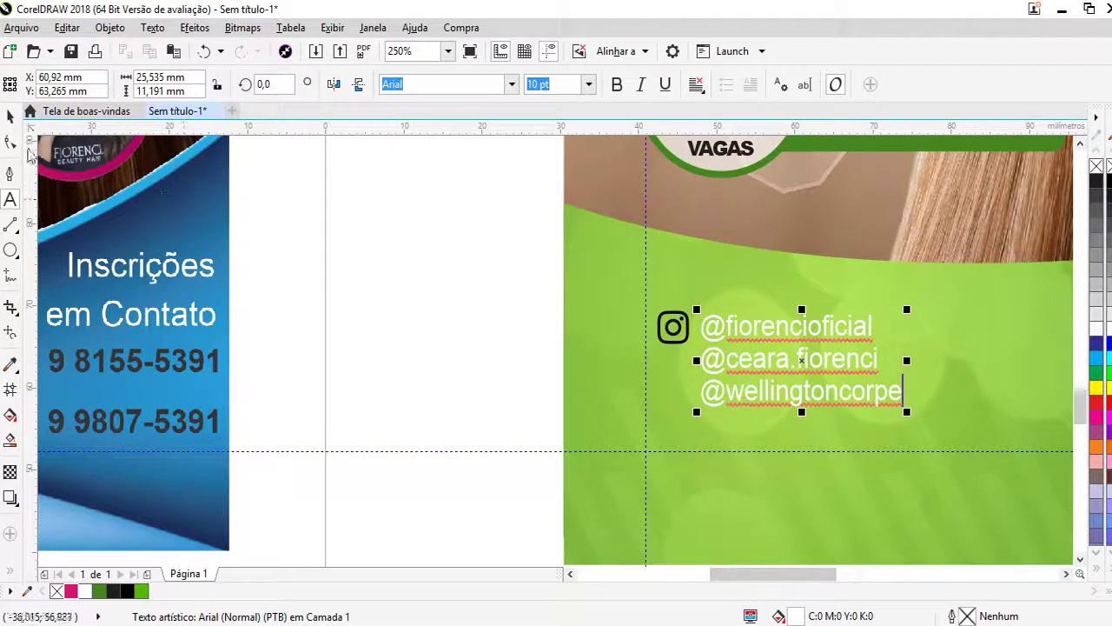
left_click(10, 143)
left_click_drag(696, 413, 695, 433)
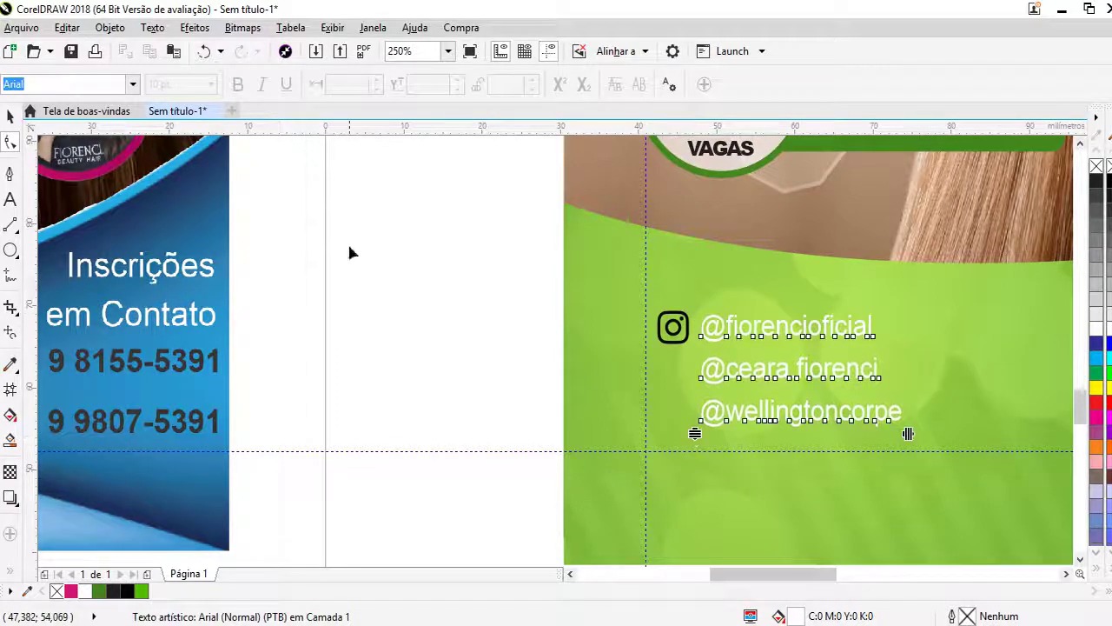
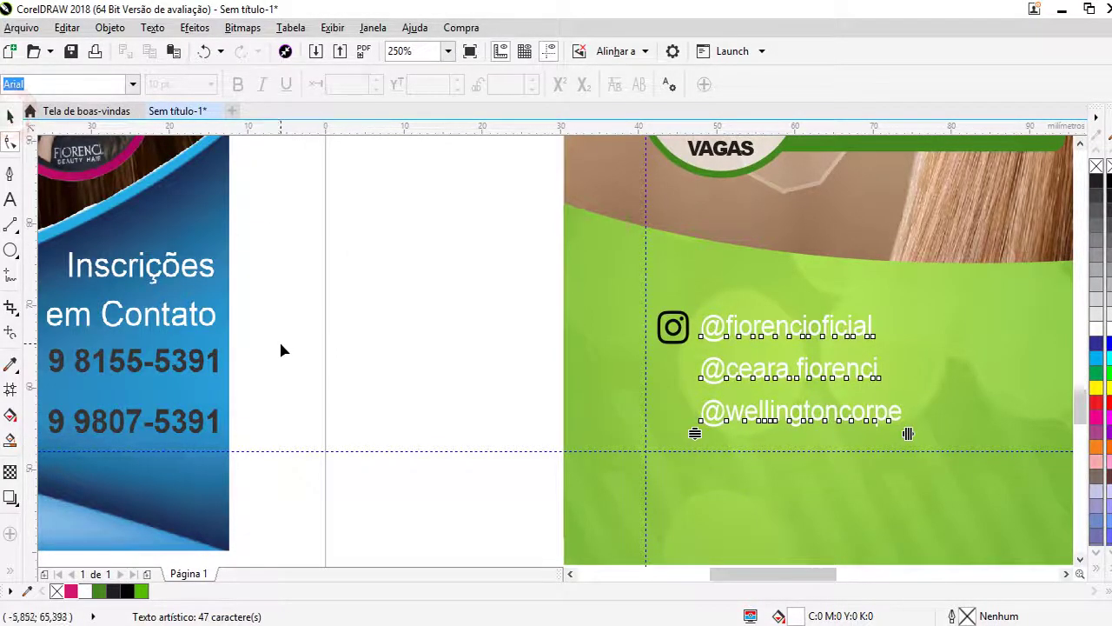
key("space")
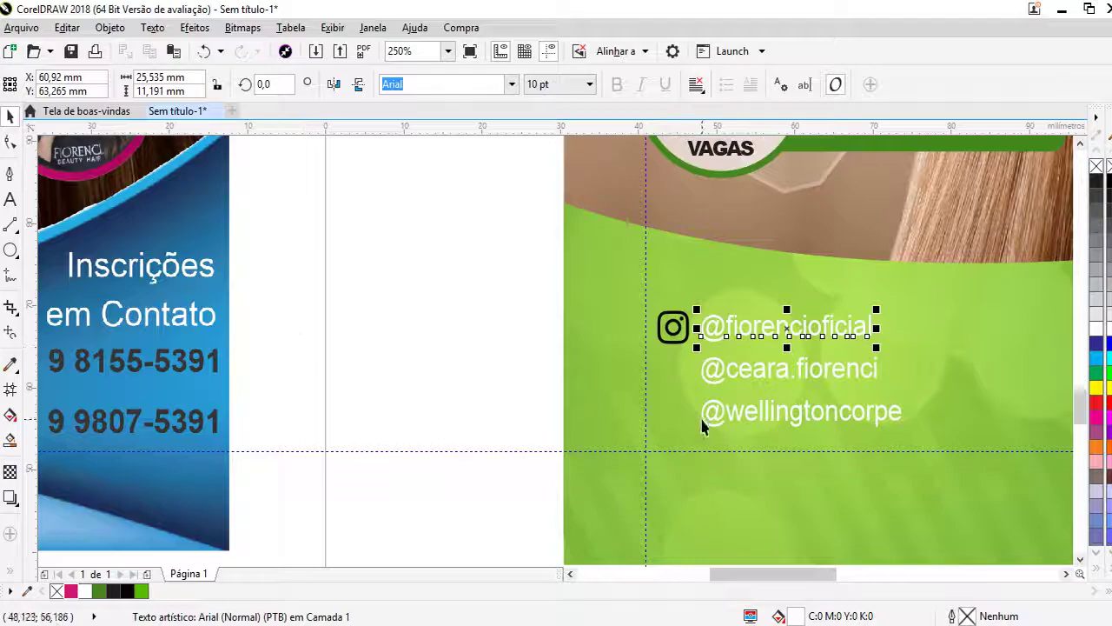
left_click(677, 336)
left_click(72, 591)
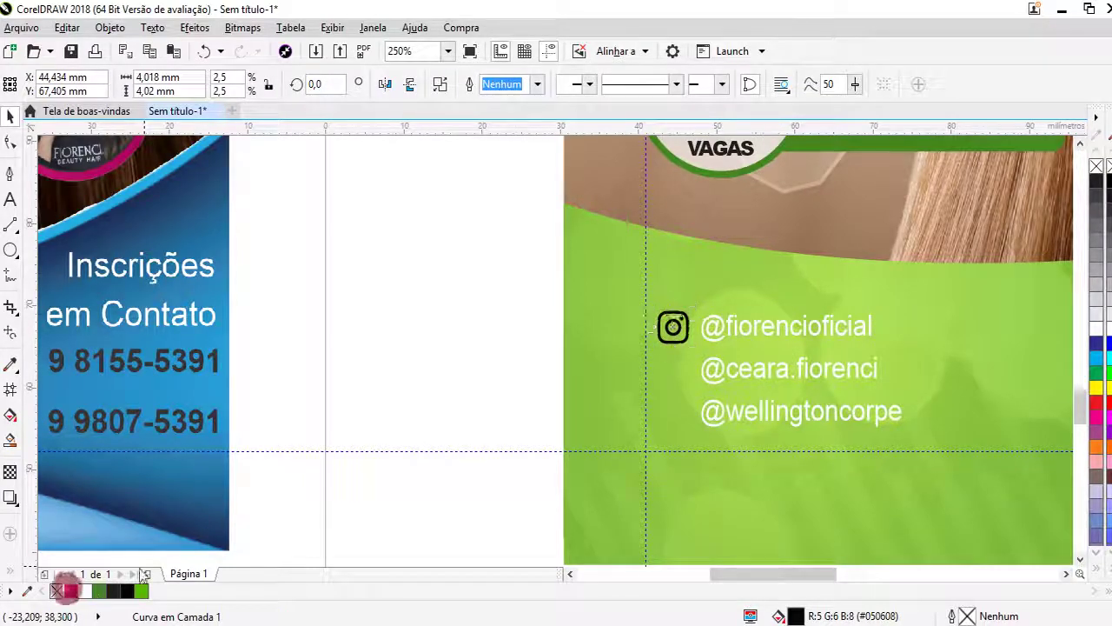
scroll(682, 321, "up", 2)
left_click_drag(696, 286, 690, 290)
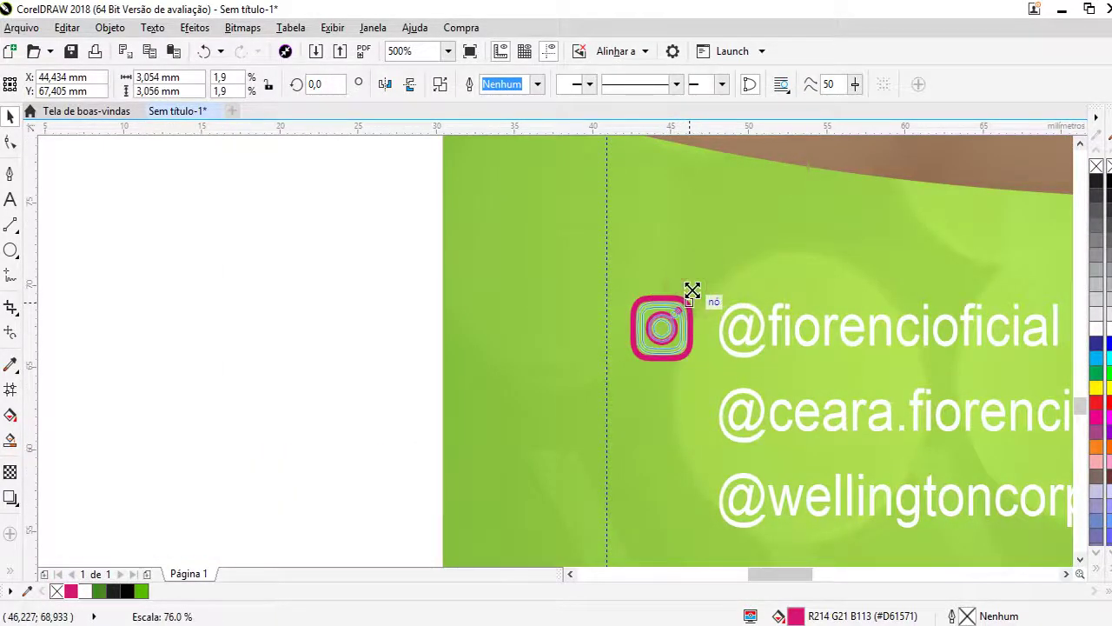
left_click(720, 330, "shift")
left_click_drag(657, 328, 659, 331)
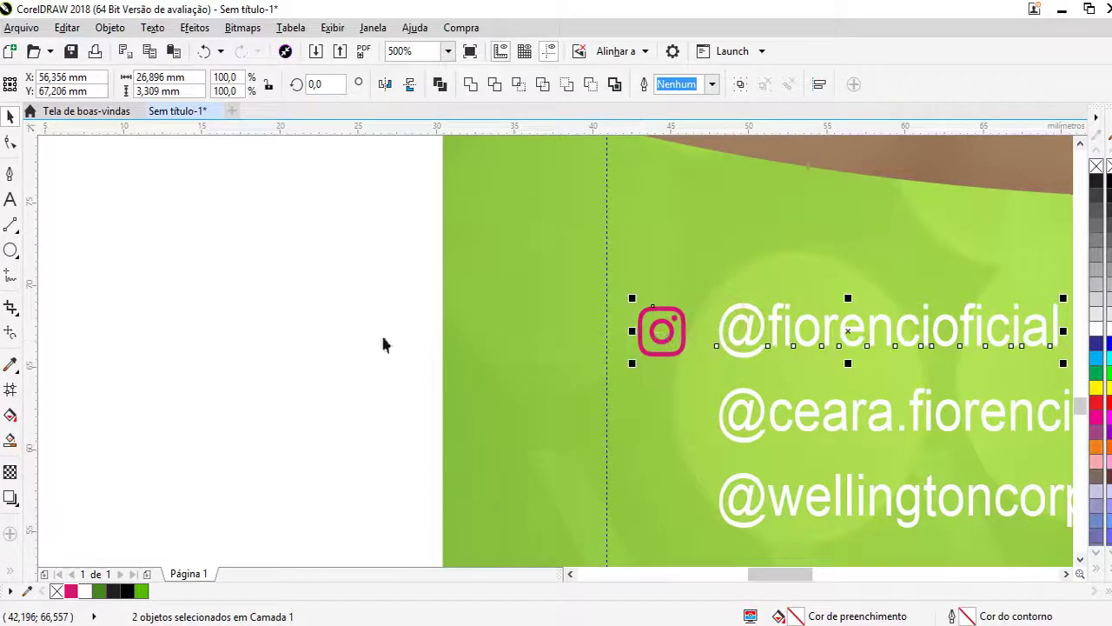
left_click(310, 304)
left_click(662, 349)
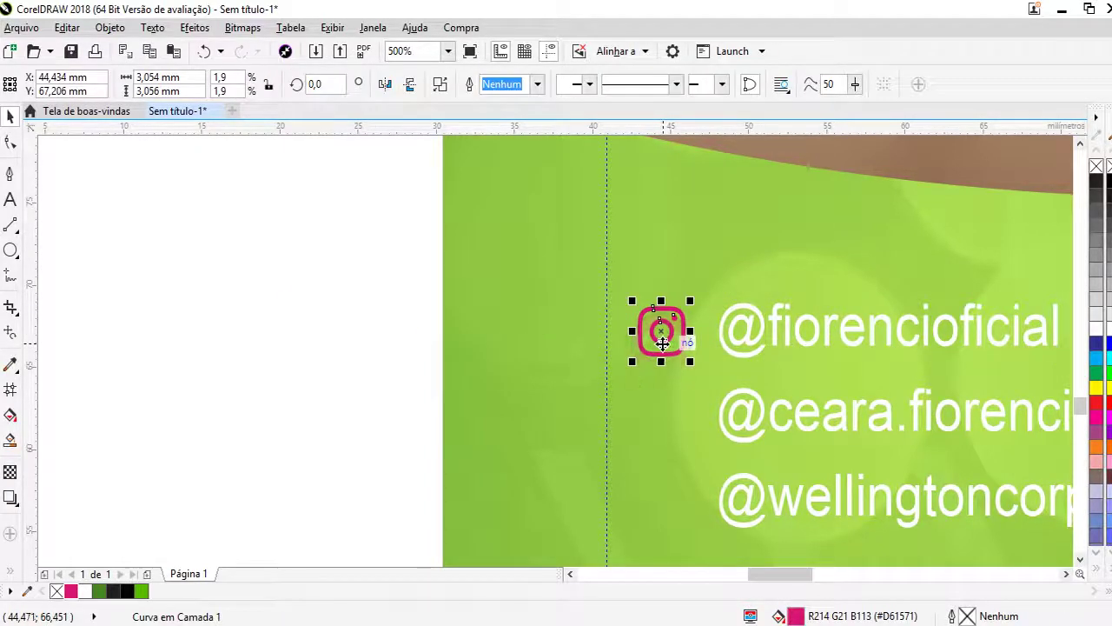
key("ctrl+c")
key("ctrl+v")
left_click(745, 419, "shift")
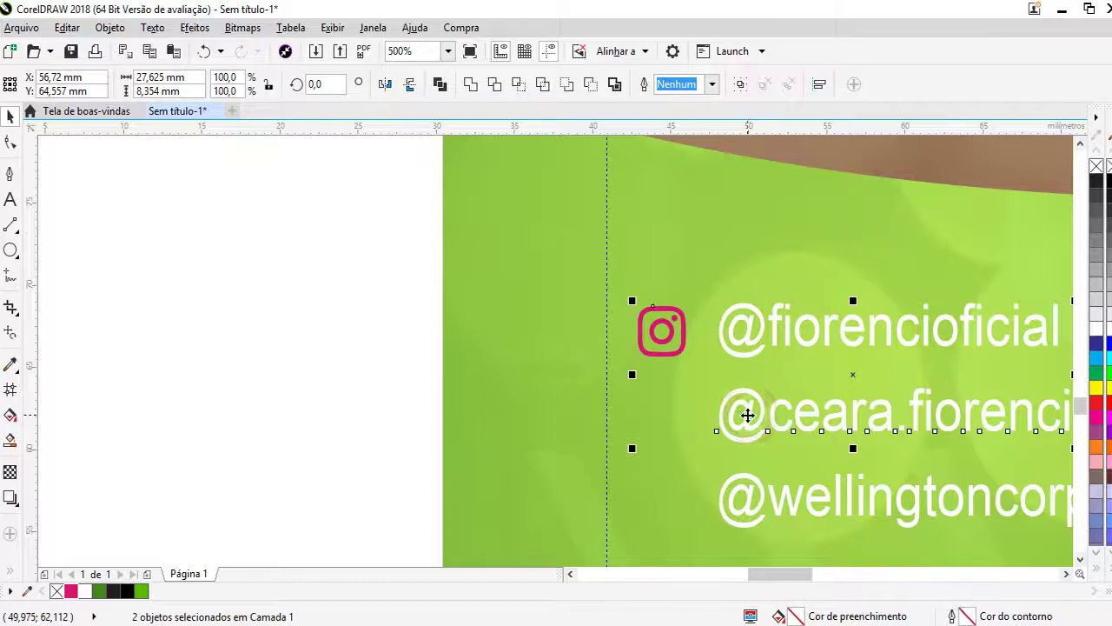
key("c")
left_click(281, 352)
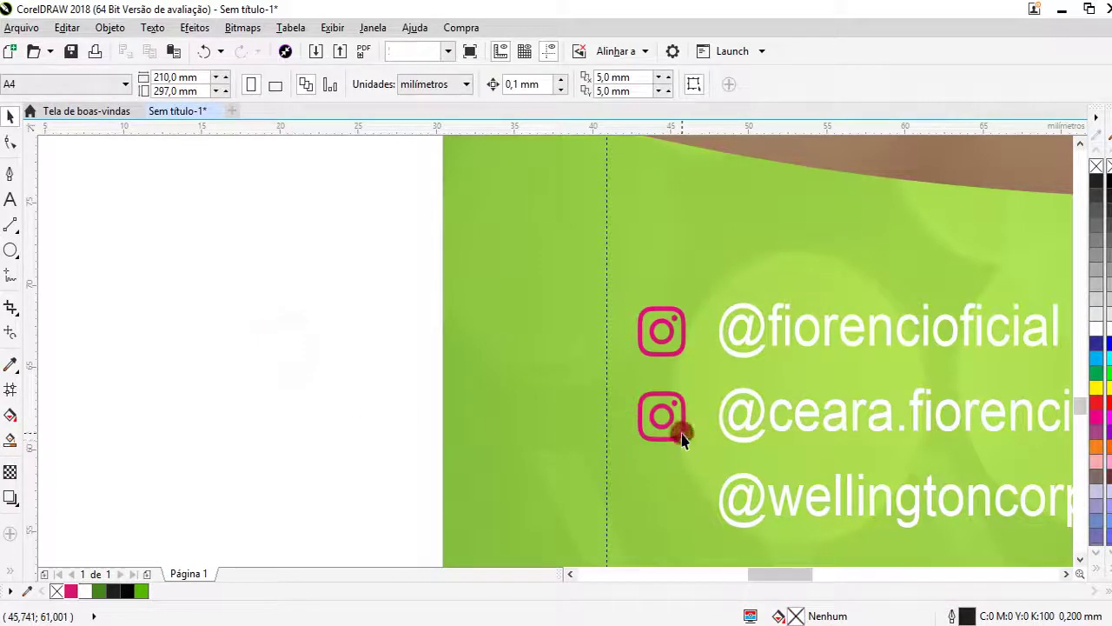
left_click(682, 438)
key("ctrl+c")
key("ctrl+v")
left_click(723, 513, "shift")
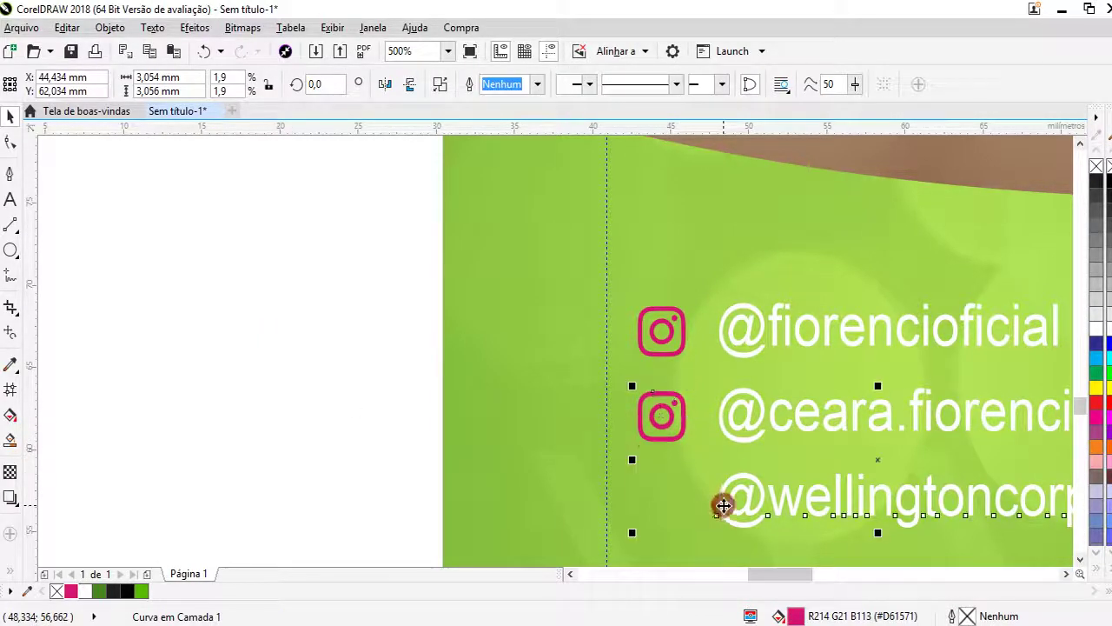
key("c")
scroll(494, 293, "down", 2)
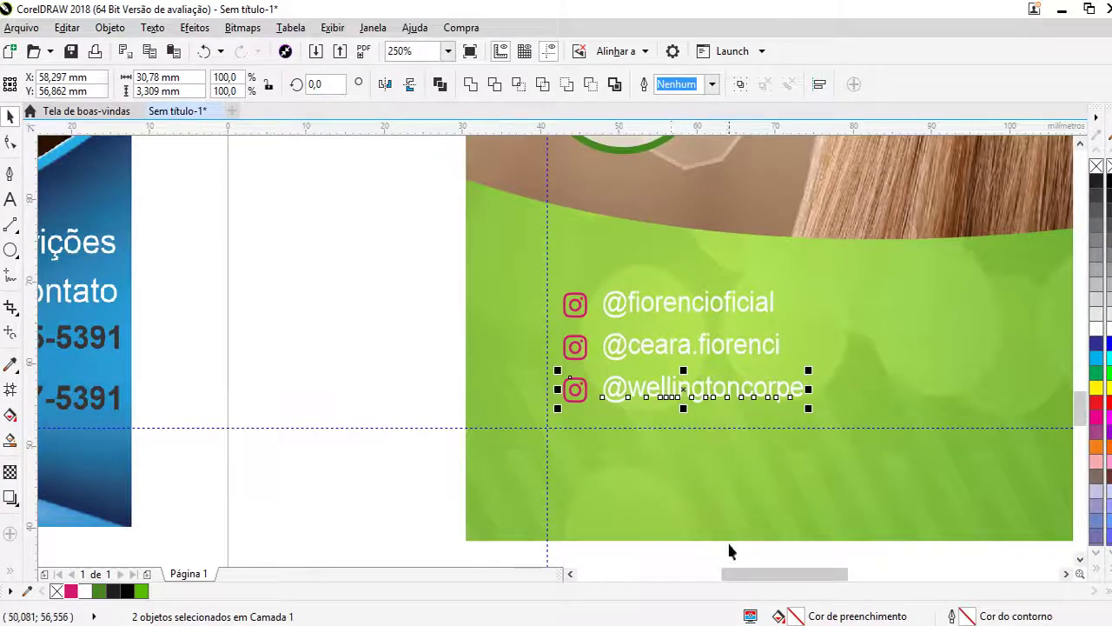
scroll(730, 551, "down", 2)
- Select and reposition the block of three Instagram icons with their handles
scroll(730, 551, "down", 2)
left_click_drag(693, 401, 596, 291)
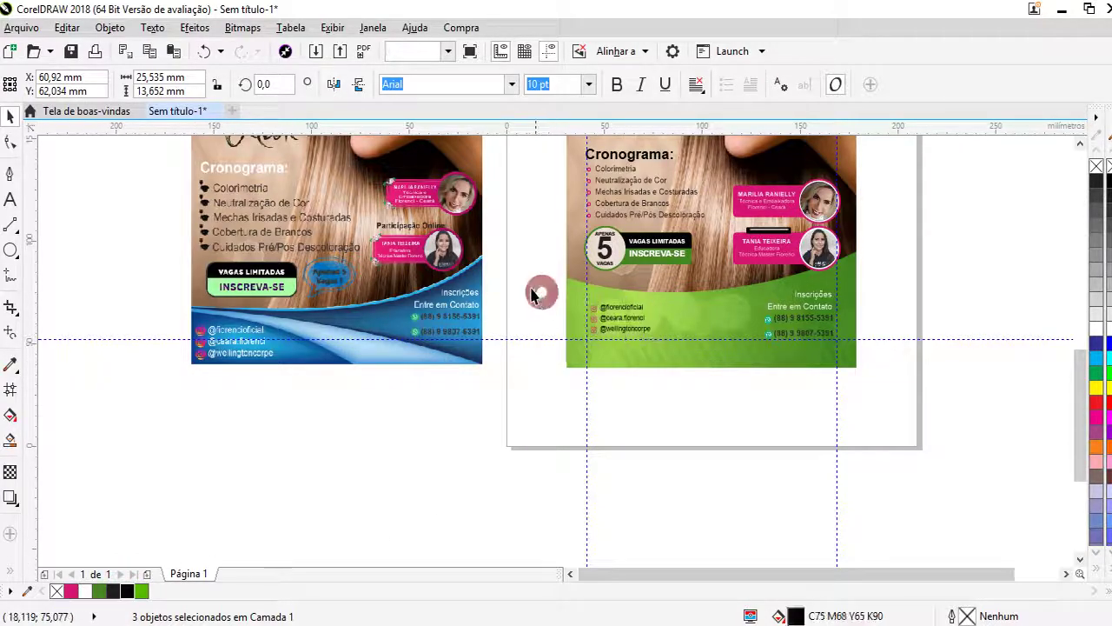
scroll(601, 306, "up", 4)
mouse_move(529, 287)
left_mouse_down()
mouse_move(664, 345)
mouse_move(630, 330)
left_mouse_up()
scroll(516, 325, "down", 2)
scroll(601, 407, "down", 2)
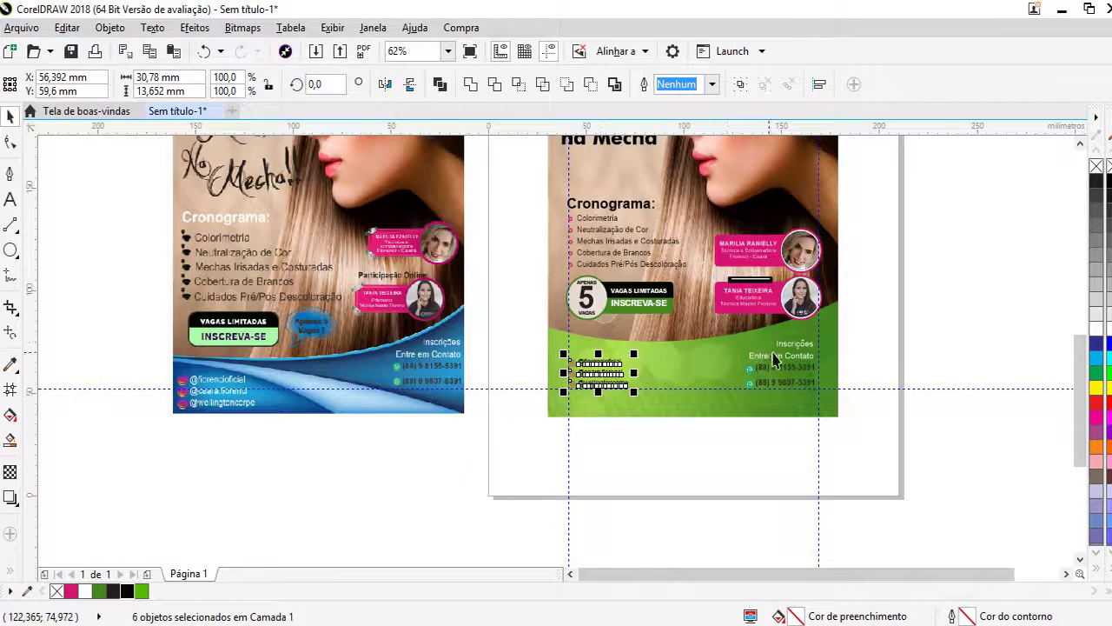
scroll(773, 356, "up", 2)
left_click(799, 360)
scroll(839, 385, "up", 2)
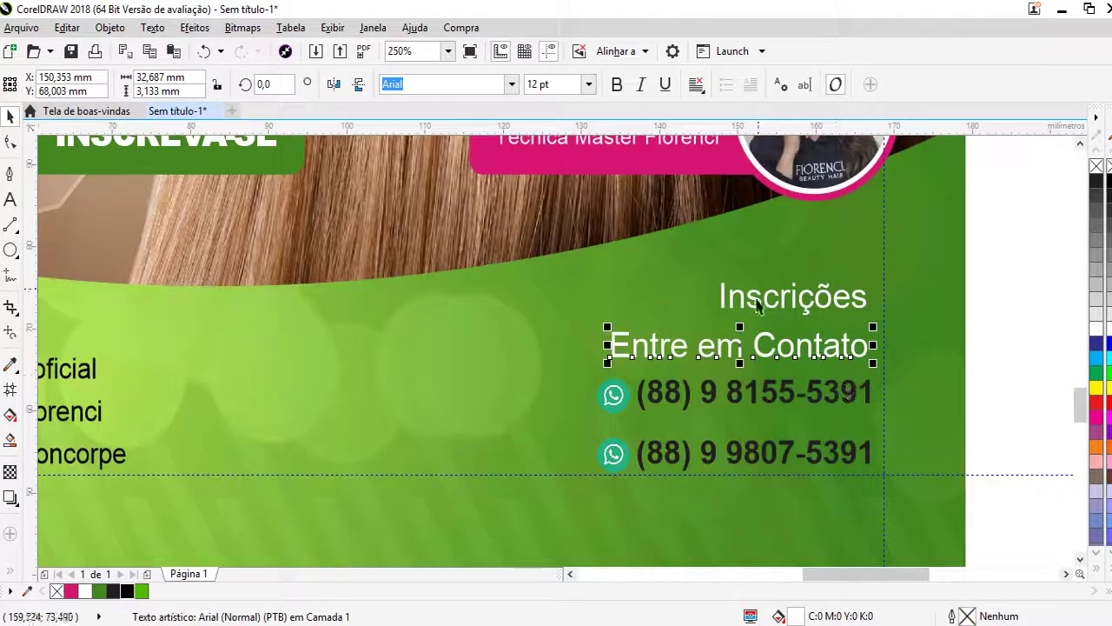
scroll(847, 356, "up", 2)
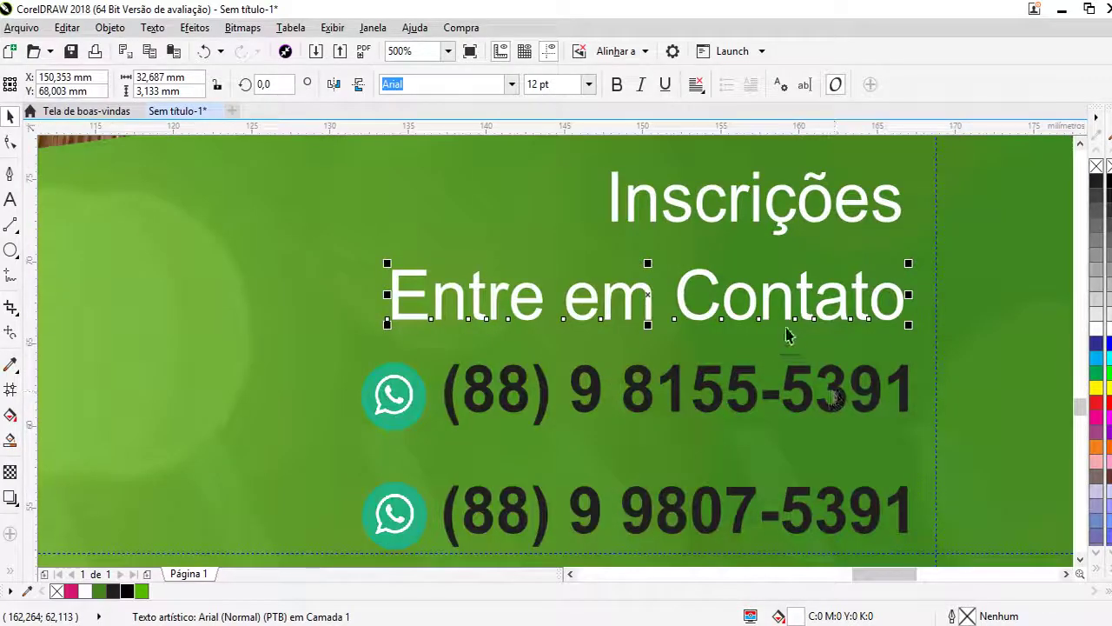
scroll(477, 303, "down", 2)
left_click(565, 356)
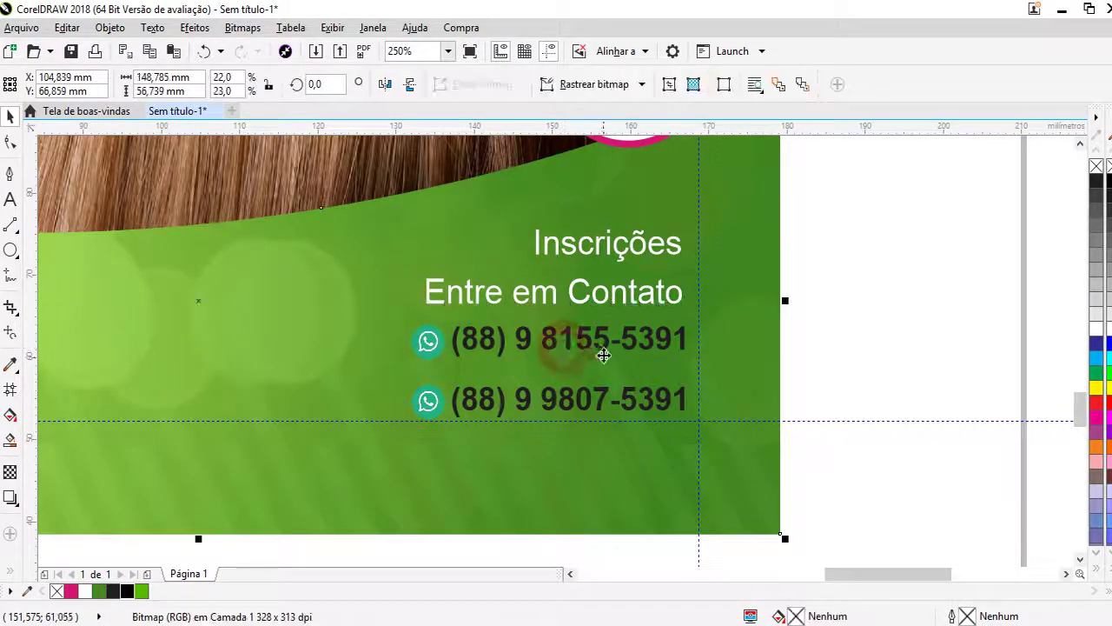
left_click(681, 344)
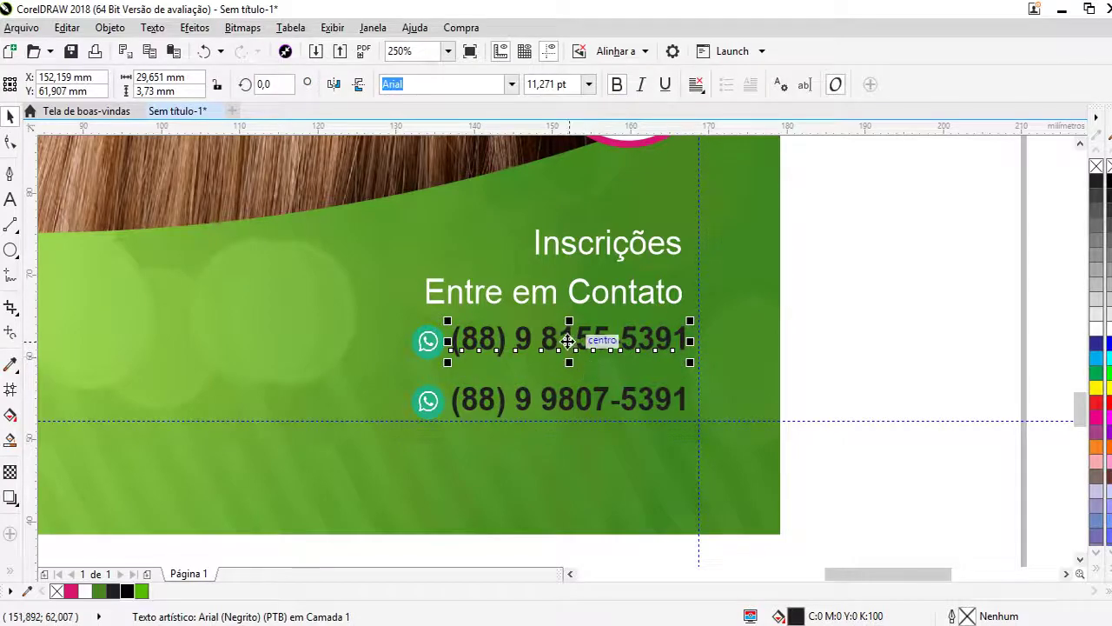
- Drag the lower WhatsApp icon off the flyer to the right
left_click(427, 401)
scroll(407, 398, "up", 3)
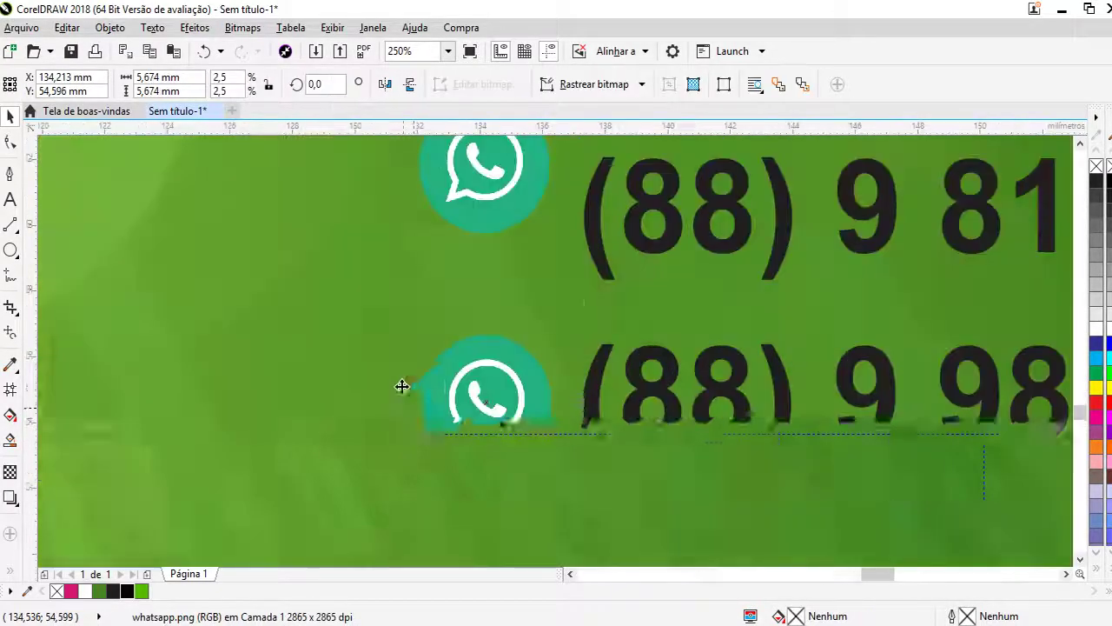
scroll(507, 336, "up", 2)
scroll(539, 310, "down", 2)
scroll(573, 347, "down", 2)
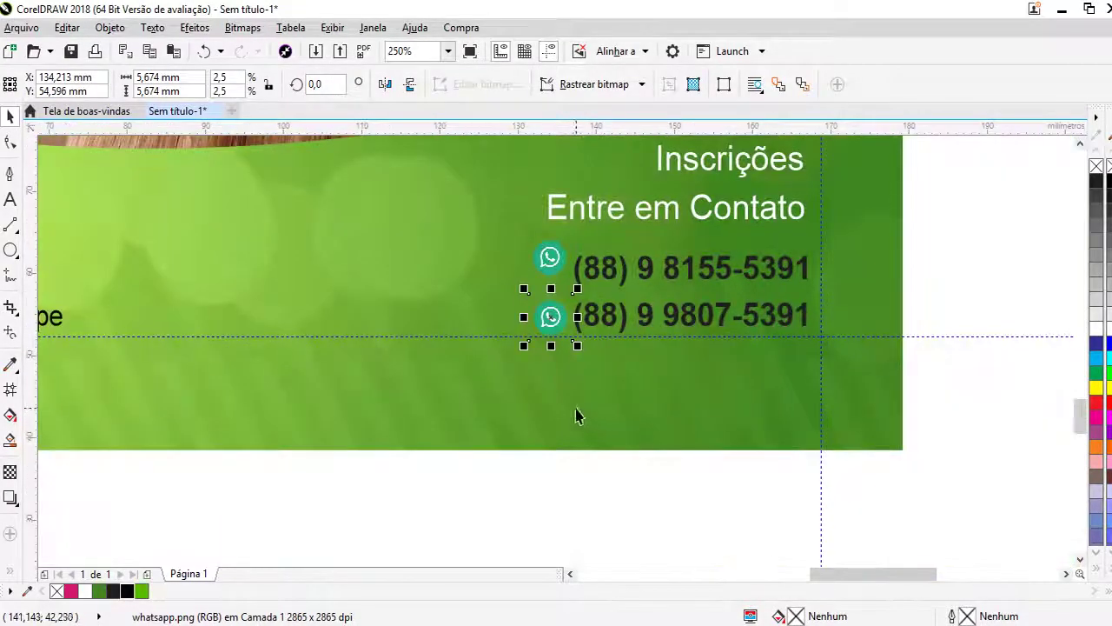
scroll(550, 280, "up", 2)
scroll(569, 358, "up", 2)
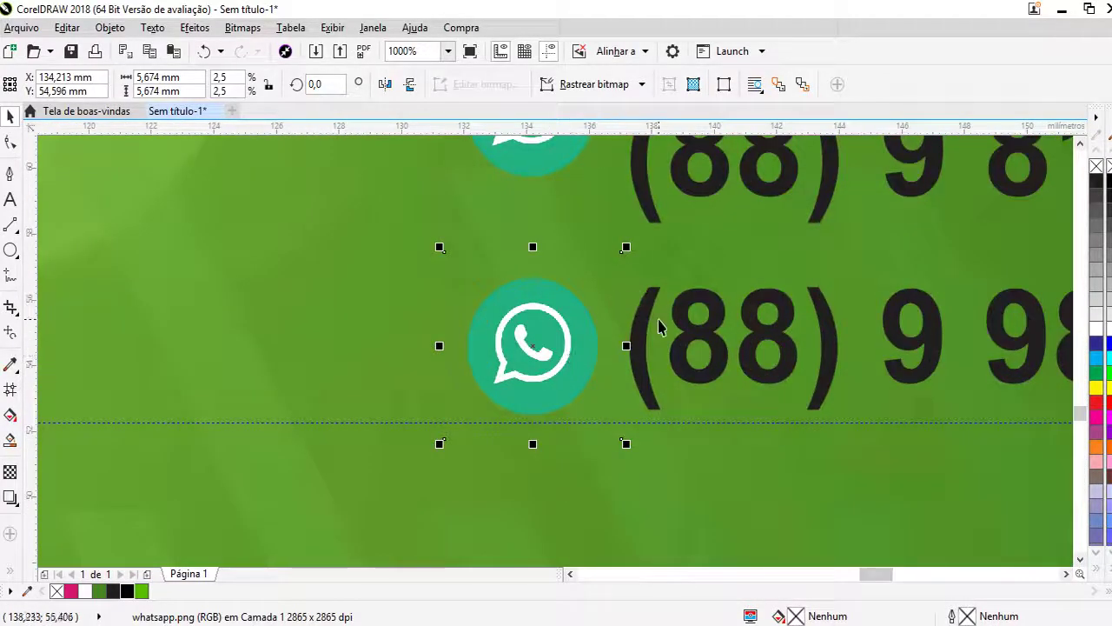
scroll(556, 417, "down", 6)
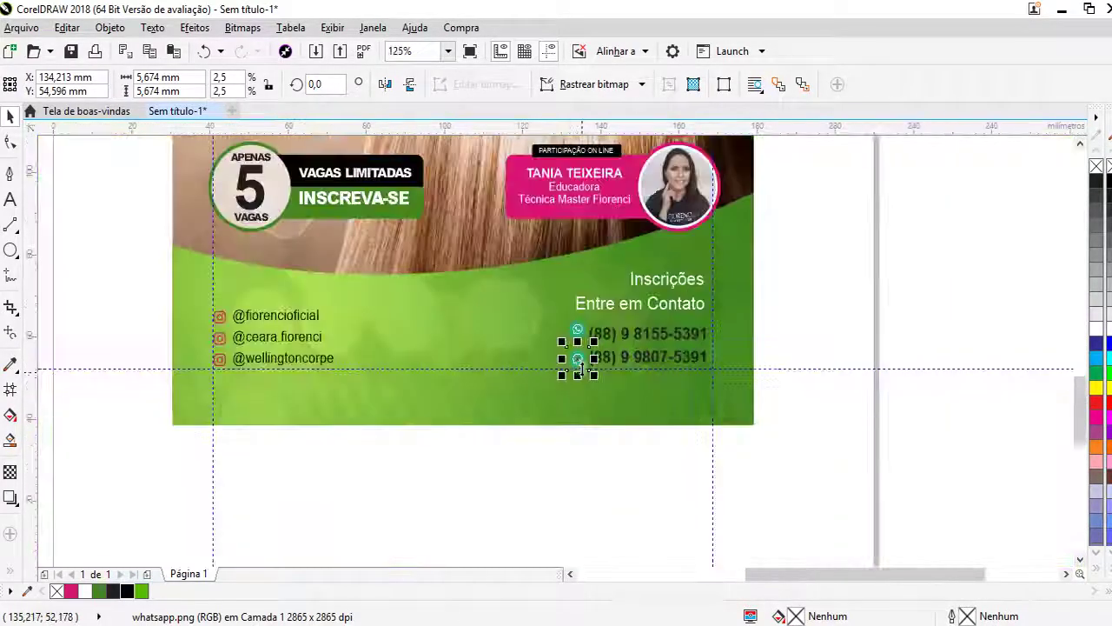
mouse_move(576, 365)
left_mouse_down()
mouse_move(858, 208)
mouse_move(833, 200)
mouse_move(993, 347)
left_mouse_up()
- Quick Trace the enlarged WhatsApp image and ungroup it into separate shapes
scroll(928, 293, "up", 2)
scroll(982, 253, "down", 3)
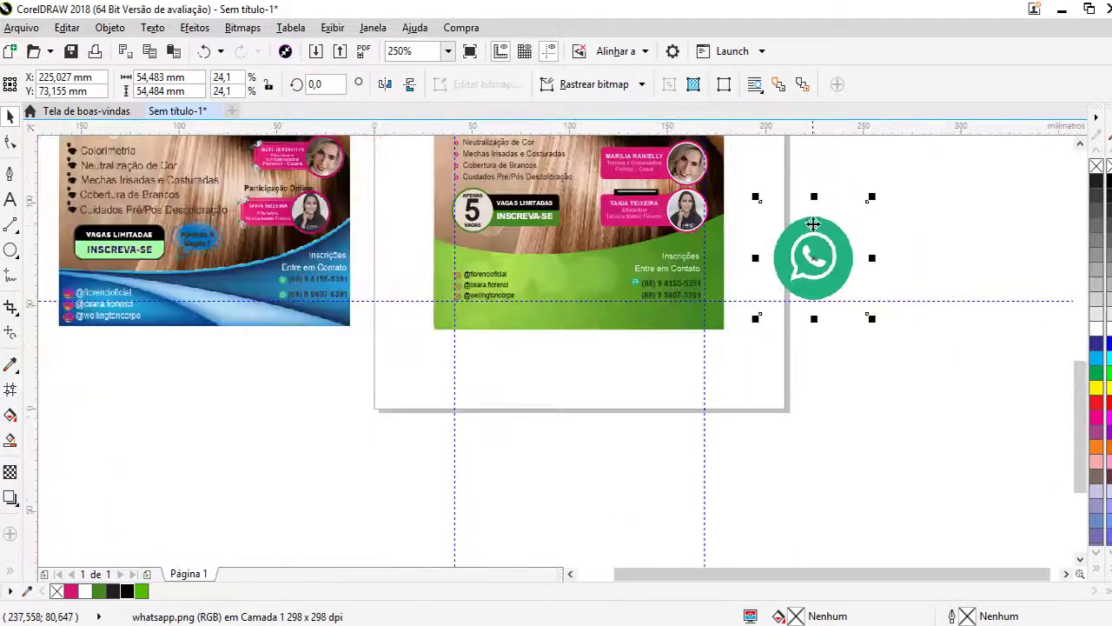
right_click(812, 224)
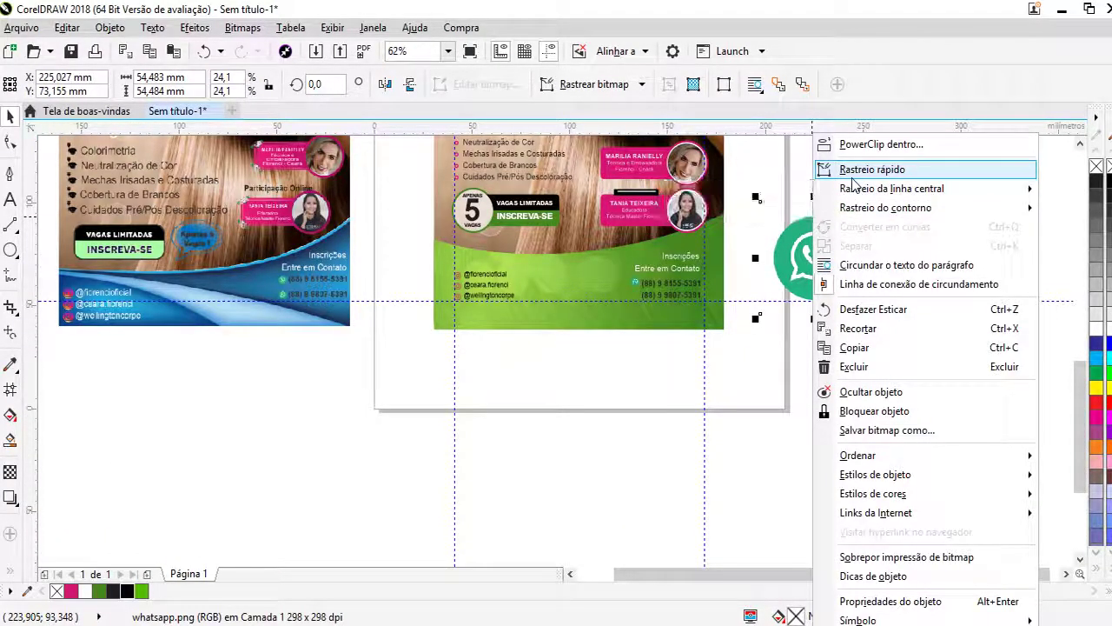
left_click(854, 172)
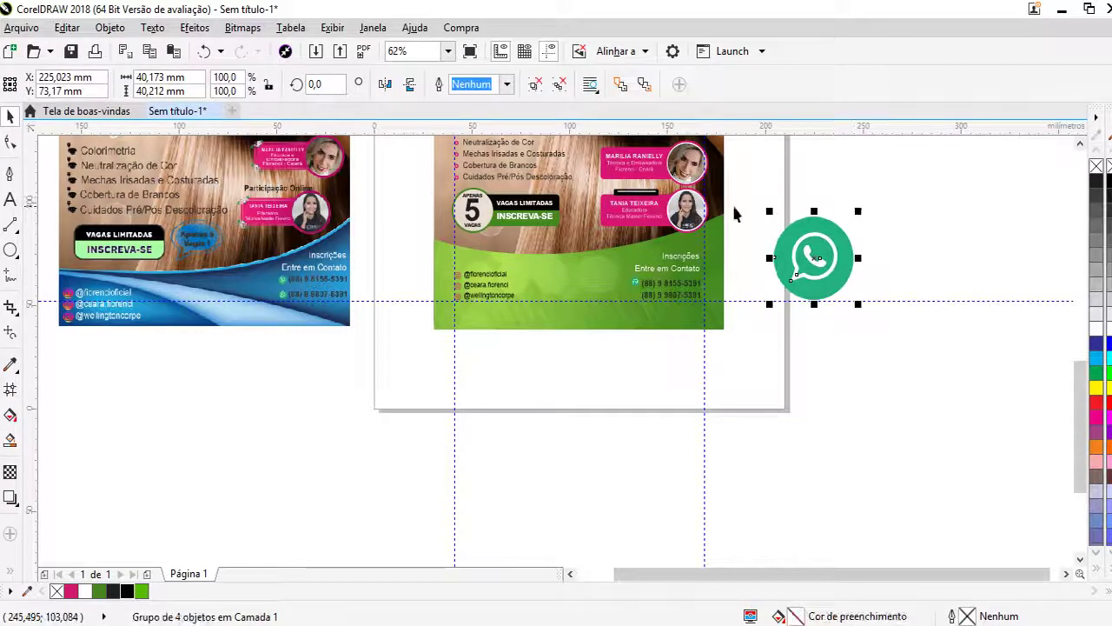
left_click(561, 84)
left_click(906, 238)
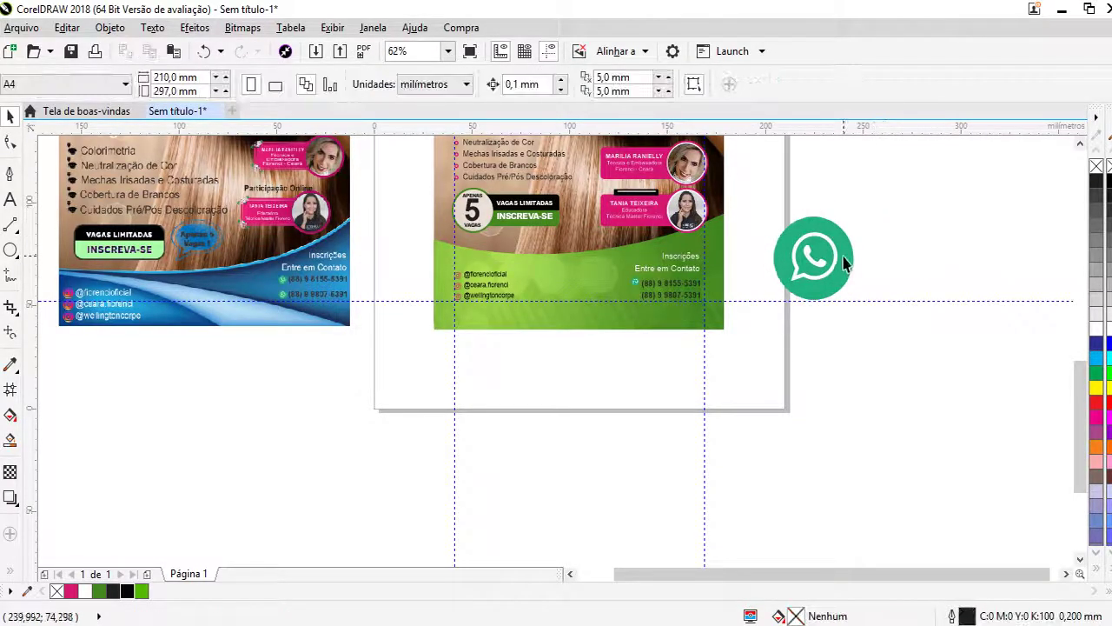
- Pull the plain green circle aside, then undo moving the white shapes onto the flyer
left_click_drag(844, 260, 931, 232)
scroll(832, 236, "up", 2)
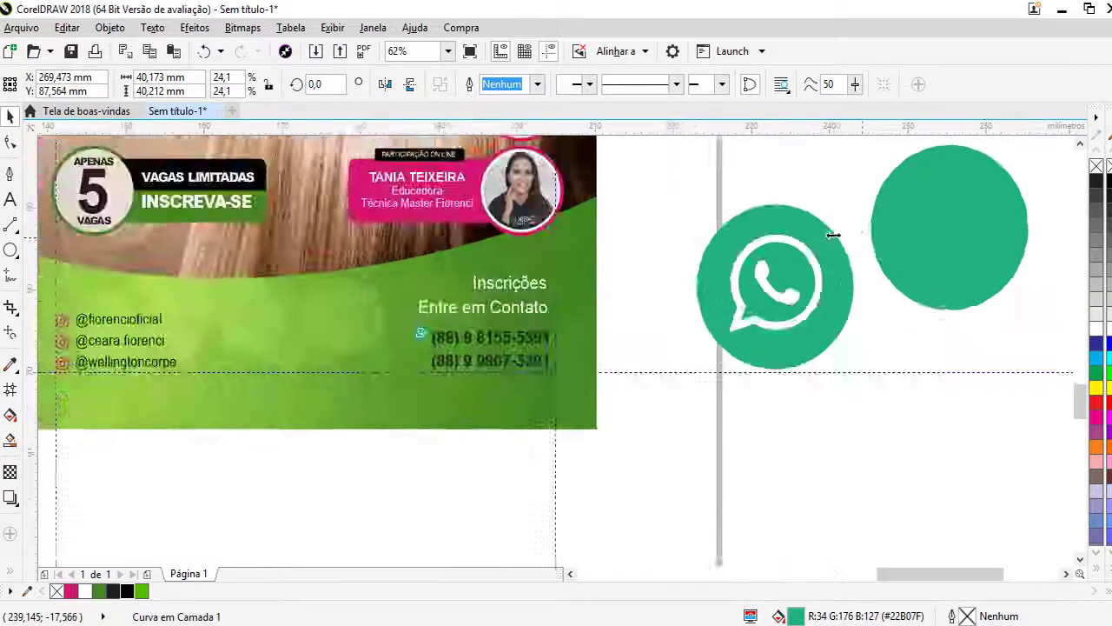
scroll(831, 236, "up", 2)
left_click(723, 361)
scroll(752, 265, "down", 4)
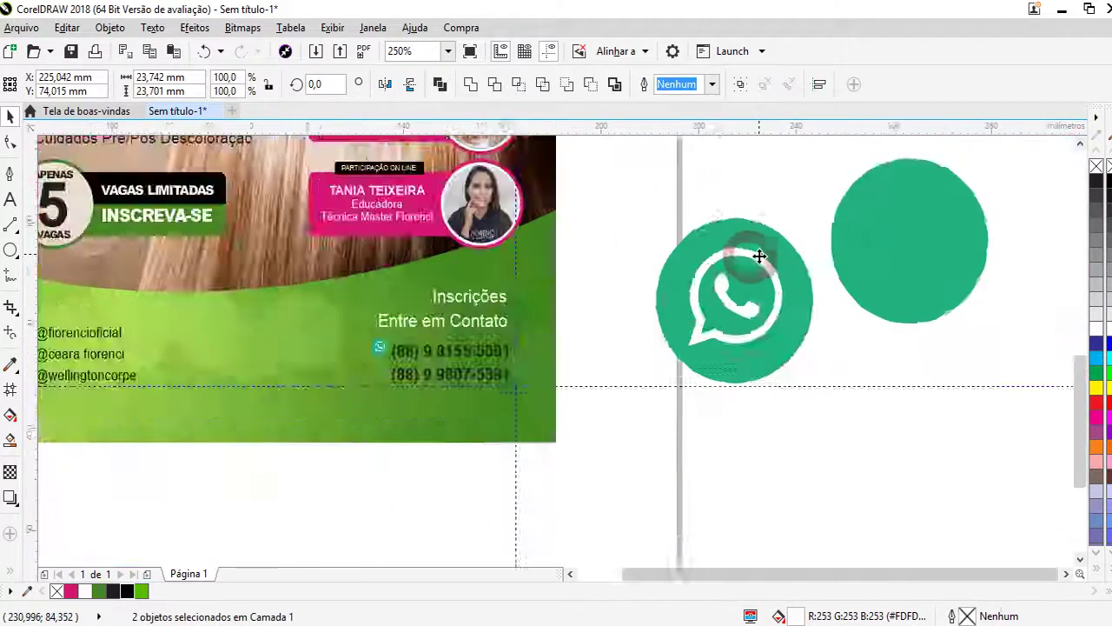
left_click_drag(744, 282, 526, 275)
scroll(536, 272, "up", 2)
scroll(536, 272, "up", 1)
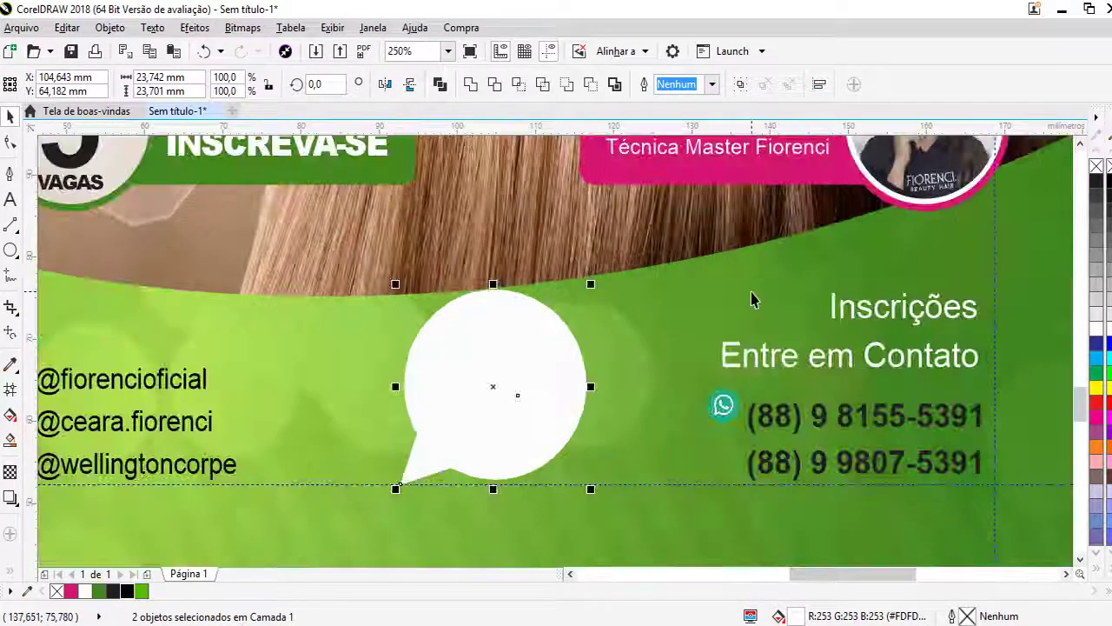
key("ctrl+z")
scroll(647, 310, "down", 1)
scroll(684, 365, "down", 1)
scroll(908, 317, "up", 3)
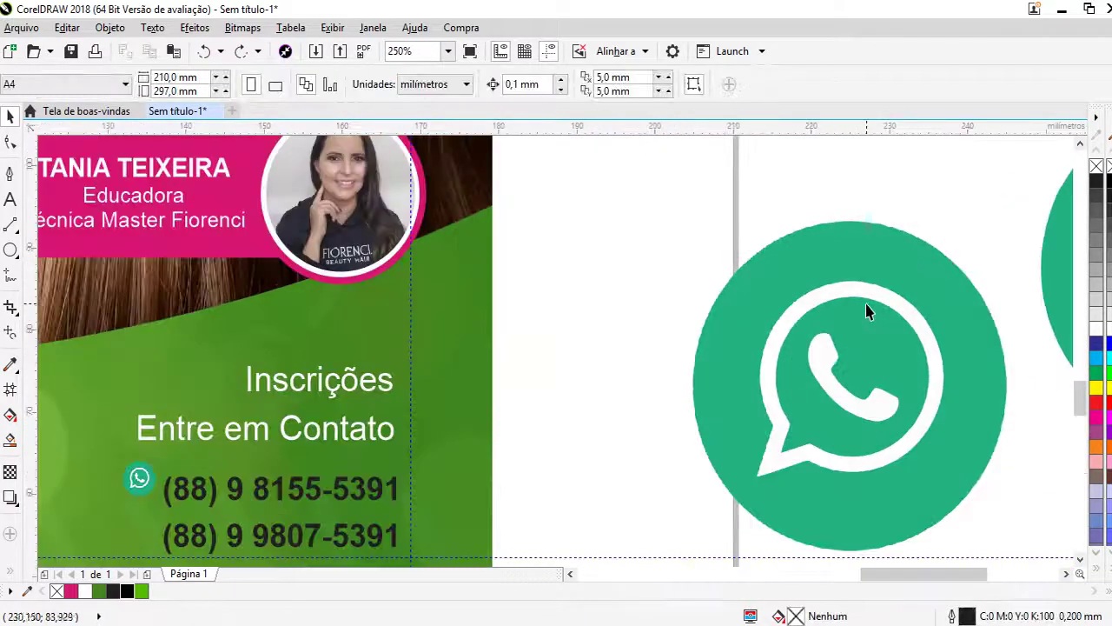
- Select the white bubble and handset shapes together
left_click(869, 286)
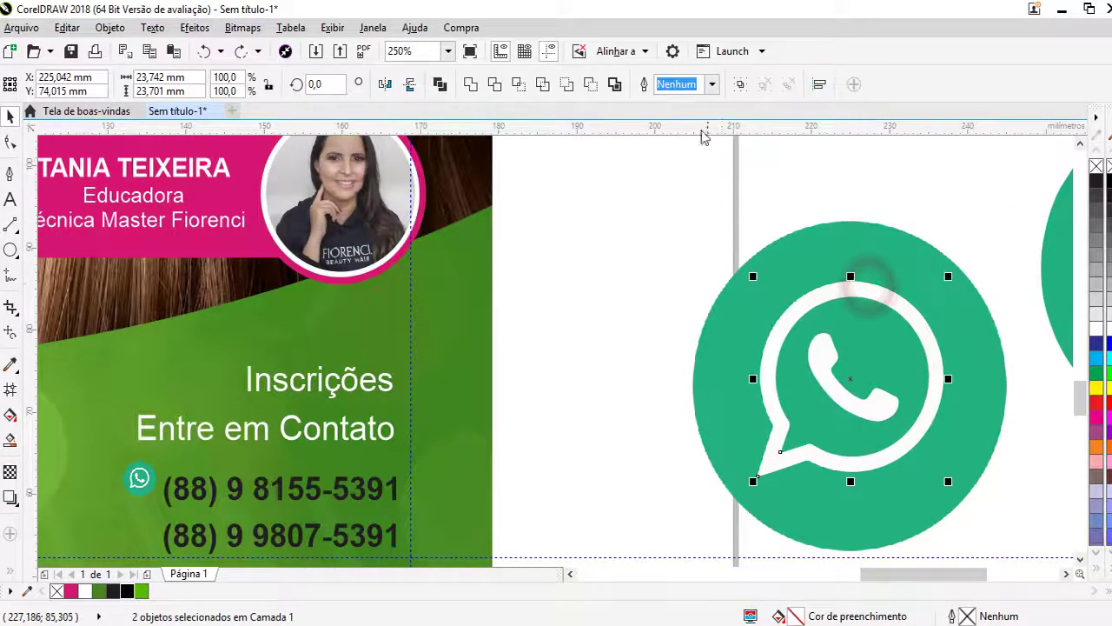
left_click(496, 84)
left_click(563, 222)
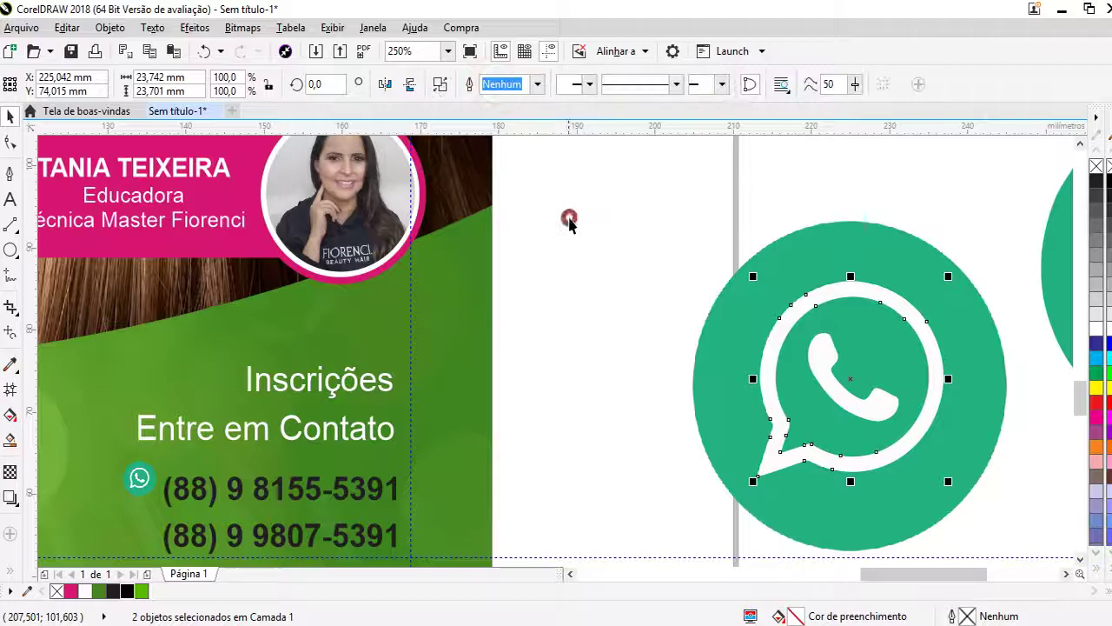
left_click(874, 359)
left_click(881, 402)
left_click(857, 320)
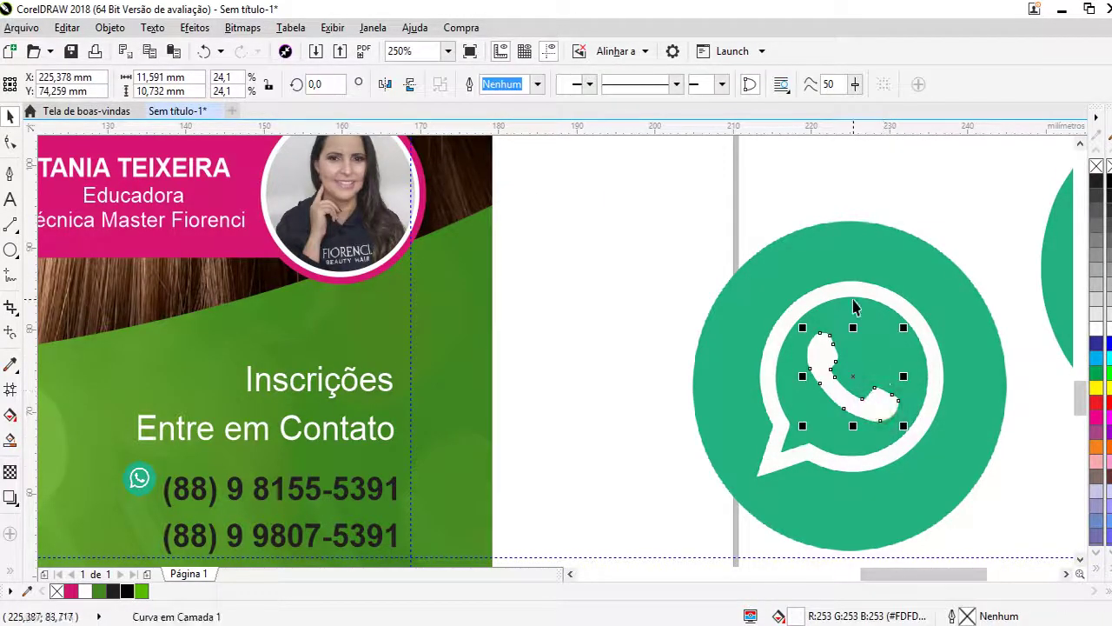
left_click(863, 303, "shift")
left_click(732, 150)
- Delete the large WhatsApp bitmap and green circle, combining and shrinking the white icon to about 3.3 mm
left_click(807, 238)
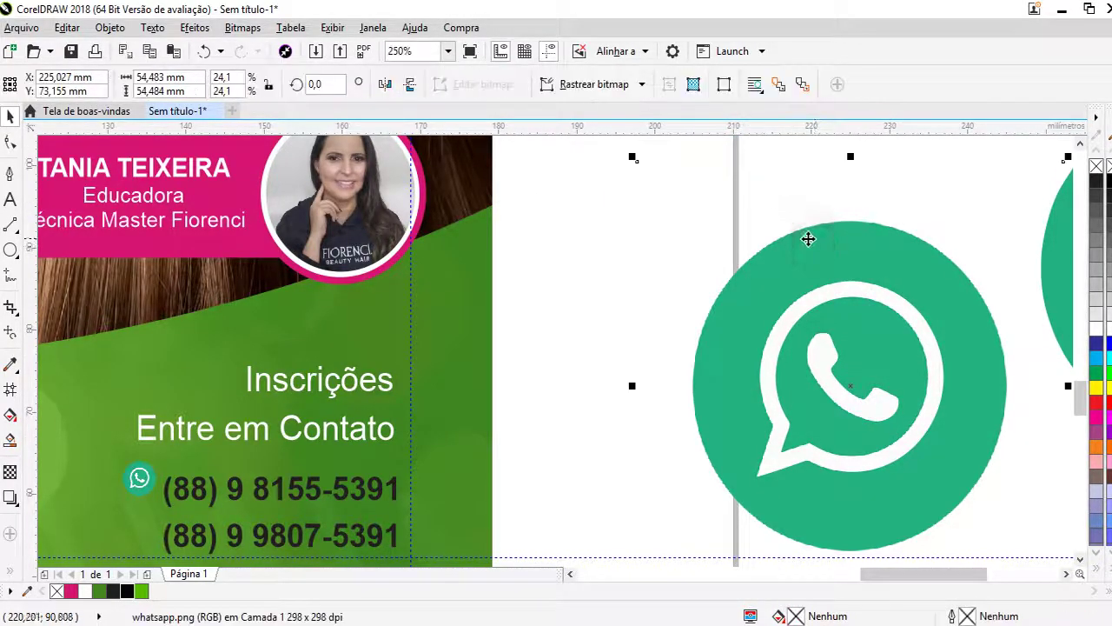
key("Delete")
left_click_drag(608, 167, 949, 542)
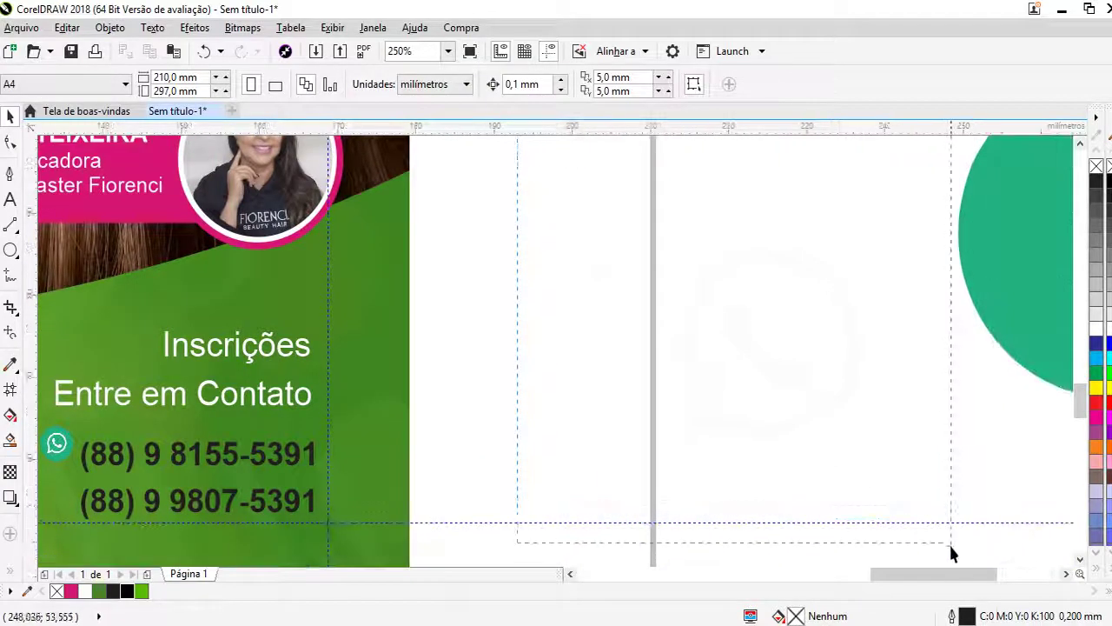
left_click(469, 85)
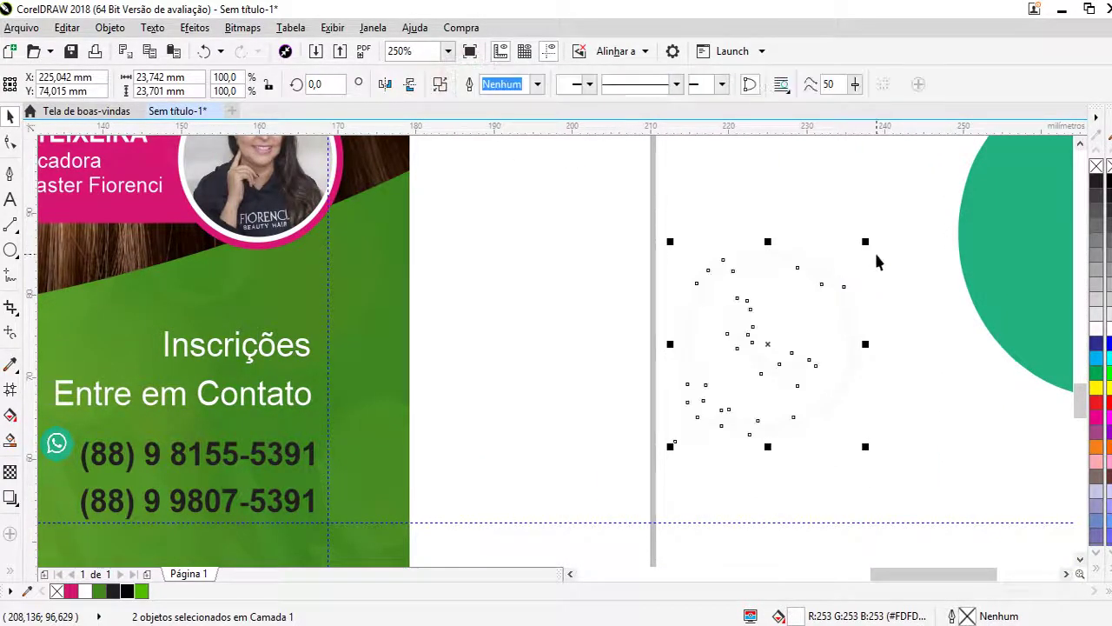
mouse_move(847, 264)
left_mouse_down()
mouse_move(718, 395)
mouse_move(193, 435)
left_mouse_up()
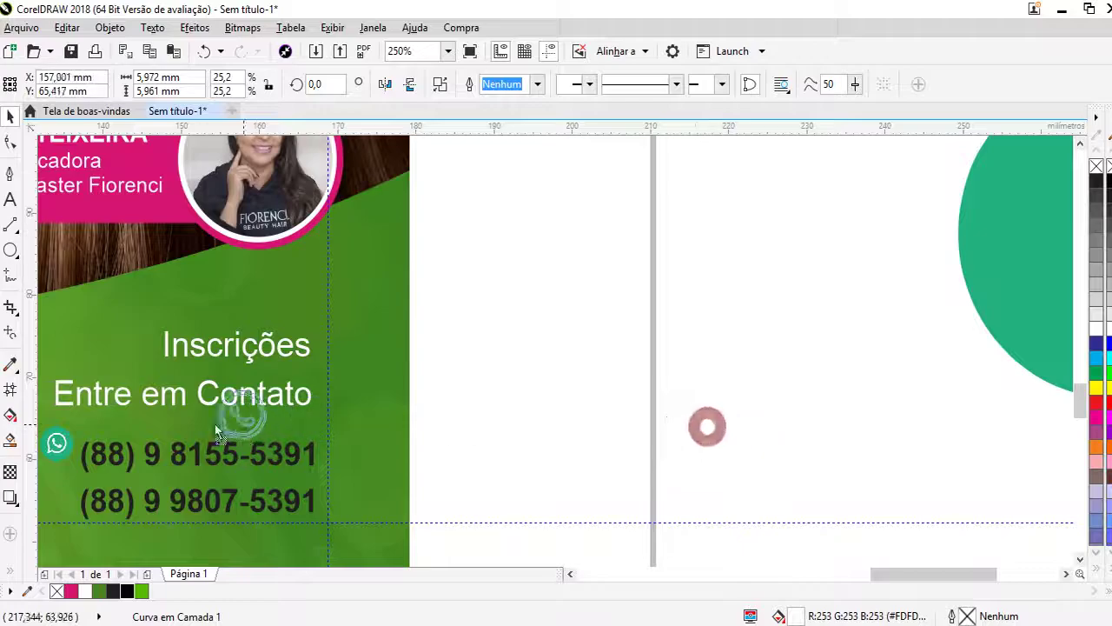
left_click(979, 290)
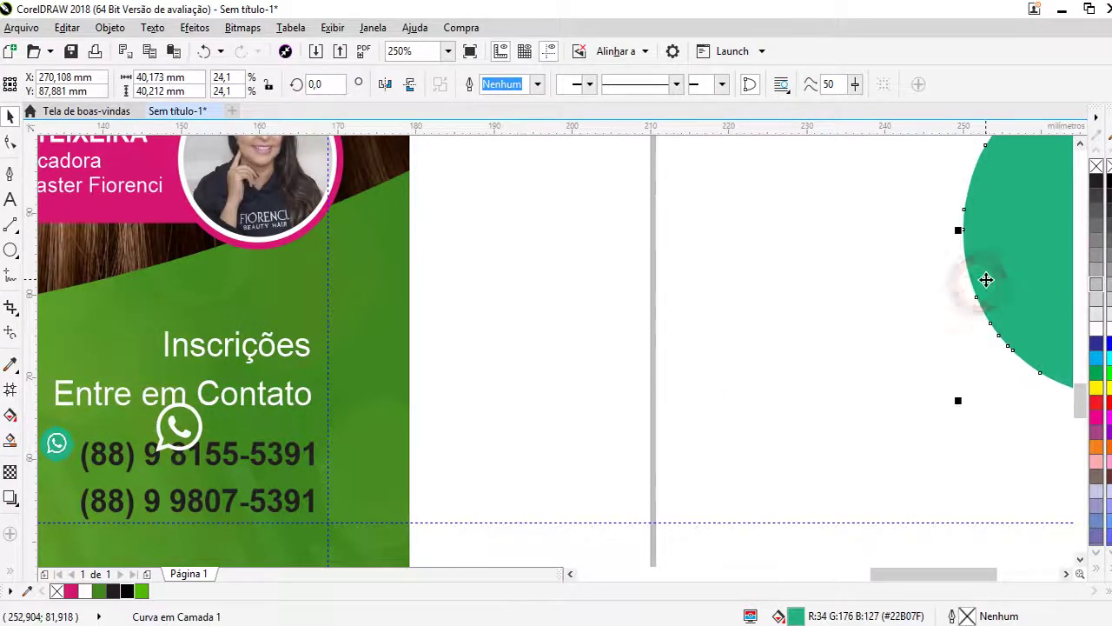
key("Delete")
- Move the white WhatsApp icon beside the lower phone number and delete the green badge
key("F4")
scroll(828, 558, "up", 4)
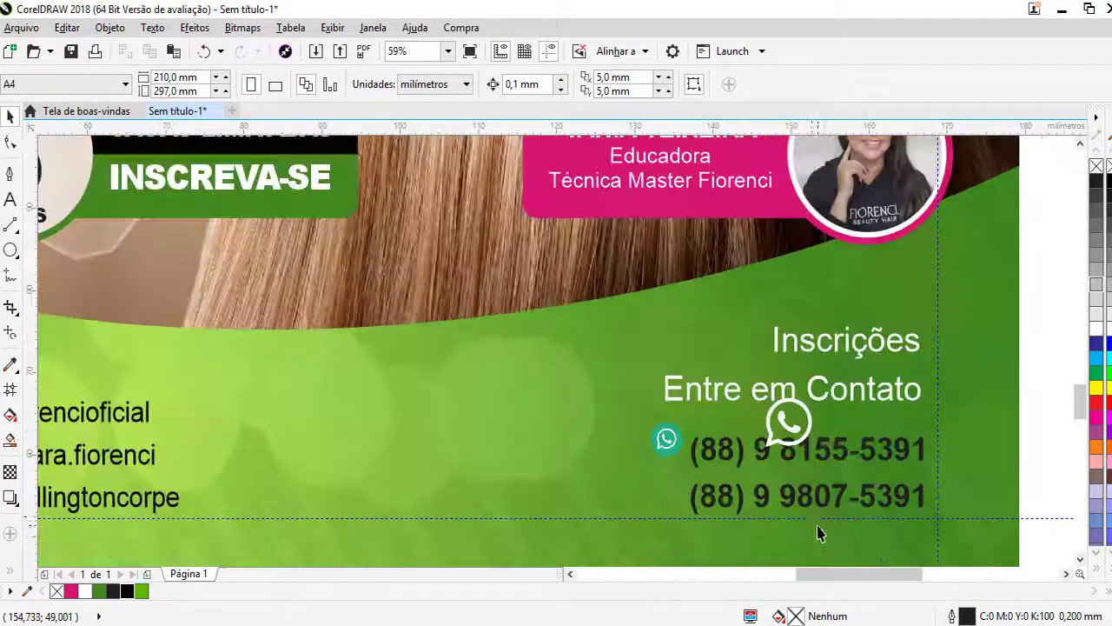
scroll(819, 529, "up", 1)
left_click(819, 350)
mouse_move(804, 337)
left_mouse_down()
mouse_move(810, 308)
mouse_move(778, 346)
mouse_move(541, 463)
left_mouse_up()
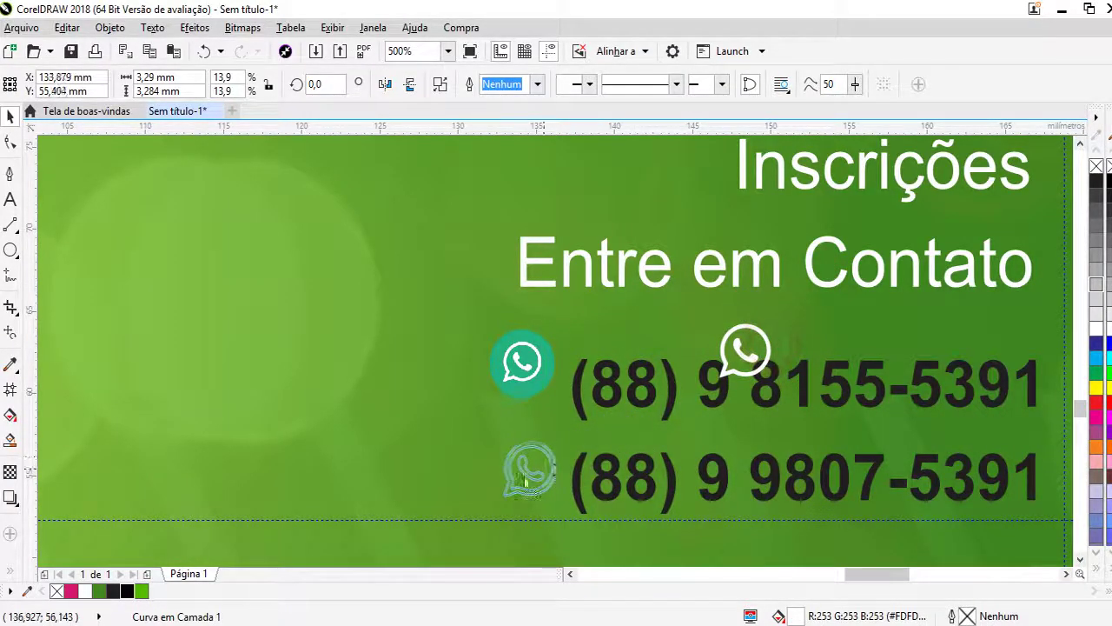
left_click(546, 386)
key("Delete")
scroll(566, 348, "down", 2)
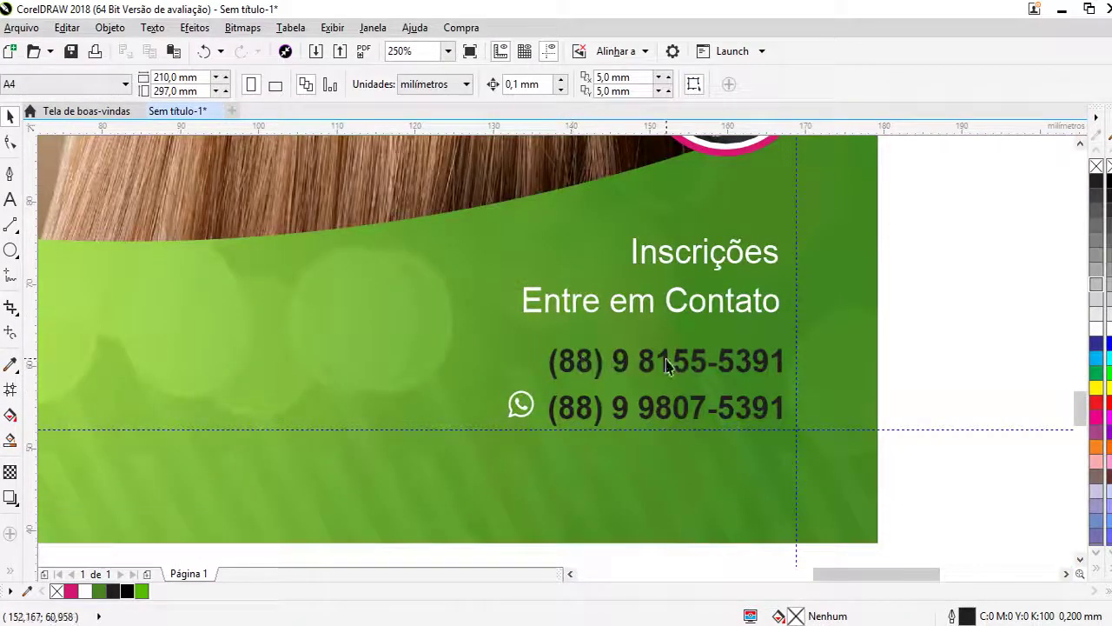
left_click(761, 375)
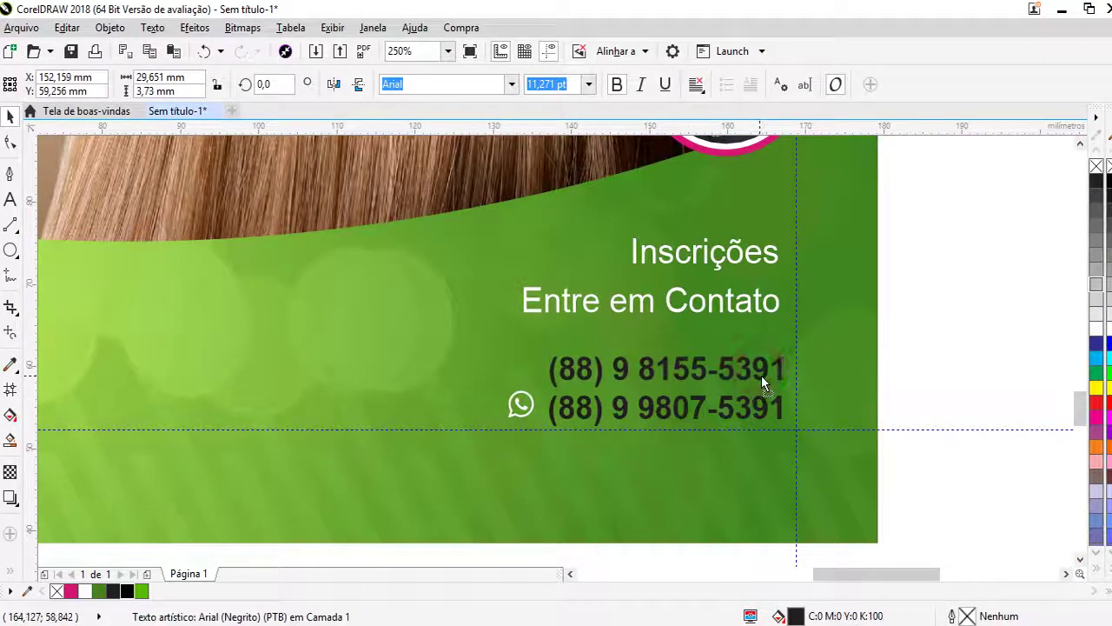
- Color both phone numbers white and set each '(88)' area code to 8 pt
mouse_move(931, 321)
left_mouse_down()
mouse_move(590, 436)
mouse_move(542, 471)
left_mouse_up()
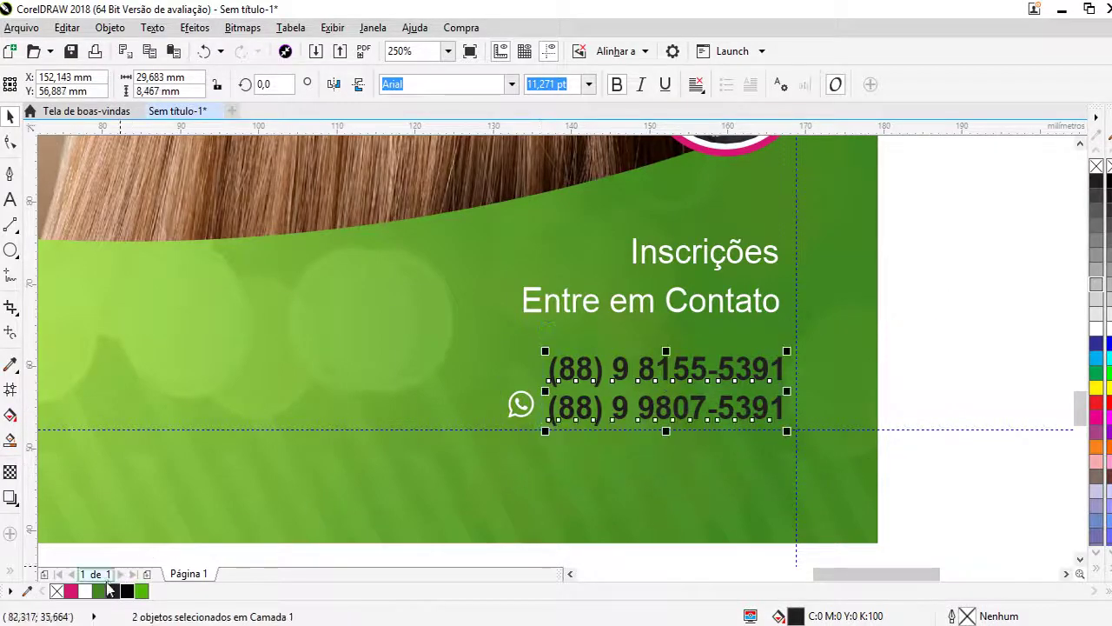
left_click(84, 591)
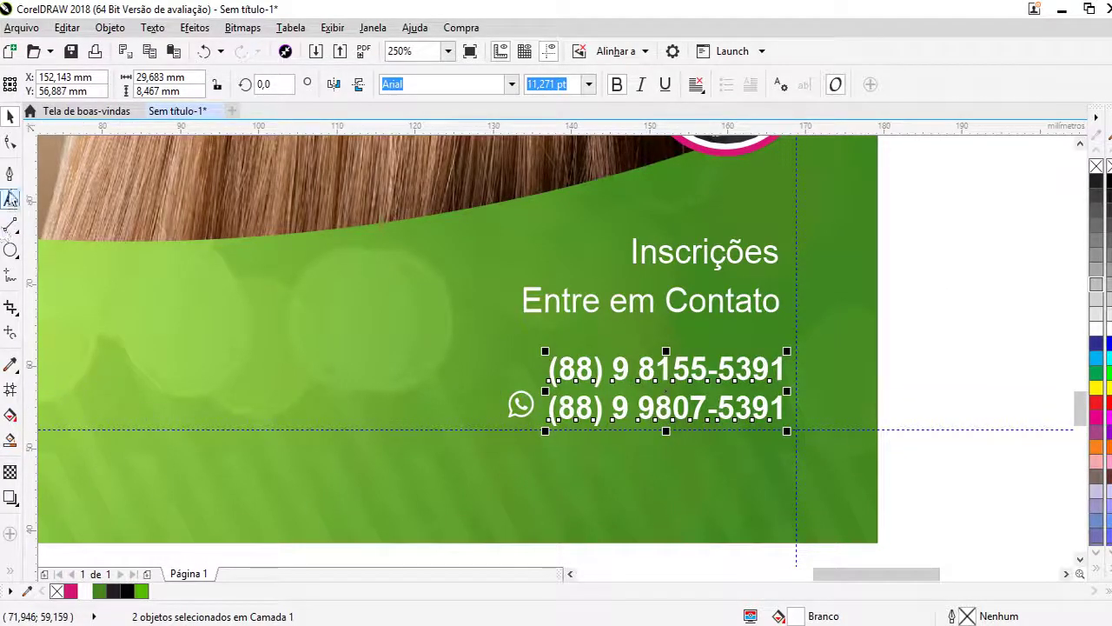
left_click(10, 199)
left_click_drag(612, 368, 506, 362)
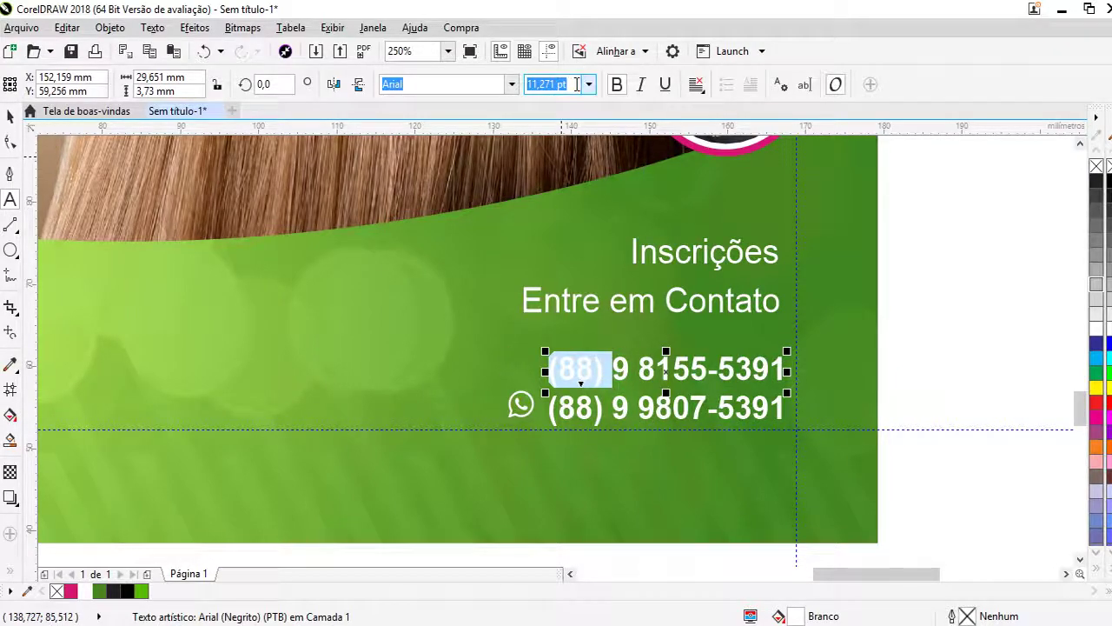
type("8")
key("Return")
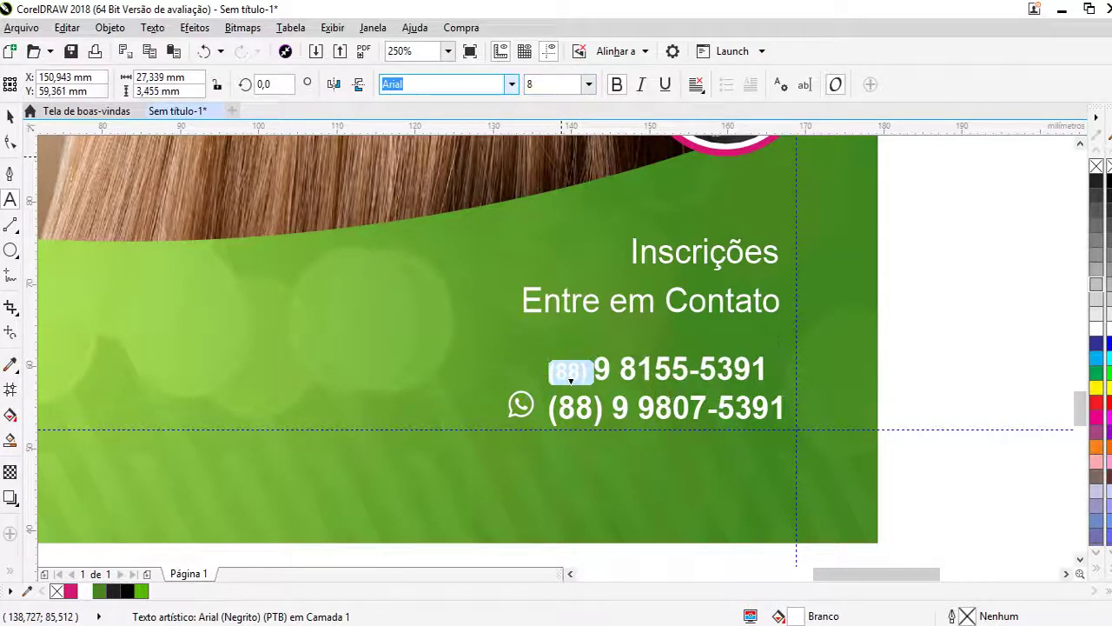
left_click_drag(613, 408, 548, 409)
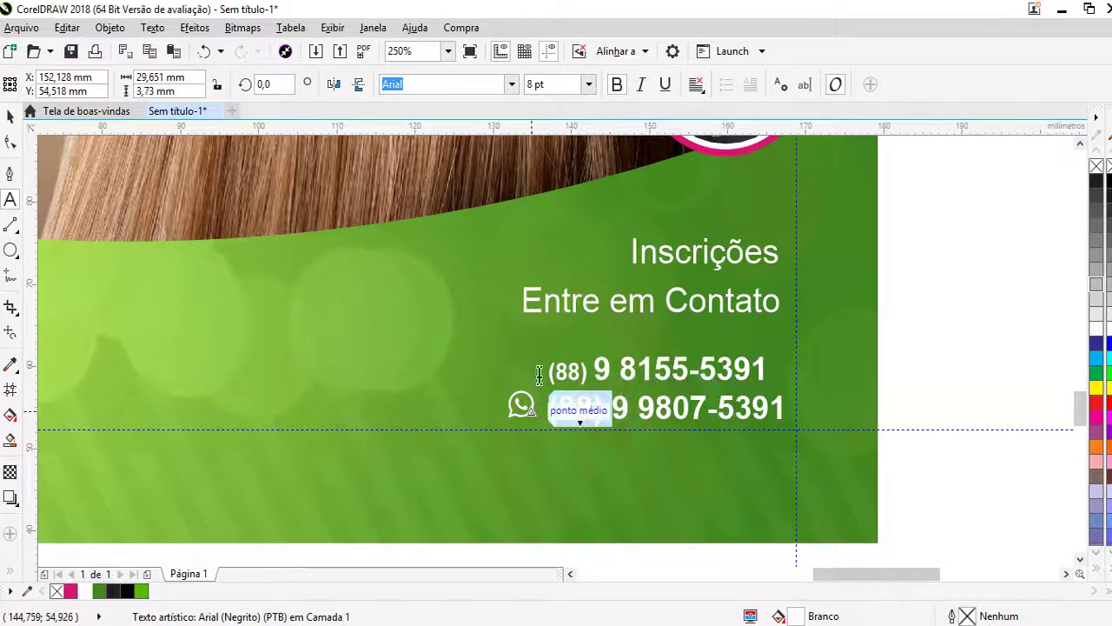
left_click(574, 85)
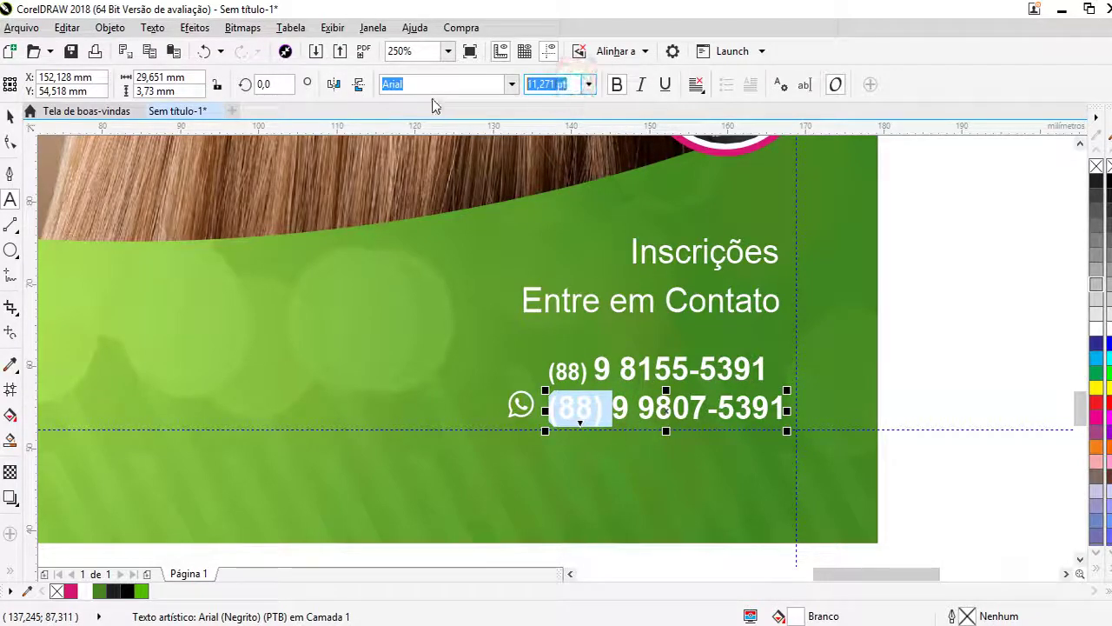
type("8")
key("Return")
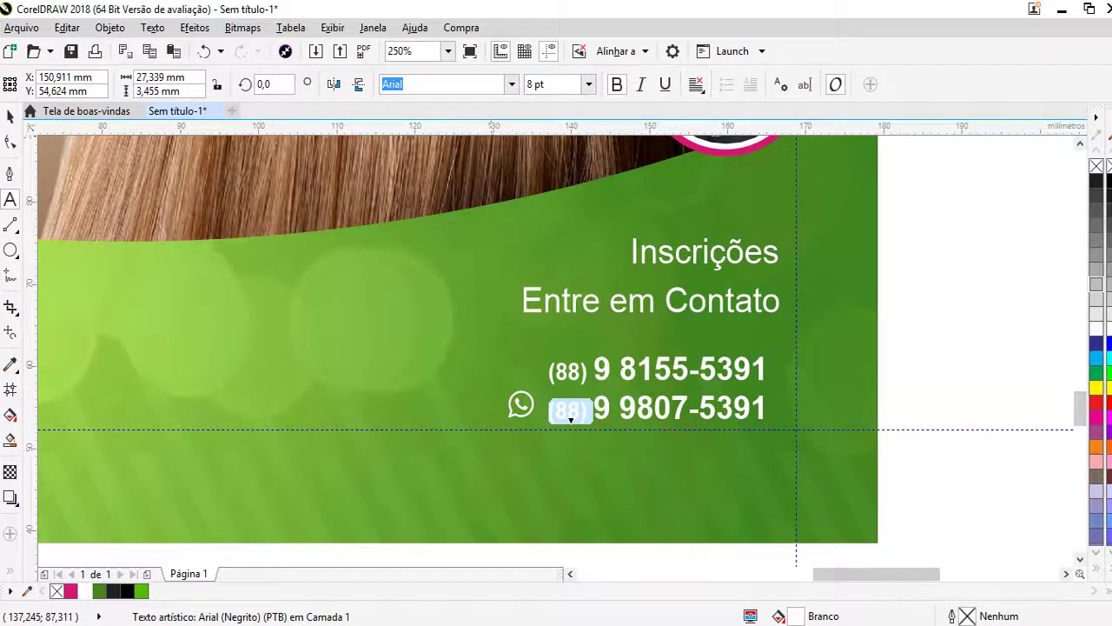
left_click(13, 142)
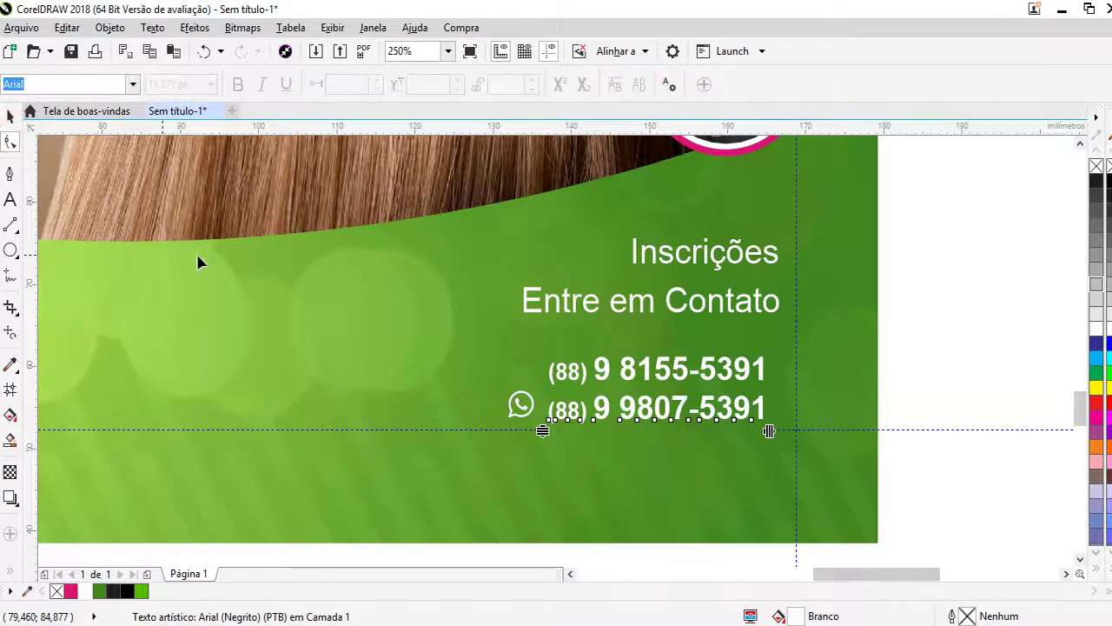
left_click(12, 116)
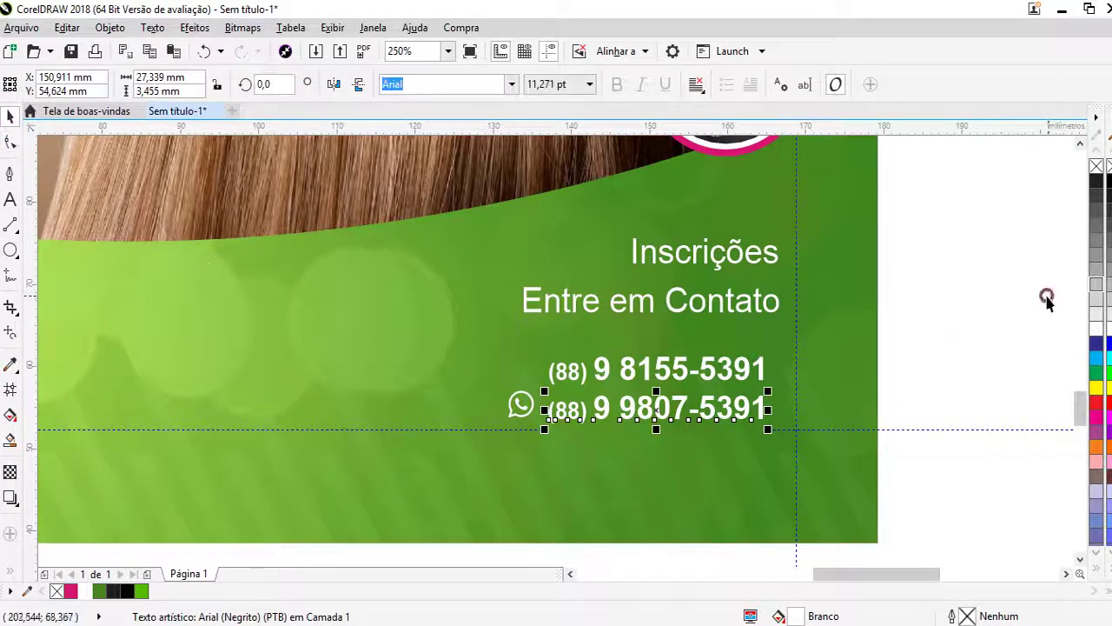
left_click_drag(1047, 296, 435, 484)
- Shift the phone numbers and WhatsApp icon right, then shrink the icon slightly
scroll(750, 328, "down", 2)
scroll(661, 296, "down", 2)
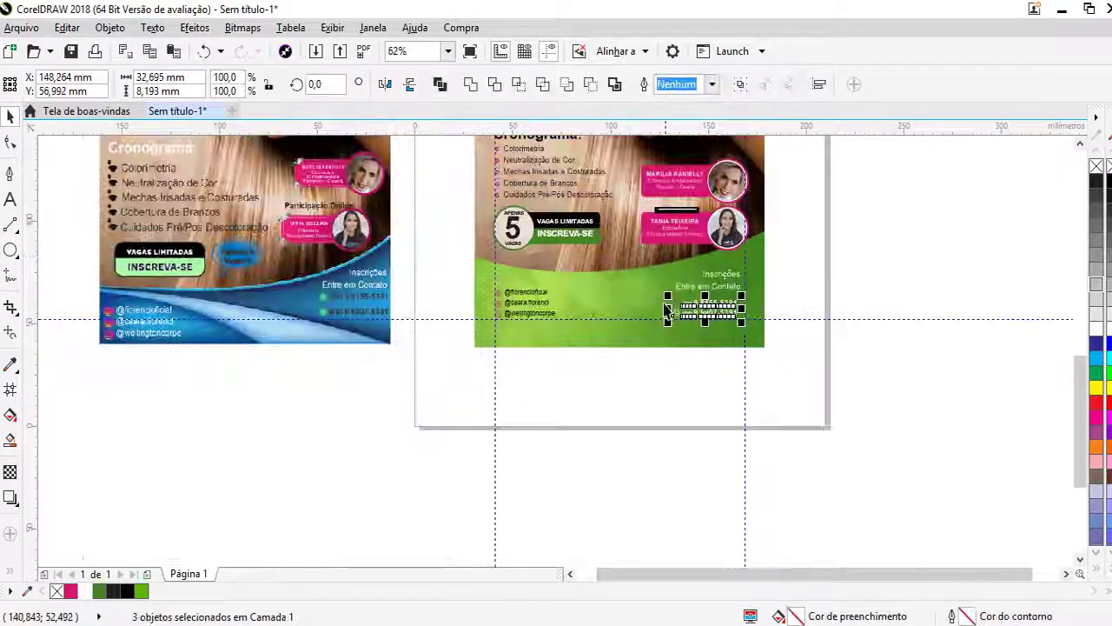
left_click(654, 309, "shift")
scroll(687, 298, "up", 1)
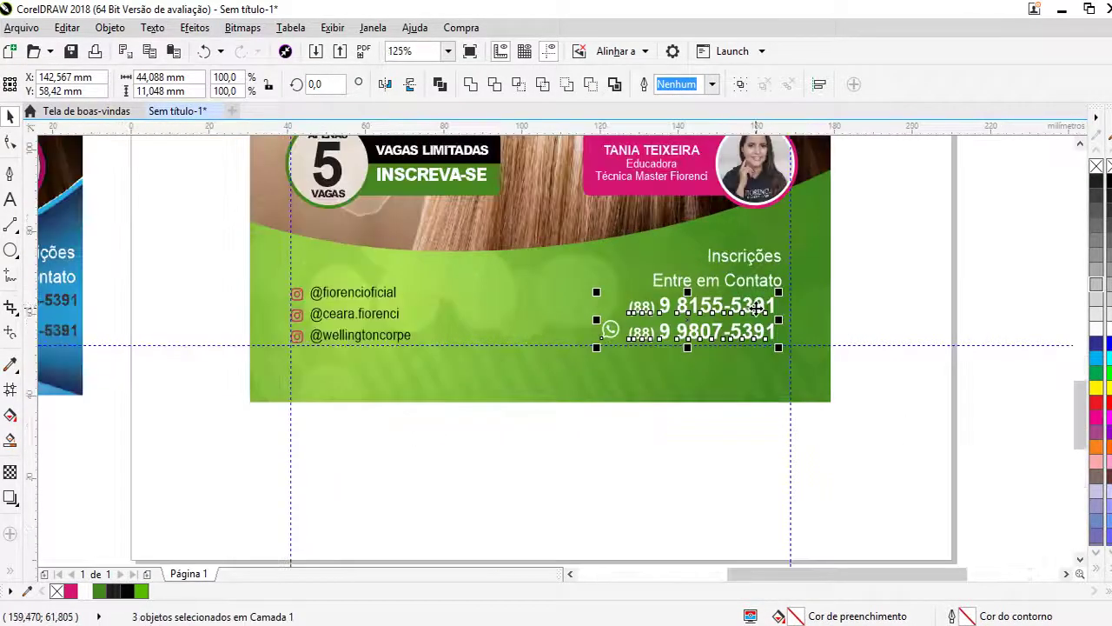
scroll(770, 330, "up", 1)
left_click_drag(769, 313, 801, 319)
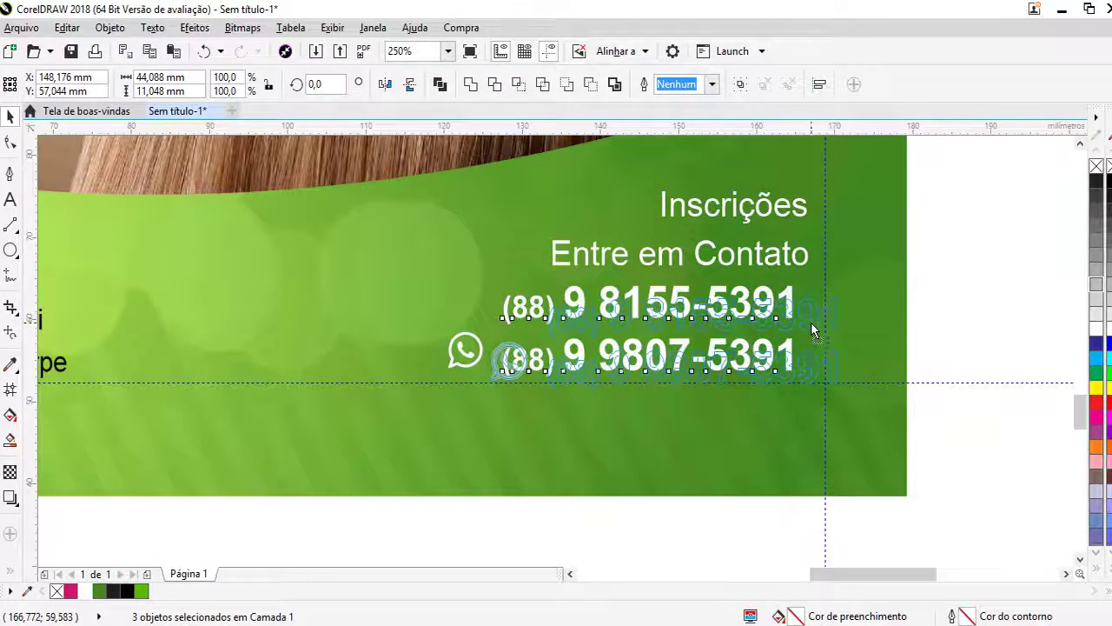
left_click(967, 284)
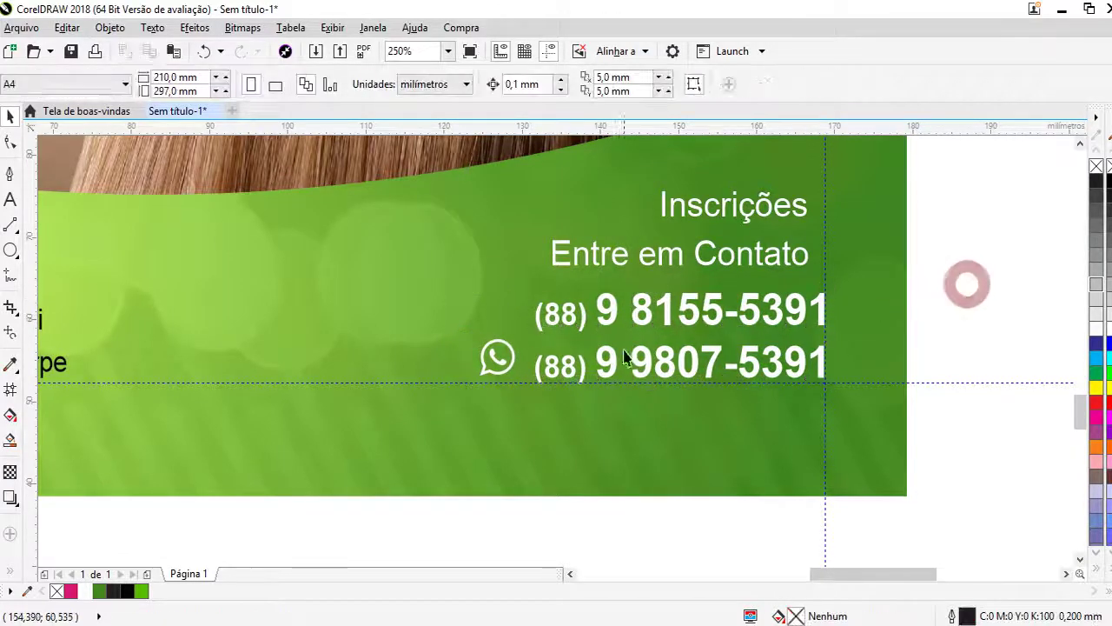
left_click(497, 358)
left_click_drag(519, 338, 512, 340)
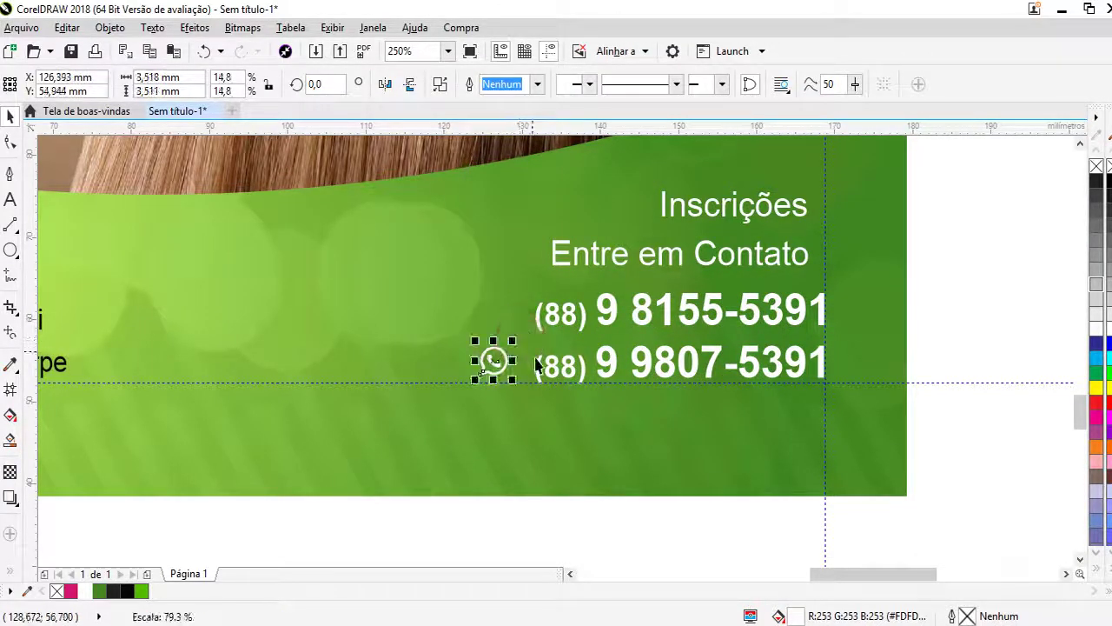
- Nudge the icon into place and put an aligned copy beside the upper phone number
left_click(538, 369, "shift")
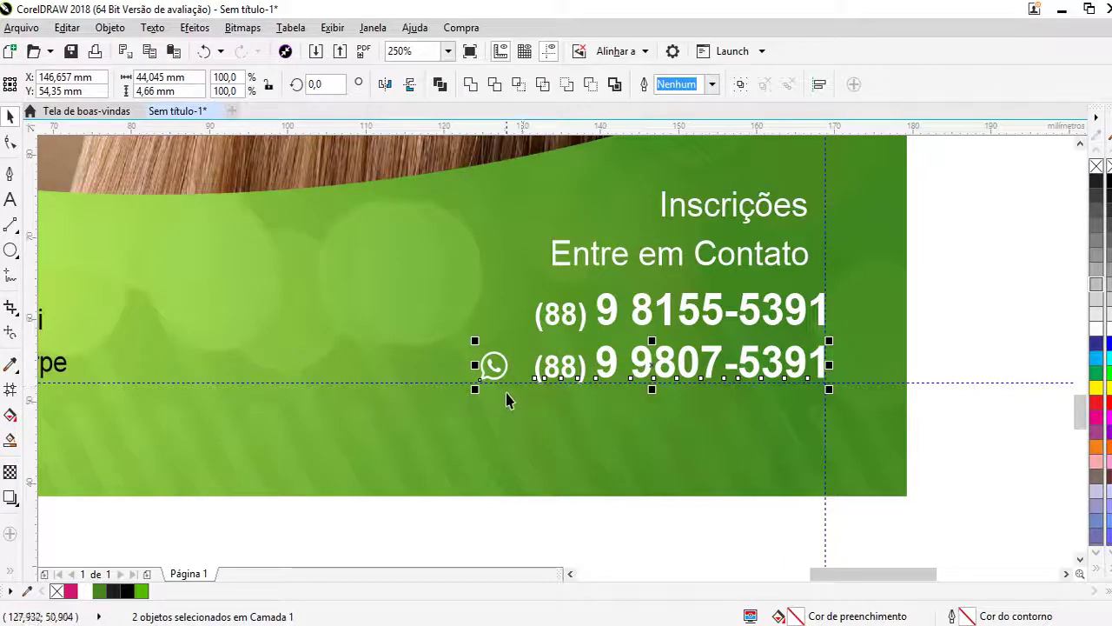
left_click(522, 506)
left_click_drag(495, 370, 521, 383)
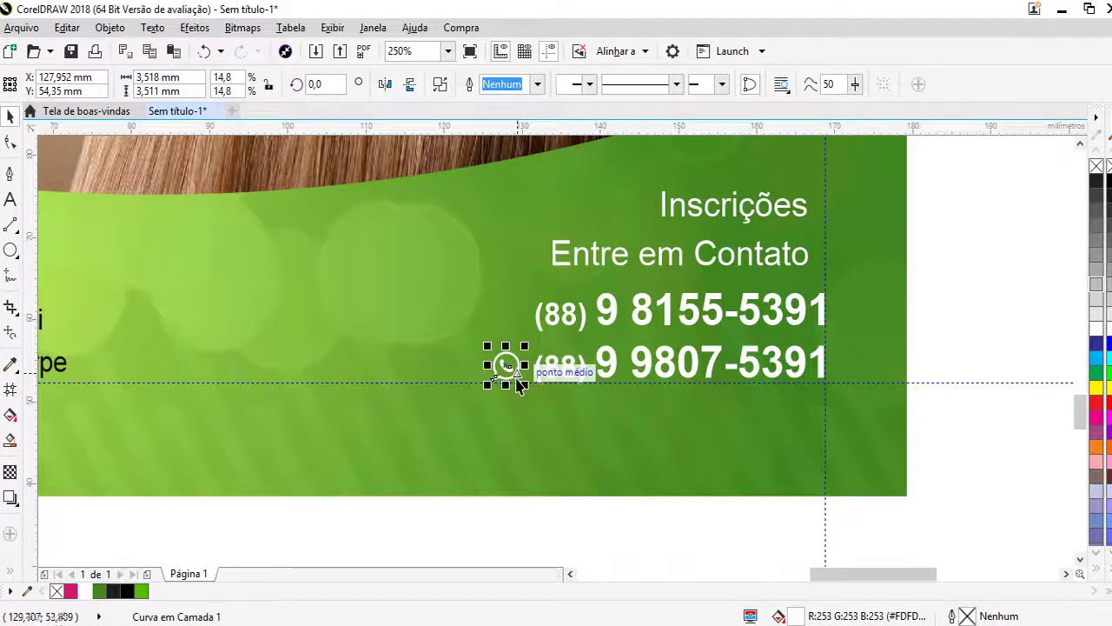
left_click(584, 324, "shift")
key("c")
left_click(999, 274)
scroll(964, 273, "down", 3)
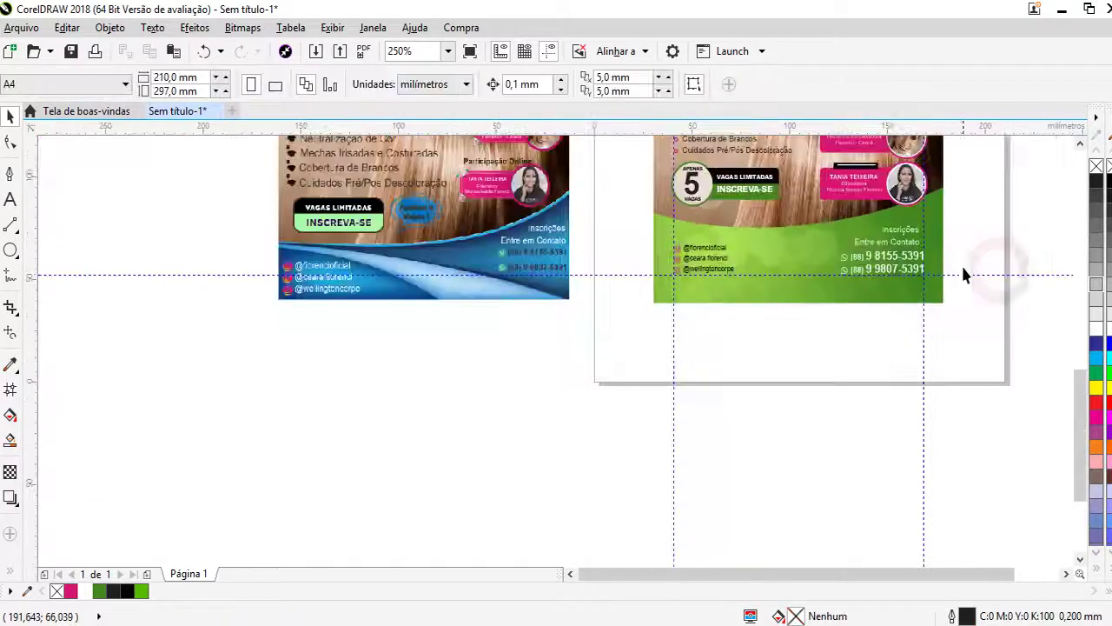
scroll(926, 252, "up", 1)
scroll(870, 270, "up", 2)
left_click(867, 257)
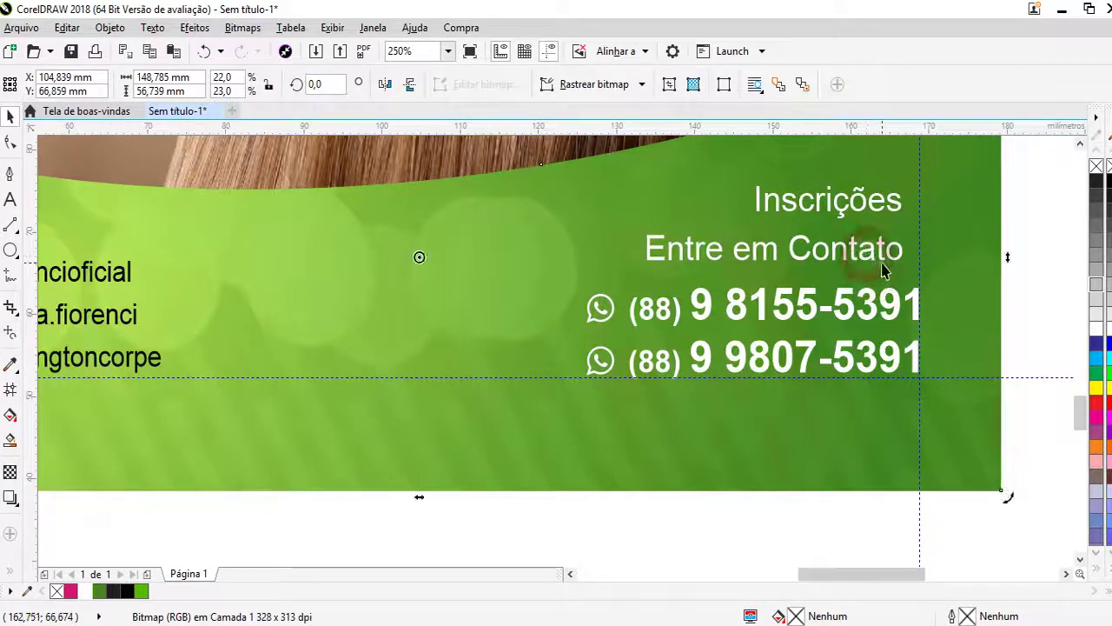
- Move 'Entre em Contato' onto a new line under 'Inscrições' and right-align the two-line text
left_click(872, 254)
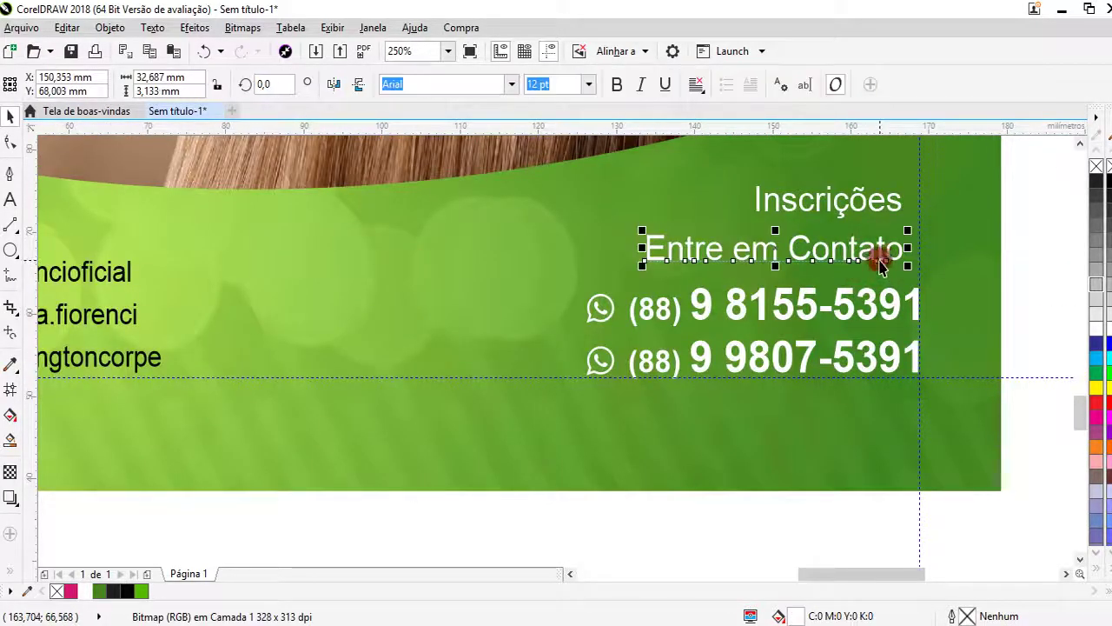
double_click(712, 250)
key("ctrl+c")
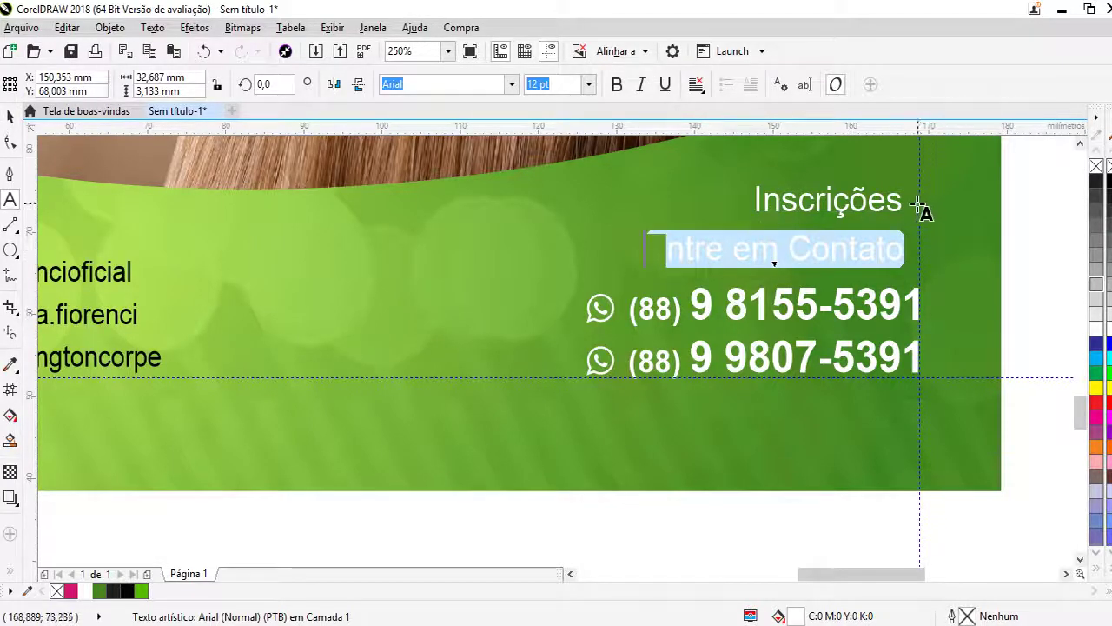
key("Delete")
left_click(898, 202)
key("Return")
key("ctrl+v")
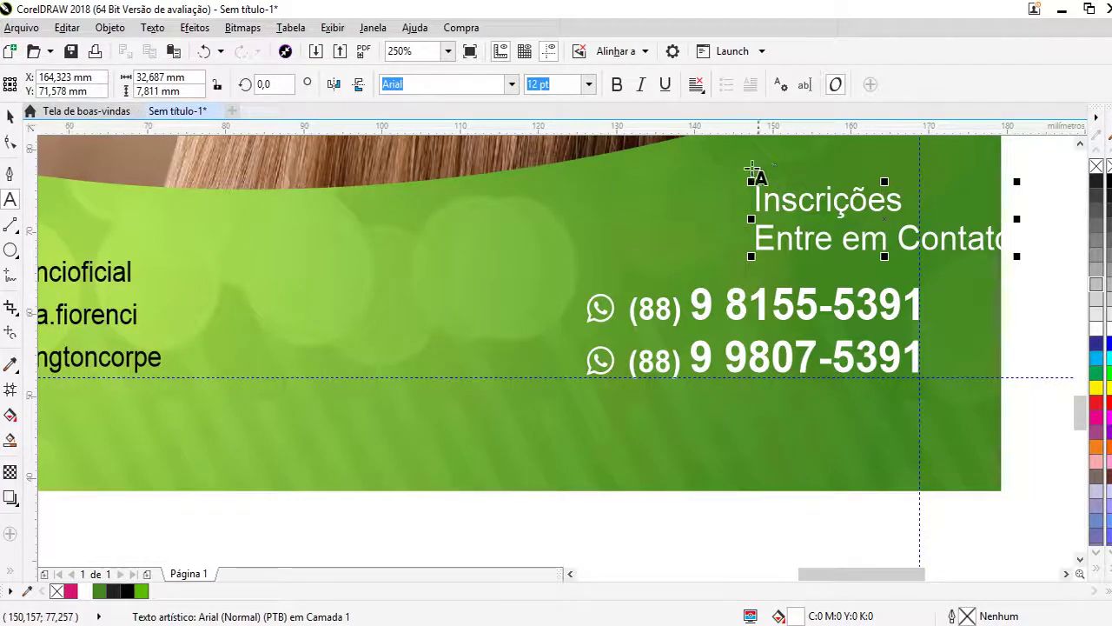
left_click(688, 85)
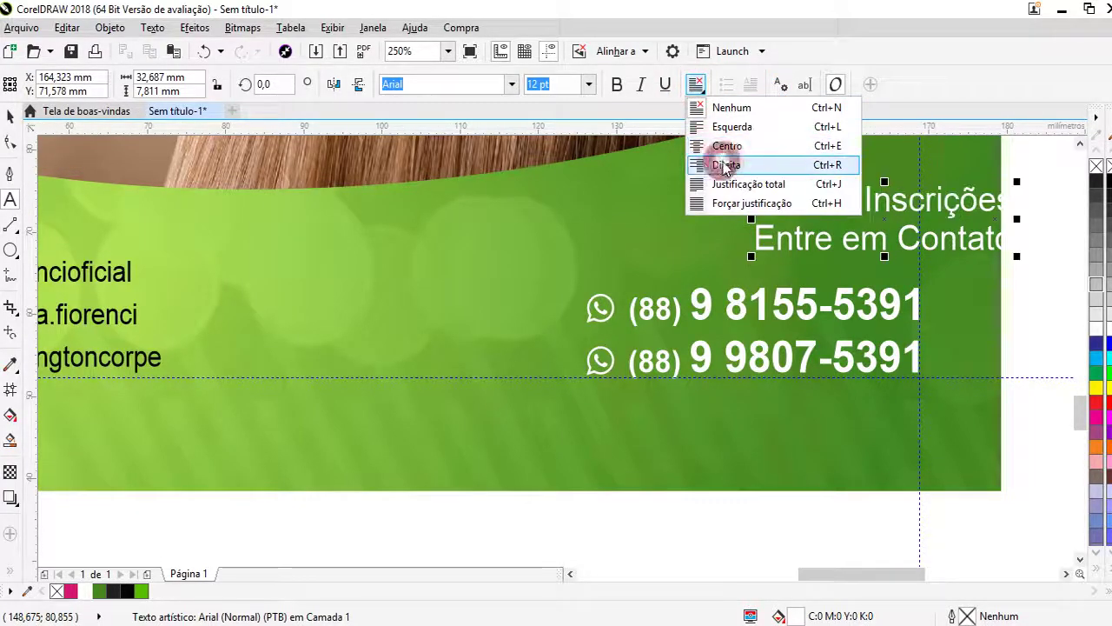
left_click(717, 164)
- Right-align the Inscrições contact block with the first phone number
left_click(11, 116)
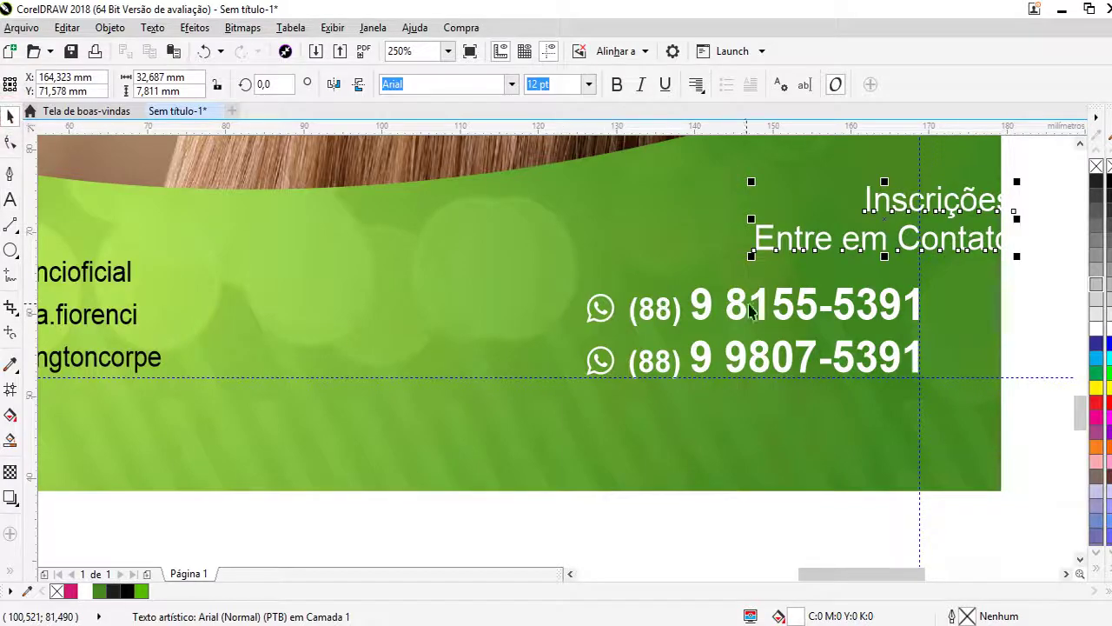
left_click(858, 311, "shift")
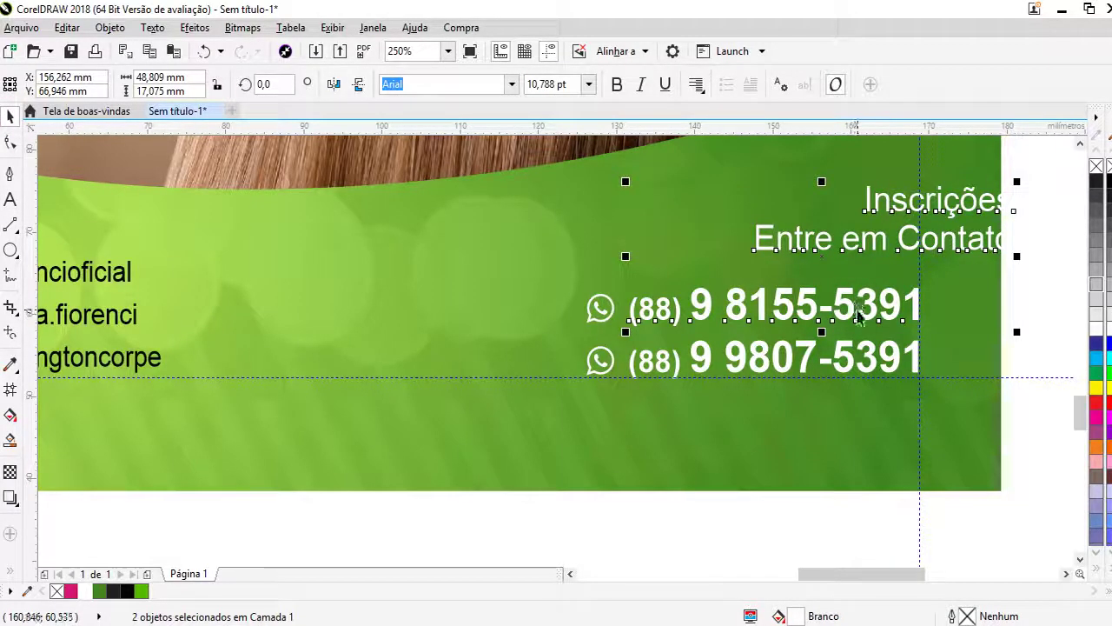
key("r")
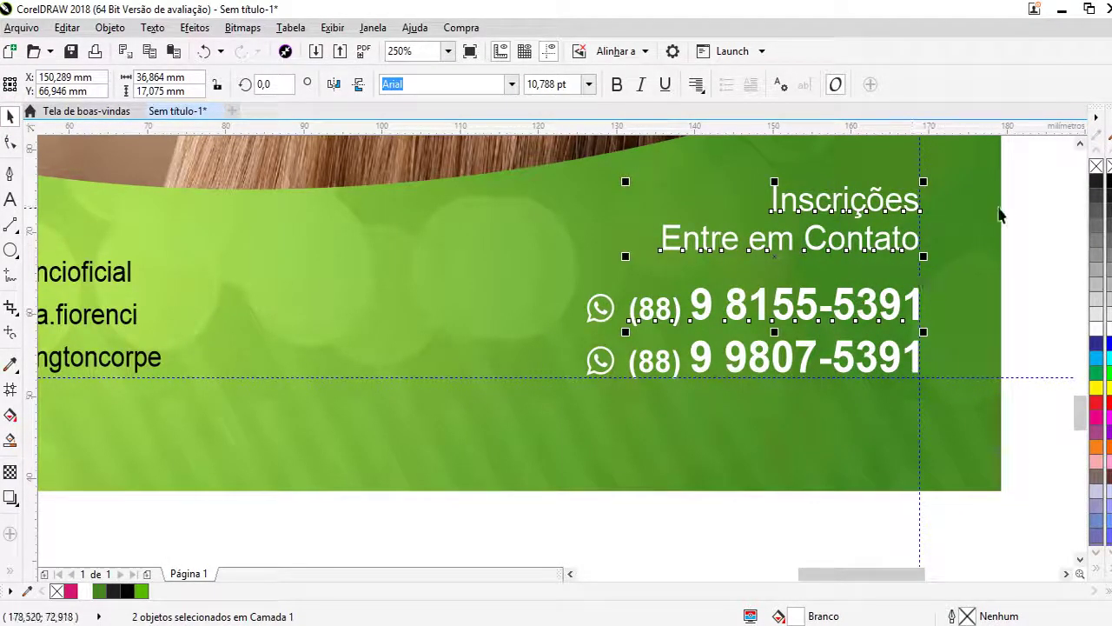
scroll(999, 215, "up", 3)
scroll(869, 260, "down", 2)
scroll(782, 339, "down", 2)
scroll(780, 345, "up", 4)
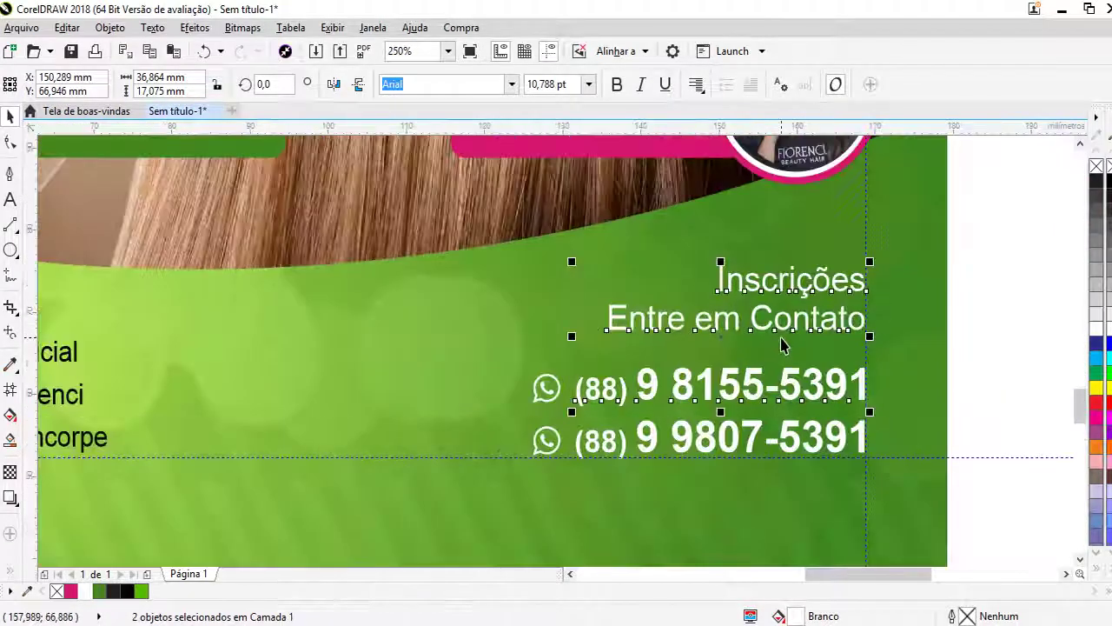
left_click_drag(780, 345, 781, 350)
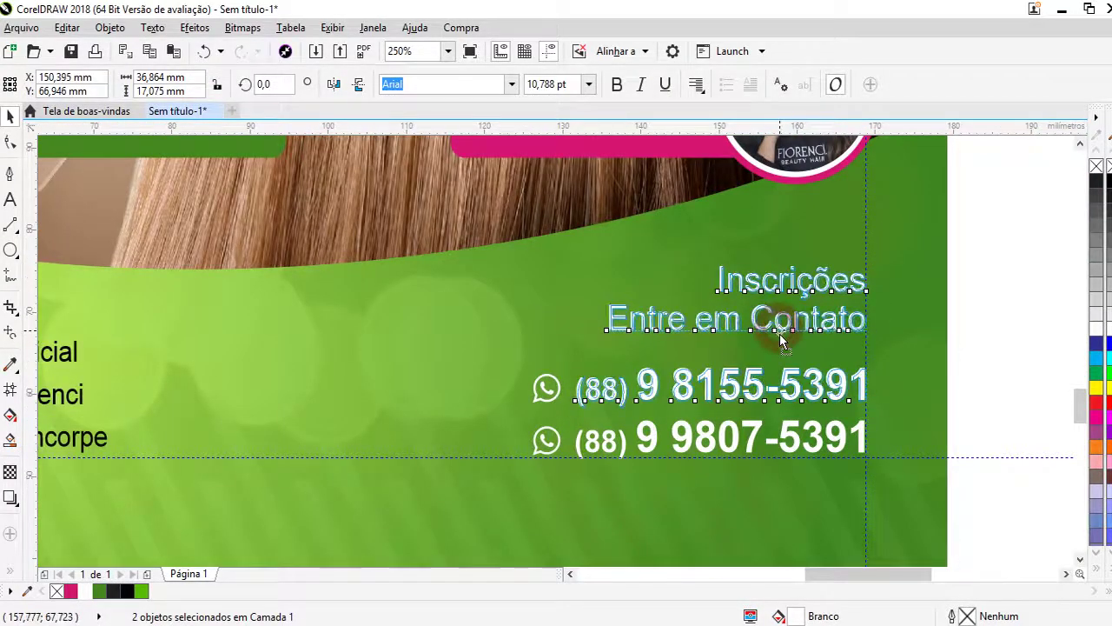
key("ctrl+z")
left_click(1006, 293)
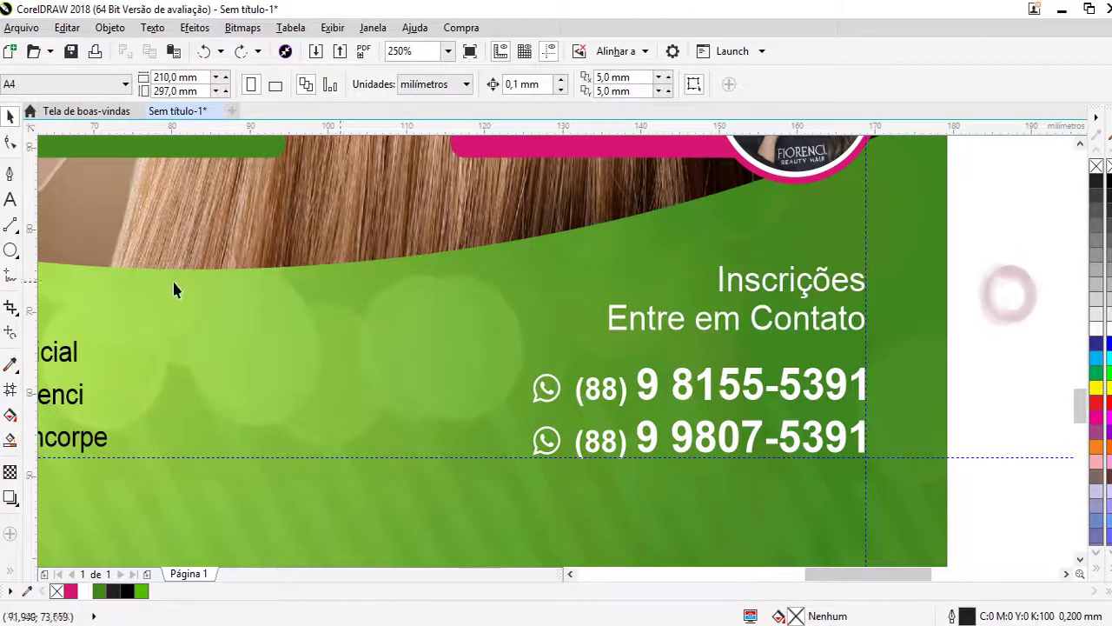
- Set 'Entre em Contato' to 10 pt and make 'Inscrições' bold 14 pt
left_click(12, 199)
left_click_drag(865, 318, 520, 318)
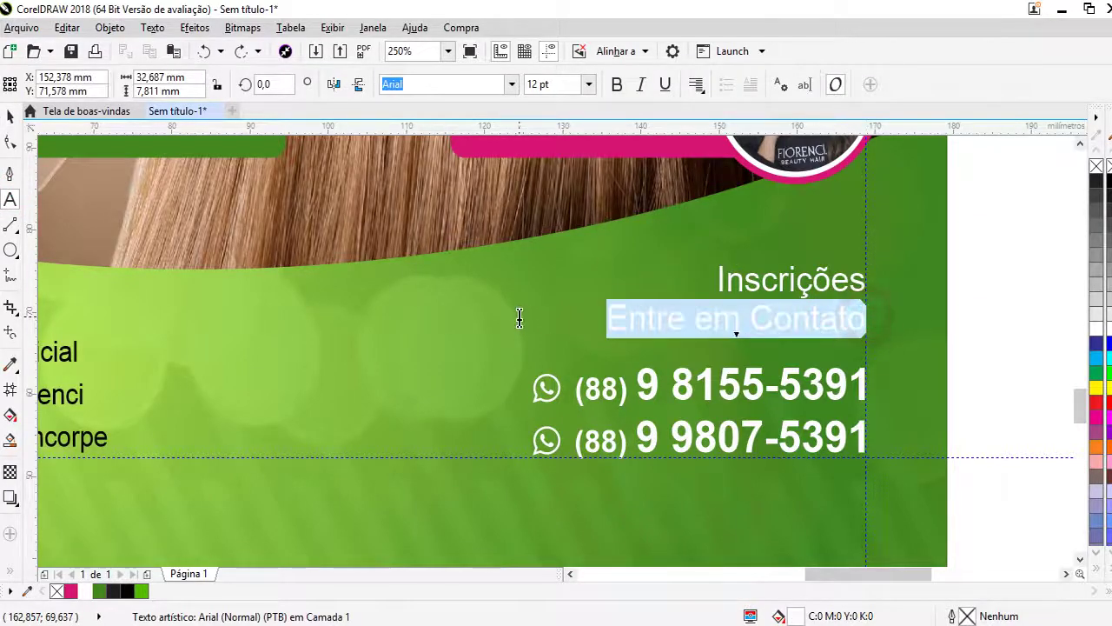
left_click(571, 83)
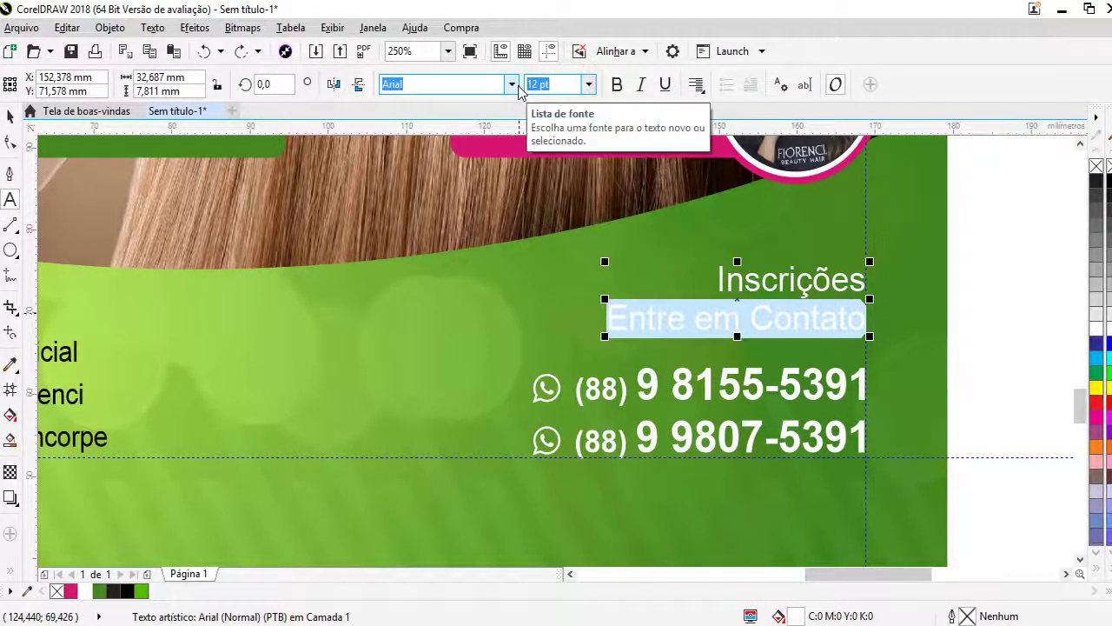
type("10")
key("Return")
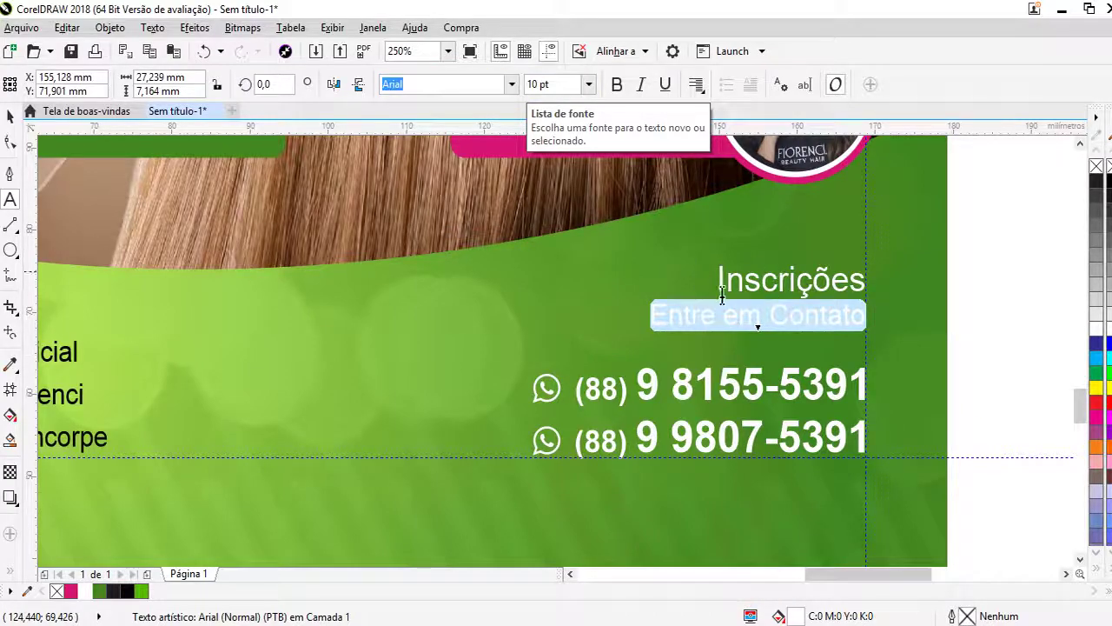
left_click_drag(719, 278, 865, 280)
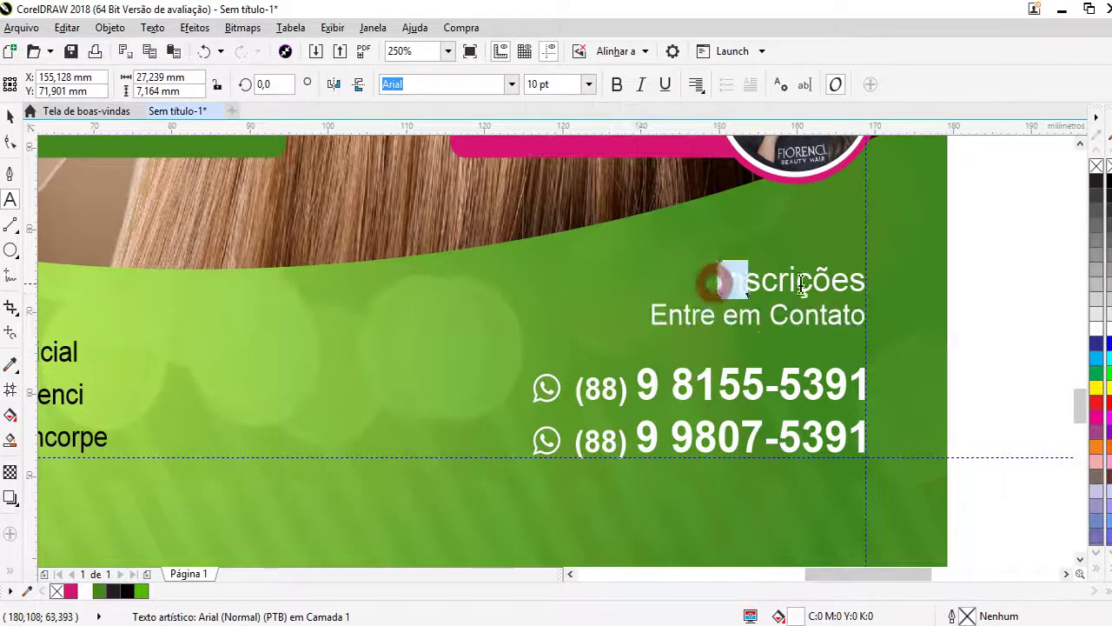
left_click(614, 85)
left_click(588, 83)
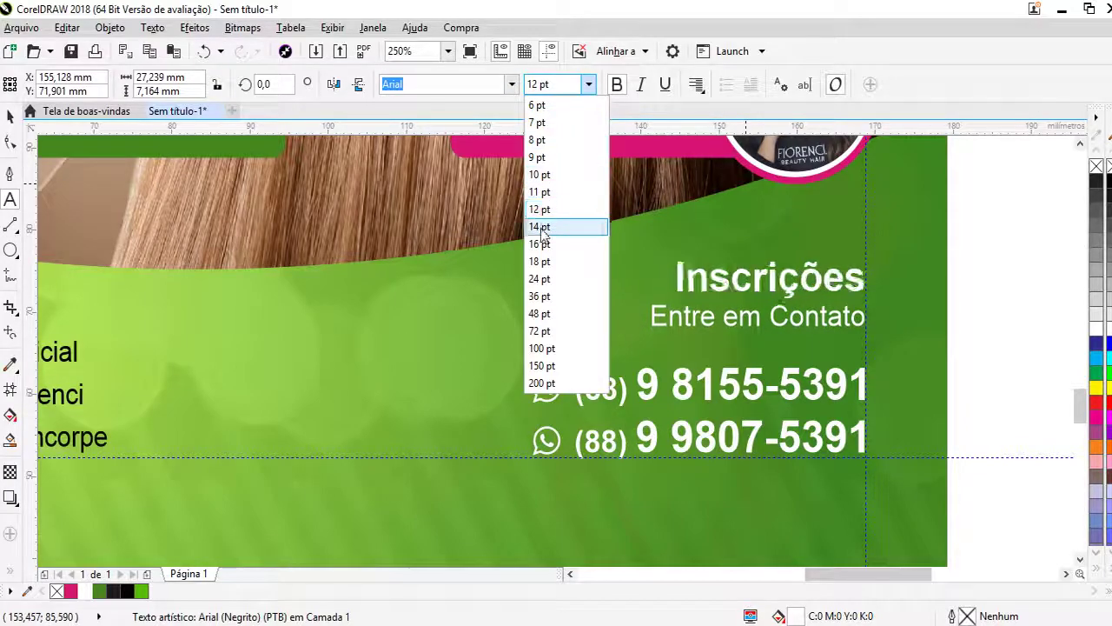
key("Escape")
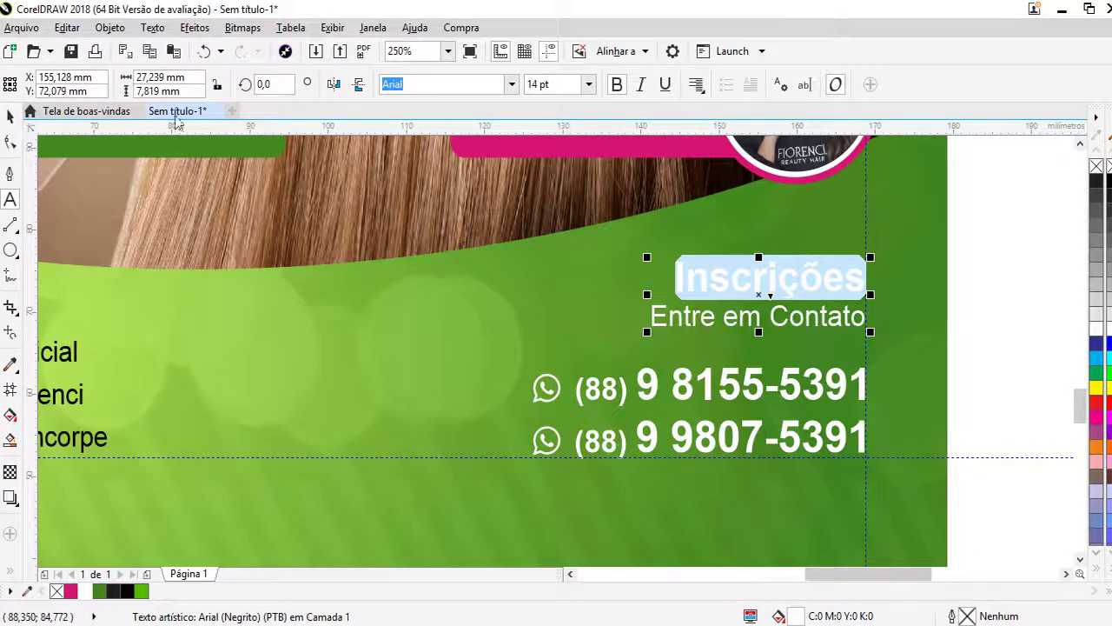
left_click(10, 116)
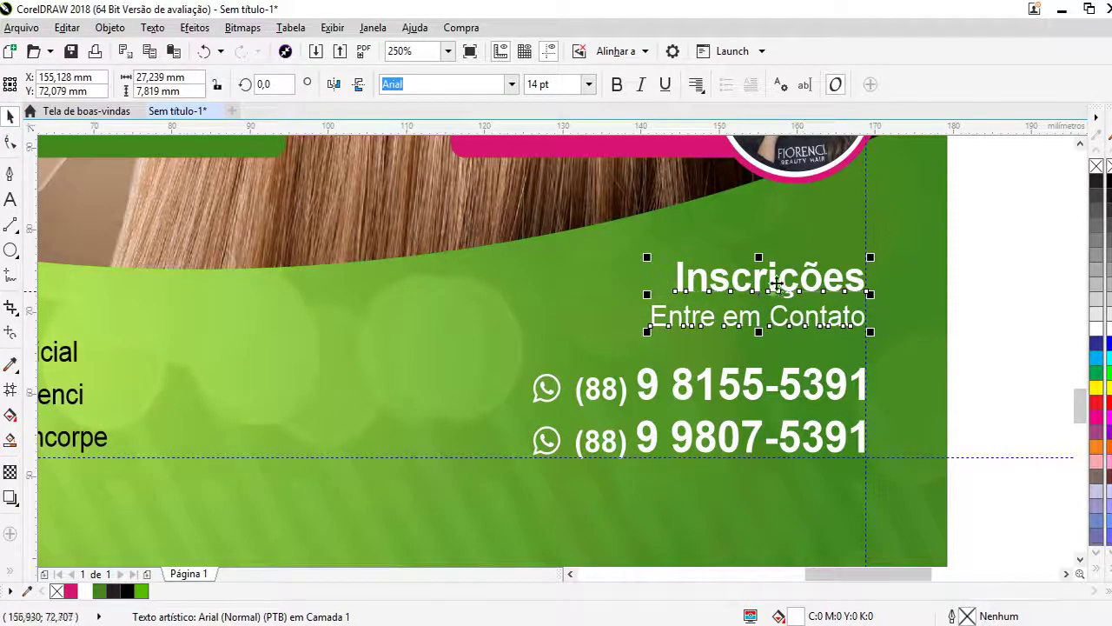
- Select the three social media handles together with their icons
left_click(772, 283)
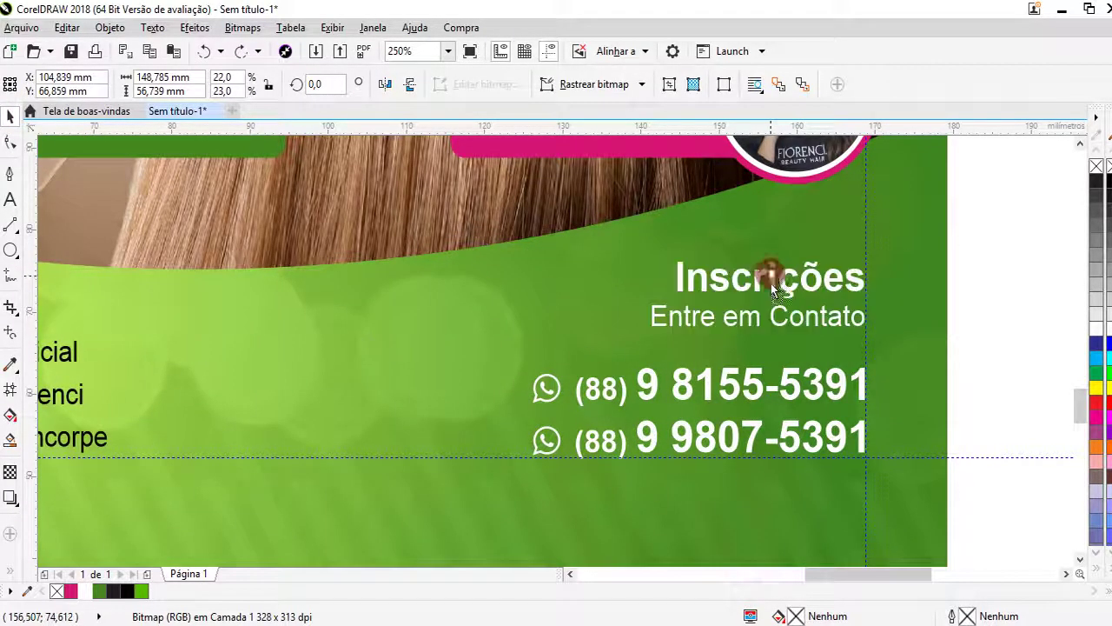
left_click(771, 287)
scroll(939, 280, "down", 2)
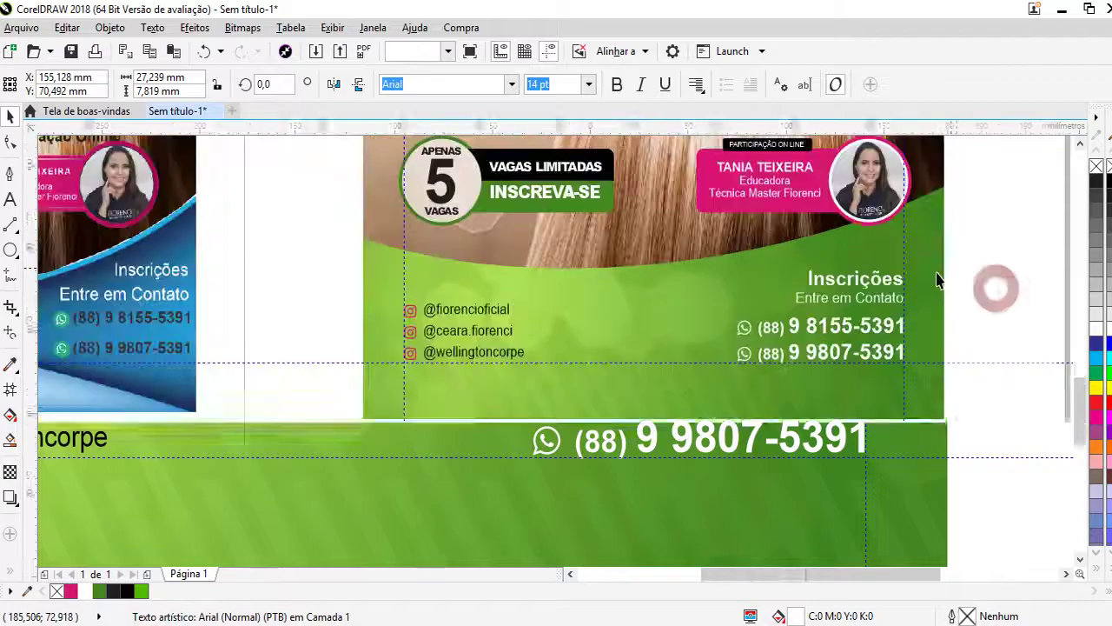
scroll(609, 300, "up", 3)
left_click(608, 293)
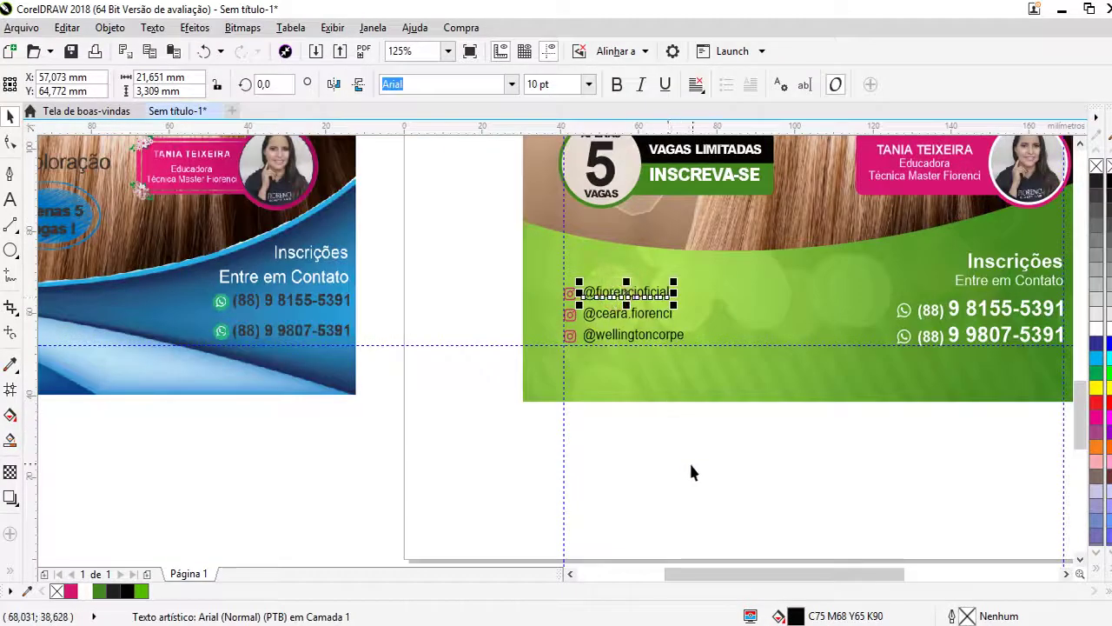
left_click_drag(697, 437, 509, 248)
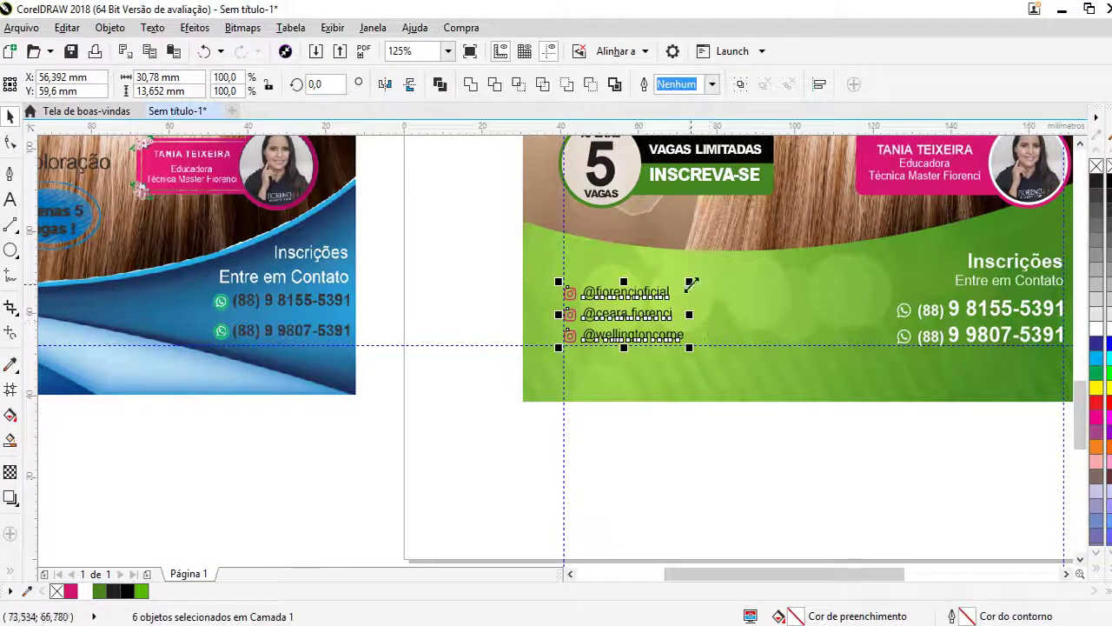
- Scale up the three social handles and their icons by a corner handle
left_click_drag(691, 284, 714, 270)
left_click(737, 455)
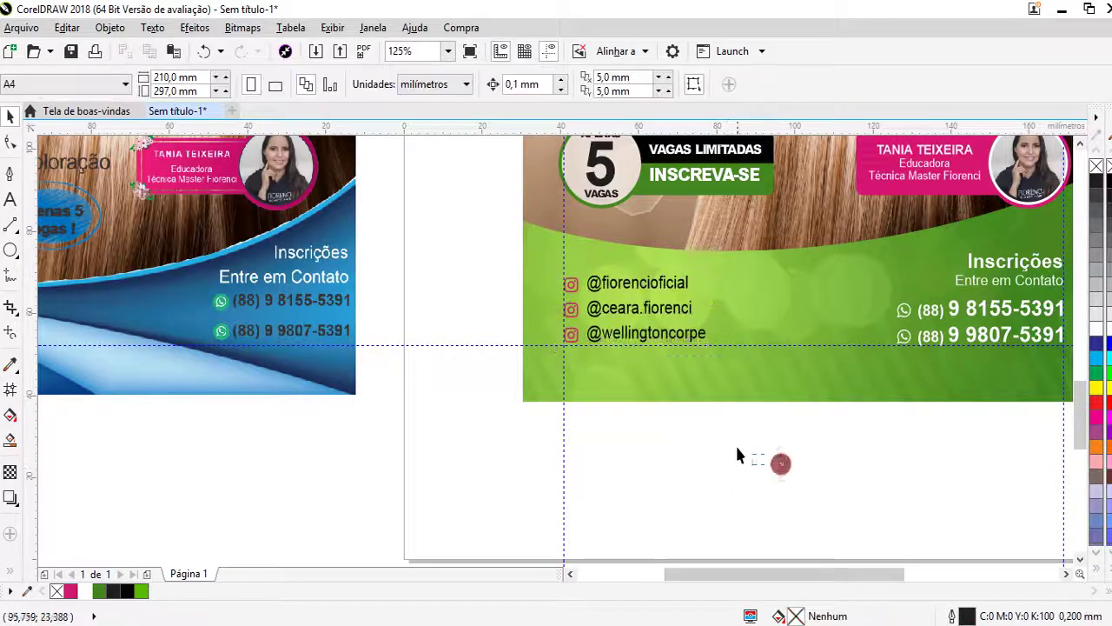
mouse_move(737, 450)
left_mouse_down()
mouse_move(570, 263)
mouse_move(581, 258)
left_mouse_up()
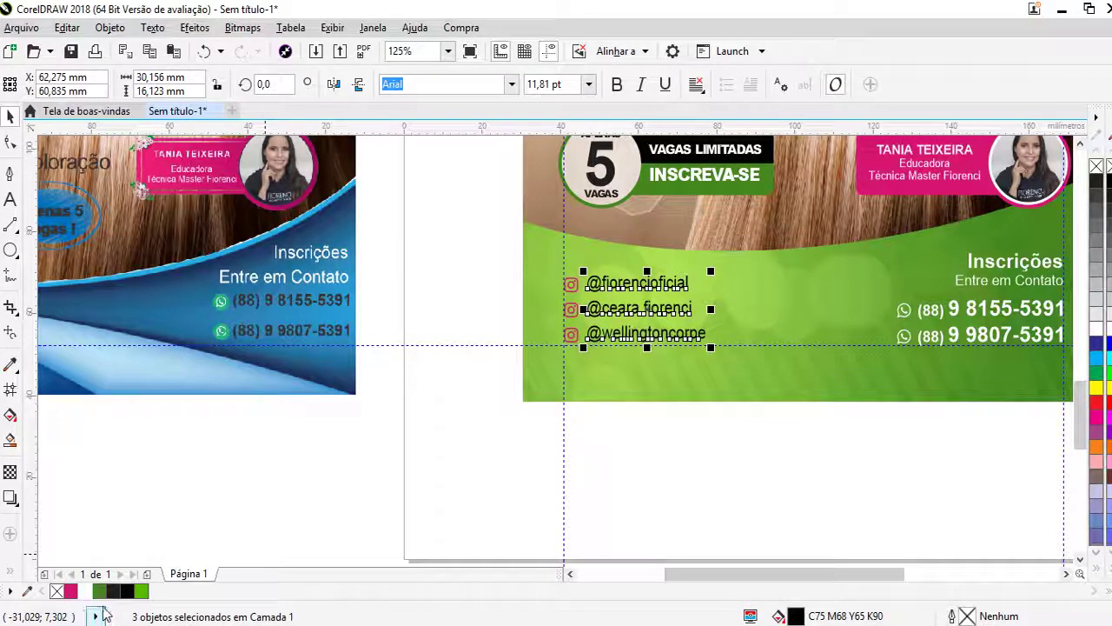
left_click(487, 434)
- Select the green flyer banner image
scroll(764, 397, "down", 3)
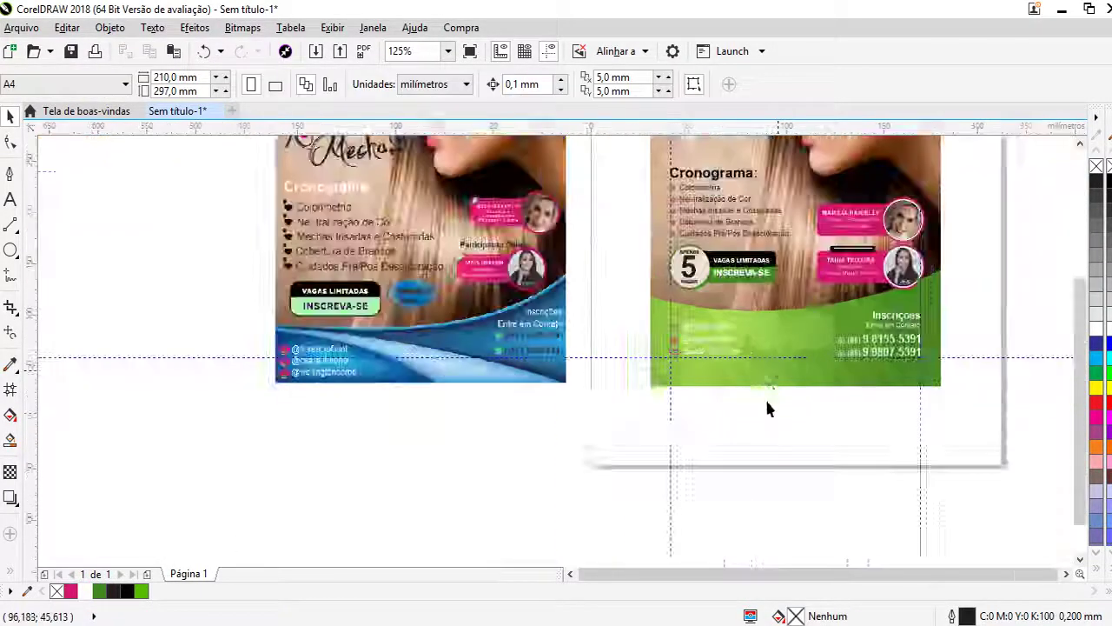
scroll(763, 369, "down", 2)
scroll(763, 370, "up", 2)
left_click(789, 345)
scroll(786, 345, "up", 2)
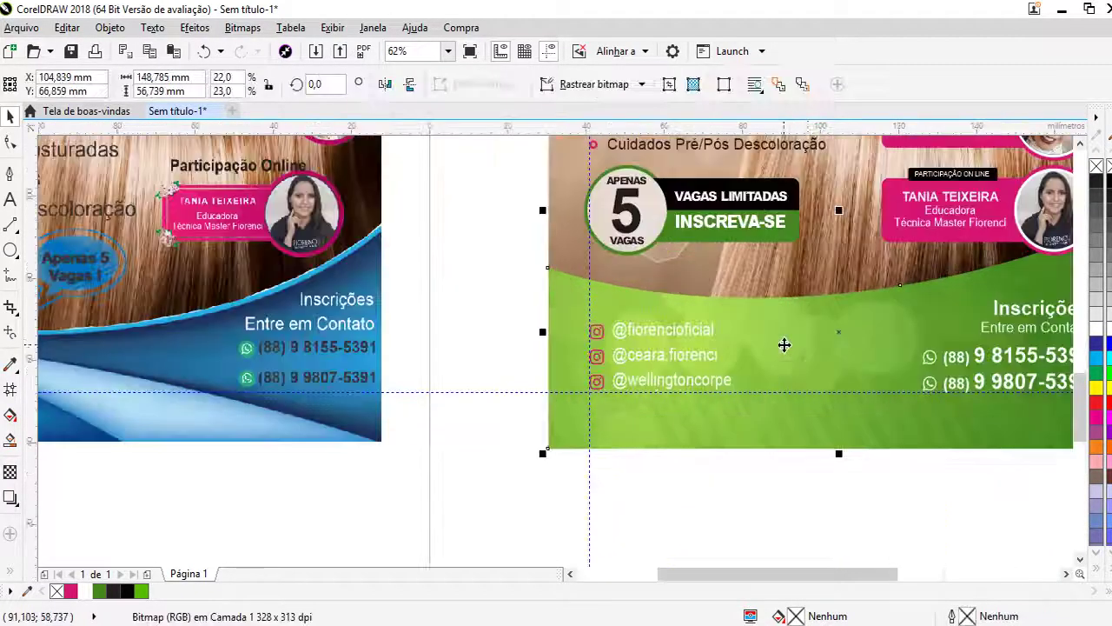
scroll(385, 263, "down", 2)
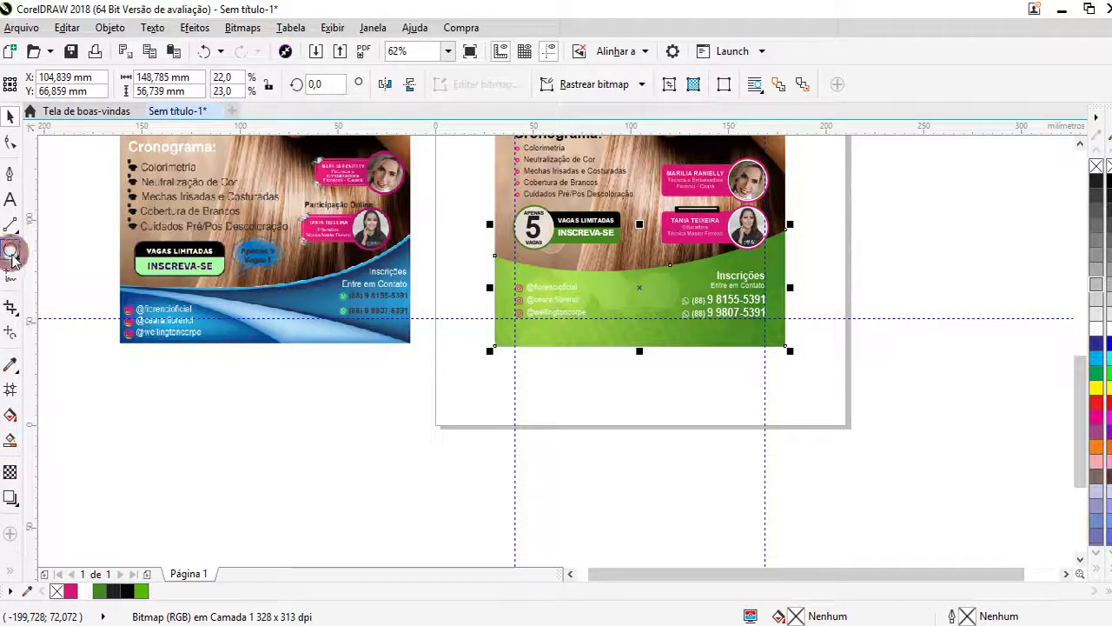
- Add a dark green, outline-free rectangle at lower left with a left-to-right transparency fade
left_click(12, 257)
left_click(61, 249)
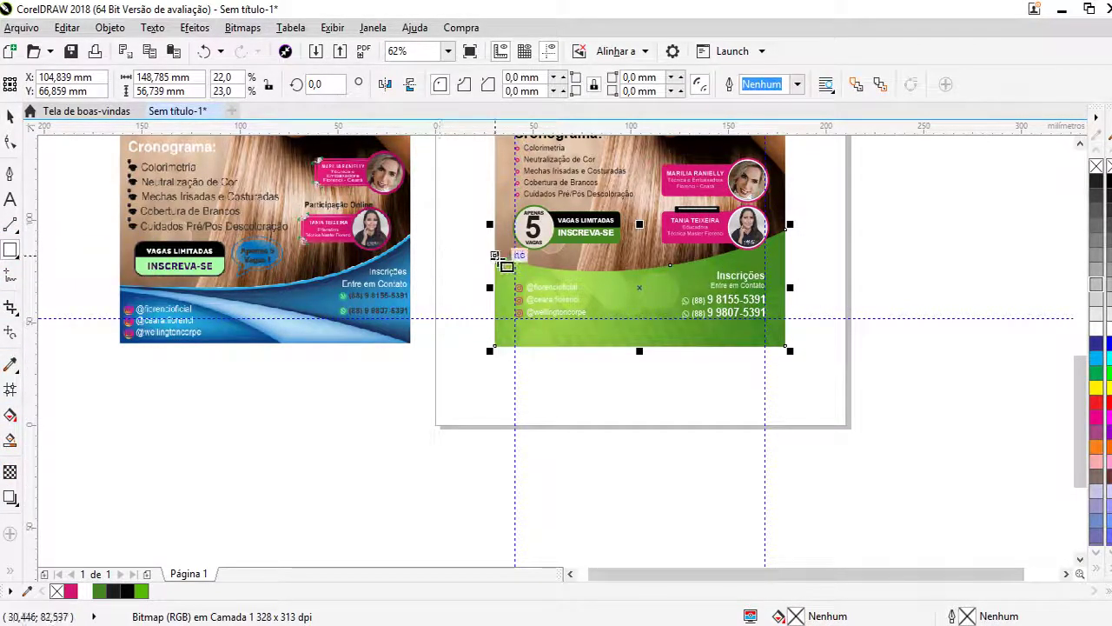
left_click_drag(497, 257, 643, 346)
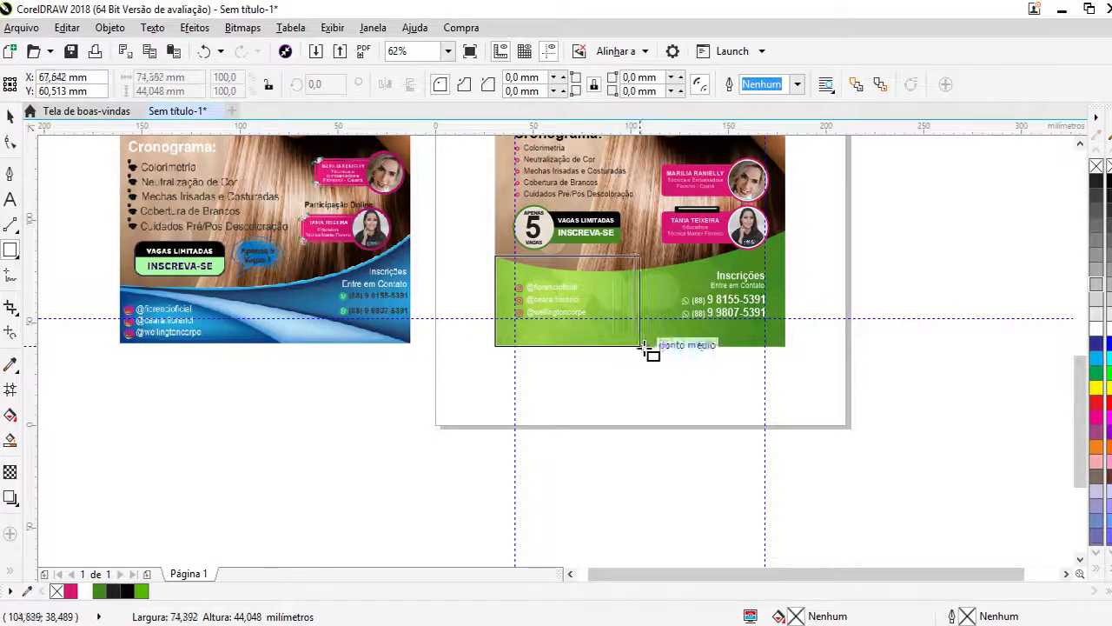
left_click(100, 591)
scroll(584, 282, "up", 2)
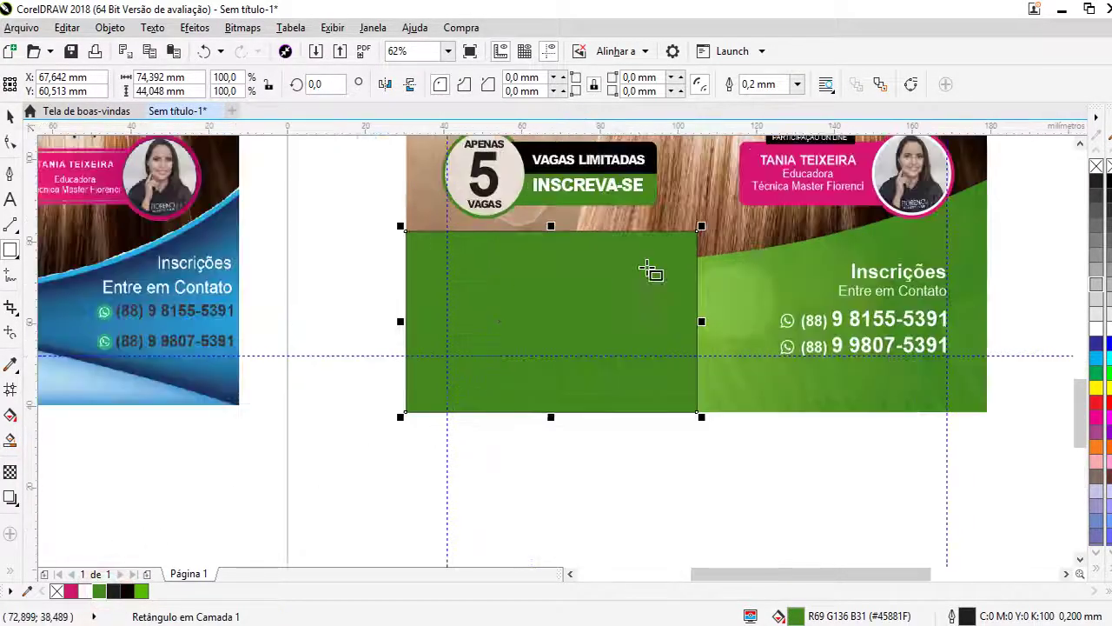
right_click(1096, 166)
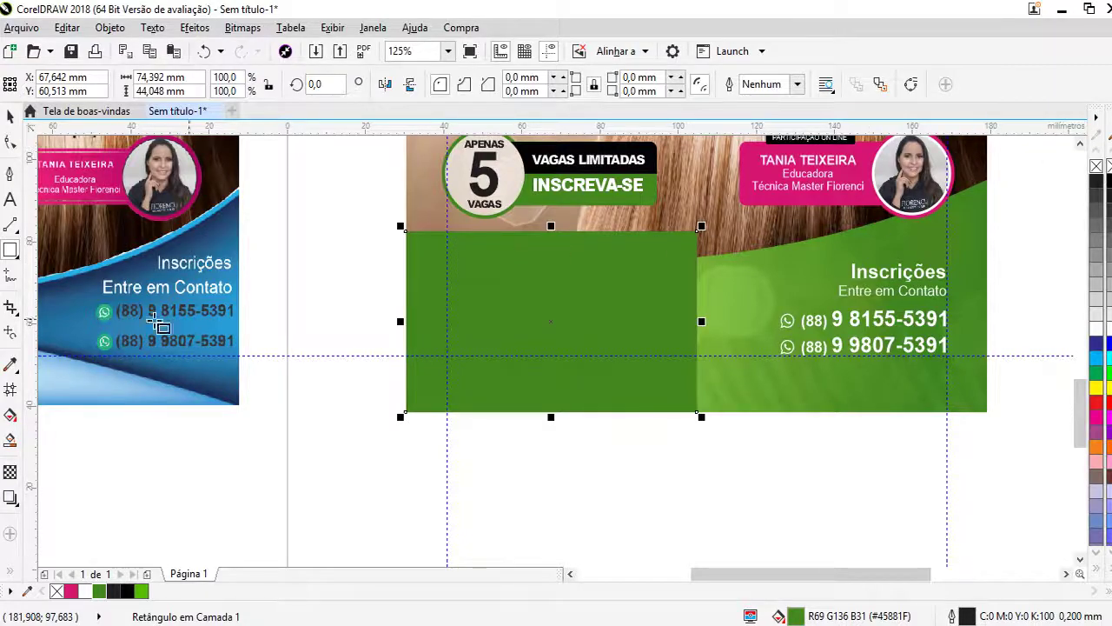
left_click(10, 471)
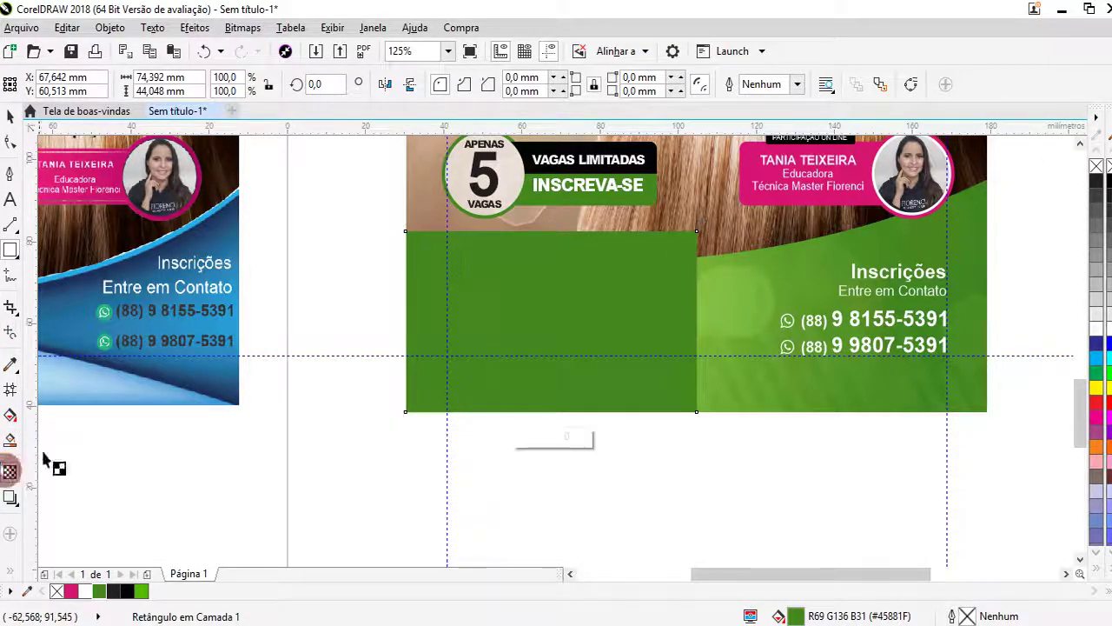
left_click_drag(459, 326, 724, 327)
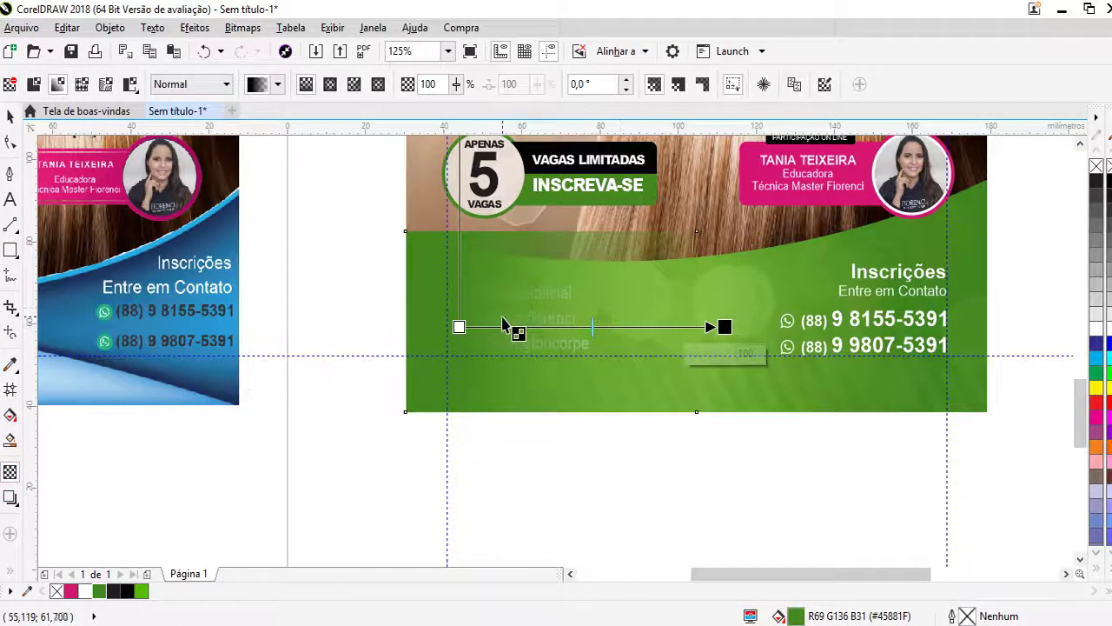
left_click_drag(458, 327, 434, 327)
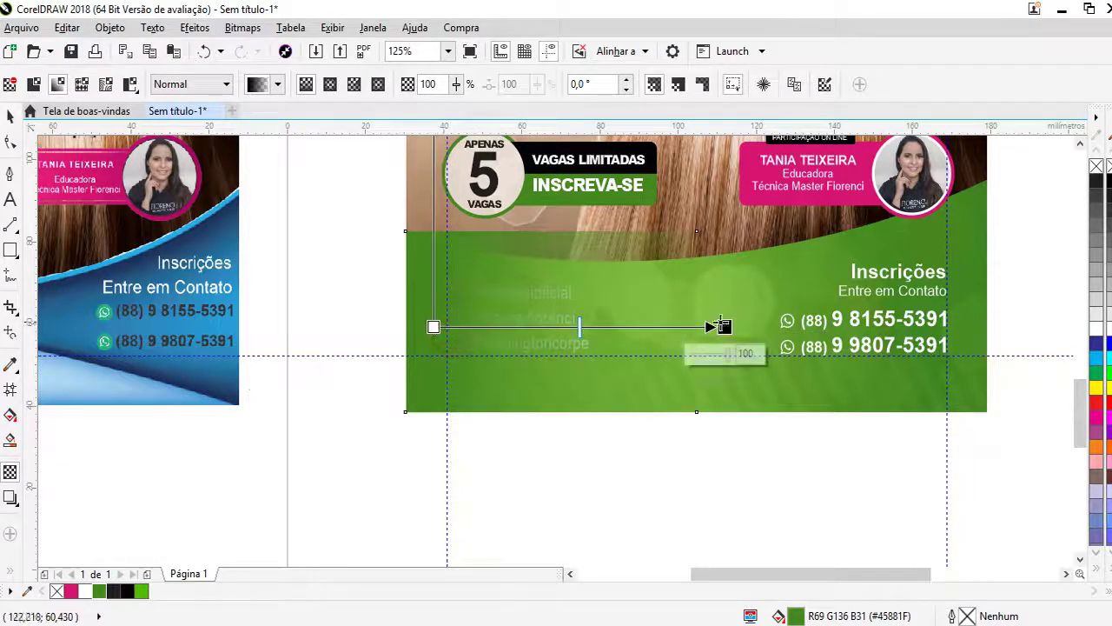
left_click_drag(586, 330, 617, 326)
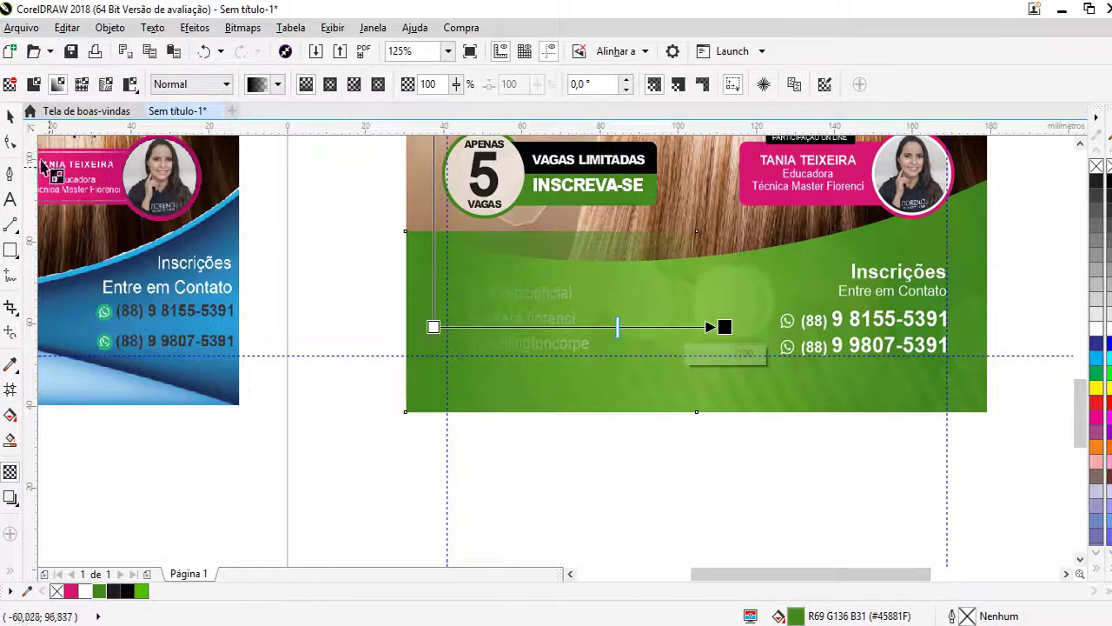
left_click(9, 116)
left_click(283, 247)
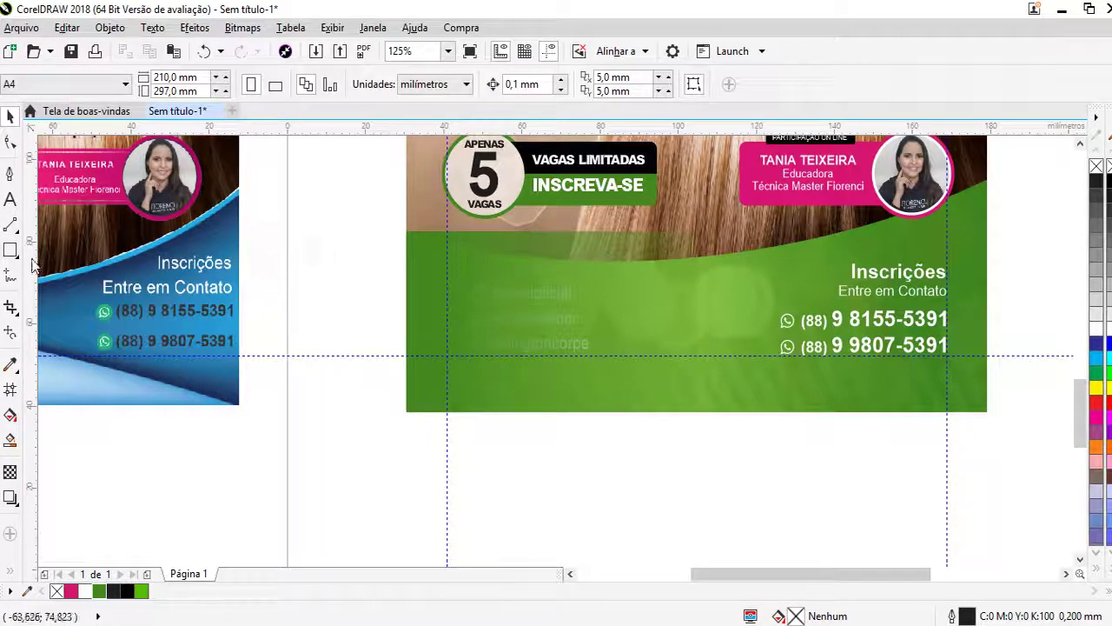
- Trim the green banner with a rectangle over its top-left area and delete the leftover rectangle
left_click(10, 249)
left_click_drag(373, 177, 745, 311)
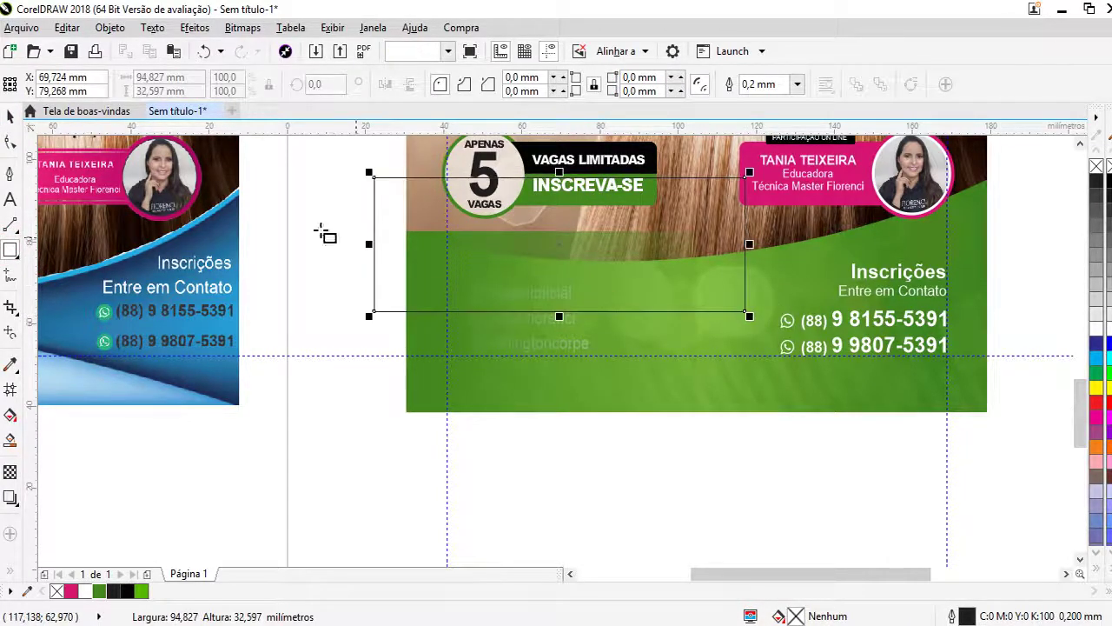
left_click(10, 116)
left_click(732, 211)
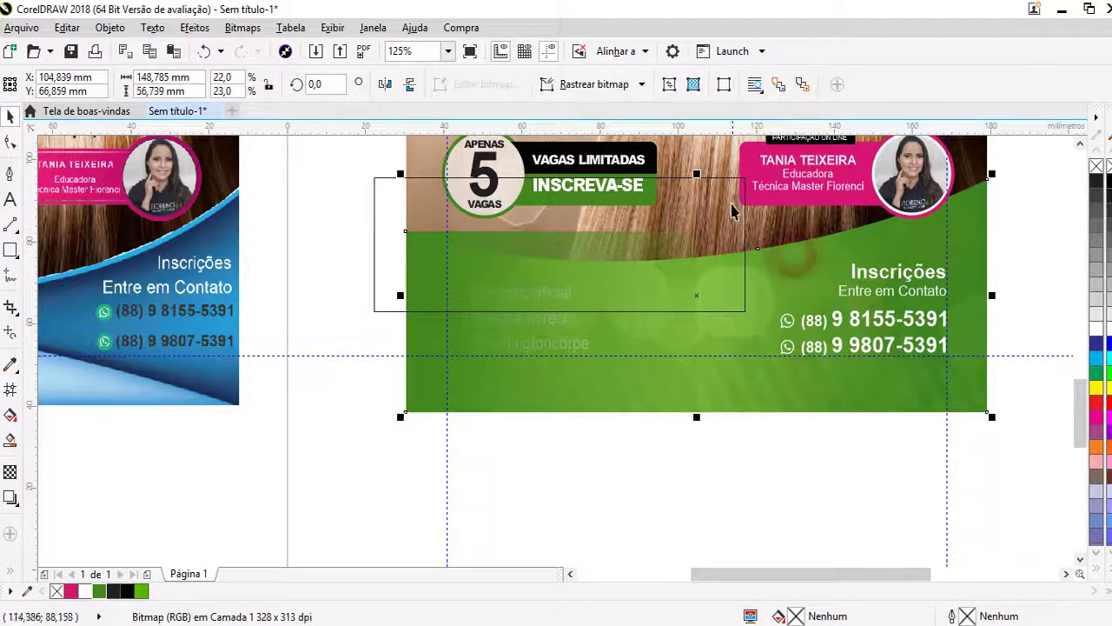
left_click(744, 198, "shift")
left_click(493, 86)
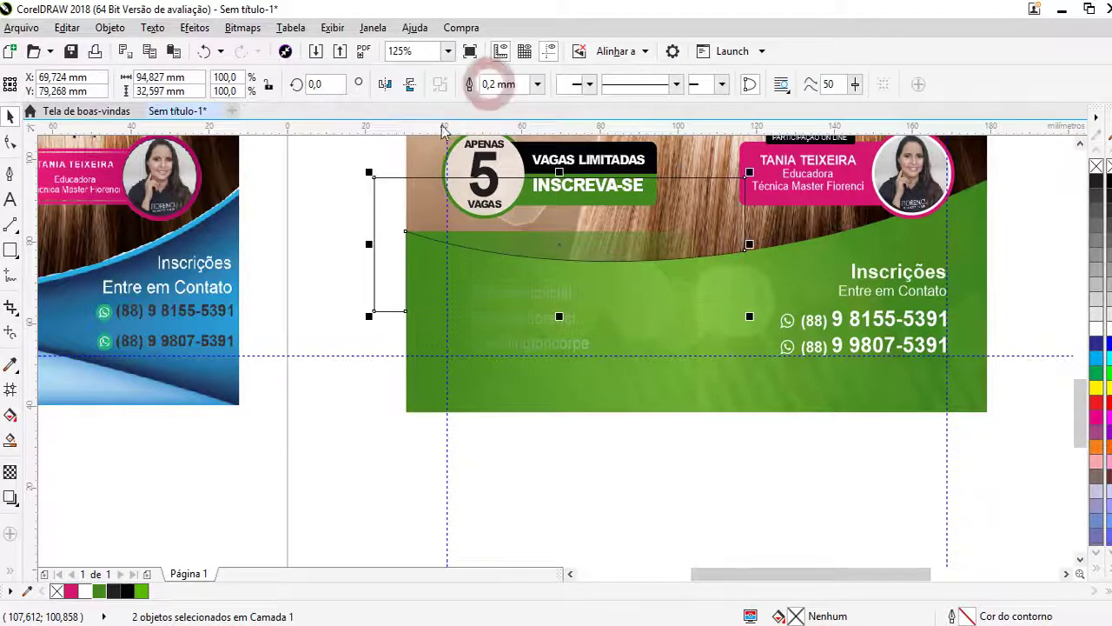
left_click(367, 193)
left_click(380, 208)
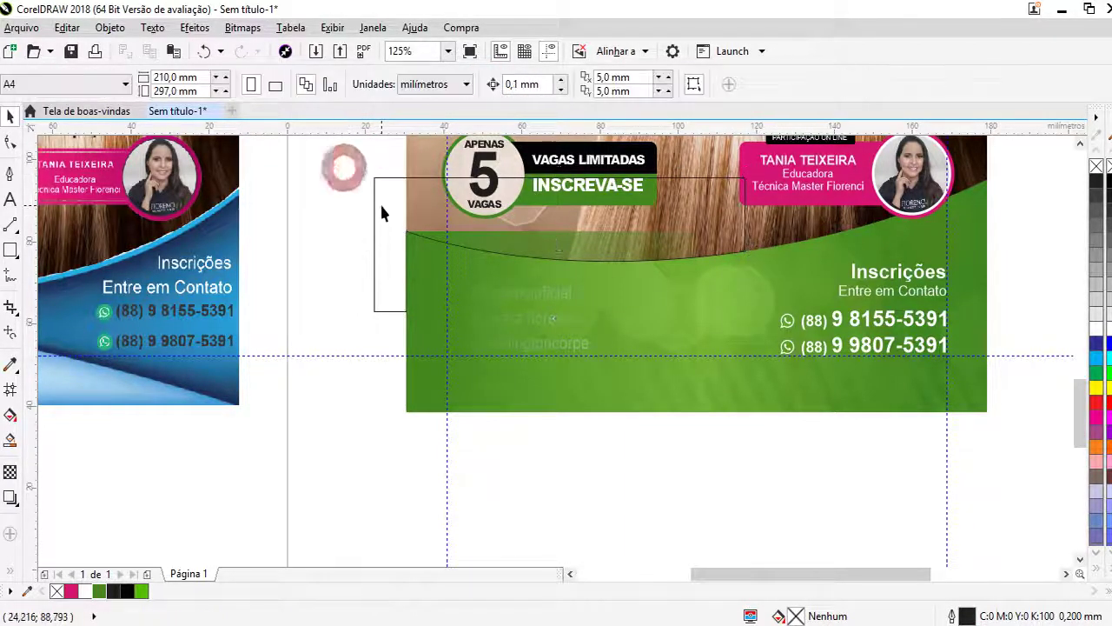
left_click(466, 336)
left_click(479, 392, "shift")
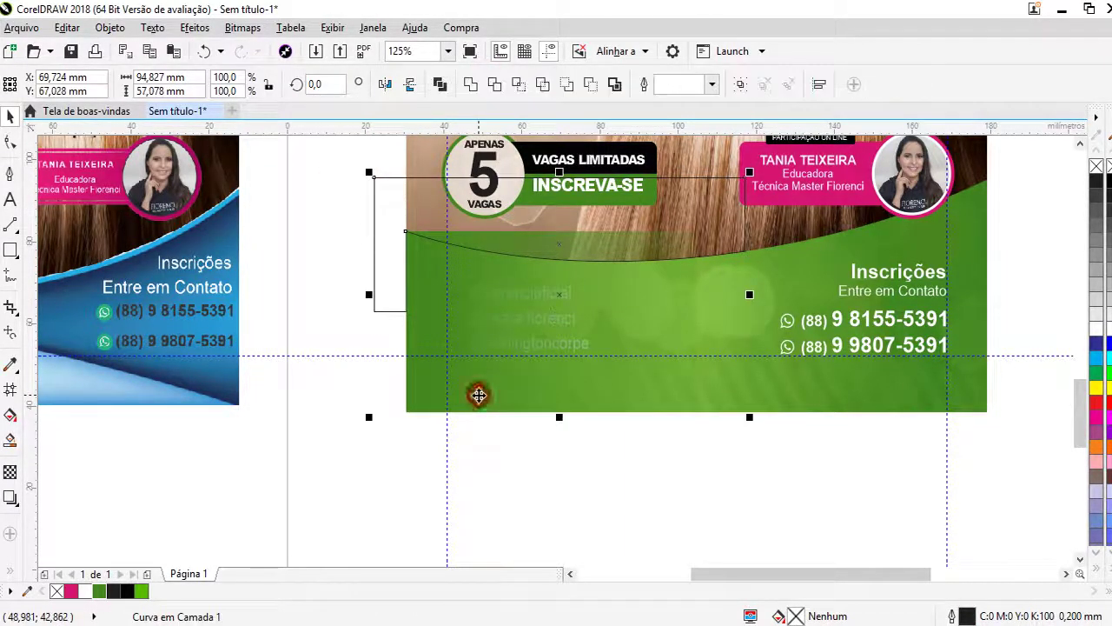
left_click(492, 86)
key("Delete")
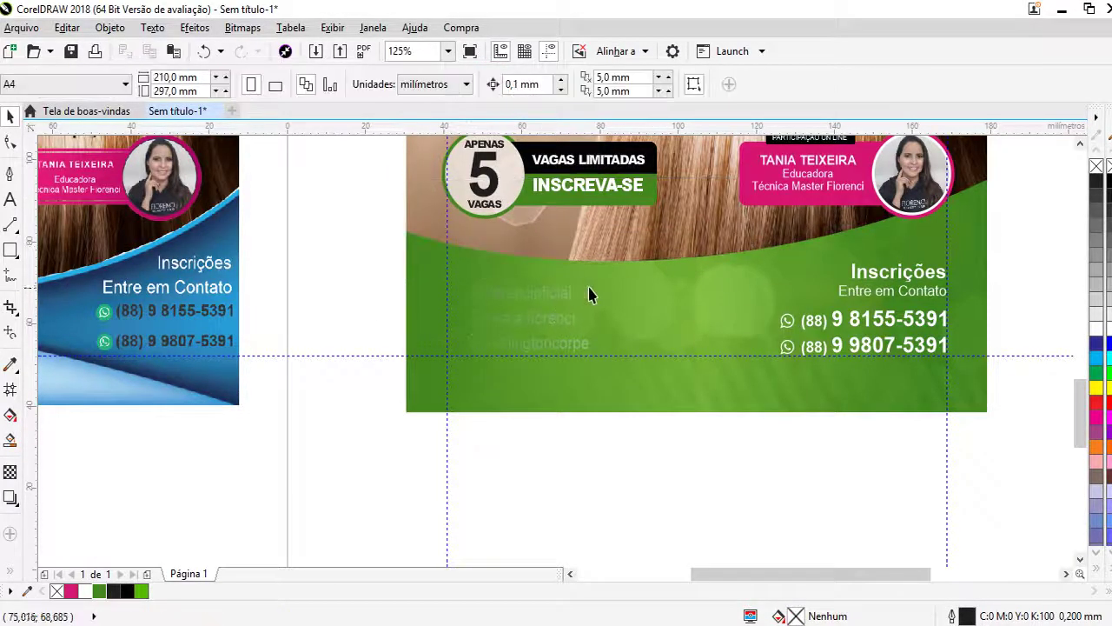
- Merge the two trimmed banner pieces into one shape
left_click(686, 286)
left_click(762, 288, "shift")
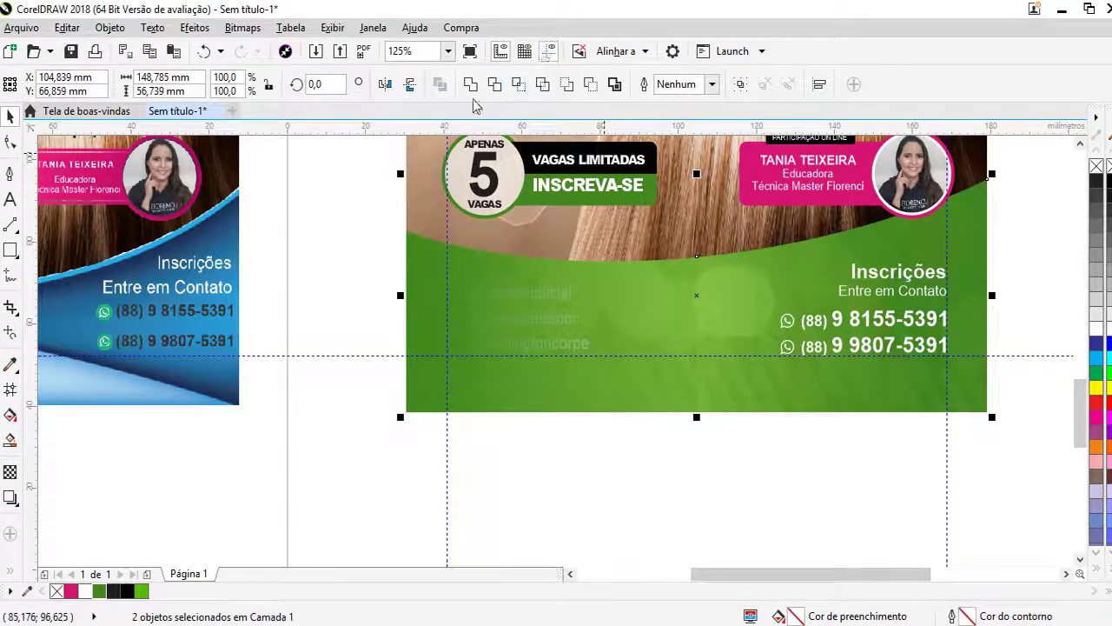
left_click(740, 84)
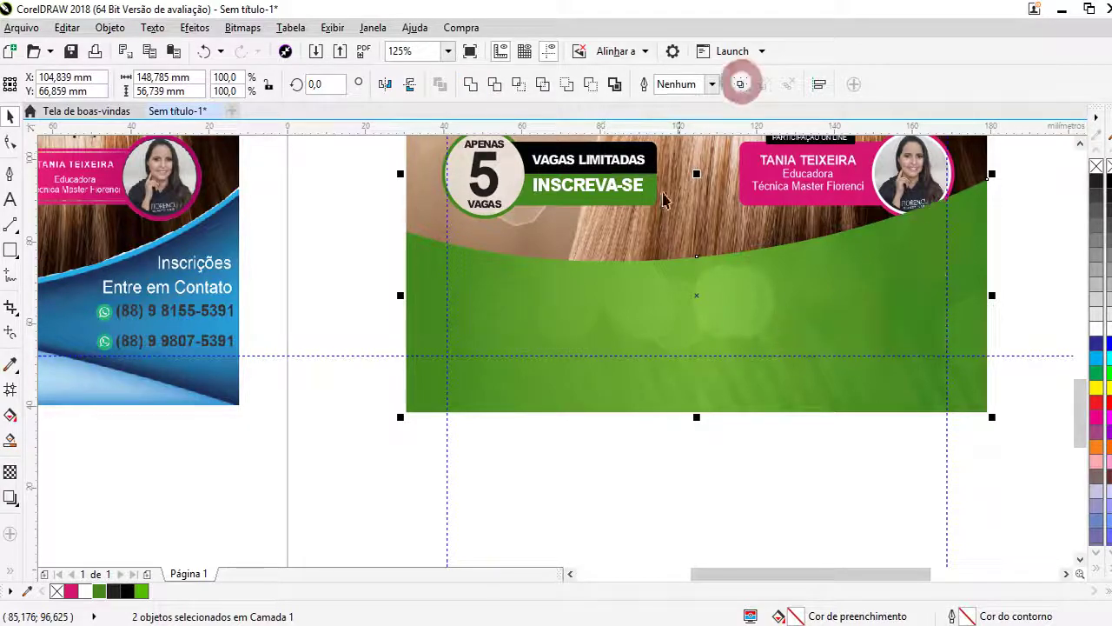
- Bring the contact and social-media text to the front of the page (Ordenar > Para Frente da Página)
left_click_drag(302, 242, 1063, 392)
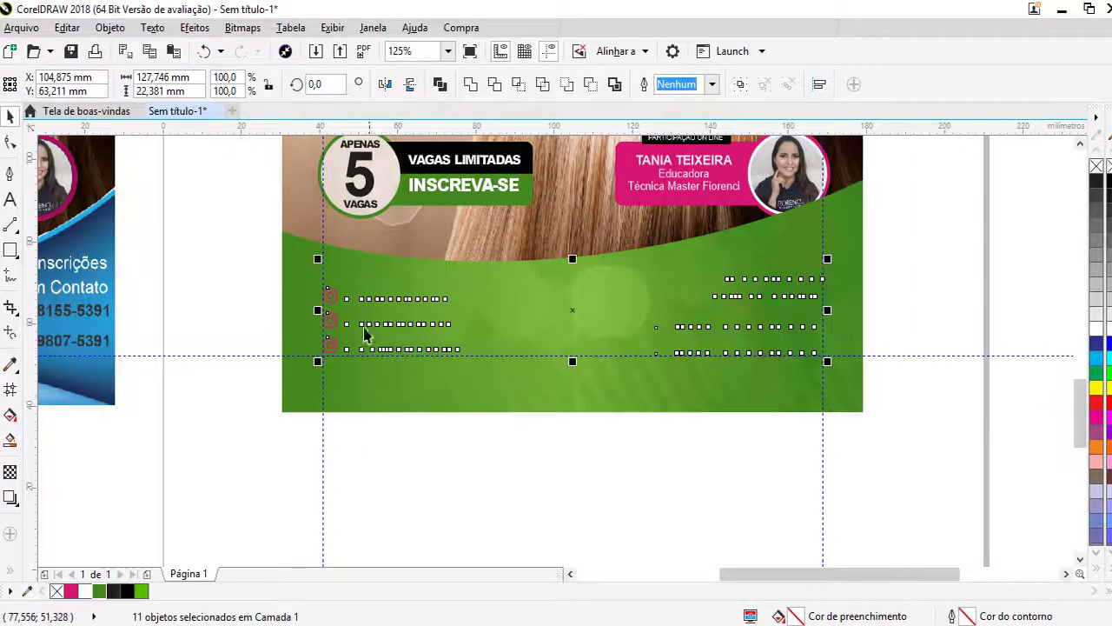
right_click(332, 317)
mouse_move(452, 455)
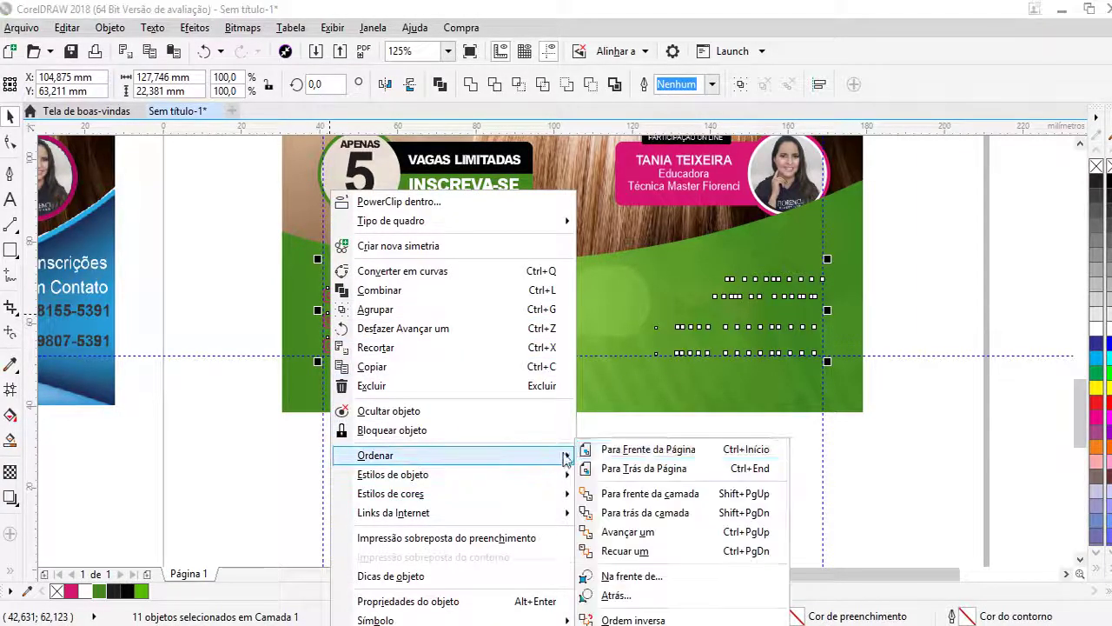
left_click(602, 447)
- Make the three social-media icons white and zoom out to show both flyers
left_click_drag(218, 248, 372, 391)
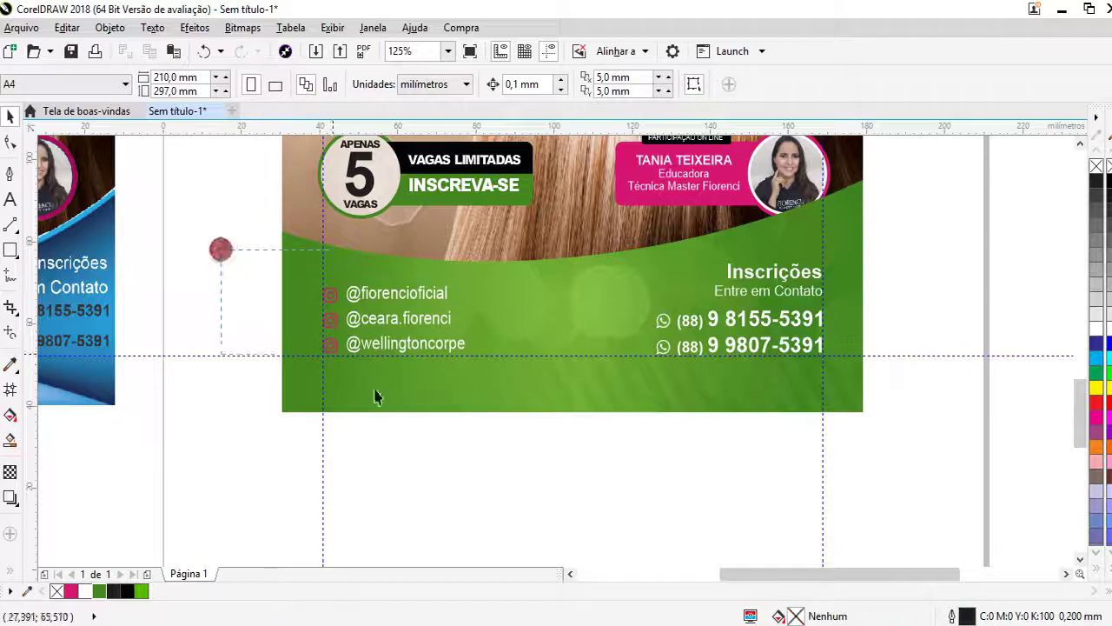
left_click(71, 591)
left_click(212, 453)
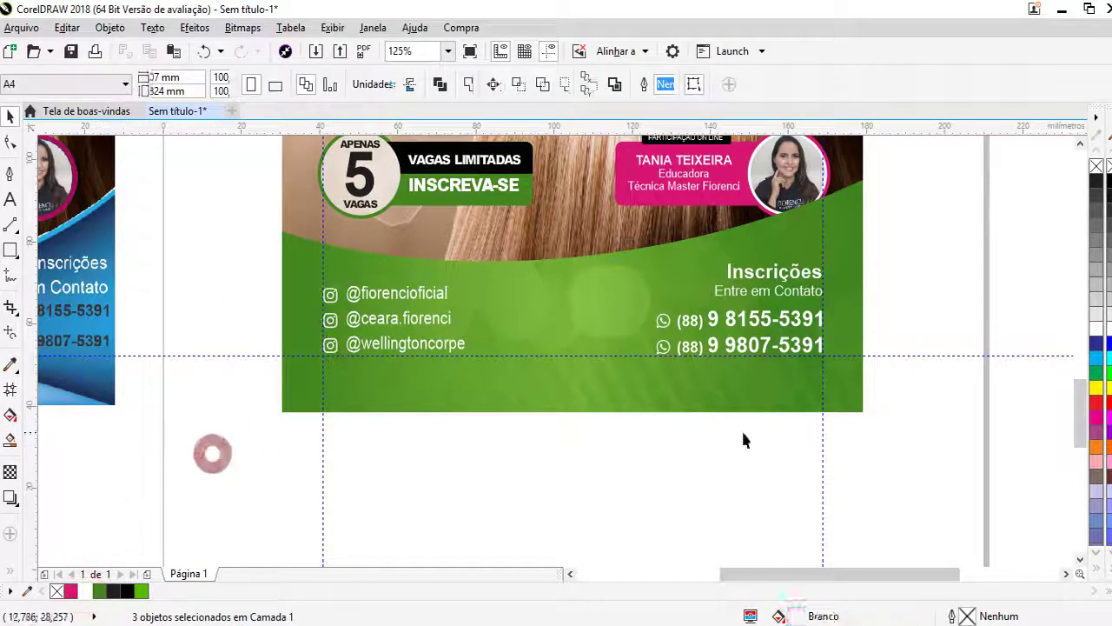
key("F4")
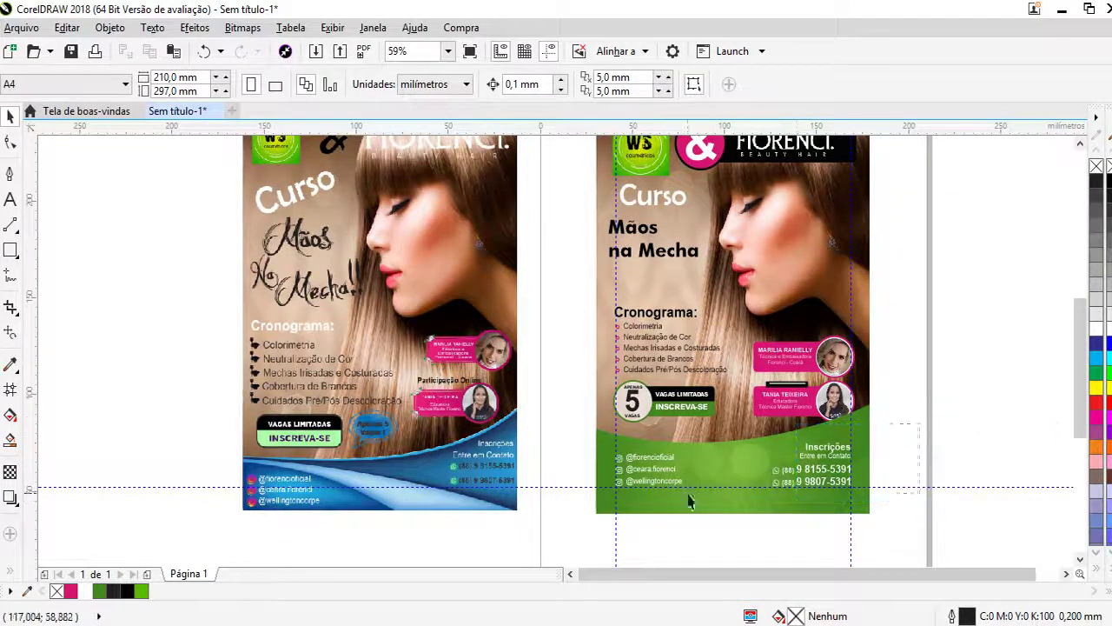
- Slightly shrink the three social-media text lines
left_click_drag(921, 491, 689, 497)
scroll(686, 473, "up", 4)
mouse_move(553, 434)
left_mouse_down()
mouse_move(686, 488)
mouse_move(712, 456)
mouse_move(696, 463)
left_mouse_up()
scroll(695, 460, "down", 3)
left_click(987, 441)
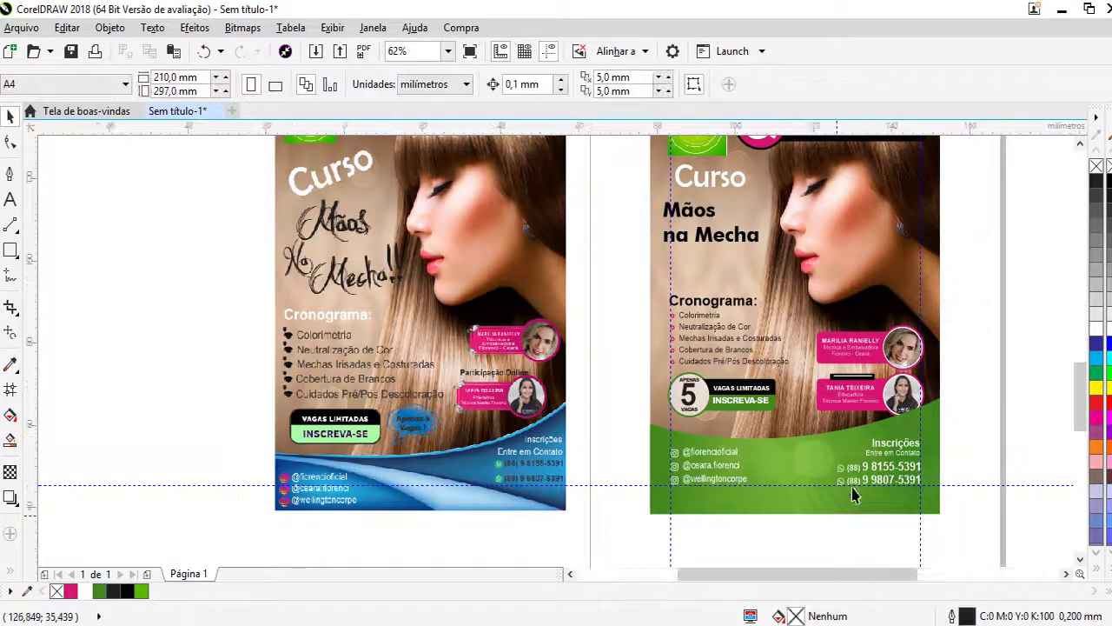
scroll(850, 470, "up", 3)
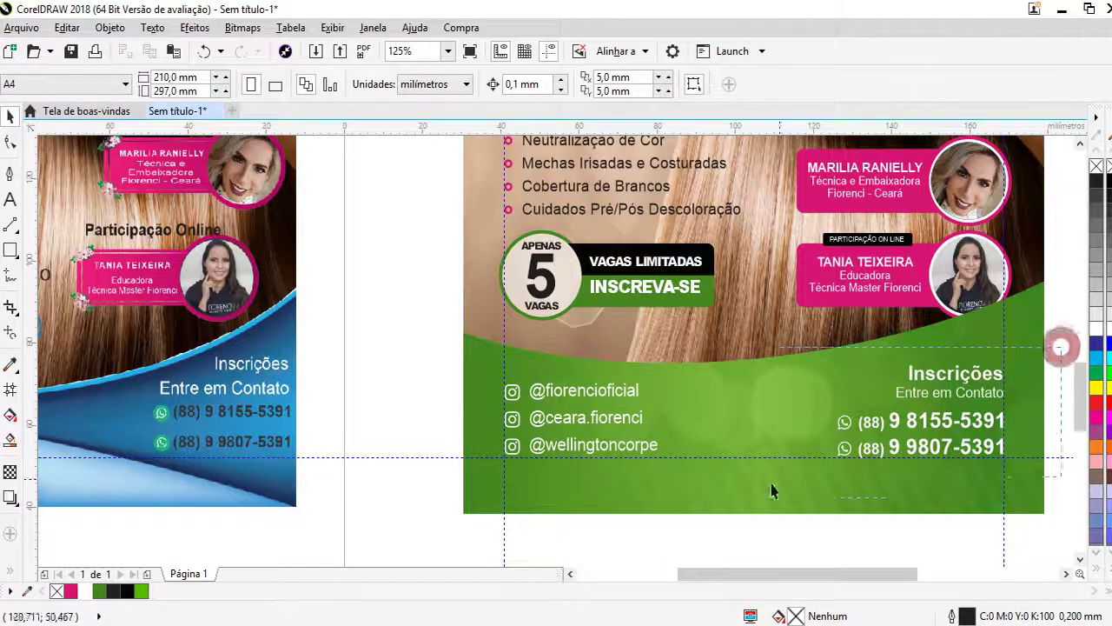
- Slightly enlarge the Inscrições heading and phone-number block
left_click_drag(1060, 346, 734, 497)
left_click_drag(832, 357, 820, 345)
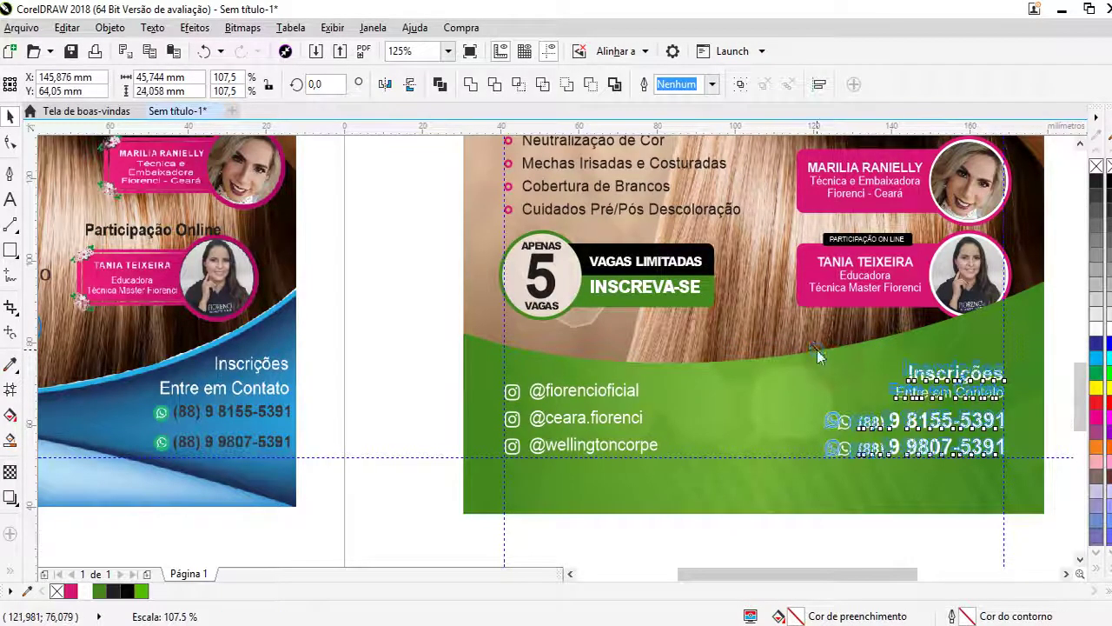
scroll(834, 347, "down", 2)
left_click(942, 254)
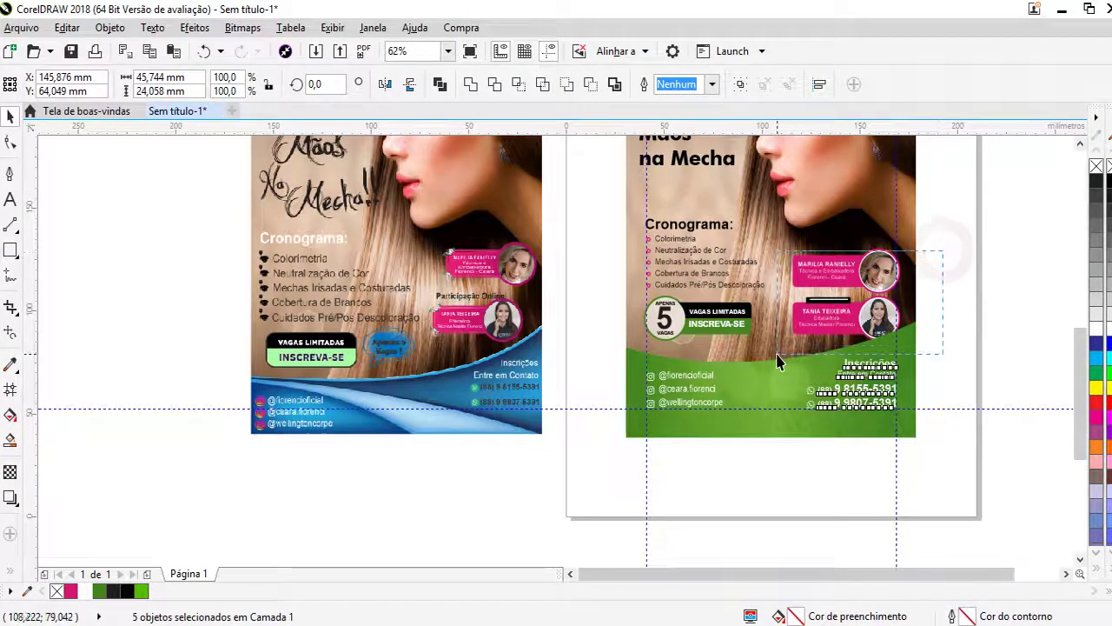
- Bring the two speaker name badges in front of the green footer
left_click_drag(956, 228, 772, 356)
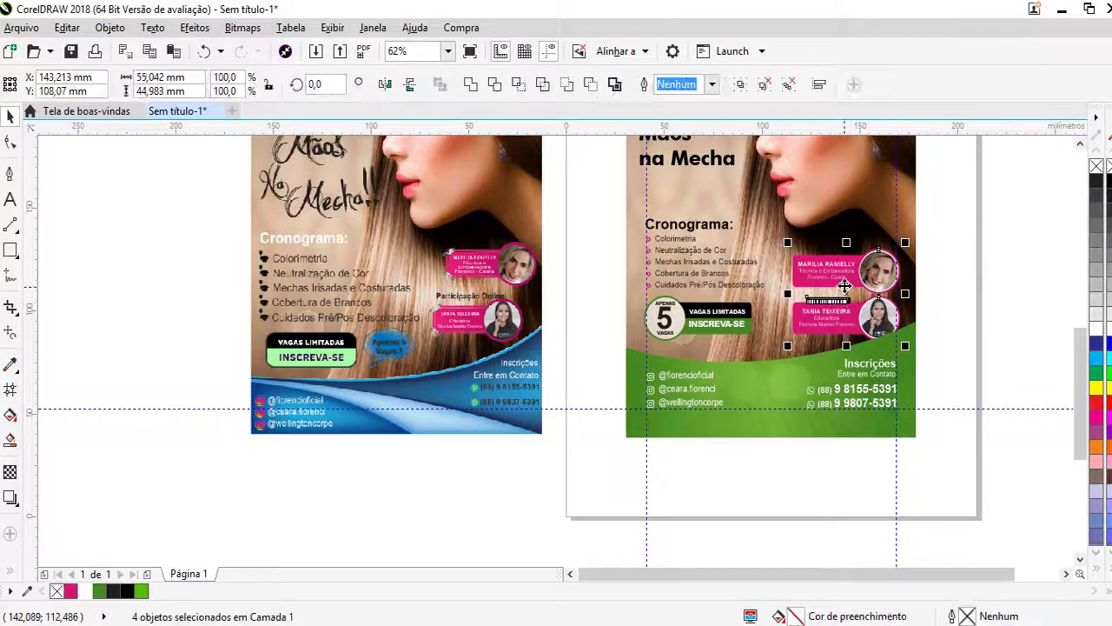
right_click(845, 295)
mouse_move(890, 455)
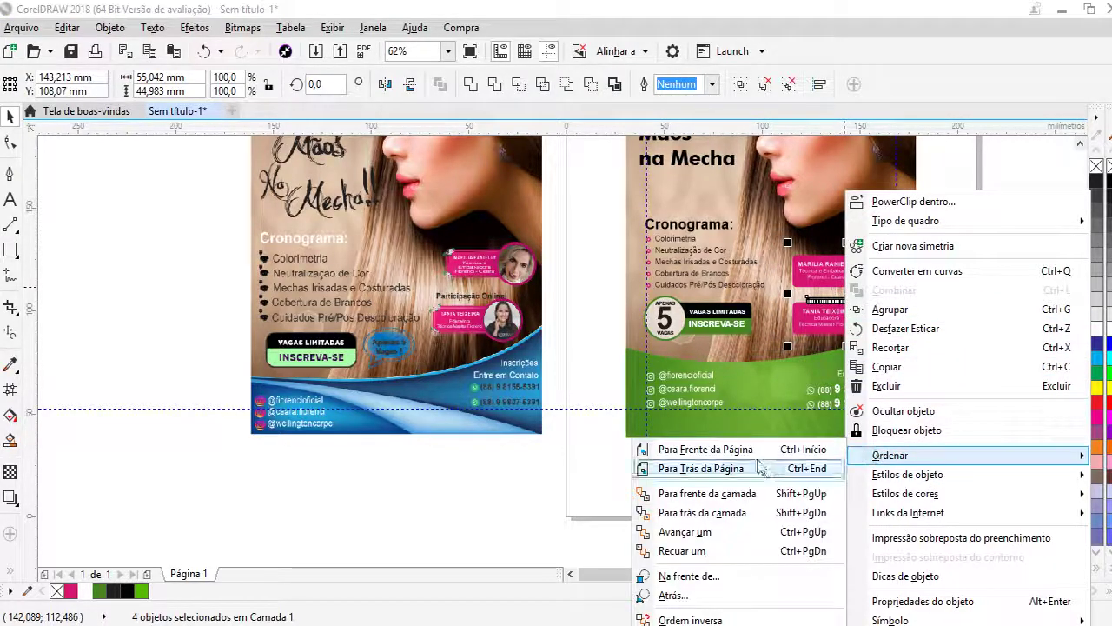
left_click(701, 468)
left_click(730, 470)
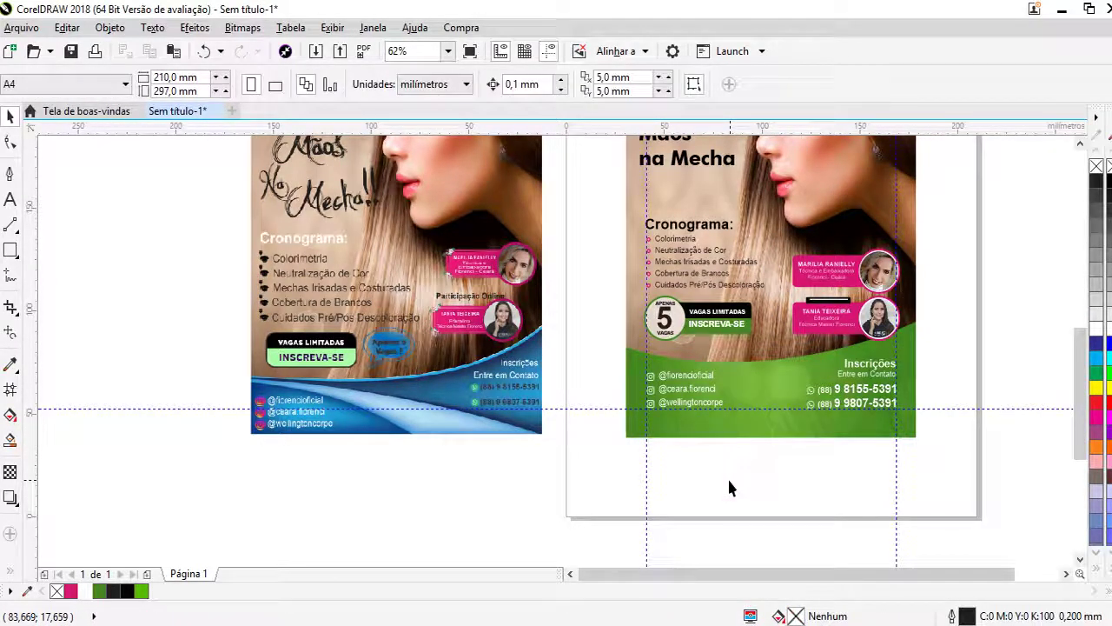
scroll(685, 477, "down", 2)
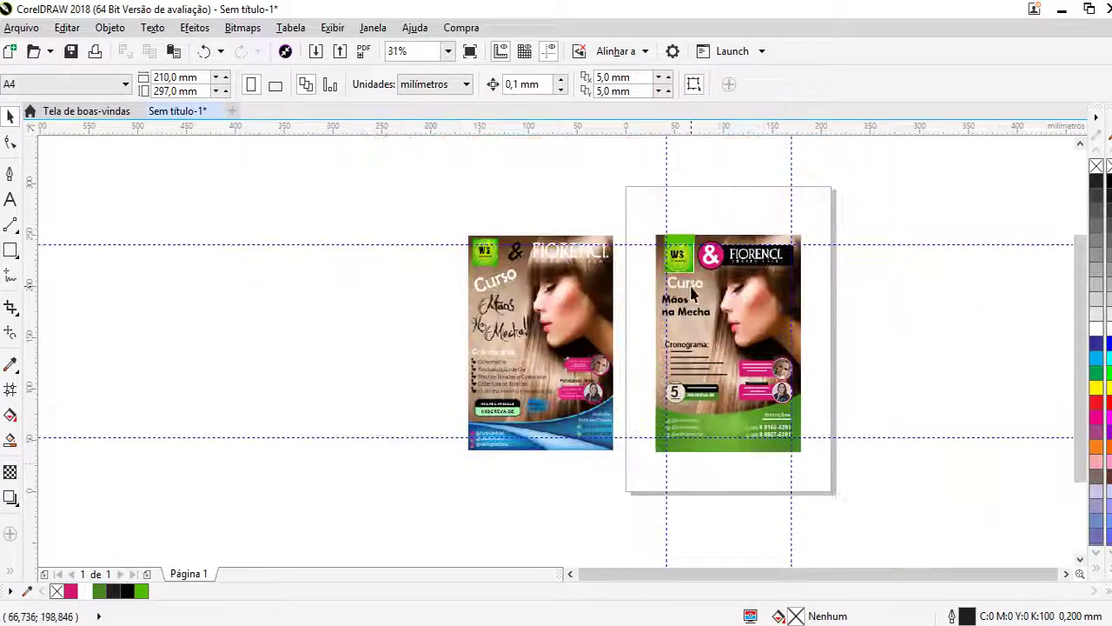
scroll(684, 298, "up", 2)
left_click(680, 317)
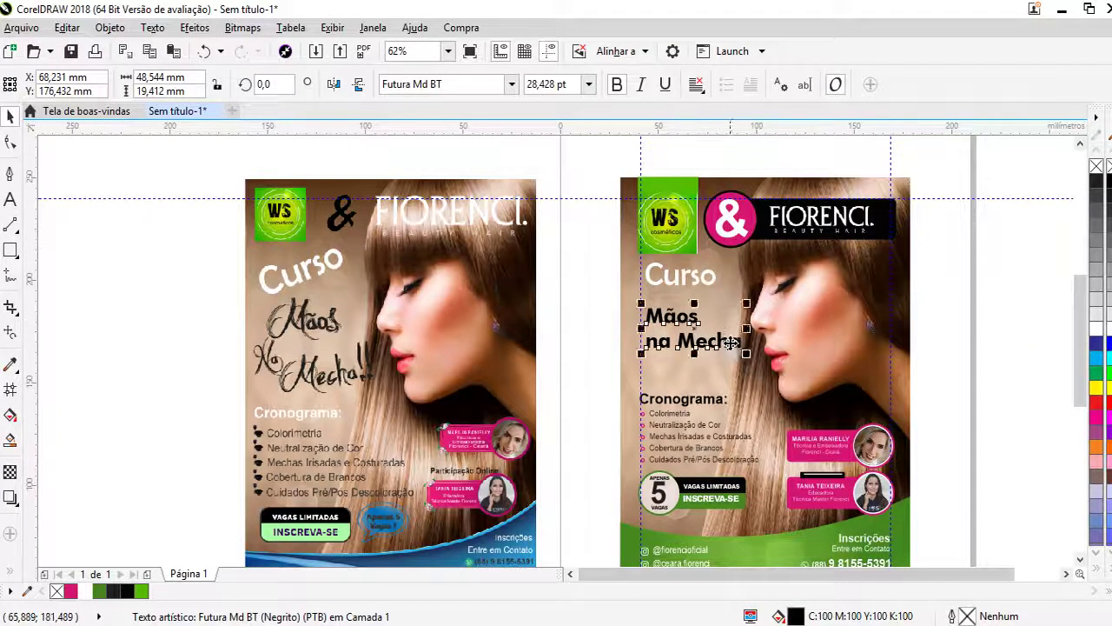
- Break the title into 'Mãos na' and 'Mecha' as separate lines, then enlarge 'Mecha'
scroll(680, 320, "up", 2)
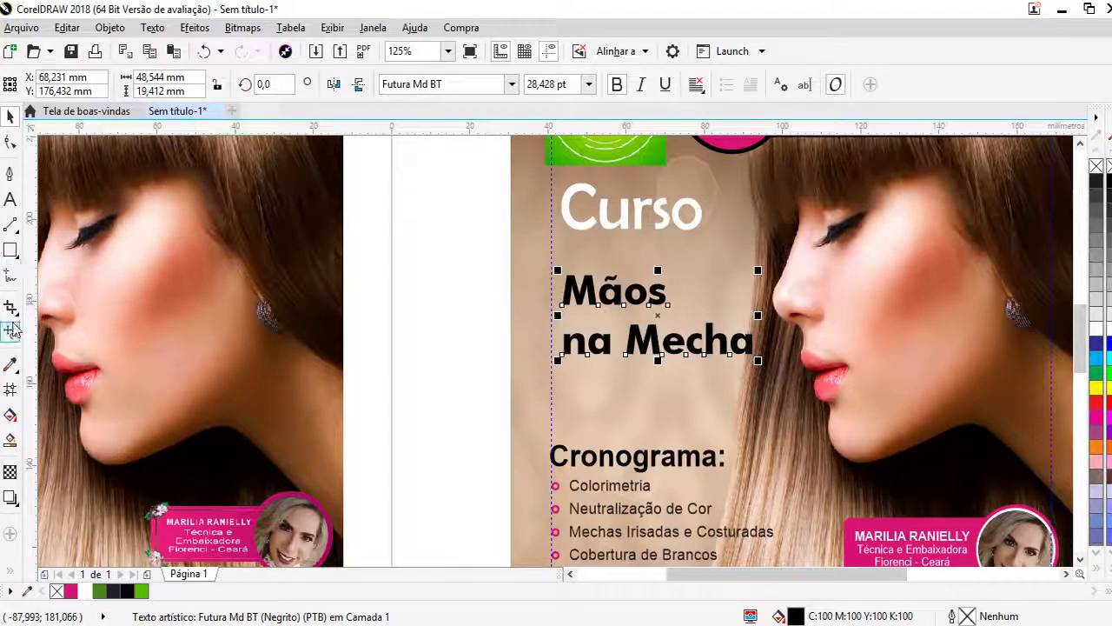
left_click(8, 196)
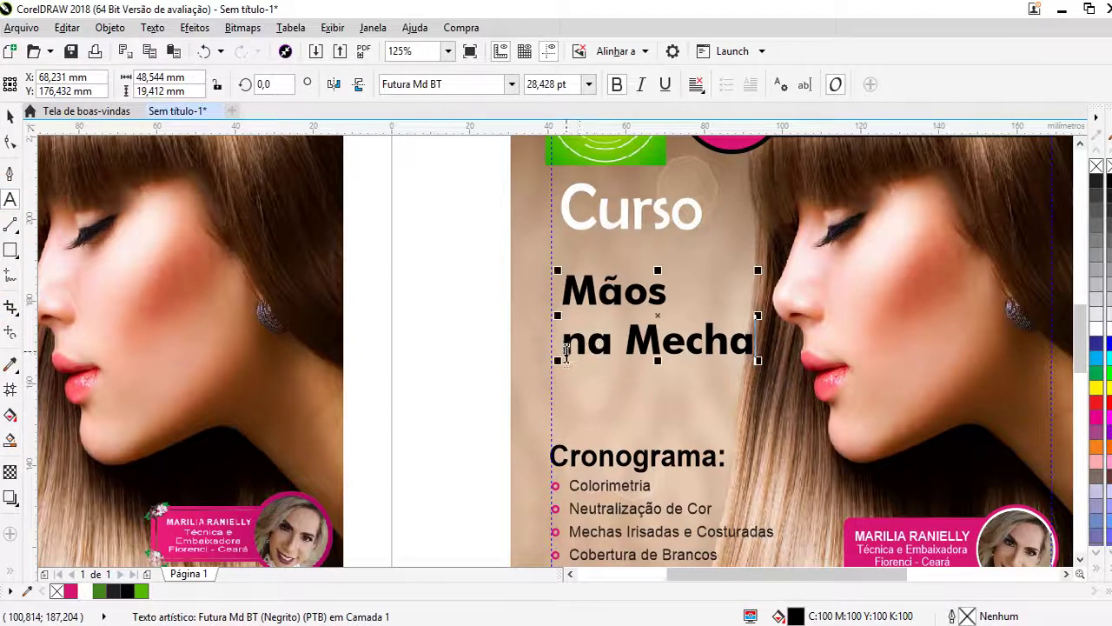
left_click(563, 346)
key("BackSpace")
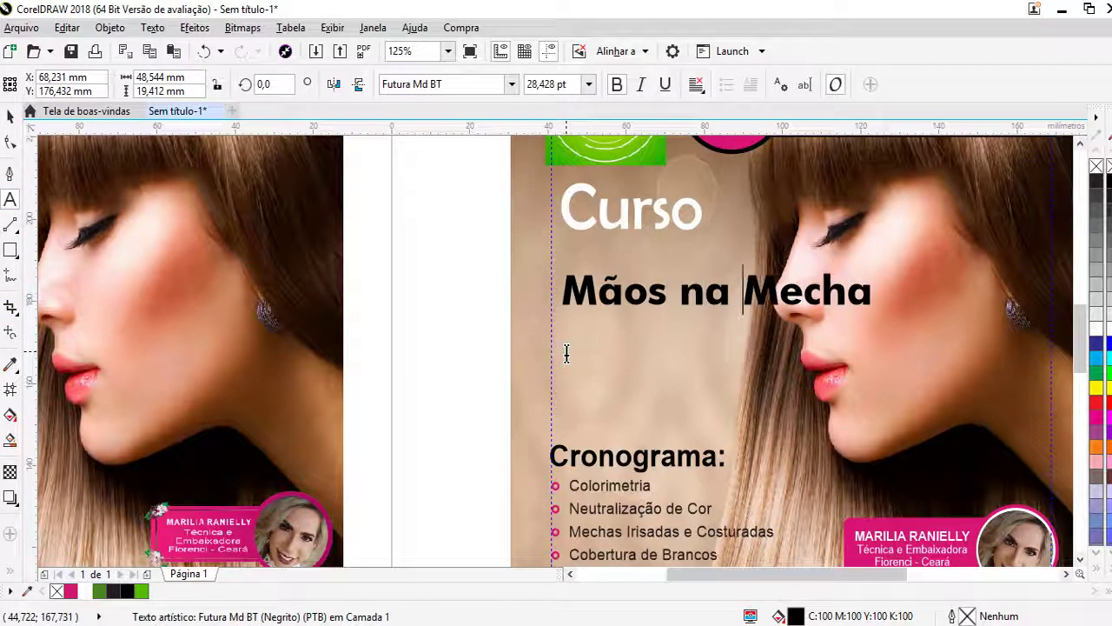
key("Return")
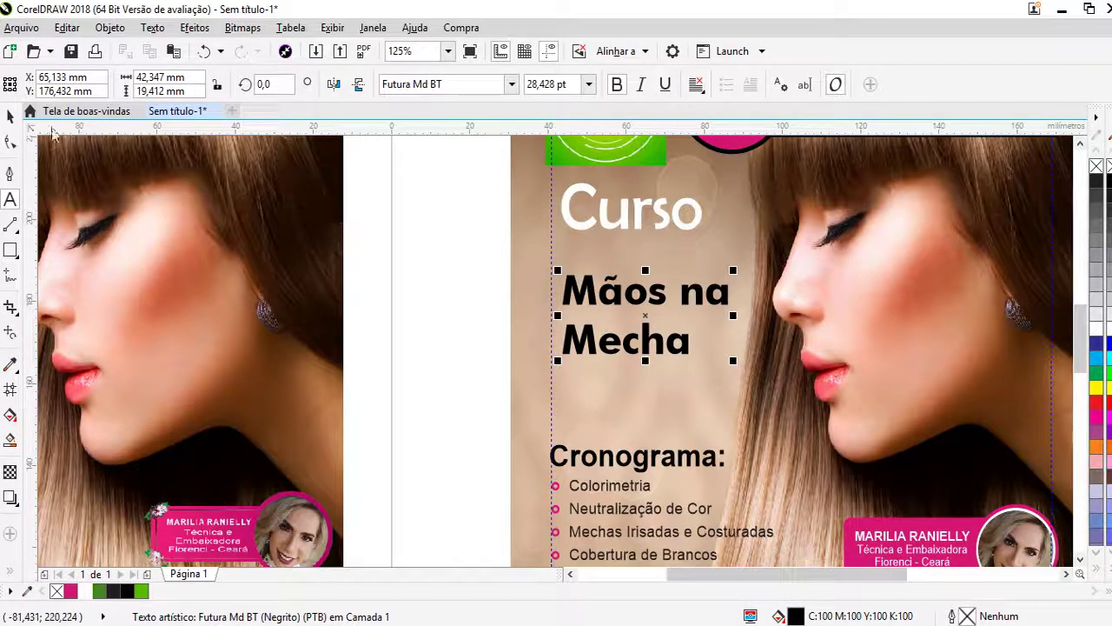
left_click(12, 114)
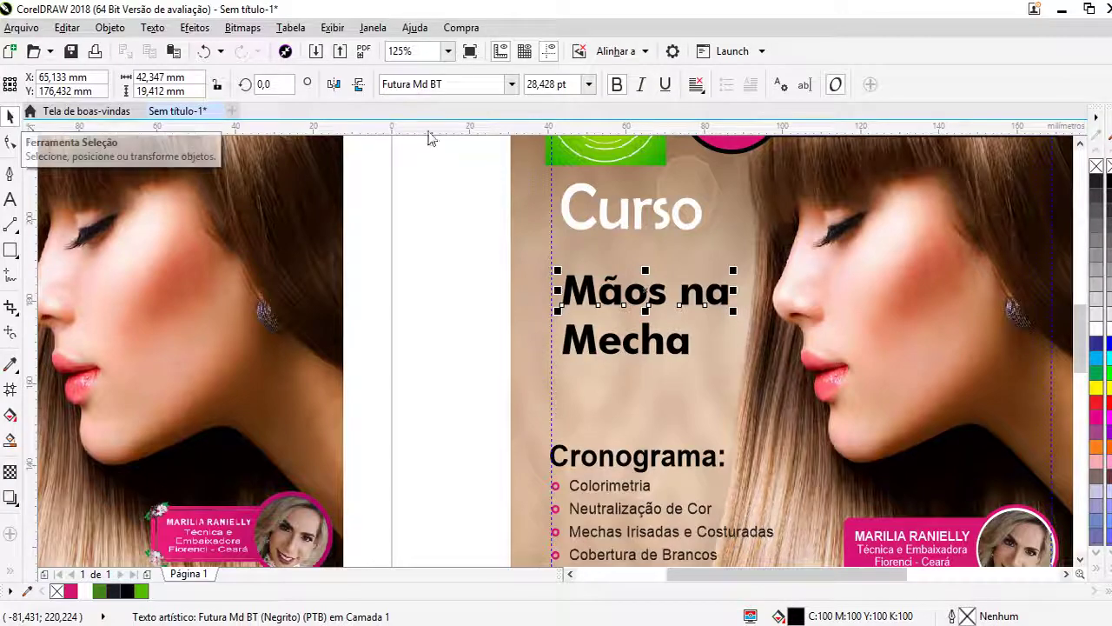
key("ctrl+k")
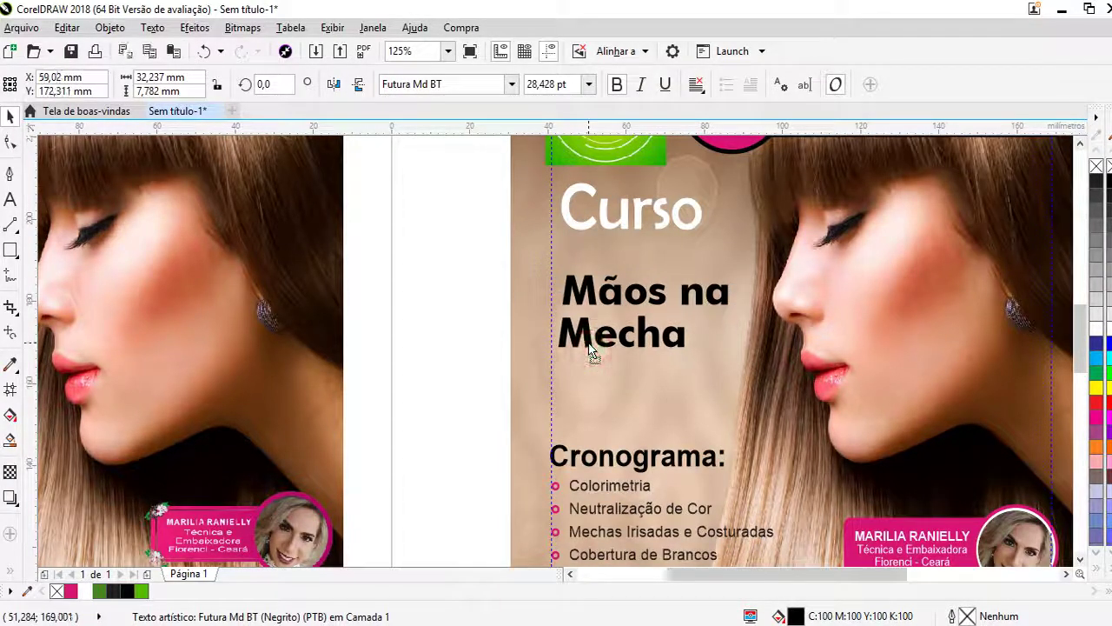
left_click(613, 344)
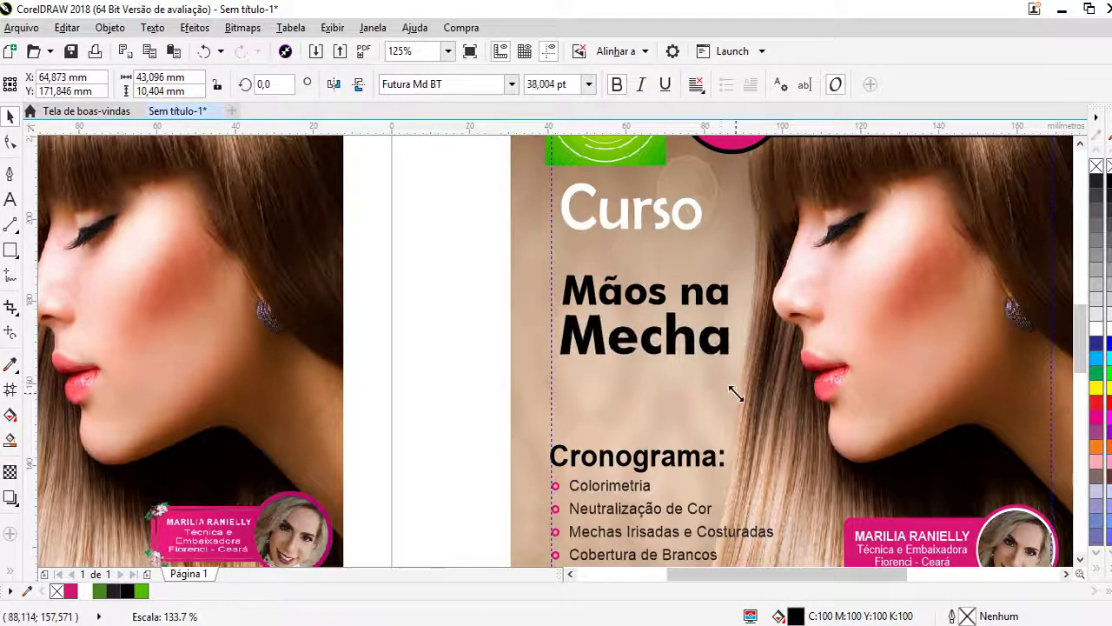
left_click_drag(692, 350, 735, 364)
- Centre 'Mecha' under 'Mãos na', left-align with 'Cronograma:', and enlarge the title
left_click_drag(464, 248, 776, 426)
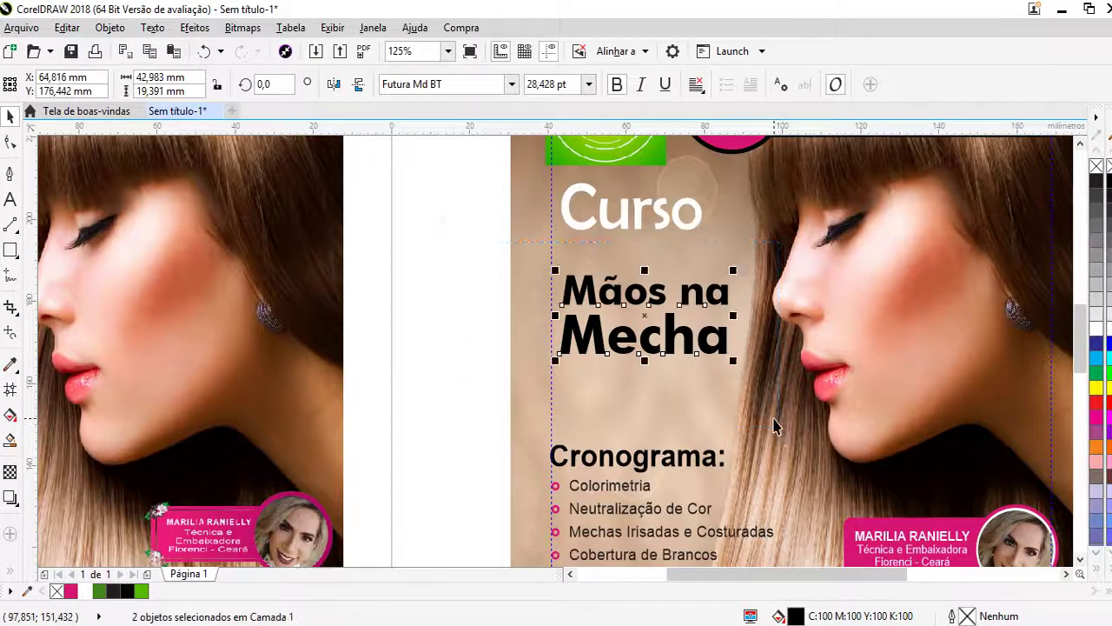
key("c")
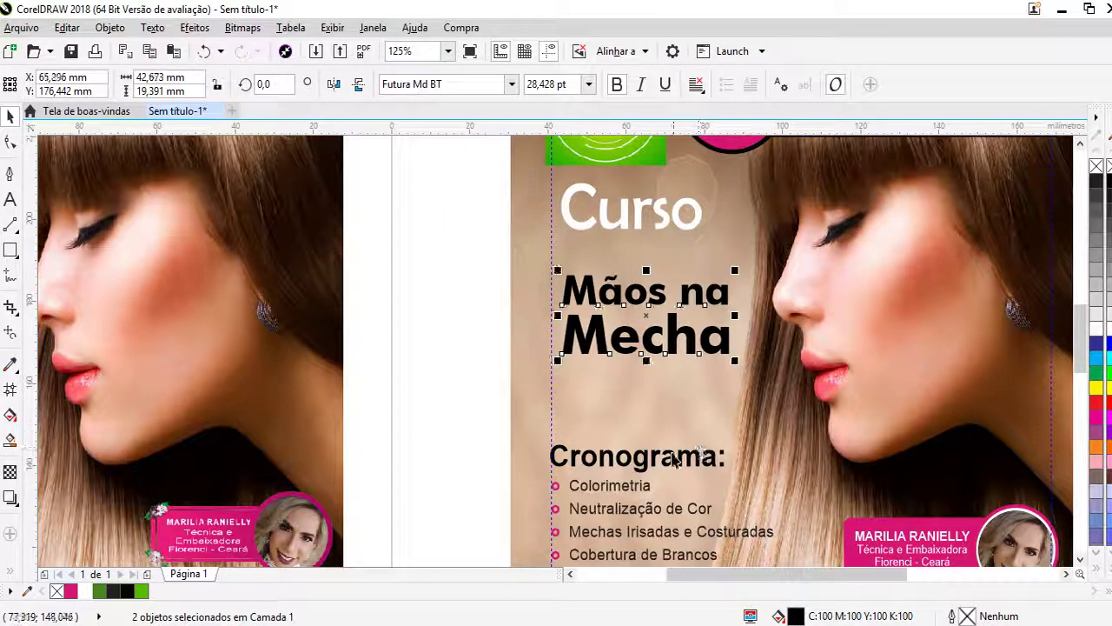
left_click(654, 461, "shift")
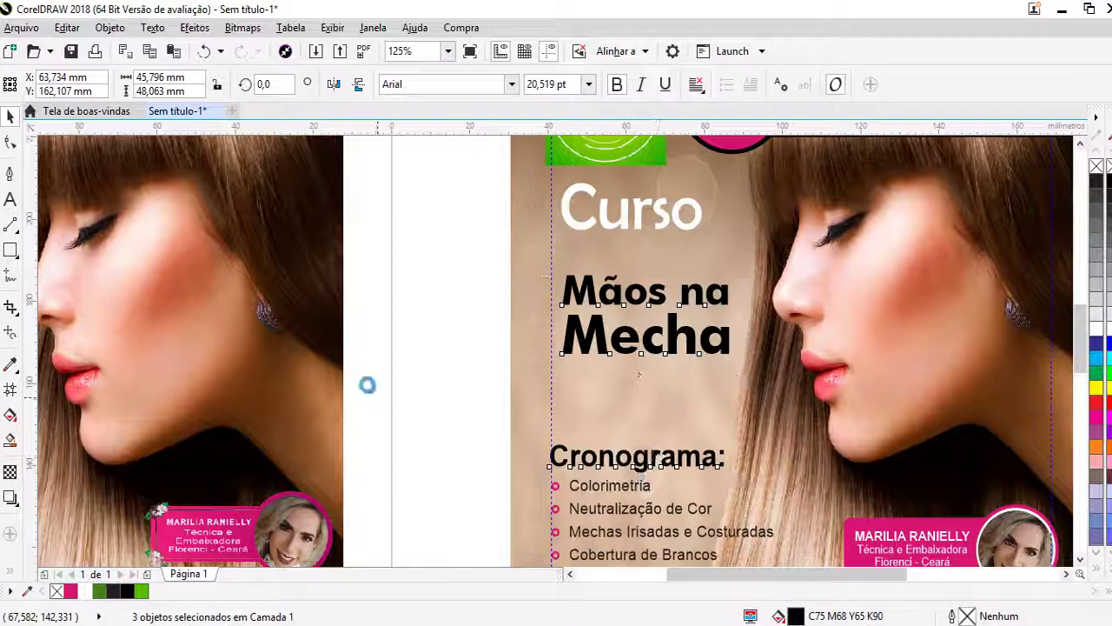
key("l")
left_click_drag(446, 229, 719, 371)
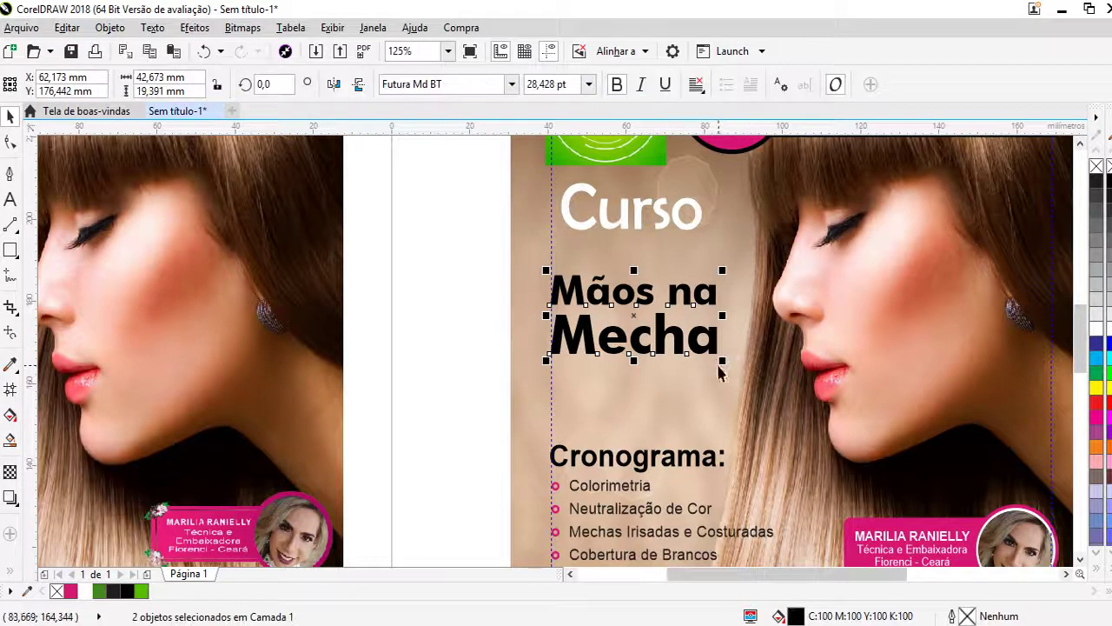
left_click(695, 344)
left_click_drag(456, 236, 770, 394)
left_click_drag(776, 263, 759, 297)
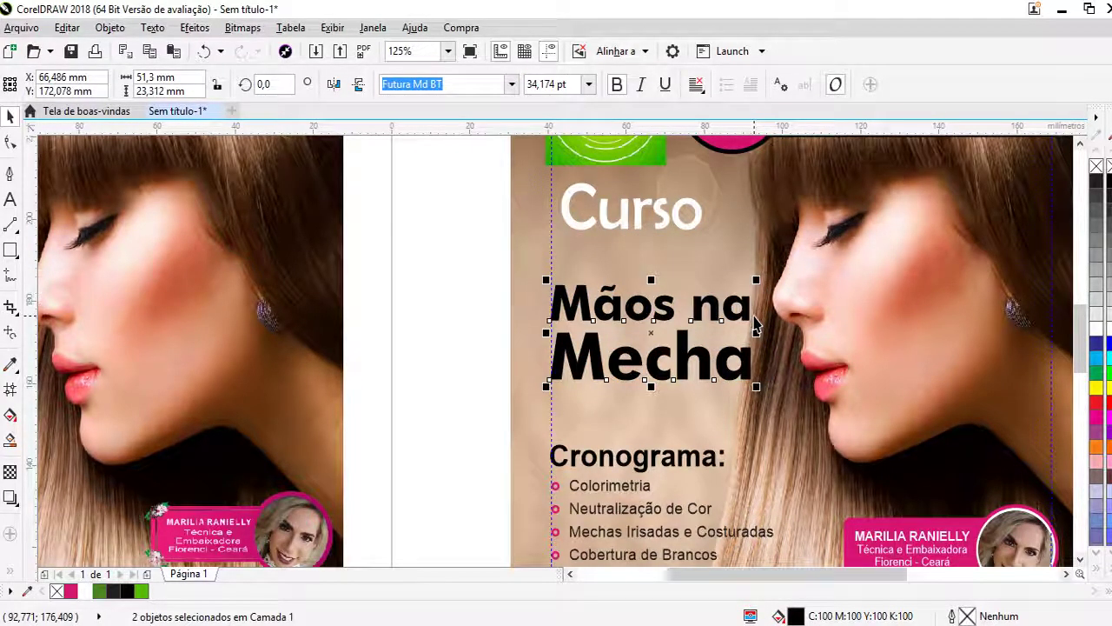
- Change 'Curso' to Arial and make it lowercase 'curso'
left_click(634, 207)
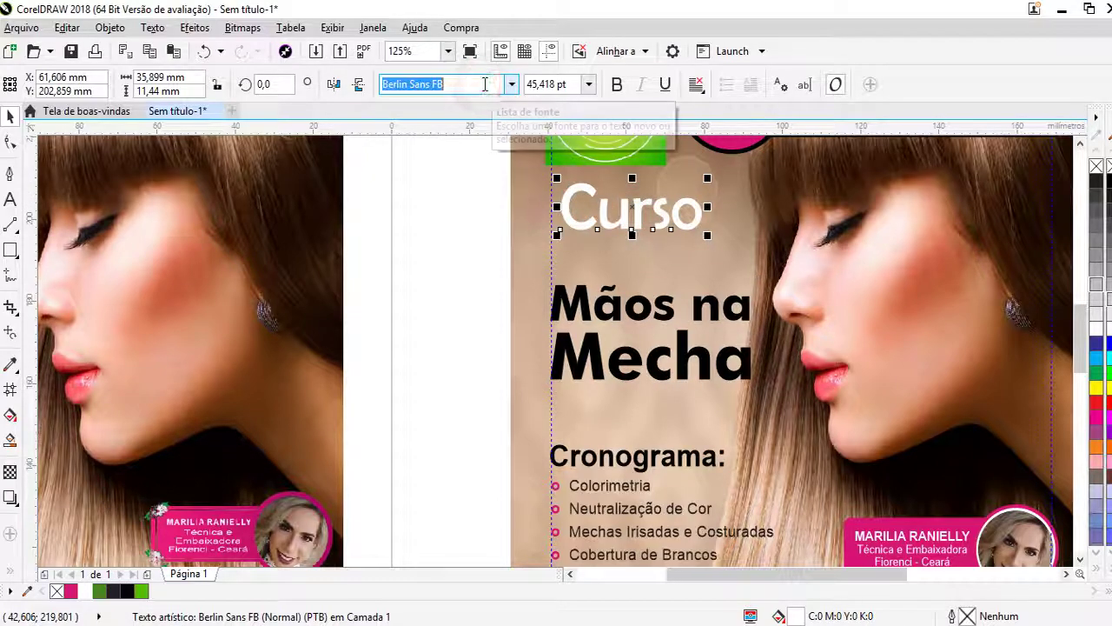
left_click(511, 84)
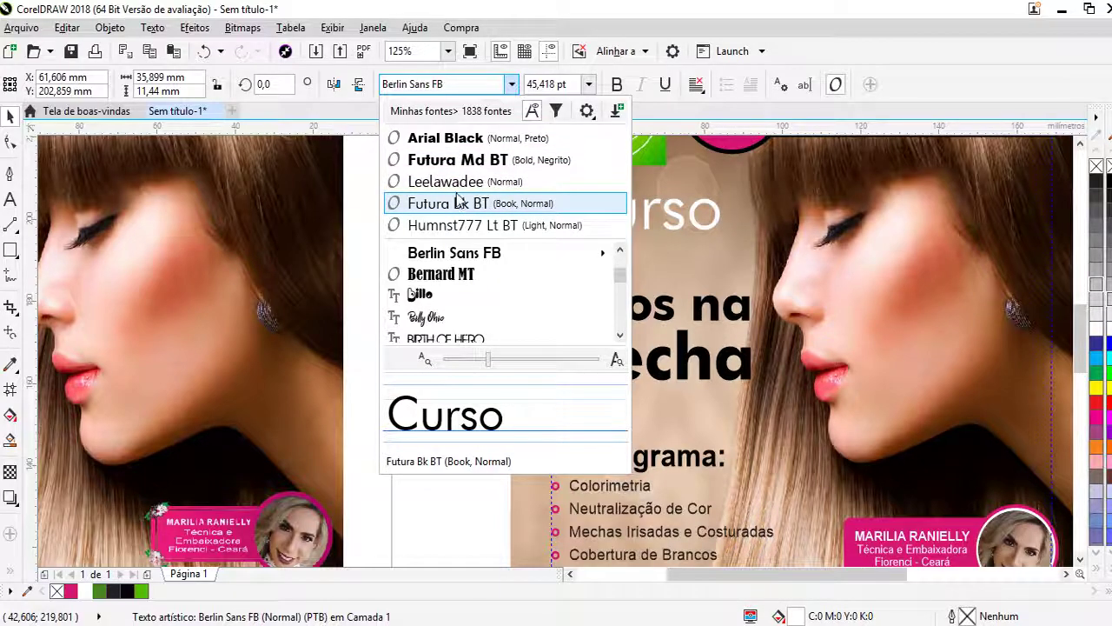
left_click(461, 83)
type("ARI")
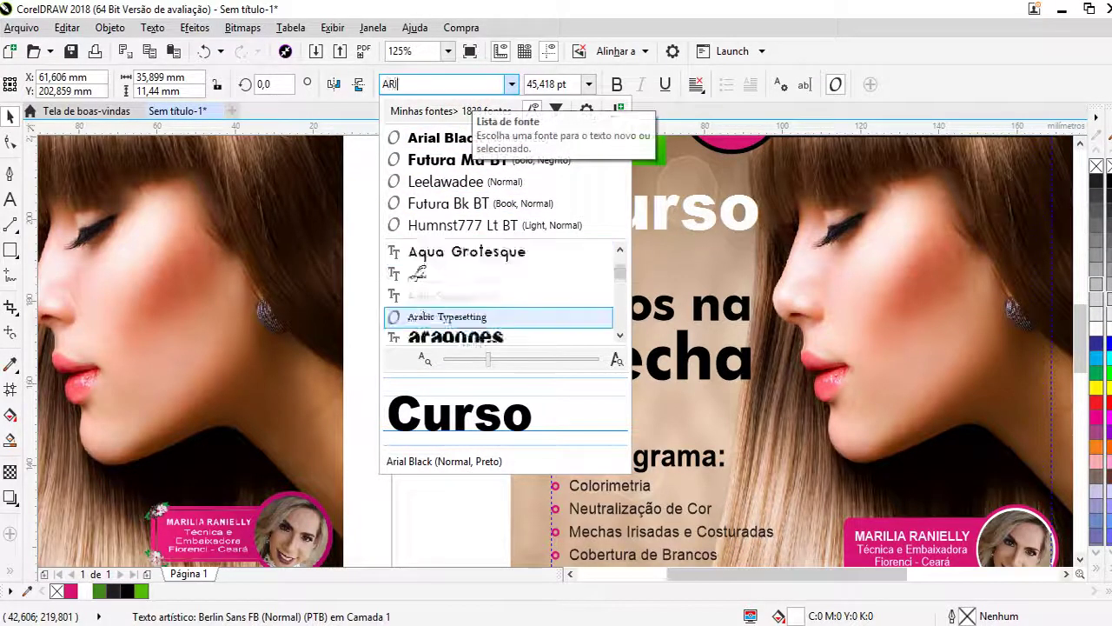
type("AL")
key("Return")
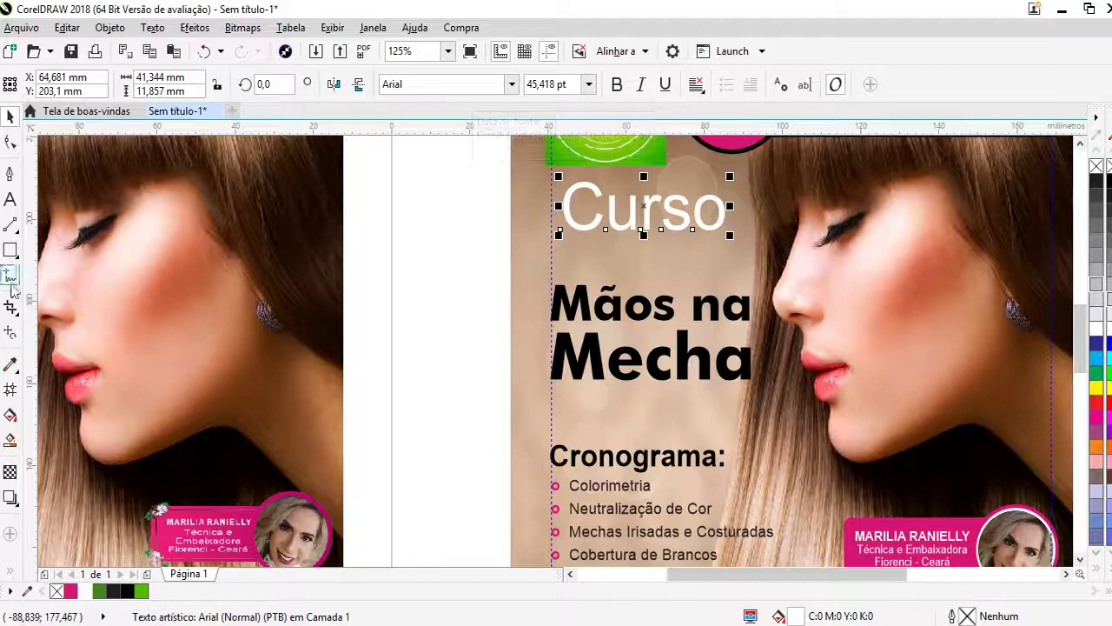
left_click(11, 199)
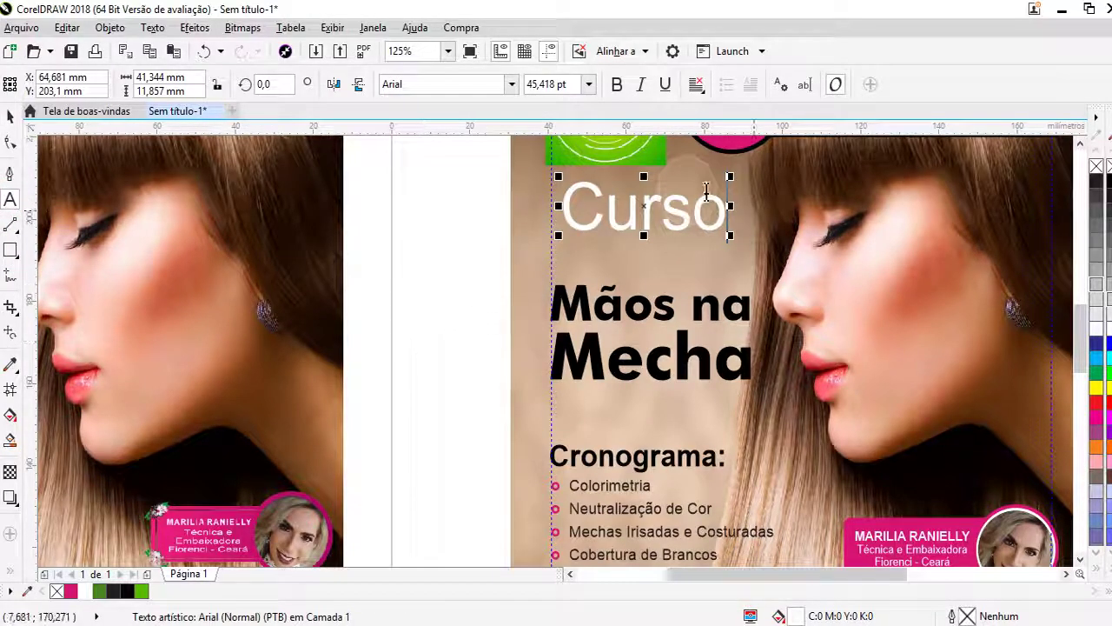
left_click(605, 207)
key("BackSpace")
type("c")
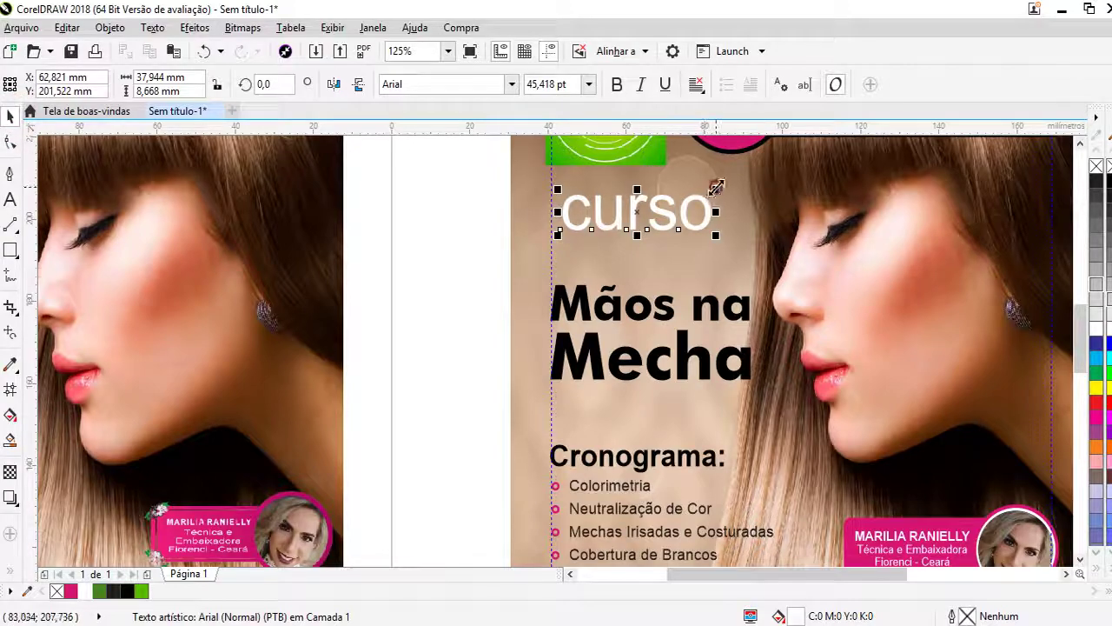
- Shrink 'curso' to about 15 pt, widen its letter spacing, and place it above 'Mãos na'
left_click_drag(715, 188, 673, 202)
left_click(11, 141)
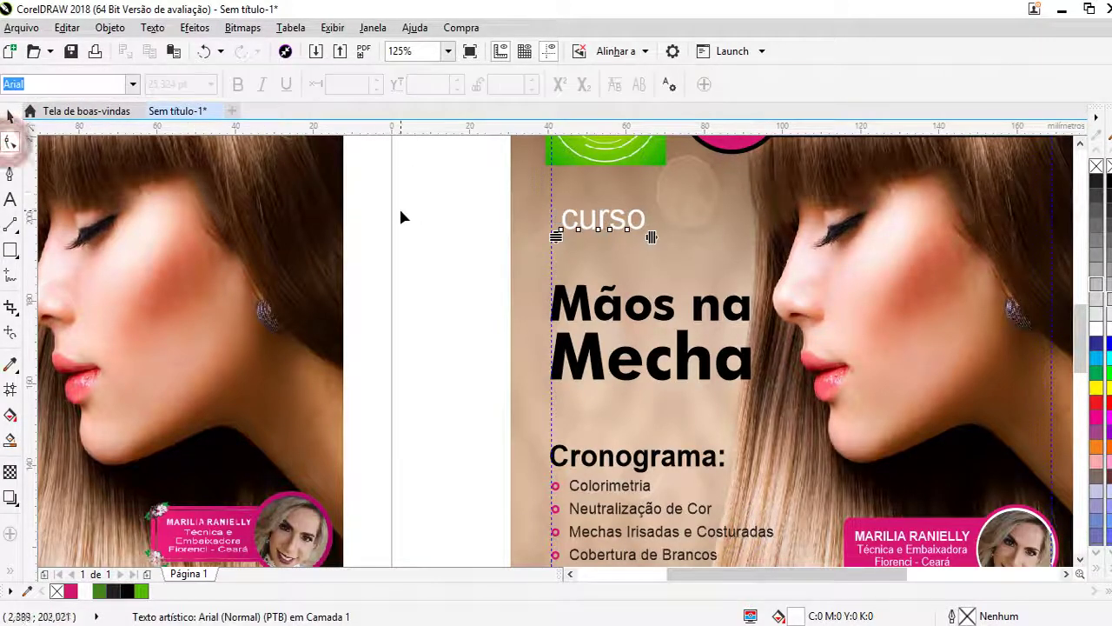
left_click_drag(665, 238, 696, 235)
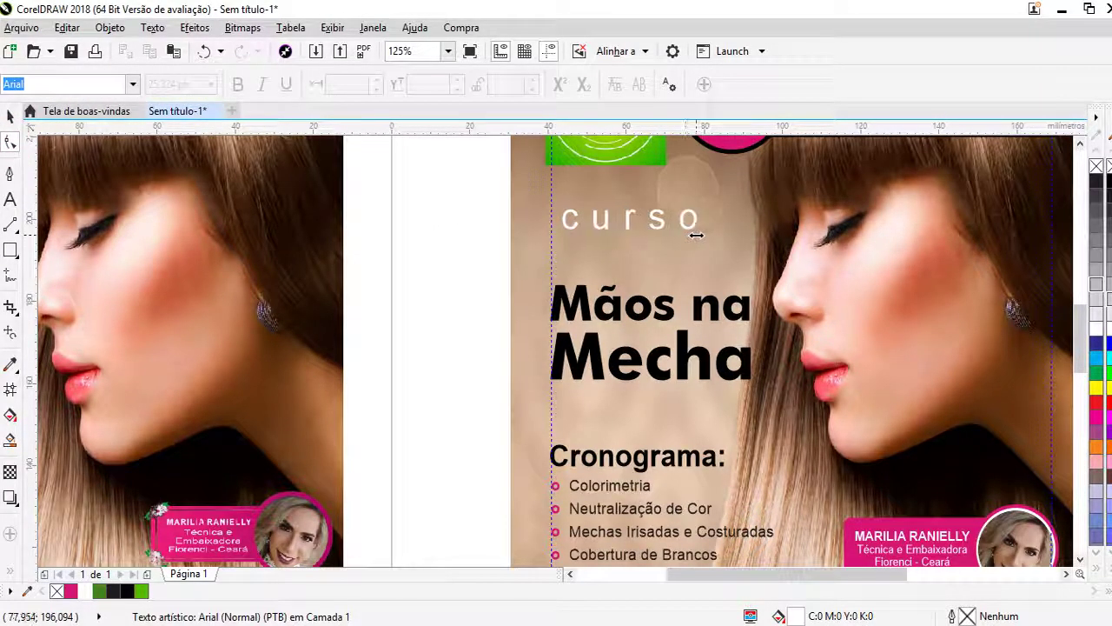
left_click(10, 115)
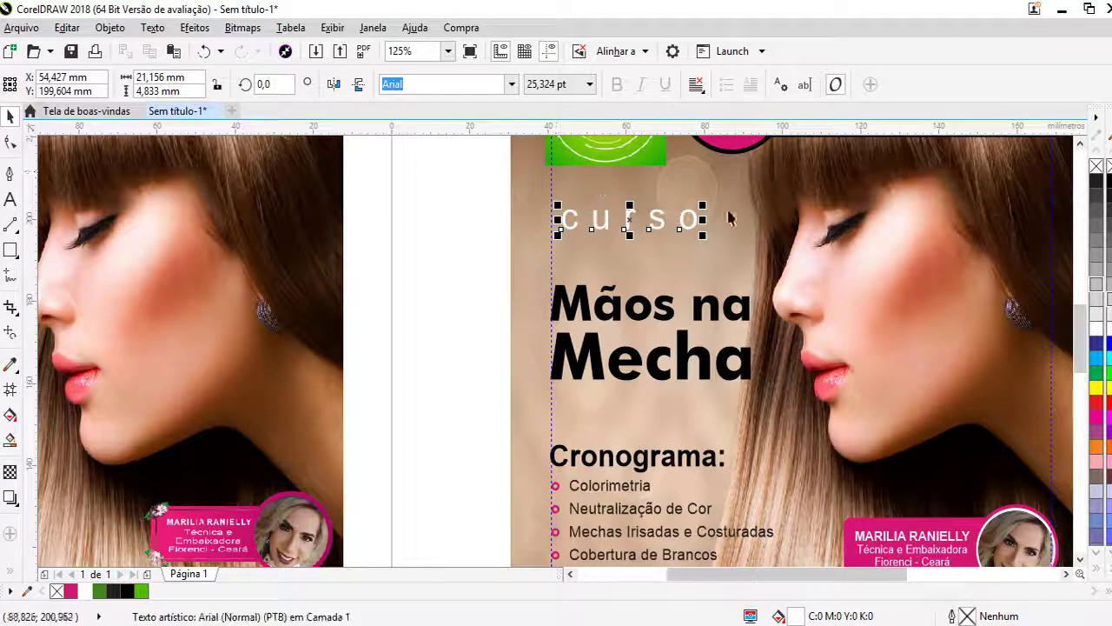
left_click_drag(687, 210, 658, 222)
left_click_drag(625, 228, 667, 273)
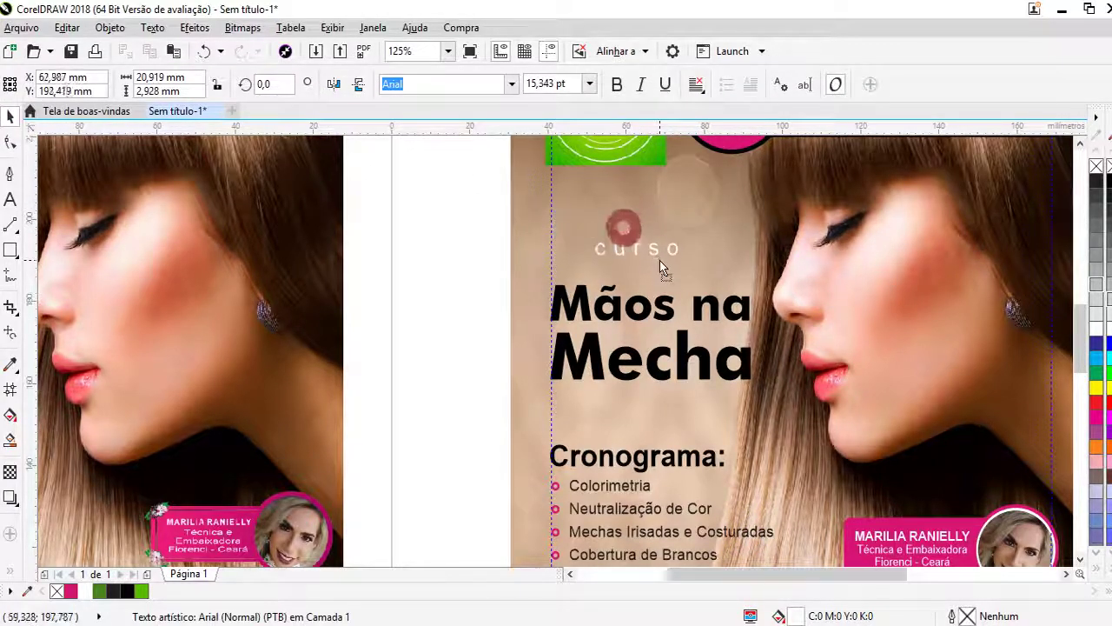
left_click(666, 308, "shift")
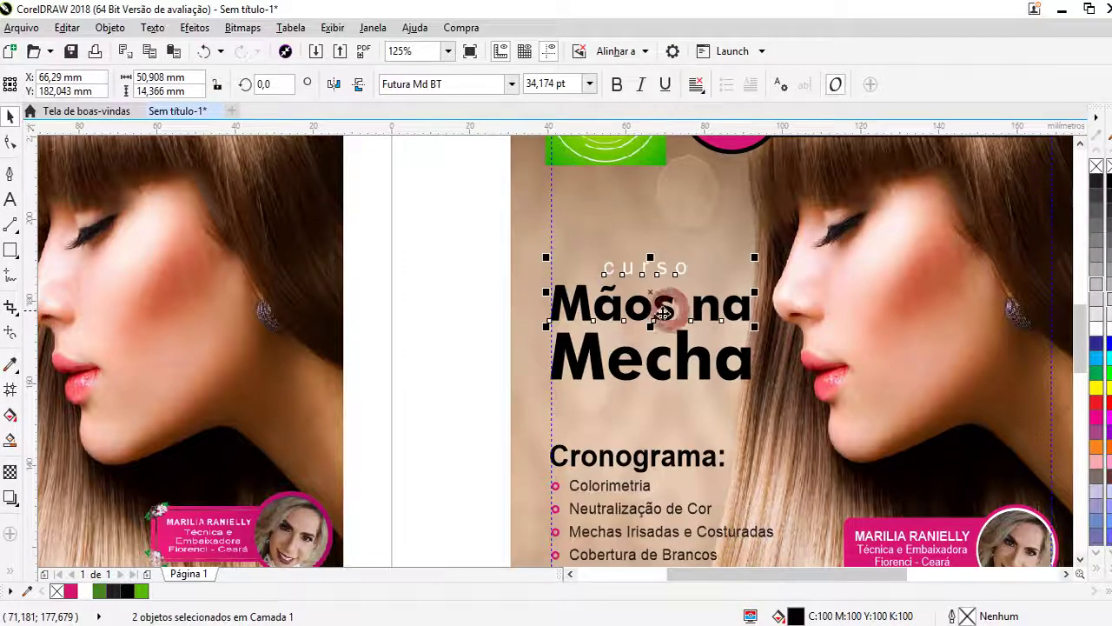
- Color the 'curso' label and the 'Mãos na Mecha' title black
left_click(449, 339)
scroll(853, 261, "down", 2)
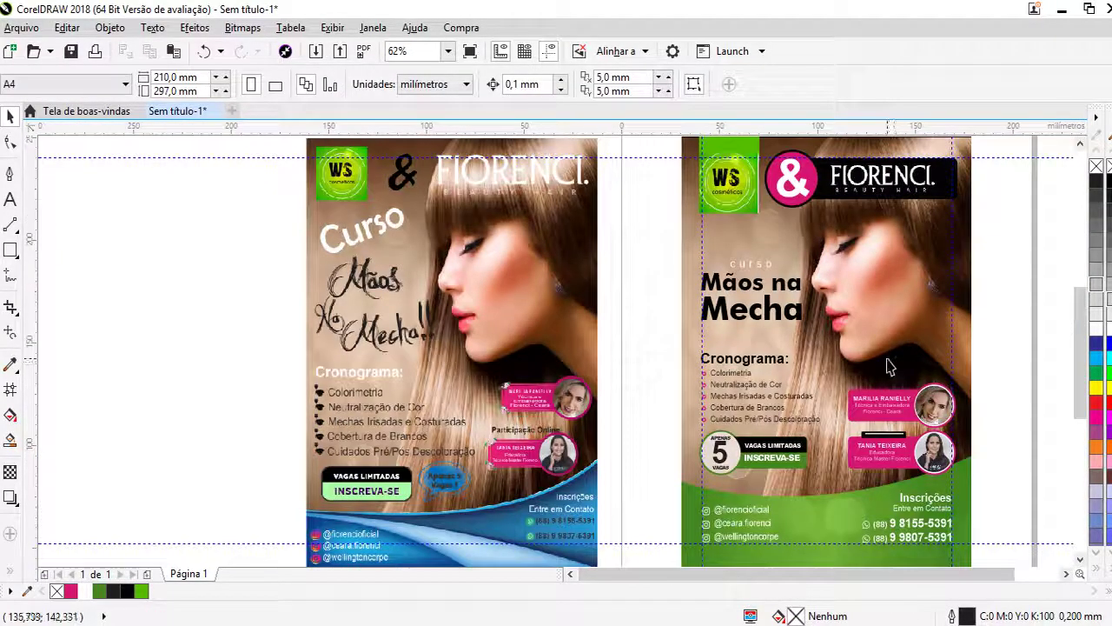
left_click_drag(872, 324, 865, 347)
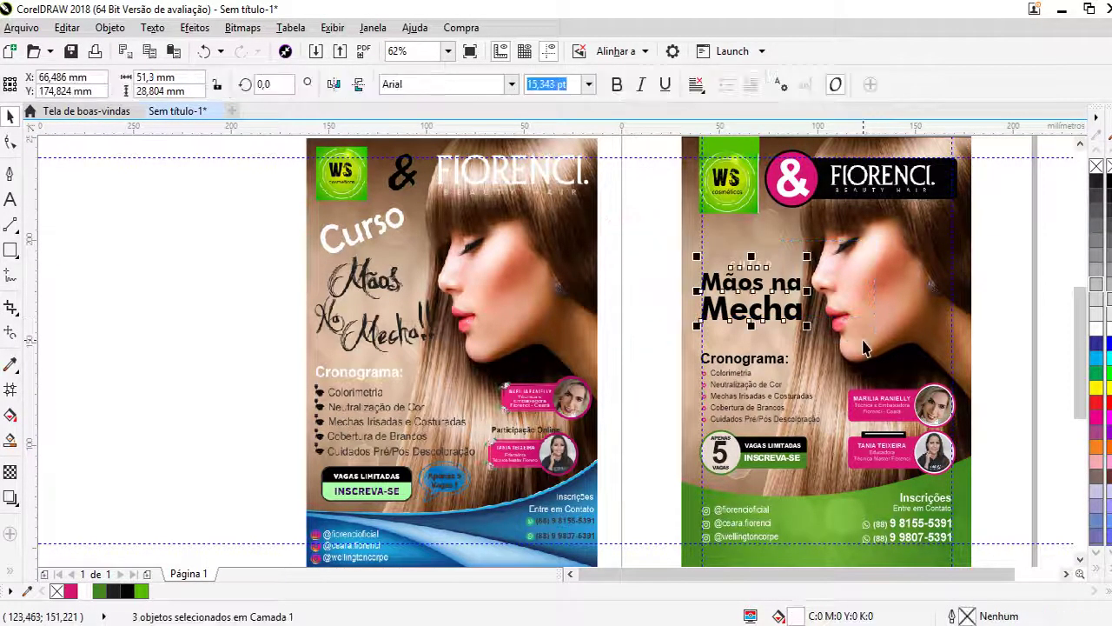
left_click(127, 592)
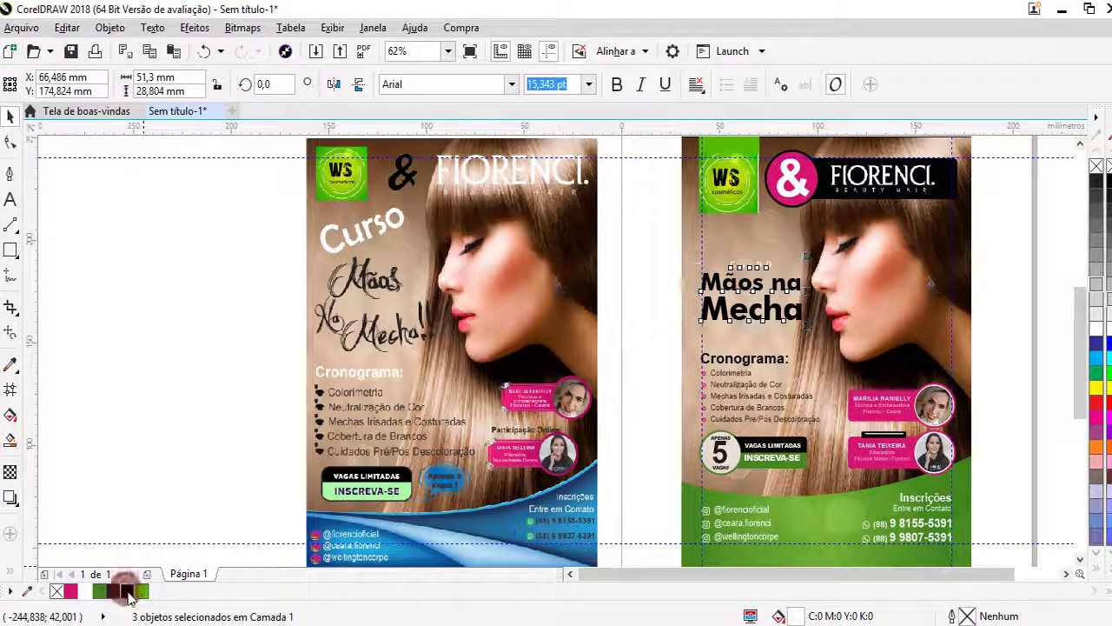
- Nudge the title block and 'Cronograma:' up two steps
left_click(628, 261)
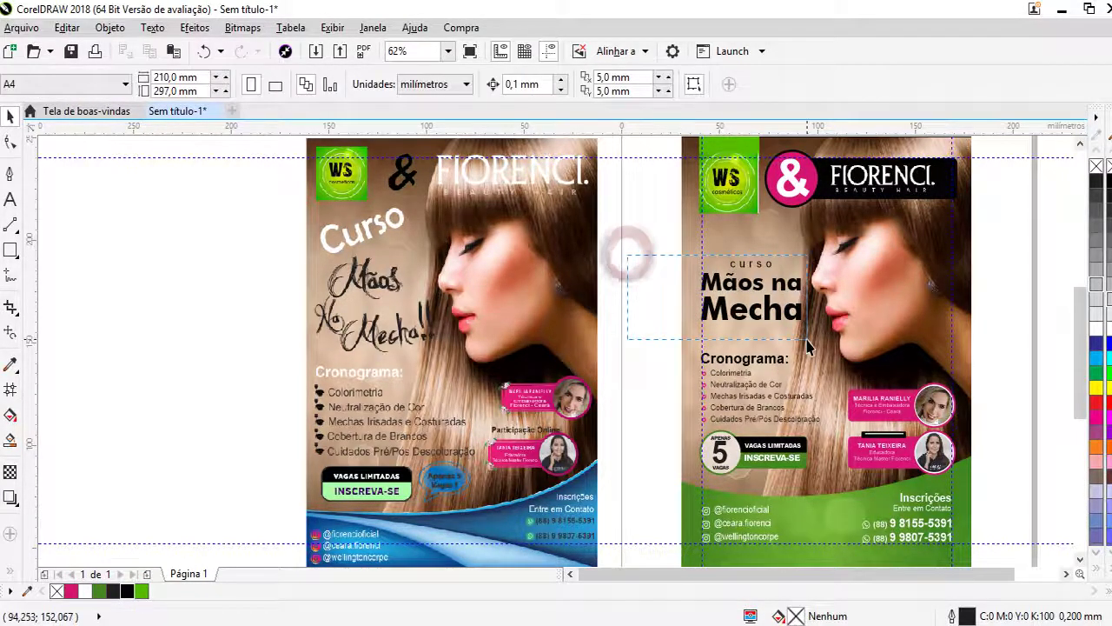
left_click_drag(686, 248, 847, 380)
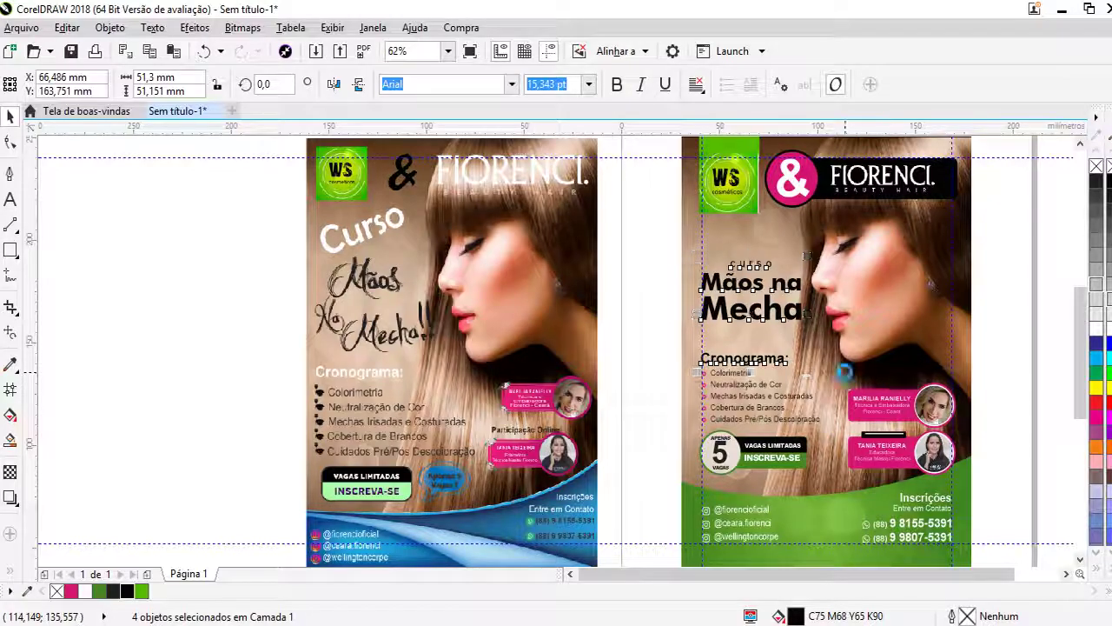
key("Up")
key("Up")
key("Up")
key("Up")
key("Up")
key("Up")
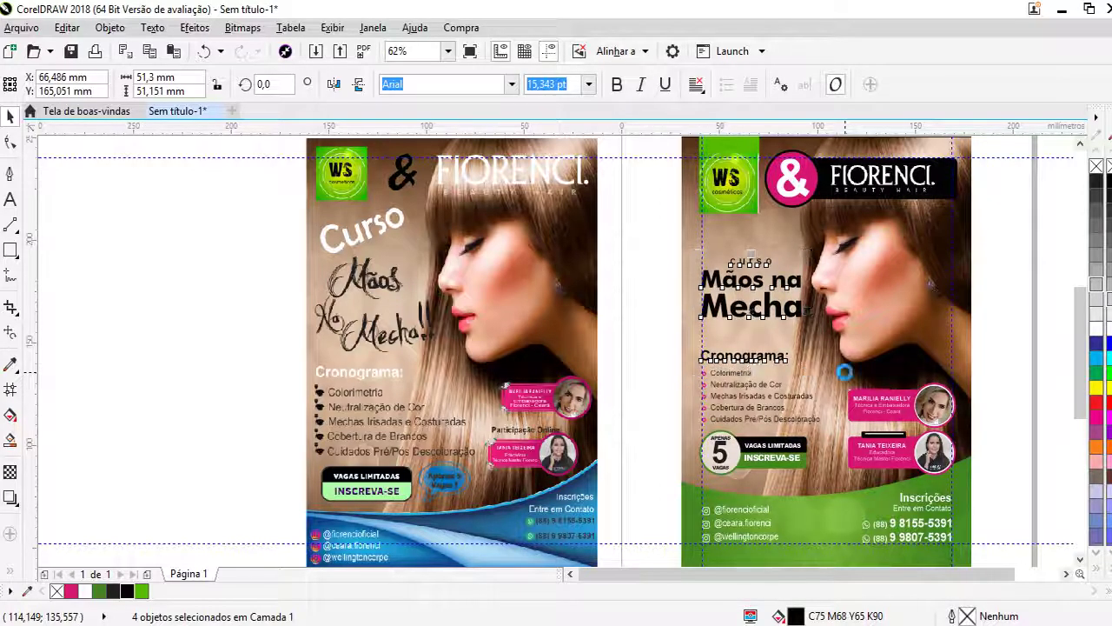
key("Up")
key("Up")
key("Up")
left_click(1033, 343)
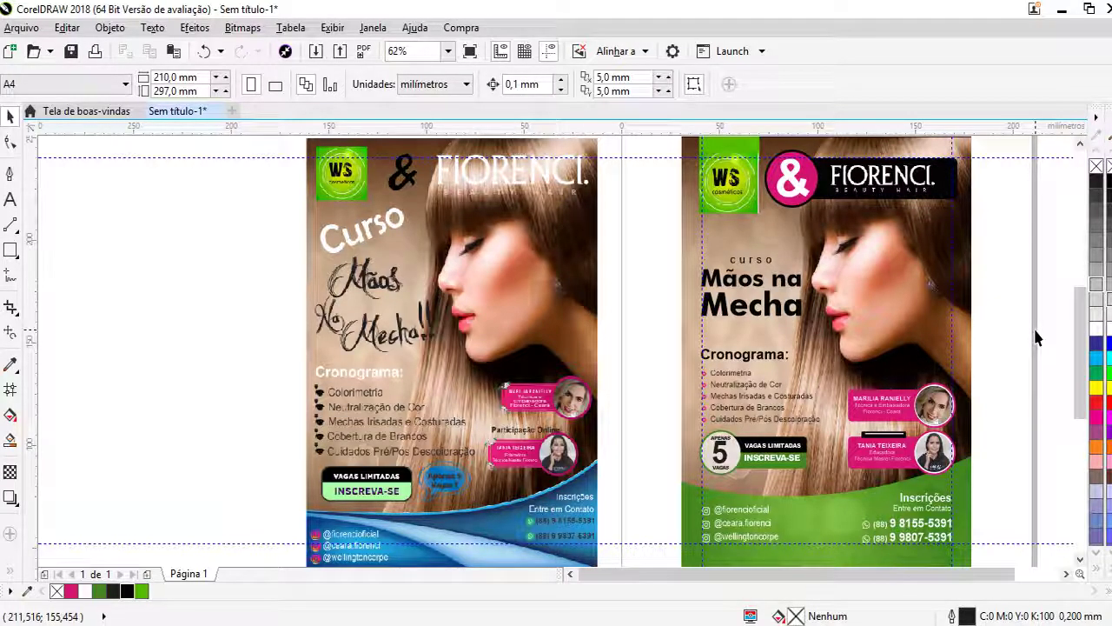
- Remove the unneeded vertical guide
scroll(1036, 338, "down", 2)
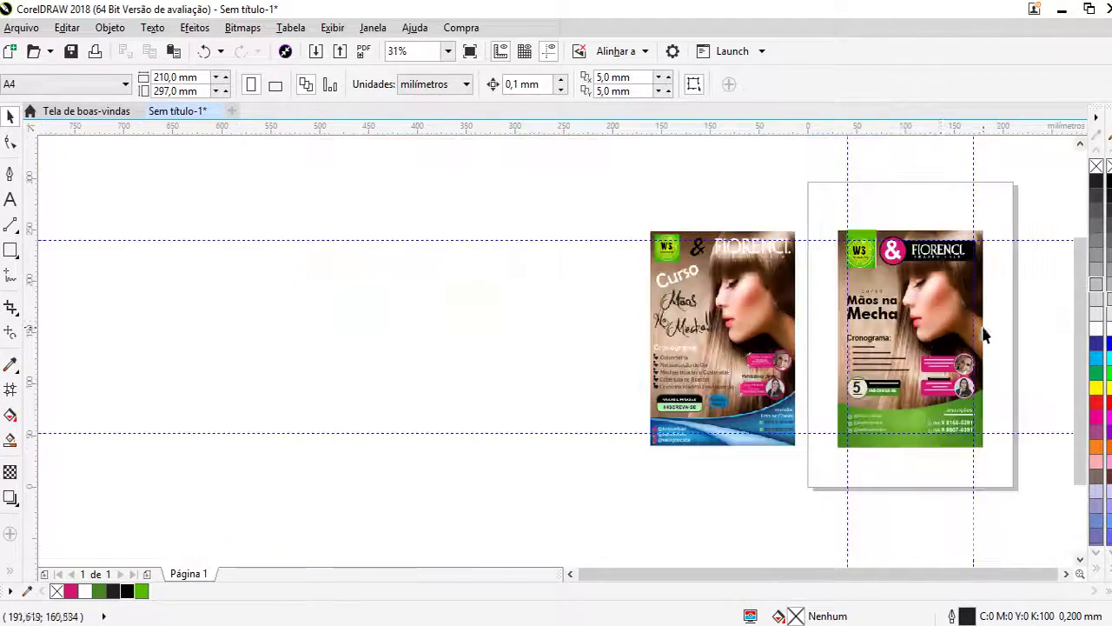
left_click(973, 219)
key("Delete")
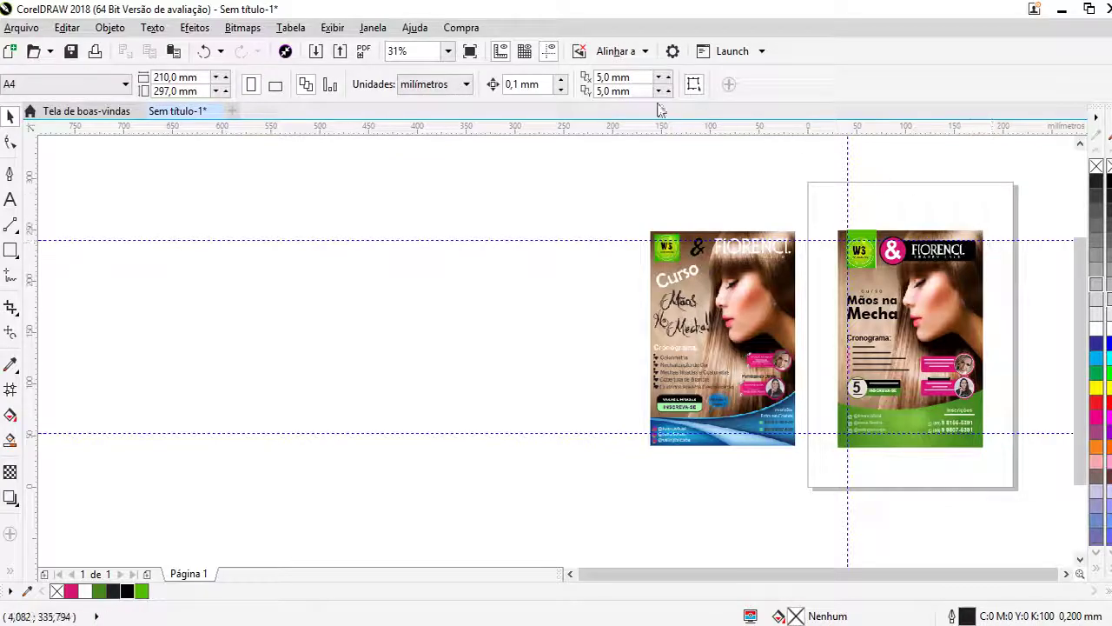
- Delete the original reference poster beside the new flyer
left_click_drag(722, 300, 755, 300)
left_click(1018, 297)
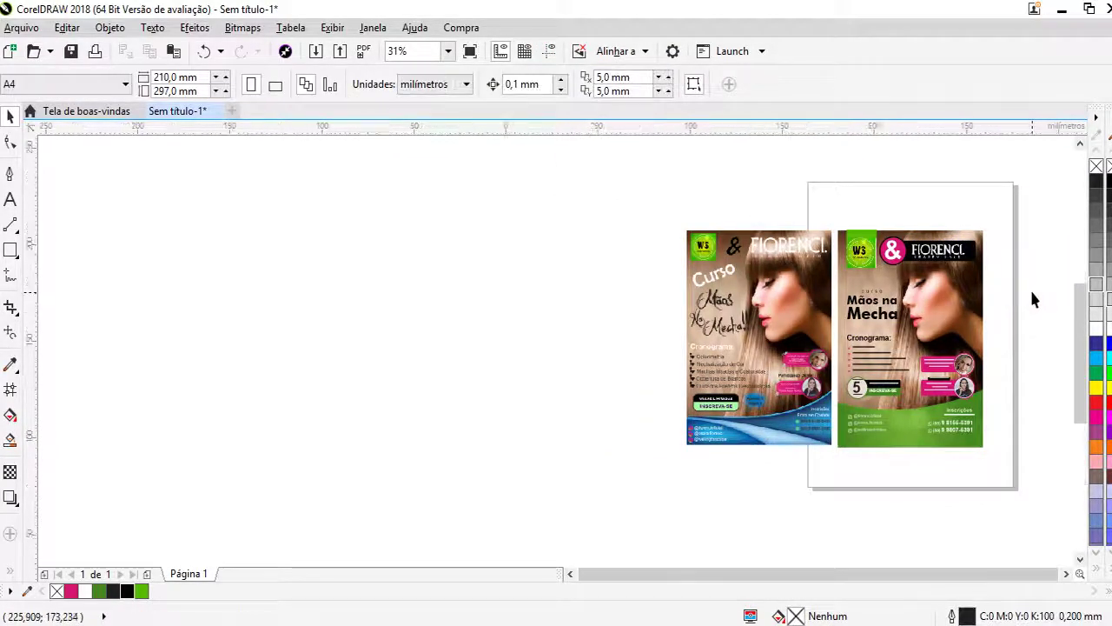
key("F4")
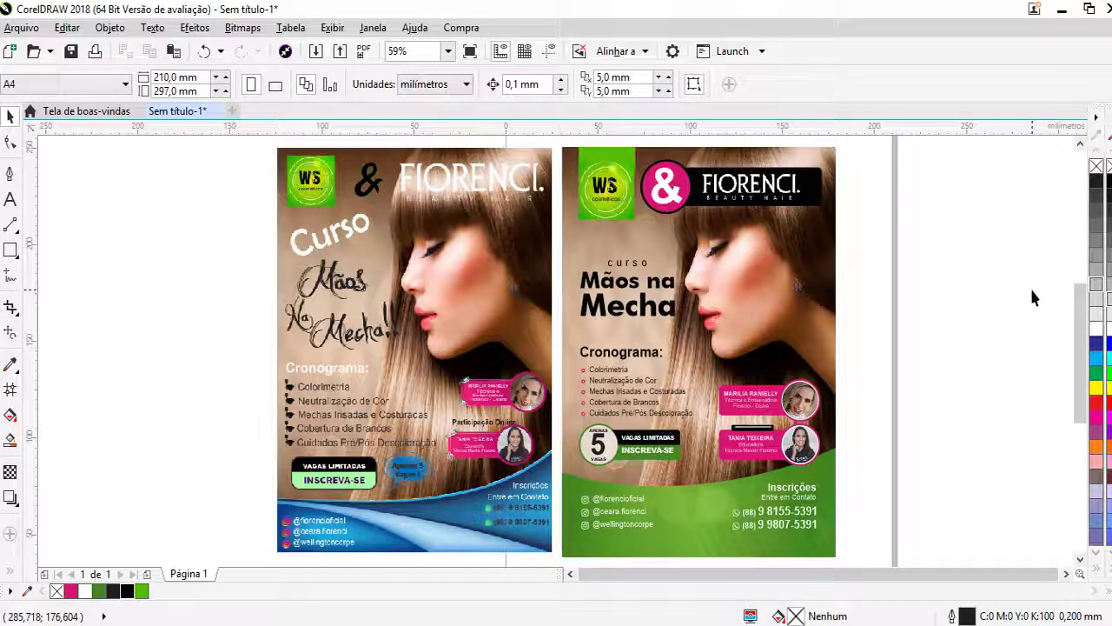
left_click(514, 380)
key("Delete")
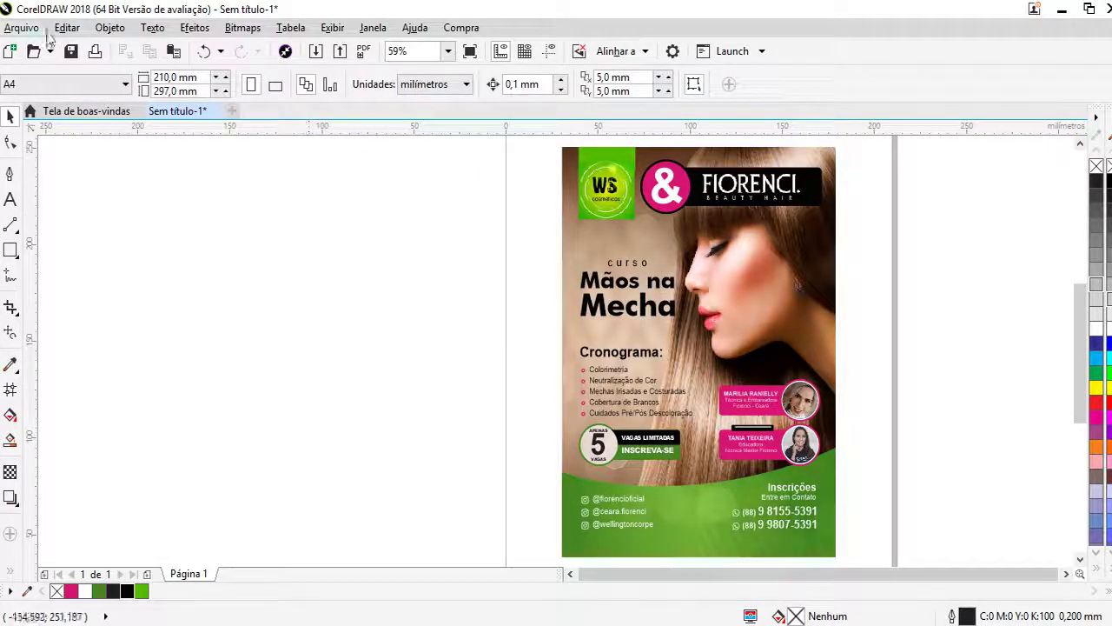
left_click(21, 27)
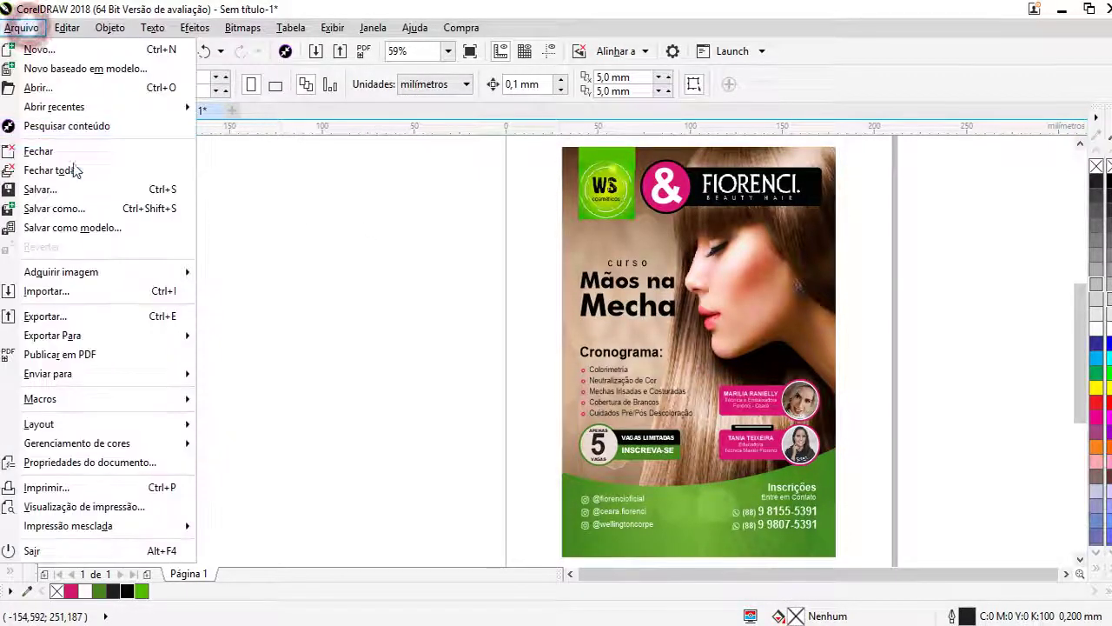
left_click(54, 210)
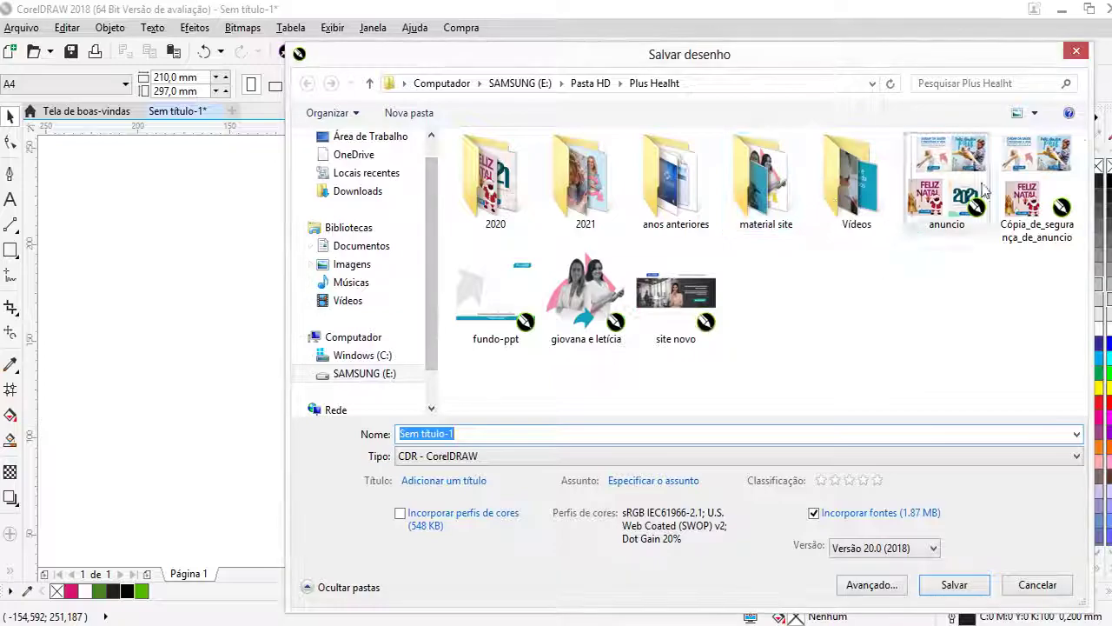
left_click(1076, 51)
left_click(975, 343)
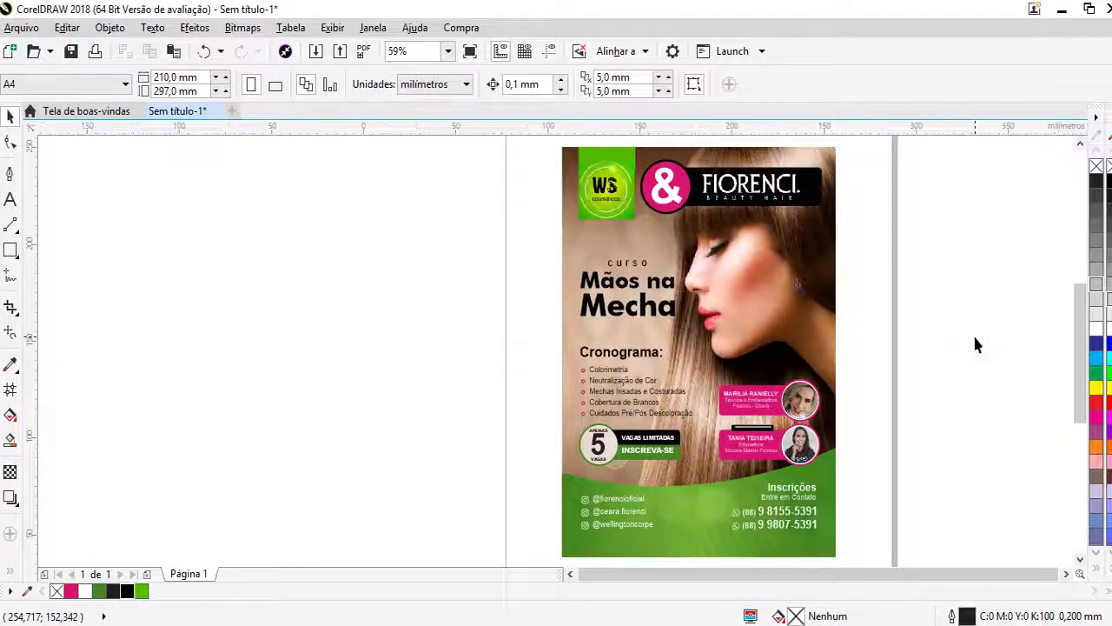